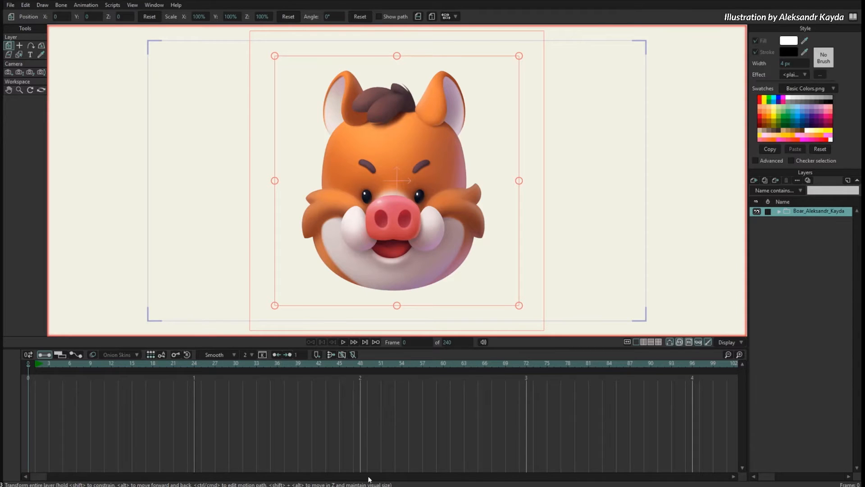
Duplicate the boar group and place the copy on the left and the original on the right, side by side without overlap.
left_click(765, 181)
left_click_drag(611, 238, 486, 249)
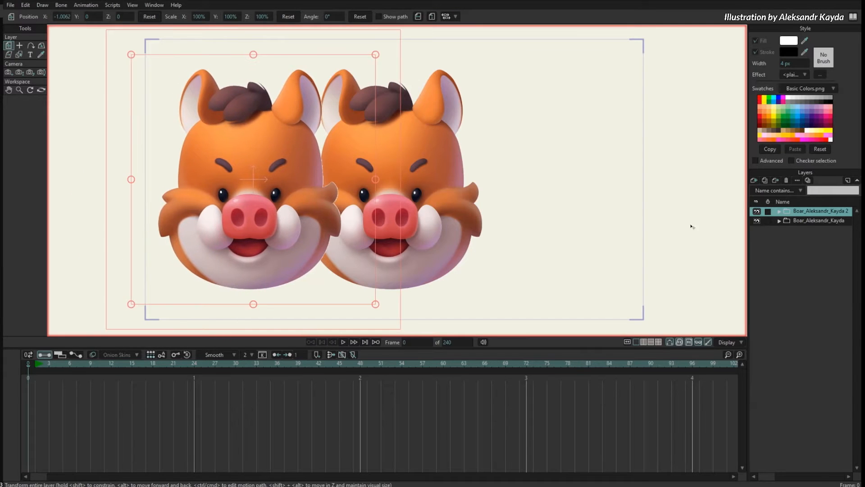
left_click(801, 220)
left_click_drag(588, 225, 717, 223)
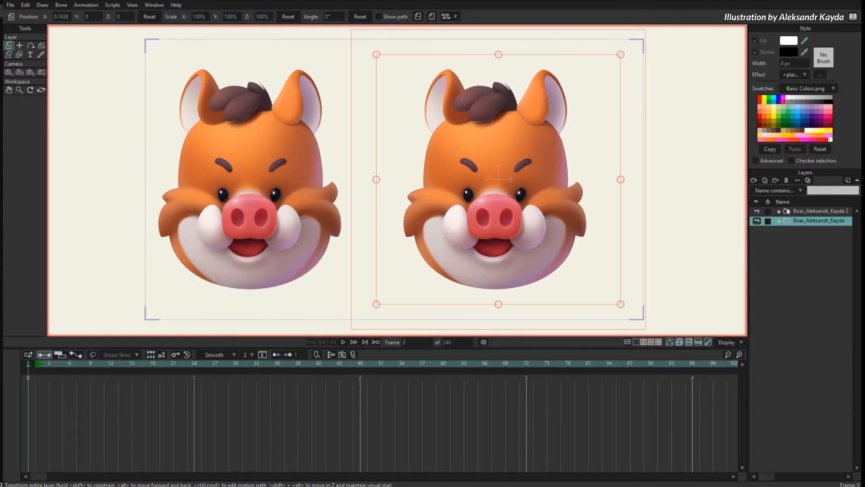
left_click(787, 211)
left_click_drag(307, 238, 323, 248)
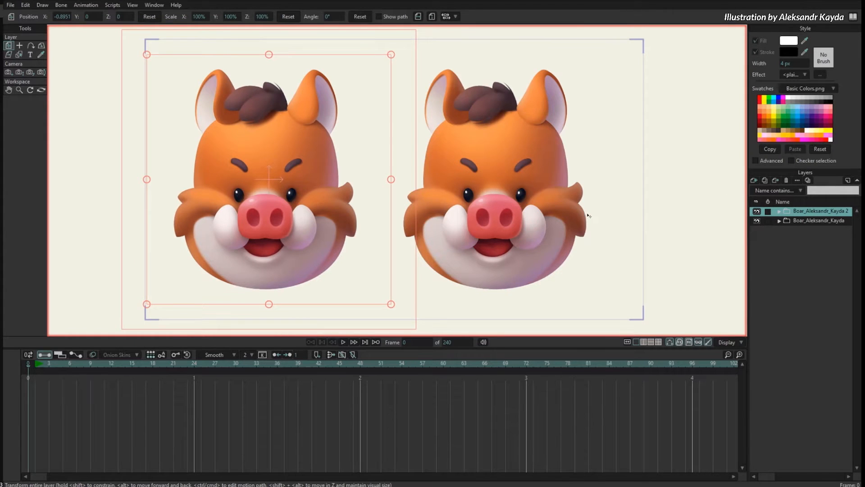
Add a vector layer, wrap it in a group using Group With Selection, and rename the vector layer "head".
scroll(588, 216, "up", 5)
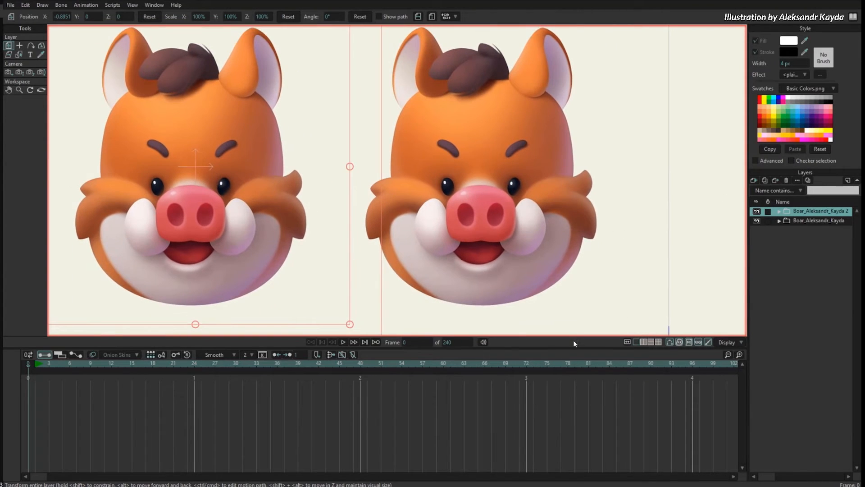
left_click_drag(577, 403, 577, 403)
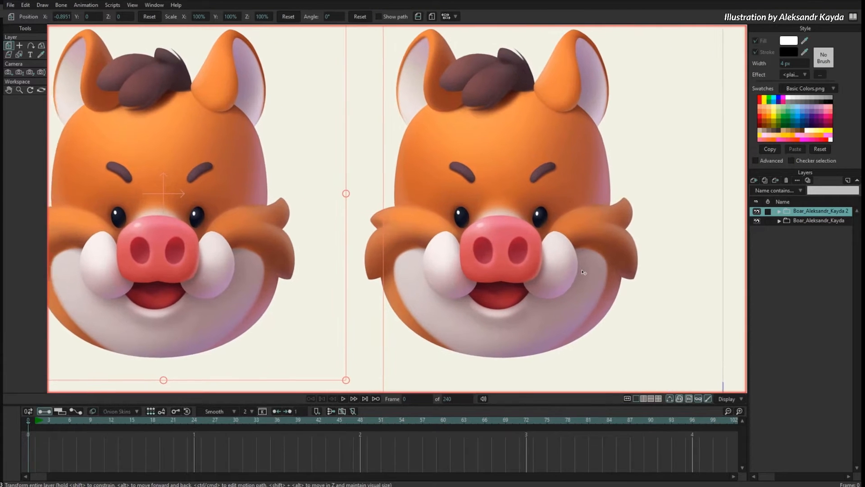
left_click(754, 183)
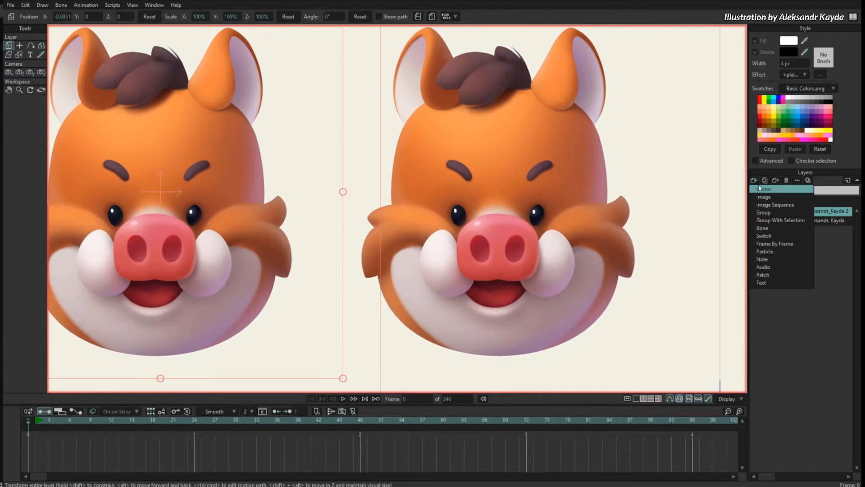
left_click(764, 192)
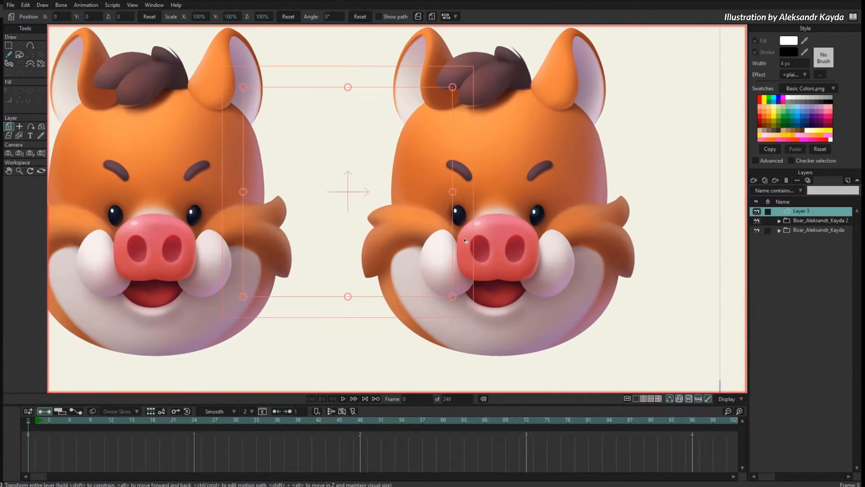
left_click(753, 180)
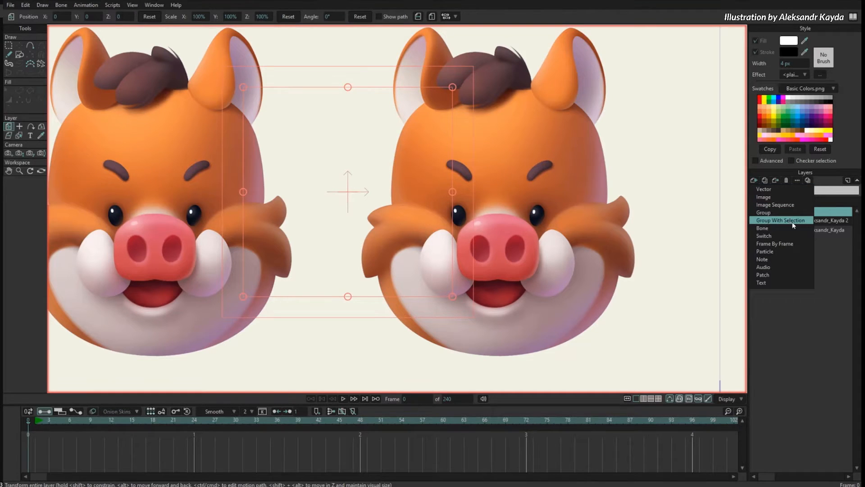
left_click(793, 222)
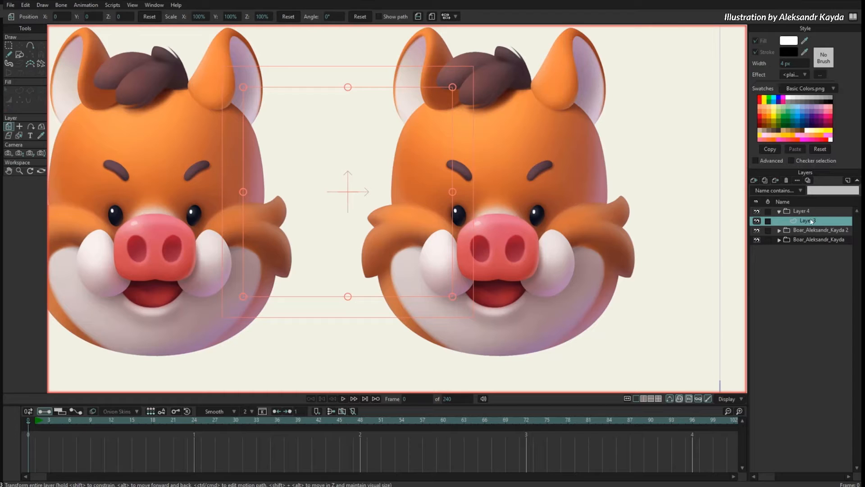
double_click(809, 221)
type("head")
key("Return")
Draw an oval over the right-hand boar's head and move its top and side points onto the head's outline.
left_click(20, 54)
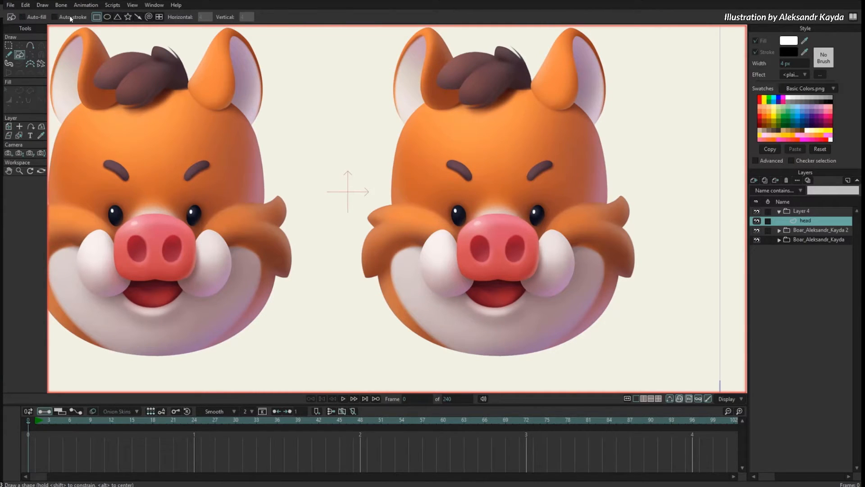
left_click(107, 18)
left_click_drag(399, 95, 603, 300)
left_click(20, 46)
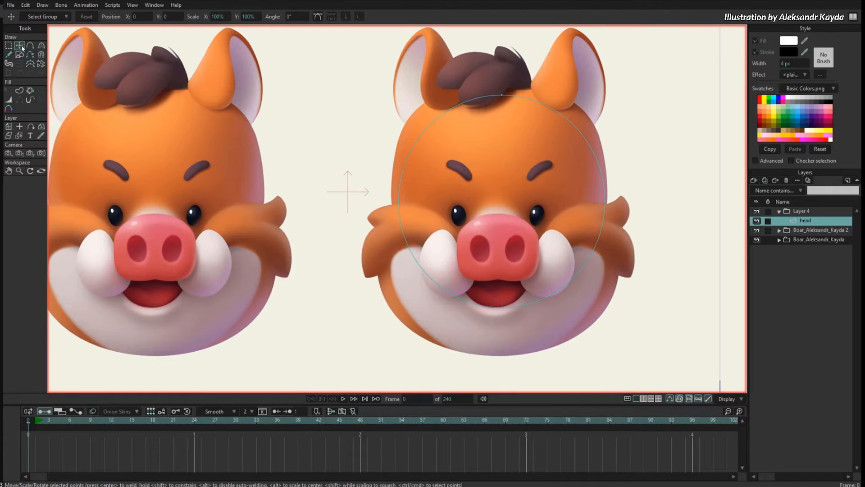
left_click_drag(502, 95, 497, 85)
left_click_drag(399, 201, 390, 195)
left_click_drag(605, 201, 605, 201)
left_click_drag(390, 194, 392, 193)
Lengthen the oval's top curve handle and align its right handle and points with the boar's forehead contour.
key("c")
left_click_drag(437, 85, 411, 89)
left_click(607, 129)
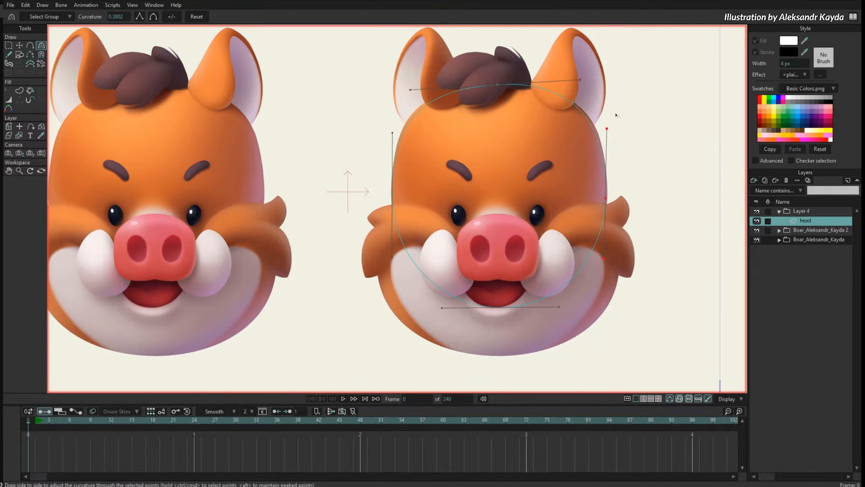
key("t")
left_click_drag(605, 198, 608, 197)
left_click_drag(498, 85, 500, 85)
Fine-tune the oval's top point and both of its curve handles to follow the crown of the head.
key("c")
left_click_drag(583, 80, 587, 84)
key("t")
key("c")
left_click_drag(412, 85, 411, 85)
key("t")
left_click_drag(512, 90, 512, 89)
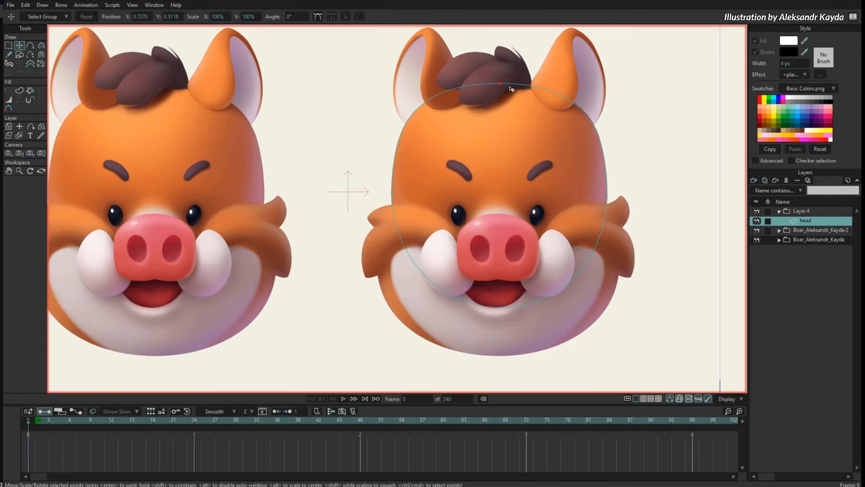
left_click(510, 313)
key("c")
left_click_drag(587, 84, 586, 82)
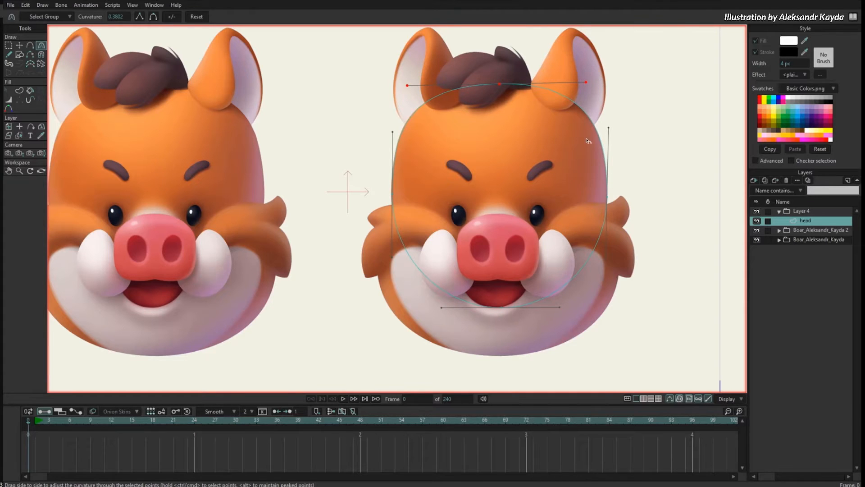
Create a shape with both fill and stroke from the whole head outline.
left_click(20, 90)
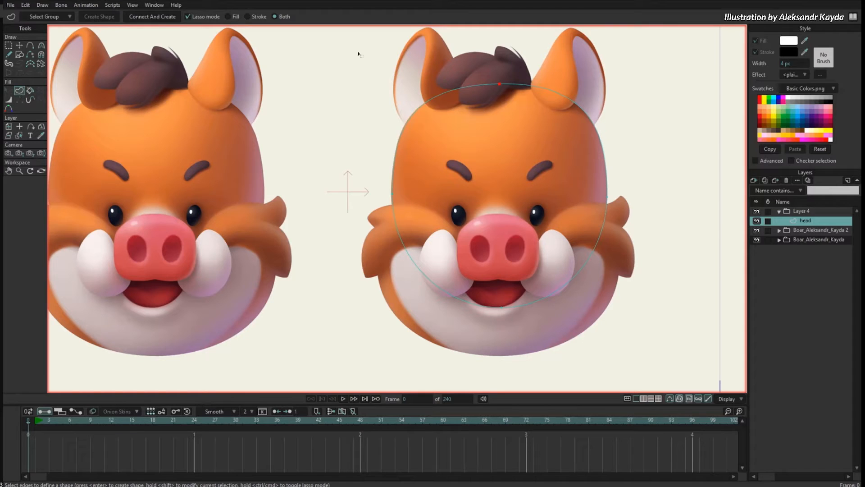
mouse_move(361, 72)
left_mouse_down()
mouse_move(415, 338)
mouse_move(595, 77)
mouse_move(366, 73)
left_mouse_up()
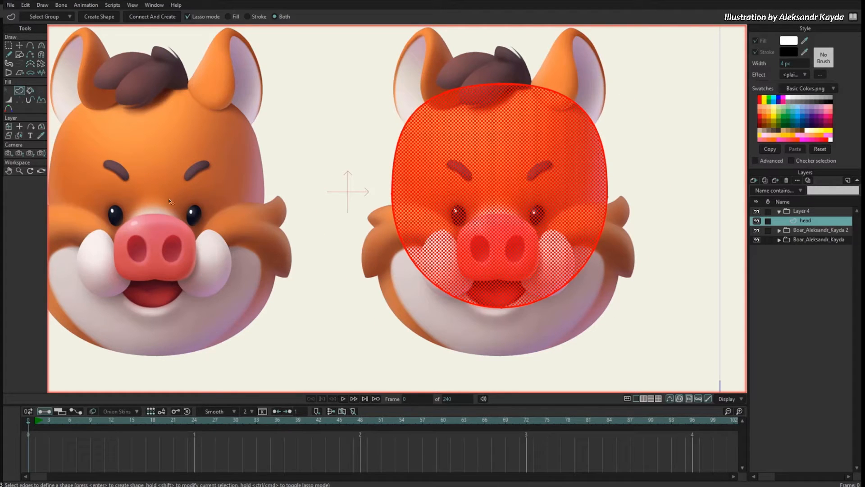
left_click(108, 18)
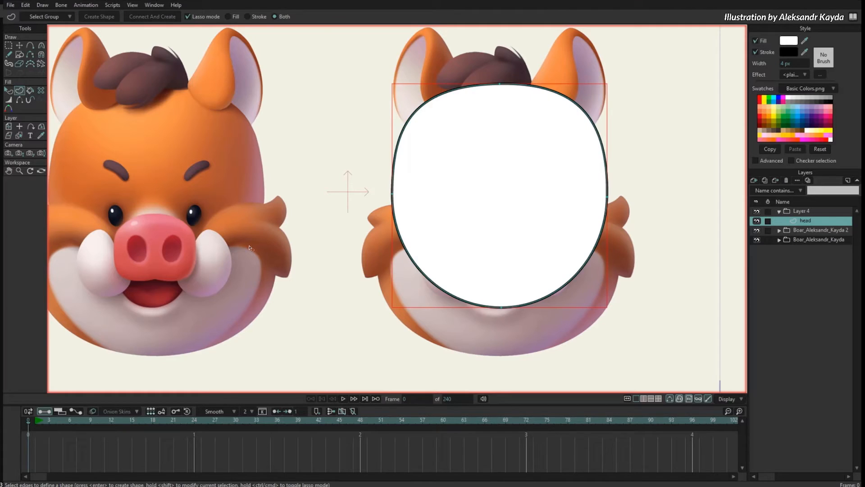
Fill the head shape with the darker orange sampled from the left boar's face and turn off its stroke.
left_click(795, 43)
left_click_drag(796, 44, 85, 188)
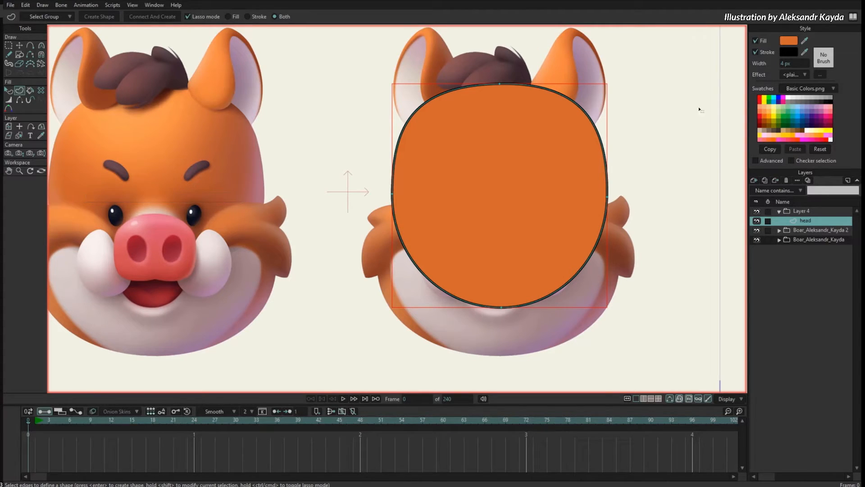
left_click(765, 51)
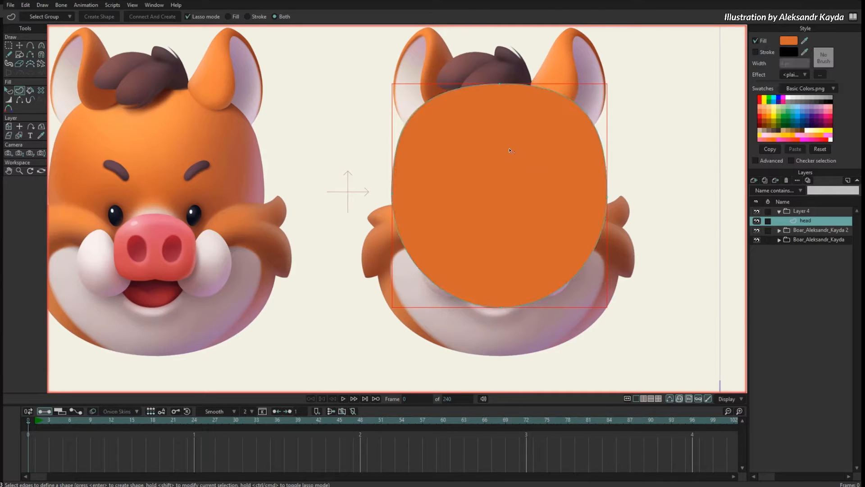
Add a vector layer above the head layer and name it "shine".
left_click(754, 181)
left_click(801, 201)
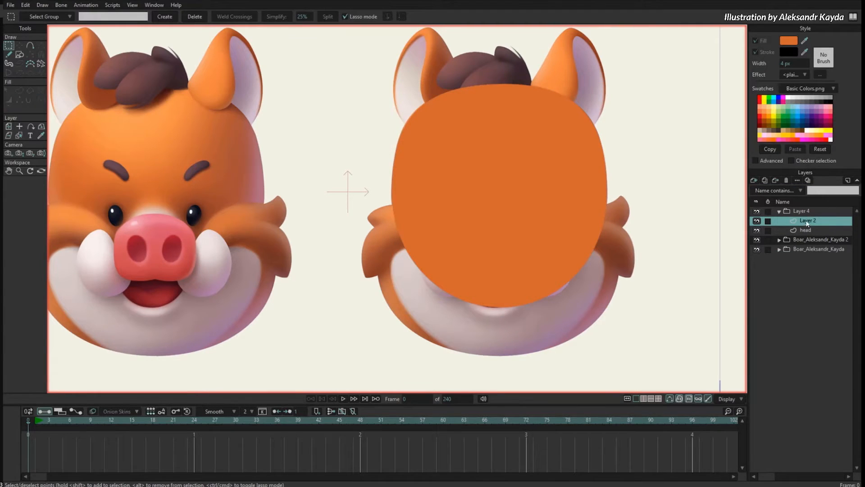
double_click(810, 220)
type("shine")
key("Return")
Draw an auto-filled oval over the upper forehead of the head shape on the shine layer.
left_click(20, 55)
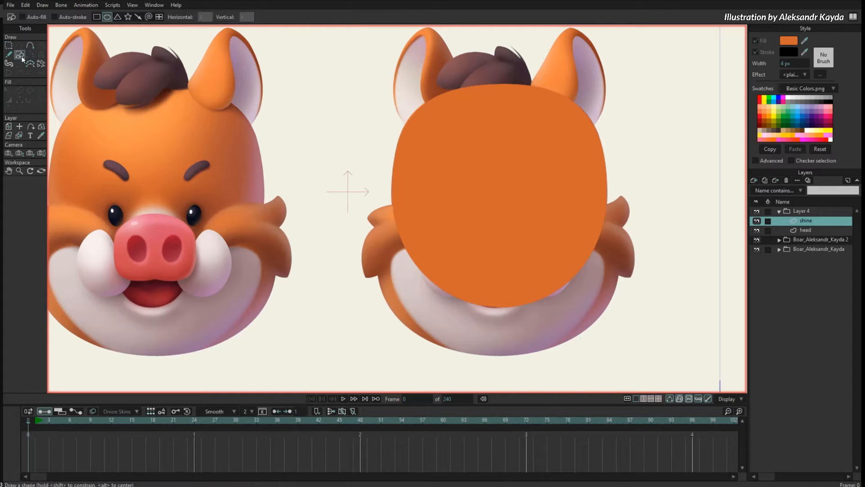
left_click(106, 17)
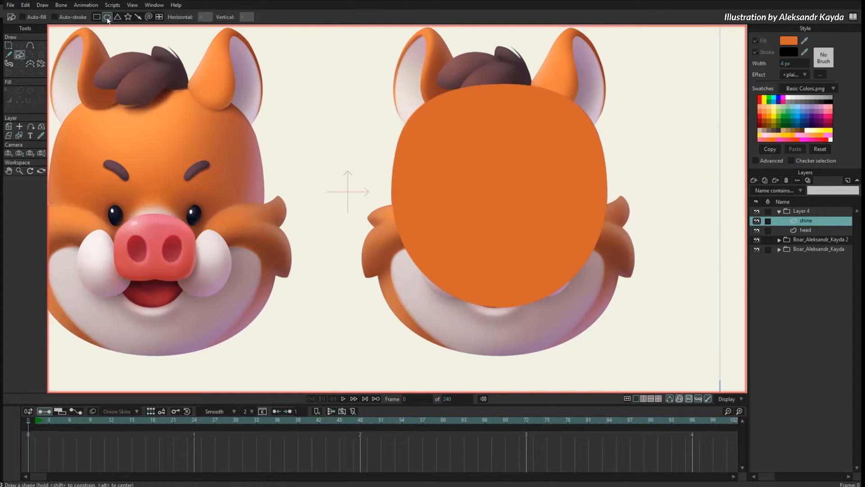
left_click(42, 18)
mouse_move(429, 78)
left_mouse_down()
mouse_move(554, 183)
mouse_move(547, 162)
mouse_move(547, 170)
left_mouse_up()
Recolor the shine oval with the light orange sampled from the left boar's forehead.
left_click(9, 90)
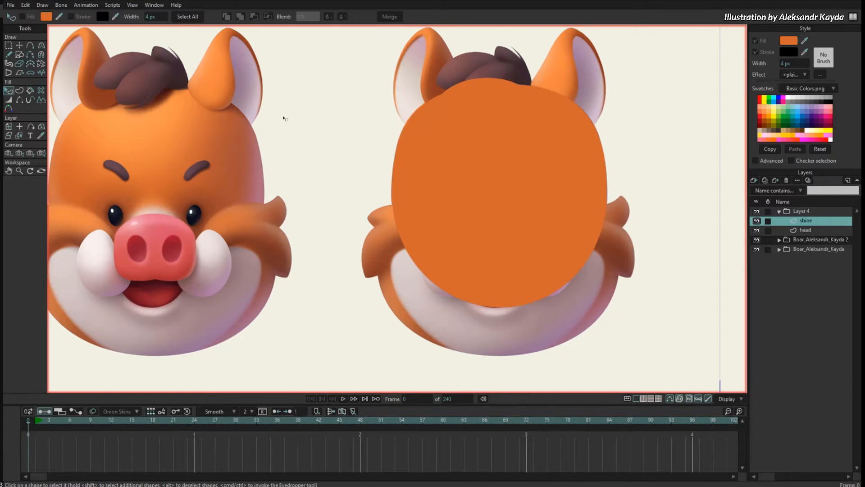
left_click(483, 131)
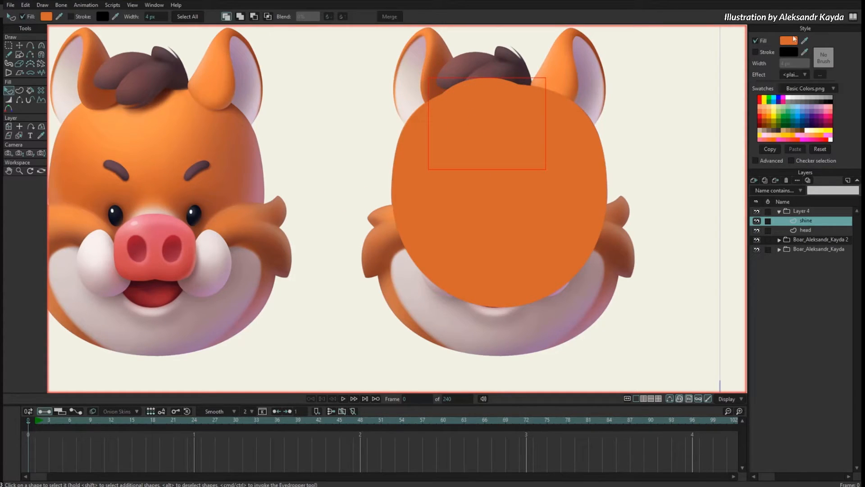
left_click_drag(805, 41, 135, 118)
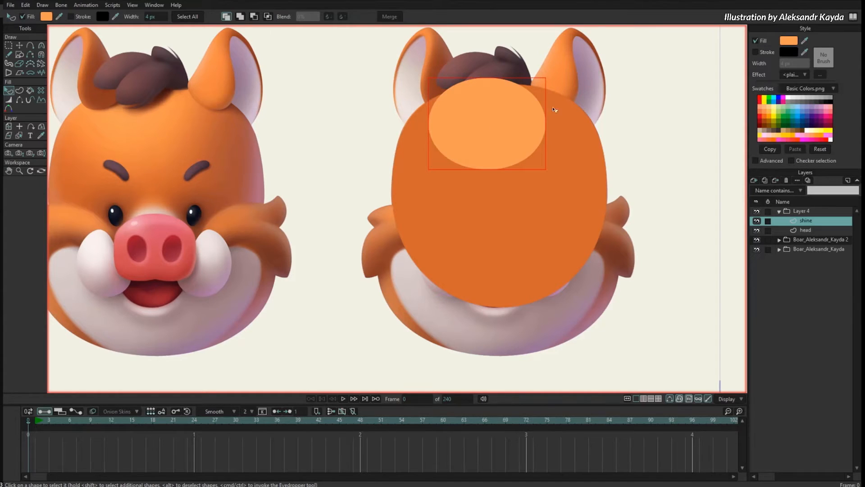
Apply a Soft Edge effect to the shine oval with a blur radius of 17 px.
left_click(797, 75)
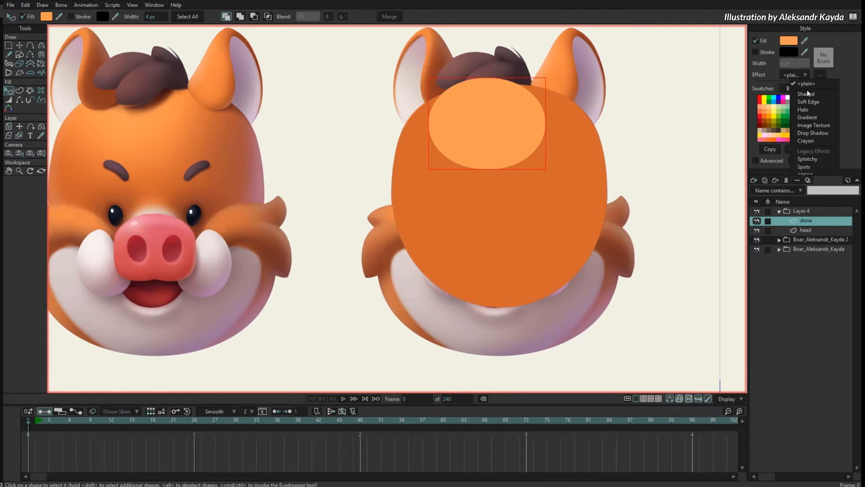
left_click(790, 73)
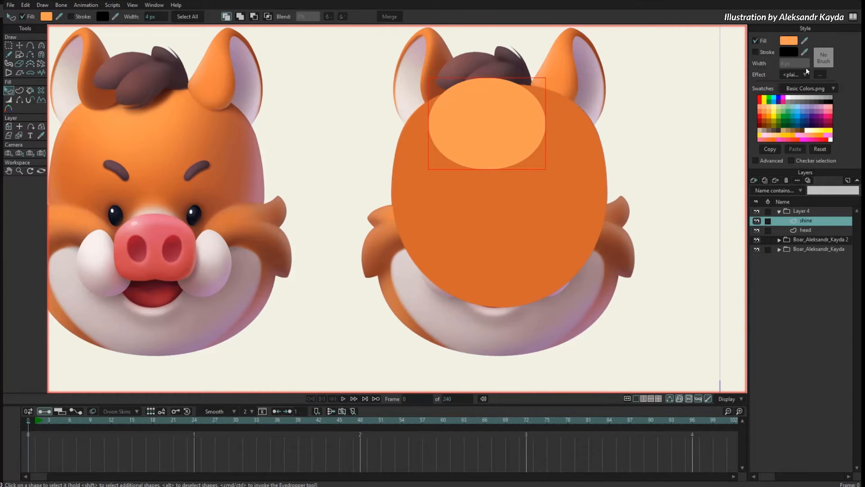
left_click(796, 73)
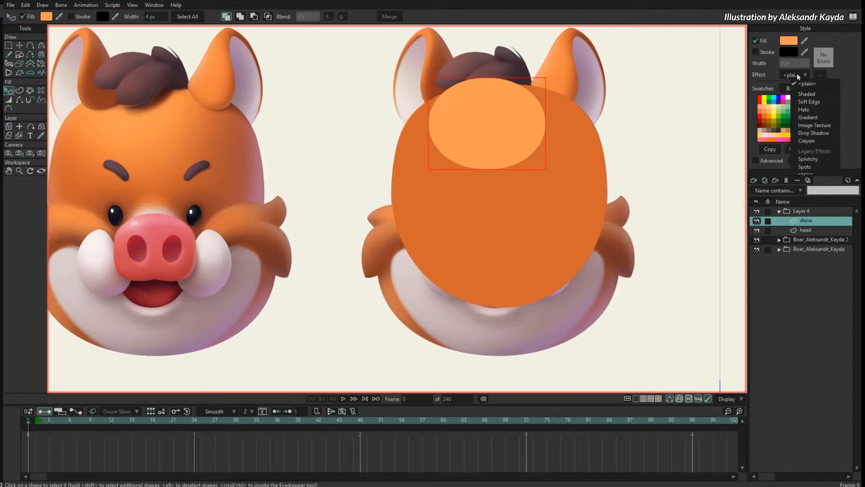
left_click(817, 101)
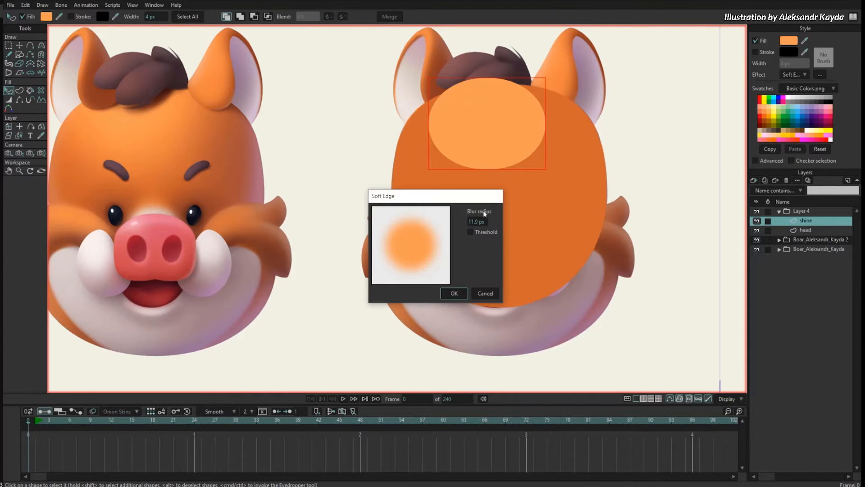
left_click_drag(476, 222, 496, 225)
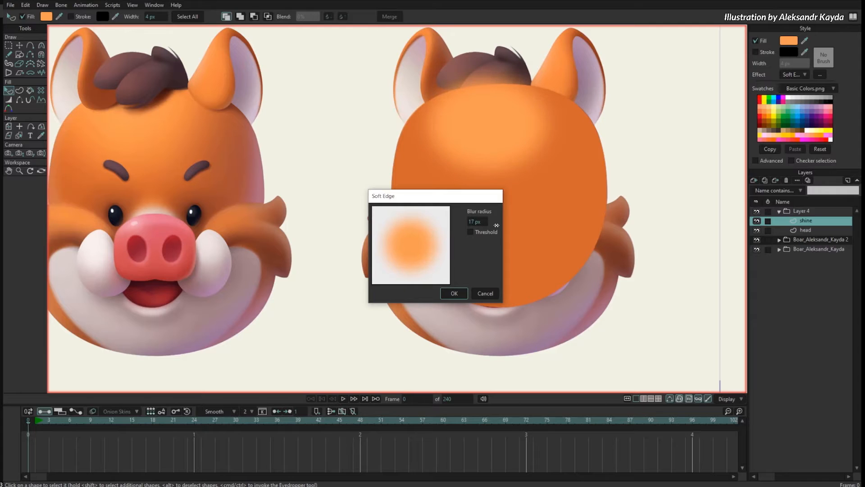
left_click(453, 293)
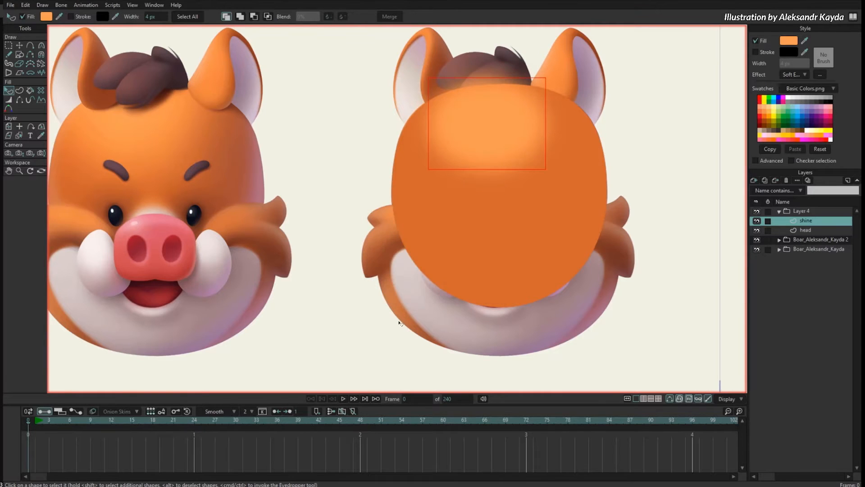
Widen the shine oval by moving its side points outward, and adjust its bottom and top points.
left_click(19, 45)
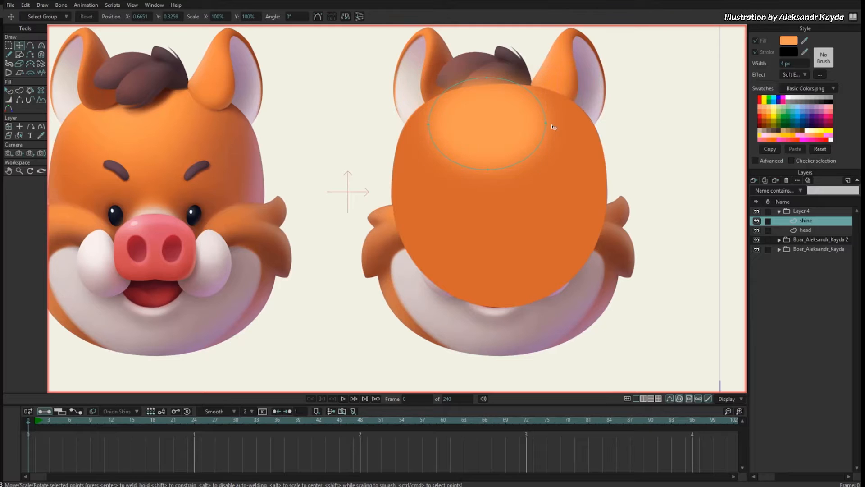
left_click_drag(546, 123, 556, 119)
left_click_drag(429, 124, 424, 127)
left_click_drag(487, 169, 489, 168)
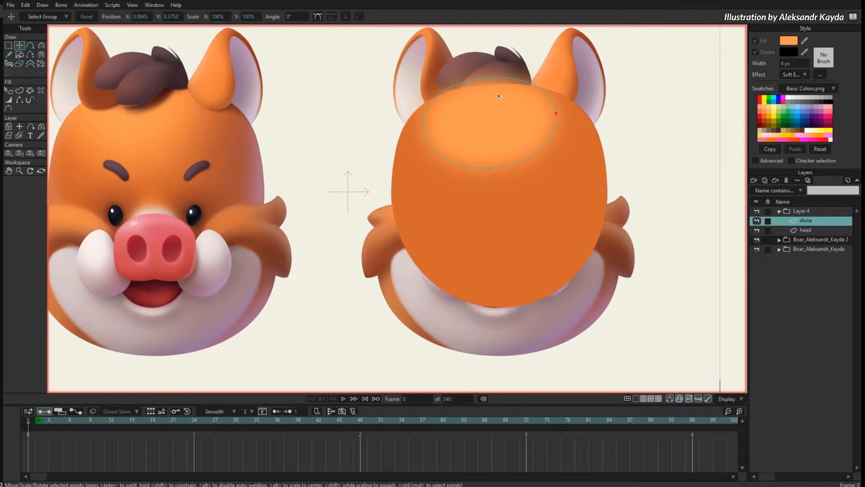
left_click_drag(494, 85, 493, 80)
Hide the original boar group behind the vector head, keeping the left reference copy visible.
left_click(757, 239)
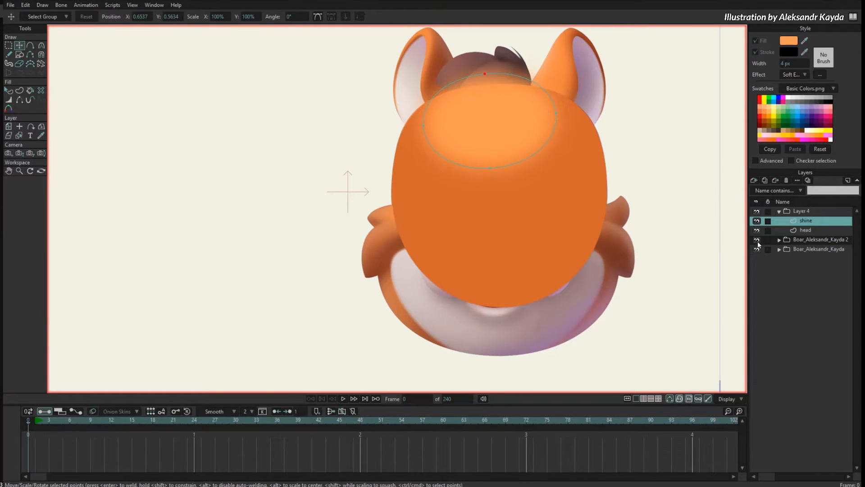
left_click(757, 239)
left_click(757, 249)
key("g")
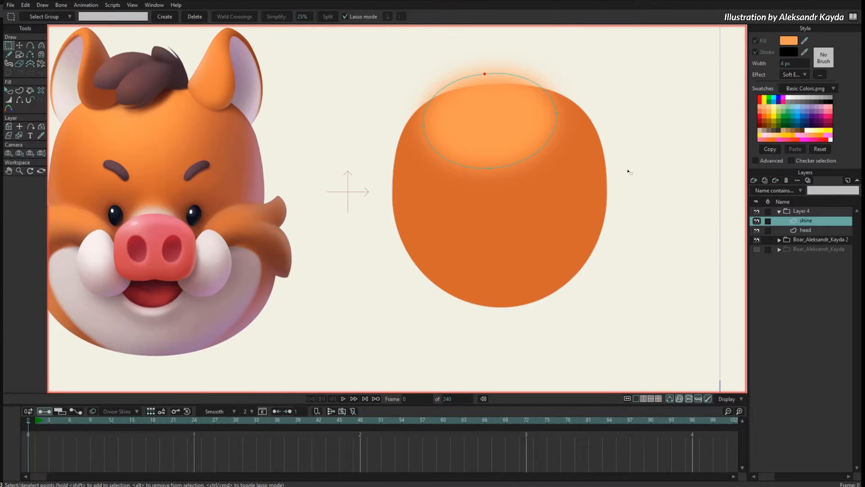
scroll(649, 116, "up", 1)
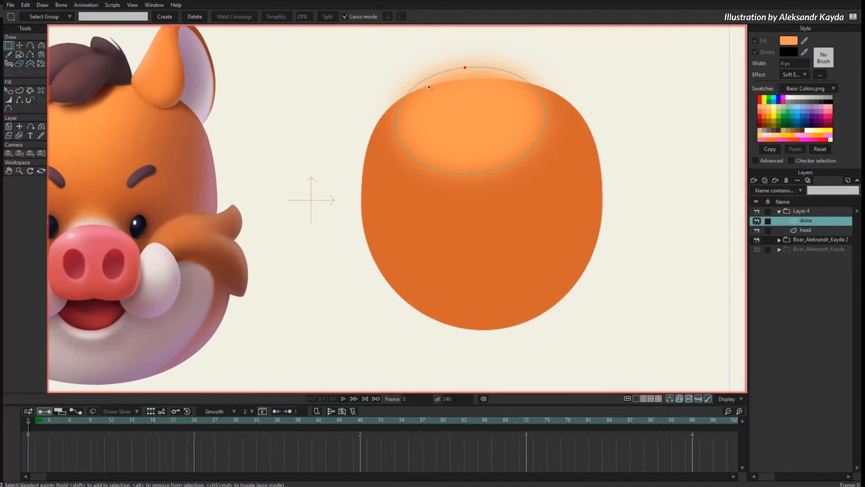
left_click_drag(398, 114, 456, 108)
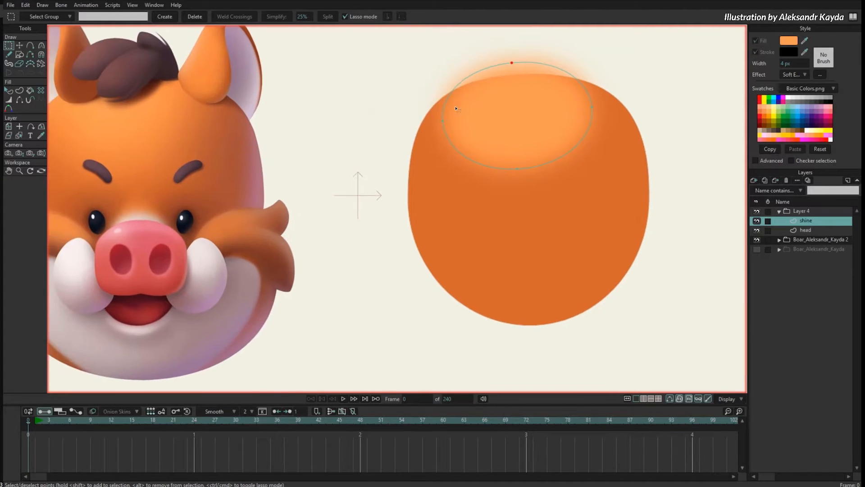
left_click_drag(605, 174, 613, 176)
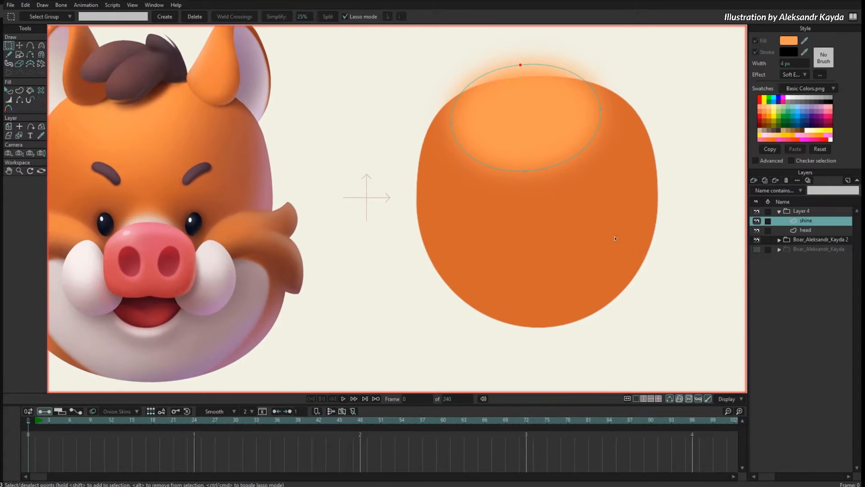
left_click_drag(645, 218, 676, 211)
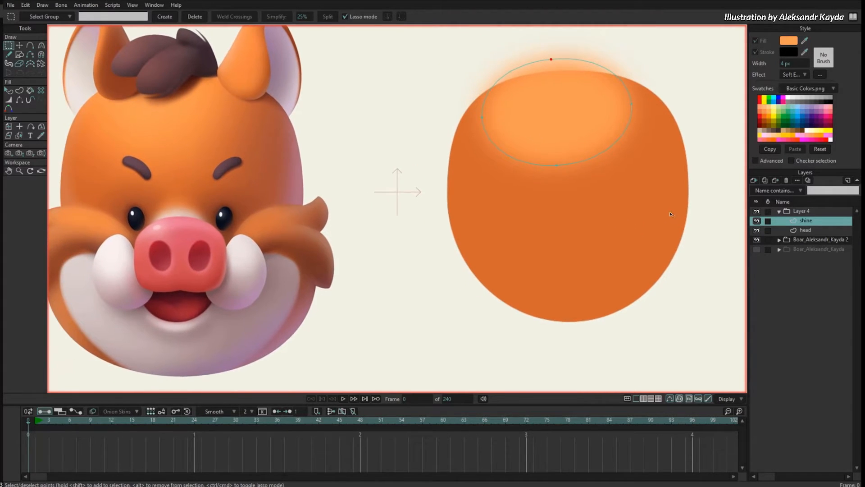
scroll(671, 213, "down", 1)
left_click_drag(631, 264, 633, 269)
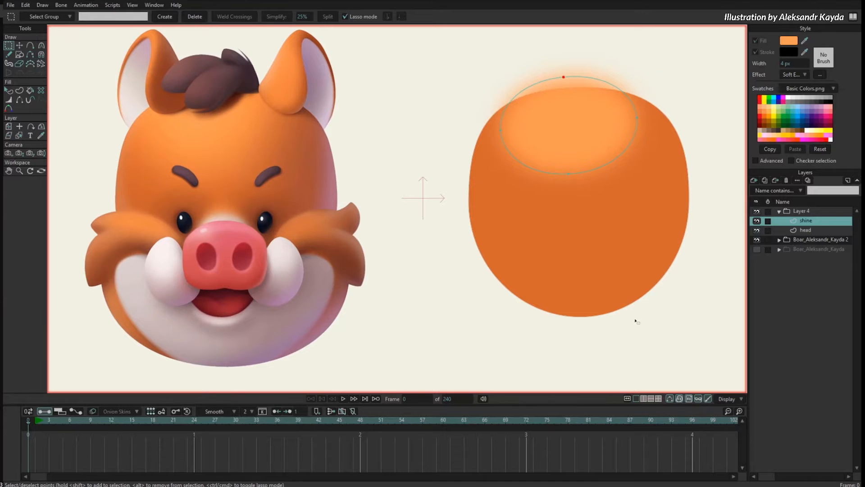
Mask the Layer 4 group inside its bottom layer so the shine is clipped to the head shape.
left_click(802, 230)
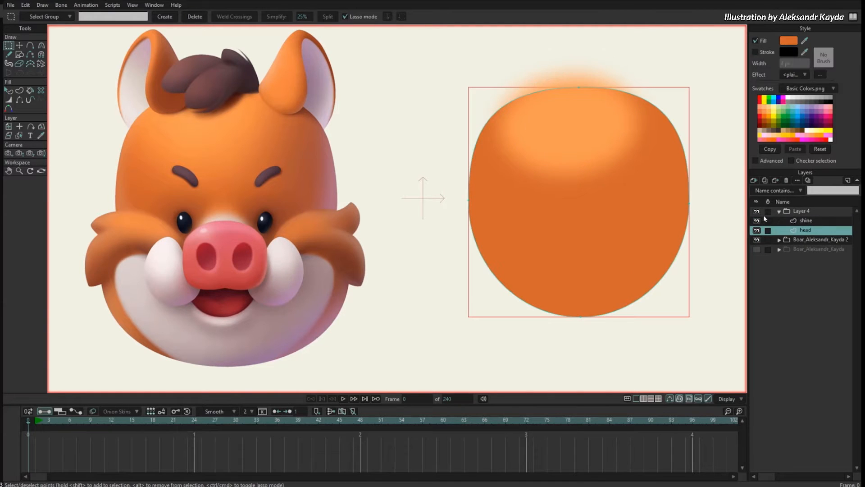
left_click(810, 221)
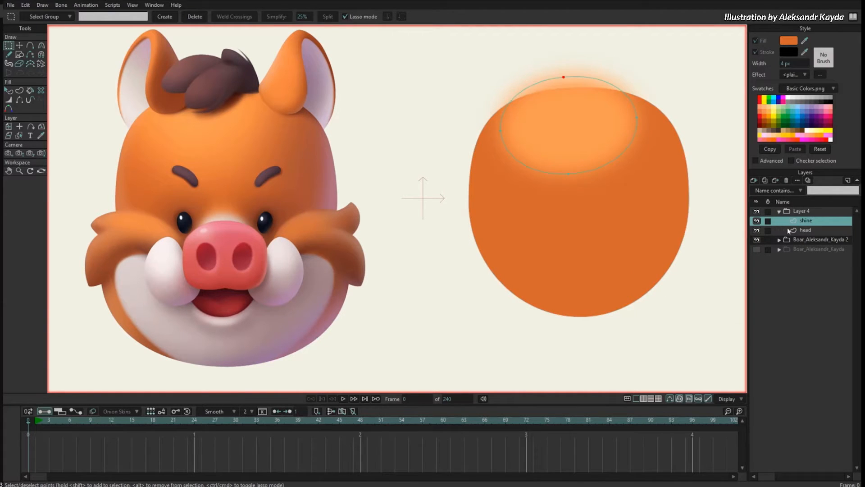
left_click(800, 211)
right_click(799, 210)
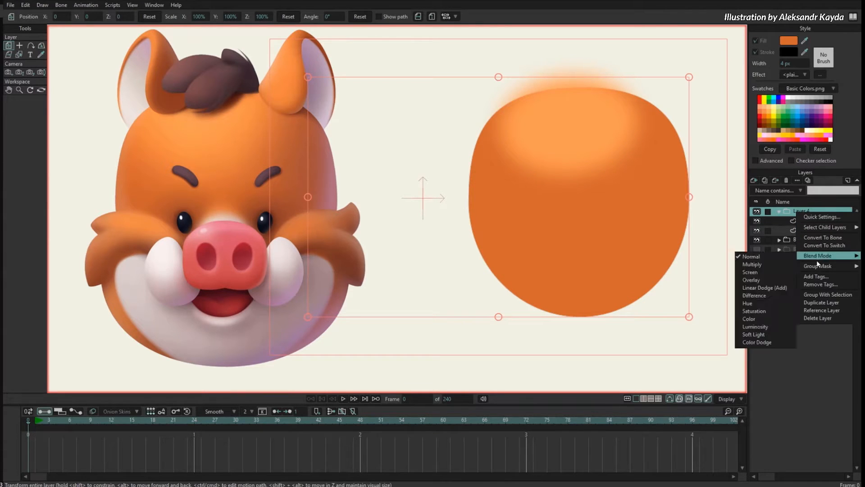
mouse_move(817, 266)
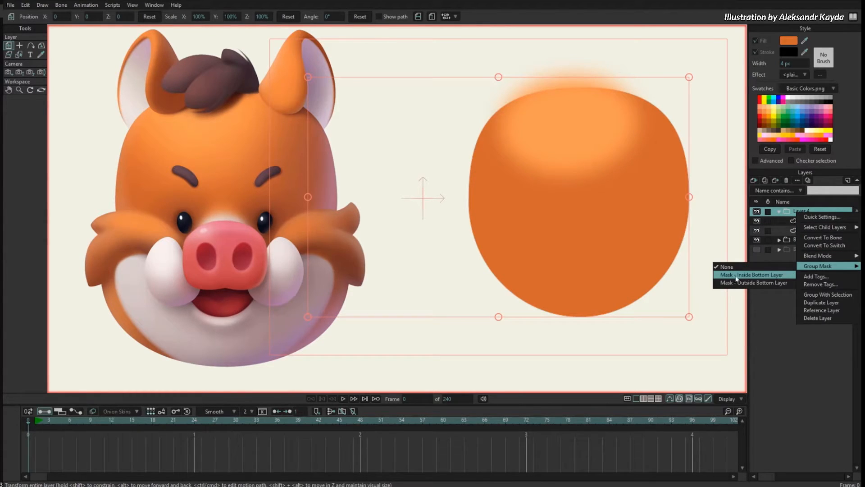
left_click(786, 275)
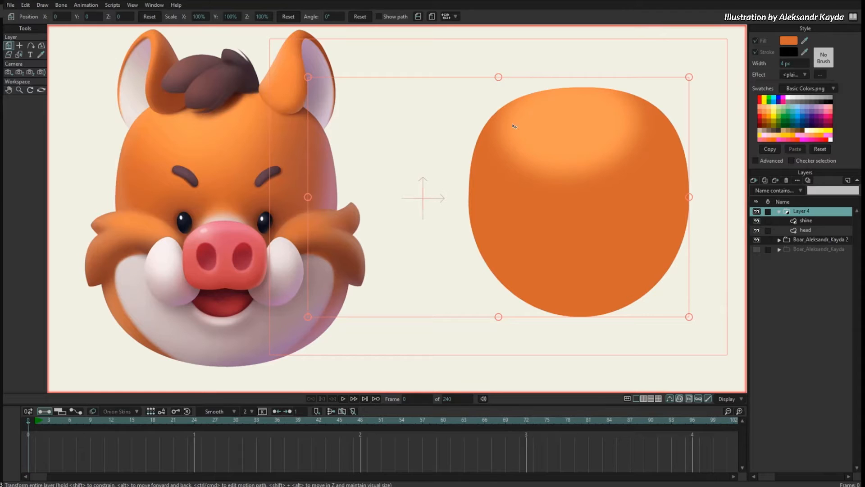
Set the shine layer's blend mode to Luminosity and select the shine oval's fill shape.
left_click(806, 222)
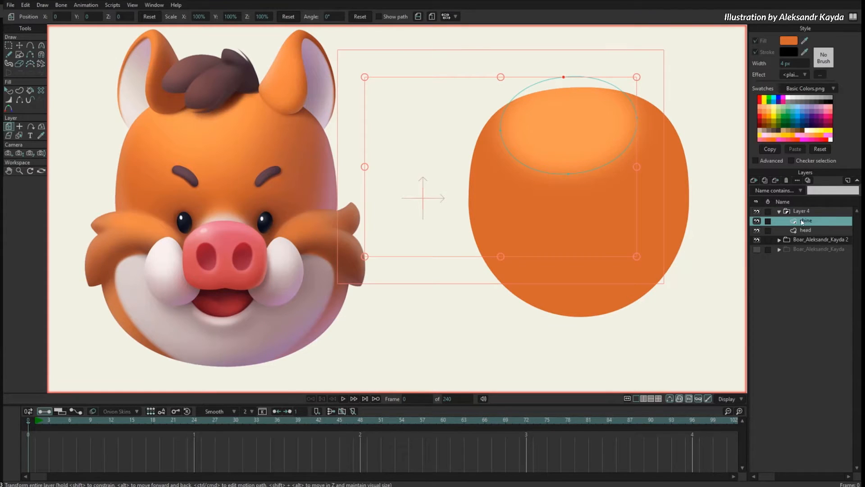
right_click(801, 220)
mouse_move(814, 243)
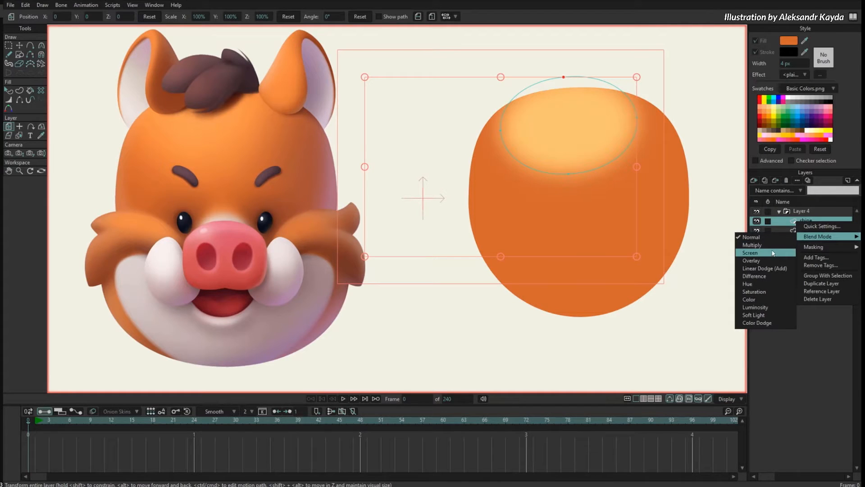
left_click(768, 307)
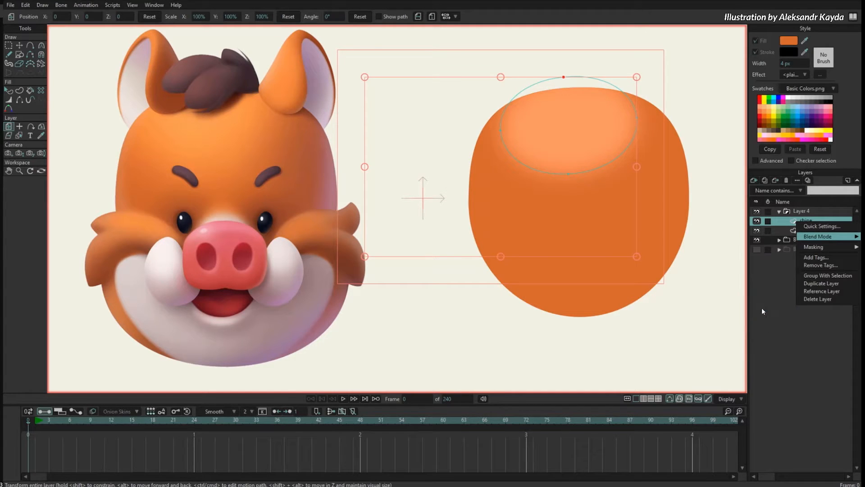
left_click(8, 90)
left_click(579, 148)
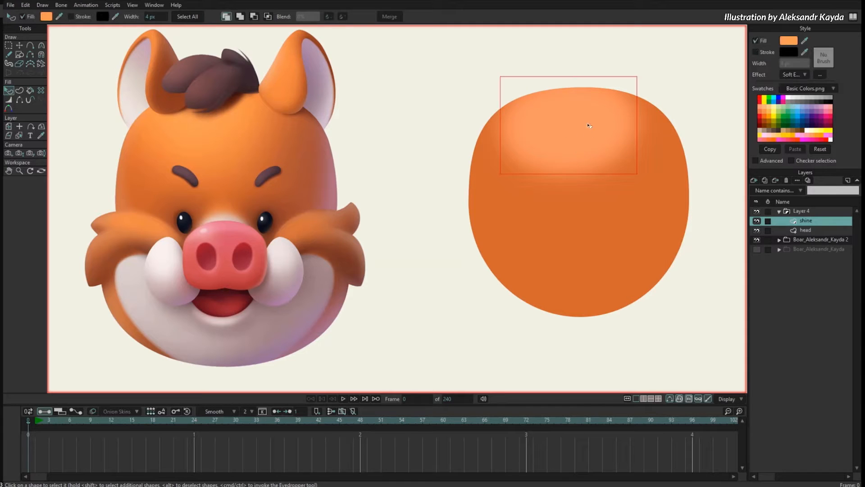
left_click(789, 40)
left_click_drag(605, 191, 429, 234)
mouse_move(390, 260)
left_mouse_down()
mouse_move(387, 250)
mouse_move(378, 256)
mouse_move(387, 255)
left_mouse_up()
mouse_move(458, 262)
left_mouse_down()
mouse_move(457, 282)
mouse_move(459, 269)
left_mouse_up()
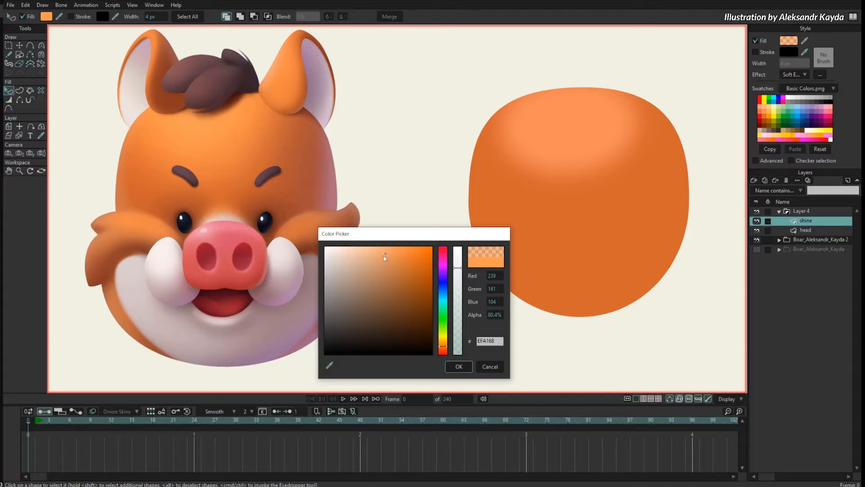
left_click_drag(385, 258, 393, 261)
left_click(443, 345)
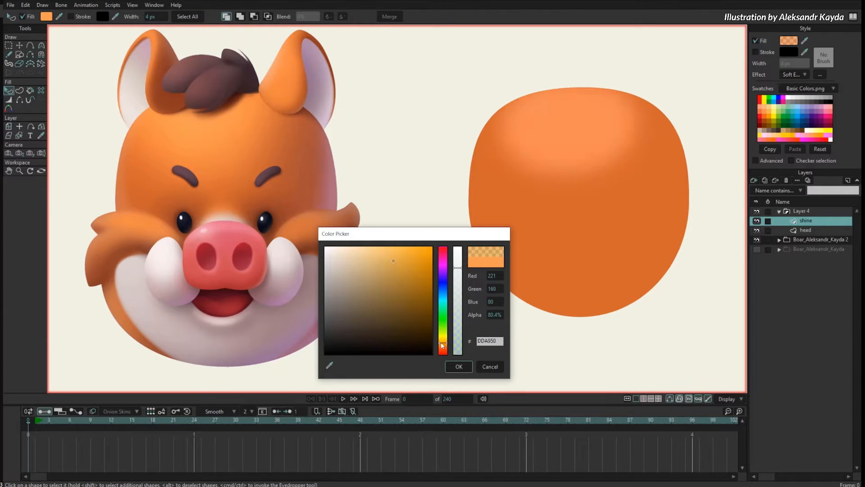
left_click_drag(442, 345, 442, 339)
mouse_move(394, 261)
left_mouse_down()
mouse_move(395, 269)
mouse_move(377, 251)
mouse_move(373, 257)
mouse_move(387, 263)
left_mouse_up()
left_click_drag(442, 346, 442, 342)
mouse_move(388, 263)
left_mouse_down()
mouse_move(397, 288)
mouse_move(377, 255)
left_mouse_up()
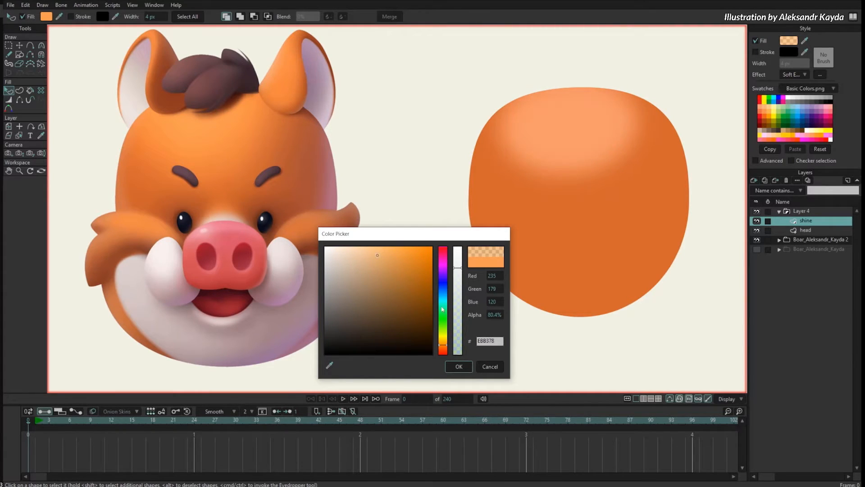
left_click_drag(442, 346, 443, 339)
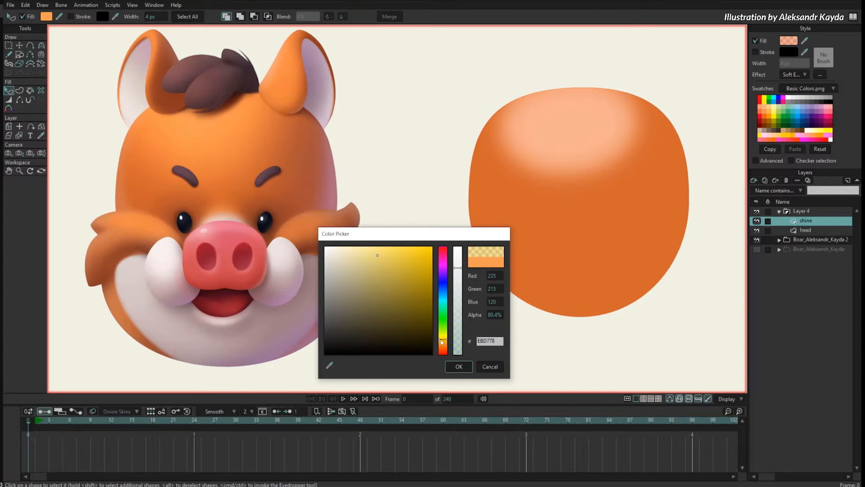
left_click_drag(386, 257, 393, 253)
mouse_move(457, 283)
left_mouse_down()
mouse_move(458, 329)
mouse_move(458, 310)
mouse_move(308, 237)
left_mouse_up()
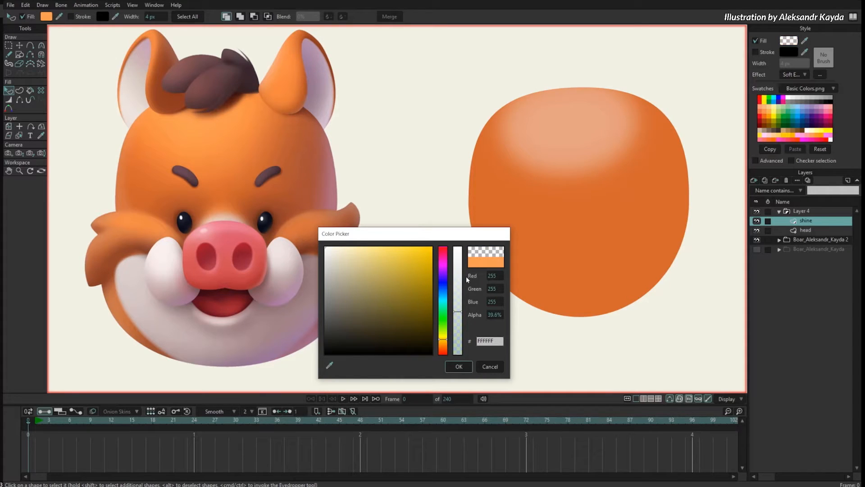
mouse_move(458, 311)
left_mouse_down()
mouse_move(458, 339)
mouse_move(458, 324)
left_mouse_up()
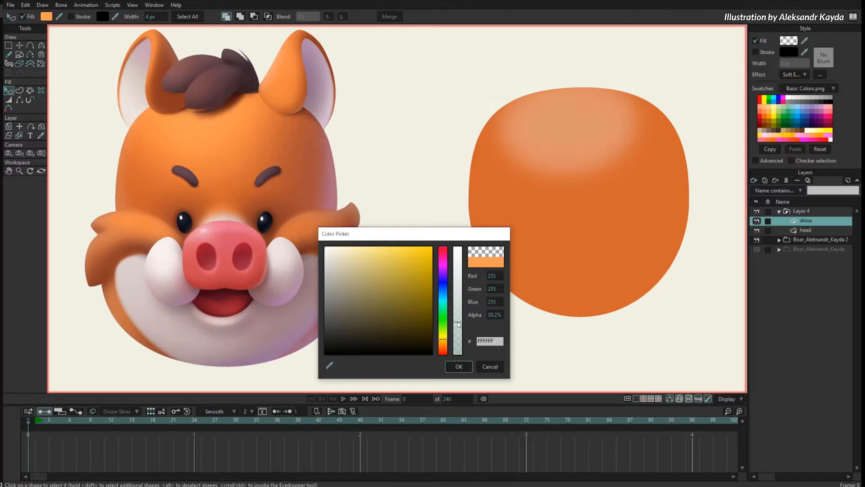
left_click(490, 366)
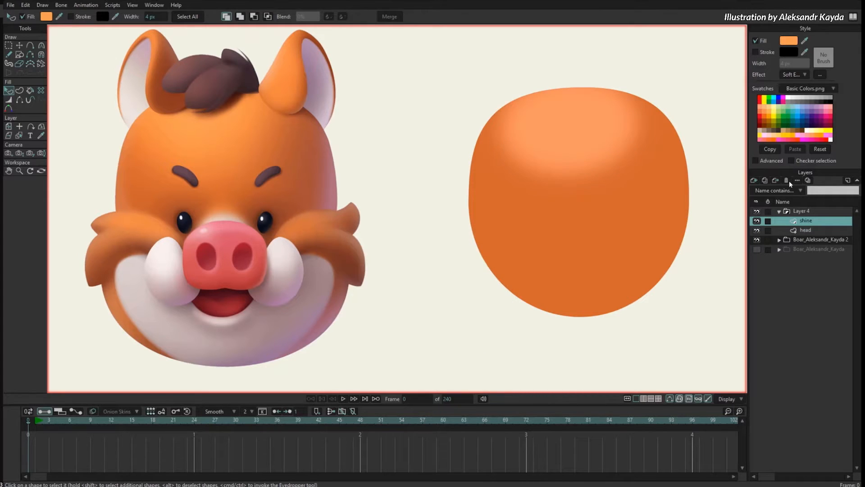
Set the shine oval's fill color to FFAA6B with an alpha of 61.6%.
left_click(594, 160)
left_click(787, 42)
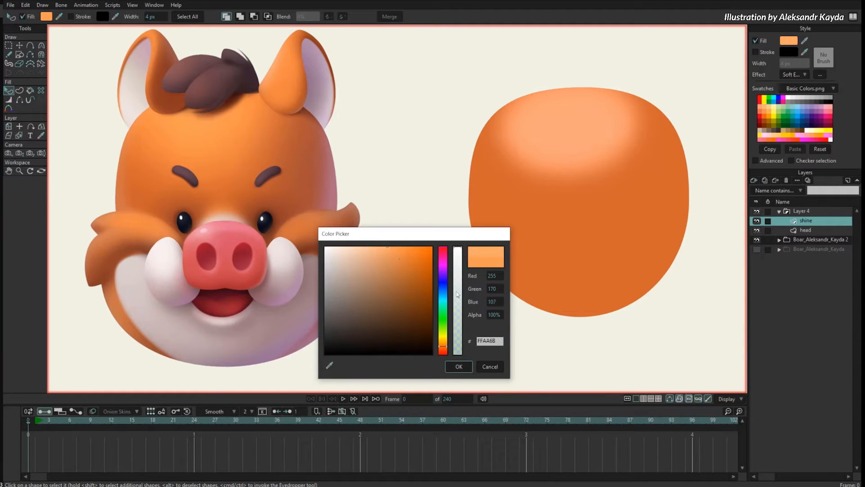
mouse_move(457, 295)
left_mouse_down()
mouse_move(456, 277)
mouse_move(458, 288)
left_mouse_up()
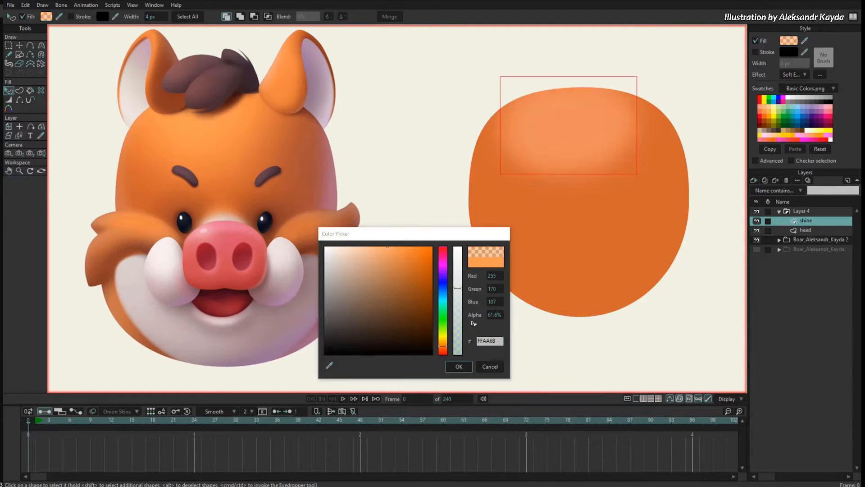
left_click(459, 366)
Enlarge the shine oval by moving its side points outward and its bottom point downward.
key("t")
left_click_drag(637, 118, 645, 114)
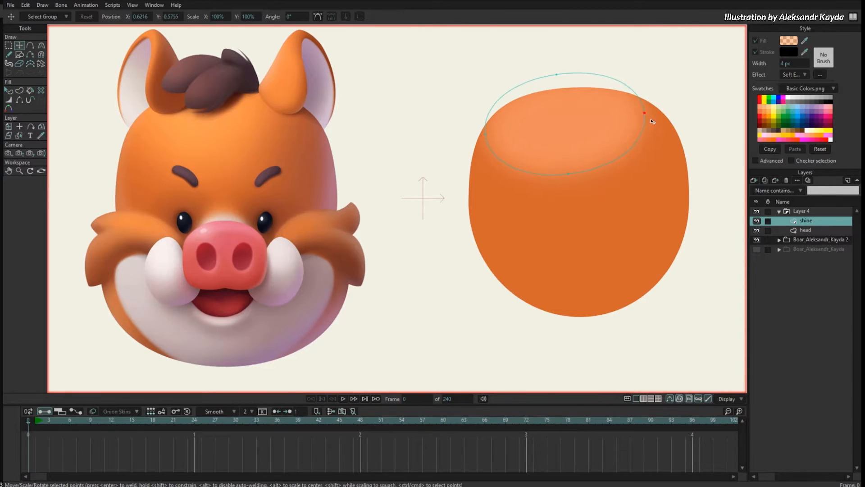
left_click_drag(568, 174, 571, 179)
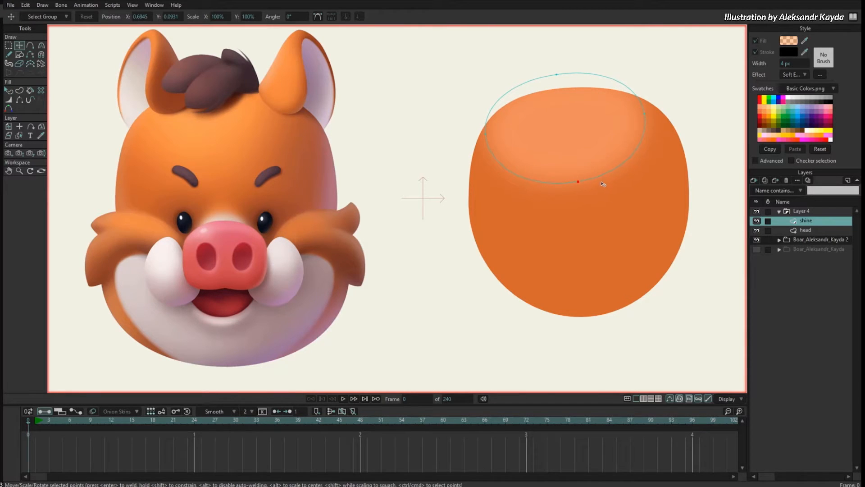
Set the shine oval's Soft Edge blur radius to 31 px.
key("q")
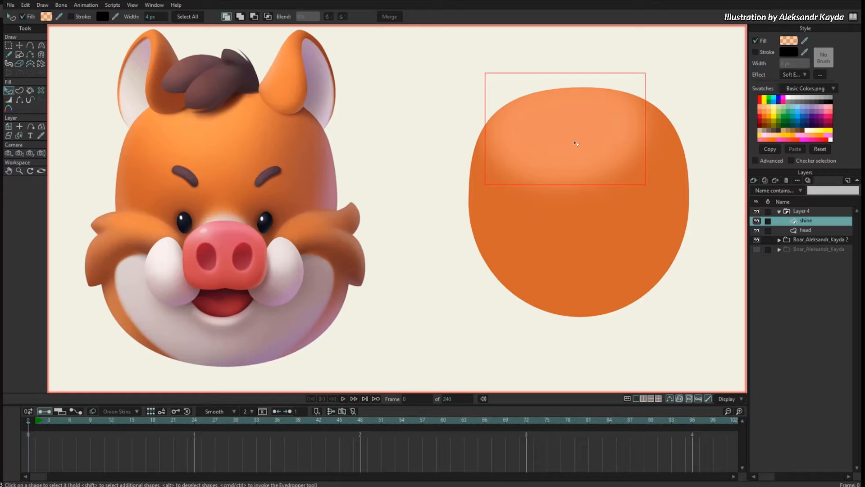
left_click(820, 75)
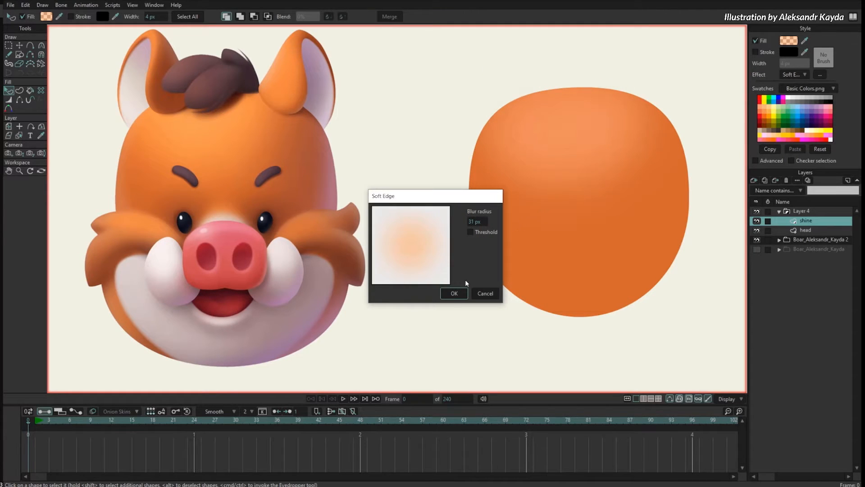
left_click(454, 293)
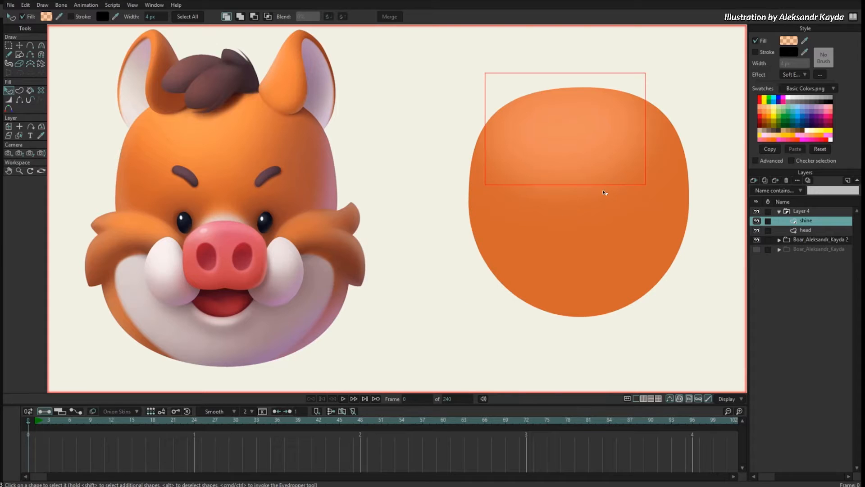
Draw a small second oval inside the upper part of the shine oval on the shine layer.
left_click(482, 226)
left_click_drag(575, 121, 537, 144)
left_click(20, 91)
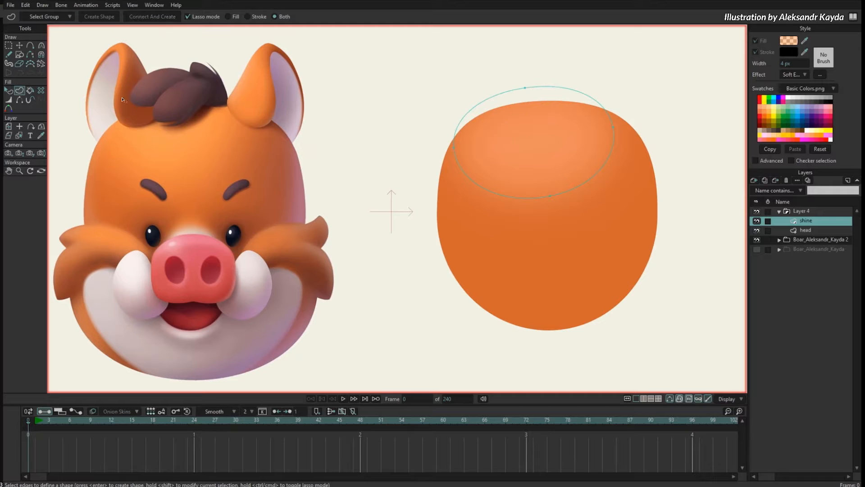
left_click(20, 54)
left_click_drag(506, 121, 566, 158)
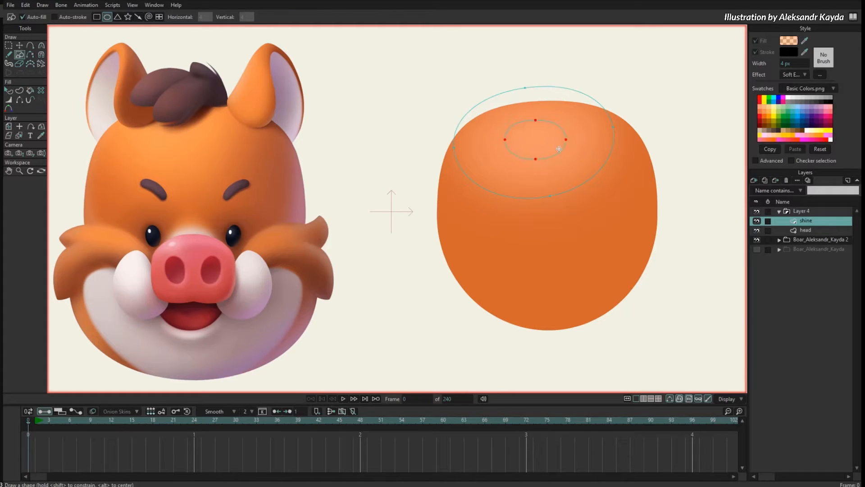
Set the small inner oval's fill alpha to 86.3%, keeping the color FFAA6B.
key("q")
left_click(794, 41)
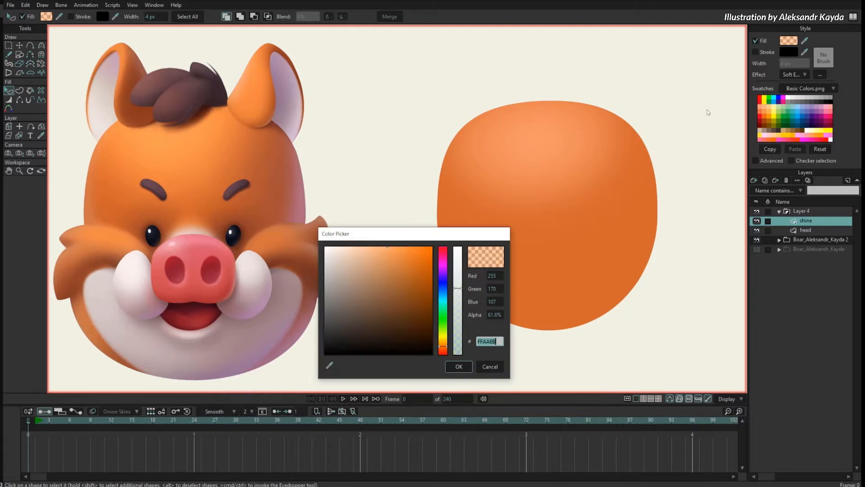
left_click_drag(457, 284, 458, 262)
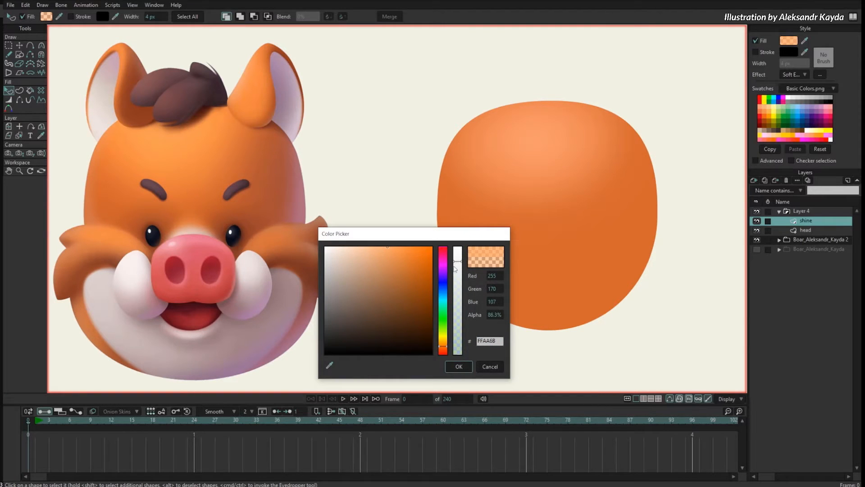
left_click(458, 366)
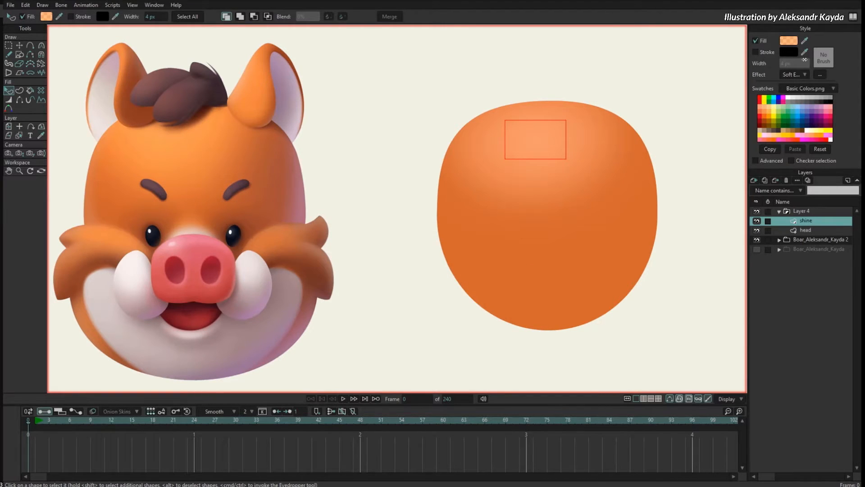
Set the small inner oval's Soft Edge blur radius to 11 px.
left_click(819, 75)
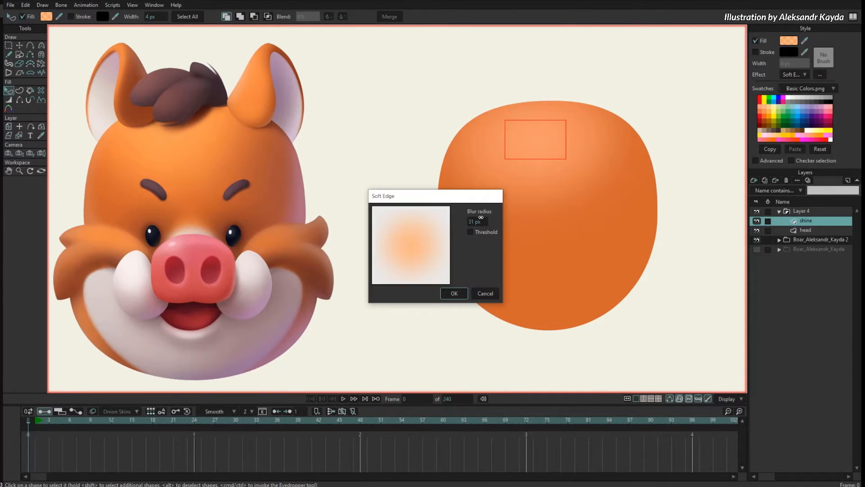
left_click_drag(481, 218, 402, 232)
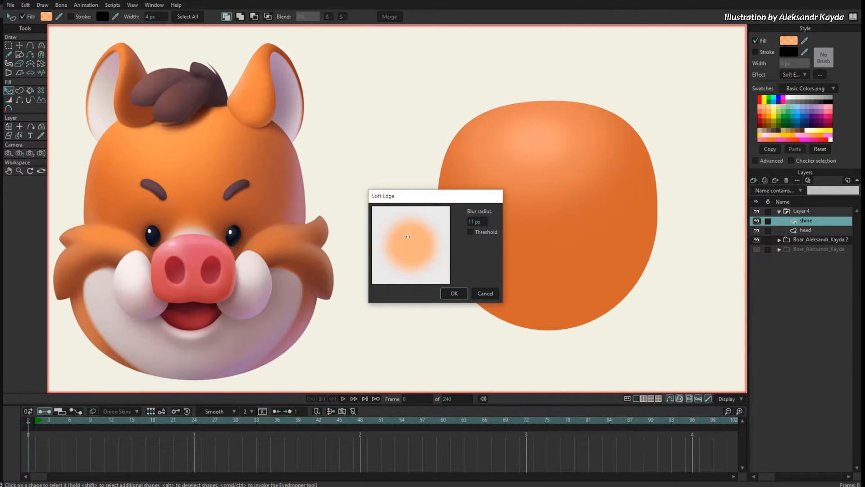
left_click(455, 294)
Change the small inner oval's fill color to FFA35F, keeping its 86.3% alpha.
left_click(783, 52)
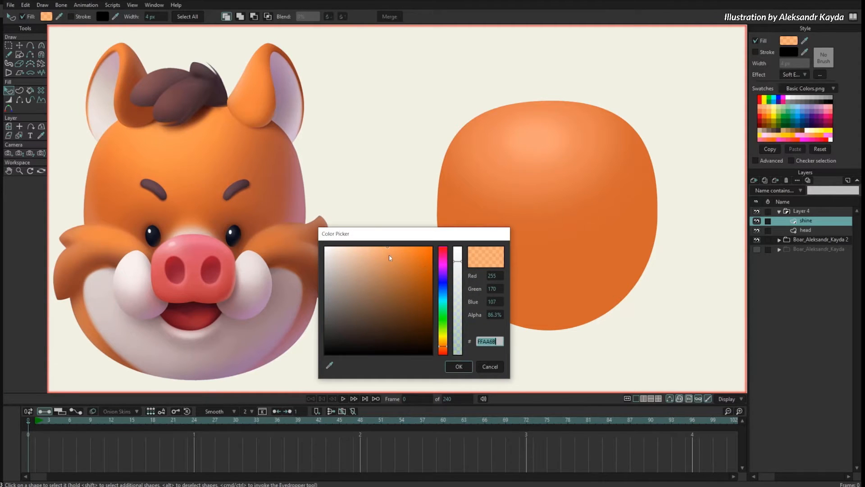
mouse_move(390, 257)
left_mouse_down()
mouse_move(395, 264)
mouse_move(394, 246)
left_mouse_up()
left_click(460, 365)
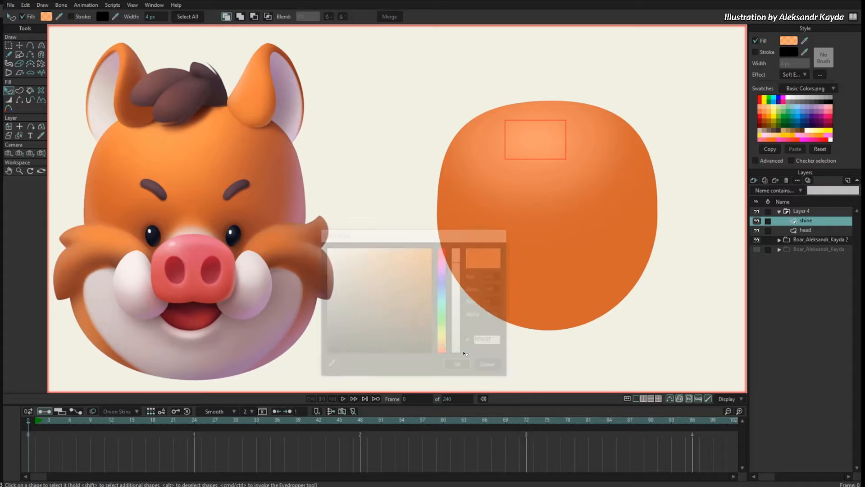
Set the shine layer's blend mode to Color Dodge.
right_click(798, 222)
mouse_move(809, 237)
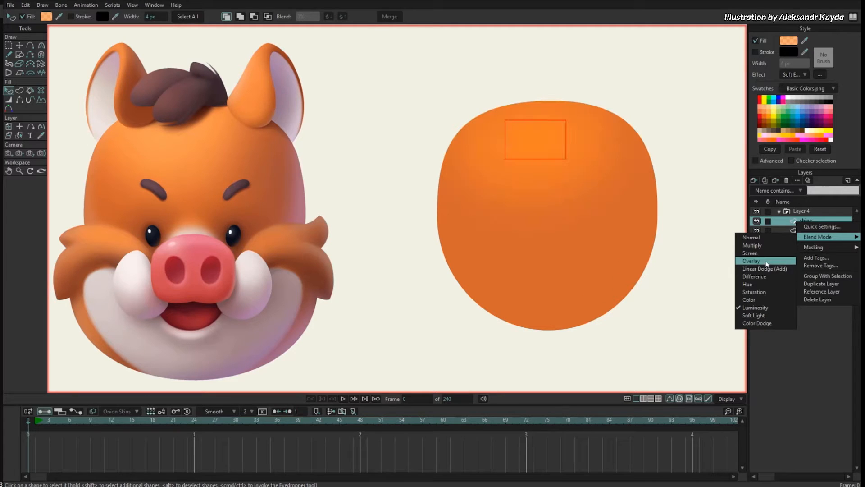
left_click(765, 323)
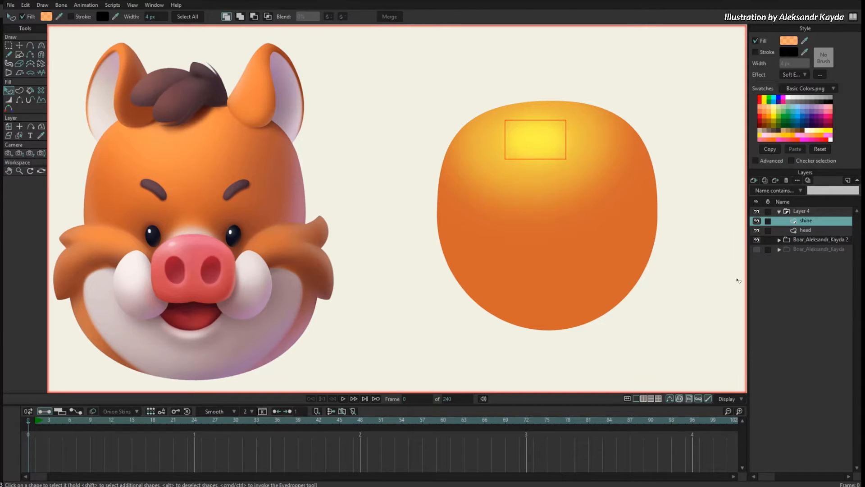
Lighten the large shine oval's fill to a paler orange, keeping its 61.8% alpha.
left_click(788, 40)
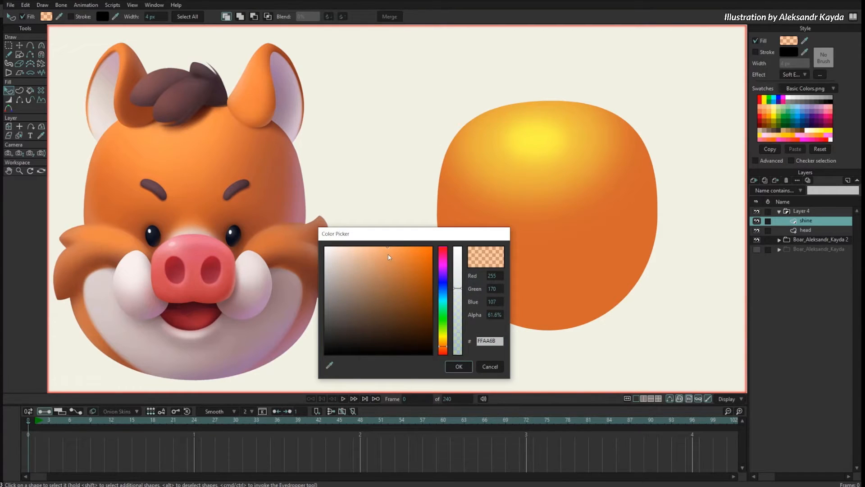
mouse_move(389, 257)
left_mouse_down()
mouse_move(353, 243)
mouse_move(366, 249)
mouse_move(358, 249)
left_mouse_up()
left_click(455, 365)
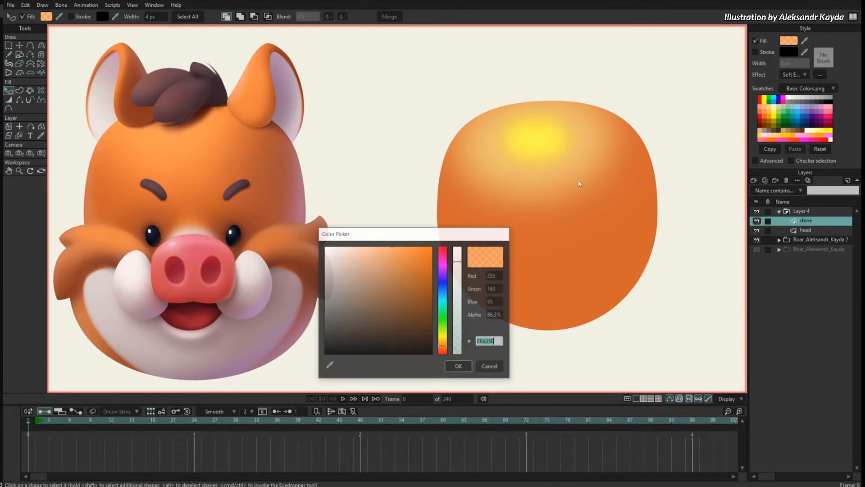
Set the small inner oval's fill to near-white FFF8F3 with 42.4% alpha.
mouse_move(369, 251)
left_mouse_down()
mouse_move(339, 246)
mouse_move(363, 248)
left_mouse_up()
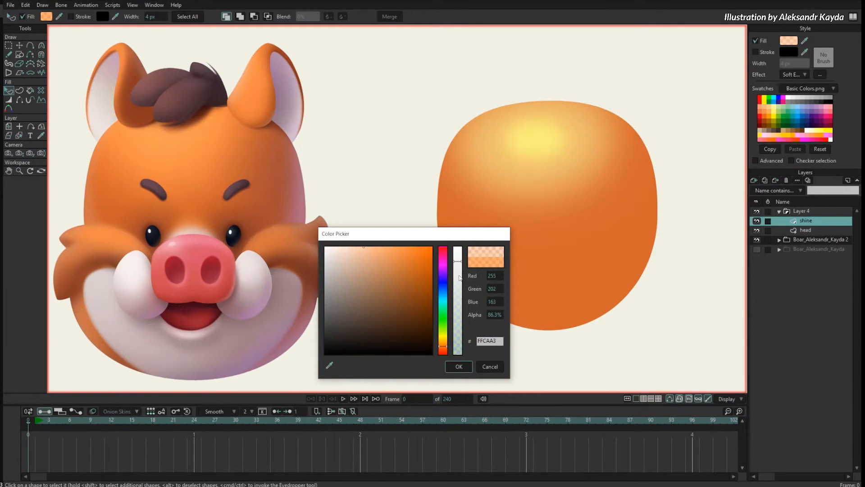
left_click_drag(457, 275, 458, 311)
left_click_drag(361, 249, 343, 245)
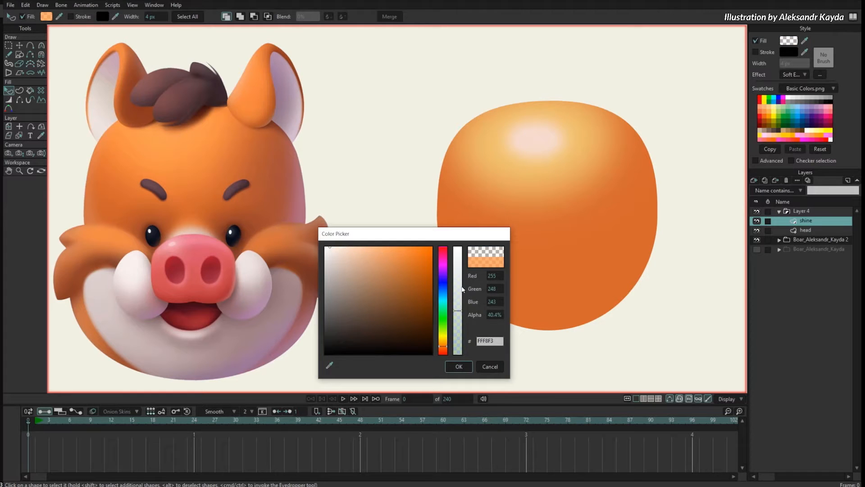
left_click_drag(458, 310, 458, 302)
left_click(459, 367)
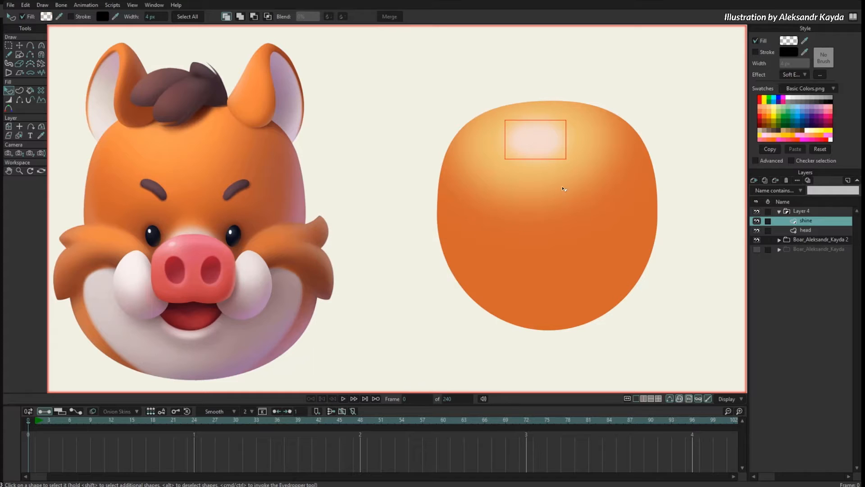
Set the large shine oval's fill to the yellowish orange FFC77E, keeping its 61.8% alpha.
left_click(788, 41)
mouse_move(408, 270)
left_mouse_down()
mouse_move(426, 326)
mouse_move(391, 233)
mouse_move(355, 237)
mouse_move(361, 242)
left_mouse_up()
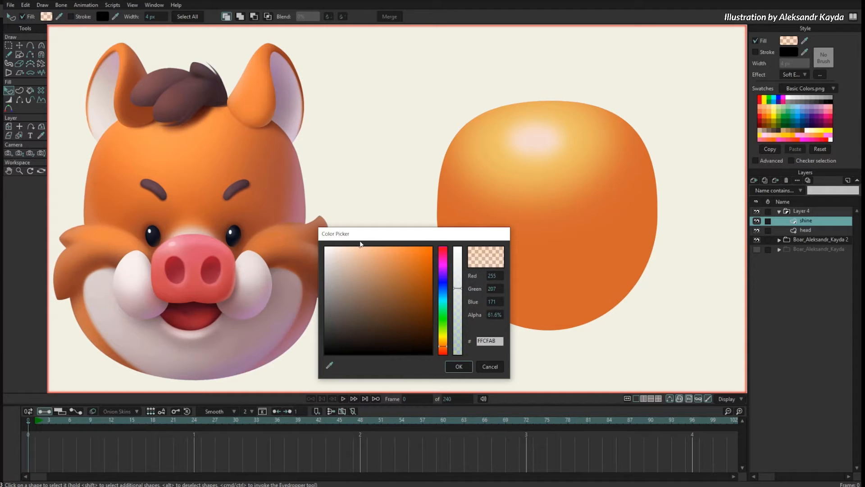
left_click_drag(444, 337, 443, 344)
mouse_move(400, 297)
left_mouse_down()
mouse_move(387, 267)
mouse_move(397, 239)
mouse_move(379, 244)
left_mouse_up()
mouse_move(443, 349)
left_mouse_down()
mouse_move(442, 326)
mouse_move(441, 344)
left_mouse_up()
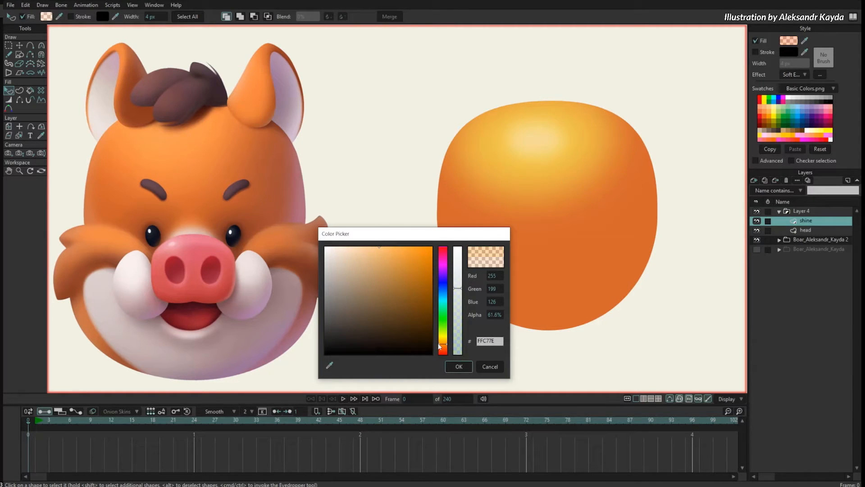
left_click(458, 366)
Change the shine layer's blend mode to Screen.
right_click(796, 221)
mouse_move(800, 237)
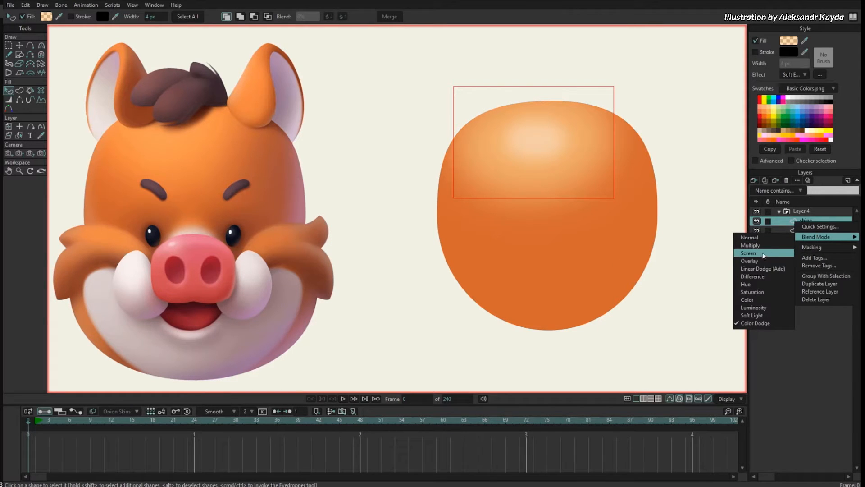
left_click(778, 331)
Reduce the small inner oval's fill alpha to 19.2%, keeping the color FFF8F3.
key("g")
key("Return")
key("t")
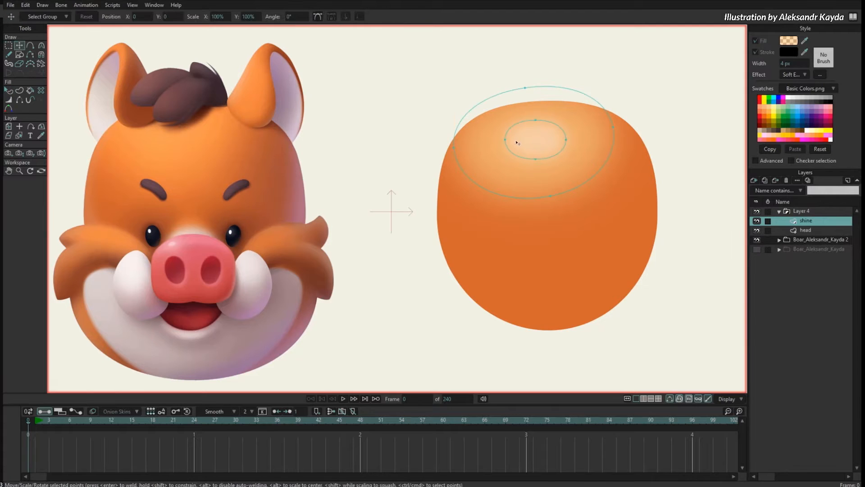
left_click(534, 141)
left_click(785, 41)
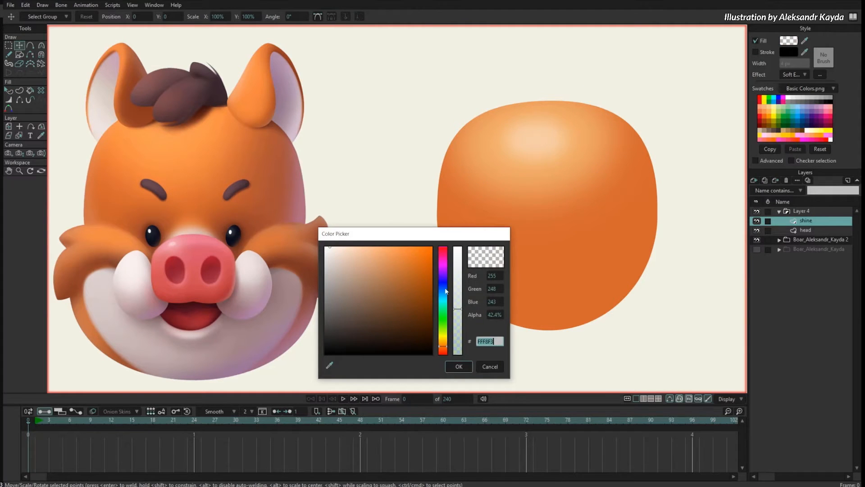
left_click_drag(457, 317, 457, 334)
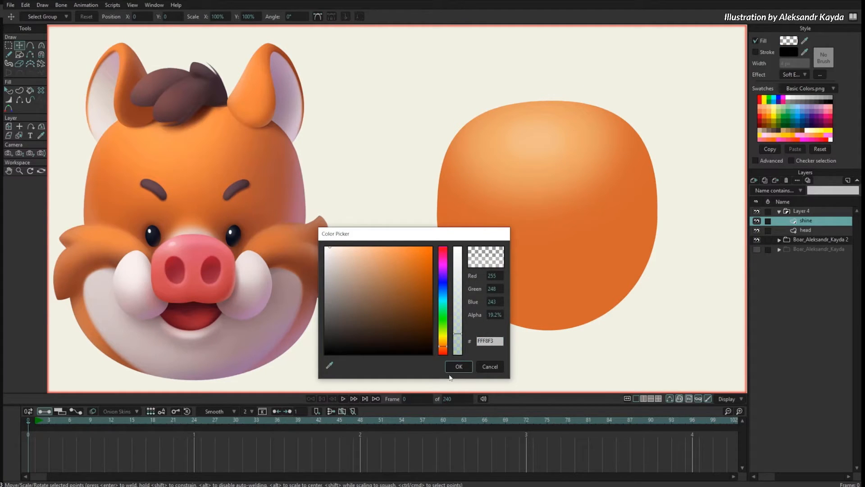
left_click(452, 370)
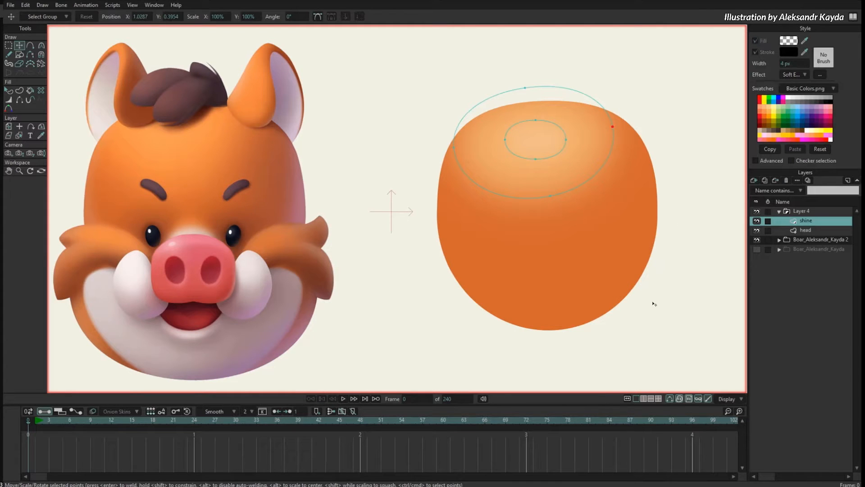
key("g")
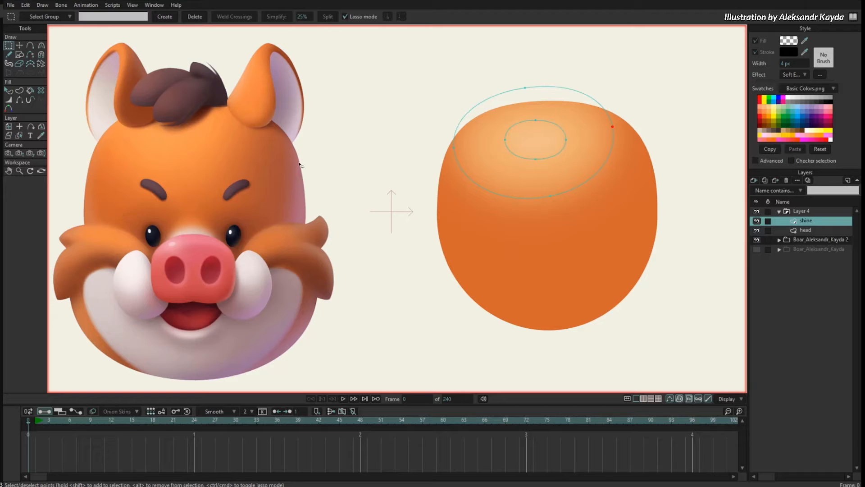
Add a vector layer above the shine layer and name it shading.
left_click(755, 181)
left_click(766, 190)
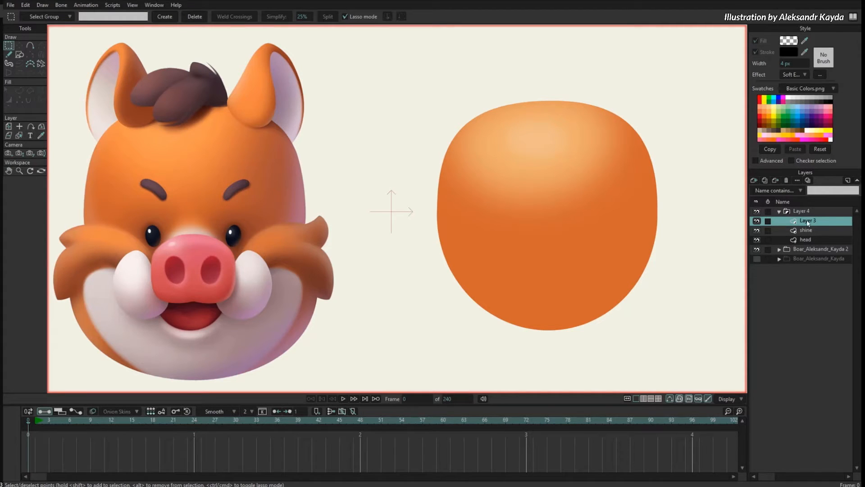
double_click(810, 222)
type("shading")
key("Return")
Draw a tall oval overlapping the left side of the head on the shading layer.
left_click_drag(605, 233, 588, 232)
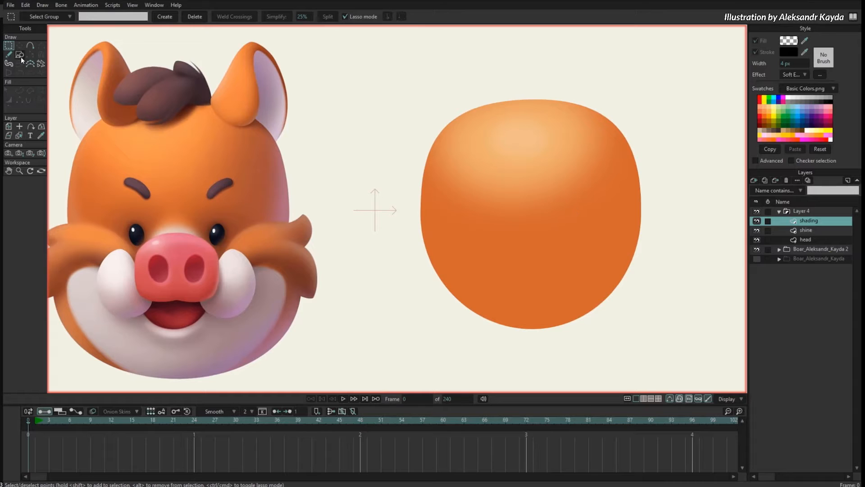
key("e")
left_click_drag(362, 140, 474, 323)
Reshape the shading oval by moving its points so its inner edge follows the head's left side.
key("t")
key("Return")
left_click_drag(486, 240, 475, 244)
left_click_drag(421, 141, 432, 146)
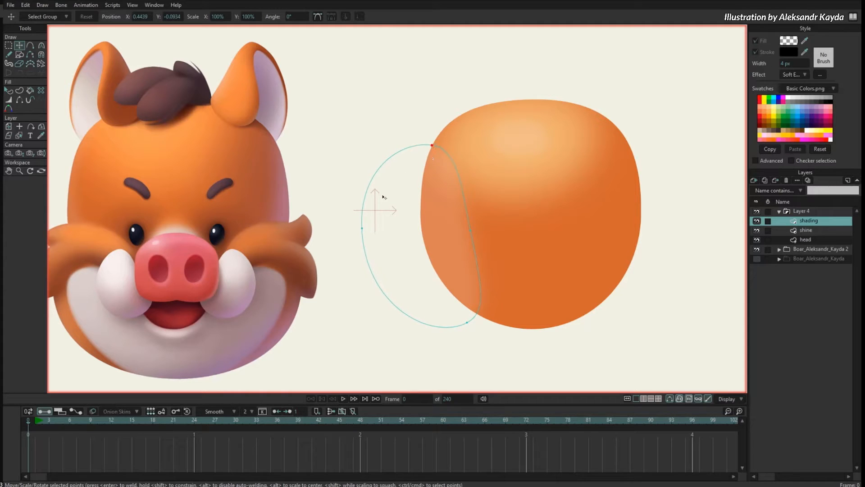
left_click_drag(362, 228, 380, 224)
left_click_drag(477, 232, 471, 230)
left_click_drag(467, 323, 474, 315)
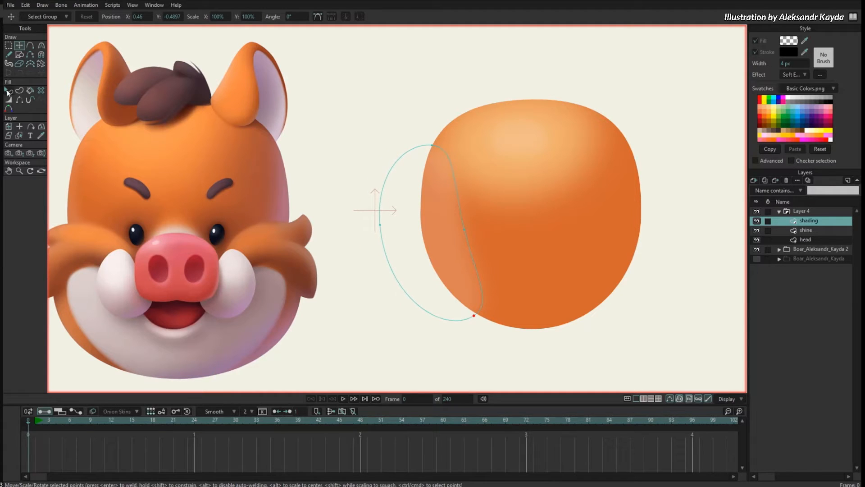
Set the left shading shape's fill to semi-transparent dark brown 77390C.
key("q")
left_click(410, 247)
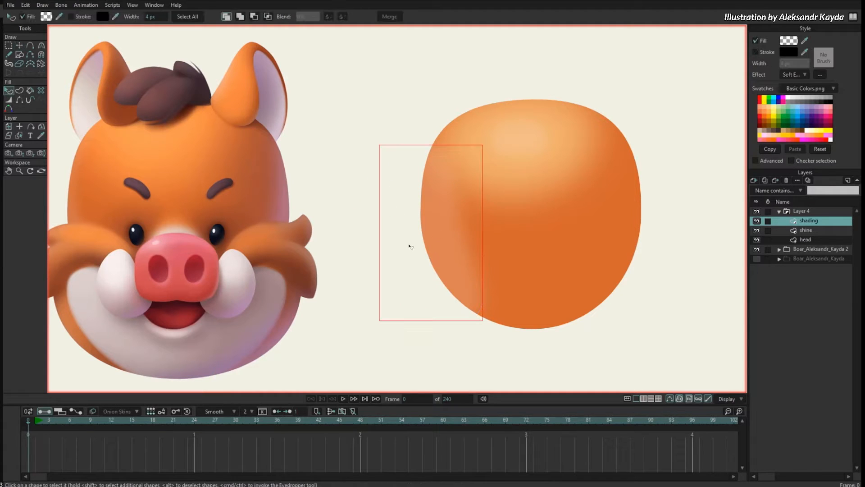
left_click(789, 41)
left_click_drag(480, 236, 696, 155)
mouse_move(627, 199)
left_mouse_down()
mouse_move(638, 223)
mouse_move(674, 235)
mouse_move(673, 246)
left_mouse_up()
left_click(675, 285)
Set the shading layer's blend mode to Overlay.
right_click(797, 220)
mouse_move(817, 240)
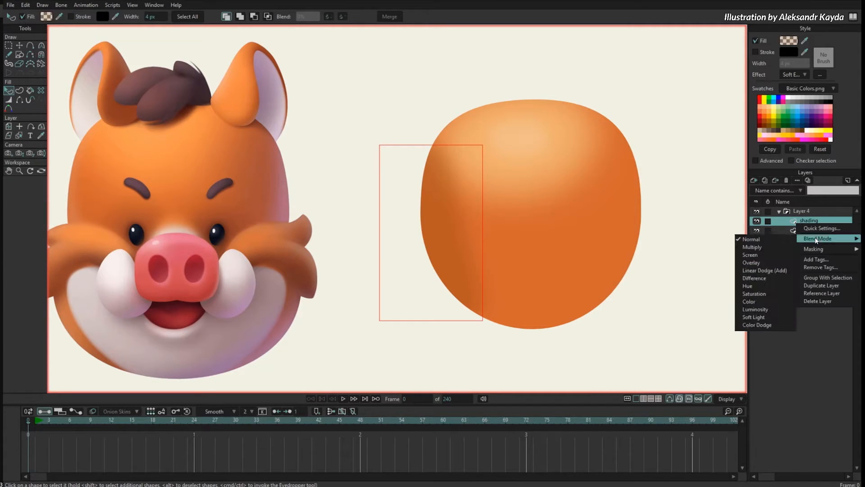
left_click(764, 265)
left_click(680, 347)
Raise the left shading shape's top point along the head outline and move its inner point toward the face.
key("t")
left_click_drag(432, 145, 449, 121)
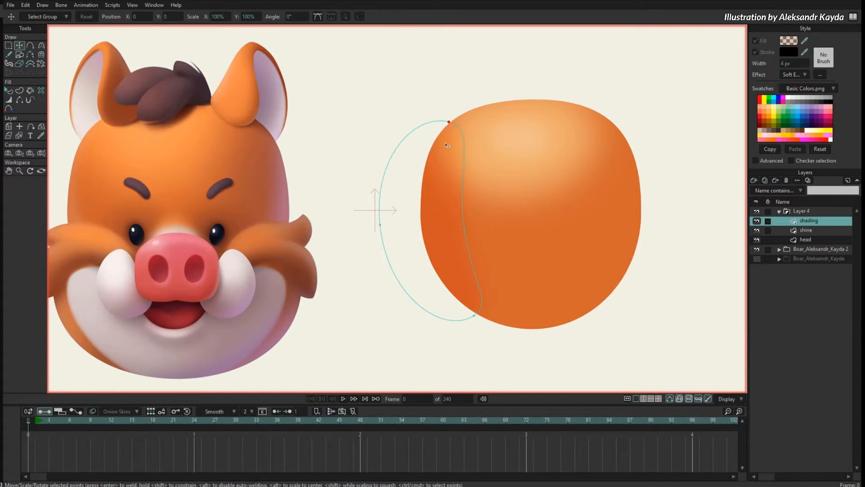
left_click_drag(465, 230, 488, 235)
Reduce the left shading shape's fill alpha to about 17%, keeping the color 77390C.
key("q")
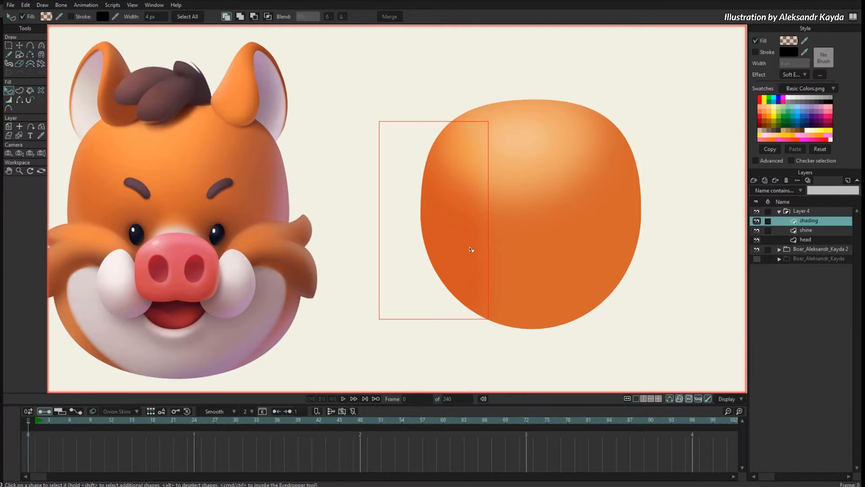
left_click(788, 41)
left_click_drag(673, 206, 675, 257)
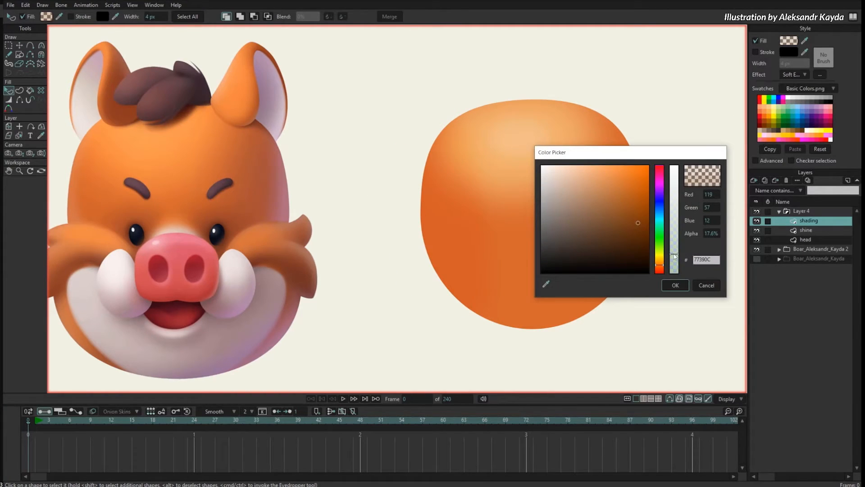
left_click(674, 284)
Duplicate the left shading shape and place the copy over the right side of the head.
key("g")
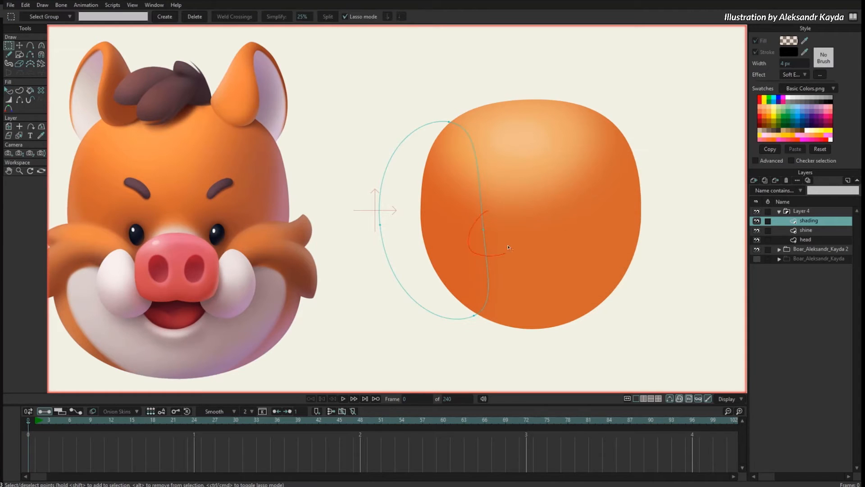
left_click_drag(508, 247, 504, 235)
key("Tab")
key("ctrl+c")
key("ctrl+v")
key("t")
mouse_move(461, 276)
left_mouse_down()
mouse_move(668, 251)
mouse_move(672, 270)
left_mouse_up()
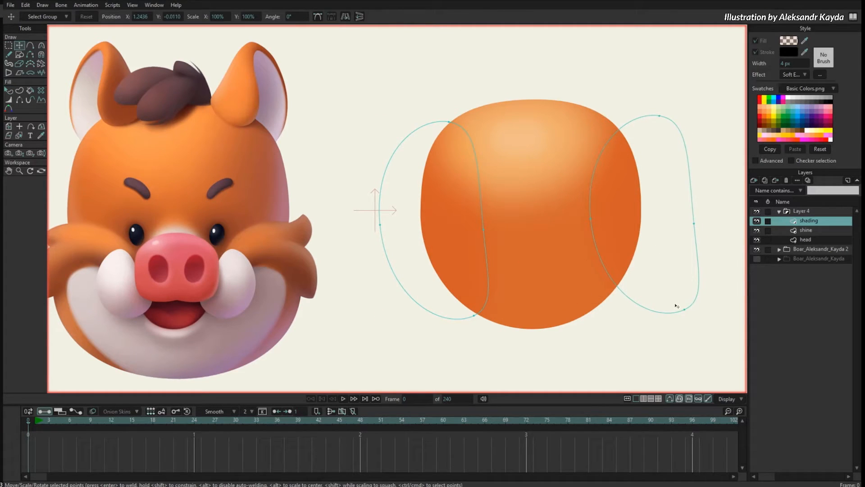
Reshape the right shading shape so its inner edge curves from the upper right down to the lower middle of the head.
left_click_drag(684, 309, 601, 314)
left_click_drag(591, 219, 597, 235)
left_click_drag(659, 116, 634, 134)
left_click_drag(602, 314, 551, 274)
left_click_drag(597, 235, 582, 222)
left_click_drag(552, 275, 543, 271)
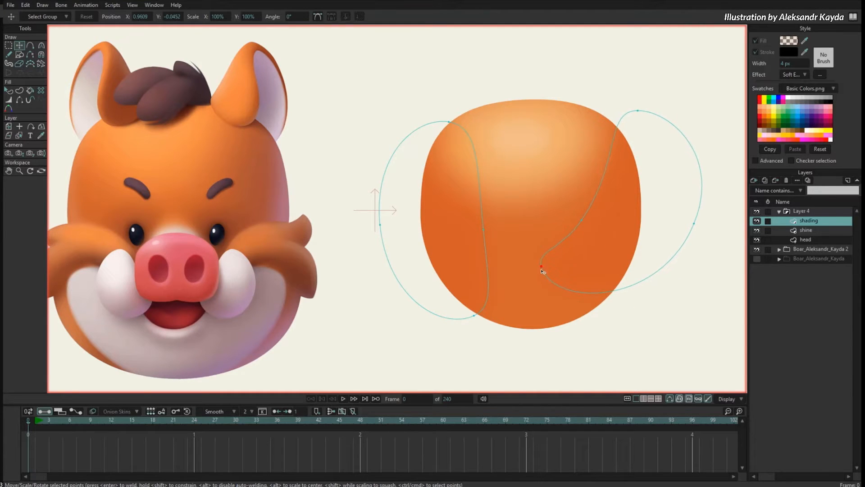
Reshape the left shading shape so its inner edge curves down to meet the right shape at the lower middle.
left_click_drag(476, 318, 568, 246)
left_click_drag(487, 233, 490, 223)
left_click_drag(558, 263, 557, 263)
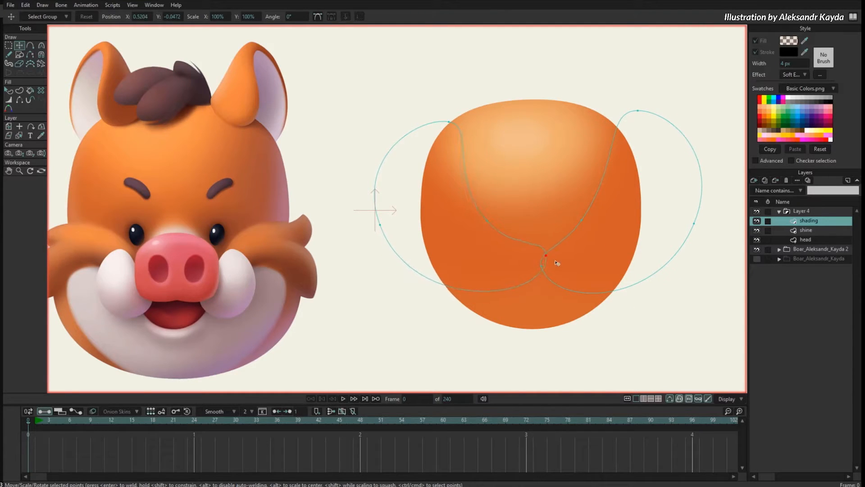
left_click_drag(508, 239, 496, 239)
mouse_move(554, 266)
left_mouse_down()
mouse_move(540, 255)
mouse_move(546, 260)
mouse_move(549, 245)
mouse_move(532, 259)
left_mouse_up()
Draw a small oval on the shading layer where the left shading shape nears the head's lower middle.
key("e")
mouse_move(476, 236)
left_mouse_down()
mouse_move(530, 279)
mouse_move(503, 258)
left_mouse_up()
key("t")
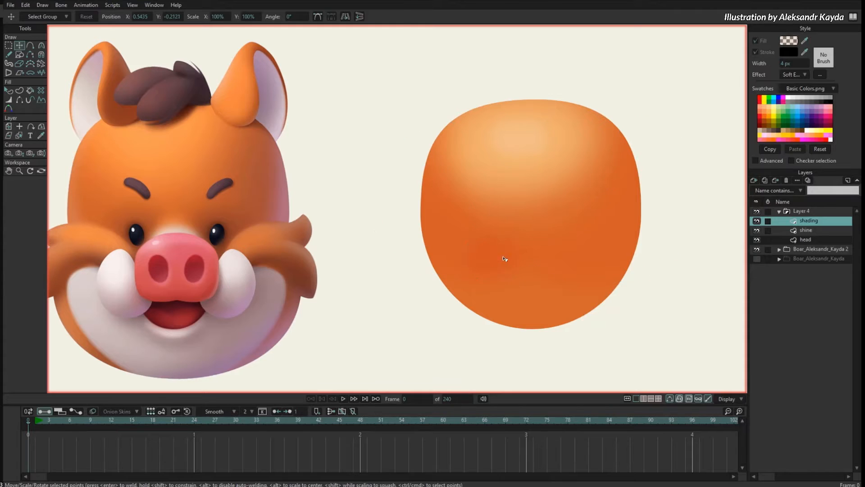
Increase the small shading oval's fill alpha to make its shadow stronger.
key("q")
left_click(789, 41)
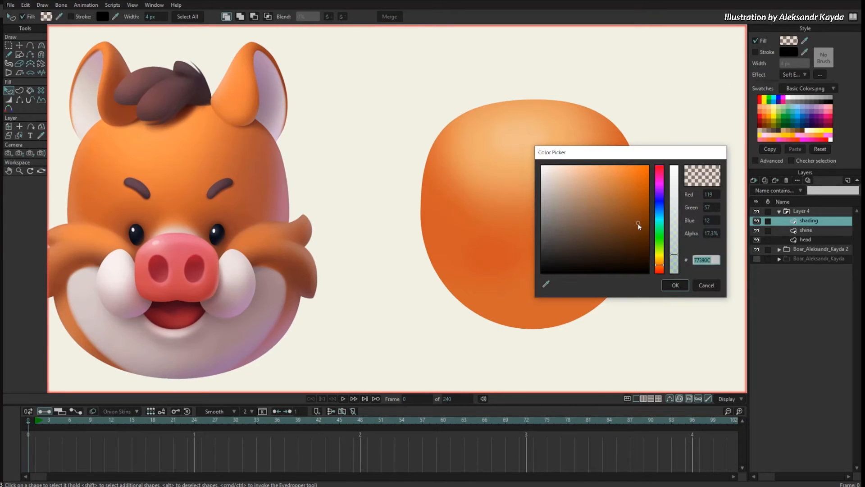
mouse_move(639, 224)
left_mouse_down()
mouse_move(641, 249)
mouse_move(672, 234)
mouse_move(673, 224)
left_mouse_up()
left_click(675, 285)
key("t")
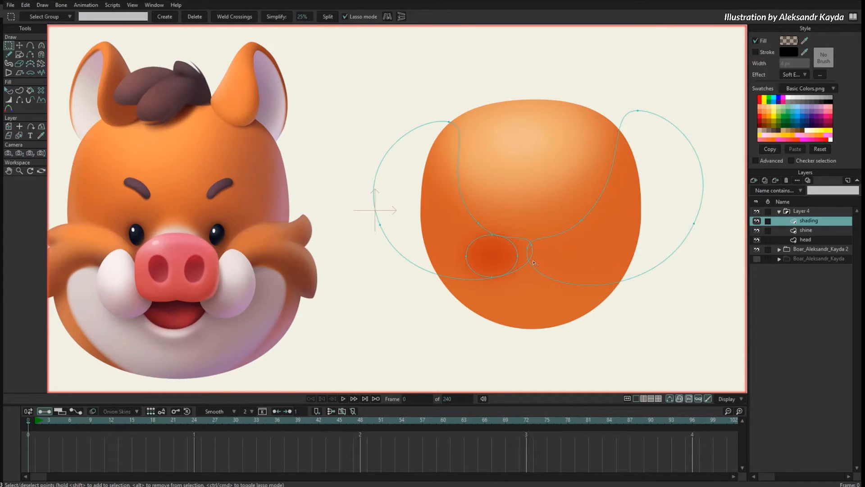
Copy the small shading oval, paste it, and place the duplicate just to the right of the head's centre.
key("Tab")
key("ctrl+c")
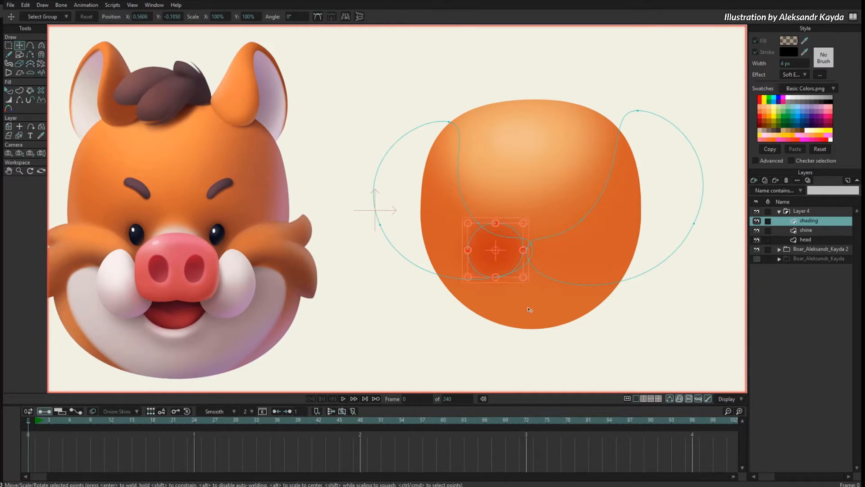
key("ctrl+v")
left_click_drag(528, 307, 591, 309)
key("Return")
left_click_drag(526, 251, 536, 253)
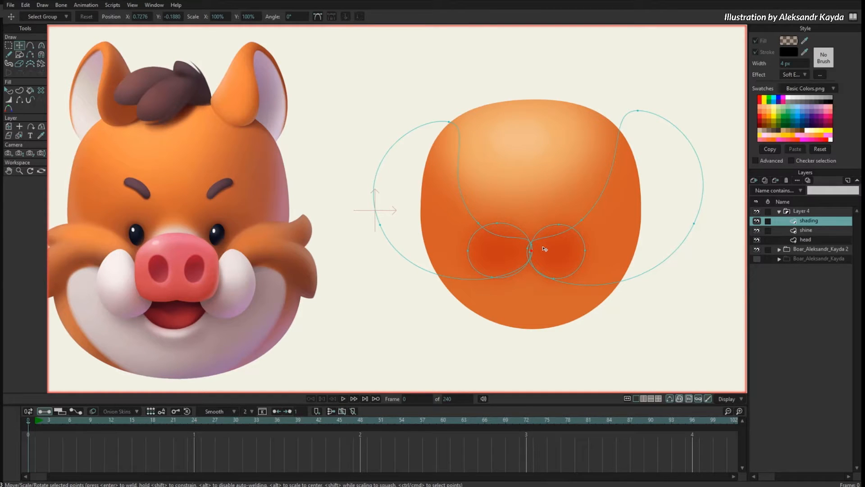
Show the reference boar, hide Layer 4, and fit the left small shading oval around the left eye.
left_click(757, 258)
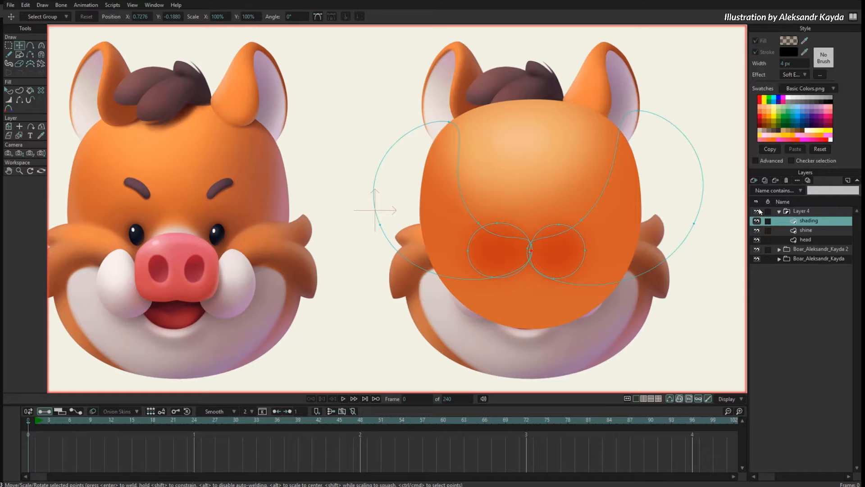
left_click(757, 212)
scroll(483, 229, "up", 3)
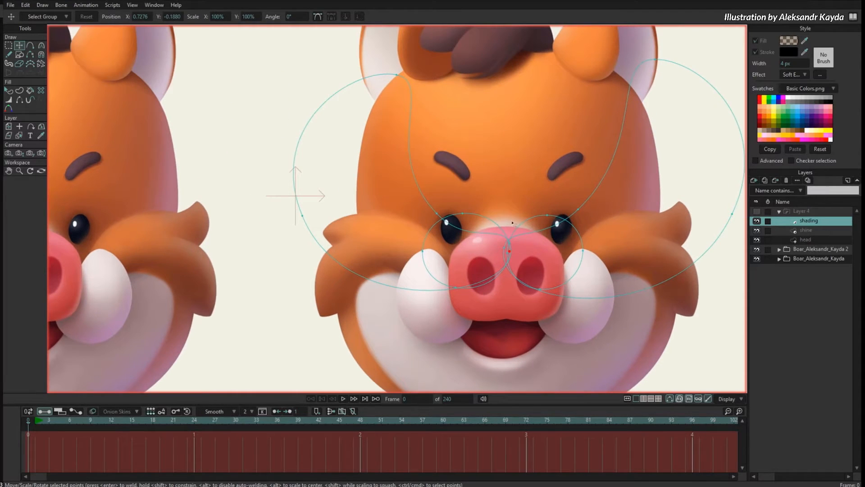
key("g")
left_click_drag(482, 229, 486, 221)
key("Tab")
key("t")
left_click_drag(516, 248, 507, 220)
key("Return")
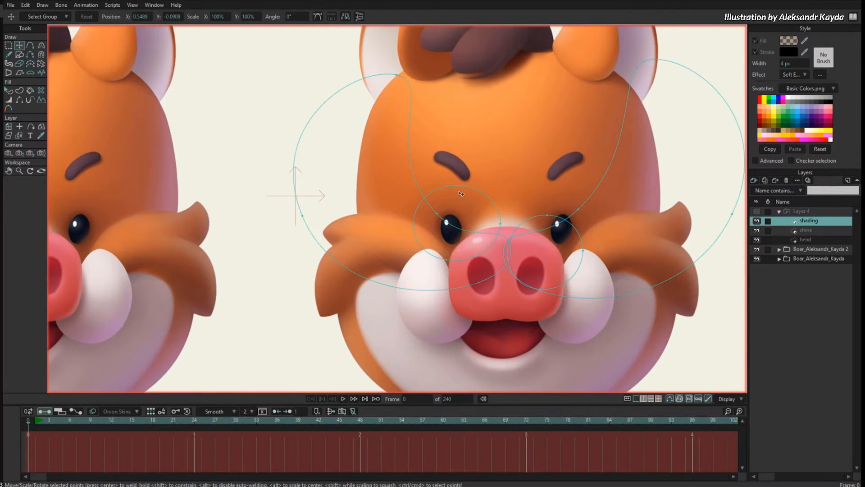
left_click_drag(454, 186, 450, 198)
left_click_drag(500, 224, 483, 228)
left_click_drag(414, 224, 424, 227)
Move and reshape the right small shading oval around the right eye, and show the new head again.
left_click_drag(548, 216, 551, 202)
left_click_drag(508, 255, 524, 226)
left_click_drag(540, 289, 588, 228)
left_click_drag(552, 202, 562, 196)
left_click_drag(524, 227, 528, 228)
left_click_drag(588, 228, 591, 234)
left_click_drag(554, 255, 562, 262)
left_click(533, 228)
left_click(757, 221)
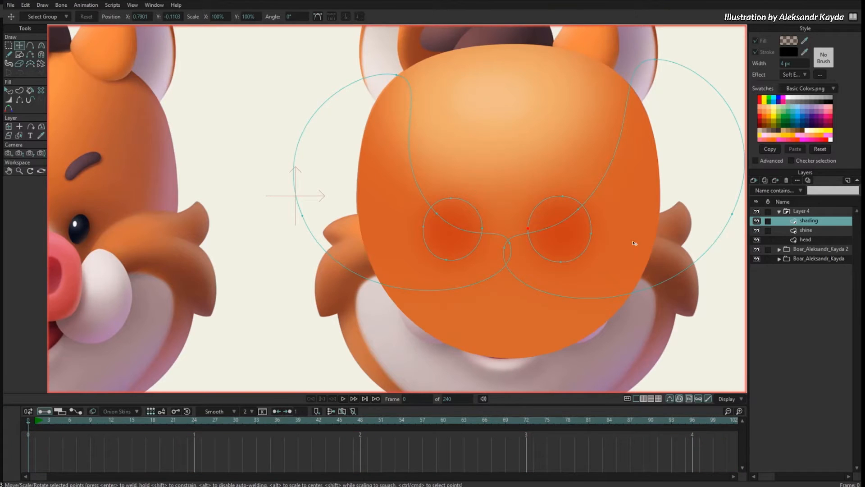
Set the fill of both eye shading ovals to dark green 135115 with 45% alpha.
scroll(600, 216, "down", 4)
key("q")
left_click(571, 233)
left_click(507, 225, "shift")
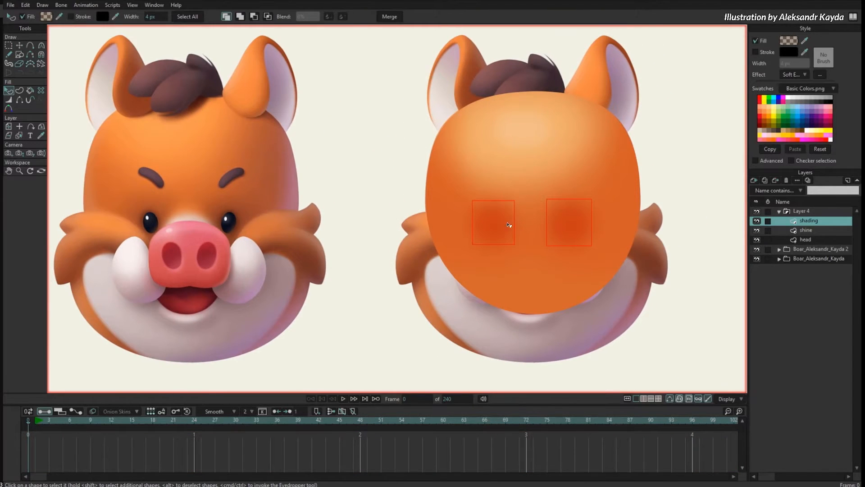
left_click(790, 42)
left_click_drag(660, 156, 716, 159)
left_click(701, 234)
mouse_move(701, 232)
left_mouse_down()
mouse_move(690, 245)
mouse_move(668, 234)
mouse_move(693, 233)
mouse_move(674, 244)
mouse_move(715, 279)
mouse_move(715, 239)
mouse_move(679, 243)
left_mouse_up()
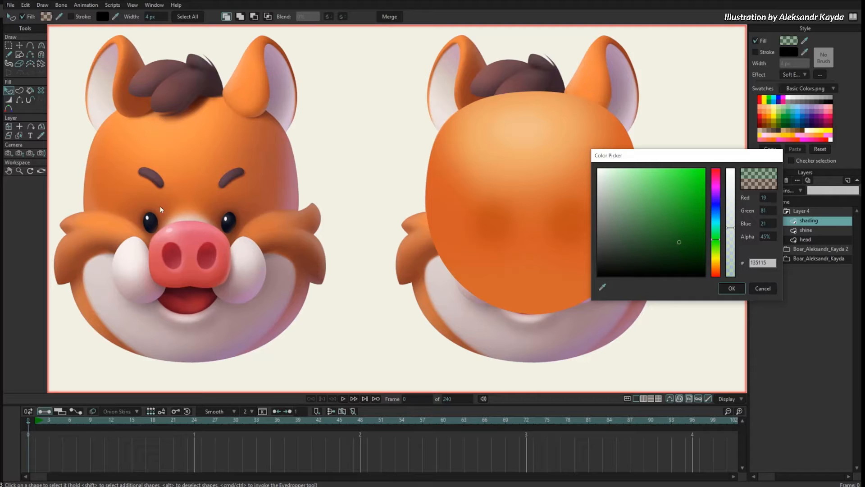
left_click(731, 289)
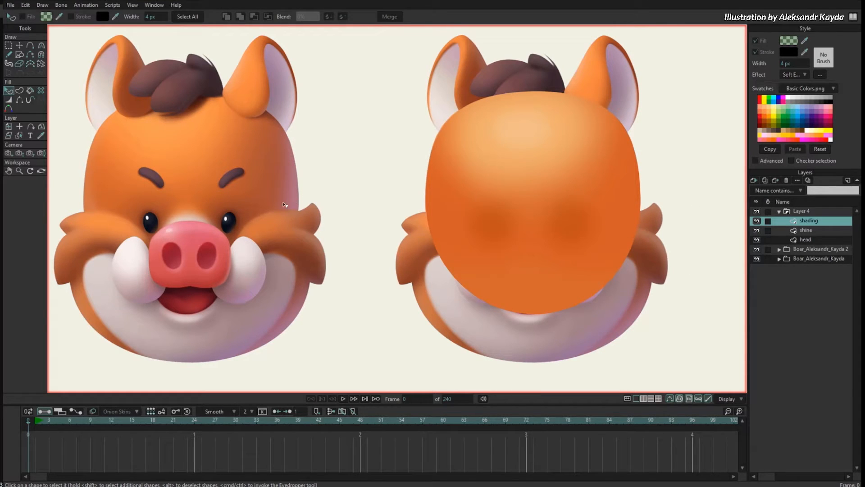
Duplicate the shading layer and delete all shapes from the copy.
left_click(765, 181)
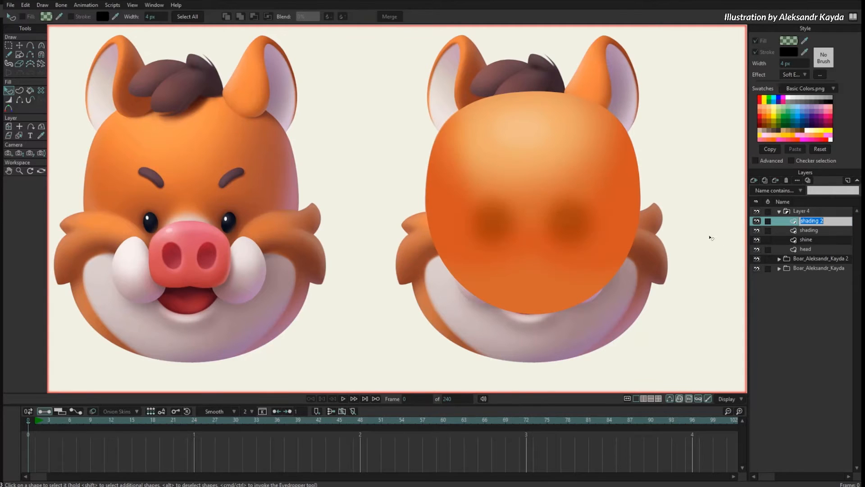
left_click_drag(711, 237, 672, 247)
key("g")
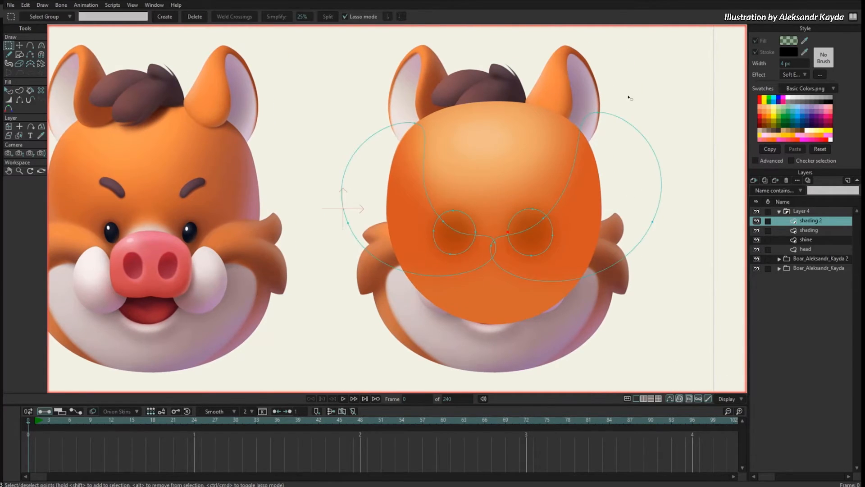
mouse_move(618, 81)
left_mouse_down()
mouse_move(334, 325)
mouse_move(672, 203)
left_mouse_up()
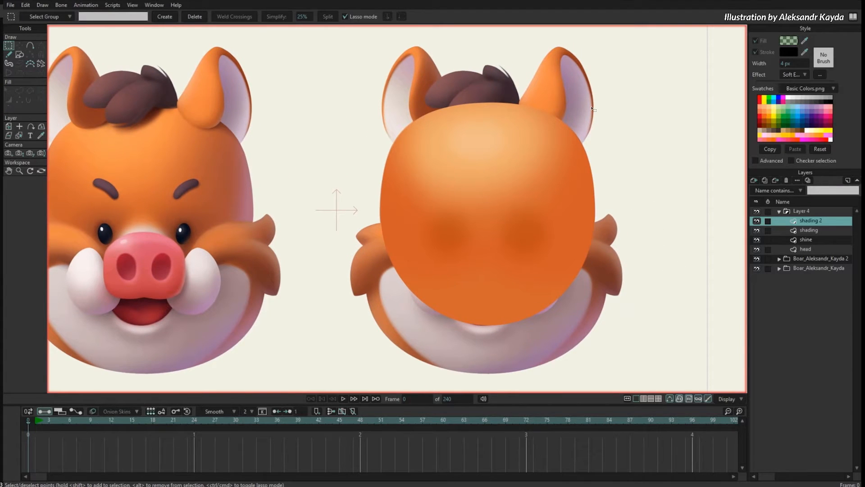
Draw a tall narrow oval on the shading 2 layer over the head's right edge.
left_click(20, 55)
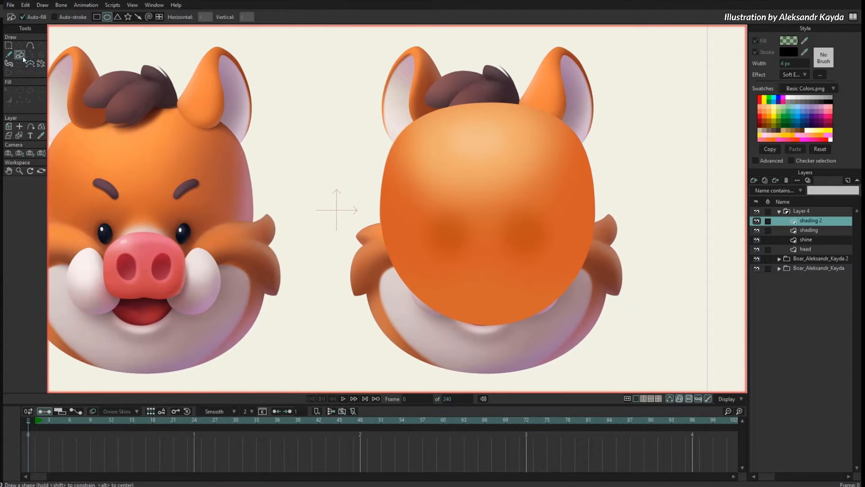
mouse_move(579, 140)
left_mouse_down()
mouse_move(627, 292)
mouse_move(572, 291)
mouse_move(590, 143)
left_mouse_up()
key("Return")
key("t")
left_click_drag(627, 216, 623, 217)
Change the fill of the right-edge oval from green to a bright blue.
key("q")
left_click(600, 225)
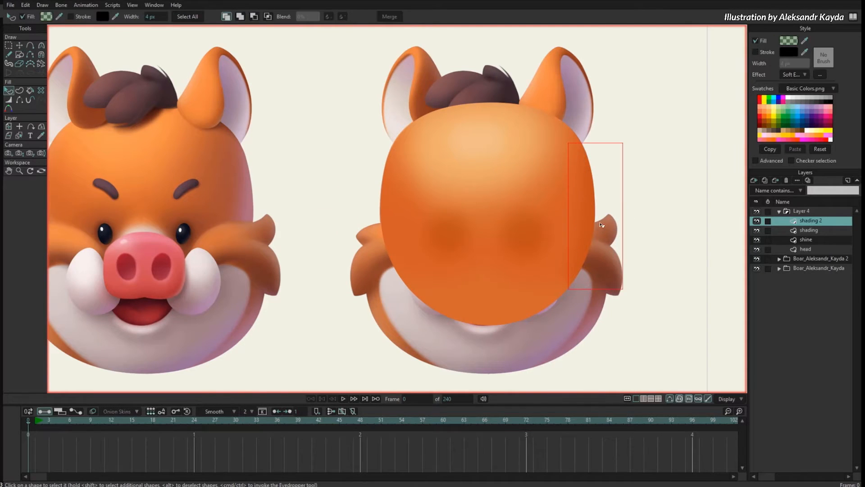
left_click(789, 40)
left_click_drag(631, 150, 354, 232)
left_click(436, 299)
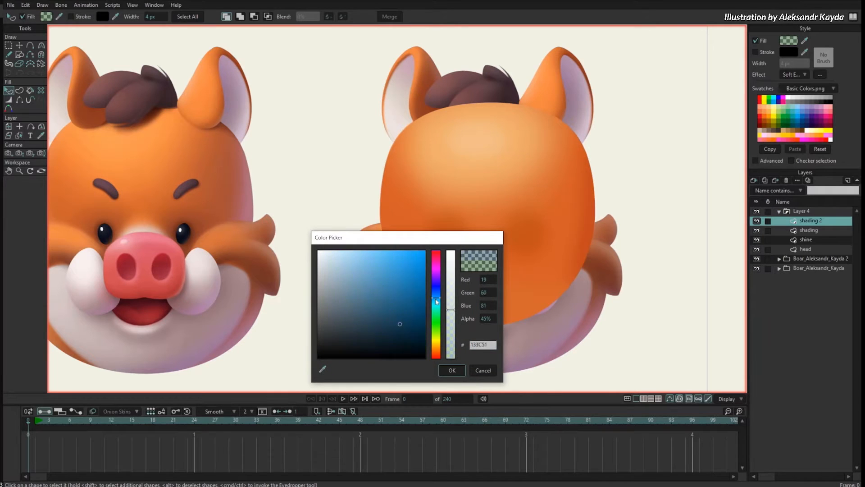
mouse_move(436, 302)
left_mouse_down()
mouse_move(416, 262)
mouse_move(420, 306)
mouse_move(435, 292)
mouse_move(415, 274)
left_mouse_up()
left_click(447, 370)
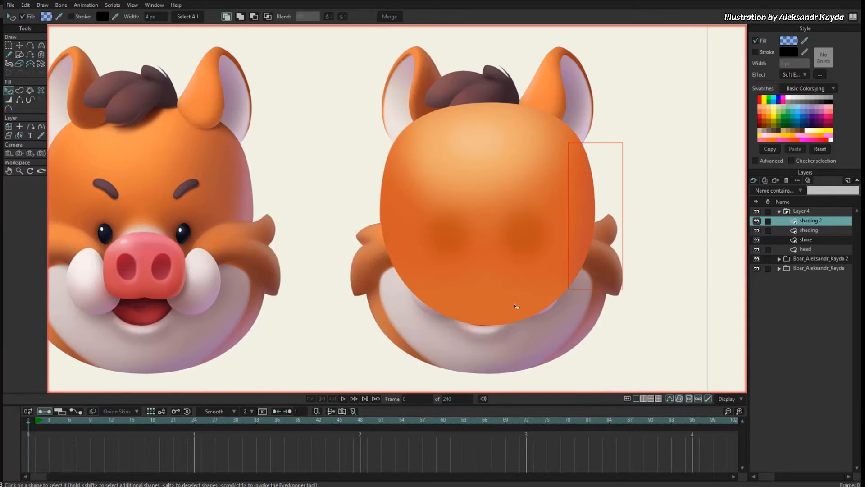
Set the shading 2 layer's blend mode to Overlay.
key("t")
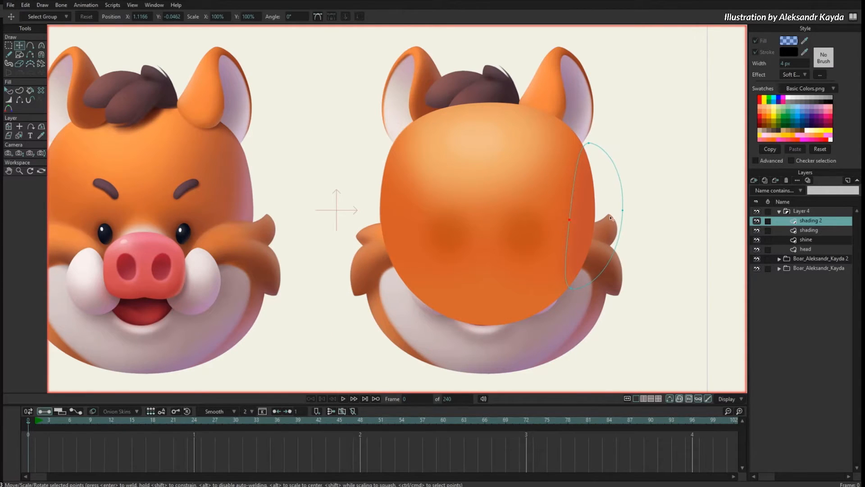
key("q")
right_click(795, 226)
mouse_move(815, 237)
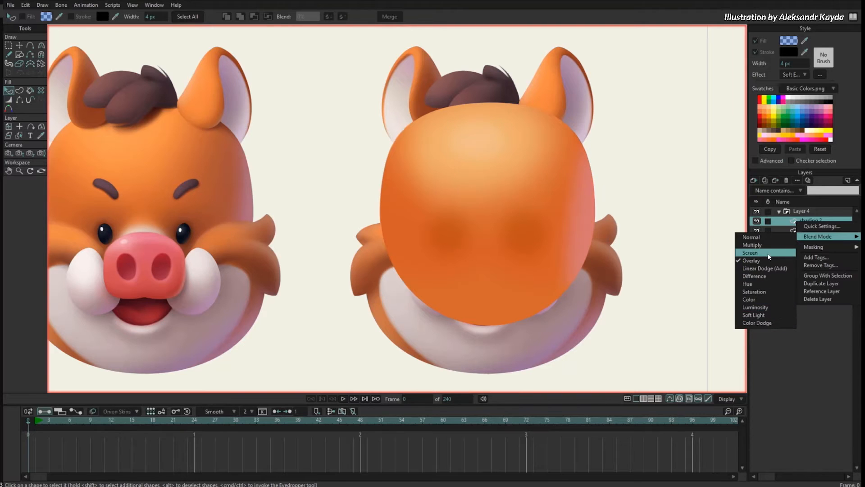
left_click(752, 262)
Set the right-edge oval's fill to blue 0358E4 with 49.4% alpha.
left_click(588, 235)
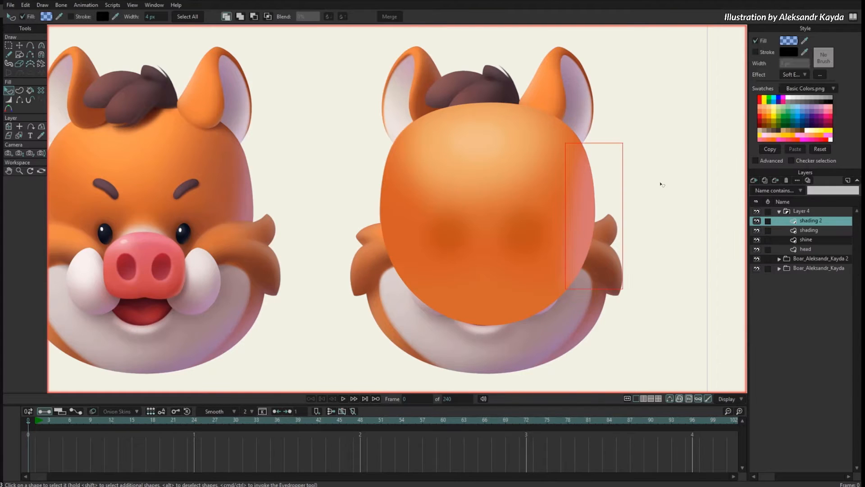
left_click(789, 41)
mouse_move(450, 285)
left_mouse_down()
mouse_move(449, 316)
mouse_move(448, 297)
mouse_move(421, 258)
mouse_move(409, 315)
mouse_move(424, 310)
mouse_move(424, 261)
mouse_move(436, 293)
left_mouse_up()
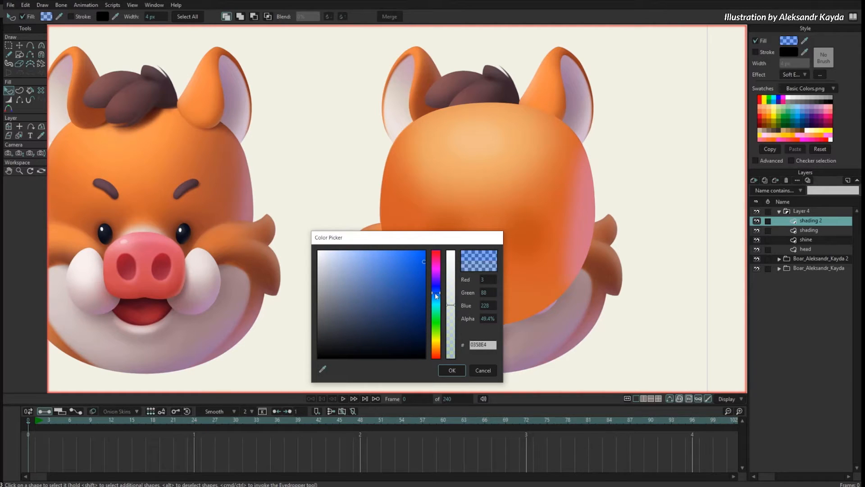
left_click(452, 370)
Reshape the blue oval into a thin rim along the head's right edge, and hide the reference boar behind it.
key("t")
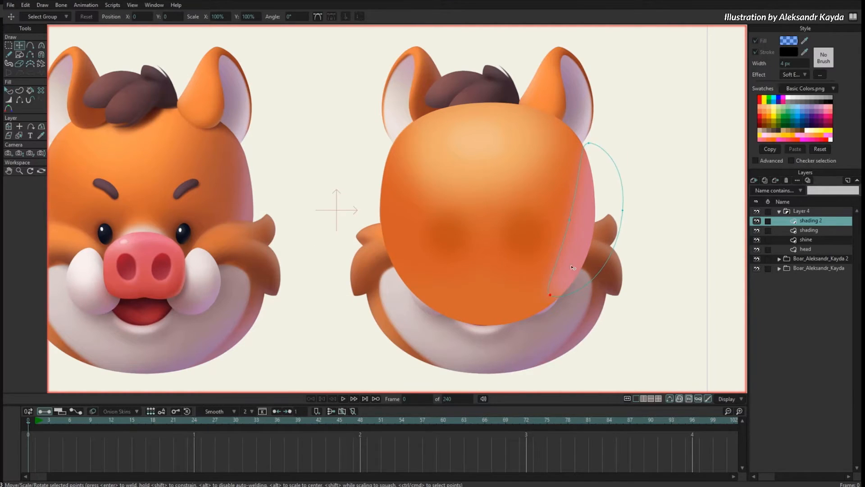
left_click_drag(550, 294, 569, 287)
left_click_drag(589, 143, 587, 153)
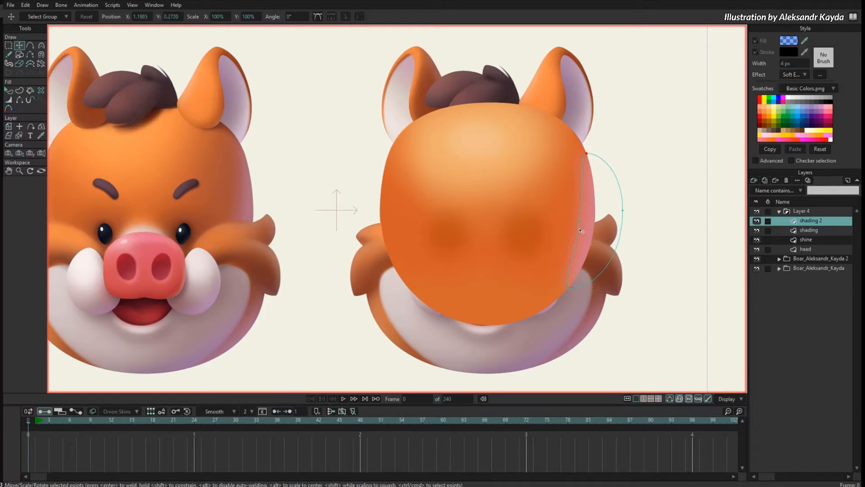
left_click_drag(577, 219, 580, 222)
left_click(618, 277)
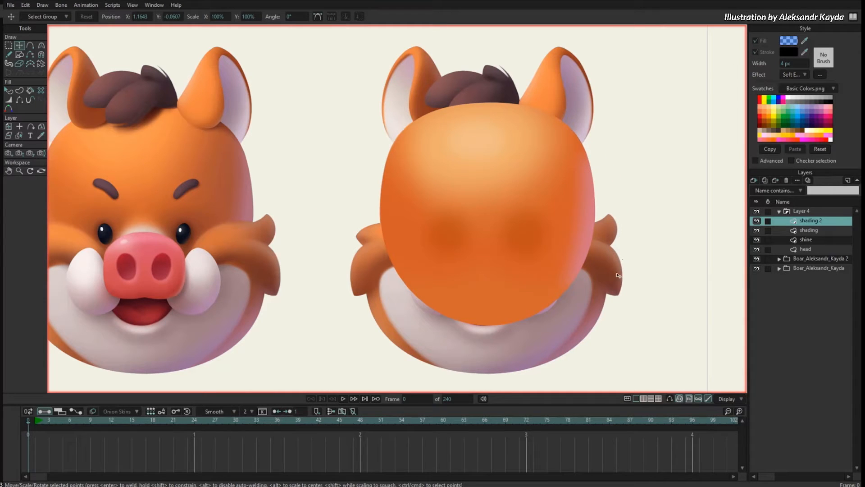
left_click(758, 268)
scroll(438, 242, "down", 2)
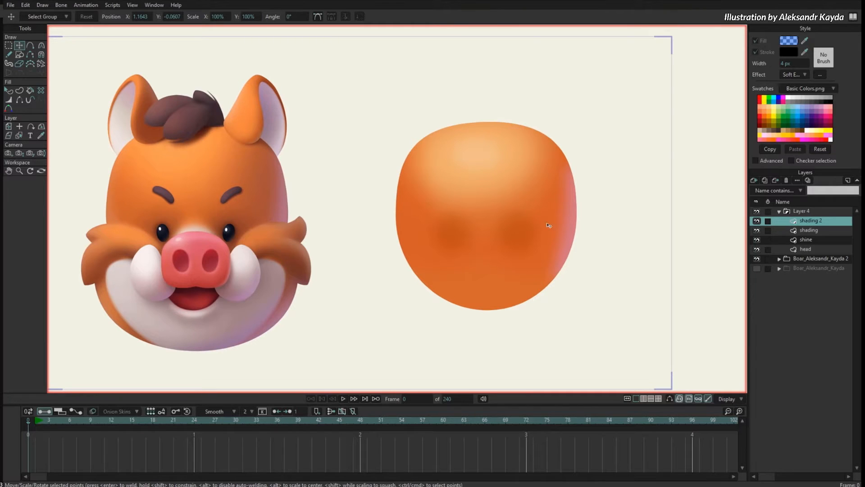
Lower the fill alpha of the small inner oval on the shine layer.
left_click(814, 242)
key("g")
mouse_move(493, 136)
left_mouse_down()
mouse_move(466, 151)
mouse_move(491, 138)
left_mouse_up()
key("t")
mouse_move(553, 197)
left_mouse_down()
mouse_move(554, 139)
mouse_move(547, 183)
left_mouse_up()
key("q")
left_click(483, 137)
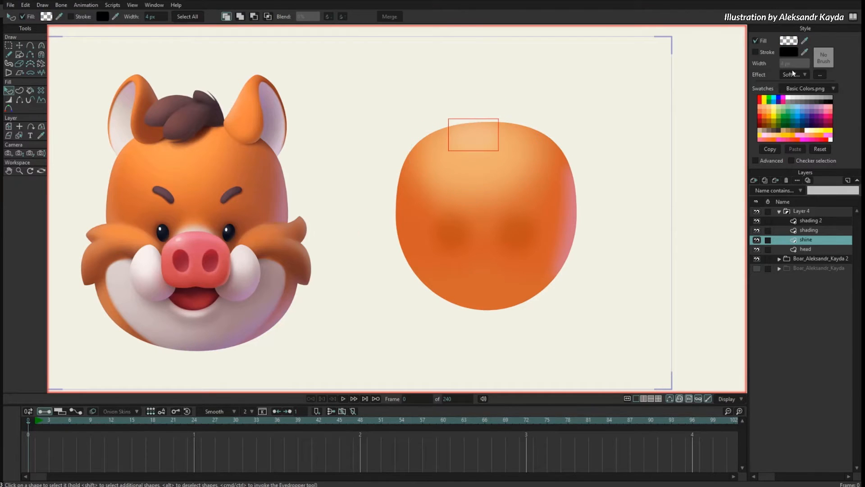
left_click(789, 41)
left_click_drag(449, 344, 450, 359)
left_click(452, 370)
Enlarge the small inner shine oval downward and to both sides, and hide the curve outlines.
key("t")
left_click_drag(474, 152, 475, 168)
left_click_drag(498, 135, 512, 130)
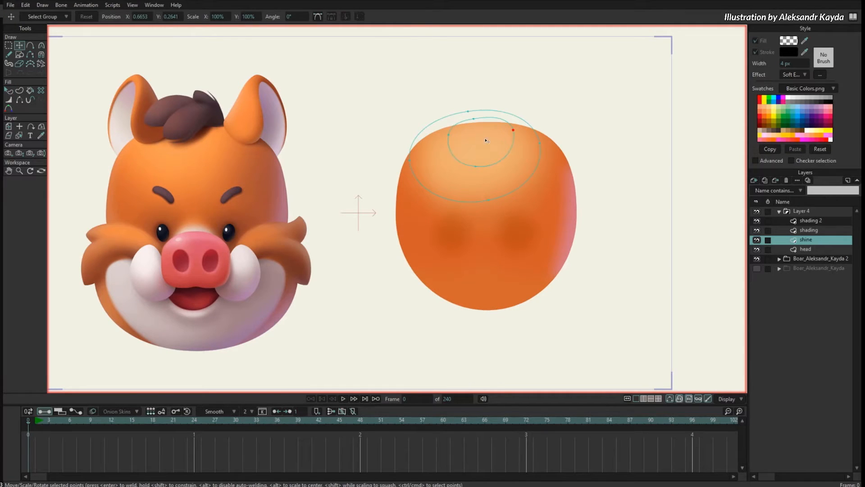
left_click_drag(449, 135, 437, 133)
left_click_drag(475, 168, 477, 171)
left_click(670, 399)
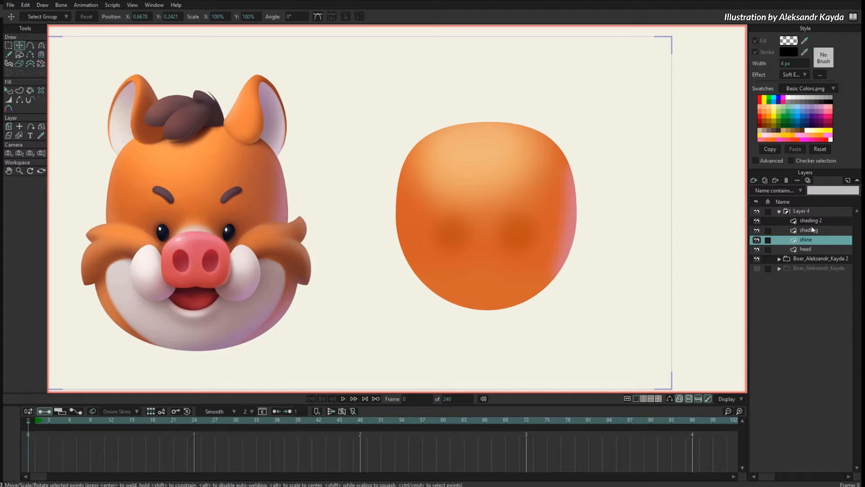
Rename the Layer 4 group as Head and collapse it.
left_click(798, 212)
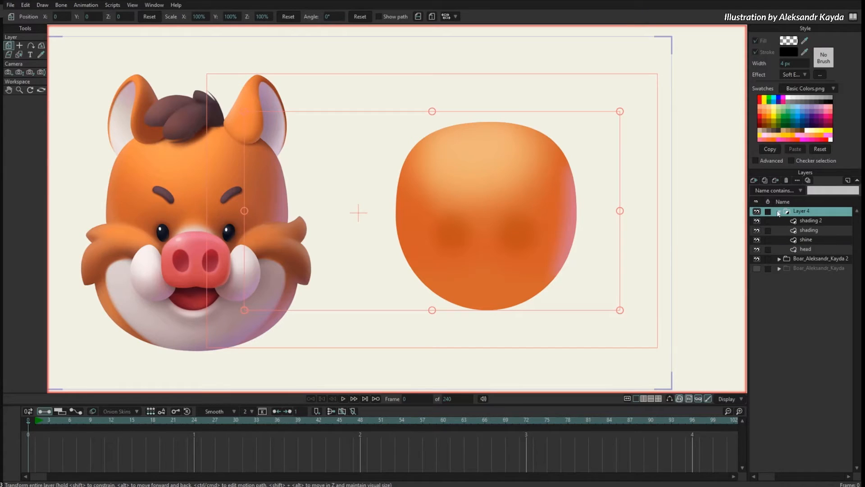
double_click(802, 210)
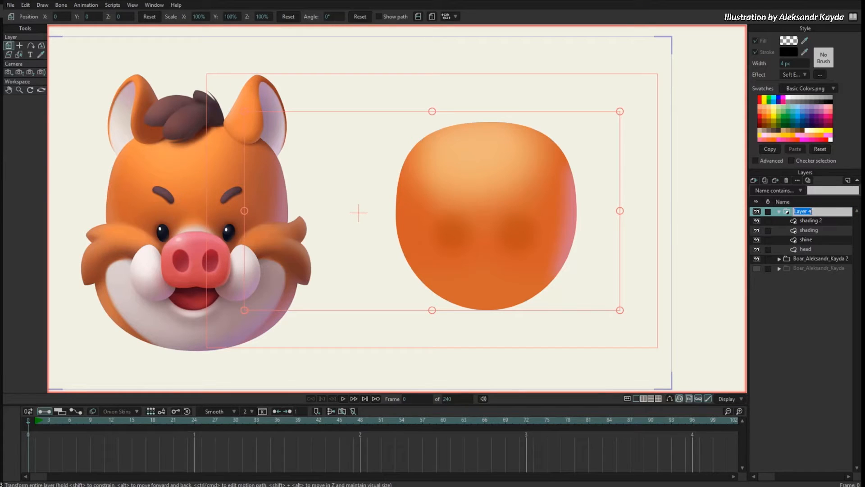
type("Head")
key("Return")
left_click(780, 212)
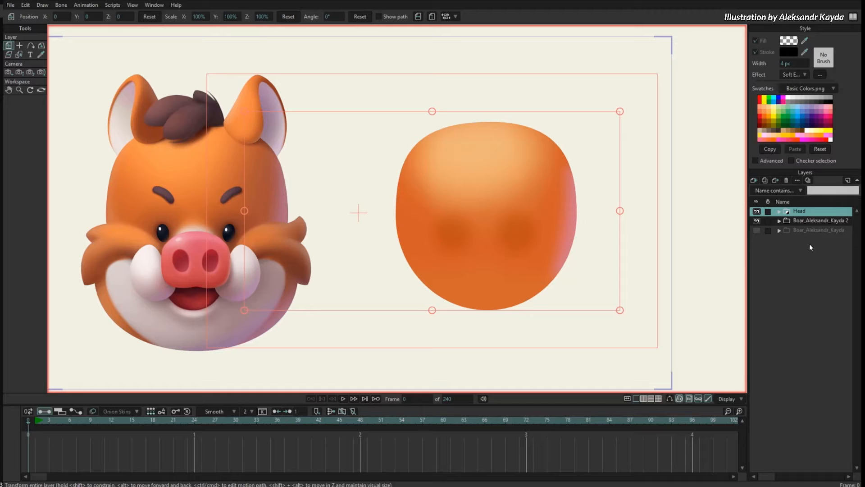
Add a new vector layer named nose above the Head group.
left_click(755, 181)
left_click(765, 189)
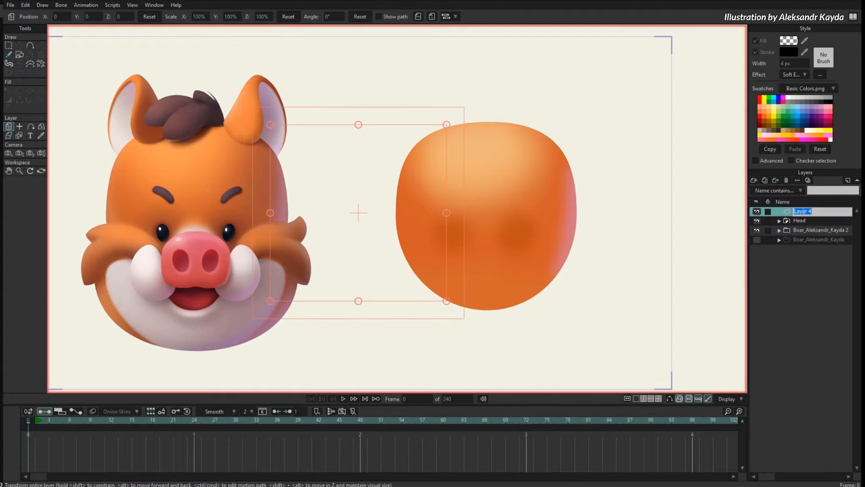
type("nose")
key("Return")
Put the nose layer into a new group also named nose, and select the nose vector layer inside it.
left_click(754, 181)
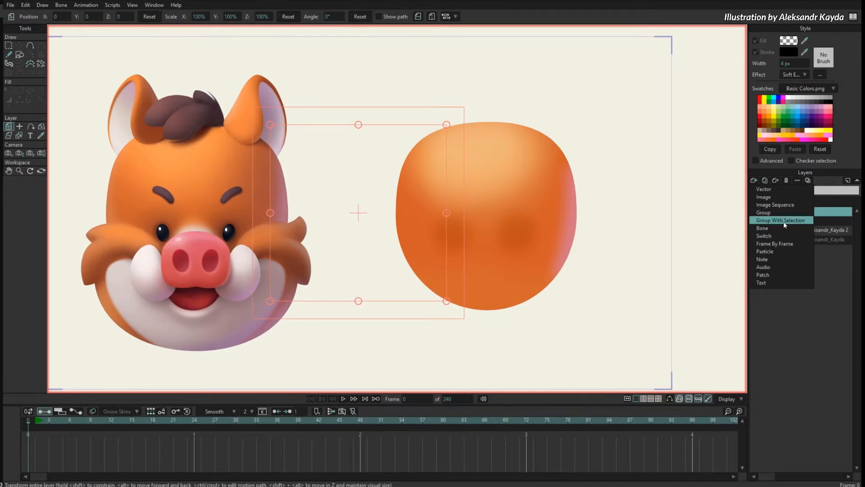
left_click(807, 222)
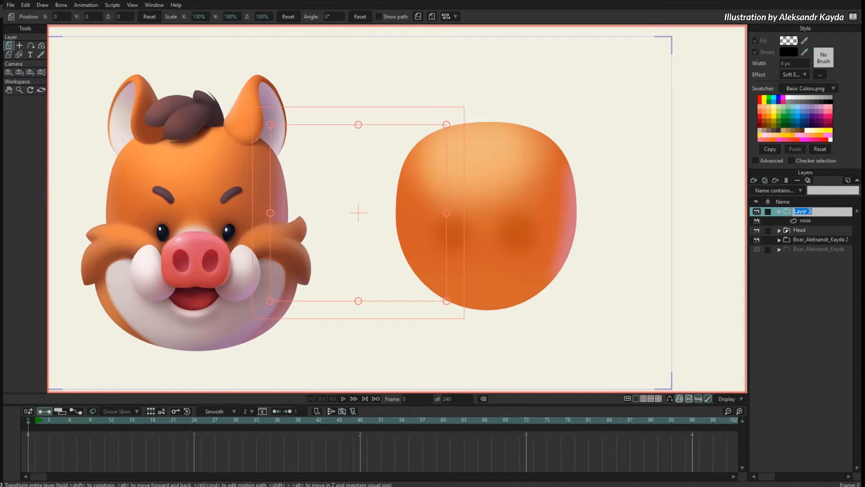
type("nose")
key("Return")
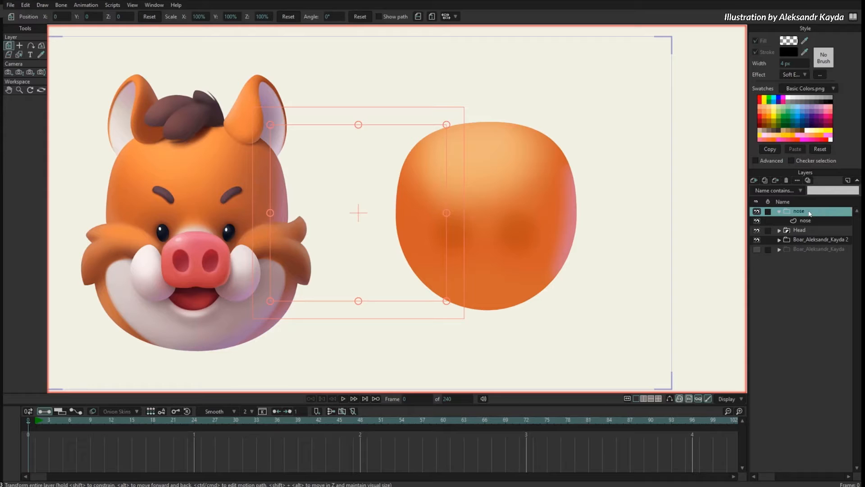
left_click(805, 221)
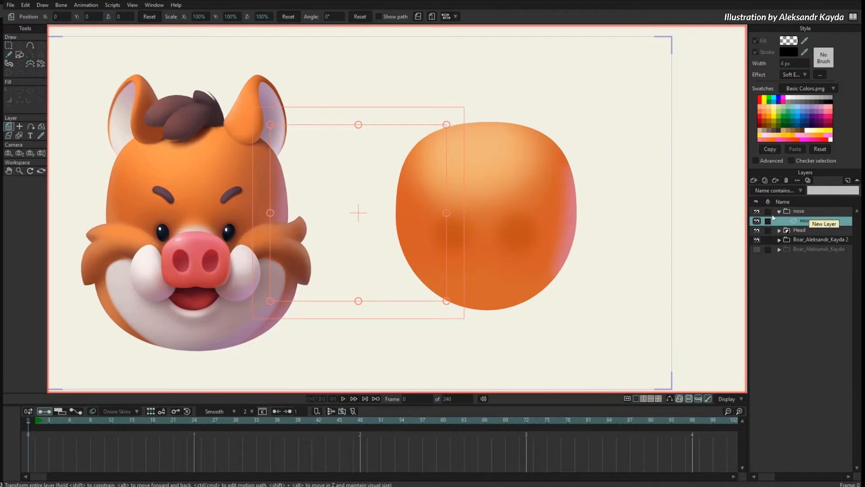
Show the second reference boar artwork group and hide the Head group to expose the reference nose for tracing.
left_click(757, 250)
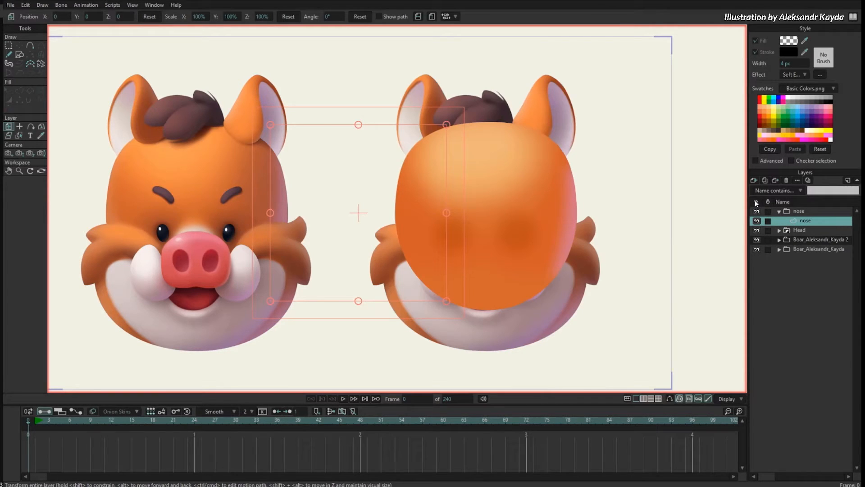
left_click(757, 211)
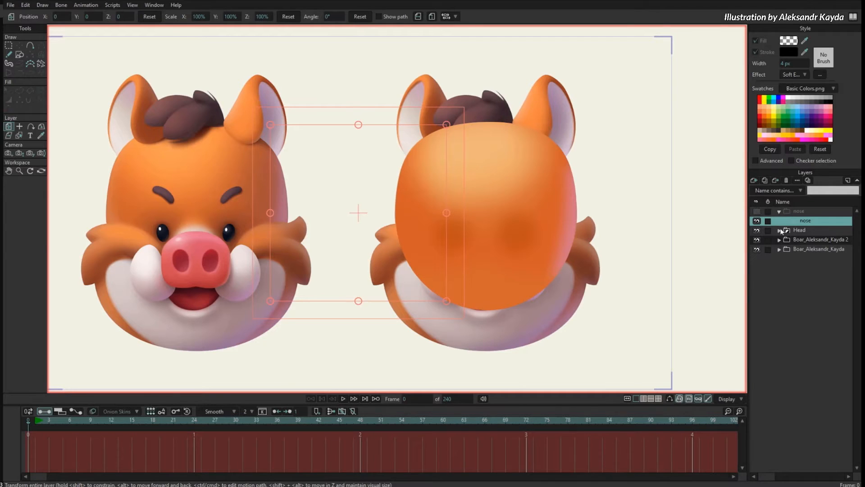
left_click(757, 230)
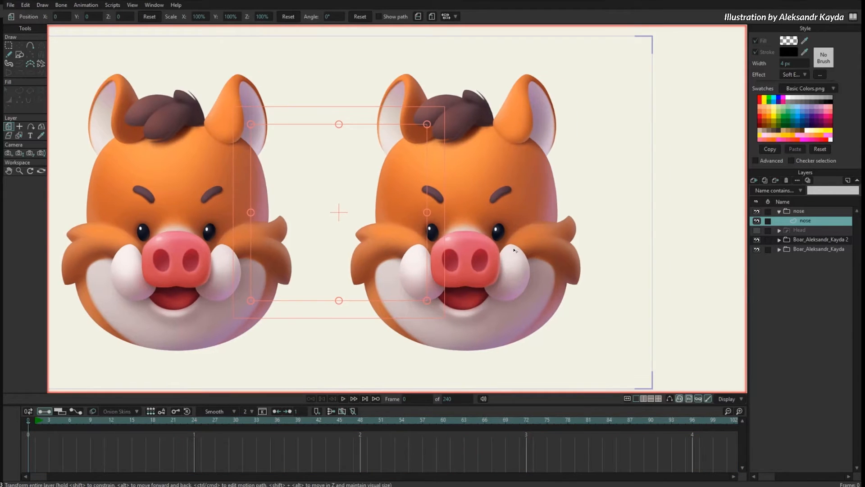
scroll(519, 216, "up", 5)
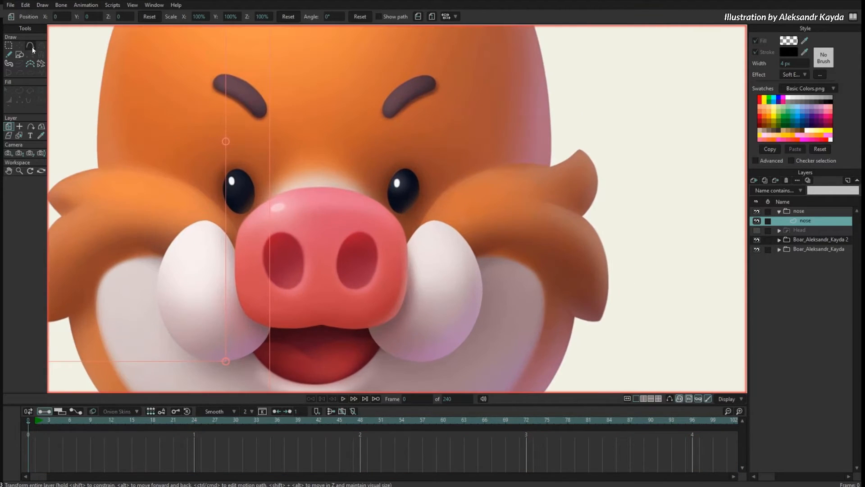
Reset the style, sample the reference nose's pinkish red as fill, and draw an oval over the whole nose.
left_click(19, 54)
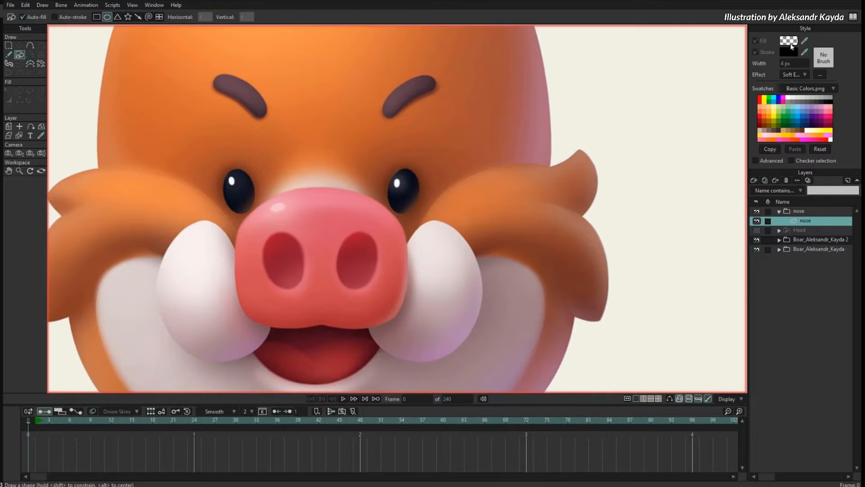
left_click(819, 150)
left_click_drag(806, 41, 323, 288)
left_click_drag(231, 194, 414, 342)
Show the curve outlines and fit the oval's top and both side points and their curvature to the reference nose.
key("t")
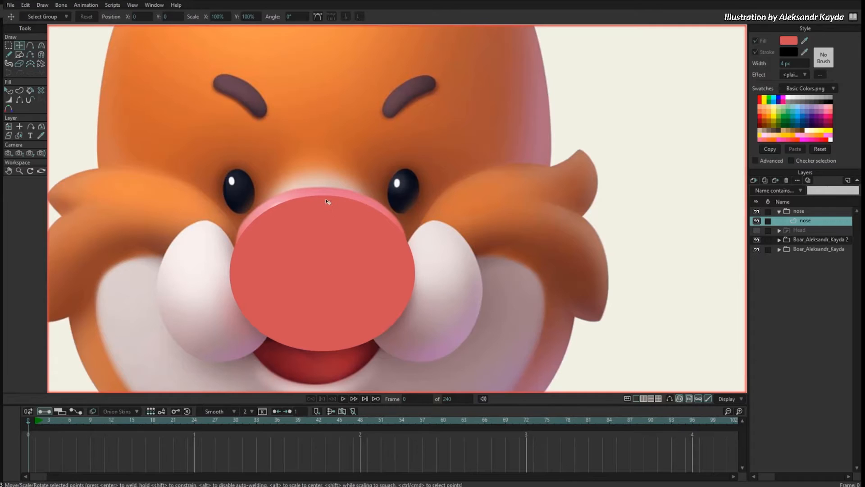
left_click(326, 194)
left_click(669, 398)
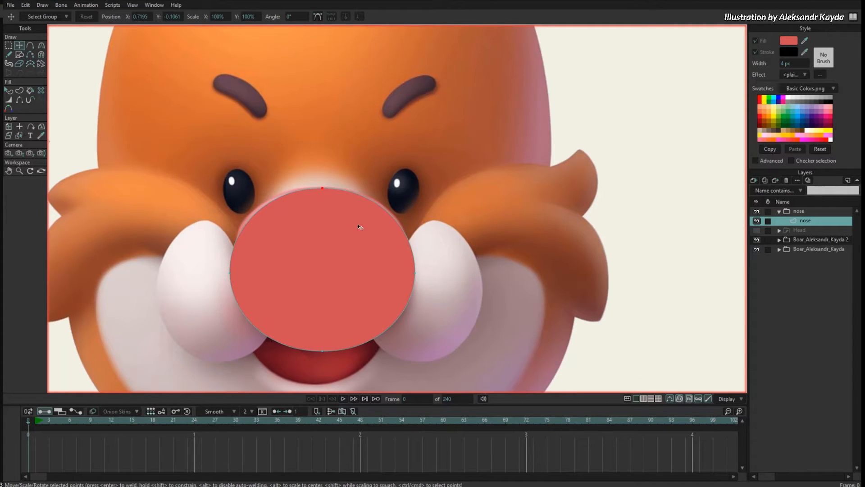
left_click_drag(334, 201, 333, 199)
left_click_drag(237, 270, 243, 255)
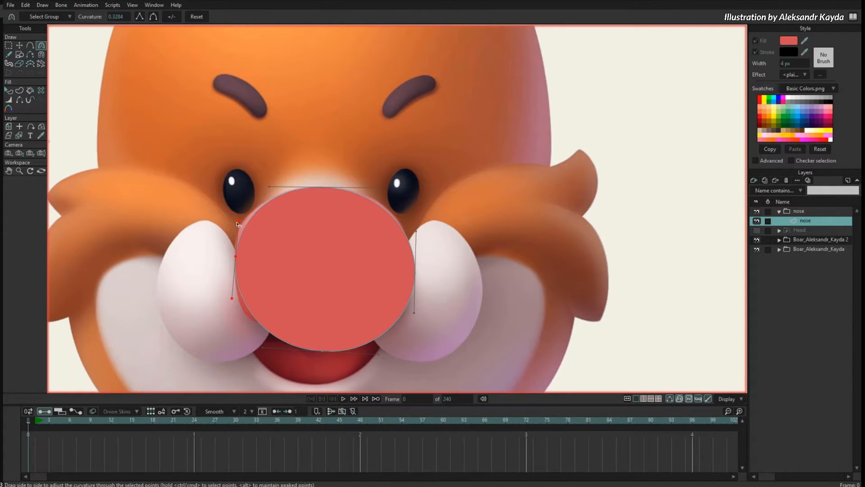
left_click_drag(415, 274, 413, 270)
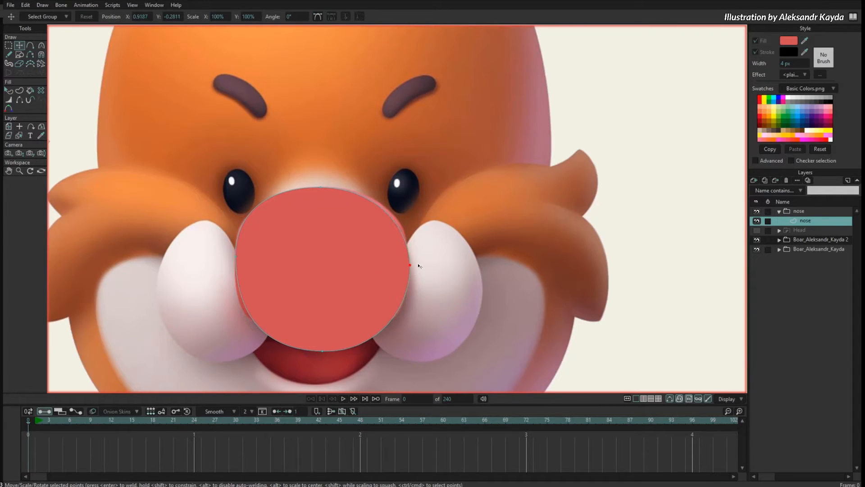
key("c")
left_click_drag(412, 228, 413, 221)
Hide the nose layer's fill, raise the outline's bottom point to the notch above the mouth, and make it a sharp corner.
left_click(757, 221)
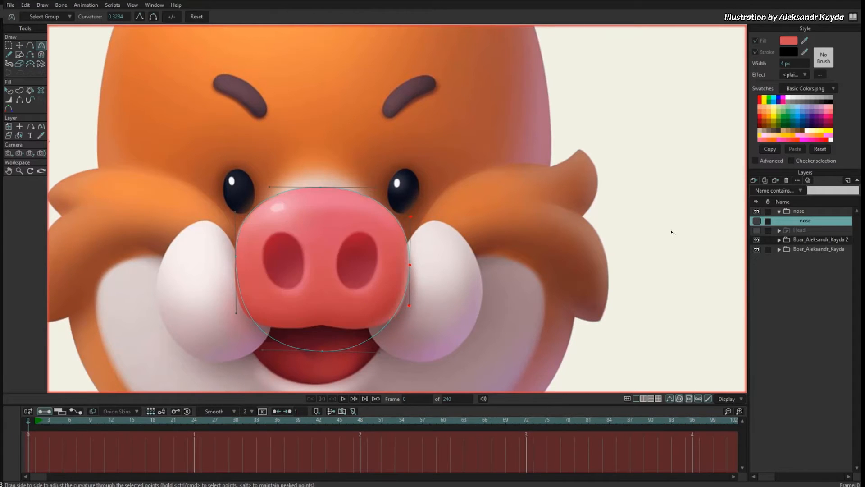
key("t")
left_click_drag(324, 352, 326, 329)
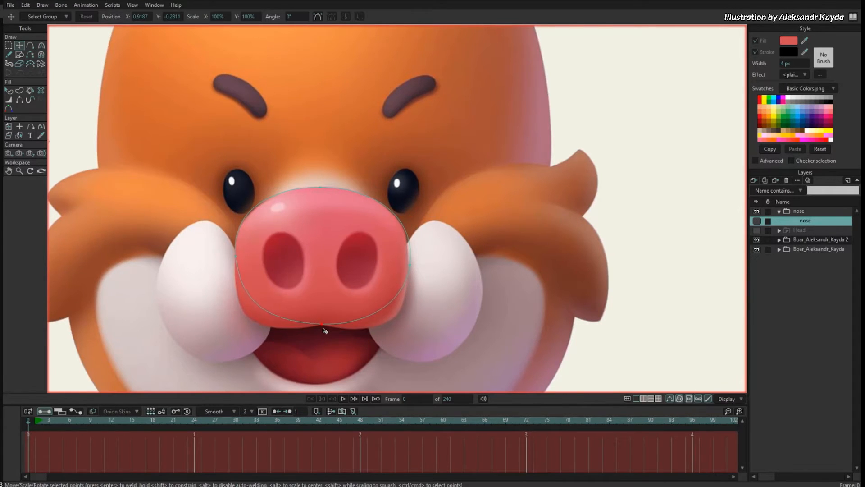
scroll(356, 343, "up", 2)
key("a")
key("c")
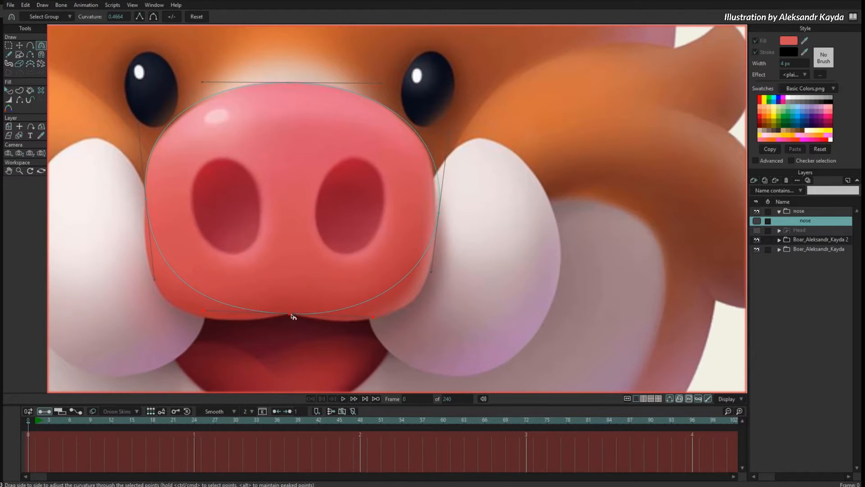
left_click_drag(289, 315, 242, 321)
Add a point on each side of the bottom notch and shape both into the nose's rounded lower corners.
key("a")
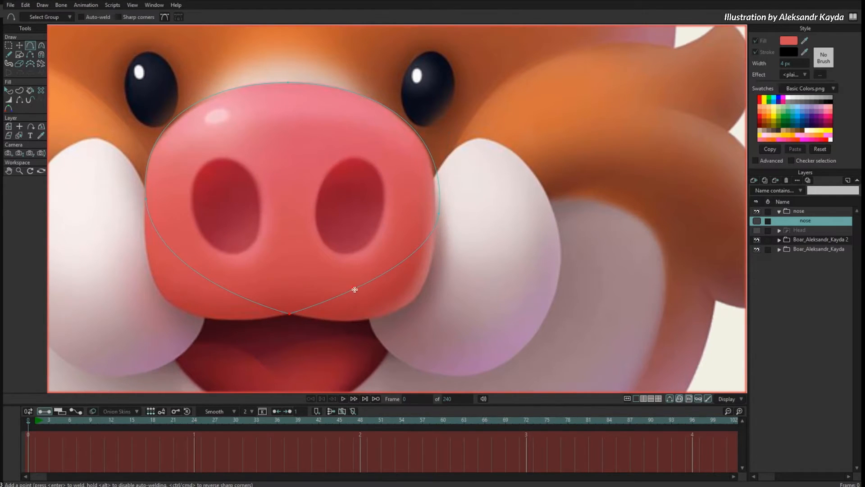
mouse_move(353, 284)
left_mouse_down()
mouse_move(380, 315)
mouse_move(406, 305)
left_mouse_up()
left_click_drag(210, 287, 179, 310)
key("ctrl+z")
key("c")
left_click_drag(213, 336, 217, 332)
key("t")
left_click_drag(179, 310, 180, 307)
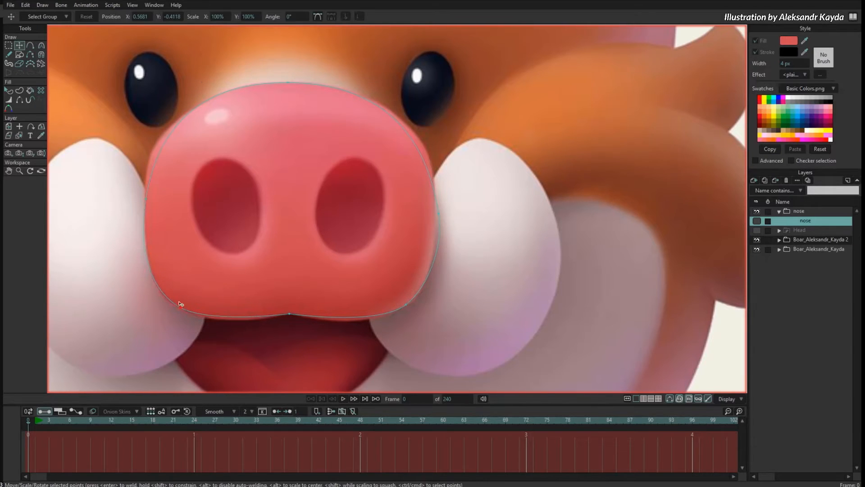
Fine-tune the side and top curve handles and the right side point so the outline follows the reference nose.
key("c")
left_click_drag(156, 146, 138, 143)
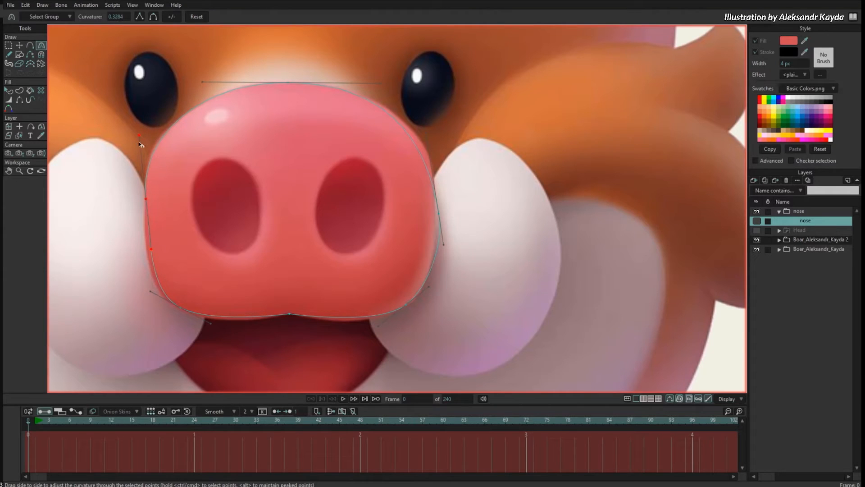
left_click_drag(437, 132, 451, 123)
key("t")
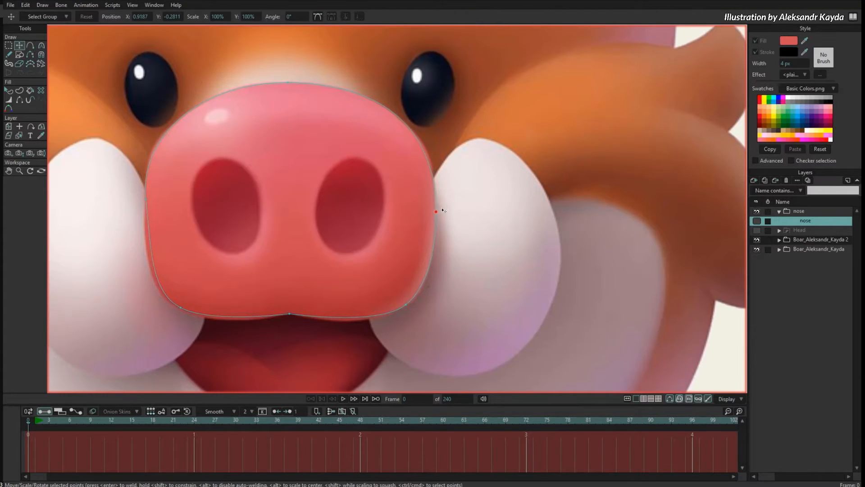
left_click_drag(440, 210, 437, 210)
key("c")
left_click_drag(443, 136, 444, 137)
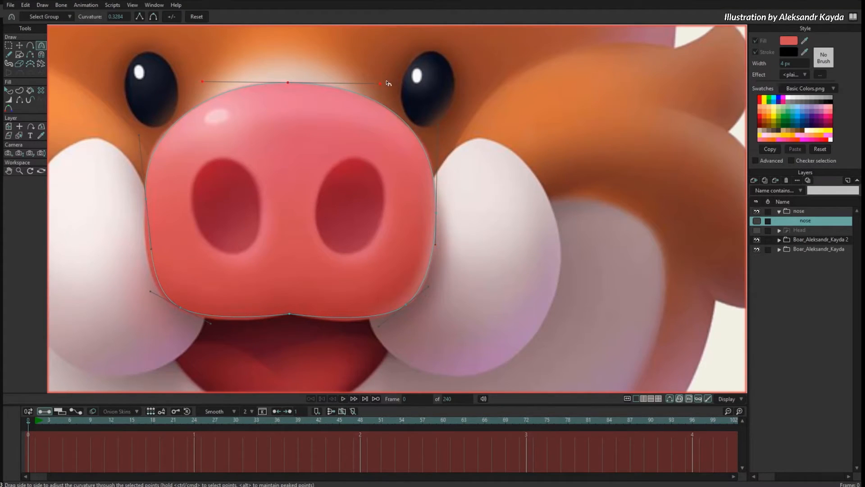
left_click_drag(384, 83, 385, 84)
Make the nose layer and the Head group visible again.
scroll(411, 100, "down", 5)
left_click_drag(454, 187, 442, 228)
left_click(757, 221)
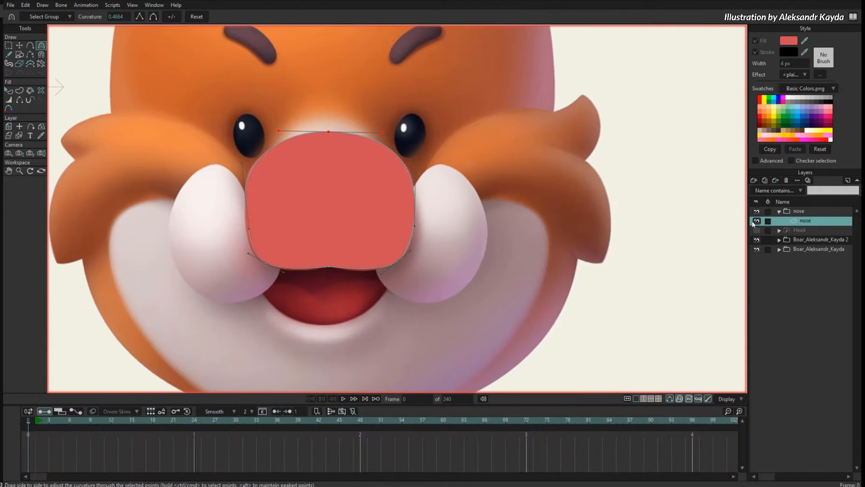
left_click(759, 230)
scroll(600, 201, "down", 4)
left_click_drag(492, 204, 558, 281)
scroll(483, 274, "down", 2)
key("g")
scroll(559, 282, "down", 1)
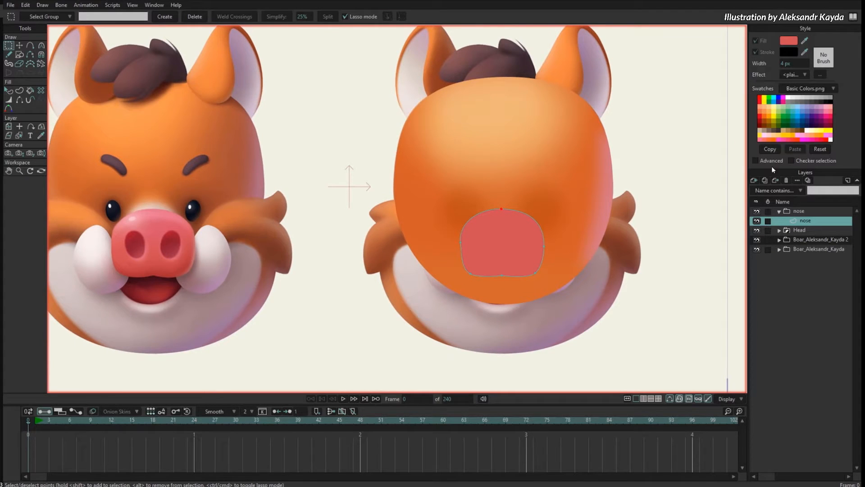
Add a new vector layer named shine above the nose layer inside the nose group.
left_click(755, 181)
left_click(768, 189)
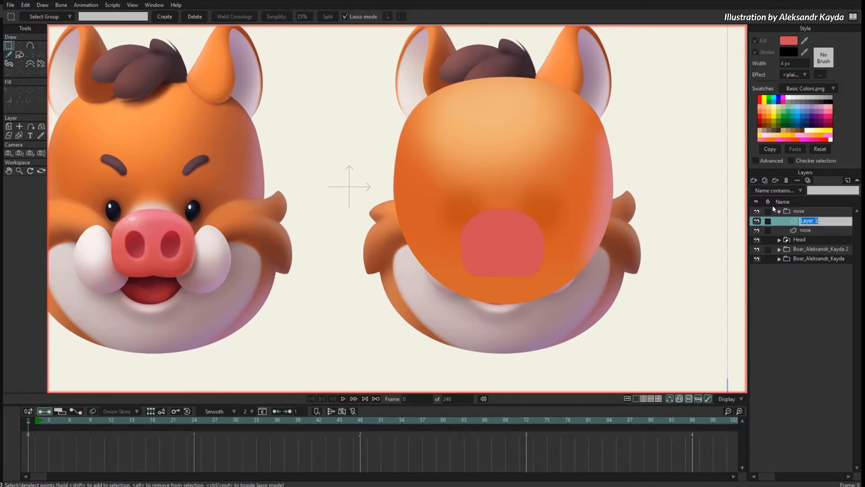
double_click(804, 222)
type("shine")
key("Return")
Draw a wide flat oval across the upper nose on the shine layer and bend it into an arched highlight.
scroll(591, 244, "up", 1)
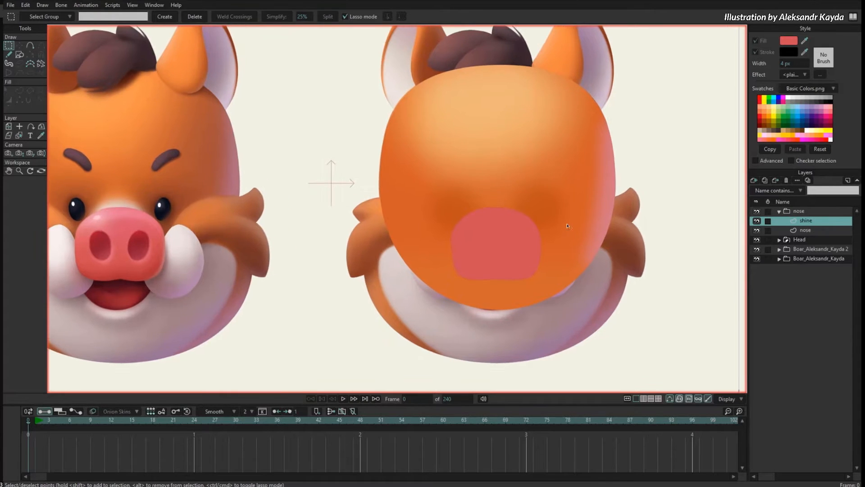
left_click_drag(298, 243, 411, 251)
scroll(208, 242, "up", 5)
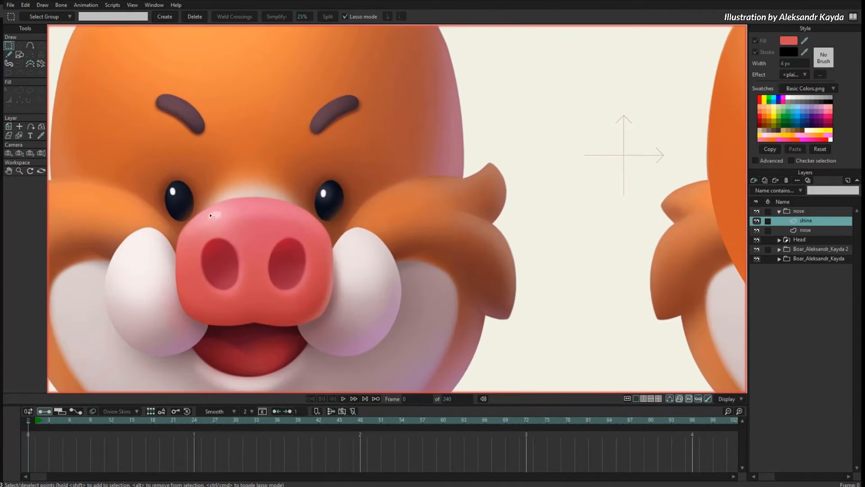
left_click_drag(527, 295, 164, 285)
scroll(390, 283, "down", 2)
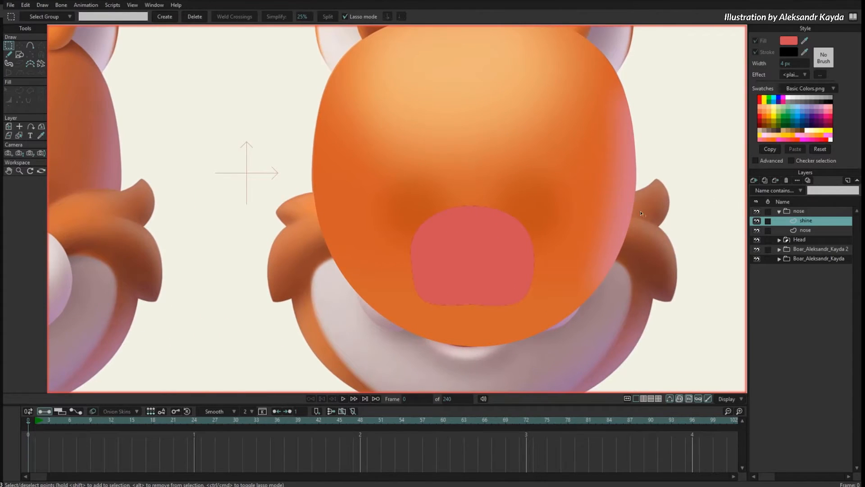
scroll(568, 240, "up", 1)
key("e")
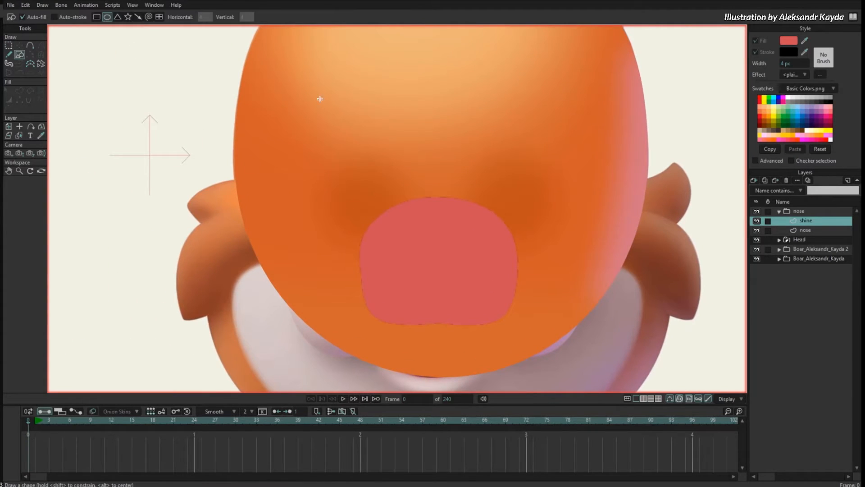
mouse_move(372, 210)
left_mouse_down()
mouse_move(489, 233)
mouse_move(502, 247)
left_mouse_up()
key("t")
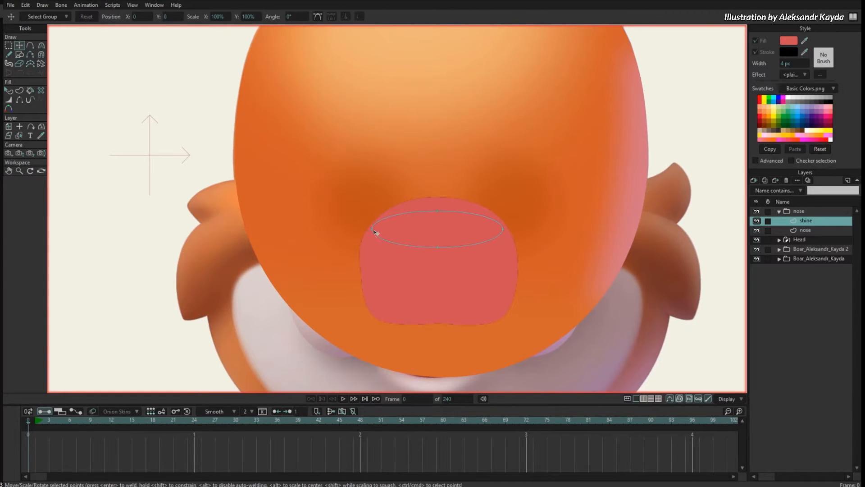
Change the arched highlight's fill color to white.
key("q")
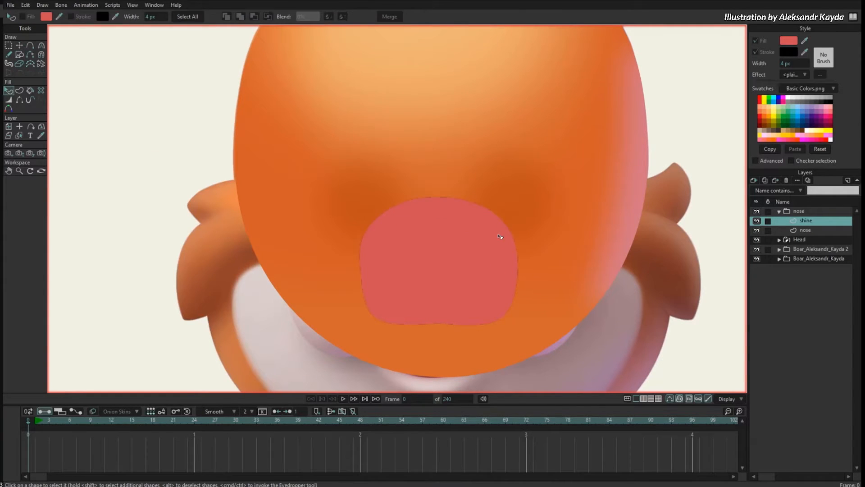
left_click(472, 214)
left_click(788, 42)
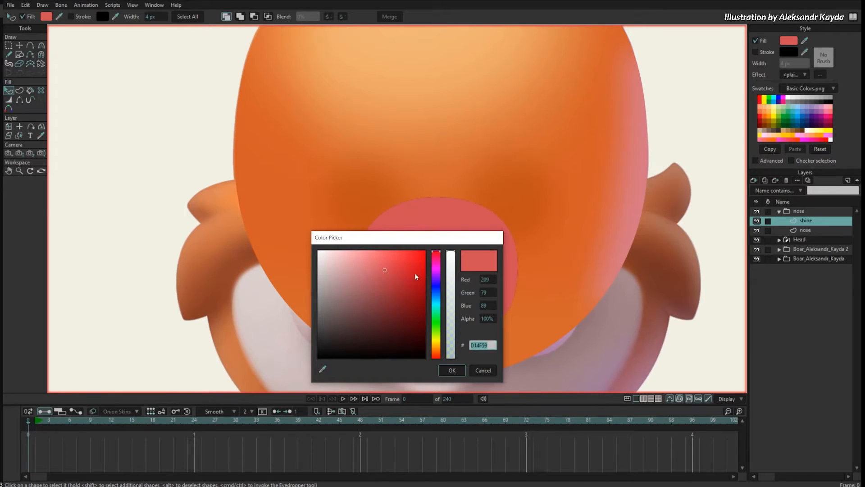
left_click_drag(339, 260, 315, 248)
left_click(449, 370)
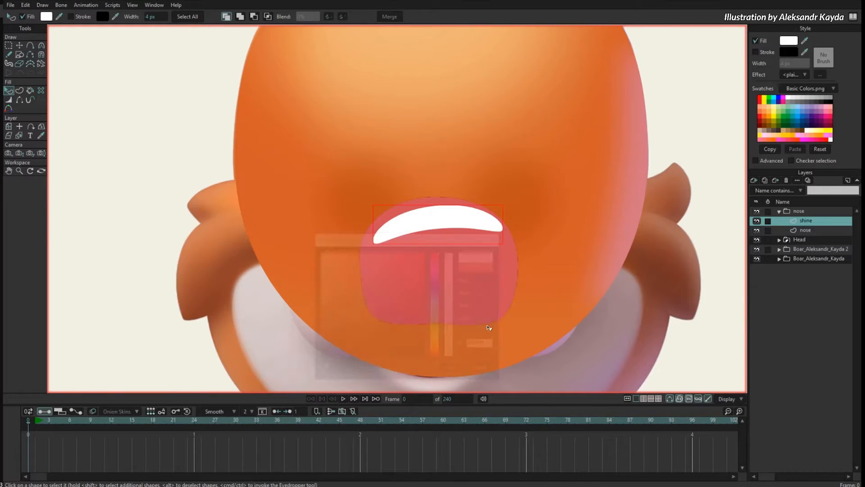
Apply the Soft Edge effect to the white nose highlight with a blur radius of 10 px.
left_click(806, 76)
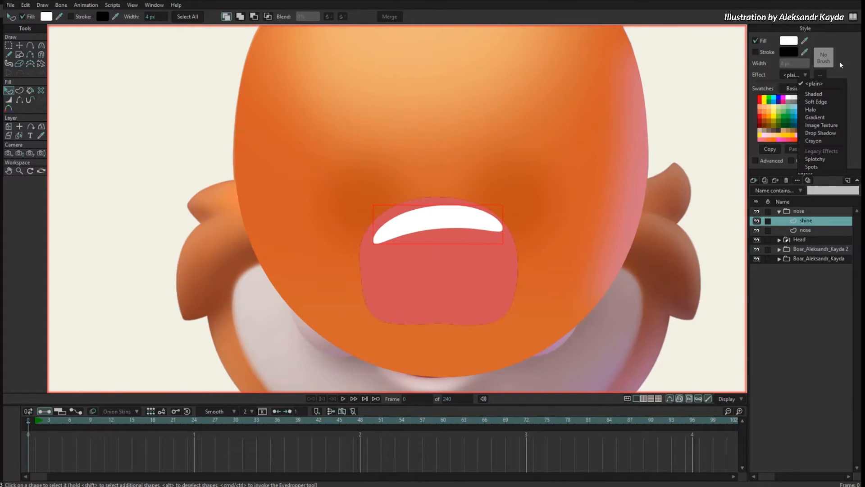
left_click(840, 63)
left_click(805, 76)
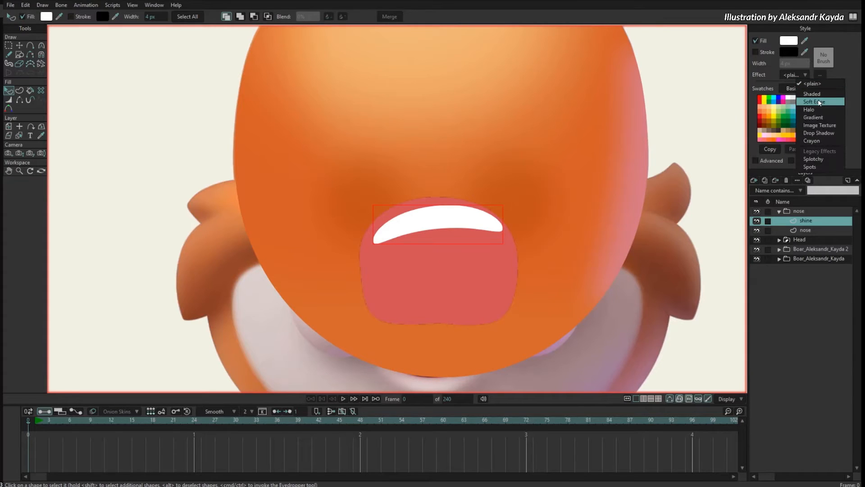
left_click(813, 102)
left_click_drag(485, 197, 629, 137)
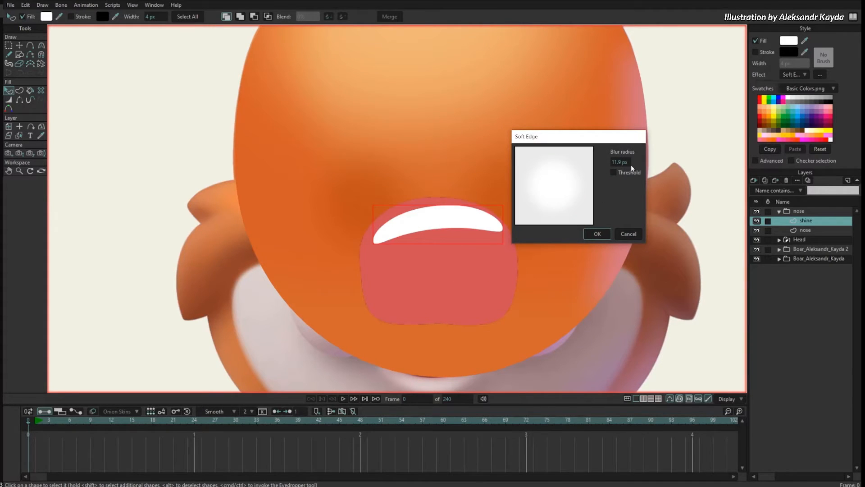
left_click_drag(587, 166, 617, 170)
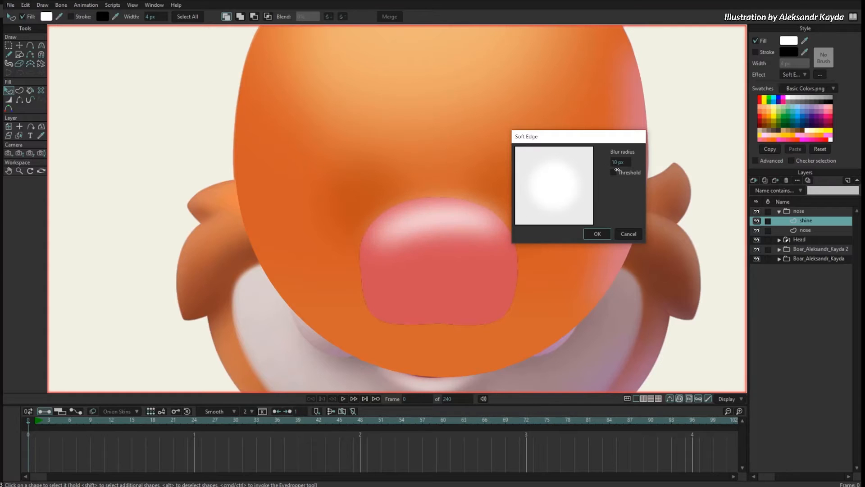
left_click(596, 232)
Set the shine layer's blend mode to Overlay.
scroll(581, 167, "down", 5)
left_click_drag(441, 237, 544, 239)
scroll(545, 241, "up", 1)
right_click(802, 223)
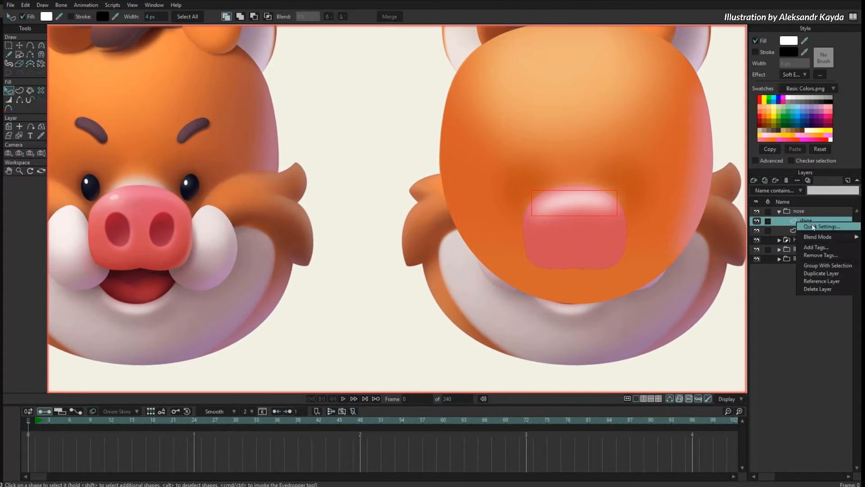
mouse_move(817, 236)
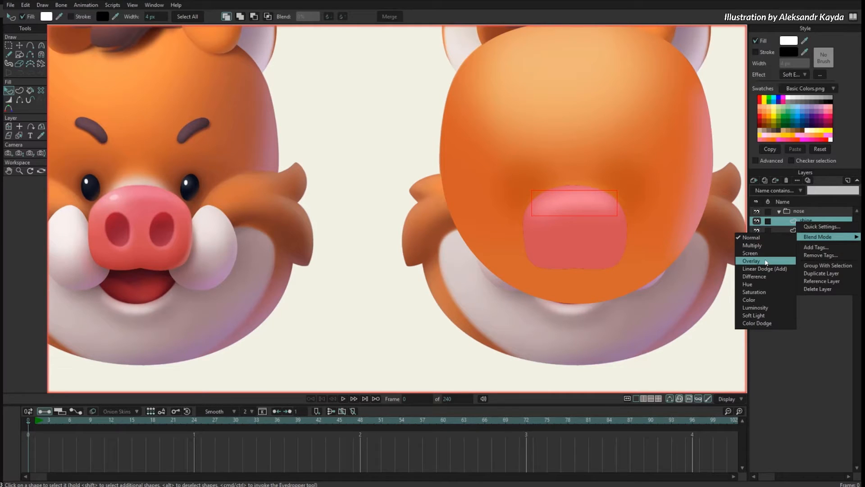
left_click(766, 262)
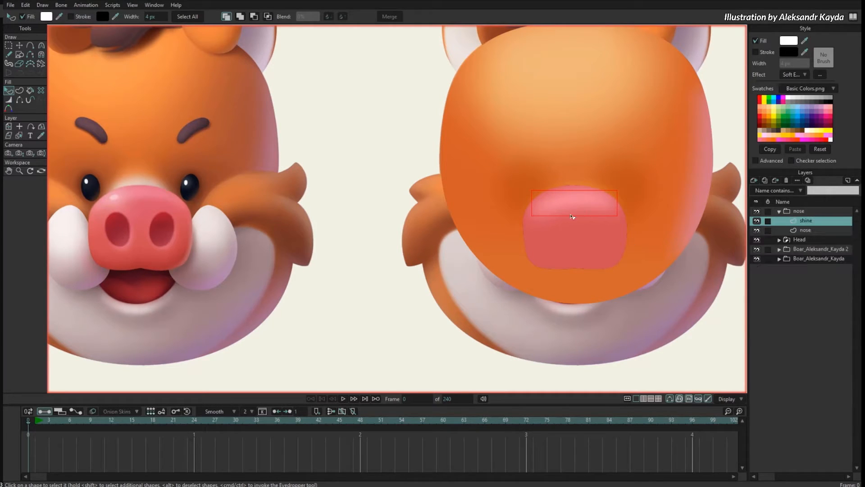
Reshape the nose shine by moving its top and corner points so it fits the nose's upper contour.
key("t")
left_click_drag(572, 192, 565, 190)
left_click_drag(533, 215, 528, 215)
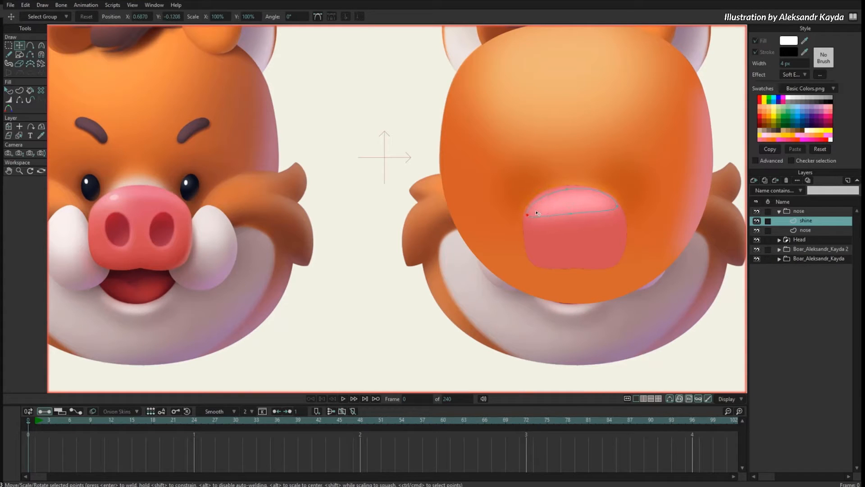
left_click_drag(566, 190, 566, 188)
left_click_drag(618, 207, 619, 207)
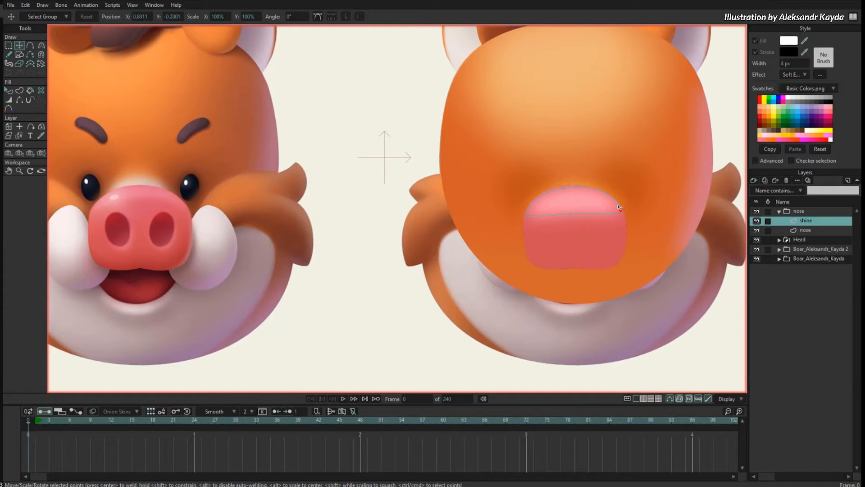
Set the nose group's mask to Inside Bottom Layer so the shine is clipped to the nose shape.
left_click(805, 210)
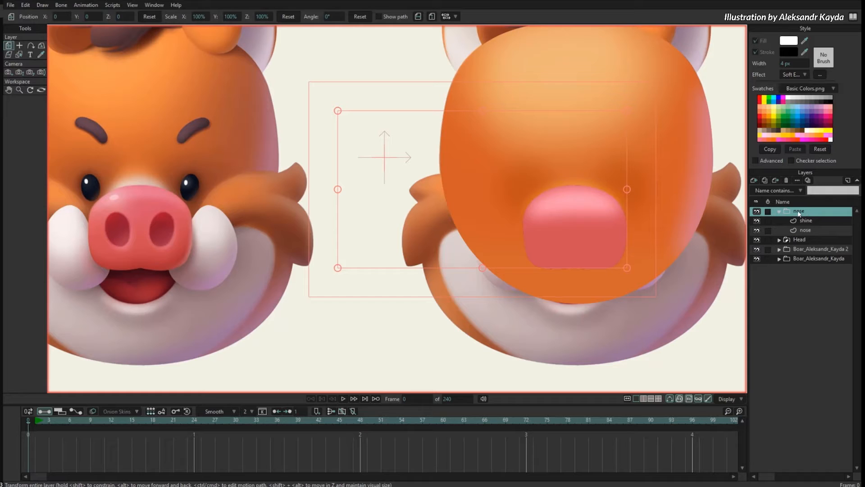
right_click(800, 214)
mouse_move(810, 266)
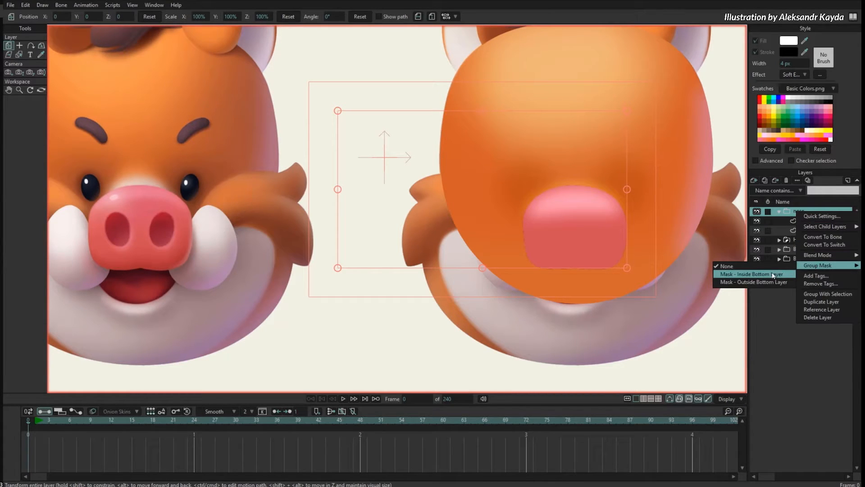
left_click(772, 275)
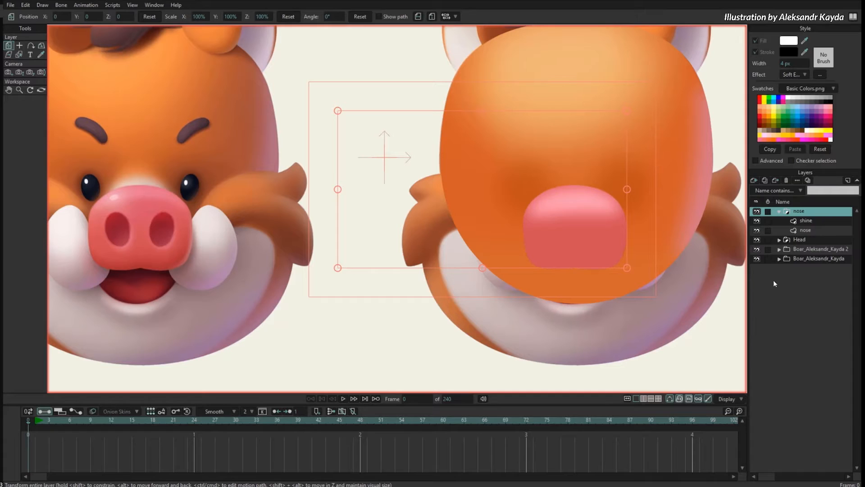
Refine the lower edge and corner points of the nose shine into a gentle arch.
left_click(812, 221)
key("t")
left_click_drag(574, 220, 622, 214)
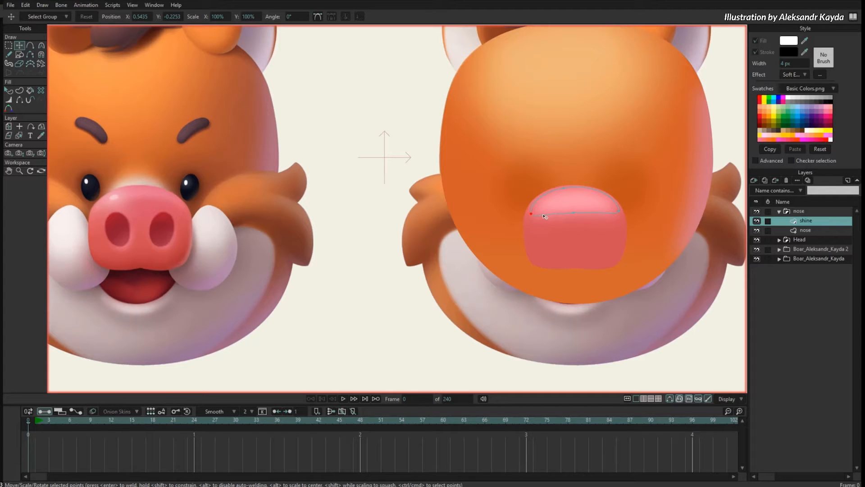
left_click(622, 214)
left_click_drag(640, 153, 642, 152)
Duplicate the shine shape, shrink the copy and place it on the upper left part of the nose.
key("ctrl+a")
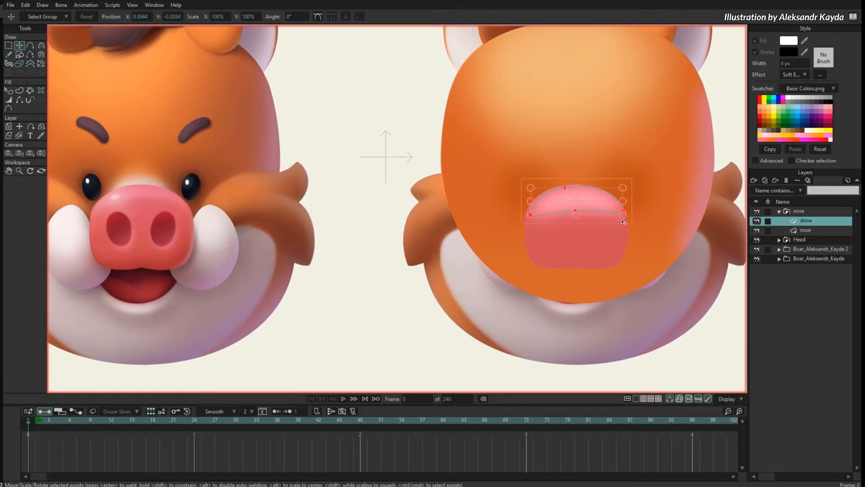
key("ctrl+c")
key("ctrl+v")
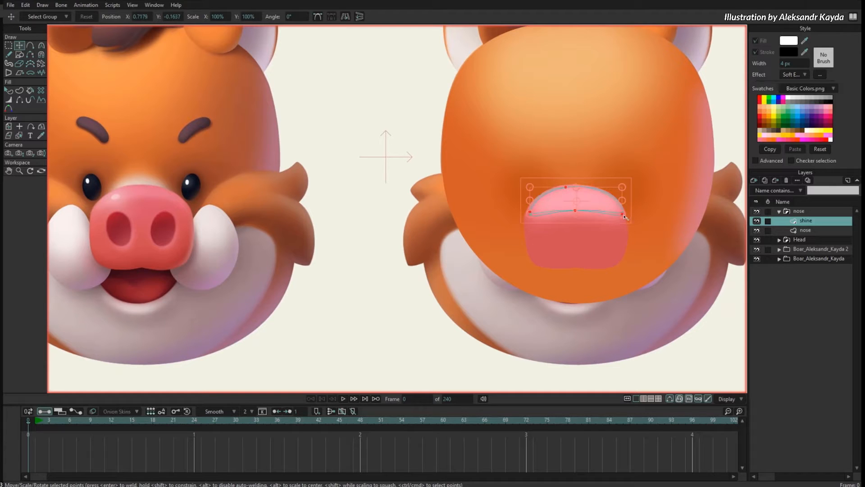
left_click_drag(625, 217, 597, 207)
scroll(602, 200, "up", 2)
left_click_drag(645, 186, 733, 196)
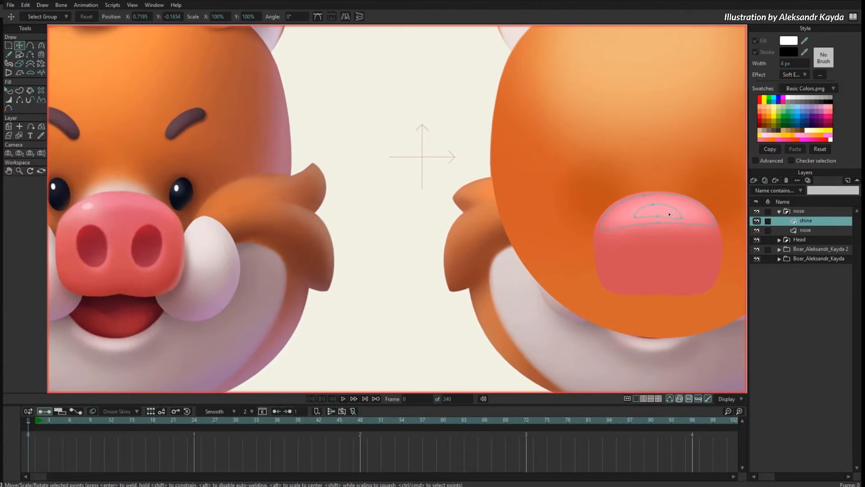
mouse_move(654, 206)
left_mouse_down()
mouse_move(643, 201)
mouse_move(668, 209)
left_mouse_up()
key("Tab")
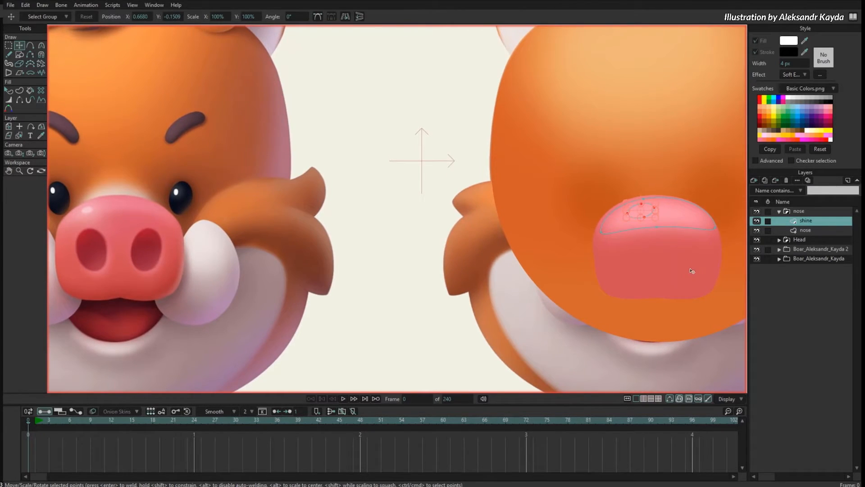
Move the small highlight copy out of the shine layer onto a new vector layer above it.
key("Delete")
left_click(756, 180)
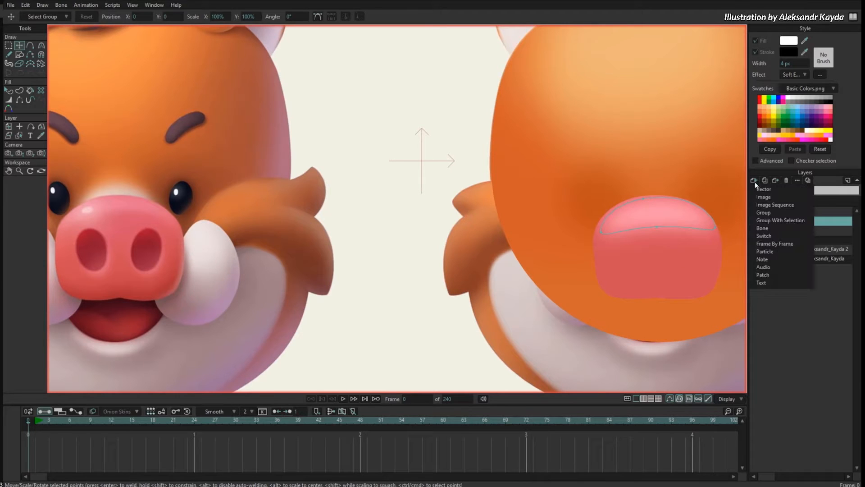
left_click(775, 190)
key("ctrl+v")
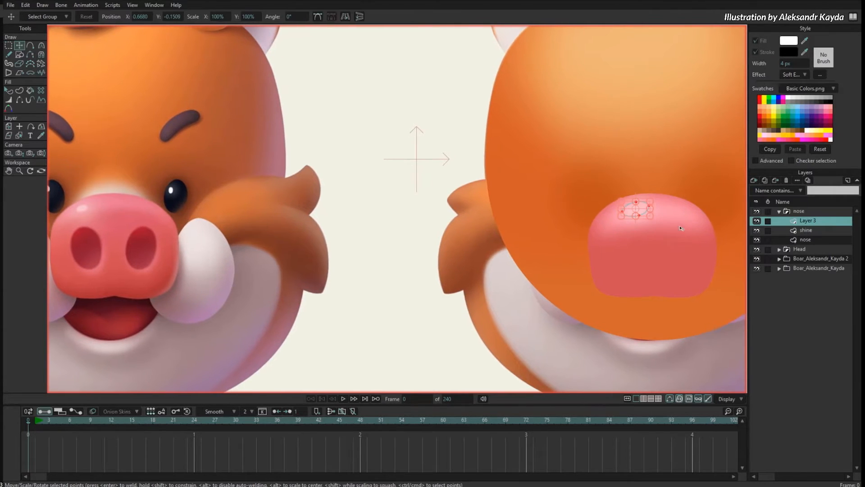
left_click_drag(679, 250, 672, 255)
key("Return")
key("g")
key("ctrl+h")
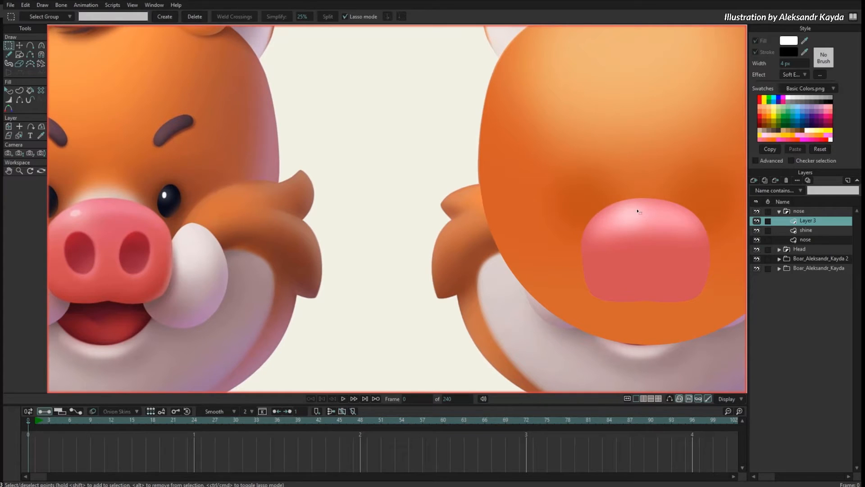
Set the small nose highlight's Soft Edge blur radius to 4 px.
key("q")
left_click_drag(616, 206, 643, 220)
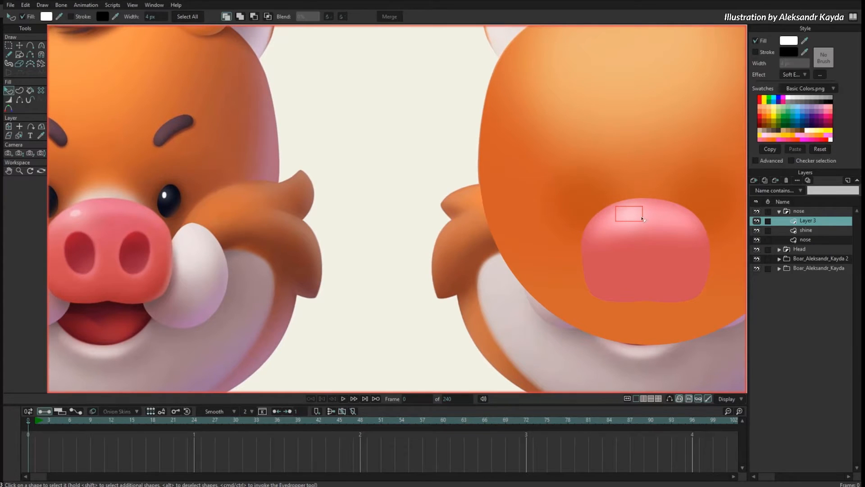
left_click(820, 75)
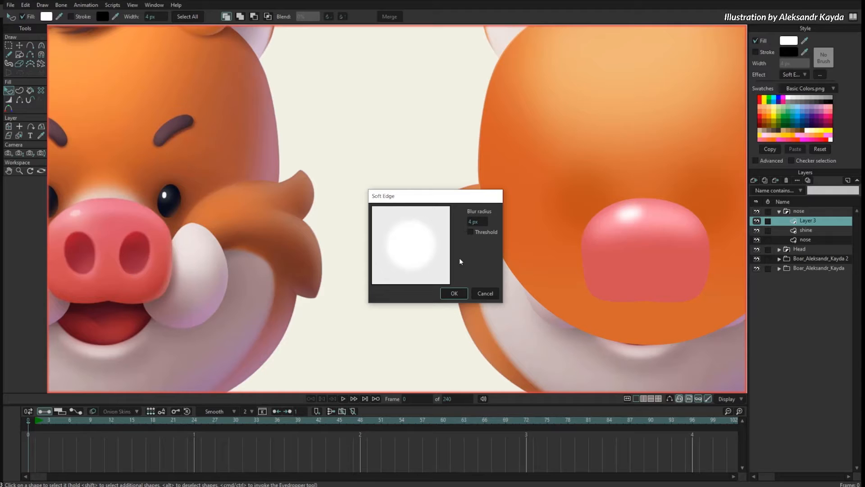
left_click(455, 293)
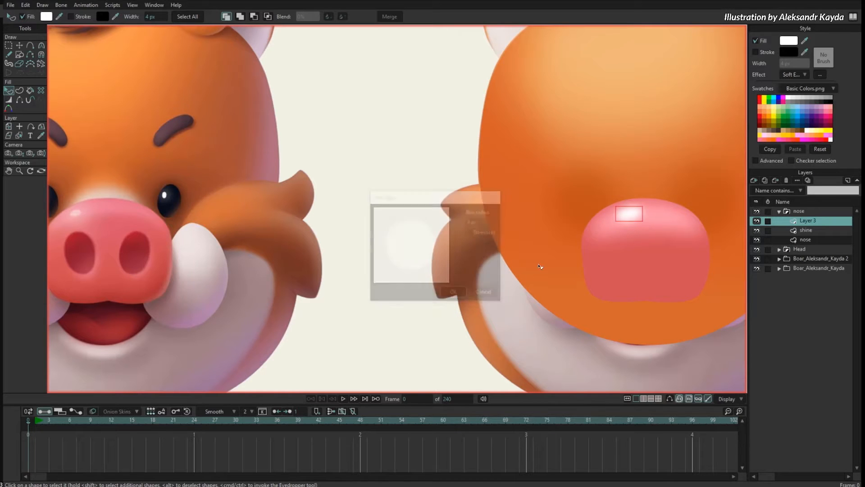
Set the small highlight layer's blend mode to Screen.
right_click(796, 221)
mouse_move(814, 237)
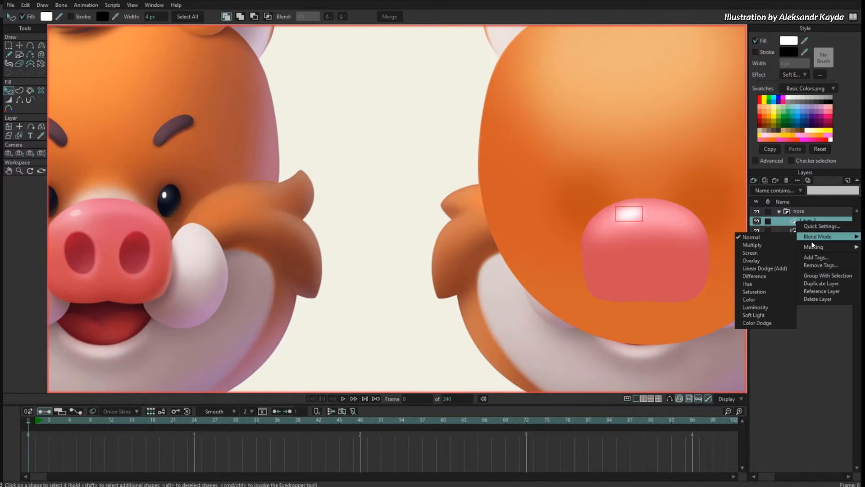
left_click(766, 253)
Lower the small highlight's fill alpha to about 66% and adjust its Soft Edge blur radius.
left_click(788, 41)
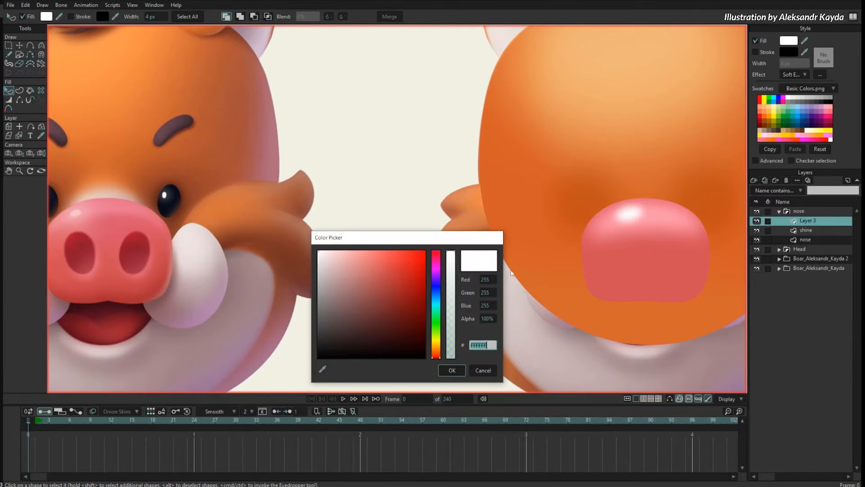
left_click_drag(450, 276, 451, 289)
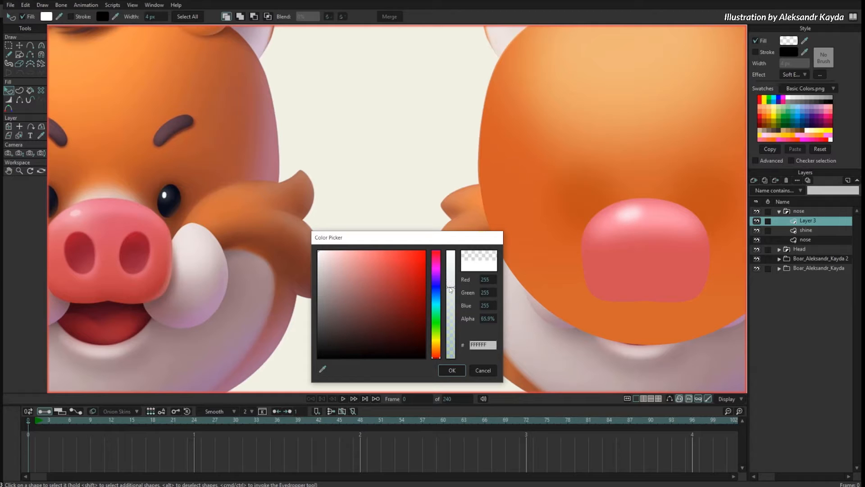
left_click(452, 370)
left_click(820, 75)
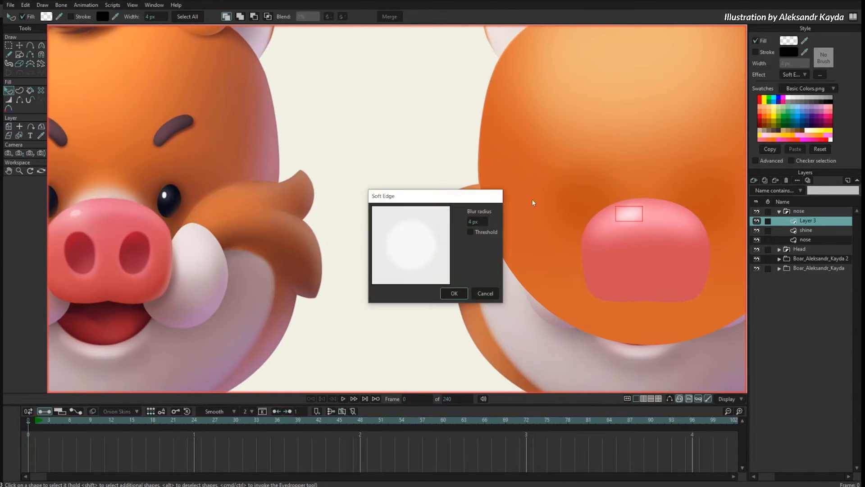
left_click(473, 222)
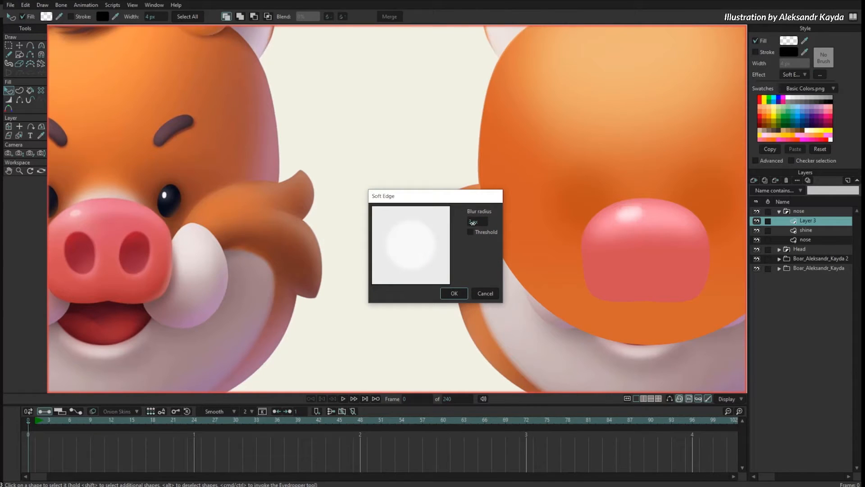
left_click(449, 293)
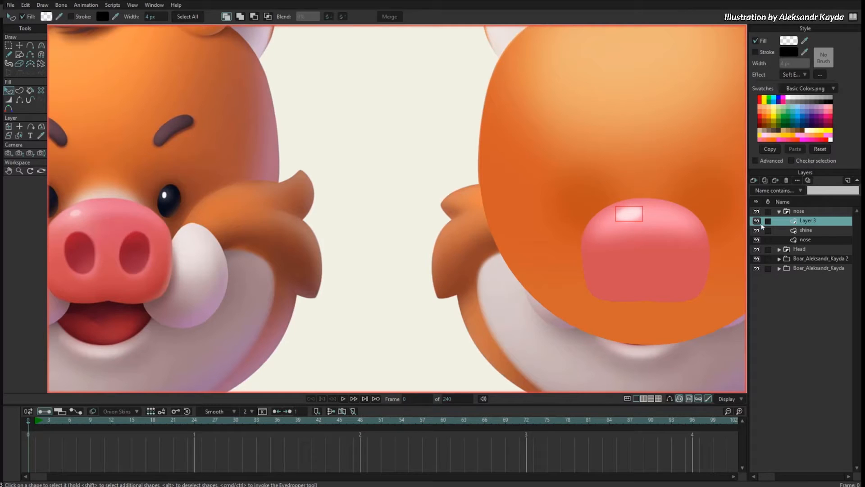
Hide the Head and nose groups and reshape the small highlight into a tiny oval over the reference's nose glint.
left_click(757, 249)
left_click(756, 211)
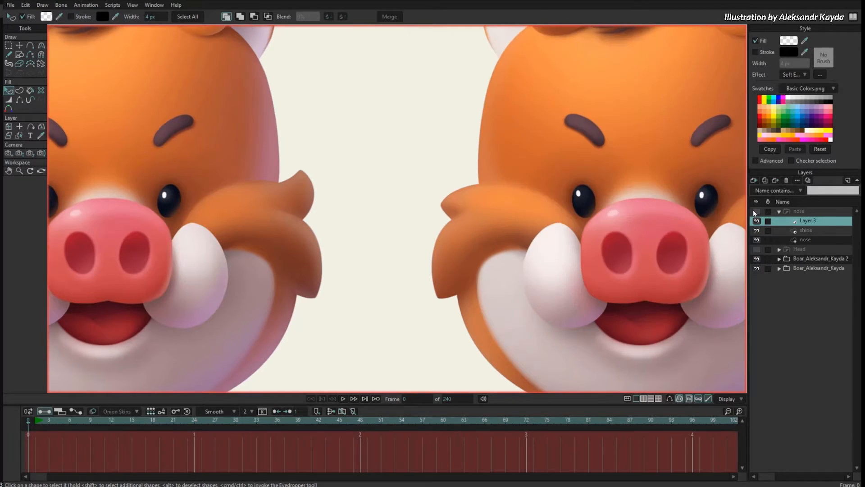
key("g")
left_click_drag(668, 240, 637, 257)
key("ctrl+h")
scroll(597, 236, "up", 5)
scroll(602, 225, "up", 3)
key("t")
left_click_drag(564, 208, 546, 203)
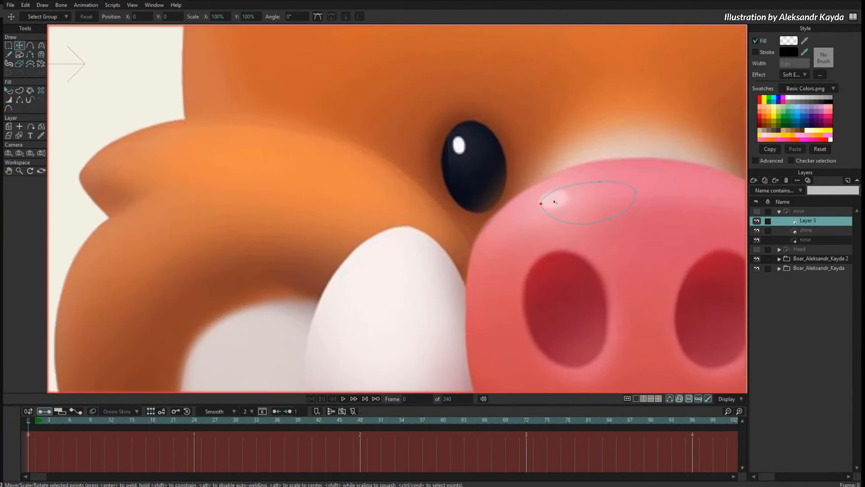
left_click_drag(600, 187, 554, 201)
left_click_drag(611, 201, 552, 192)
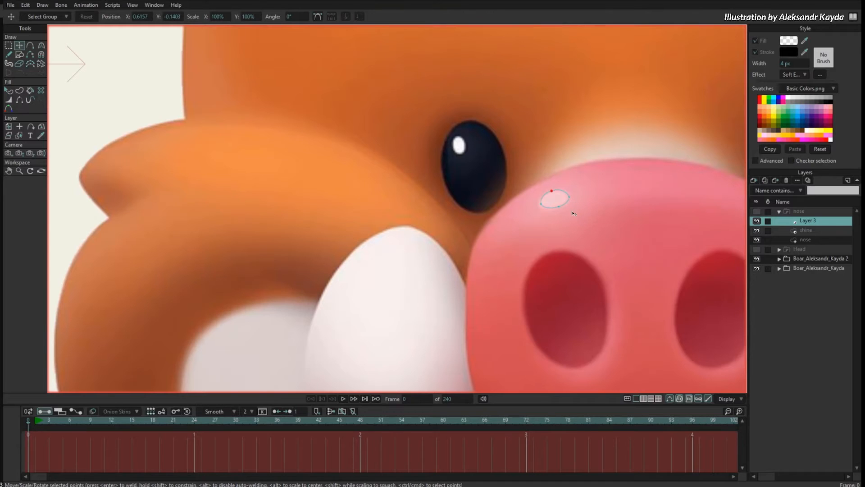
Show the nose group again and reshape the upper edge of the shine around the small highlight.
left_click(756, 211)
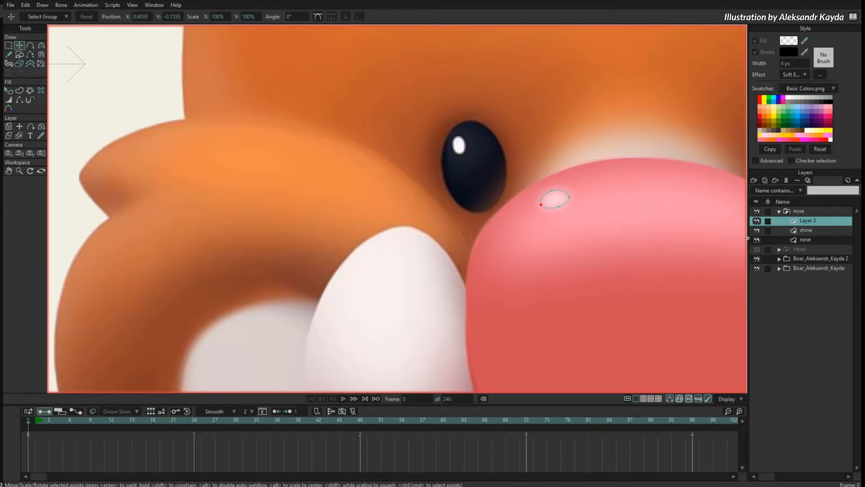
left_click(806, 230)
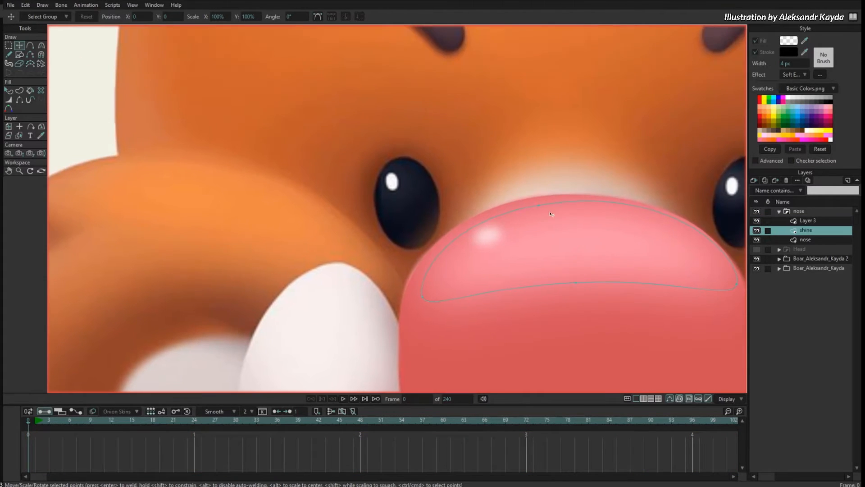
left_click_drag(533, 204, 503, 193)
scroll(500, 232, "down", 5)
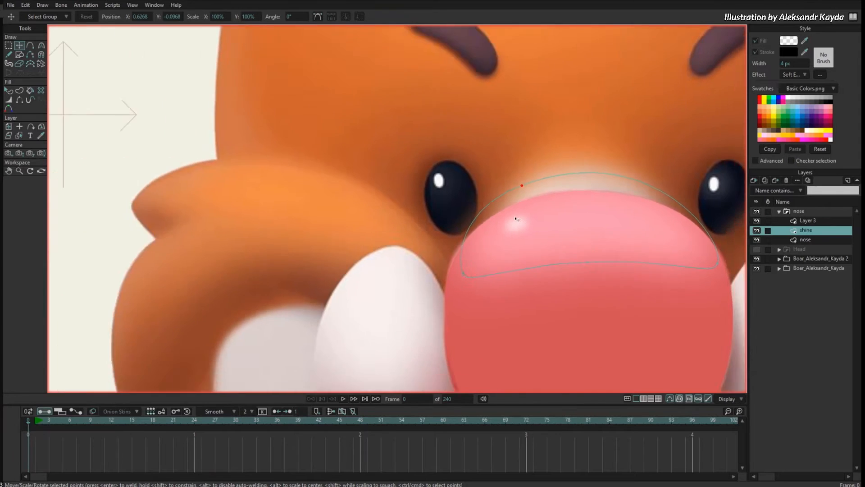
scroll(571, 195, "down", 3)
left_click_drag(602, 176, 599, 186)
scroll(599, 187, "up", 6)
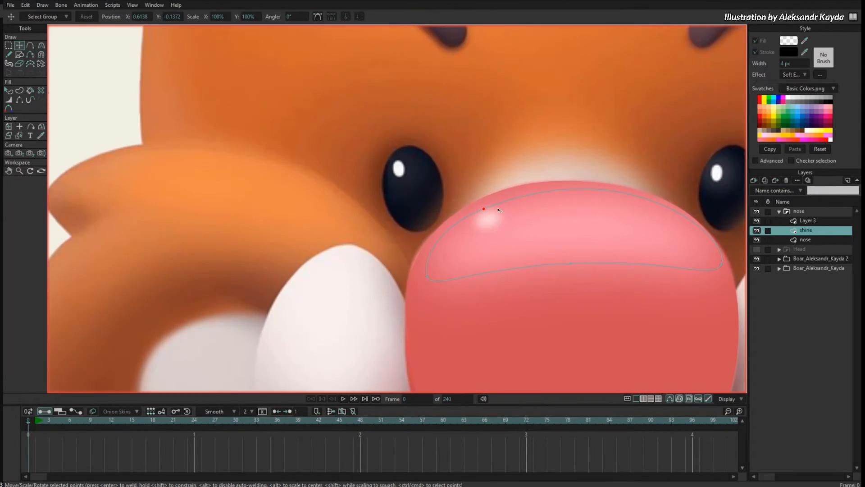
left_click_drag(499, 212, 501, 215)
Change the blend mode of the small highlight's layer to Color Dodge.
left_click(807, 220)
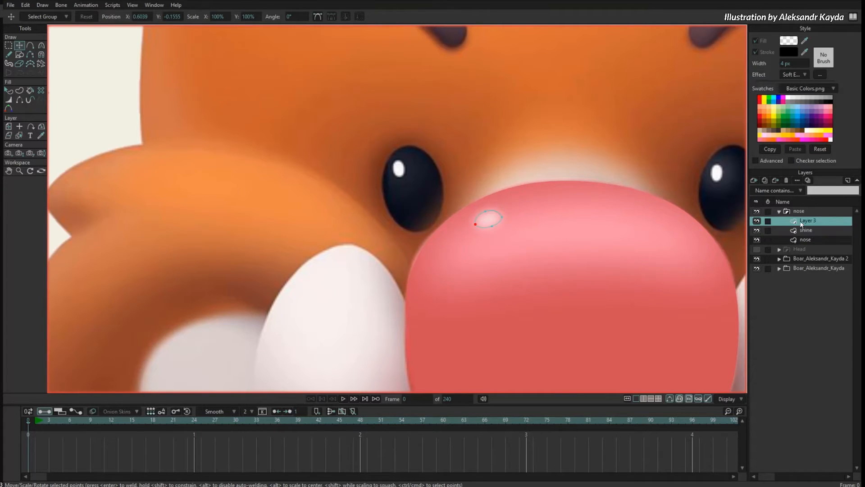
right_click(807, 221)
mouse_move(815, 237)
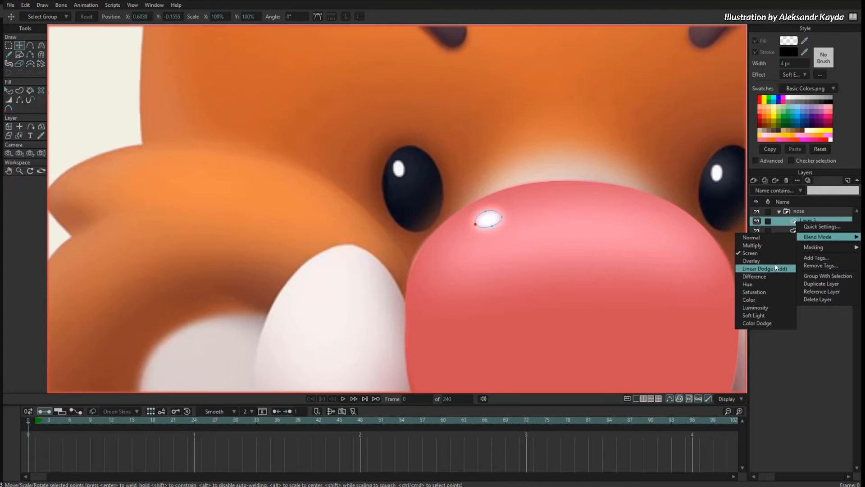
left_click(775, 325)
Raise the shine's left corner and upper edge to the nose contour and arch its lower edge upward.
left_click(794, 231)
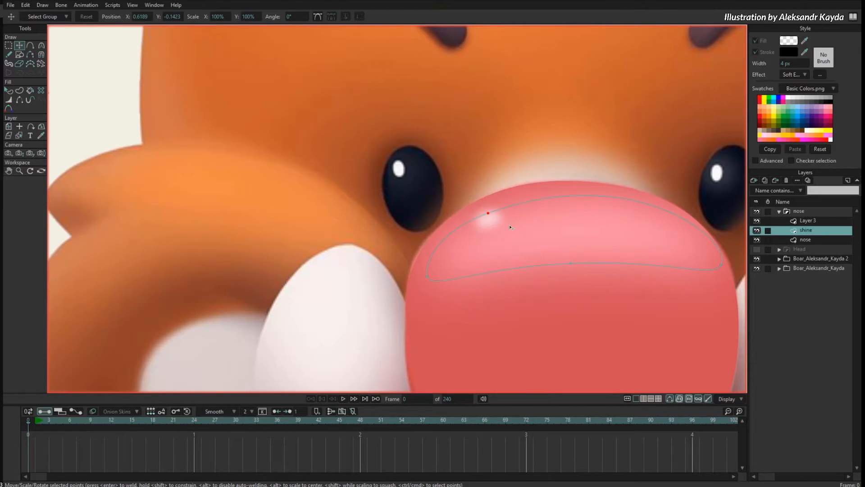
left_click_drag(433, 275, 430, 252)
left_click_drag(488, 211, 484, 197)
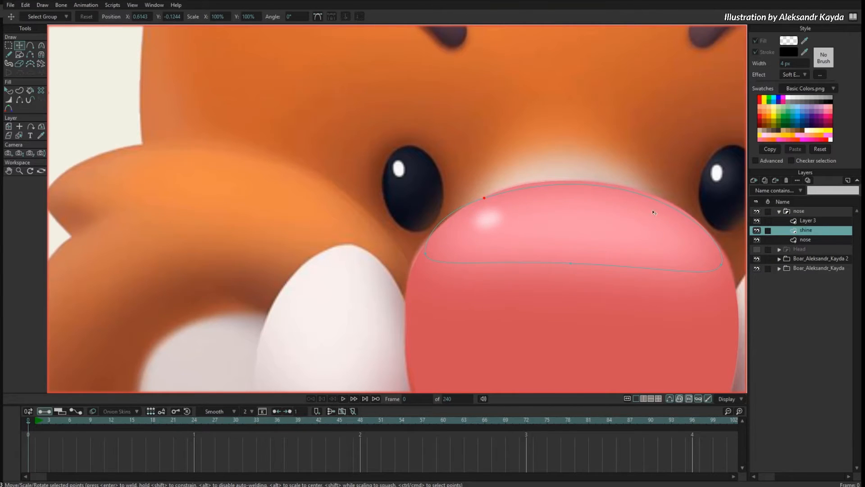
left_click_drag(612, 280, 617, 267)
scroll(630, 193, "down", 5)
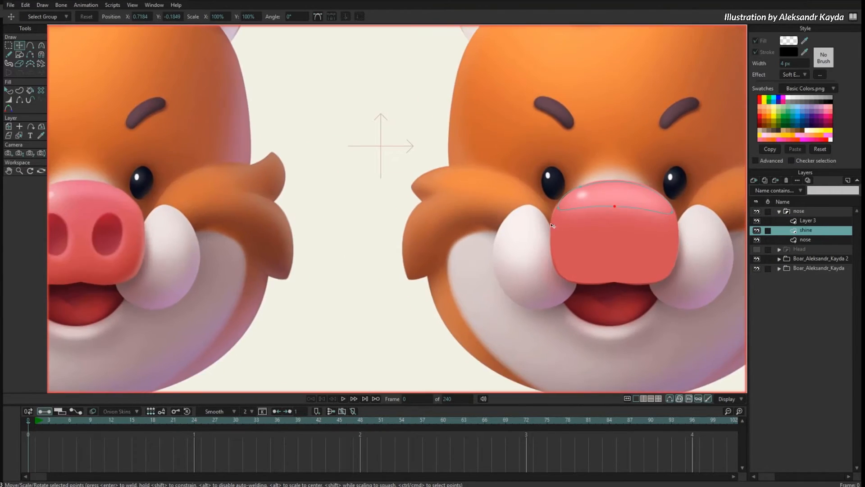
left_click_drag(562, 216, 566, 219)
left_click_drag(618, 211, 617, 210)
scroll(613, 192, "down", 2)
left_click_drag(552, 246, 494, 243)
key("g")
Rename the small highlight's layer, Layer 3, as shine 2.
left_click(810, 221)
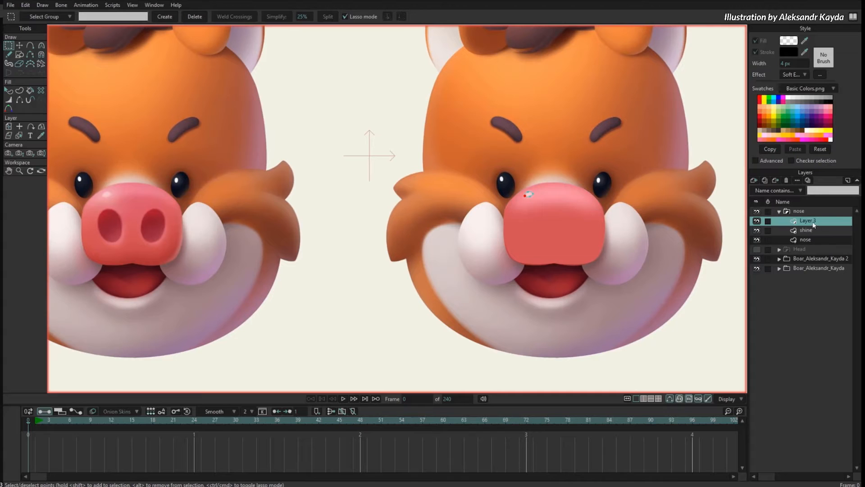
double_click(816, 222)
type("shine")
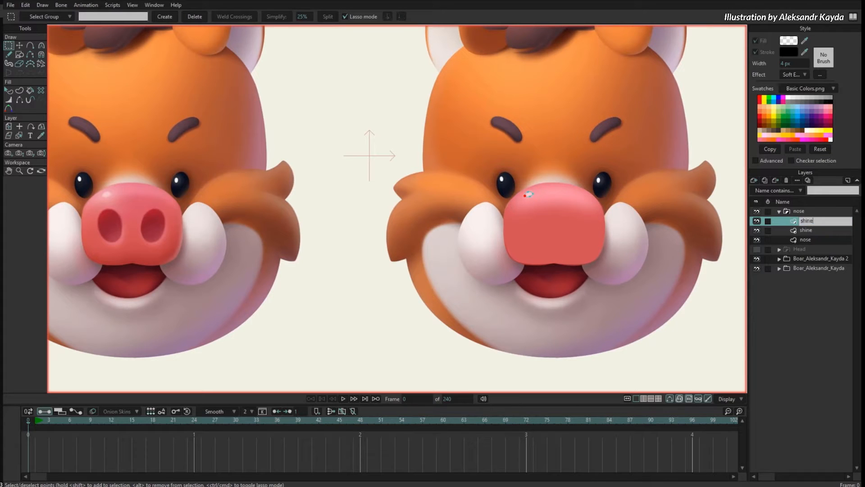
key("Return")
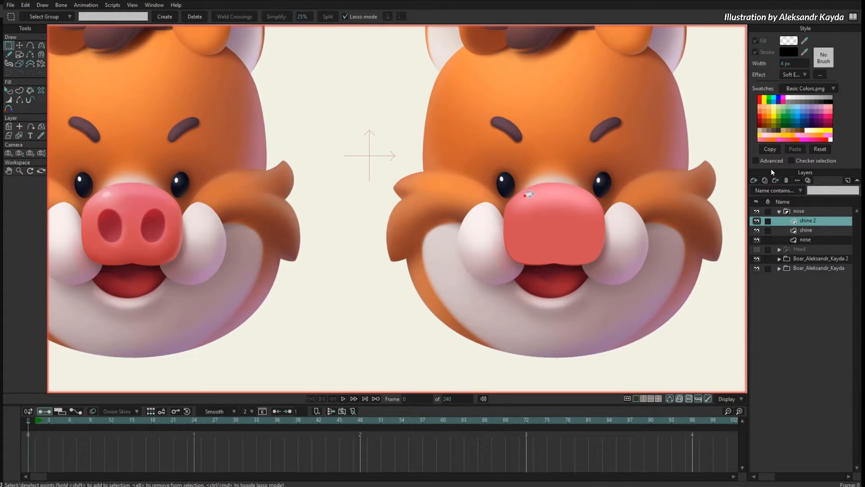
Add a vector layer above shine 2 in the nose group and name it shading.
left_click(754, 180)
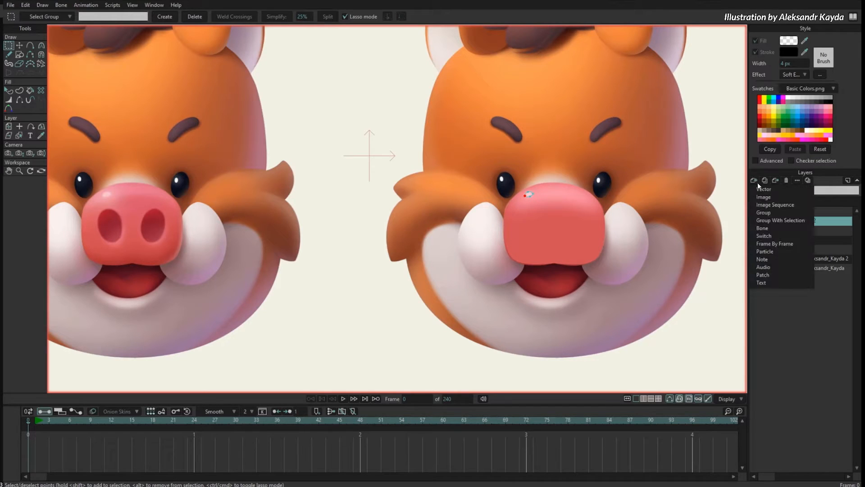
left_click(762, 193)
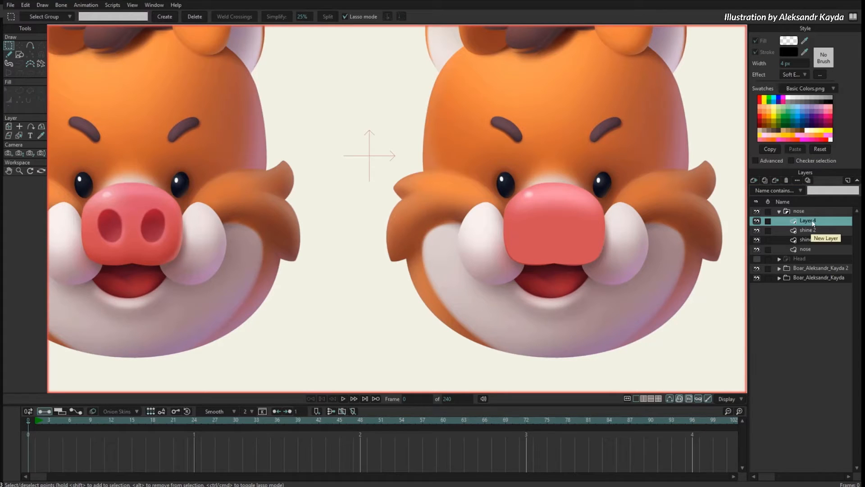
double_click(806, 219)
type("sh")
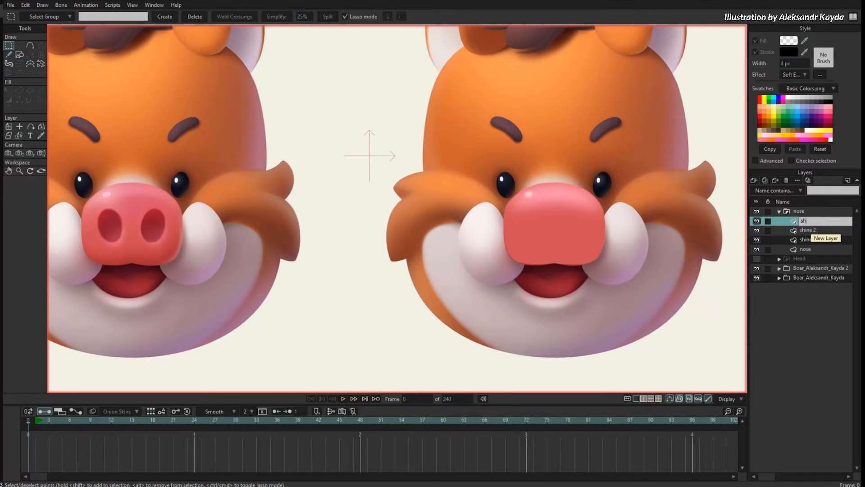
type("ading")
key("Return")
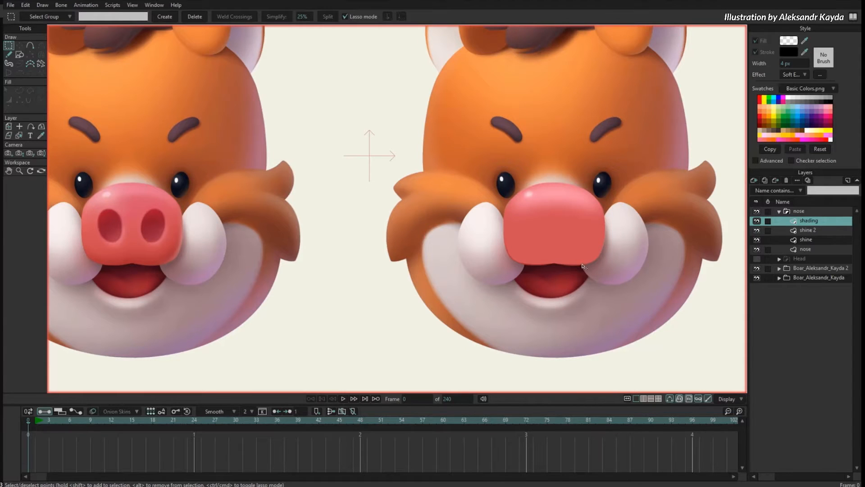
Draw an oval over the lower part of the nose and reshape it into a crescent with both side ends raised.
left_click_drag(582, 265, 564, 268)
scroll(561, 244, "up", 1)
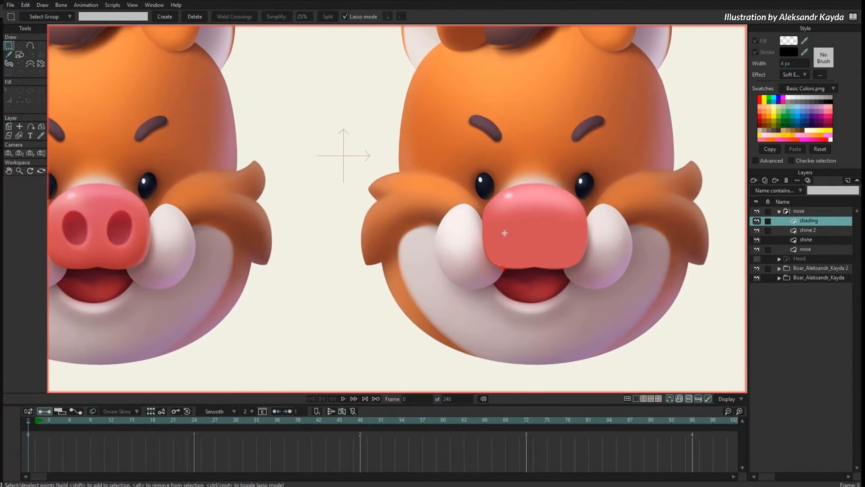
key("e")
left_click_drag(473, 246, 597, 292)
key("t")
left_click_drag(536, 266, 561, 261)
key("Return")
left_click_drag(499, 262, 499, 232)
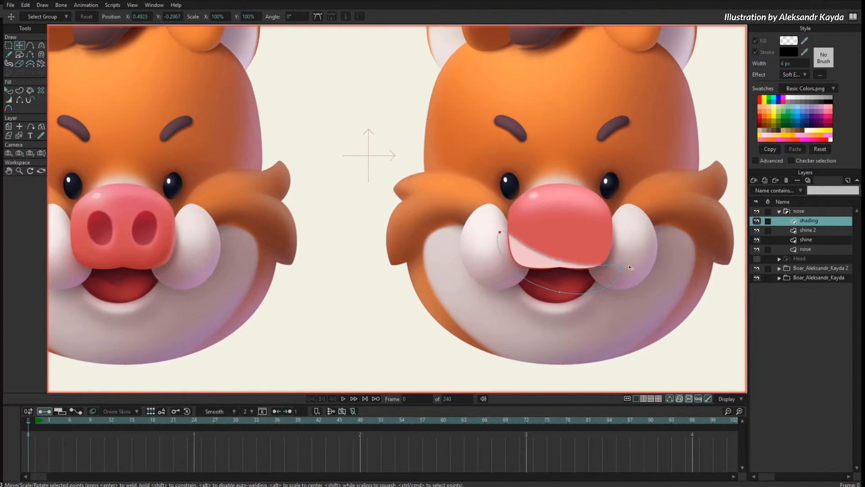
left_click_drag(621, 268, 616, 229)
Add two points on the crescent's upper edge, pull them toward the nose's lower corners and widen the bottom curve.
key("a")
left_click_drag(587, 254, 590, 262)
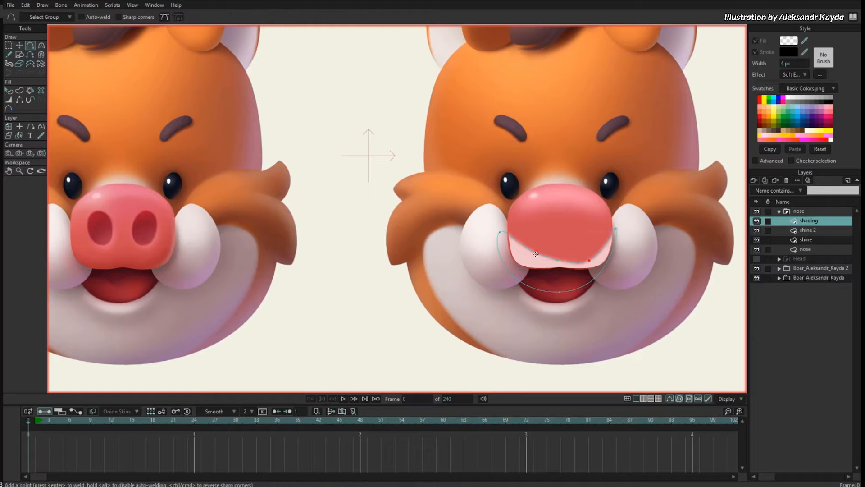
mouse_move(533, 253)
left_mouse_down()
mouse_move(537, 269)
mouse_move(531, 262)
left_mouse_up()
key("c")
key("t")
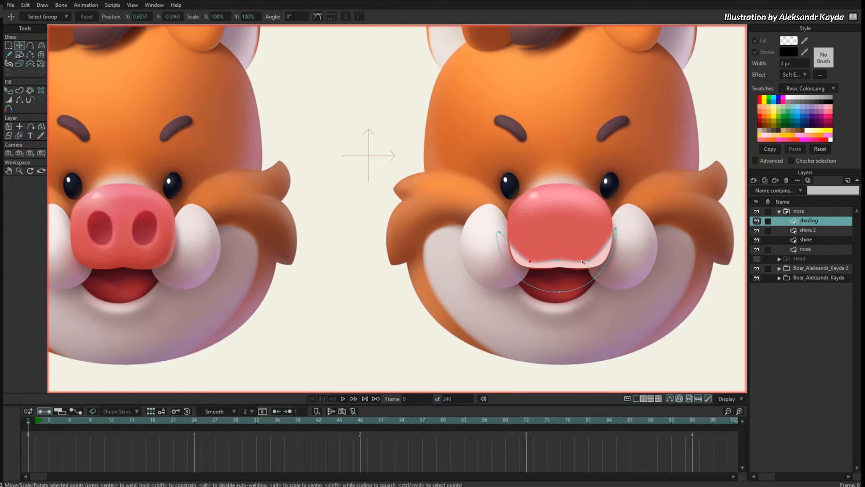
left_click_drag(589, 261, 590, 264)
key("c")
left_click_drag(560, 292, 671, 296)
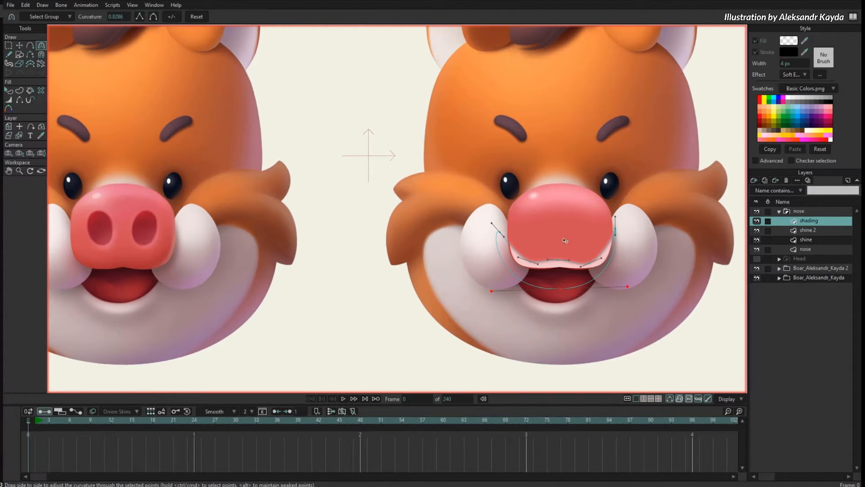
Move the crescent's left end up to the side of the nose and refine its curvature.
key("t")
left_click_drag(500, 232, 506, 223)
key("q")
key("t")
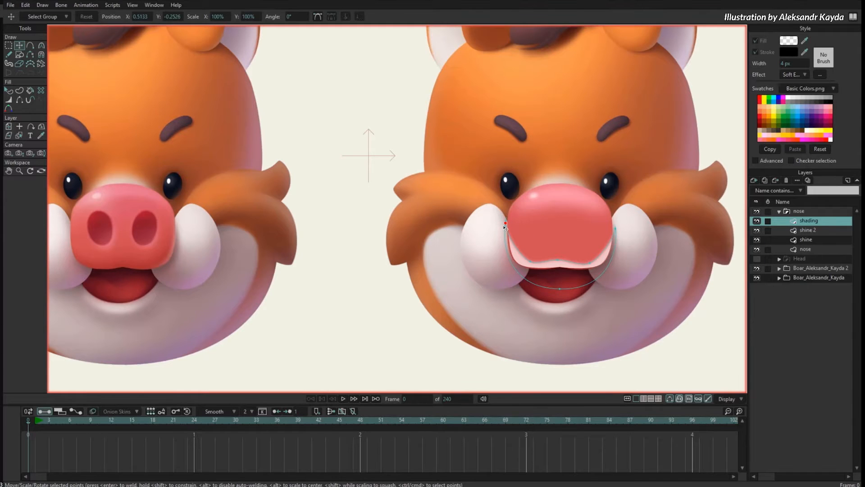
key("c")
Fill the crescent with the dark red sampled from the reference's mouth edge and set its soft edge blur radius to 7 px.
key("q")
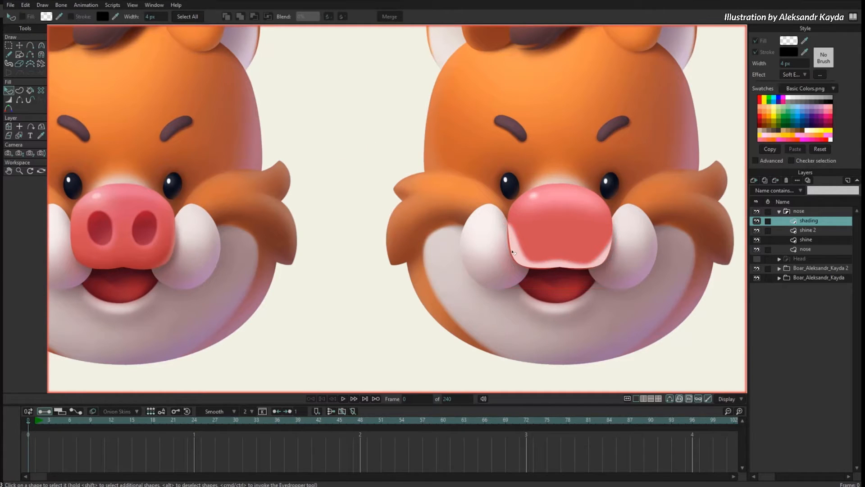
left_click(547, 253)
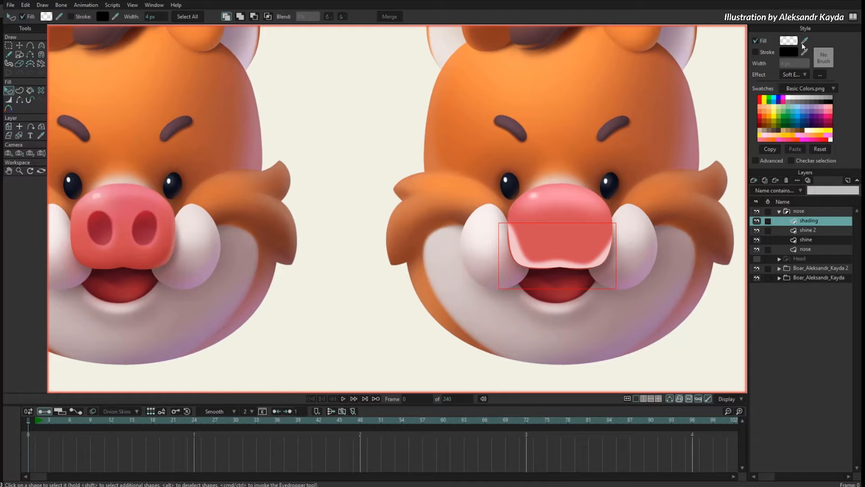
left_click(156, 292)
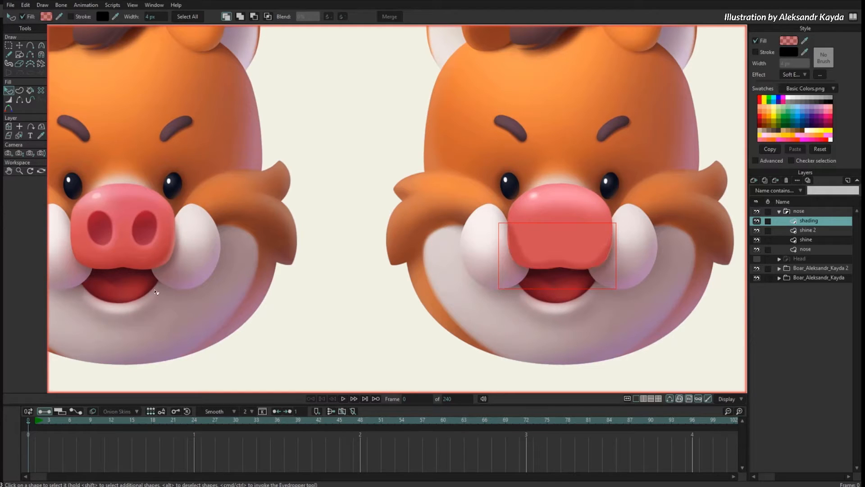
left_click(820, 74)
left_click_drag(481, 227, 493, 237)
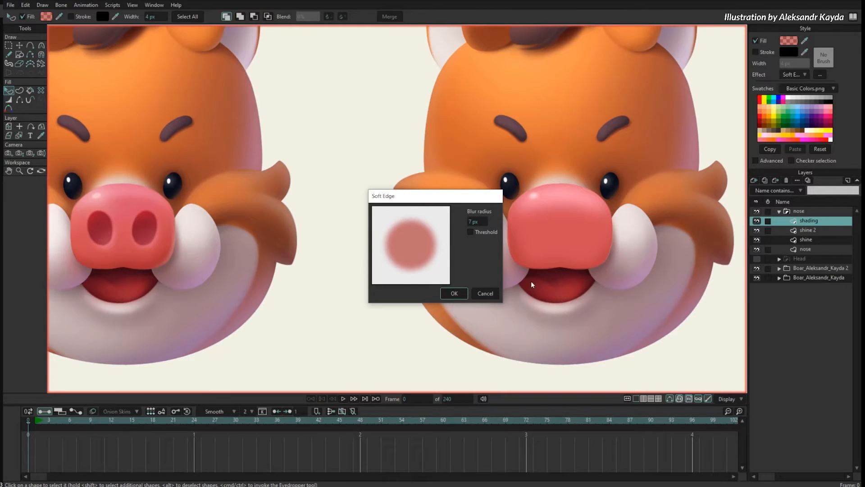
left_click(455, 293)
Show the Head group and adjust the shading's two side ends and the lower-right point of its inner edge.
left_click(756, 258)
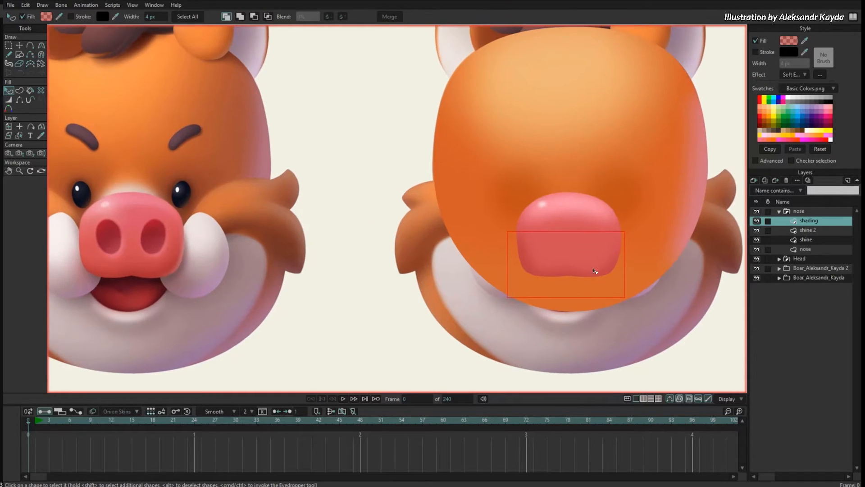
key("t")
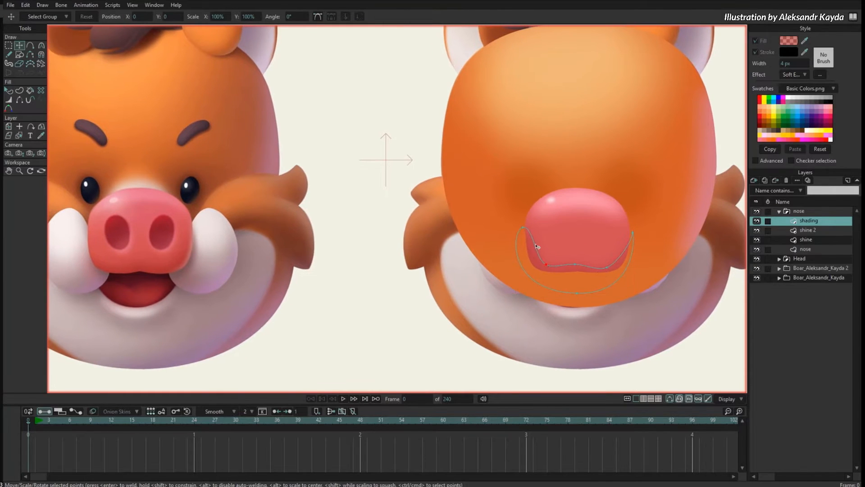
left_click(519, 228)
key("c")
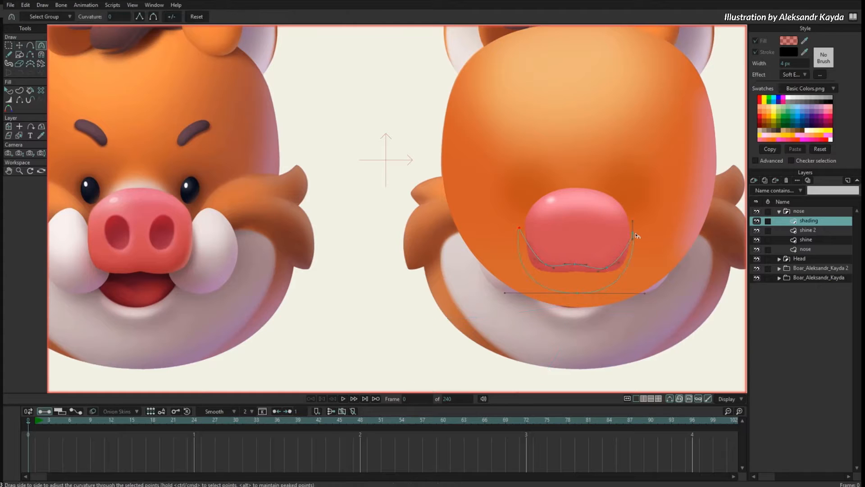
left_click(633, 233)
key("t")
left_click_drag(643, 238, 645, 233)
left_click_drag(582, 265, 610, 263)
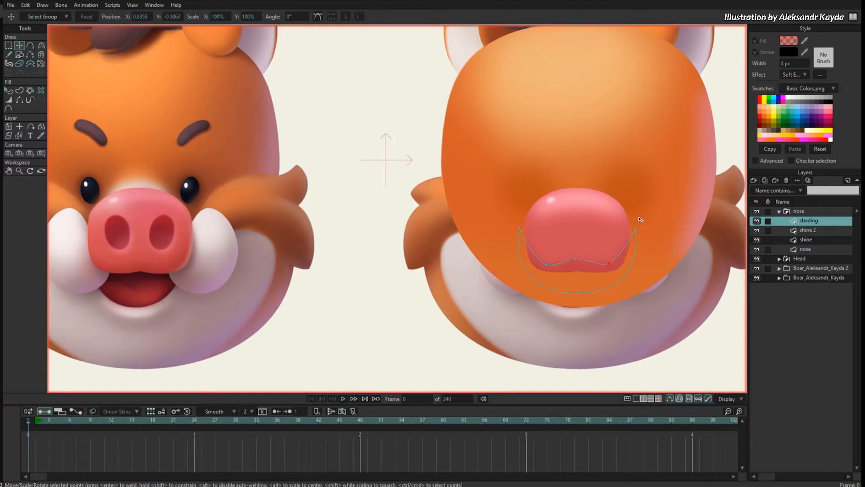
Change the blend mode of the shading layer to Multiply.
right_click(801, 221)
mouse_move(812, 236)
left_click(728, 364)
right_click(797, 222)
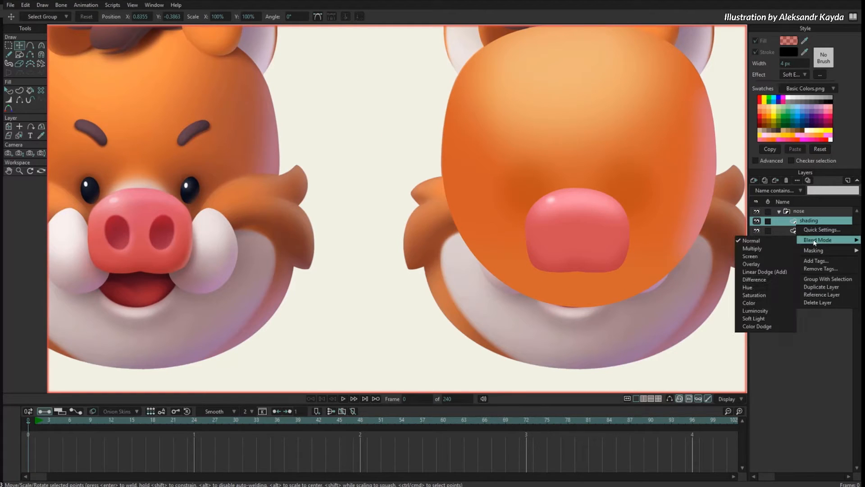
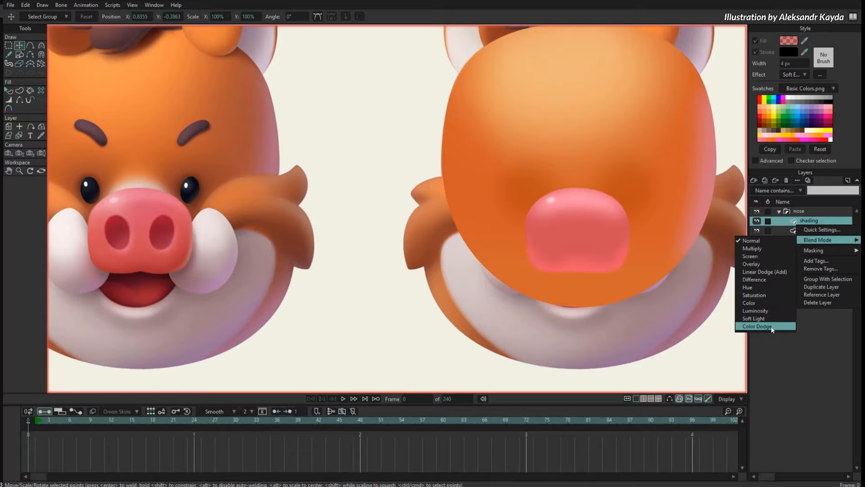
left_click(770, 248)
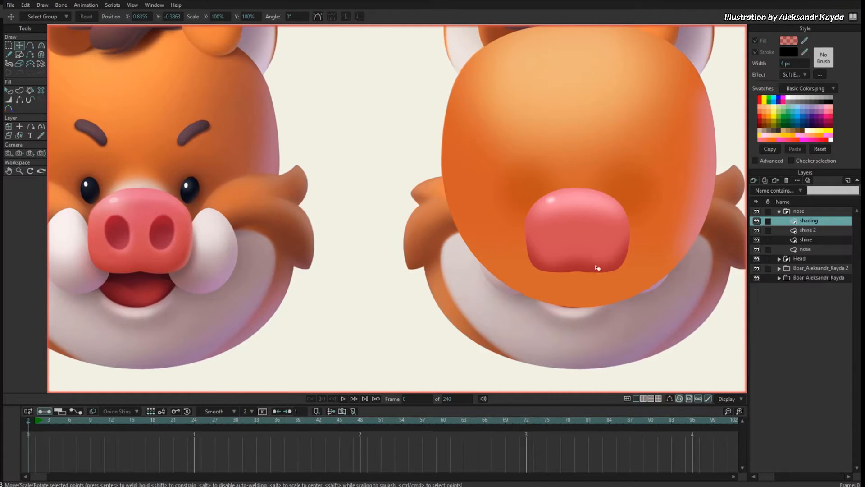
Lower the alpha of the shading shape's fill color to 40%.
key("q")
left_click(637, 249)
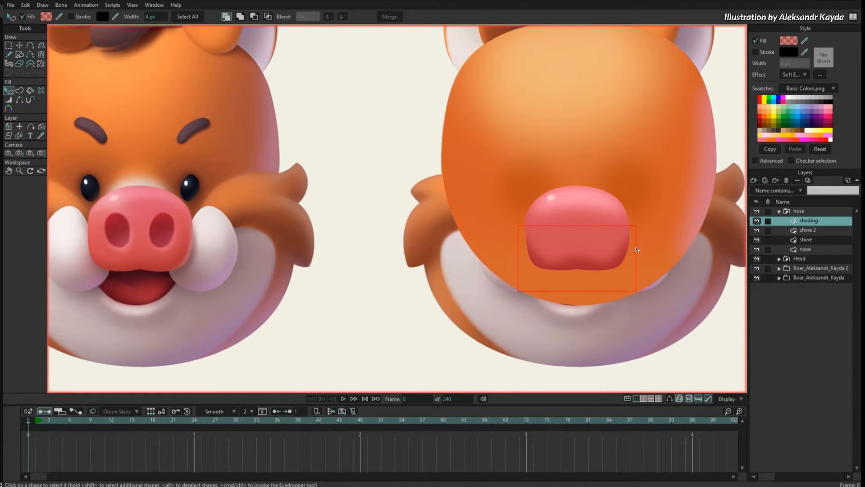
left_click(793, 42)
left_click_drag(450, 301, 451, 315)
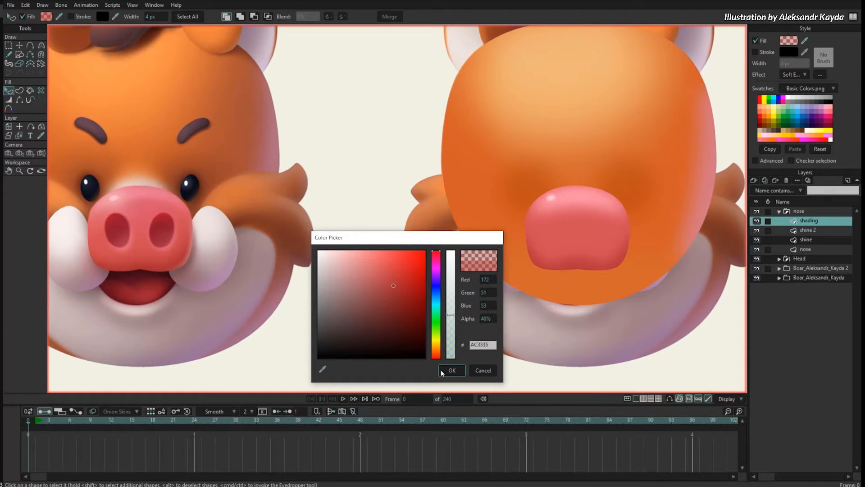
left_click(451, 370)
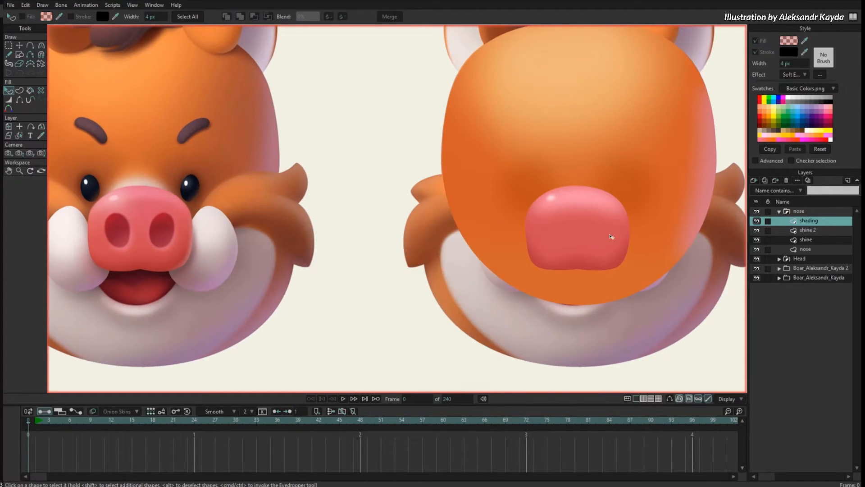
Fine-tune the points along the shading's inner edge above the nose's lower contour.
key("t")
left_click_drag(676, 224, 656, 209)
key("ctrl+h")
left_click_drag(569, 253, 568, 248)
left_click(598, 247)
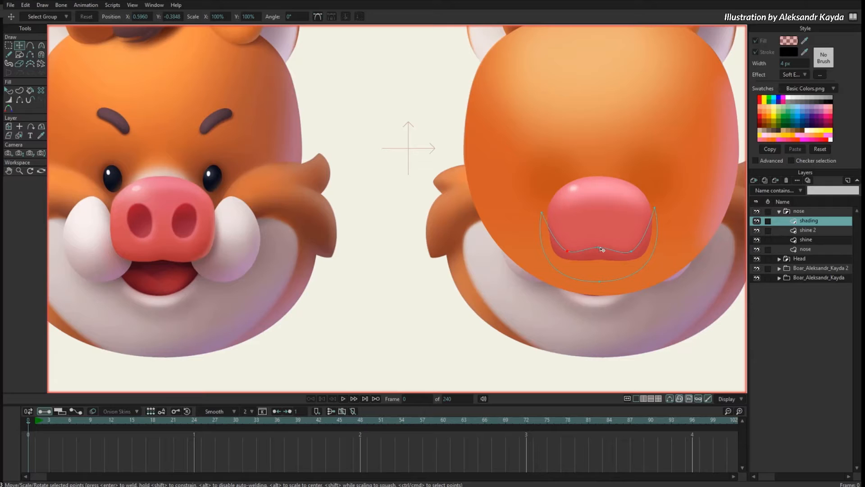
left_click(632, 251)
left_click_drag(657, 177, 658, 181)
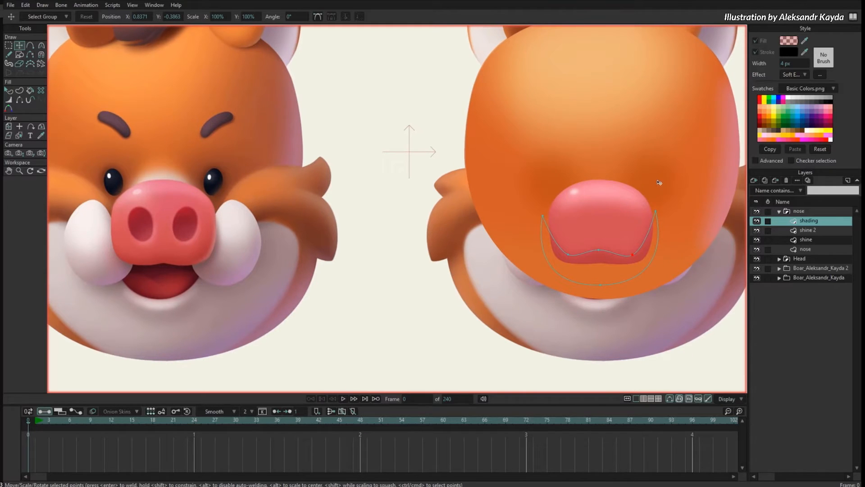
On the shine layer, add a white soft-edged oval over the left nostril area, using the existing shine's style.
left_click(814, 232)
key("g")
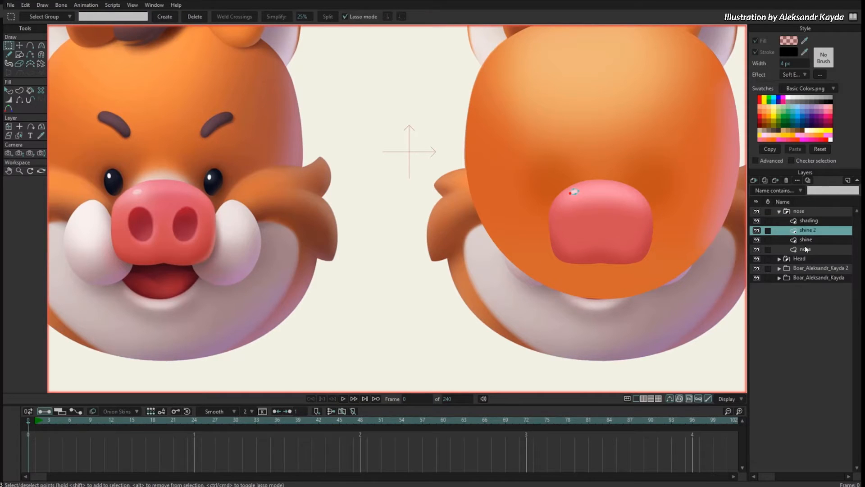
left_click(781, 237)
key("q")
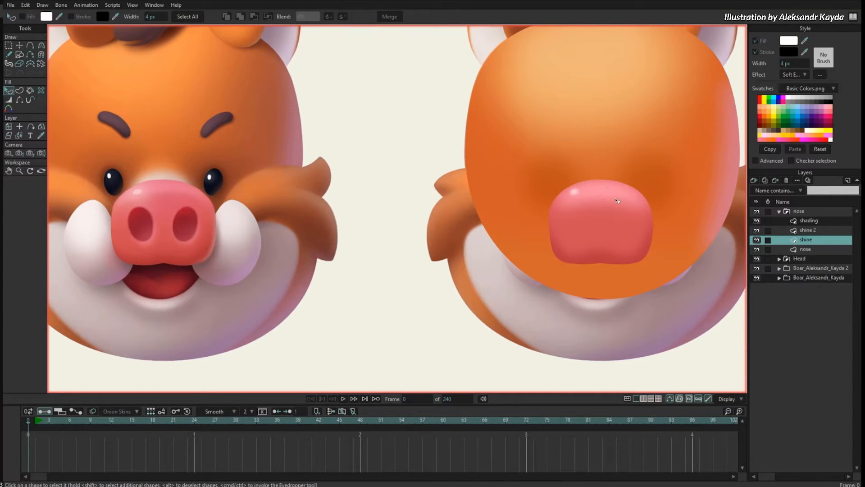
left_click(603, 204)
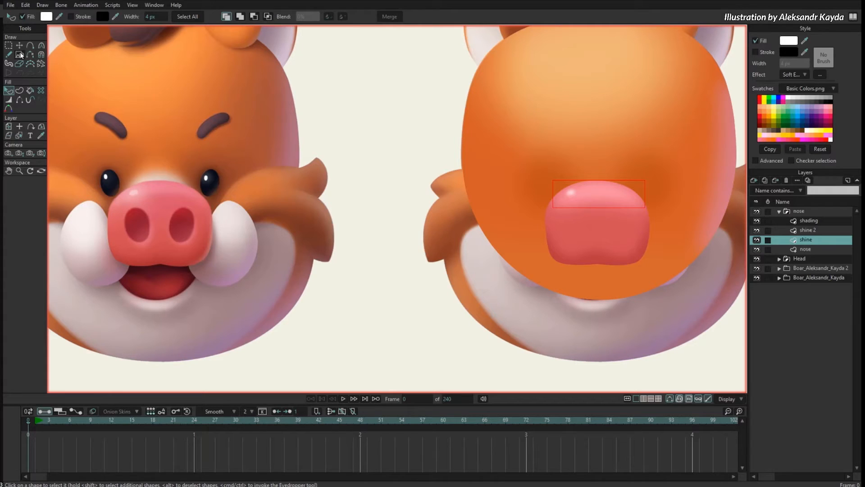
left_click(23, 57)
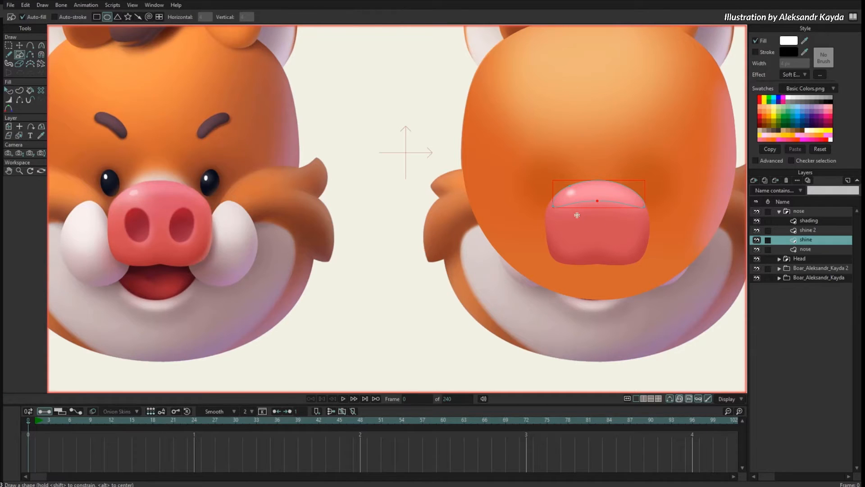
mouse_move(575, 212)
left_mouse_down()
mouse_move(600, 241)
mouse_move(581, 209)
mouse_move(571, 226)
mouse_move(599, 223)
left_mouse_up()
key("t")
mouse_move(589, 242)
left_mouse_down()
mouse_move(651, 263)
mouse_move(605, 221)
left_mouse_up()
Duplicate the oval over the right nostril area and raise the lower edge of the left one.
key("Tab")
key("ctrl+c")
key("ctrl+v")
key("Return")
left_click_drag(617, 240, 621, 209)
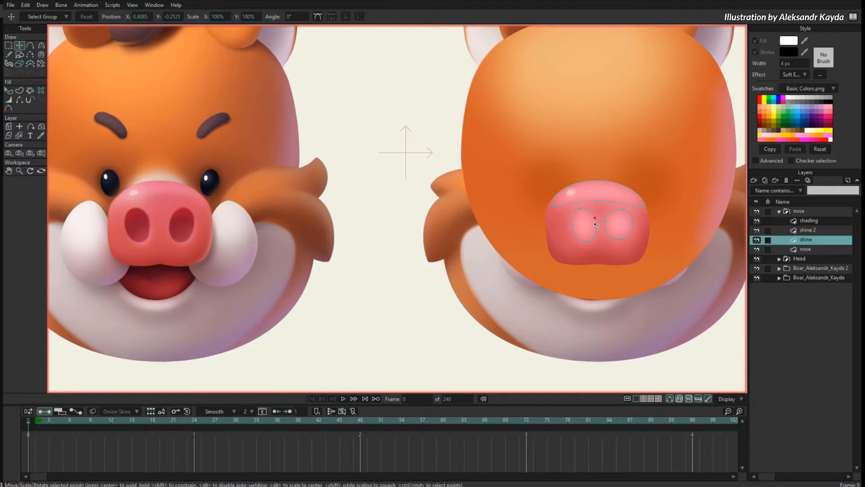
left_click_drag(589, 241, 584, 236)
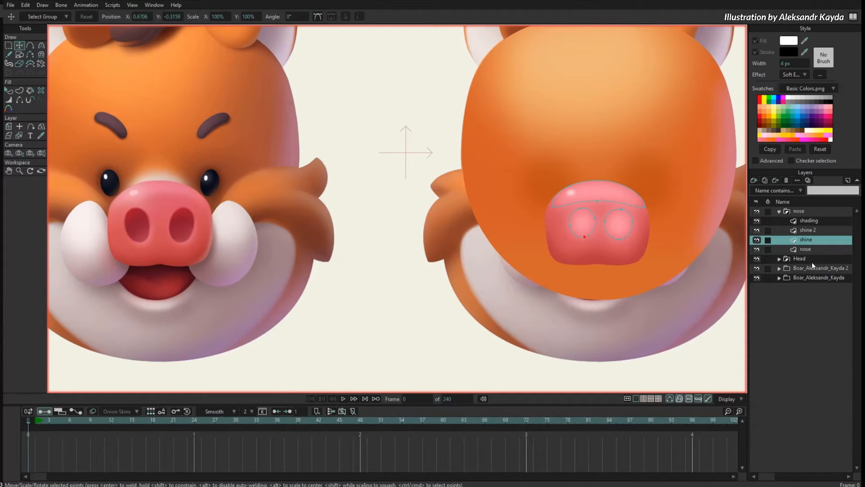
Hide the nose and Head groups and reshape the shine layer's left oval to follow the reference's left nostril.
left_click(757, 212)
left_click(757, 259)
left_click_drag(643, 243, 464, 237)
scroll(681, 182, "up", 5)
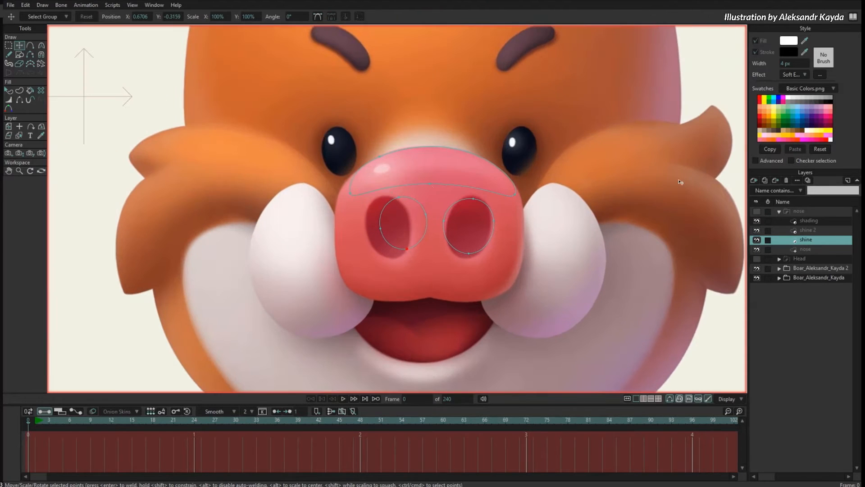
left_click_drag(399, 197, 399, 258)
left_click_drag(414, 220, 411, 216)
left_click_drag(399, 257, 401, 259)
Reshape the right shine oval to follow the reference's right nostril, and restore the nose and Head groups' visibility.
left_click_drag(469, 254, 468, 264)
left_click_drag(448, 232, 456, 235)
left_click_drag(481, 205, 495, 223)
left_click_drag(478, 266, 479, 265)
scroll(586, 197, "down", 5)
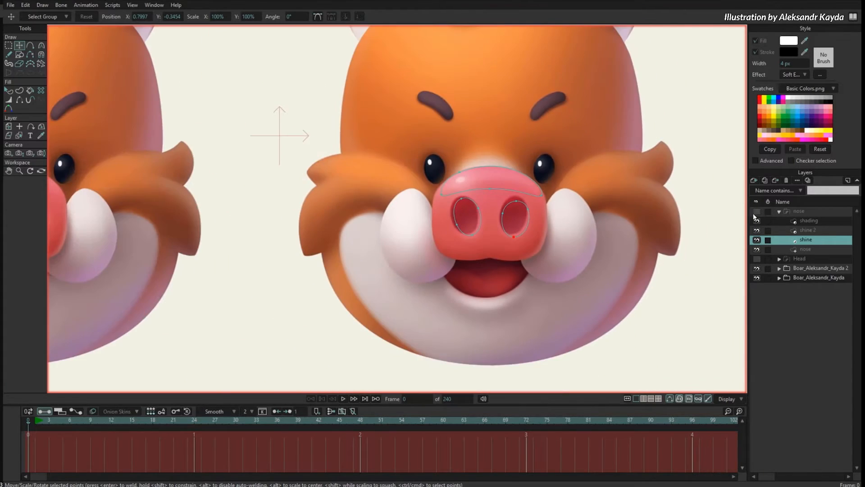
left_click(757, 211)
left_click_drag(593, 206, 598, 215)
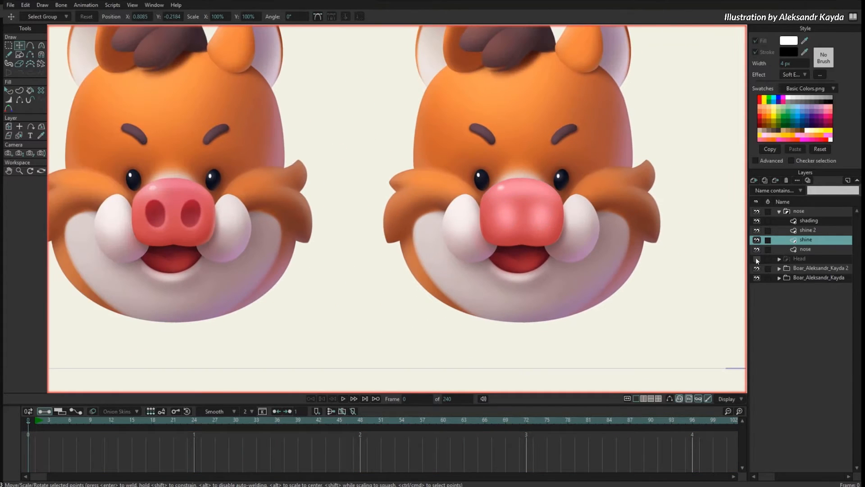
left_click(756, 258)
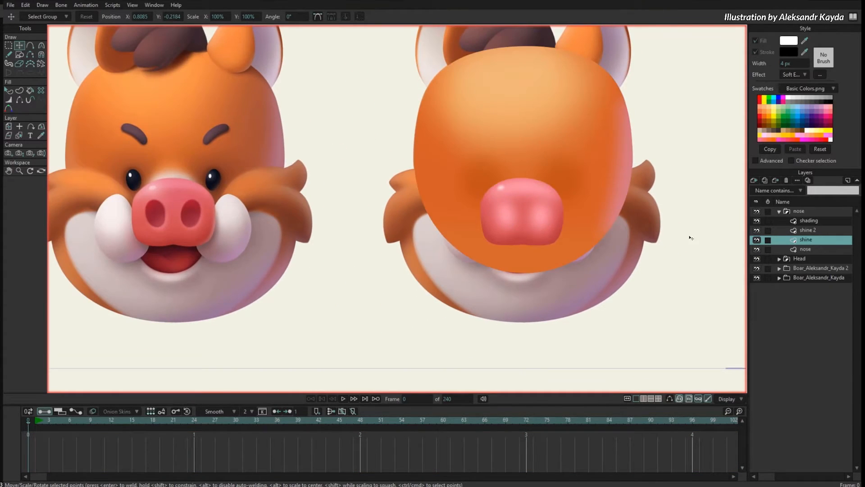
scroll(566, 278, "down", 2)
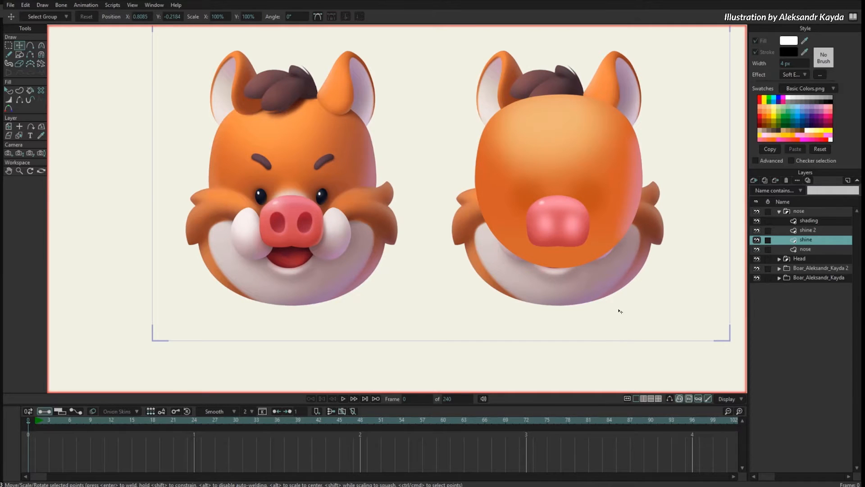
scroll(626, 234, "up", 4)
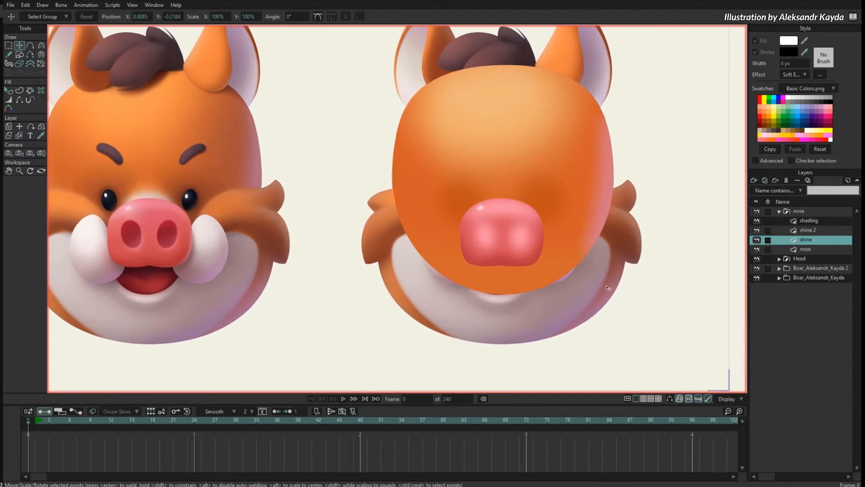
Add a vector layer named "holes" above the shading layer in the nose group.
left_click(782, 220)
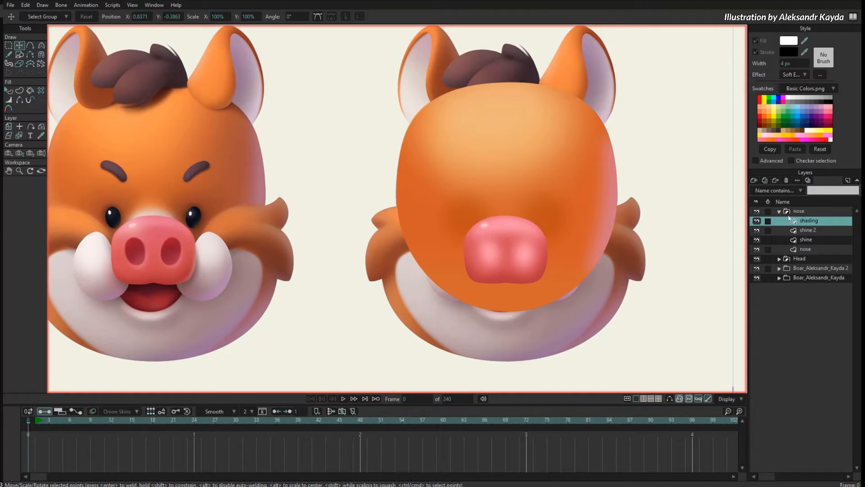
left_click(756, 181)
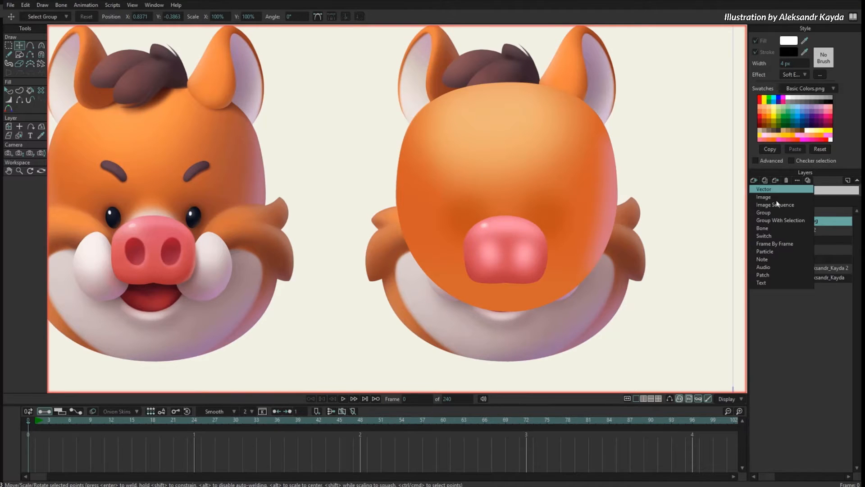
left_click(766, 189)
double_click(804, 222)
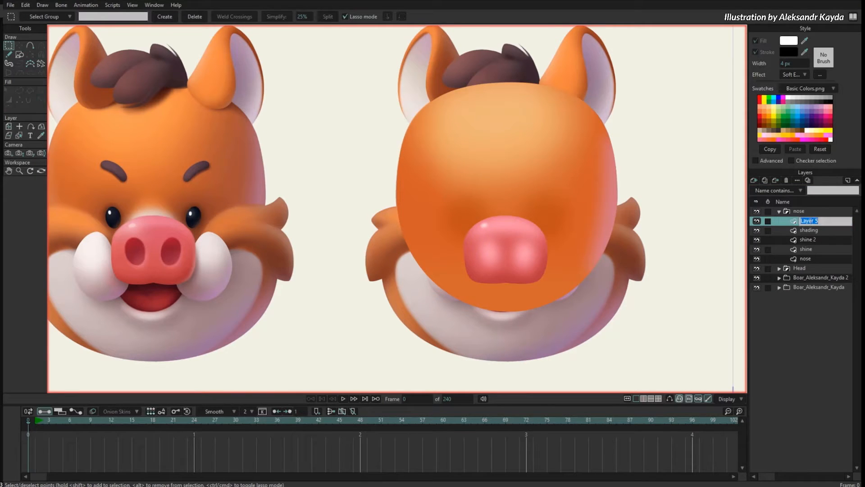
type("hle")
type("es")
key("Return")
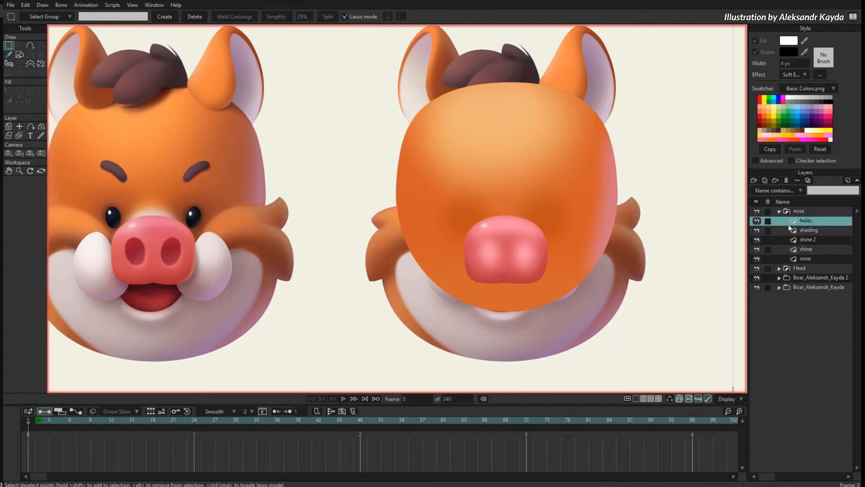
With the nose and Head groups hidden and the style reset, draw an oval over the reference's left nostril.
left_click(757, 212)
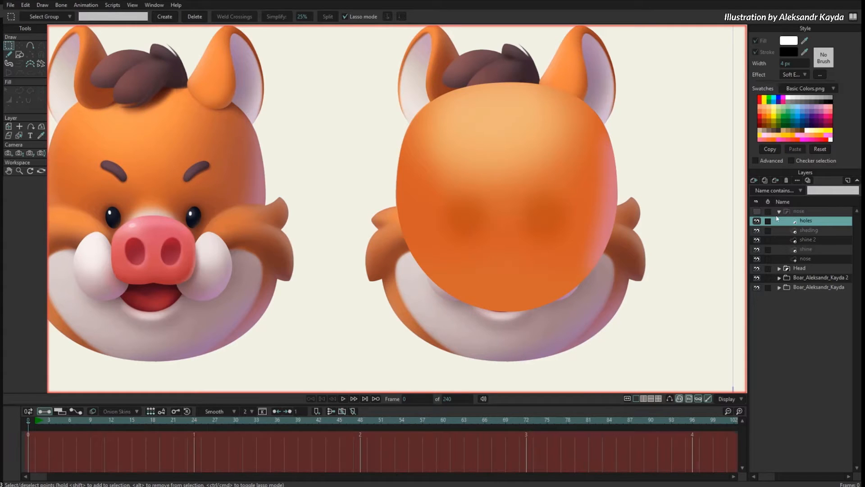
left_click(757, 268)
scroll(550, 263, "up", 8)
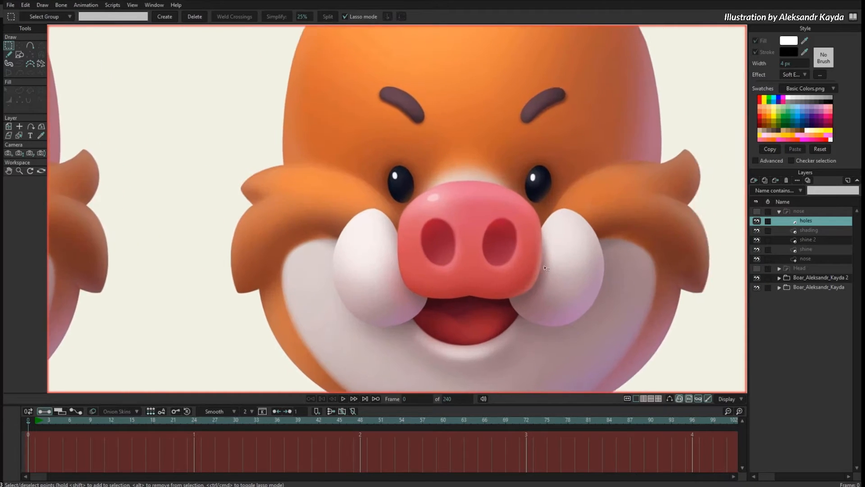
key("s")
scroll(519, 216, "up", 2)
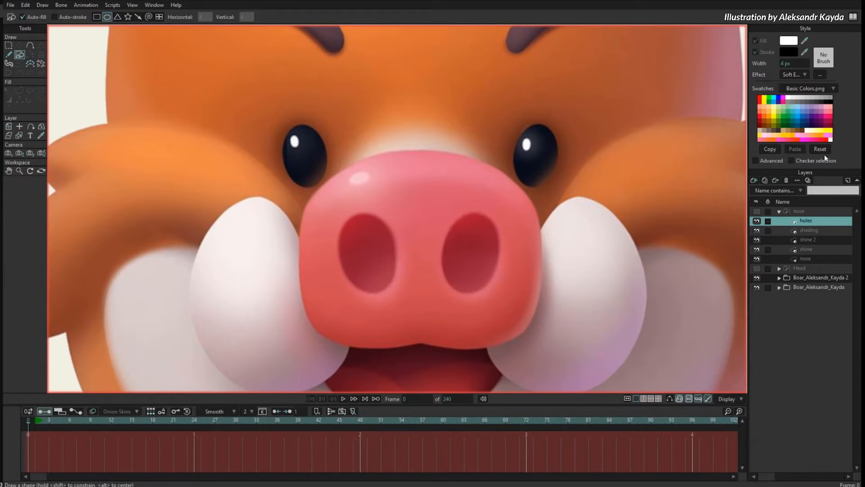
left_click(821, 148)
scroll(348, 230, "up", 1)
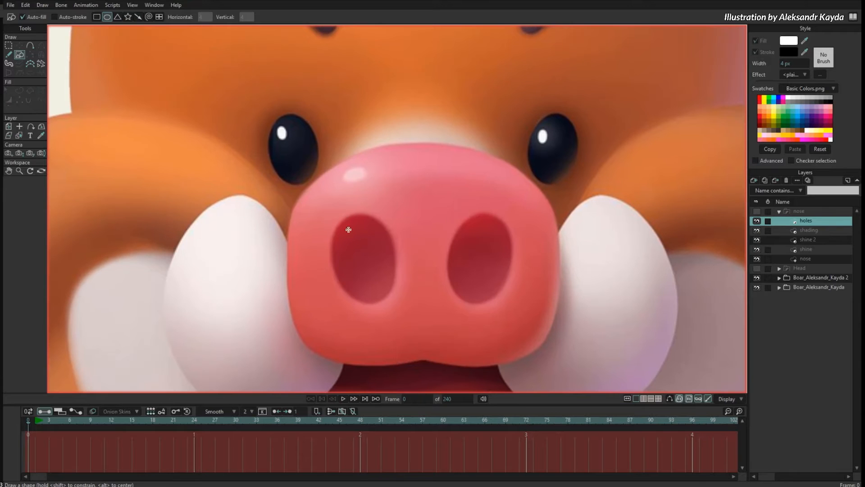
left_click_drag(349, 229, 381, 284)
key("t")
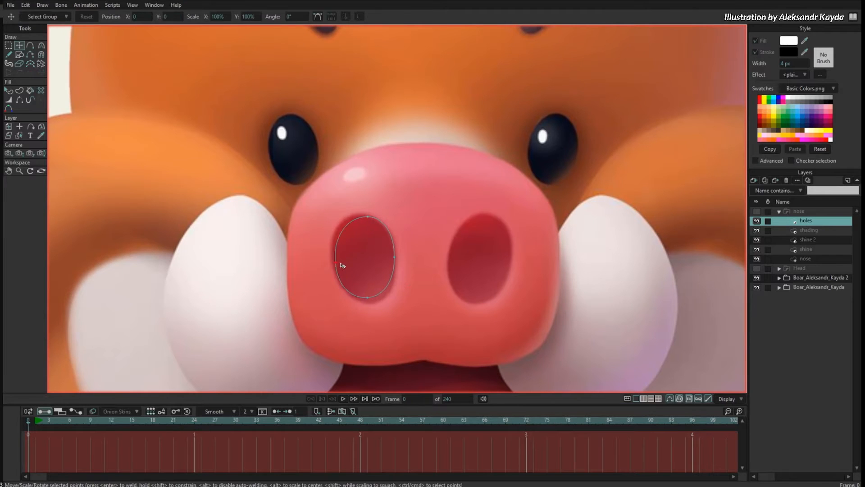
Adjust the new oval's points so its outline follows the edge of the left nostril.
left_click_drag(341, 263, 339, 266)
left_click_drag(372, 218, 361, 214)
left_click_drag(374, 294, 378, 297)
left_click_drag(396, 258, 399, 260)
left_click_drag(376, 295, 374, 294)
left_click_drag(356, 211, 367, 218)
key("ctrl+a")
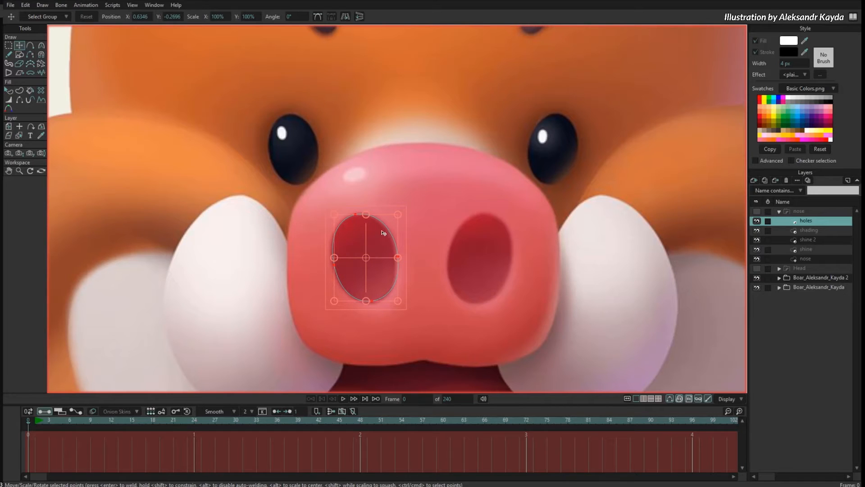
left_click(360, 216)
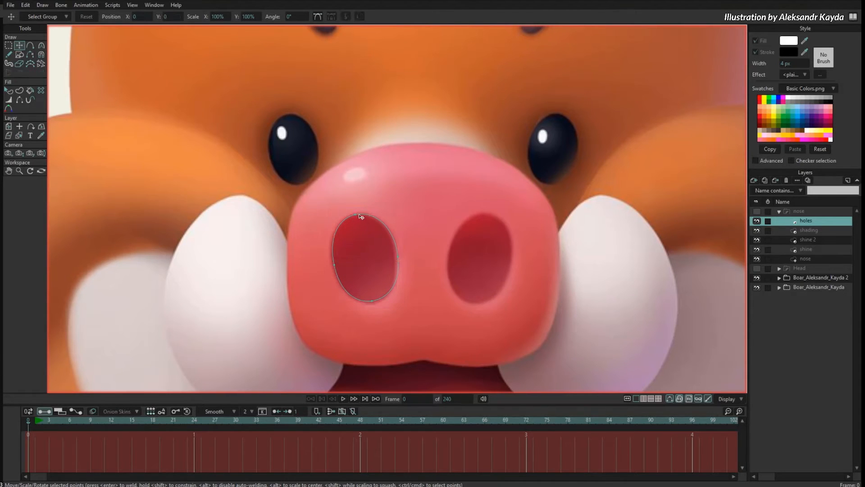
left_click_drag(360, 215, 362, 217)
mouse_move(401, 259)
left_mouse_down()
mouse_move(400, 251)
mouse_move(400, 260)
left_mouse_up()
Duplicate the nostril oval, place the copy over the right nostril and flip it horizontally.
key("ctrl+a")
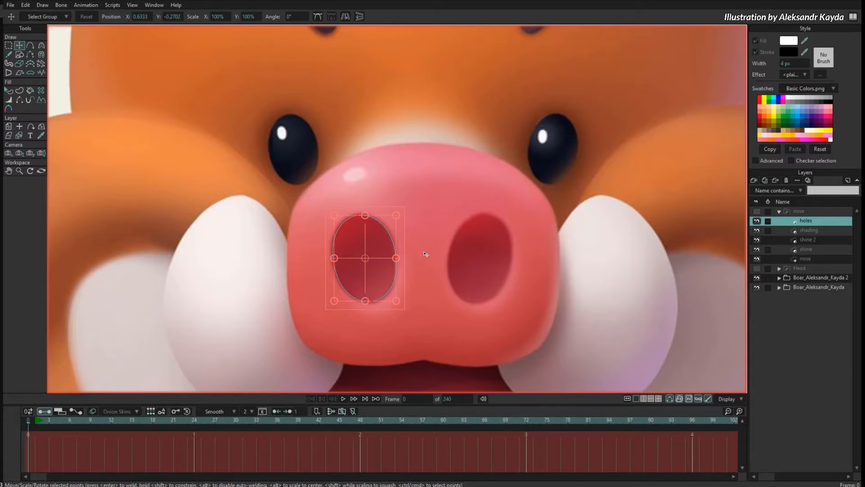
key("ctrl+c")
key("ctrl+v")
left_click_drag(359, 245, 499, 257)
left_click(348, 18)
left_click(450, 257)
left_click(489, 220)
scroll(527, 195, "down", 1)
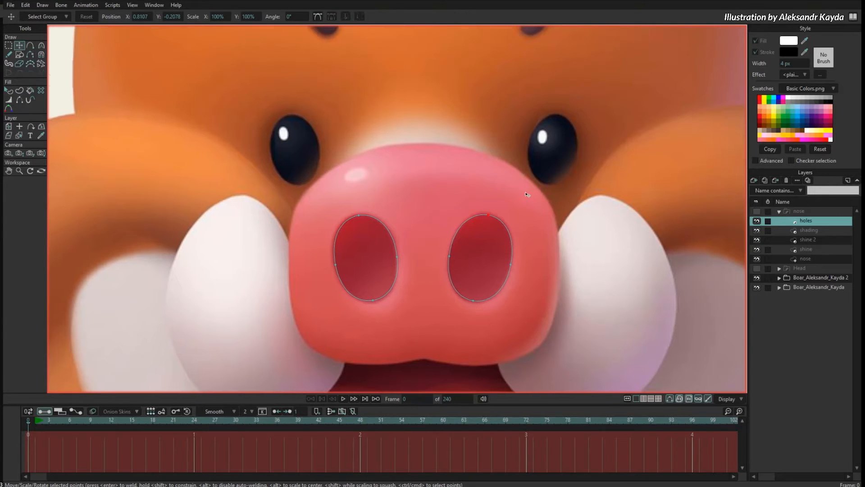
Fill both nostril ovals with dark red sampled from the reference's nostril, and make the nose and Head groups visible again.
scroll(528, 195, "down", 2)
key("q")
left_click(415, 259)
left_click(496, 247, "shift")
left_click(758, 212)
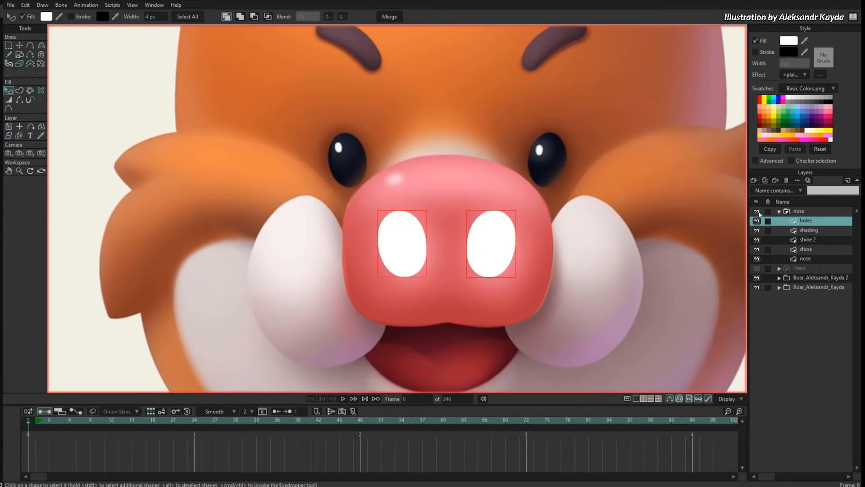
scroll(606, 212, "down", 6)
left_click_drag(629, 144, 733, 146)
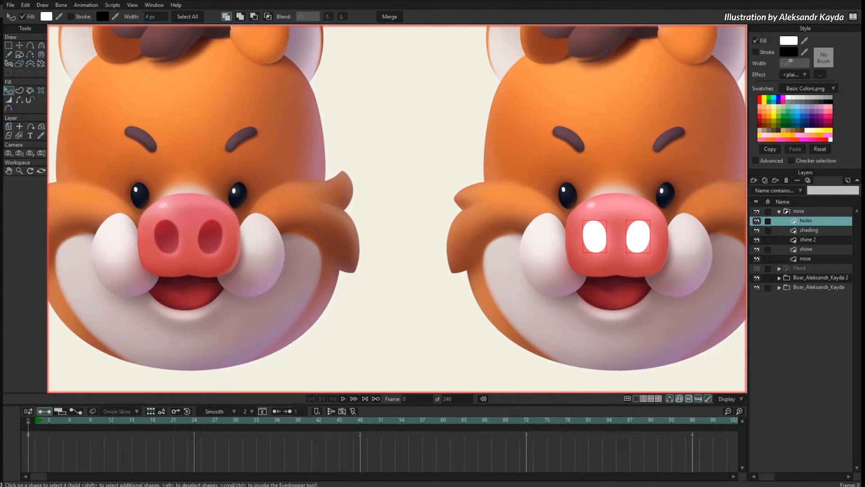
left_click_drag(806, 43, 214, 235)
left_click(257, 310)
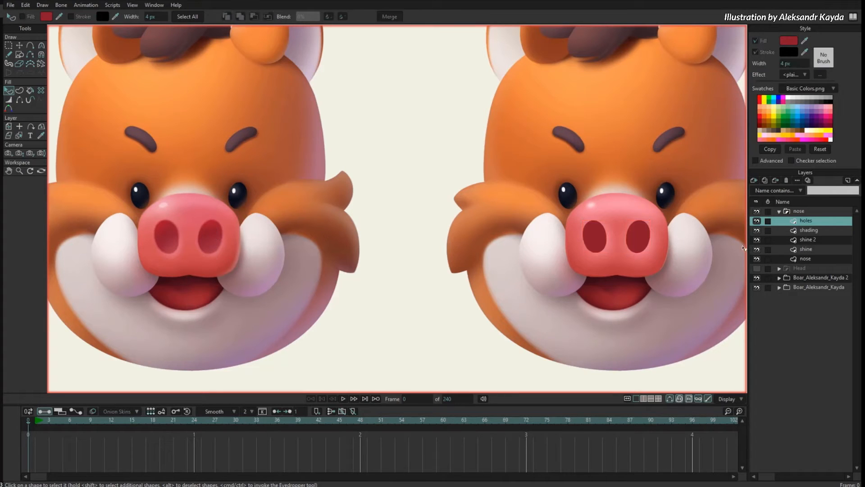
left_click(757, 269)
left_click_drag(694, 285, 669, 305)
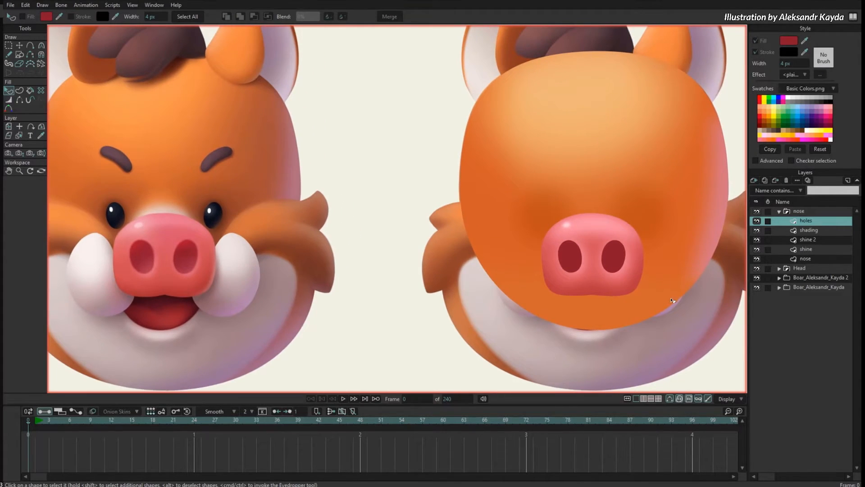
On the shine layer, adjust the highlight oval around the right nostril.
left_click(809, 240)
key("g")
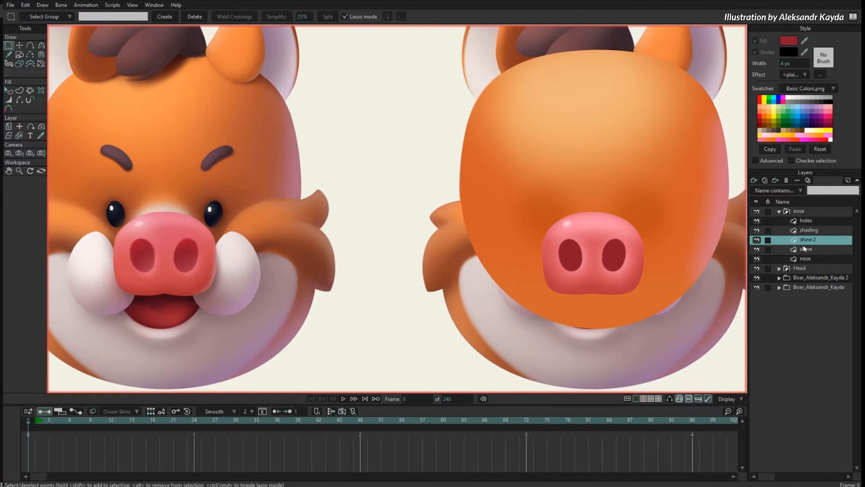
left_click(812, 249)
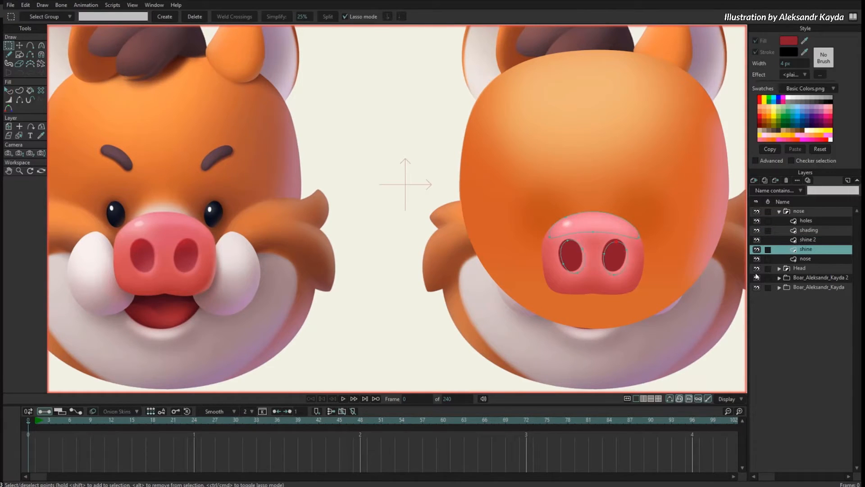
key("t")
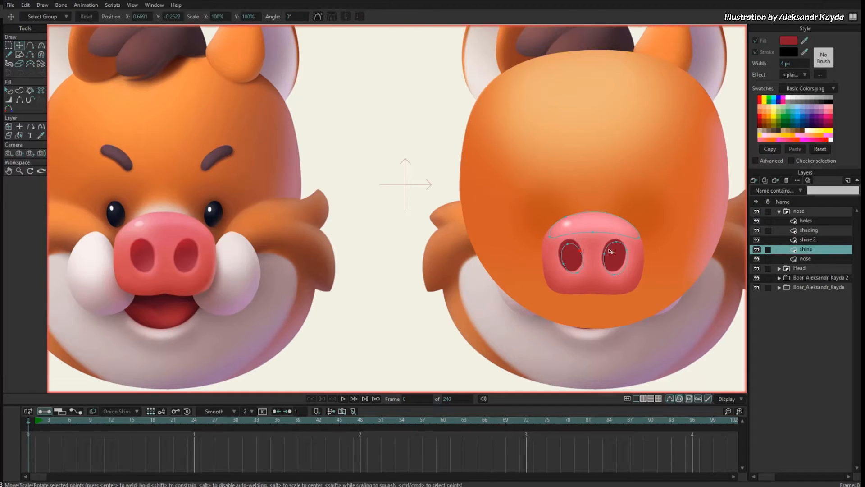
left_click_drag(623, 247, 629, 267)
Put the holes layer into a new group and add a vector layer above it inside that group.
left_click(800, 222)
scroll(151, 249, "up", 3)
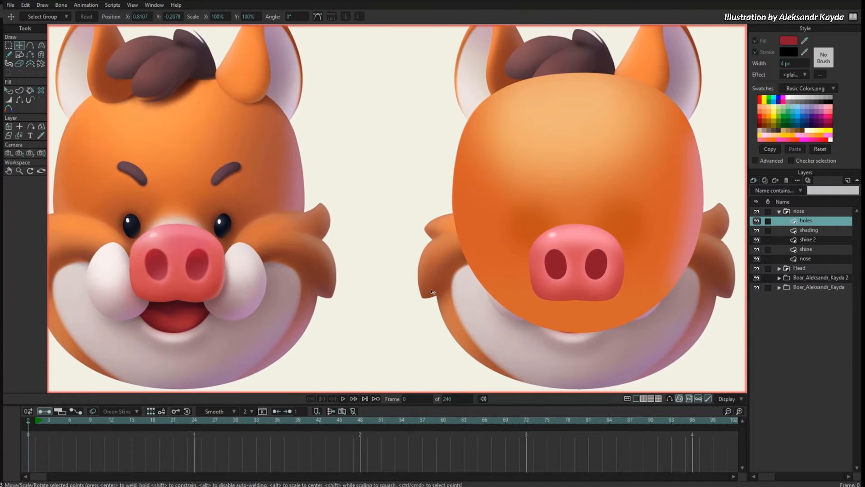
left_click(754, 182)
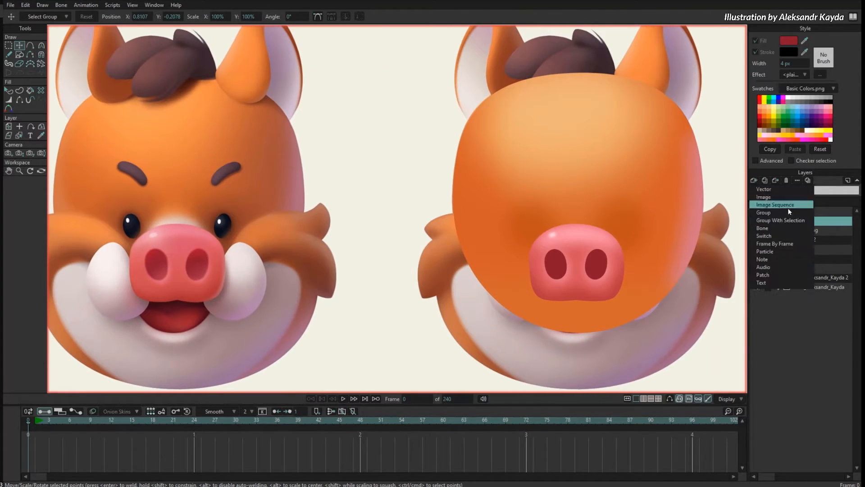
left_click(795, 220)
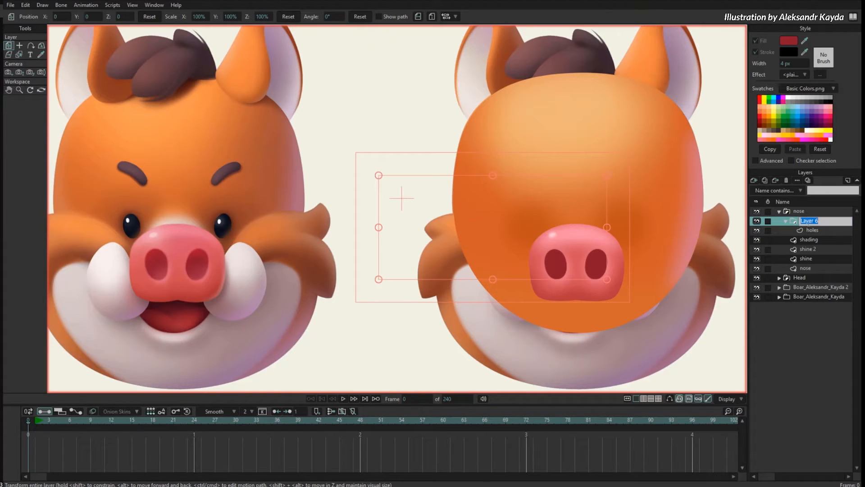
left_click(808, 227)
left_click(754, 180)
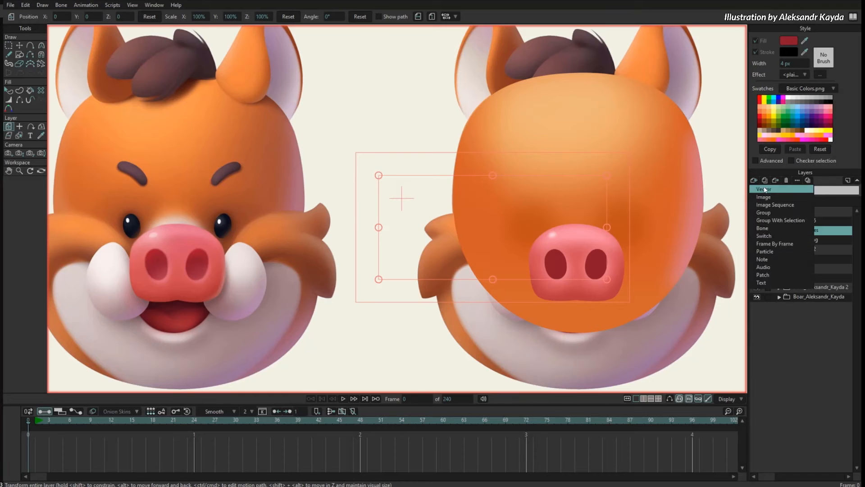
left_click(766, 191)
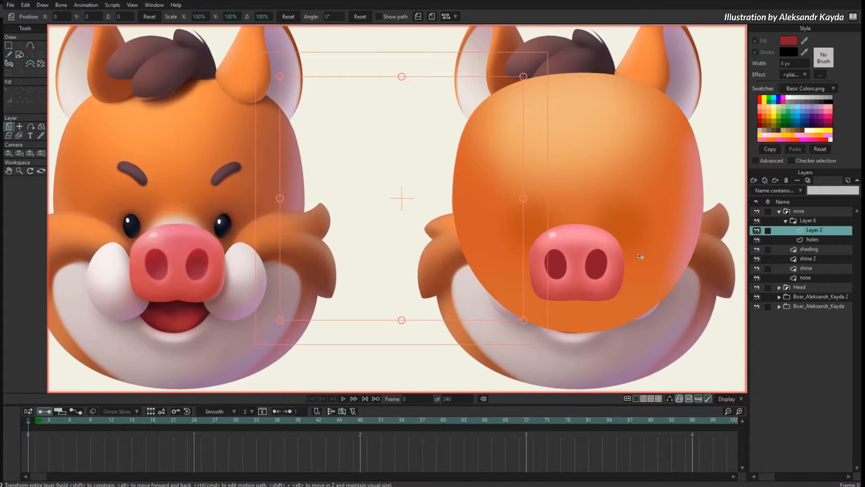
Draw an oval over the lower part of the right nostril and fill it with lighter red sampled from the reference's nostril.
left_click_drag(641, 257, 628, 258)
scroll(628, 246, "up", 1)
key("s")
mouse_move(577, 271)
left_mouse_down()
mouse_move(603, 298)
mouse_move(592, 278)
left_mouse_up()
key("t")
key("q")
left_click(588, 279)
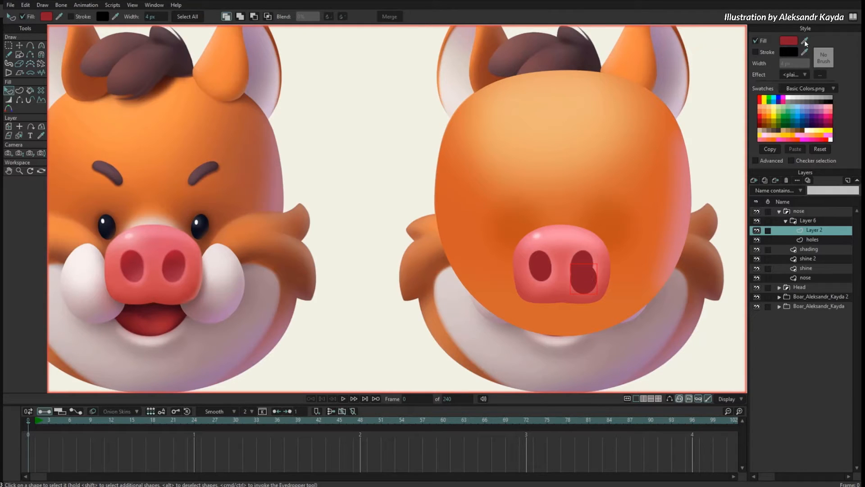
left_click(805, 41)
left_click(181, 275)
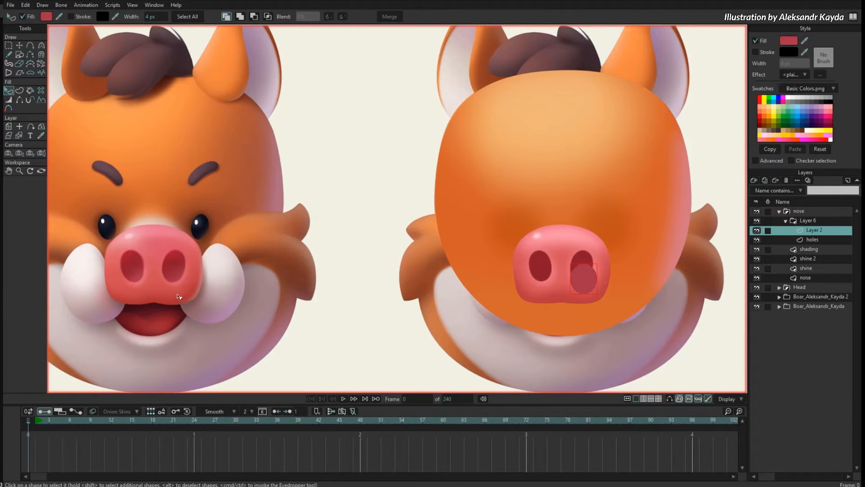
Apply a Soft Edge effect with a 12 px blur radius to the lighter red oval.
left_click(795, 74)
left_click(801, 106)
mouse_move(479, 230)
left_mouse_down()
mouse_move(496, 231)
mouse_move(470, 235)
left_mouse_up()
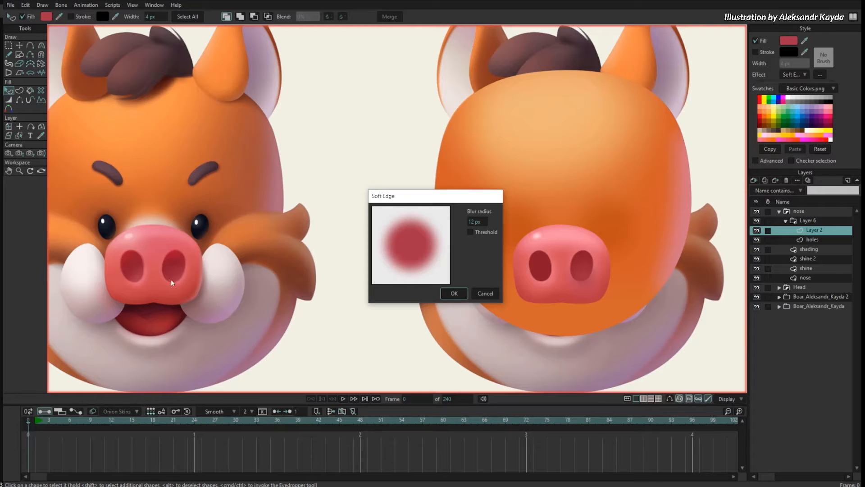
left_click(454, 293)
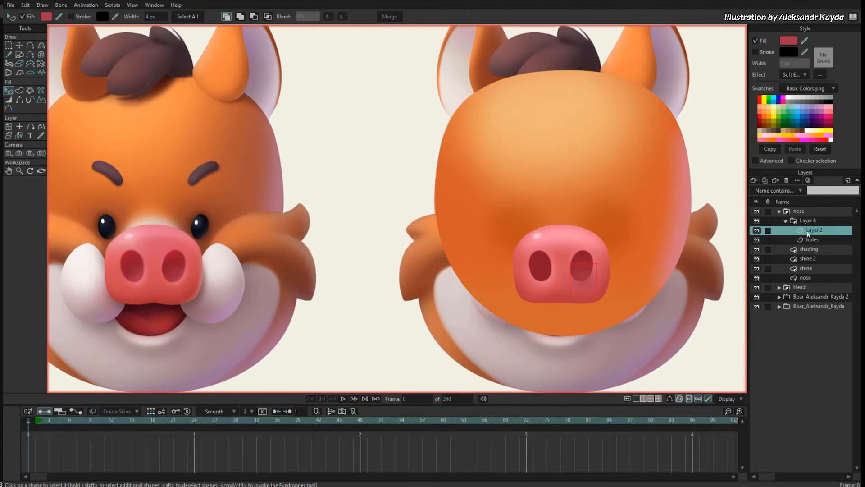
Set the blend mode of the lighter oval's layer to Screen.
right_click(800, 230)
mouse_move(811, 244)
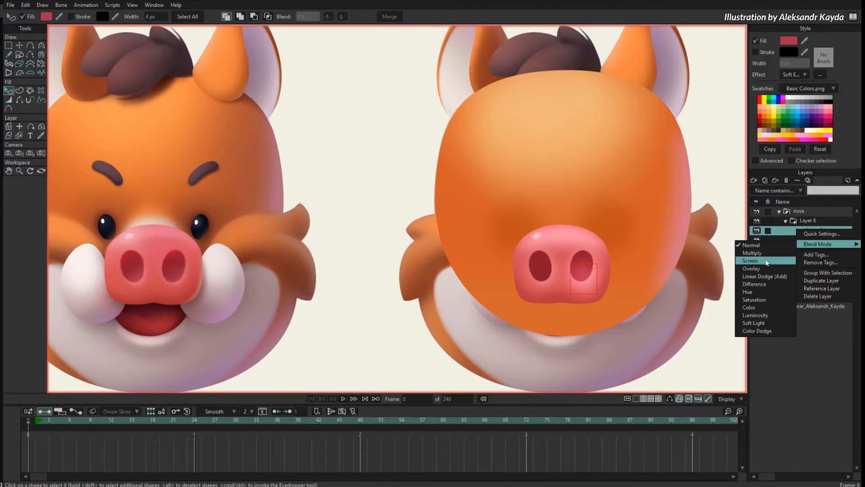
left_click(767, 262)
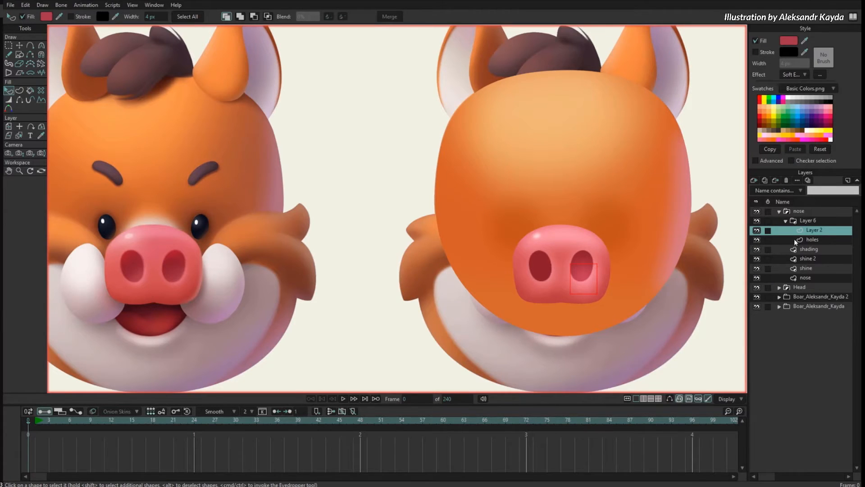
Move the lighter red oval slightly to sit over the lower part of the right nostril.
scroll(595, 274, "up", 3)
key("t")
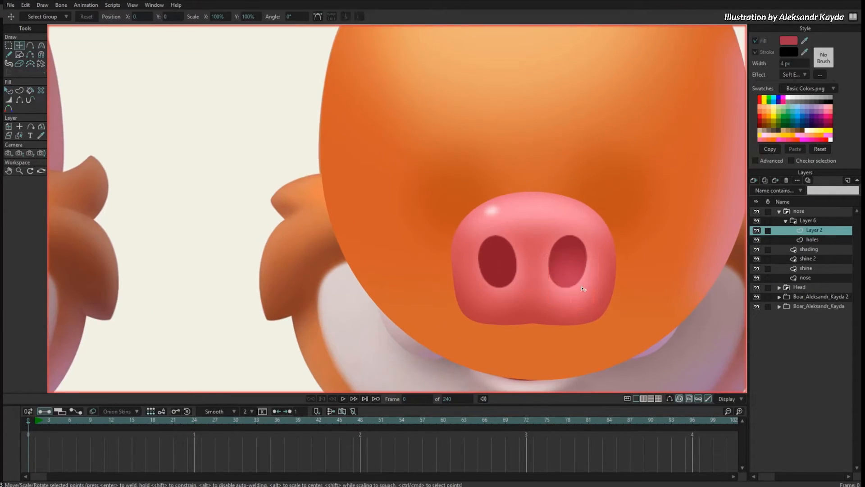
key("ctrl+h")
mouse_move(572, 260)
left_mouse_down()
mouse_move(575, 271)
mouse_move(572, 259)
mouse_move(595, 276)
mouse_move(573, 255)
left_mouse_up()
key("ctrl+a")
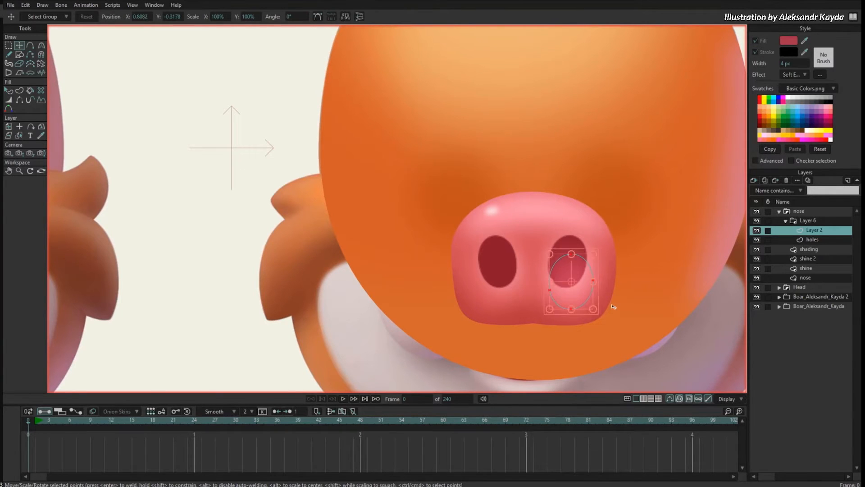
mouse_move(621, 311)
left_mouse_down()
mouse_move(524, 360)
mouse_move(623, 315)
left_mouse_up()
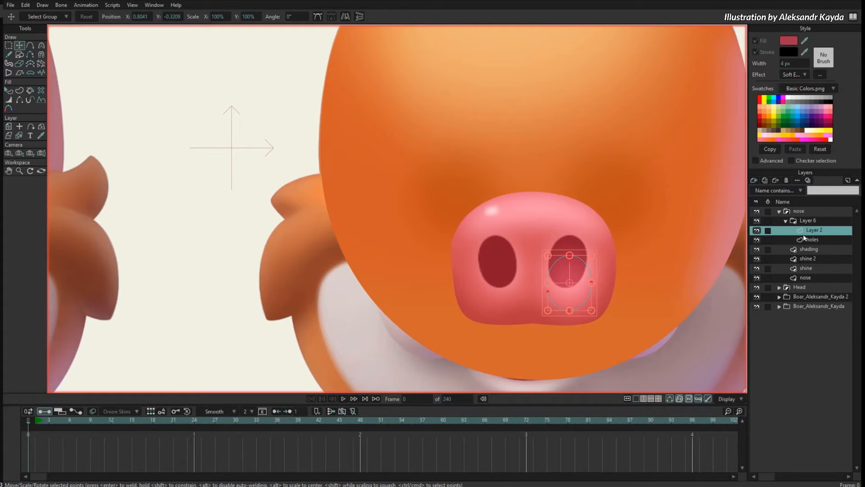
Turn on masking for the group that holds the nostril holes and the lighter oval.
left_click(810, 221)
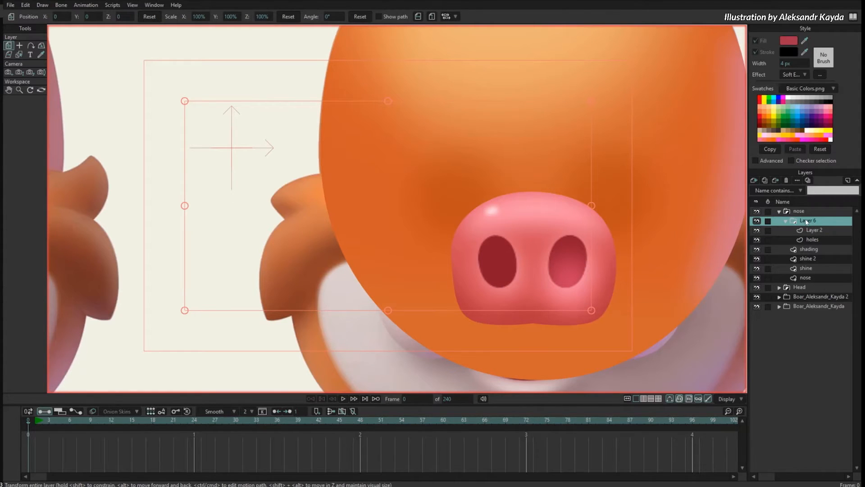
right_click(810, 222)
mouse_move(825, 266)
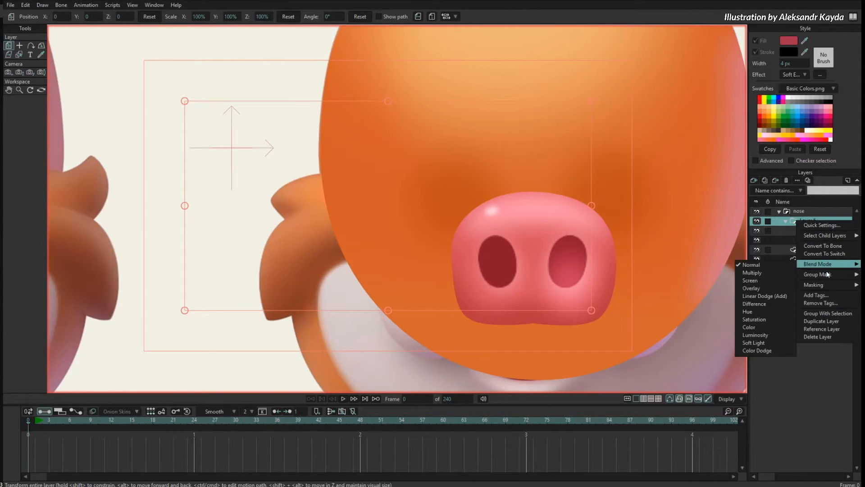
left_click(774, 284)
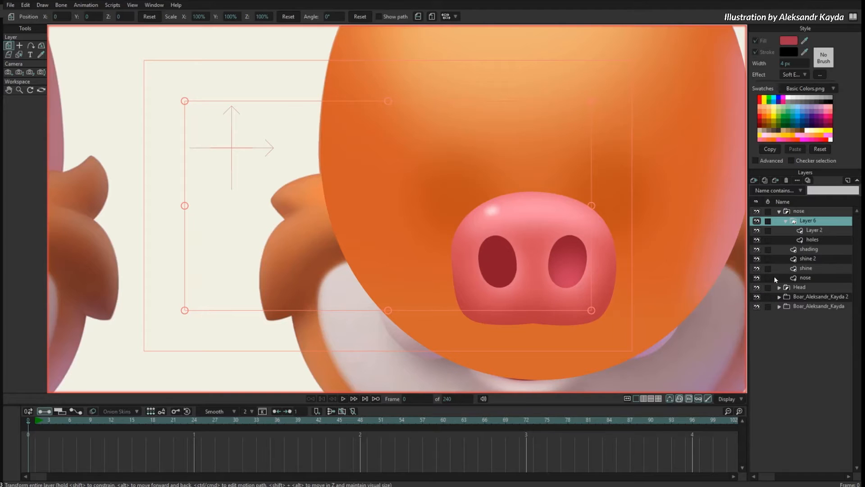
Refine the shape and placement of the lighter oval over the right nostril's lower half.
left_click(807, 230)
key("t")
left_click_drag(575, 257, 574, 250)
left_click_drag(550, 289, 552, 296)
left_click_drag(574, 250, 594, 279)
Duplicate the lighter oval and place the copy over the lower part of the left nostril.
key("ctrl+a")
key("ctrl+c")
key("ctrl+v")
left_click_drag(654, 287, 590, 291)
mouse_move(503, 312)
left_mouse_down()
mouse_move(527, 277)
mouse_move(586, 267)
left_mouse_up()
scroll(664, 216, "down", 3)
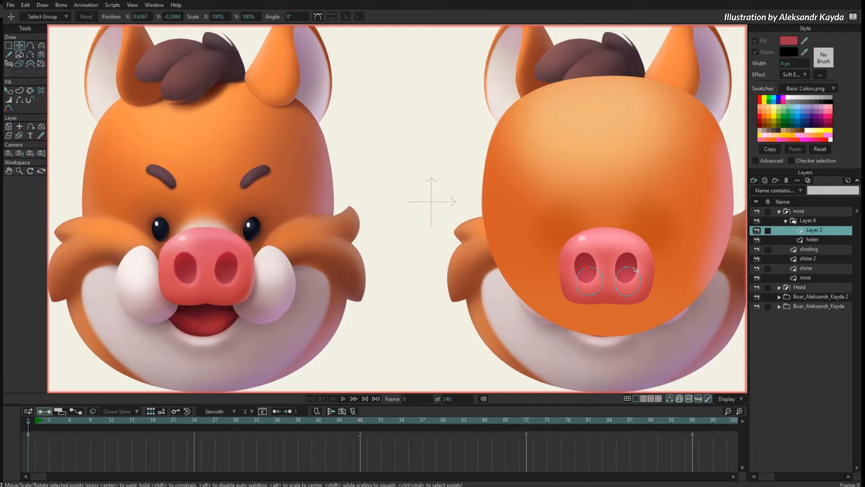
Duplicate both lighter ovals and place the copies over the upper parts of the nostrils.
key("g")
mouse_move(639, 253)
left_mouse_down()
mouse_move(643, 268)
mouse_move(641, 256)
mouse_move(670, 261)
mouse_move(656, 251)
left_mouse_up()
key("Tab")
key("ctrl+c")
key("ctrl+v")
key("t")
scroll(657, 251, "up", 2)
Recolor the upper nostril ovals with the more saturated red B60728.
key("q")
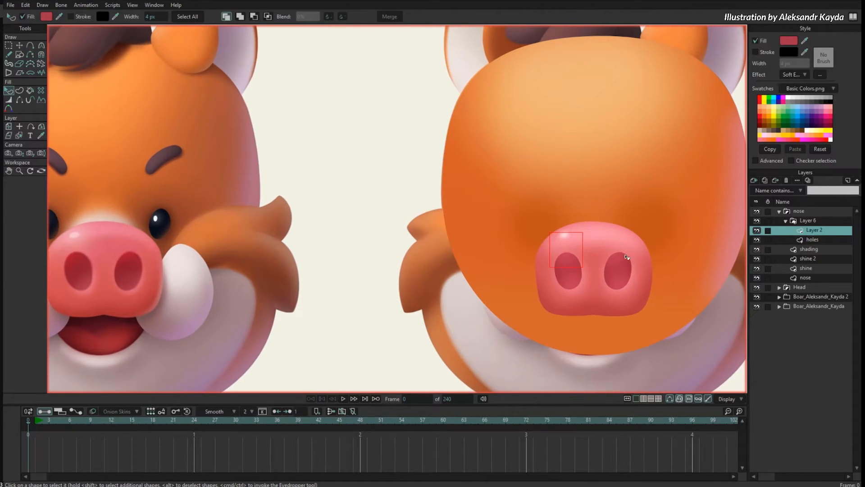
left_click(792, 43)
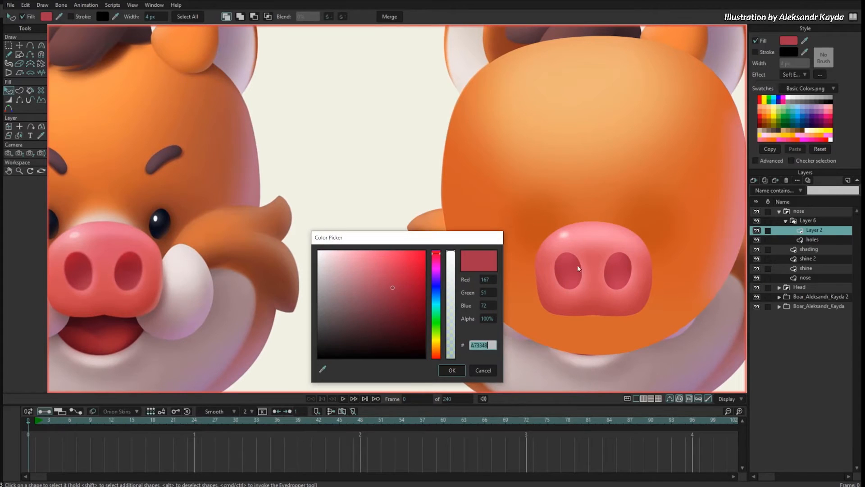
left_click(408, 271)
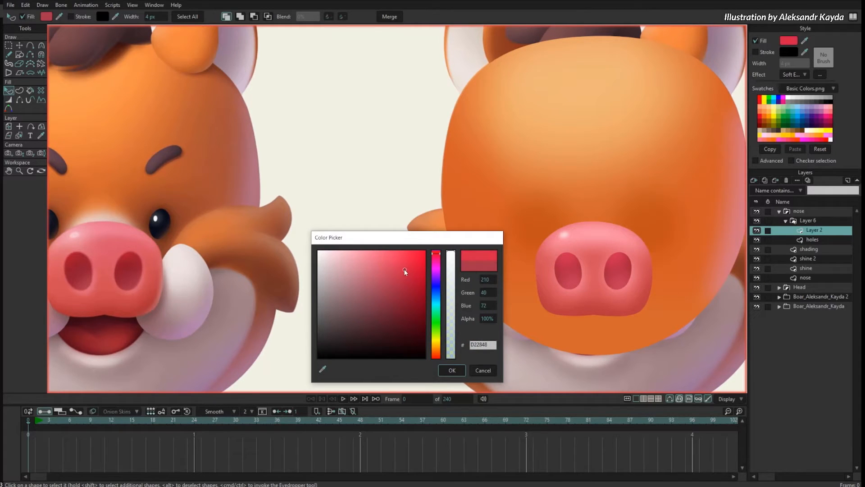
left_click_drag(404, 271, 422, 283)
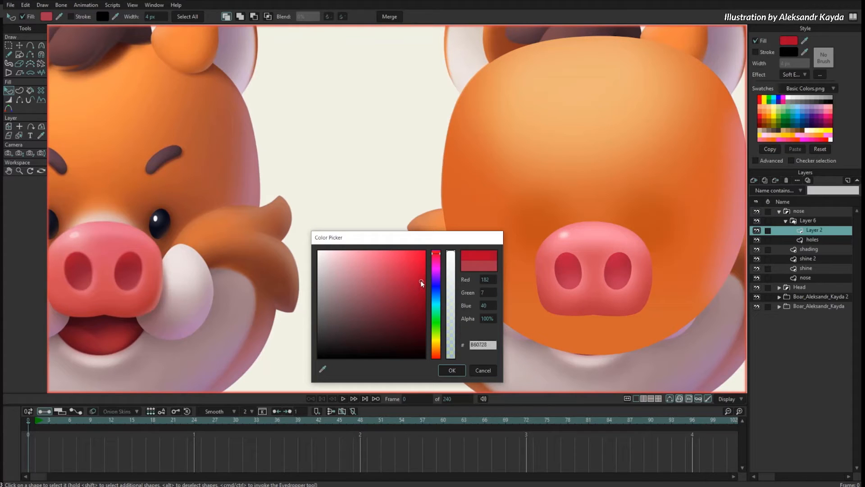
left_click(452, 370)
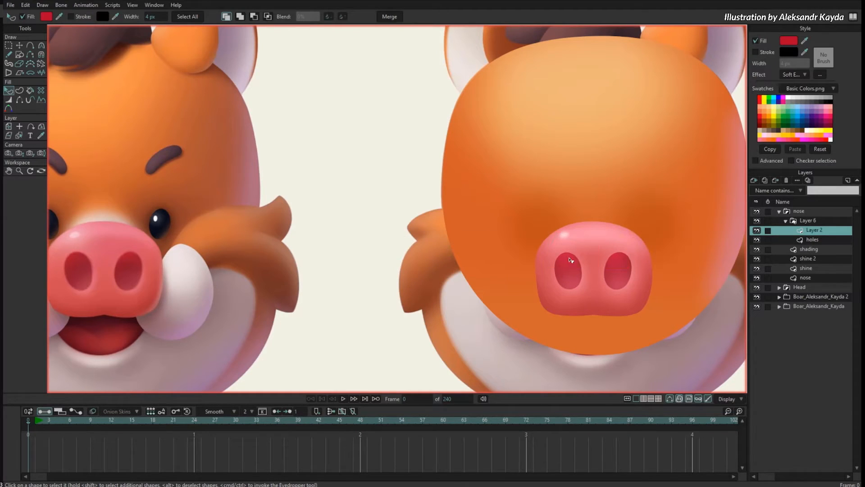
Nudge the two upper ovals so their red tint covers only the top of each nostril.
key("t")
left_click_drag(553, 259, 548, 266)
left_click_drag(582, 244, 578, 244)
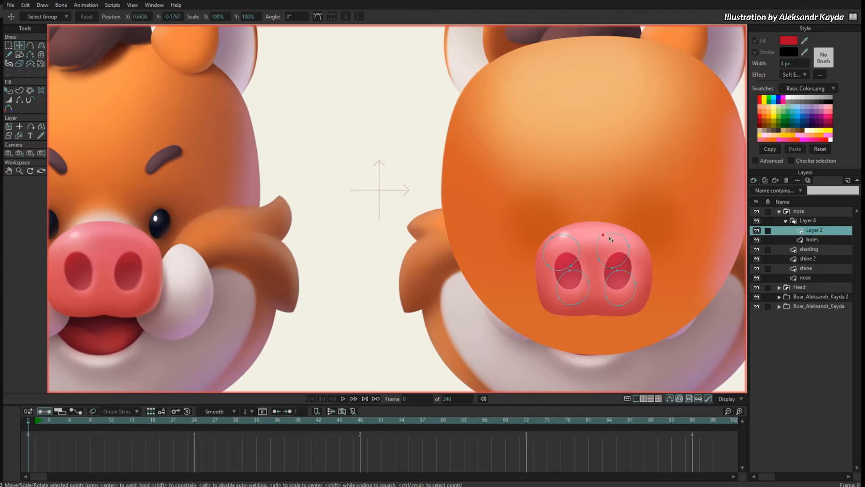
left_click(614, 266)
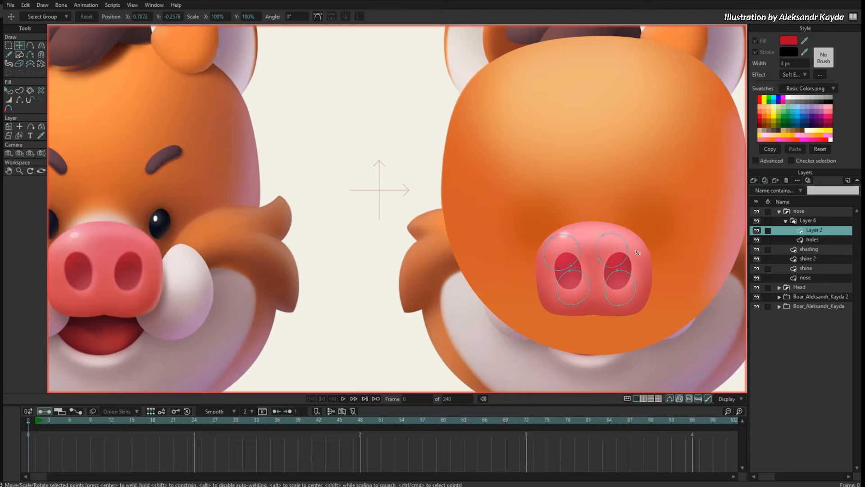
Rename the nostril group as holes and collapse it in the layer list.
left_click(812, 220)
double_click(815, 222)
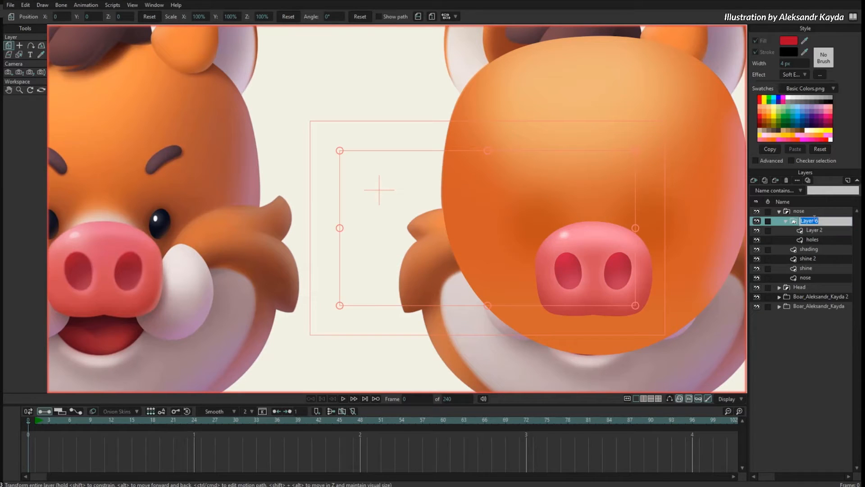
type("holes")
key("Return")
left_click(786, 221)
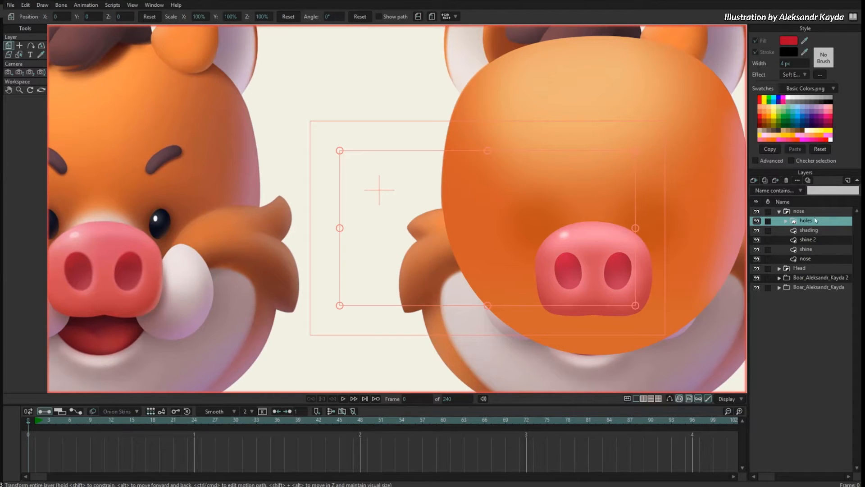
Compare the finished nose with the reference boar's nose across the whole face.
scroll(687, 248, "down", 2)
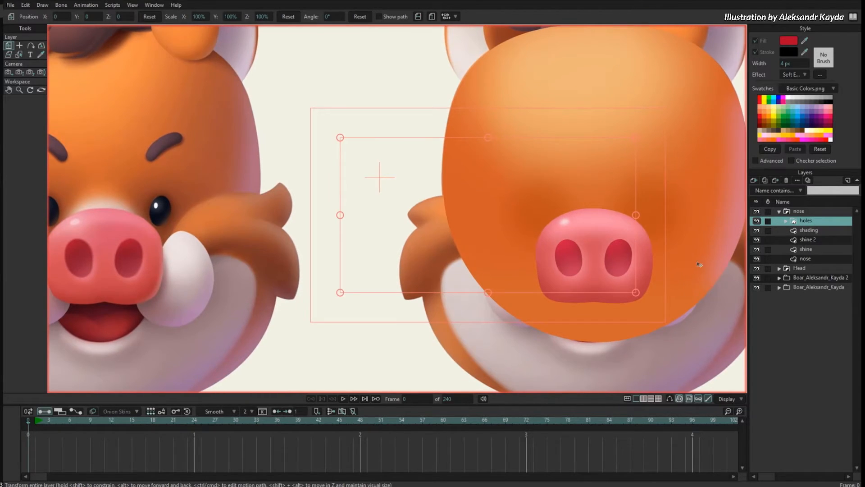
mouse_move(706, 268)
left_mouse_down()
mouse_move(704, 311)
mouse_move(672, 273)
mouse_move(710, 230)
mouse_move(721, 232)
mouse_move(713, 288)
mouse_move(715, 240)
mouse_move(709, 279)
left_mouse_up()
scroll(713, 235, "down", 2)
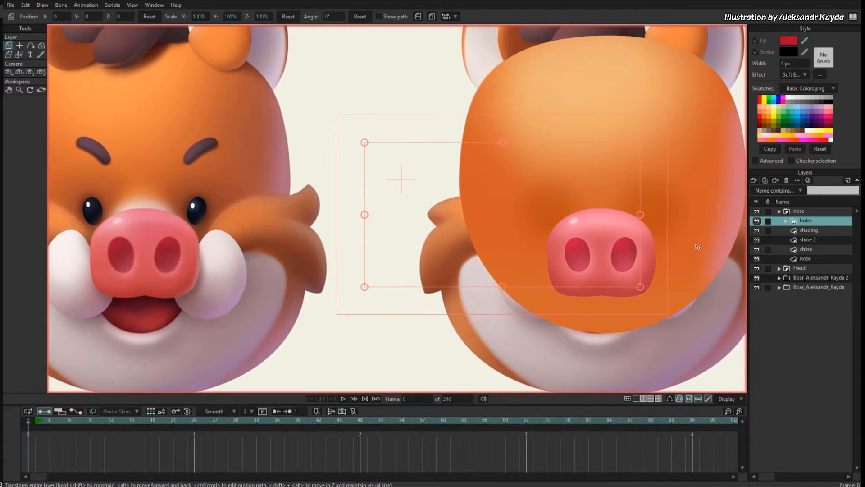
scroll(698, 246, "down", 1)
scroll(700, 246, "up", 1)
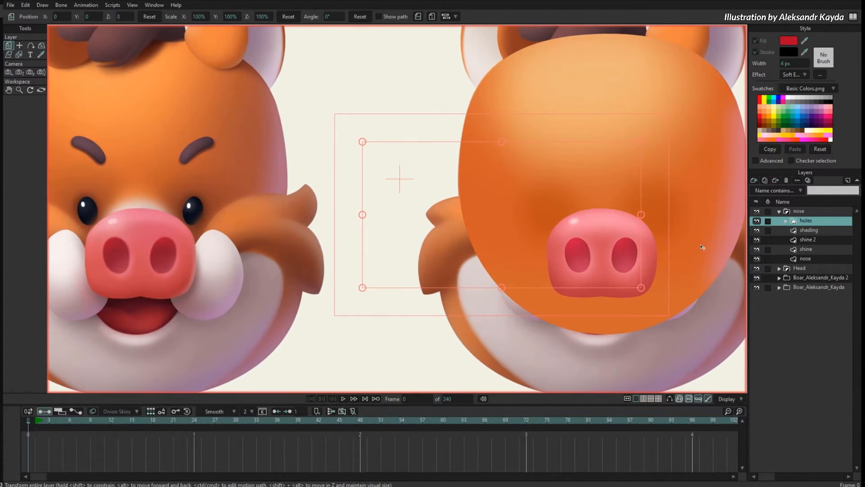
left_click_drag(706, 242, 705, 259)
scroll(706, 259, "down", 1)
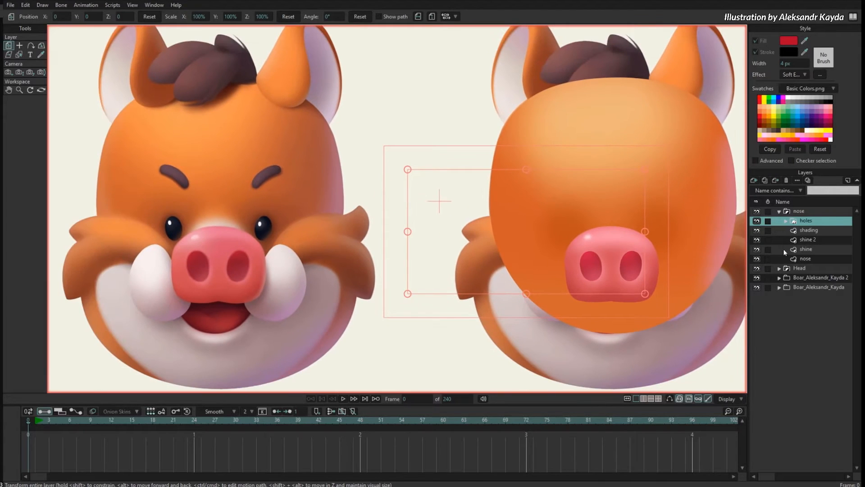
left_click(802, 211)
scroll(617, 265, "down", 1)
left_click_drag(662, 239, 629, 242)
scroll(630, 242, "up", 1)
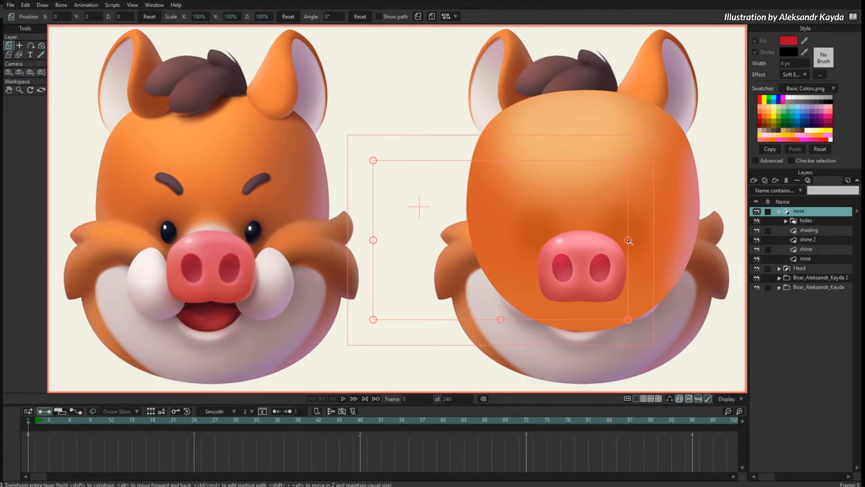
Put the nose and Head groups together into a new group named character.
left_click(786, 221)
left_click(780, 211)
left_click(808, 221)
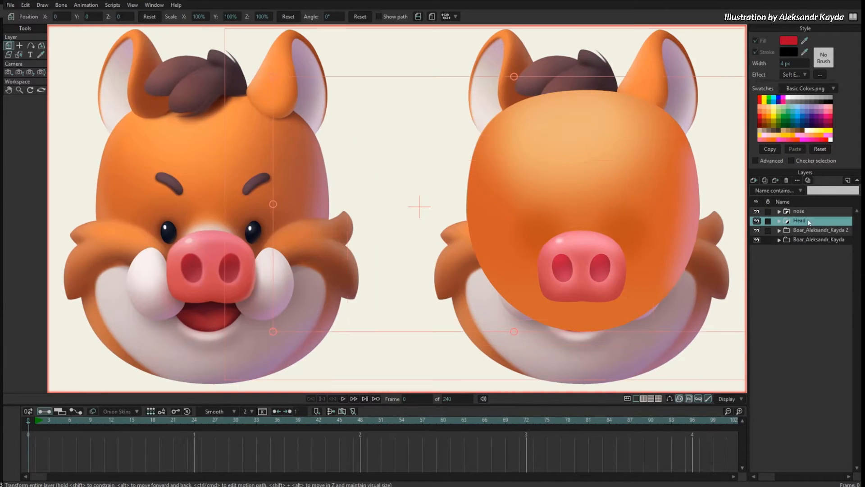
left_click(810, 211, "ctrl")
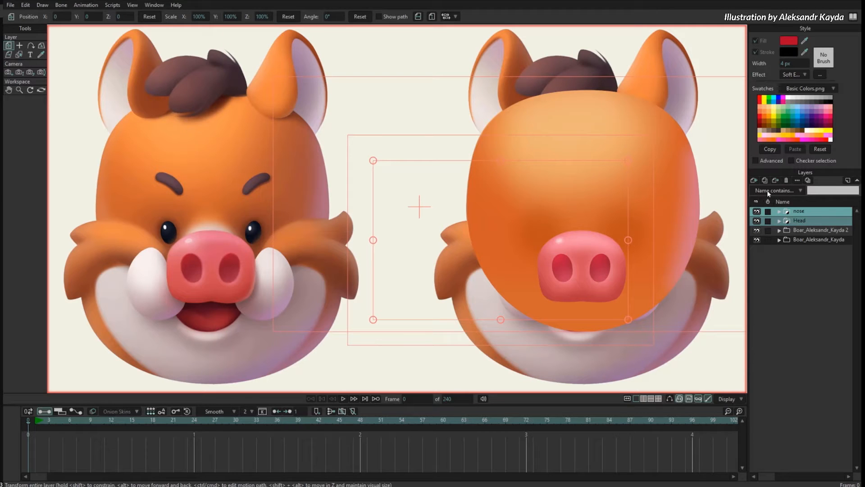
left_click(755, 181)
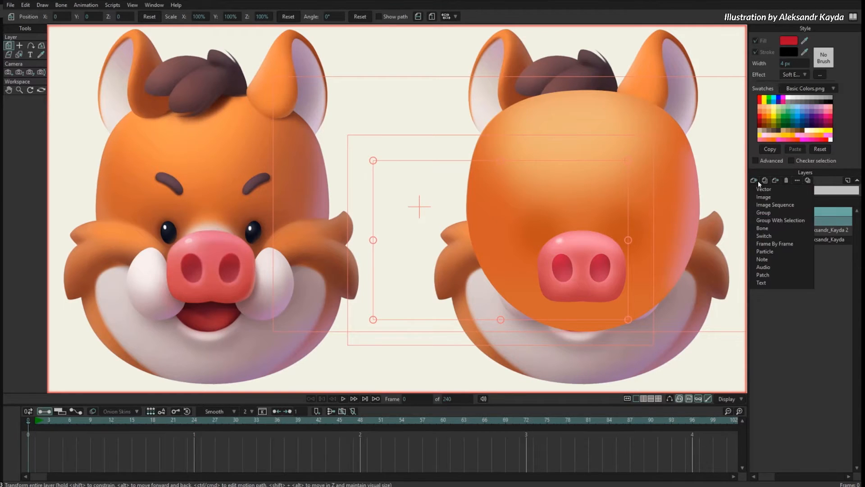
left_click(807, 221)
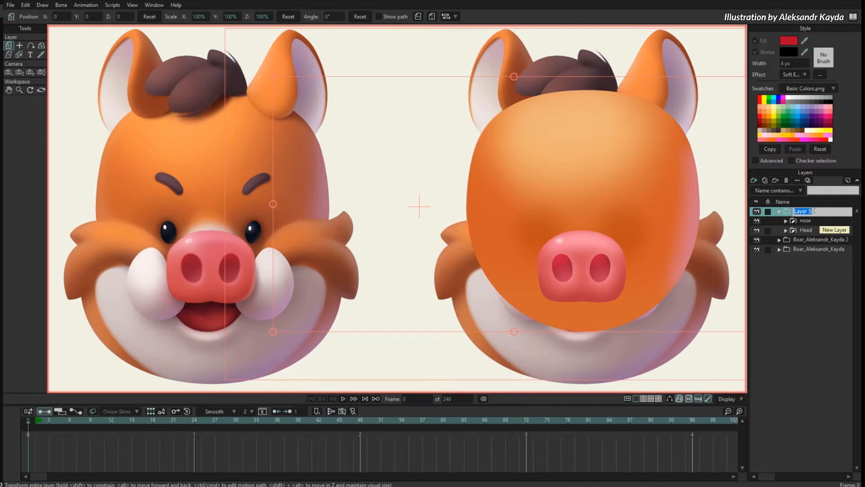
type("character")
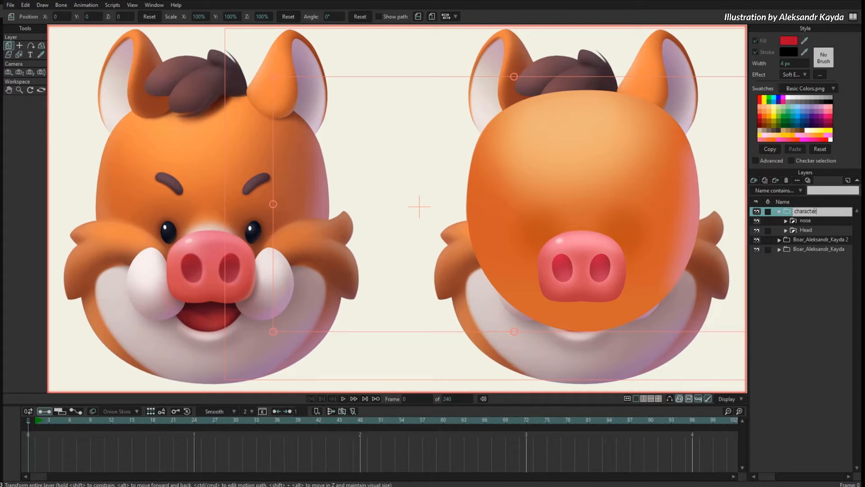
key("Return")
Toggle the character group's visibility and examine the area around the snout in the reference.
left_click(757, 211)
left_click(758, 211)
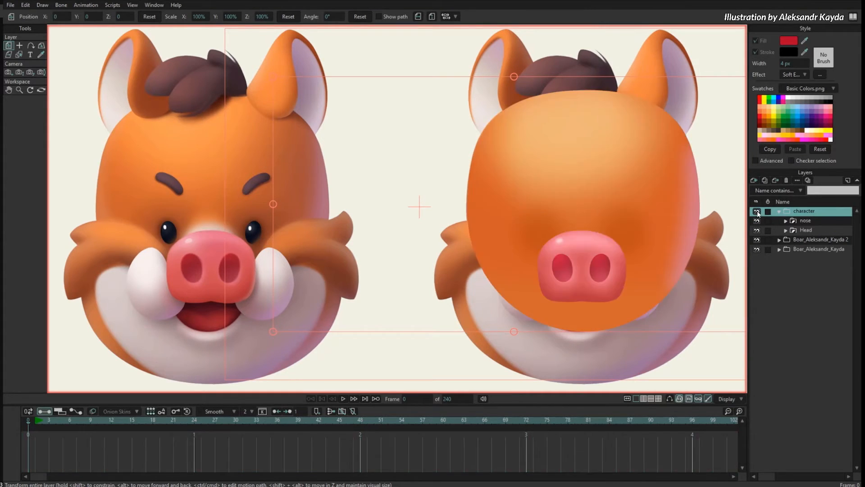
left_click(757, 211)
left_click(757, 211)
left_click_drag(682, 257, 674, 256)
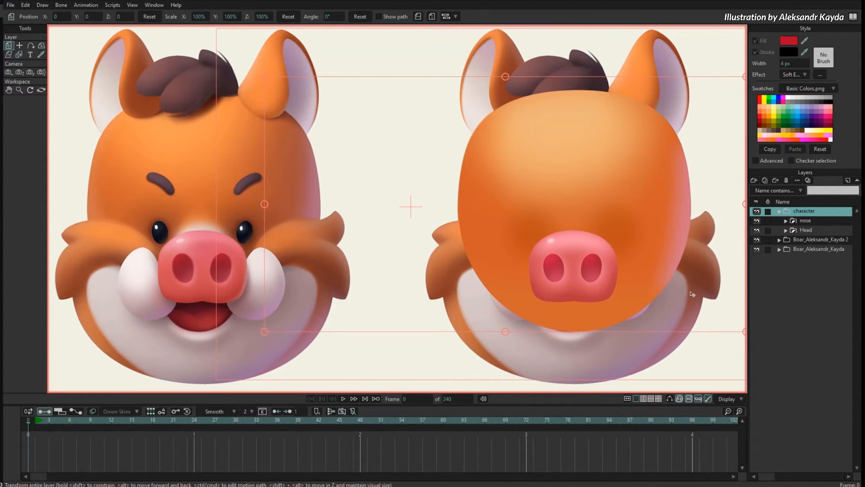
left_click_drag(223, 256, 241, 273)
scroll(210, 276, "up", 4)
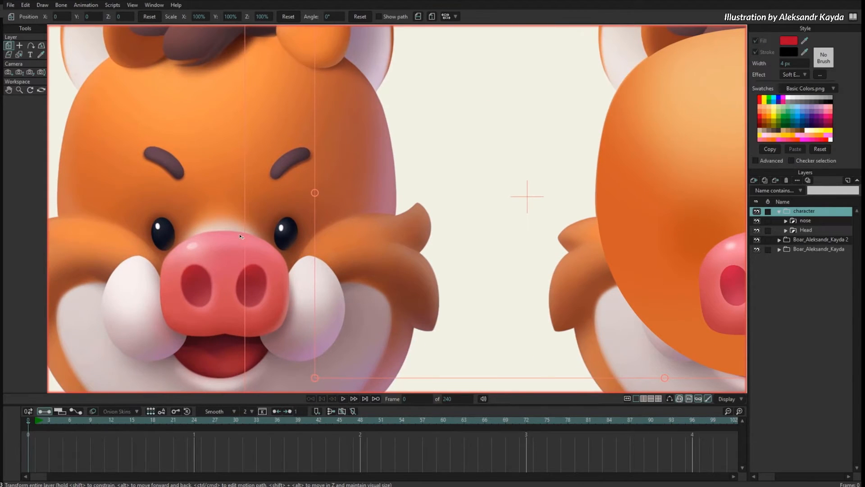
scroll(196, 231, "down", 4)
Add a vector layer directly above the Head group and draw a soft-edged oval behind the top of the snout.
left_click(809, 230)
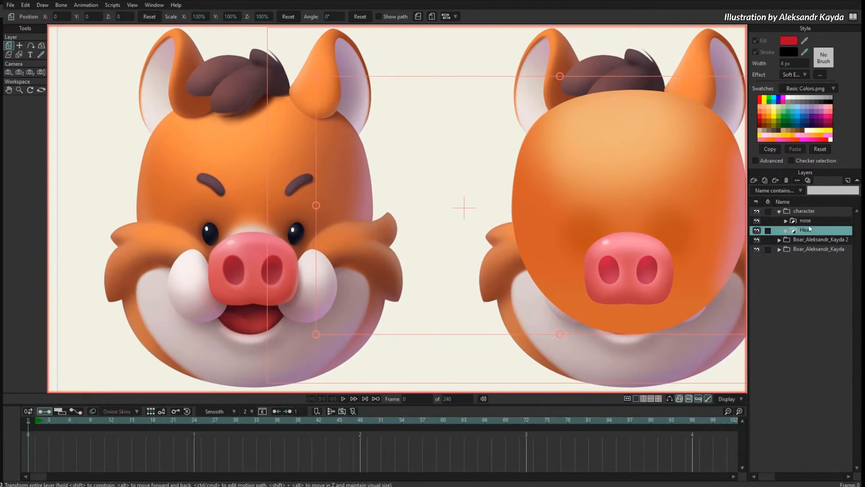
left_click(754, 180)
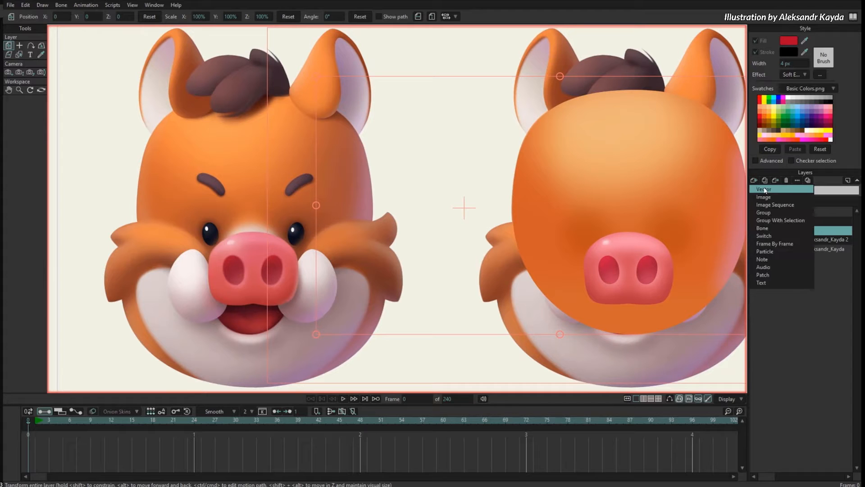
left_click(765, 190)
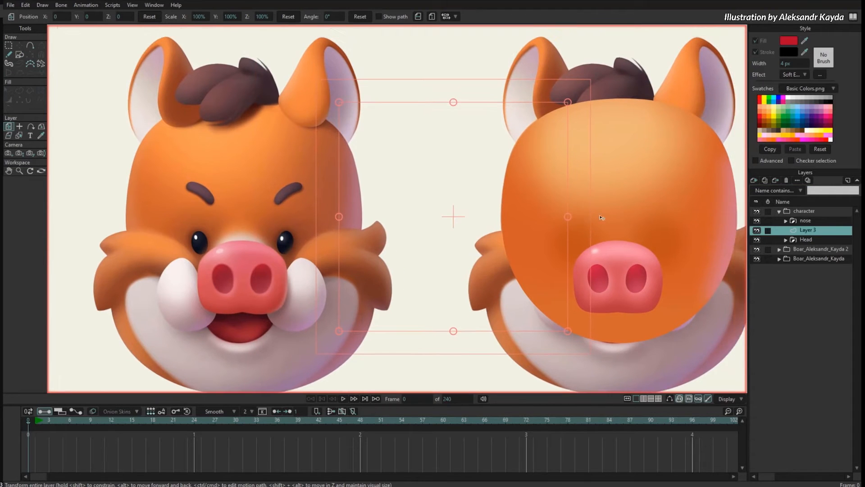
left_click(20, 55)
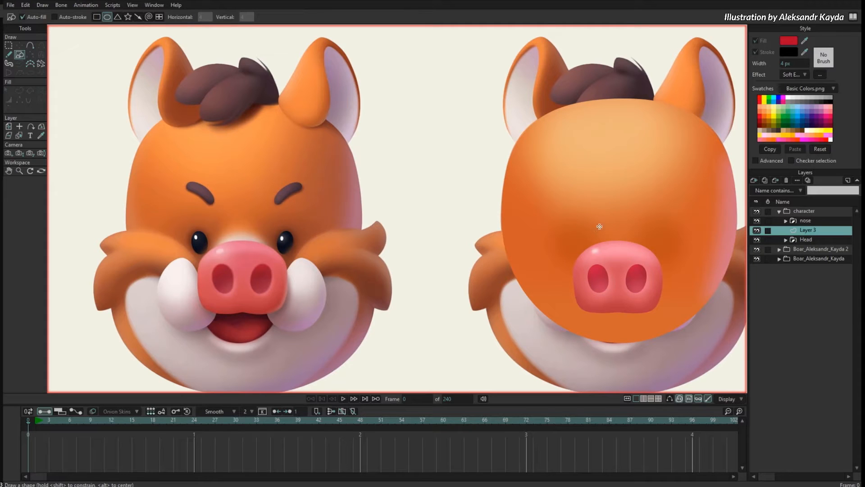
left_click_drag(599, 226, 652, 280)
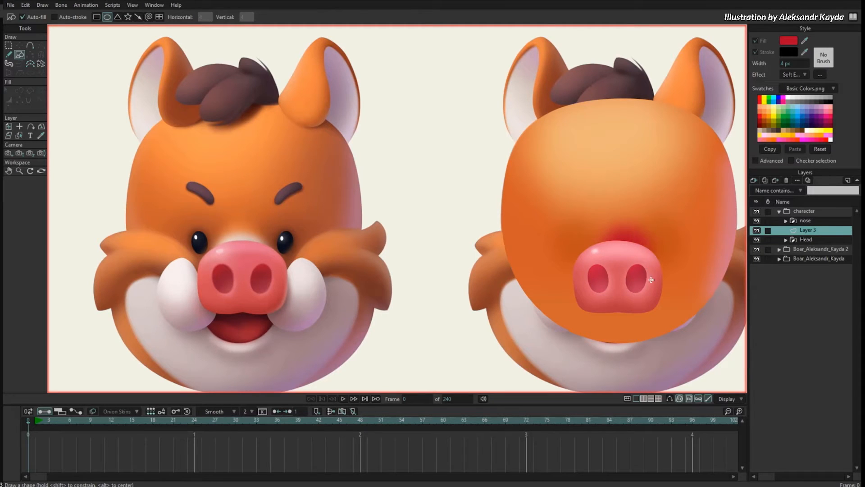
Fill the new oval with the pale fur colour sampled just above the reference boar's nose.
key("t")
key("q")
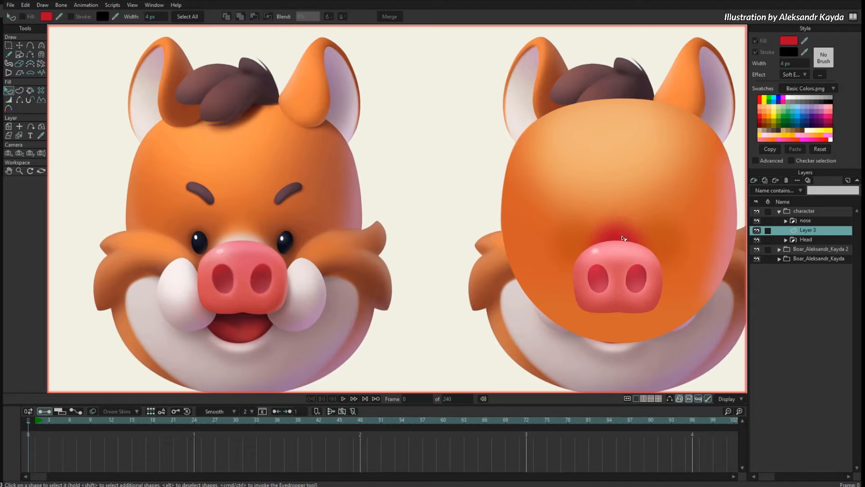
left_click(625, 235)
left_click(805, 41)
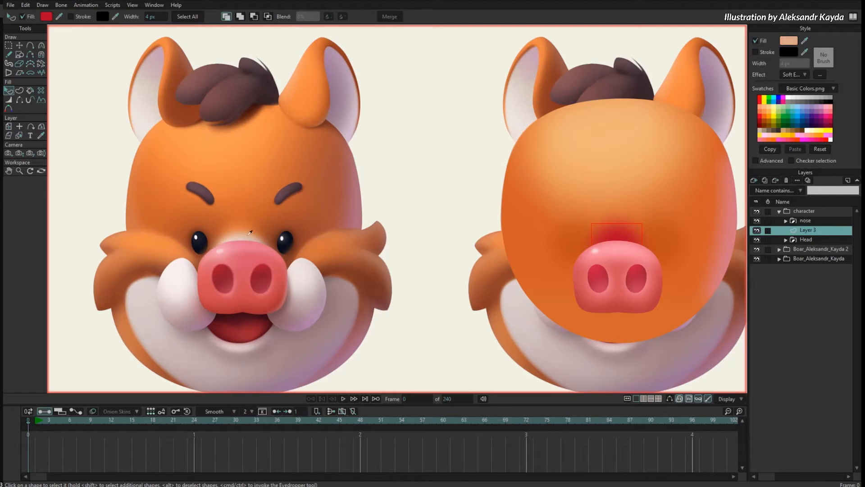
left_click(252, 231)
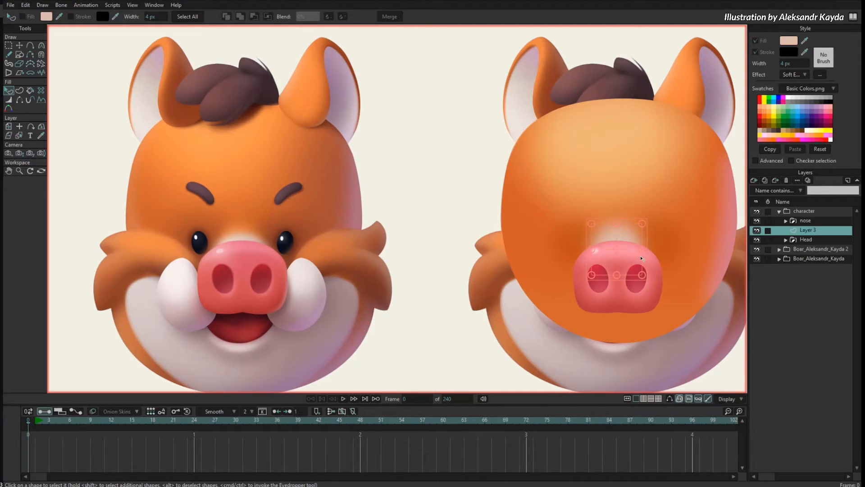
Reshape the pale oval's upper edge and set its layer's blend mode to Screen.
key("t")
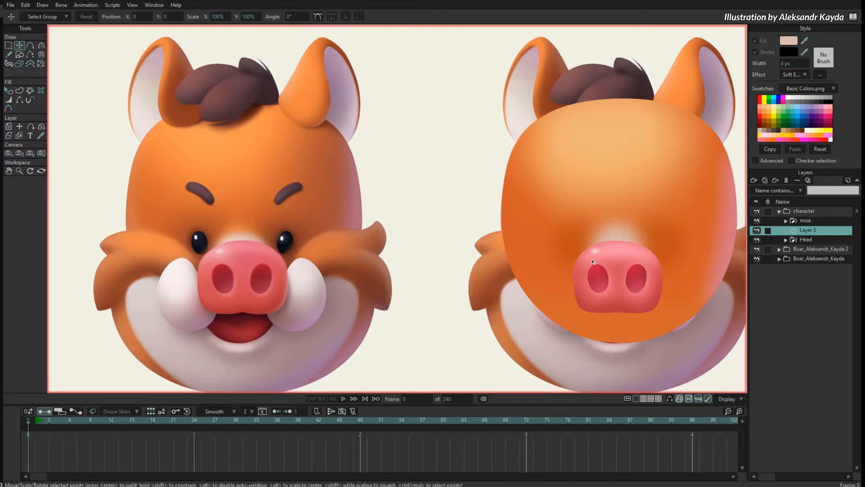
left_click_drag(593, 257, 620, 221)
right_click(817, 233)
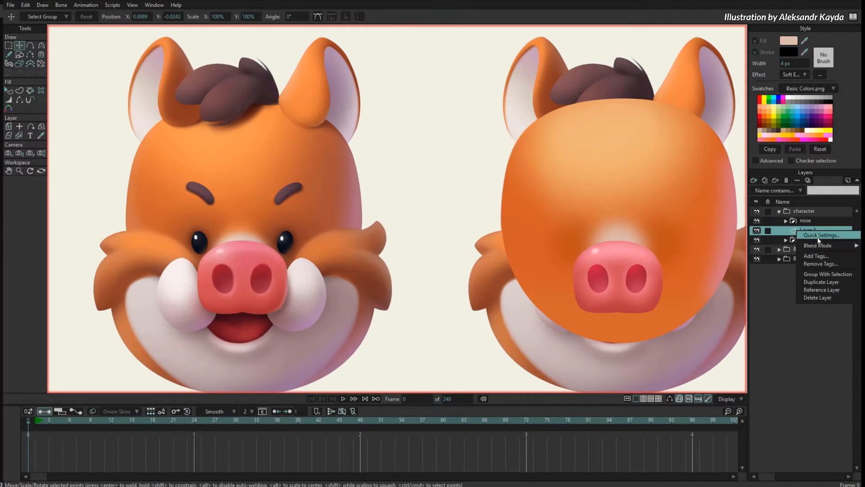
mouse_move(825, 245)
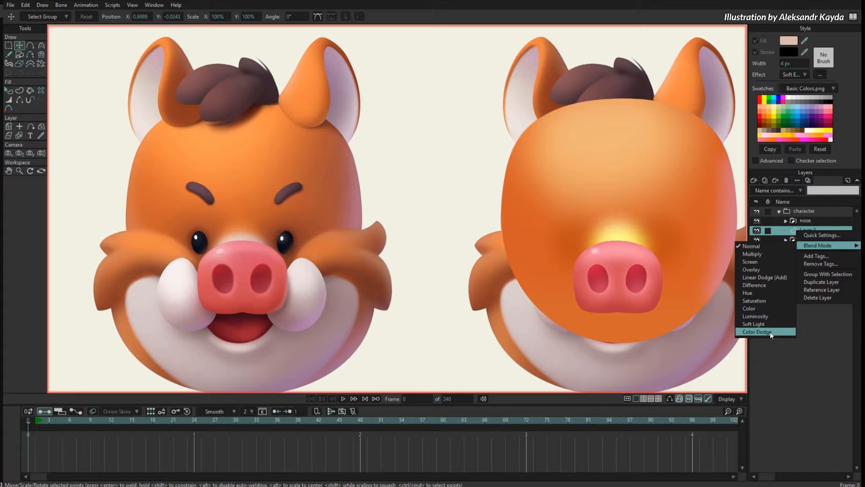
left_click(770, 262)
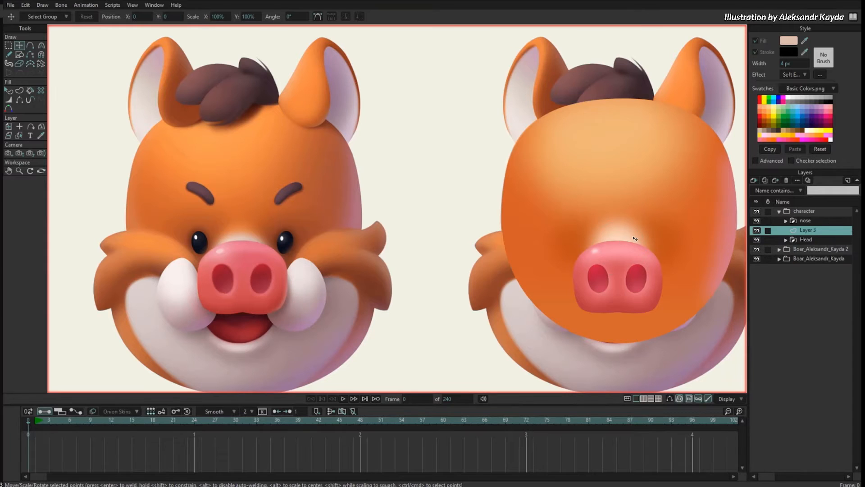
Lower the top of the pale oval and fine-tune its side points so the highlight hugs the snout's upper edge.
key("ctrl+h")
left_click_drag(619, 220, 619, 228)
left_click_drag(594, 256, 591, 257)
left_click_drag(648, 254, 647, 255)
left_click_drag(618, 228, 619, 229)
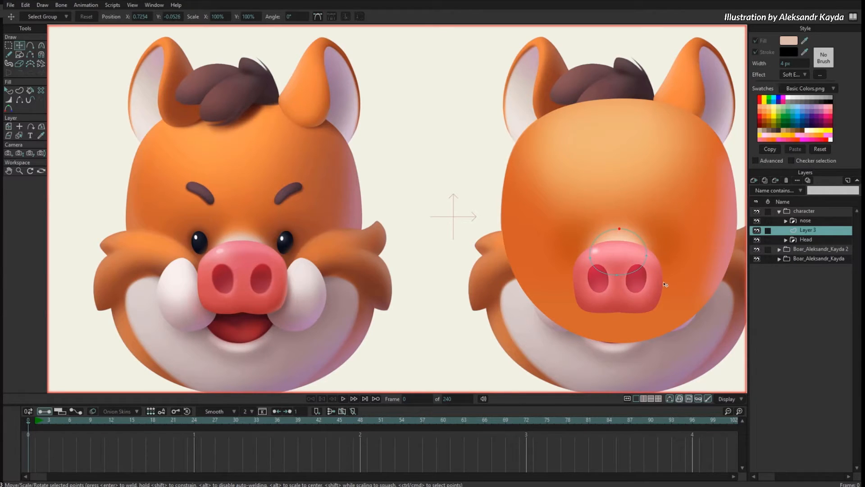
Duplicate the highlight oval within the same layer and move the copy up, partly overlapping the original.
key("ctrl+a")
key("ctrl+c")
key("ctrl+v")
left_click_drag(675, 285, 674, 266)
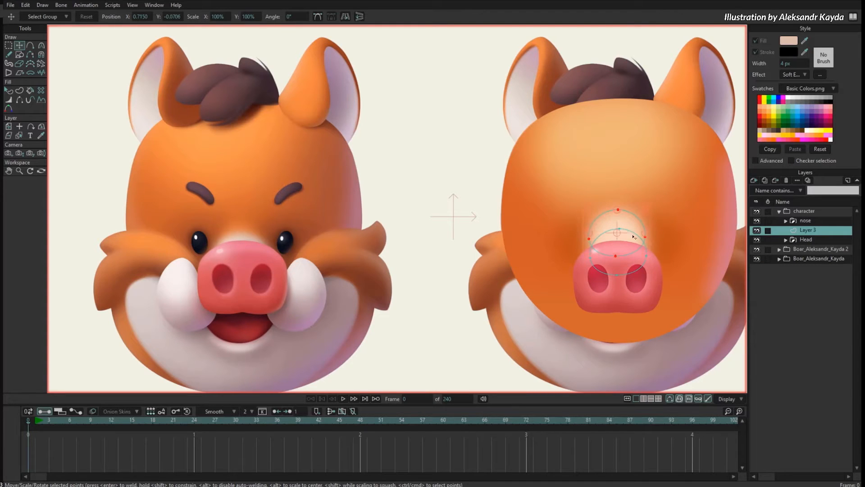
Set the upper oval's fill to brown 975D43 with 30.2% alpha.
key("q")
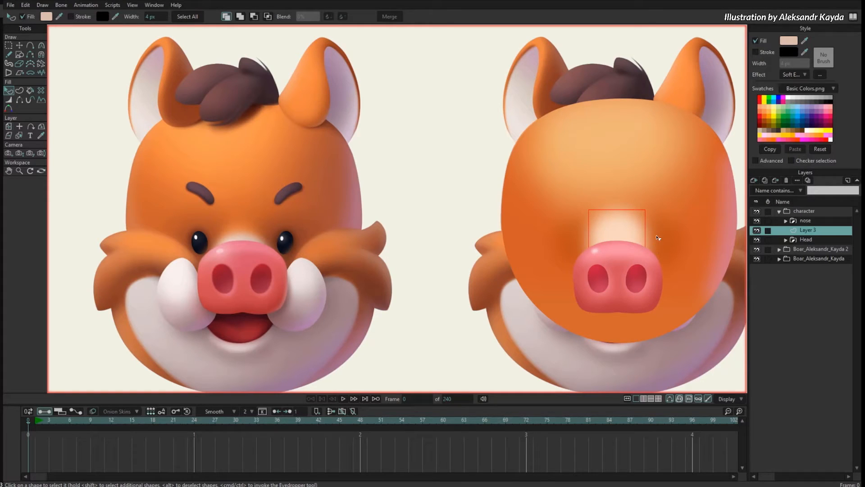
left_click(788, 41)
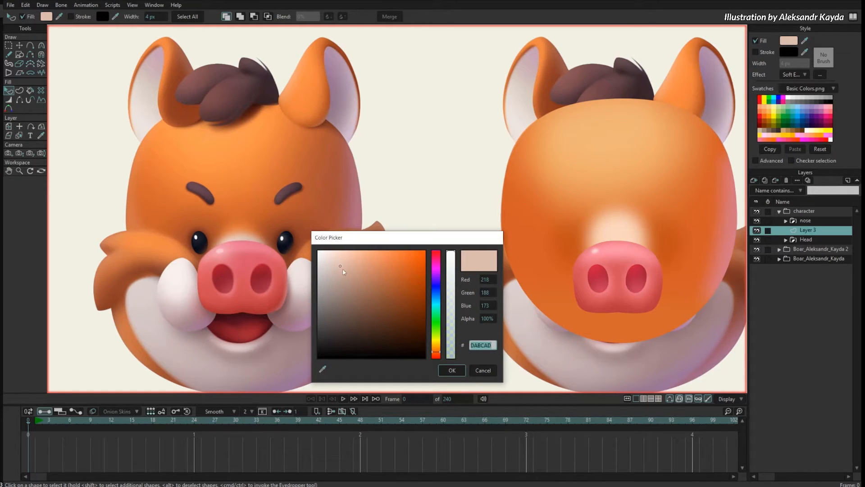
left_click_drag(450, 269, 423, 322)
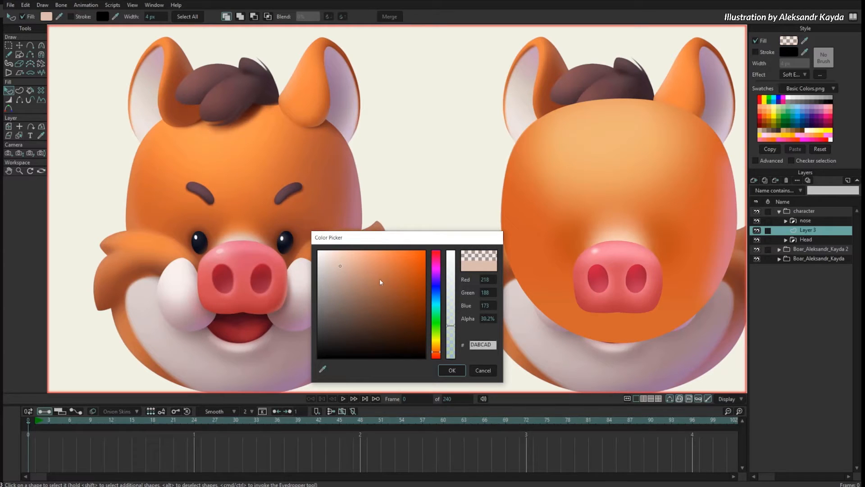
mouse_move(380, 282)
left_mouse_down()
mouse_move(392, 264)
mouse_move(404, 302)
mouse_move(390, 274)
mouse_move(419, 290)
left_mouse_up()
left_click_drag(434, 347, 435, 348)
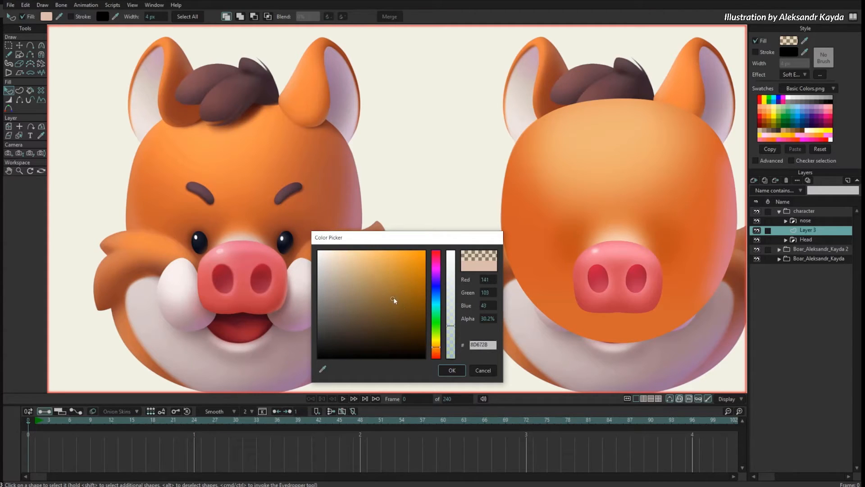
mouse_move(396, 299)
left_mouse_down()
mouse_move(395, 288)
mouse_move(389, 310)
mouse_move(377, 284)
mouse_move(378, 295)
left_mouse_up()
left_click_drag(435, 347, 435, 355)
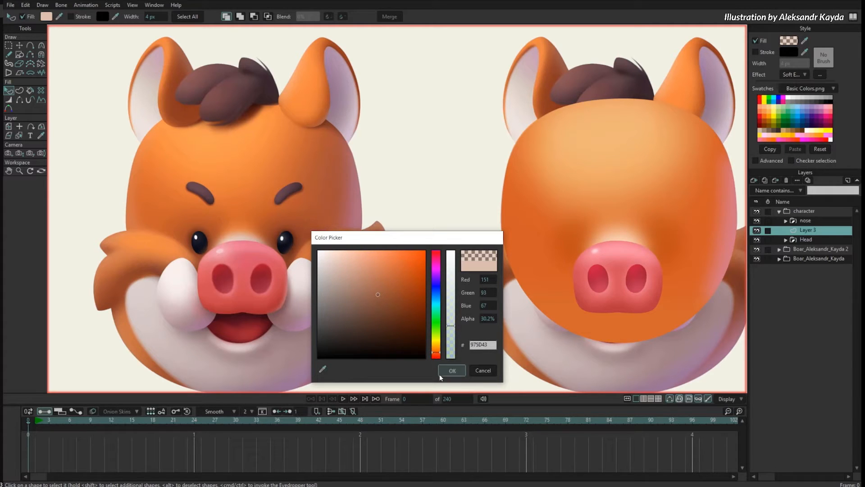
left_click(452, 370)
Nudge the upper highlight oval slightly sideways to centre the glow above the snout.
key("t")
key("ctrl+h")
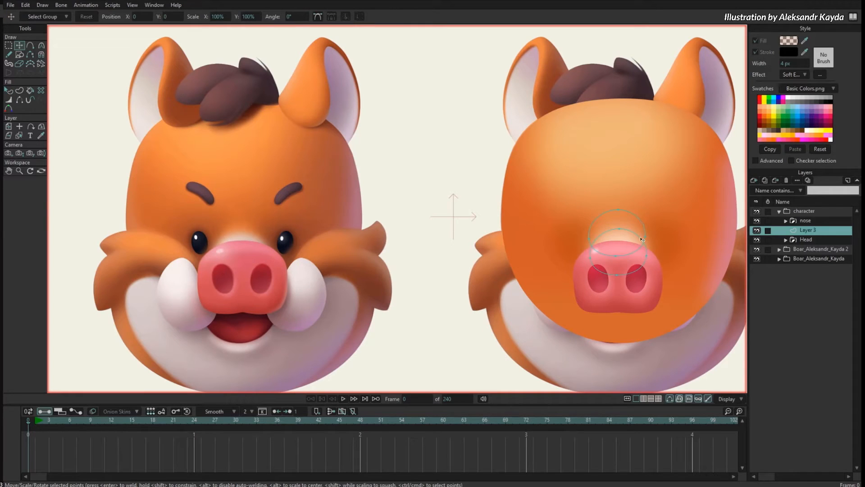
left_click_drag(625, 236, 629, 236)
left_click(646, 236)
key("ctrl+h")
scroll(673, 178, "down", 2)
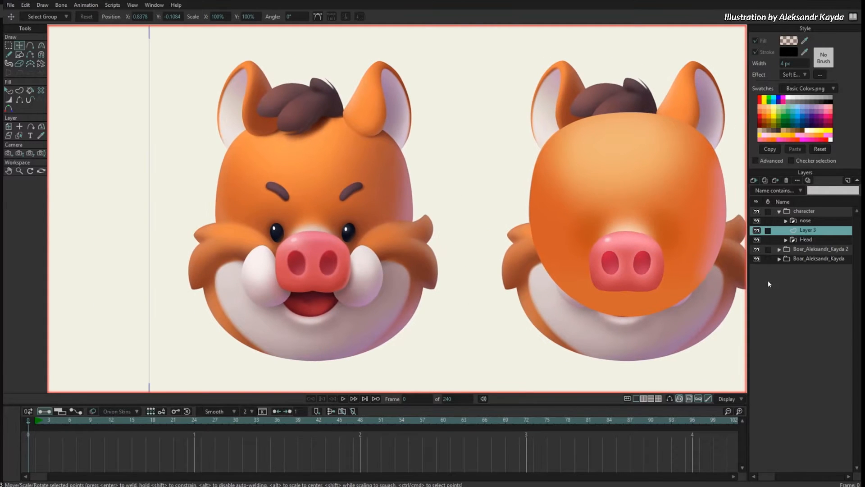
Hide the reference boar behind the character, keep the side-by-side copy shown, and compare the snout highlight.
left_click(757, 259)
left_click(756, 250)
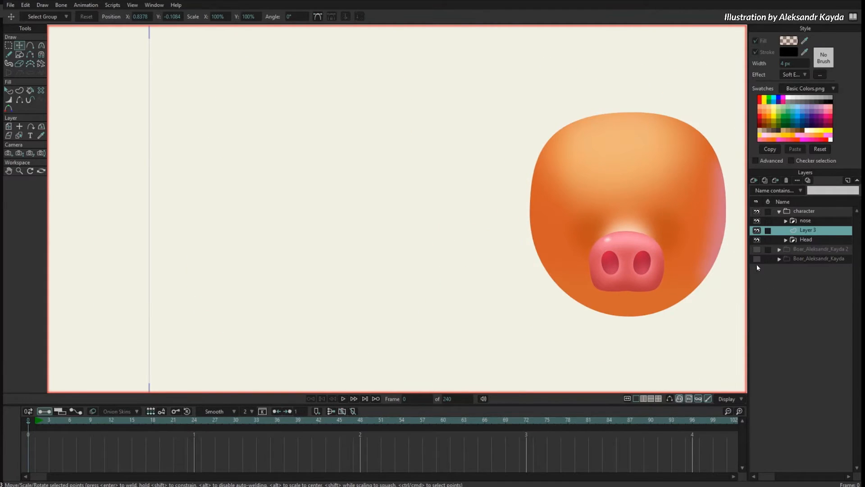
left_click(757, 259)
left_click(757, 259)
left_click(757, 249)
scroll(606, 295, "down", 1)
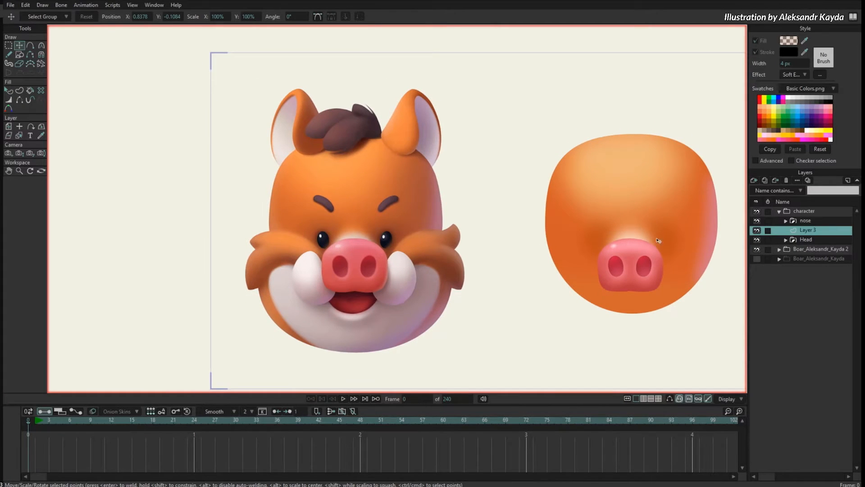
scroll(659, 241, "up", 3)
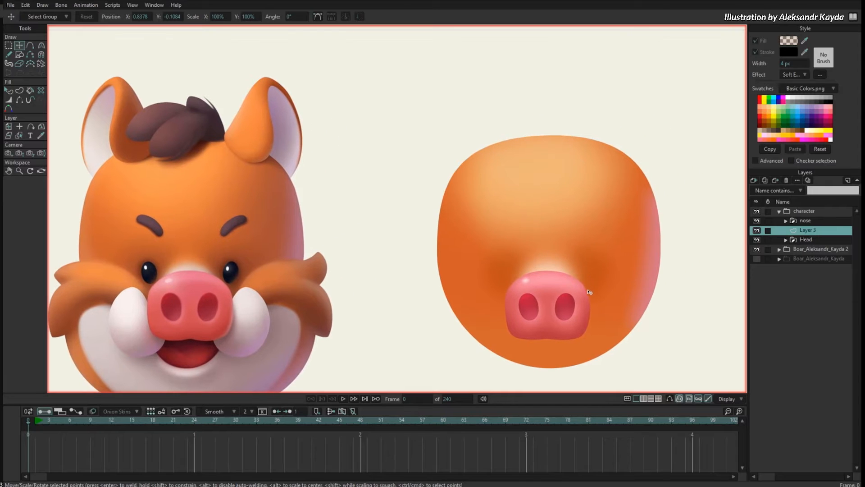
left_click_drag(589, 262, 591, 262)
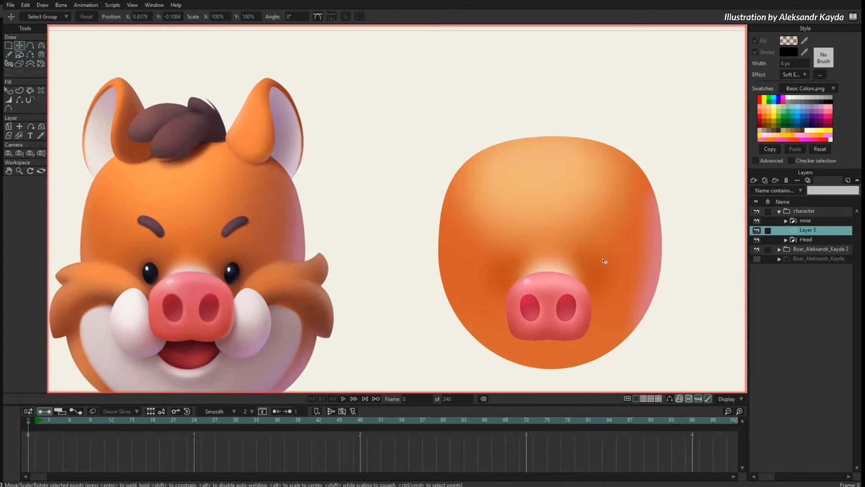
Rename the highlight layer as nose top and move it to the bottom of the nose group.
double_click(808, 232)
type("nose top")
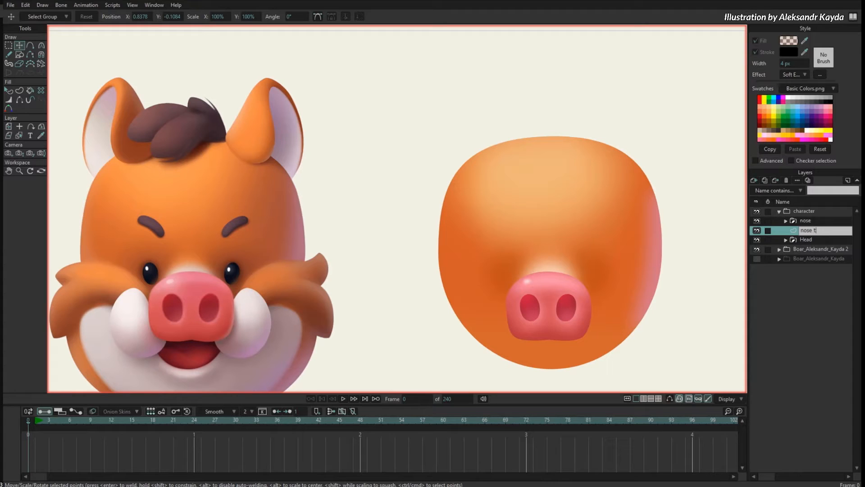
key("Return")
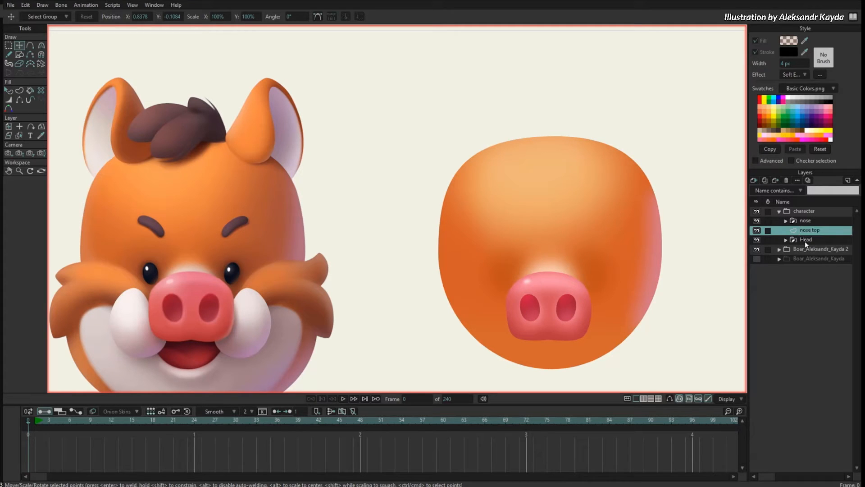
left_click(785, 220)
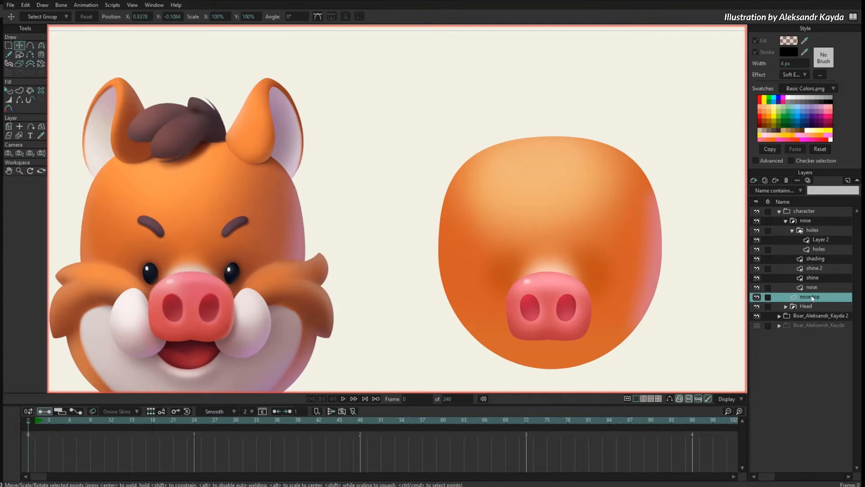
left_click(792, 231)
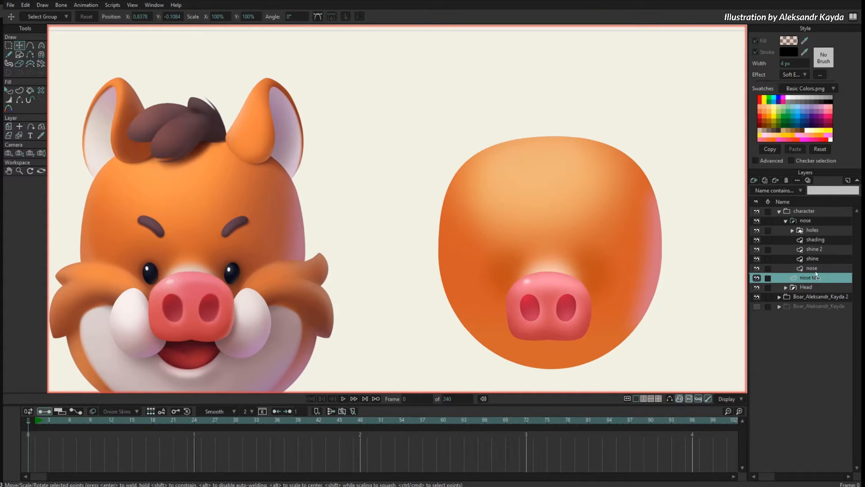
left_click_drag(818, 273, 813, 278)
Exclude the nose top layer from the nose group's mask and collapse the group.
right_click(813, 280)
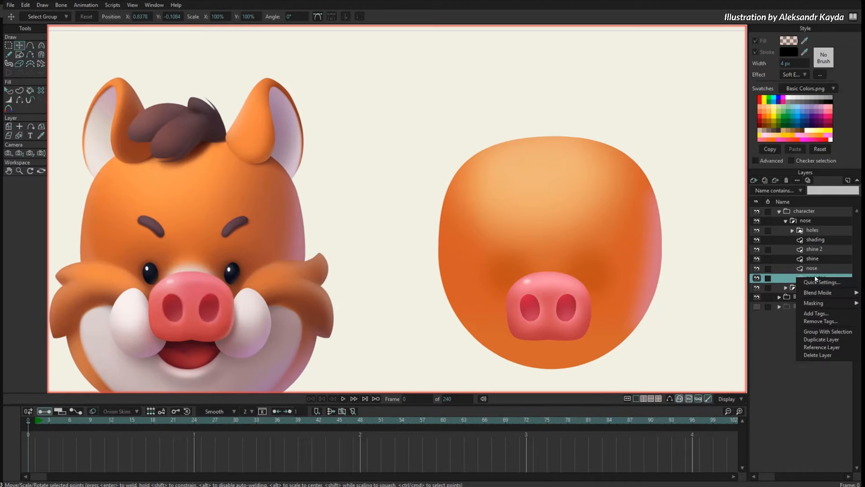
mouse_move(818, 303)
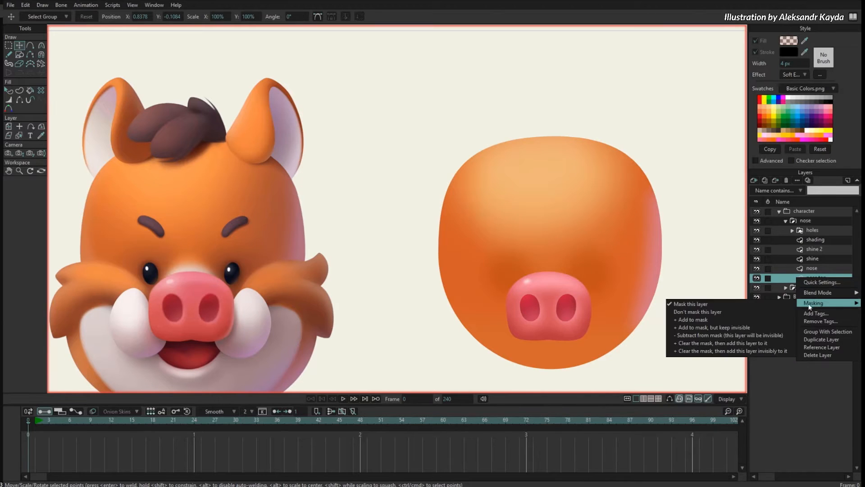
left_click(712, 312)
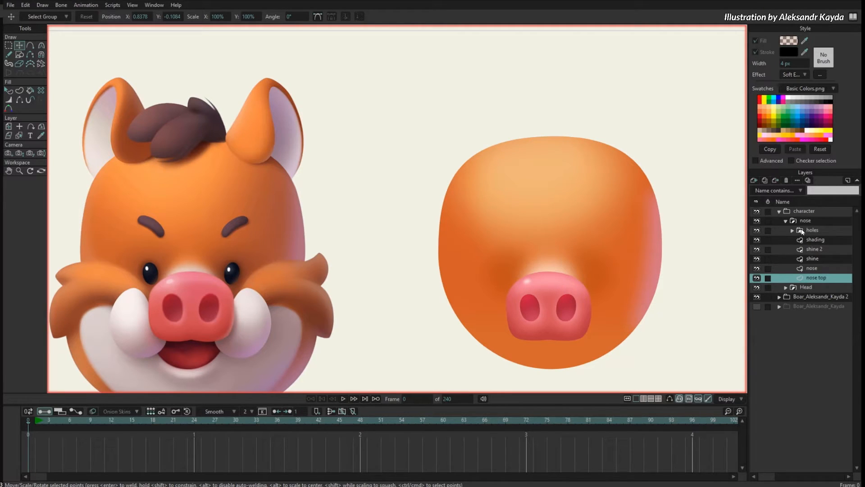
left_click(786, 224)
left_click(786, 222)
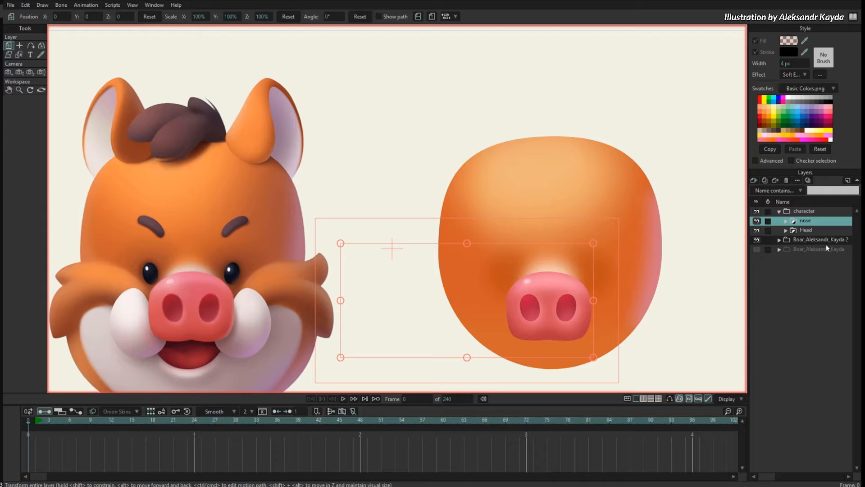
Add a vector layer above the Head group, hide the character and show the overlaid reference boar.
left_click_drag(679, 288, 675, 242)
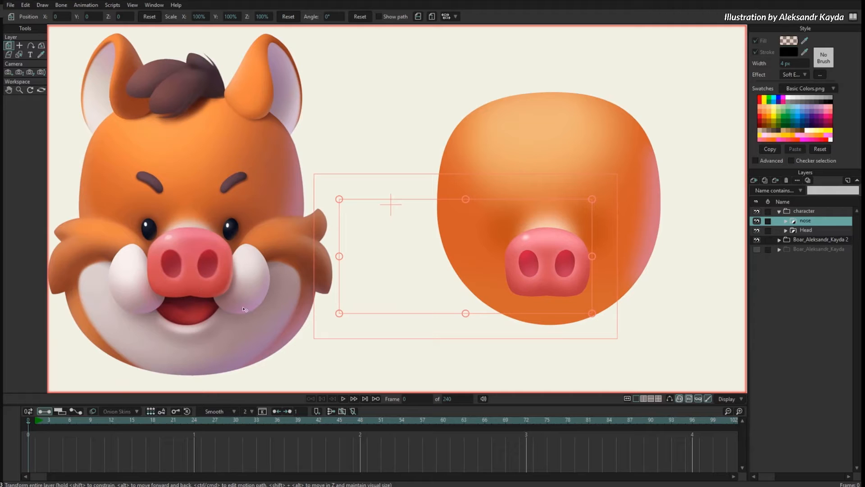
left_click(805, 230)
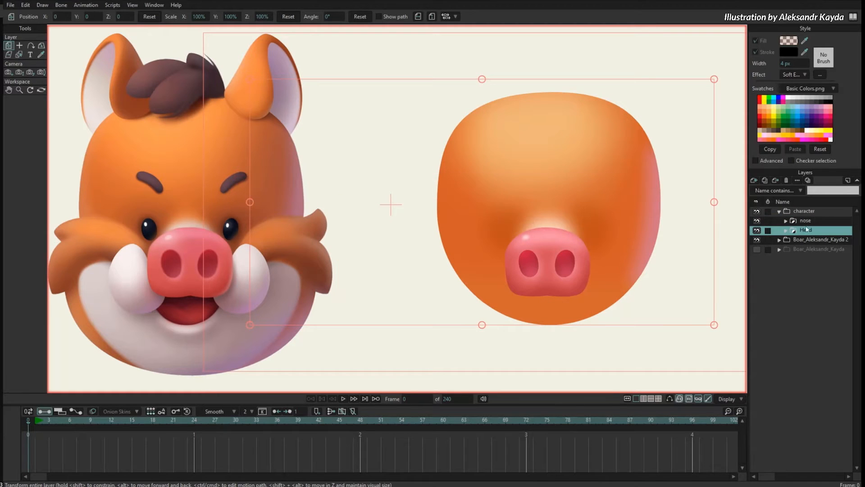
left_click(758, 182)
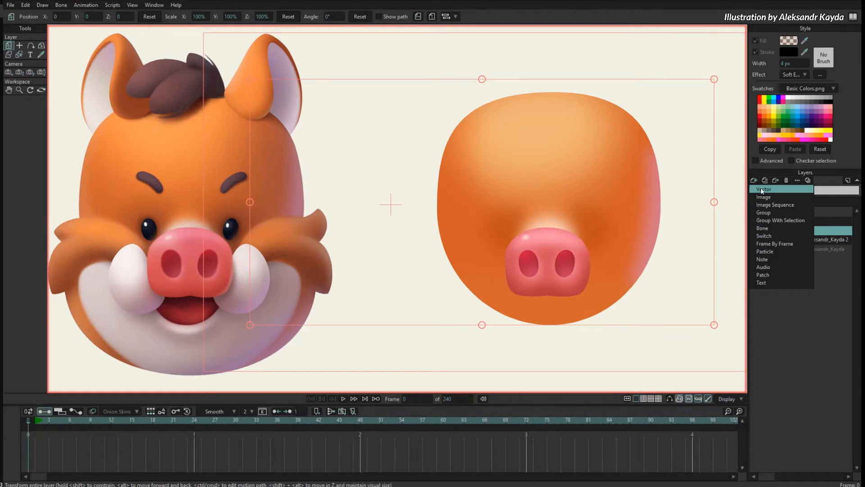
left_click(762, 191)
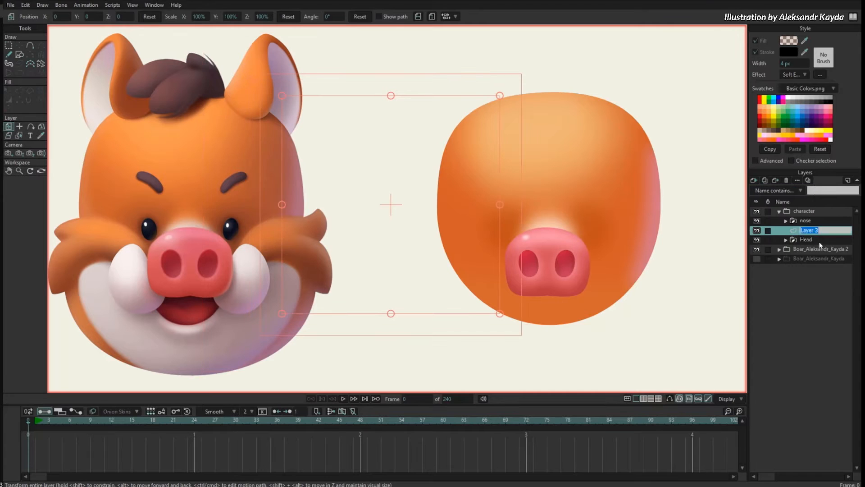
left_click(758, 259)
left_click(758, 211)
Reset the drawing style and draw an oval over the reference tusk to the right of the snout.
left_click_drag(649, 266, 575, 243)
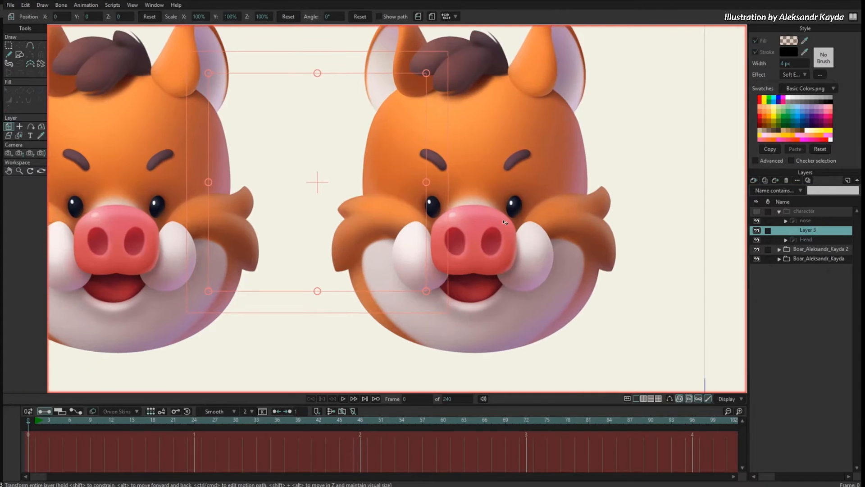
scroll(559, 261, "up", 9)
key("s")
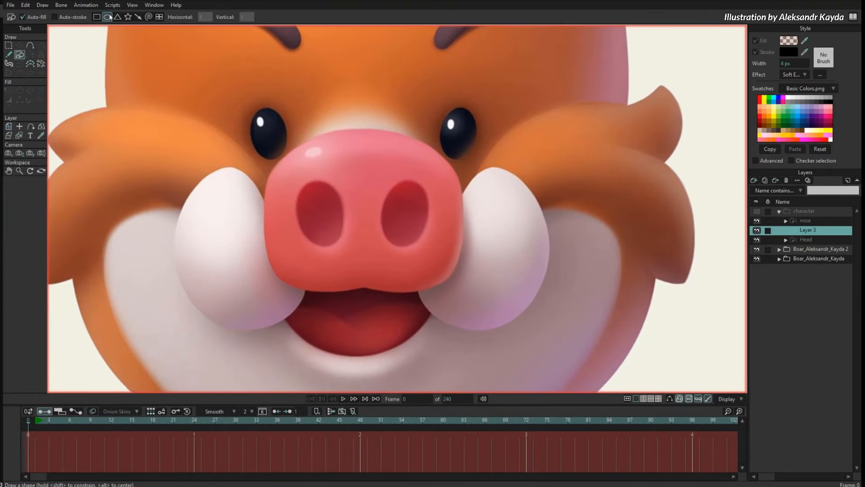
left_click(820, 149)
mouse_move(434, 168)
left_mouse_down()
mouse_move(535, 301)
mouse_move(494, 309)
mouse_move(481, 329)
left_mouse_up()
Reposition the oval's points to fit the outer, upper and lower edges of the reference tusk.
key("t")
left_click_drag(436, 254, 417, 276)
left_click_drag(470, 329, 470, 331)
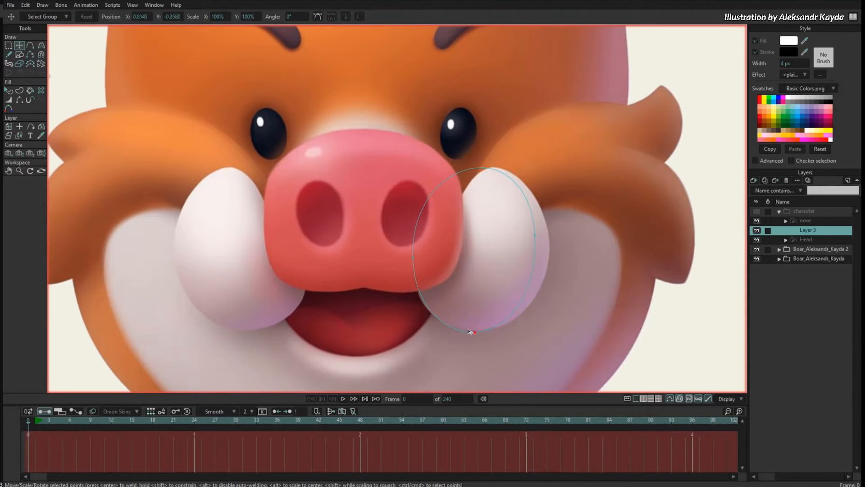
left_click_drag(550, 252, 563, 256)
left_click_drag(503, 177, 513, 178)
Add a point on the tusk's snout-side edge and refine the outline's points and curvature to match the reference.
key("a")
left_click_drag(437, 192, 448, 215)
key("c")
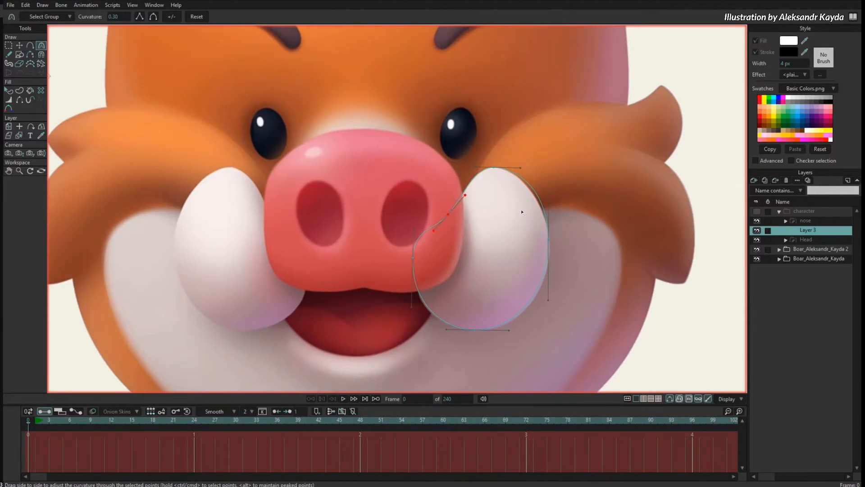
key("t")
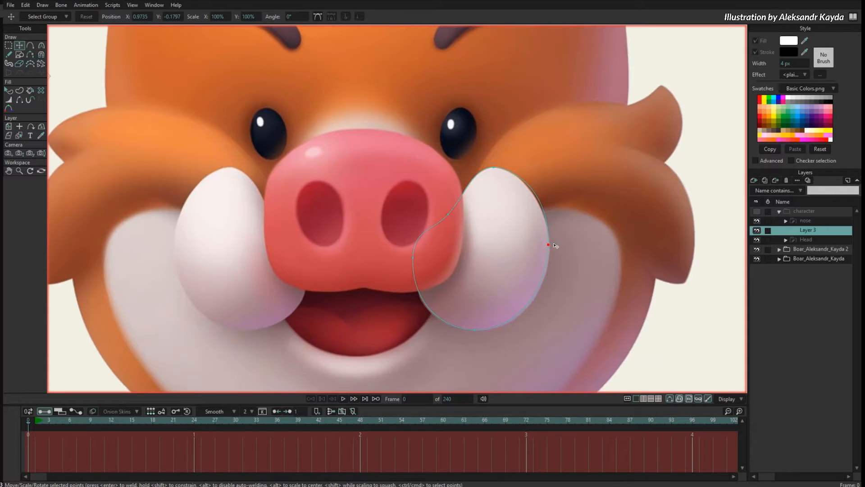
left_click_drag(554, 244, 554, 244)
key("c")
left_click_drag(554, 190, 554, 194)
key("t")
left_click_drag(481, 334, 479, 333)
Create a filled shape from the tusk outline and colour it with the shadow tone sampled from the reference tusk.
scroll(428, 280, "down", 3)
key("ctrl+a")
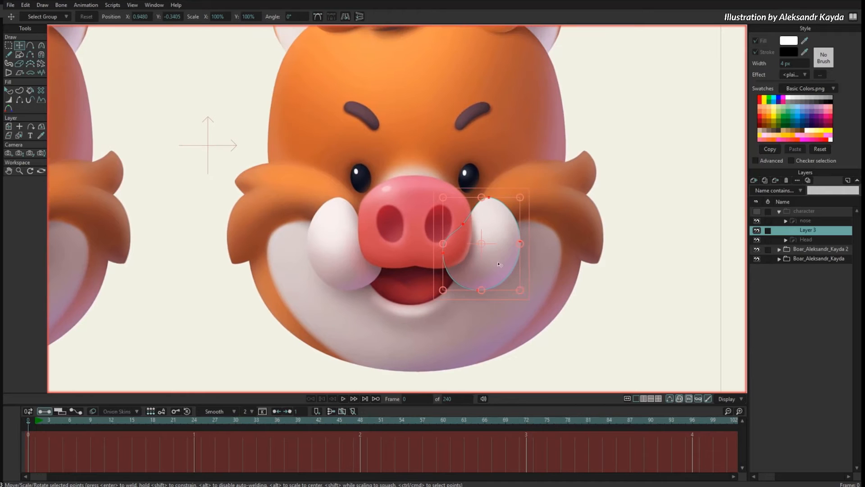
key("u")
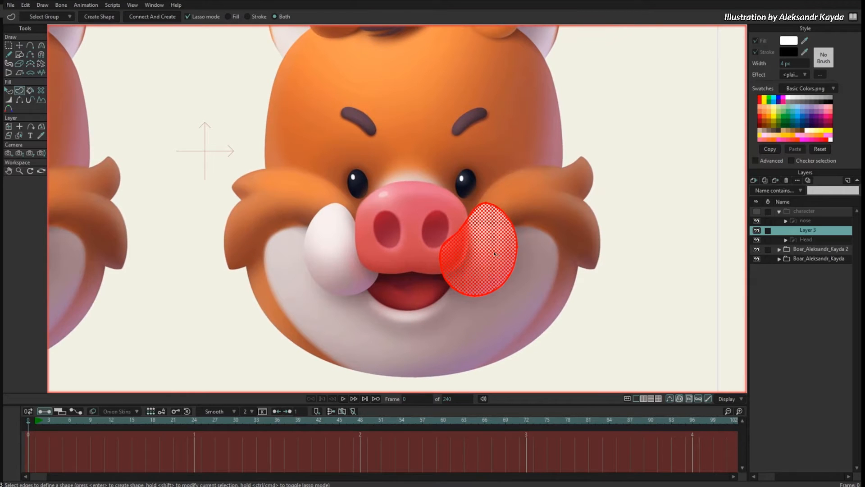
key("Return")
scroll(456, 256, "down", 2)
left_click_drag(456, 256, 570, 254)
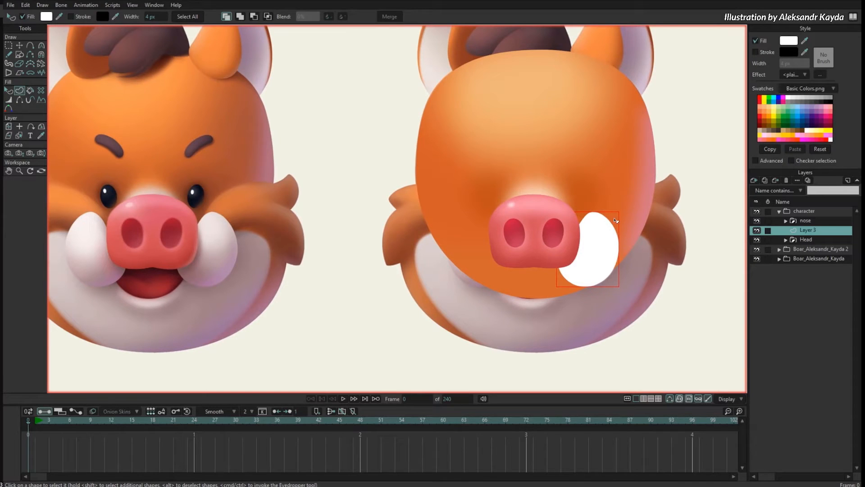
left_click_drag(806, 41, 213, 263)
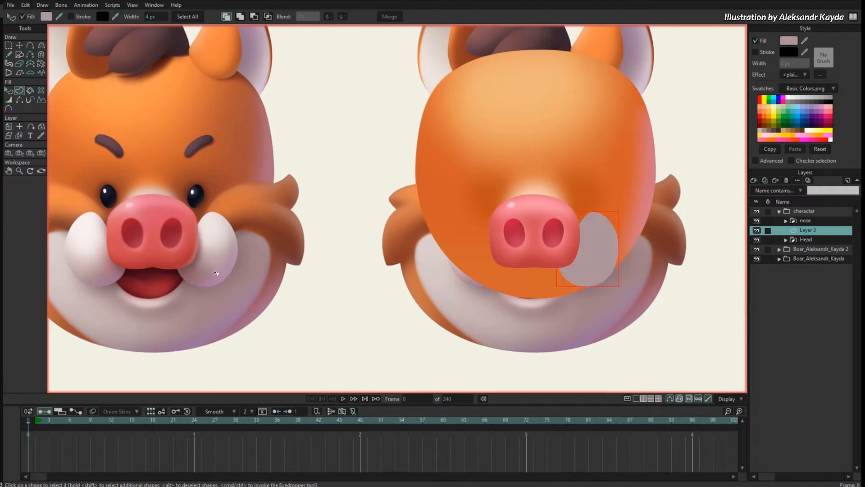
Put the tusk layer into a new group named teeth.
key("g")
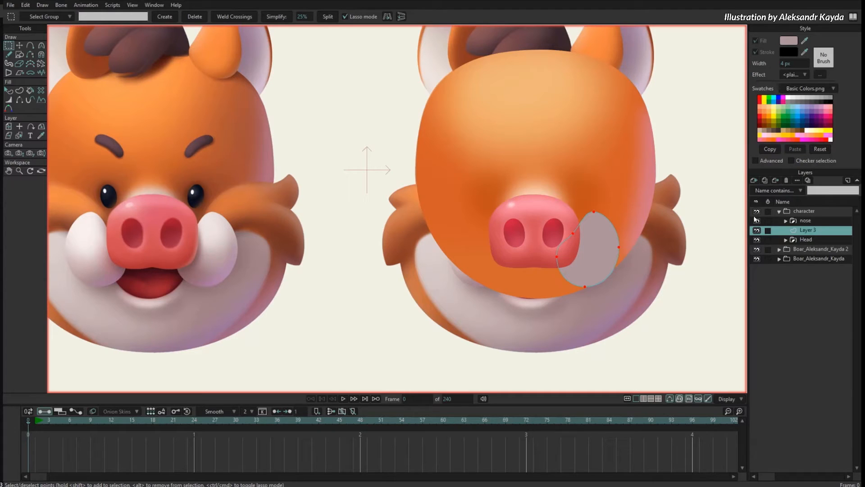
left_click(754, 181)
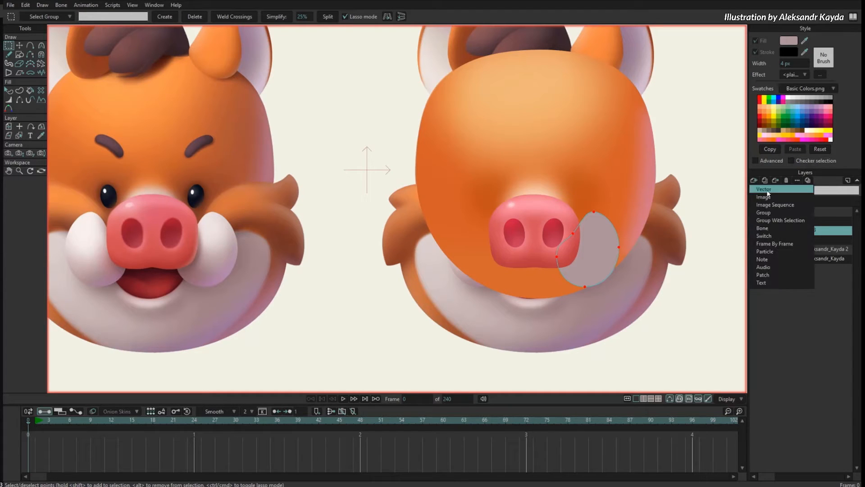
left_click(796, 221)
double_click(809, 230)
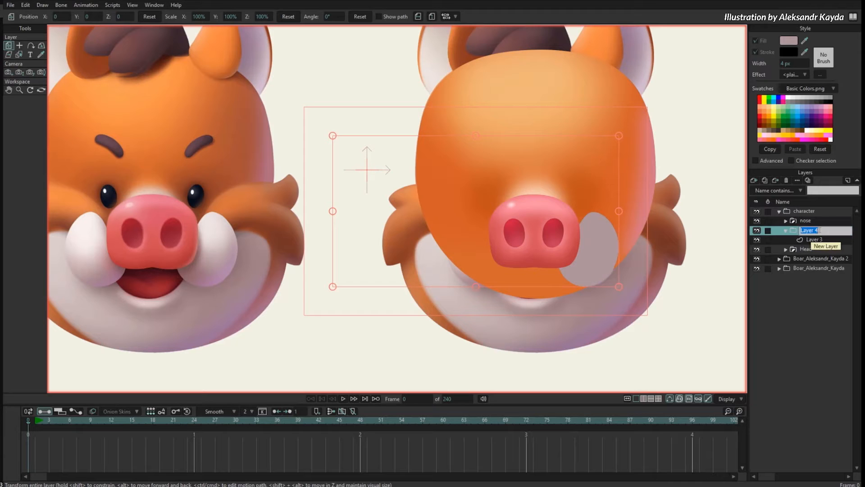
type("teeth")
key("Return")
Duplicate the tusk shape within its layer, flip it horizontally and move it to the opposite side of the snout.
left_click(816, 239)
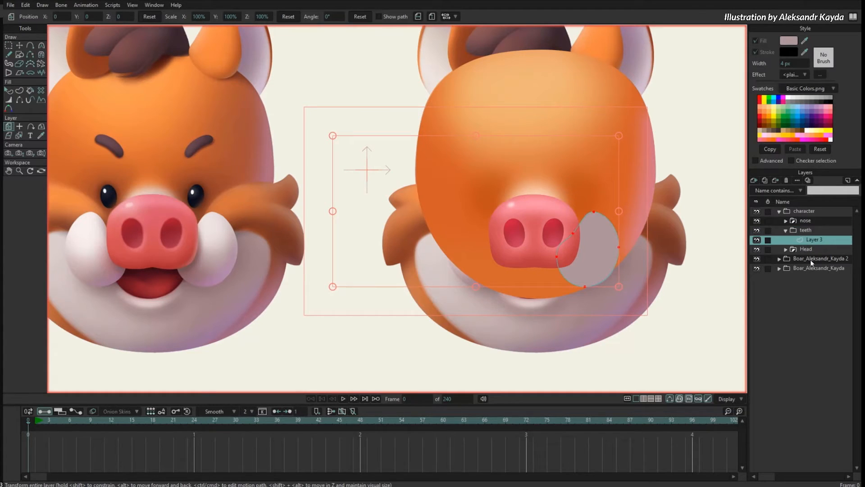
key("t")
left_click(348, 18)
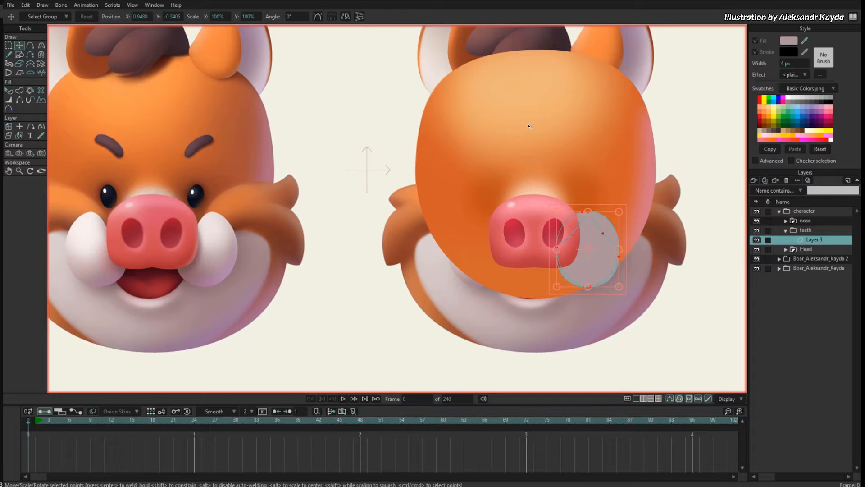
left_click_drag(680, 275, 571, 273)
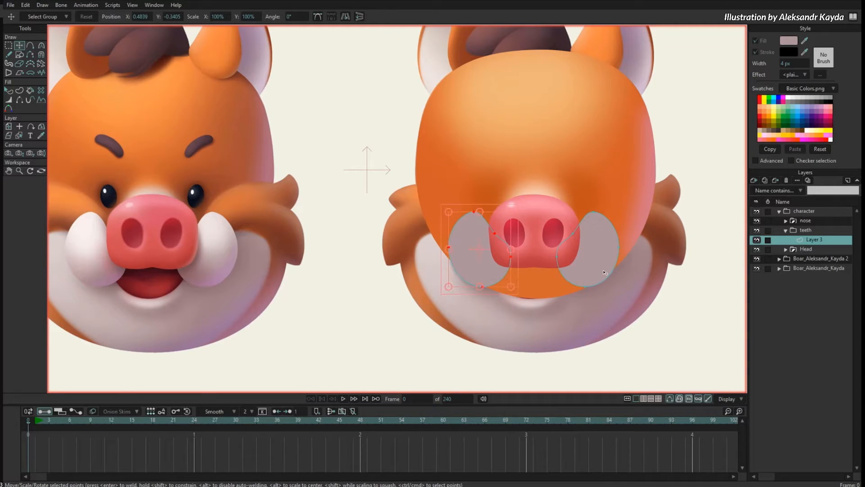
Hide the character, adjust the mirrored tusk's inner and lower points to the reference, and show the character again.
left_click(757, 211)
scroll(530, 252, "up", 2)
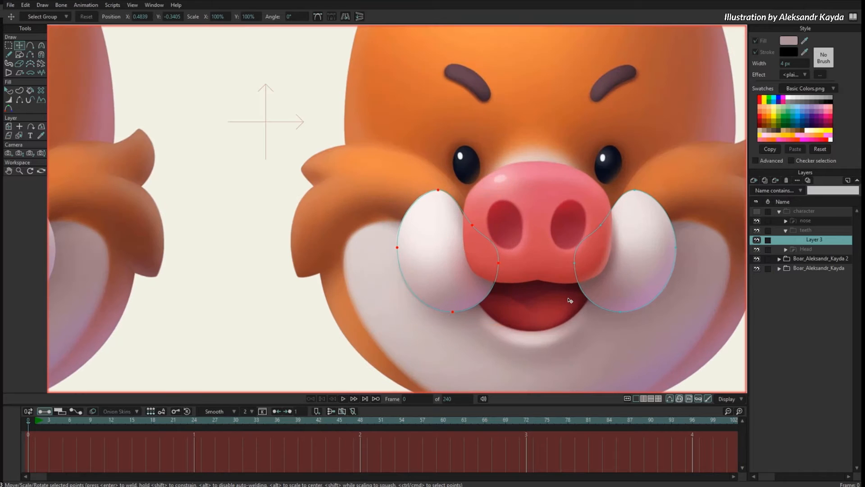
key("Return")
left_click_drag(471, 225, 499, 252)
left_click(446, 311)
scroll(446, 310, "down", 2)
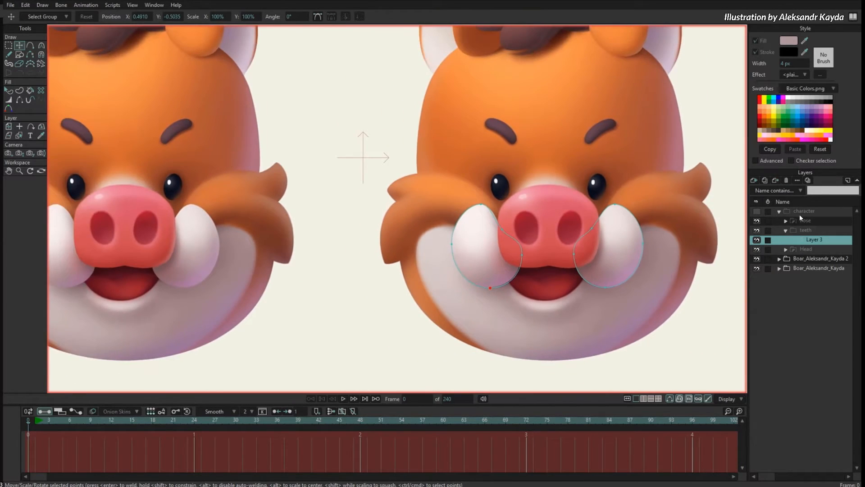
left_click(757, 211)
Add a vector layer above the tusk layer in the teeth group and name it shine.
left_click_drag(658, 251, 630, 264)
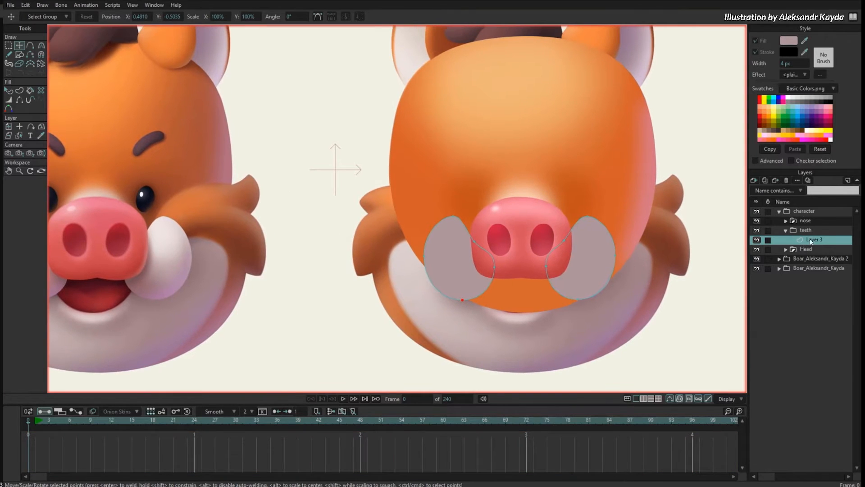
left_click(755, 180)
left_click(768, 192)
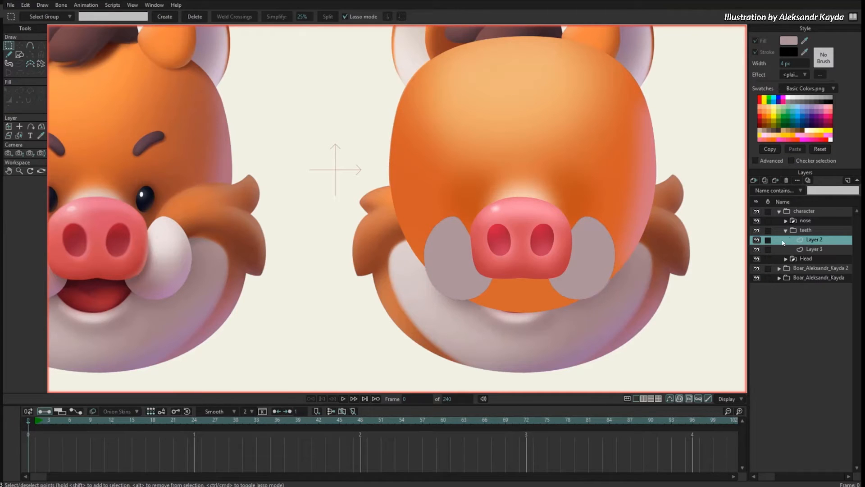
double_click(819, 241)
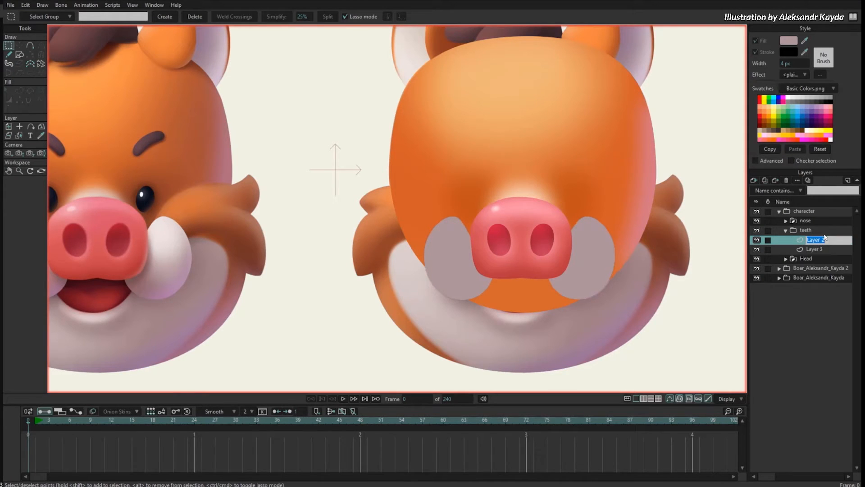
type("shine")
key("Return")
Draw a highlight oval over the right tusk and fill it with the light tone sampled from the reference tusk.
left_click_drag(538, 257, 535, 225)
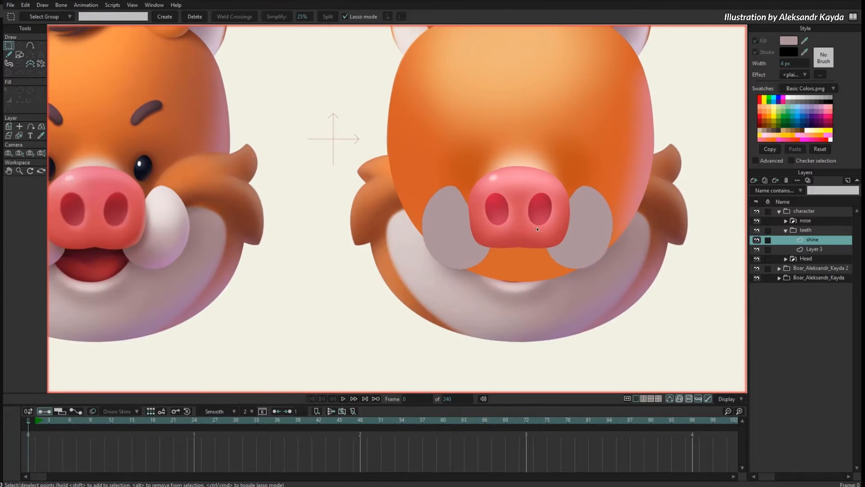
key("s")
mouse_move(574, 145)
left_mouse_down()
mouse_move(554, 186)
mouse_move(543, 168)
mouse_move(590, 248)
left_mouse_up()
key("q")
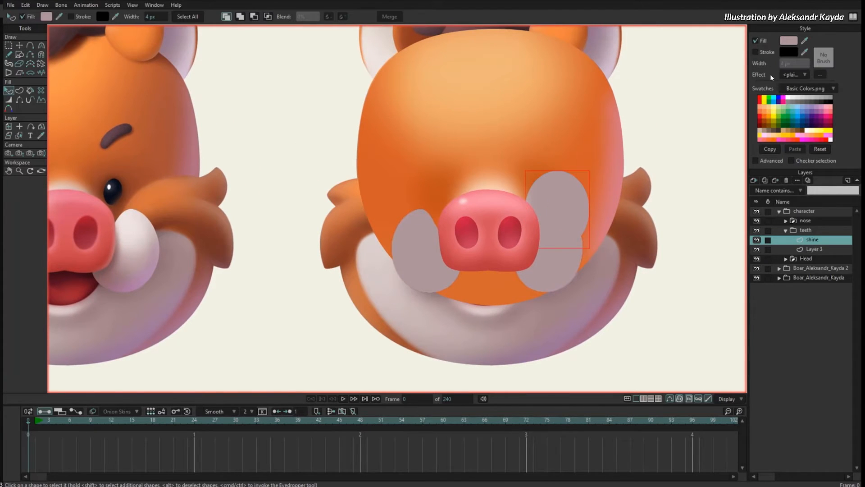
left_click(134, 266, "ctrl")
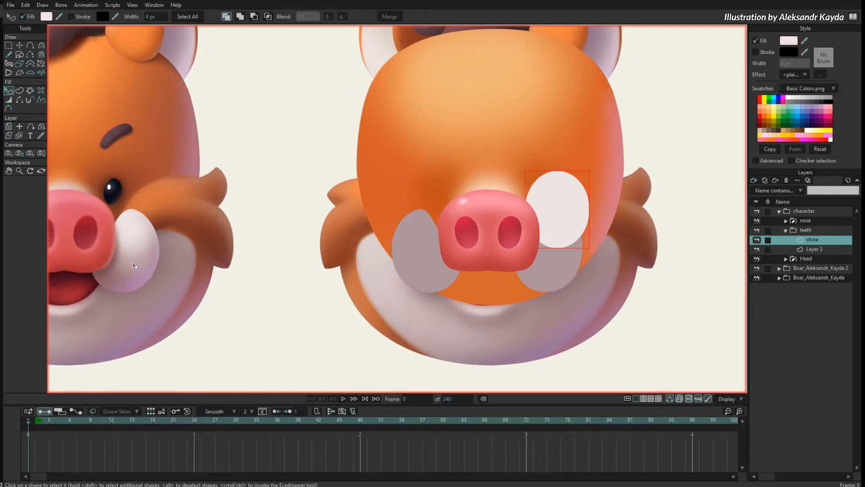
Apply a Soft Edge effect with a 16 px blur radius to the shine oval and reshape its upper and lower ends.
left_click(805, 77)
left_click(811, 102)
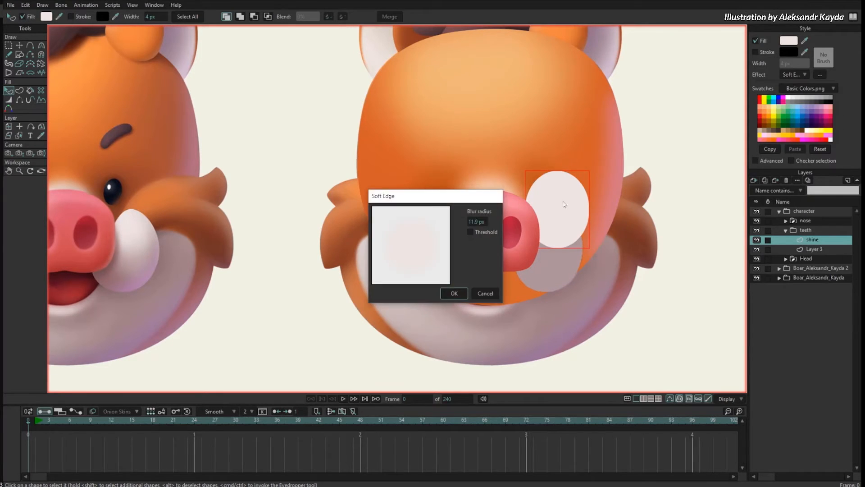
mouse_move(478, 223)
left_mouse_down()
mouse_move(514, 226)
mouse_move(482, 232)
mouse_move(491, 233)
left_mouse_up()
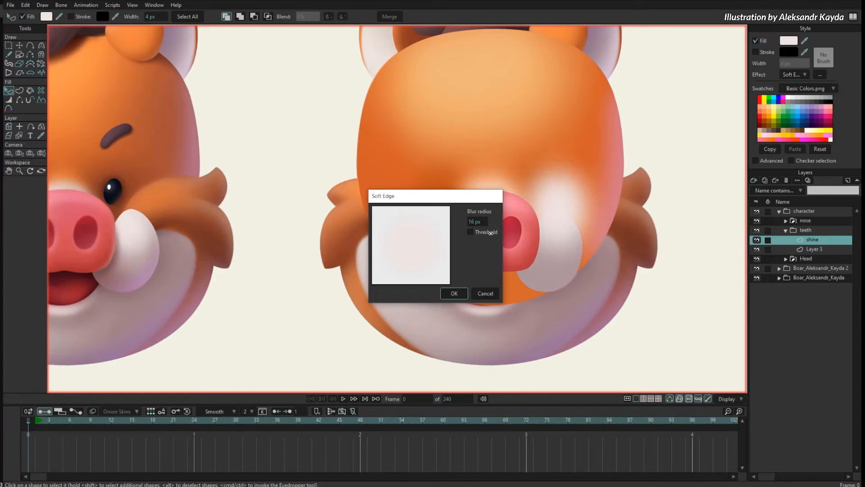
left_click(454, 294)
key("t")
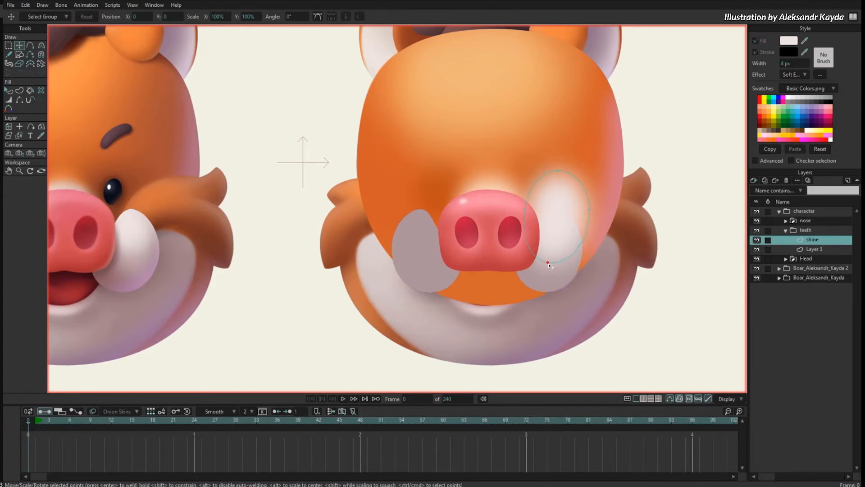
left_click_drag(557, 171, 547, 180)
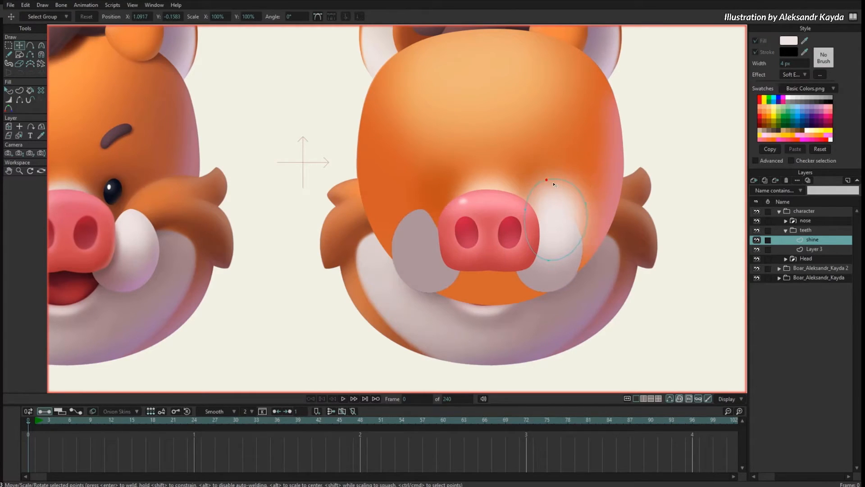
Open the group mask options for the teeth group.
left_click(806, 231)
right_click(803, 231)
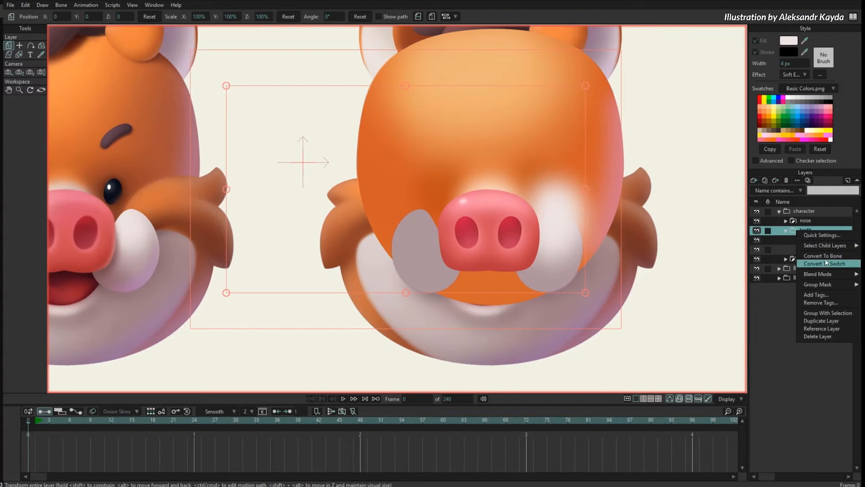
mouse_move(818, 274)
left_click(773, 283)
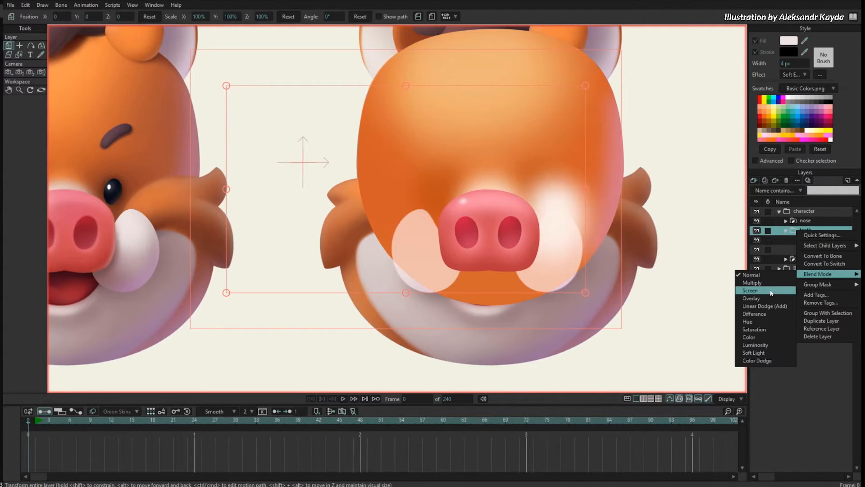
mouse_move(812, 285)
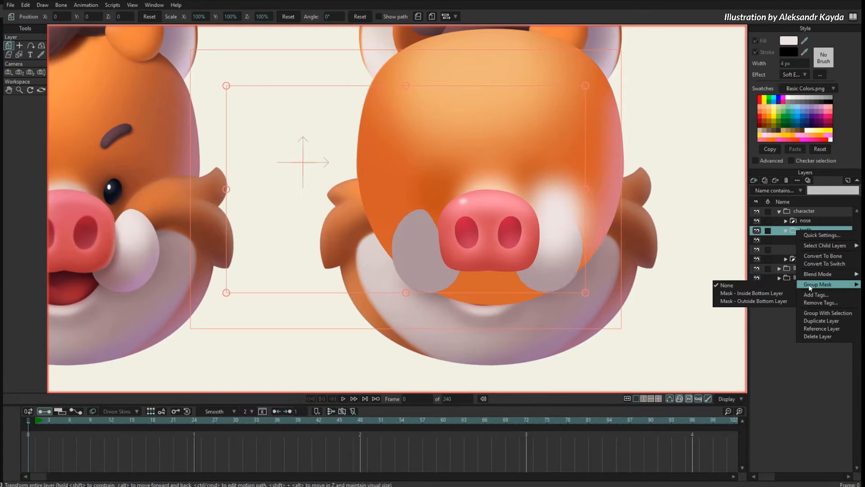
Mask the teeth group inside its bottom layer and reshape the shine ellipse to fit the right tusk's upper part.
left_click(770, 294)
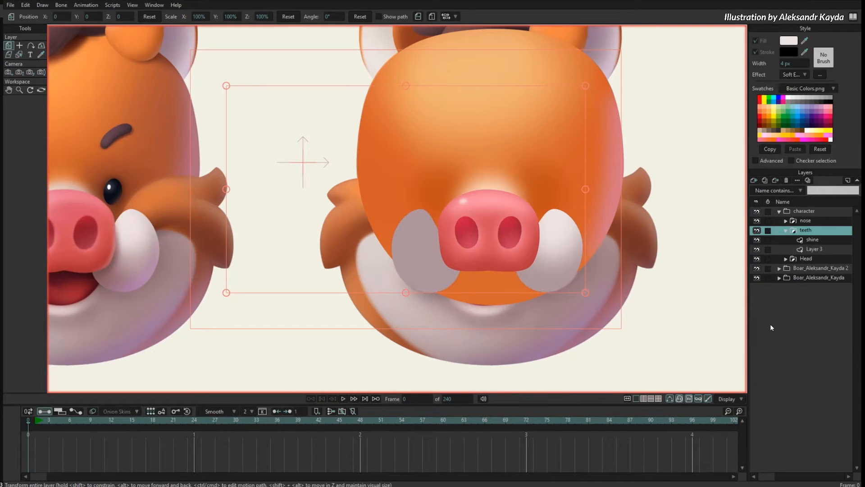
left_click(816, 240)
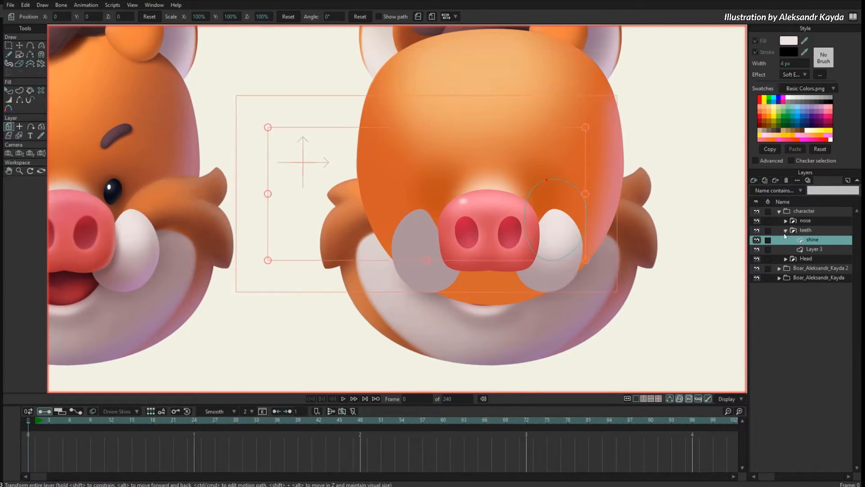
left_click_drag(552, 269, 553, 267)
left_click_drag(586, 204, 580, 204)
left_click_drag(553, 266, 554, 260)
left_click_drag(578, 203, 534, 223)
Duplicate the shine ellipse and place the copy over the upper part of the left tusk.
key("ctrl+a")
key("ctrl+c")
key("ctrl+v")
left_click_drag(648, 258, 518, 259)
left_click_drag(498, 240, 606, 254)
left_click(594, 273)
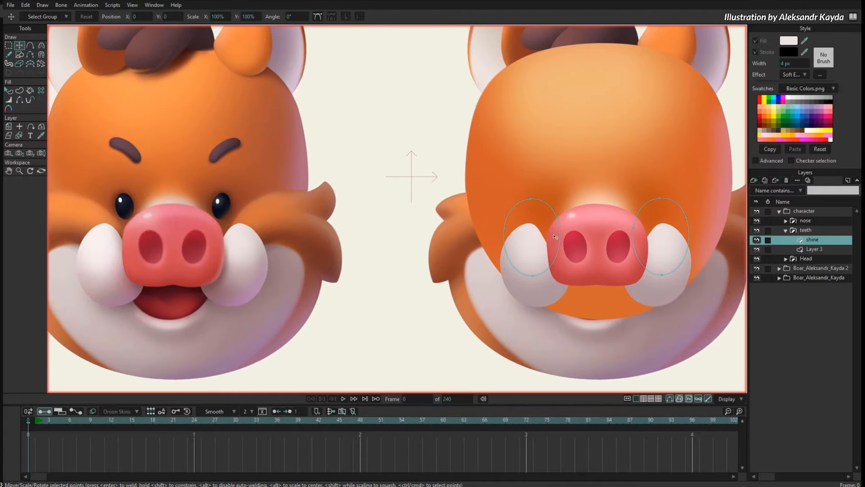
Reshape the copied shine ellipse point by point to follow the left tusk.
left_click_drag(505, 229, 498, 241)
left_click_drag(533, 276, 529, 276)
mouse_move(557, 218)
left_mouse_down()
mouse_move(546, 224)
mouse_move(555, 231)
left_mouse_up()
left_click_drag(529, 199, 530, 208)
left_click_drag(393, 265, 387, 248)
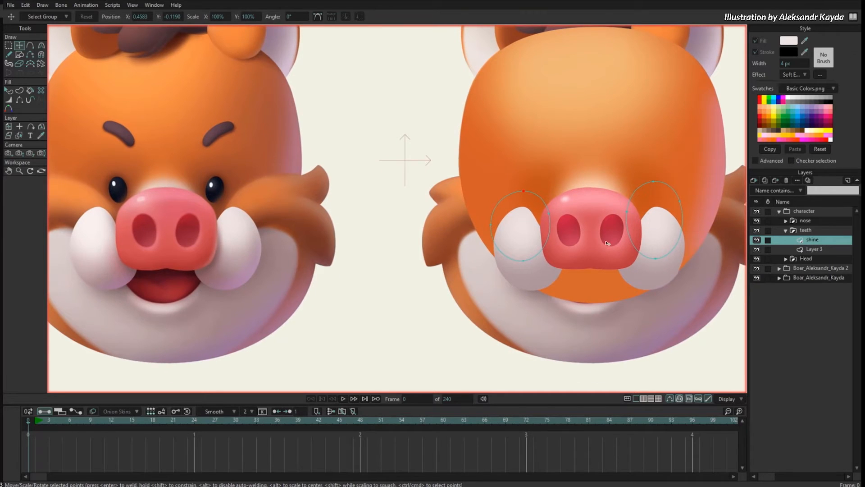
scroll(609, 275, "down", 1)
left_click_drag(607, 279, 588, 281)
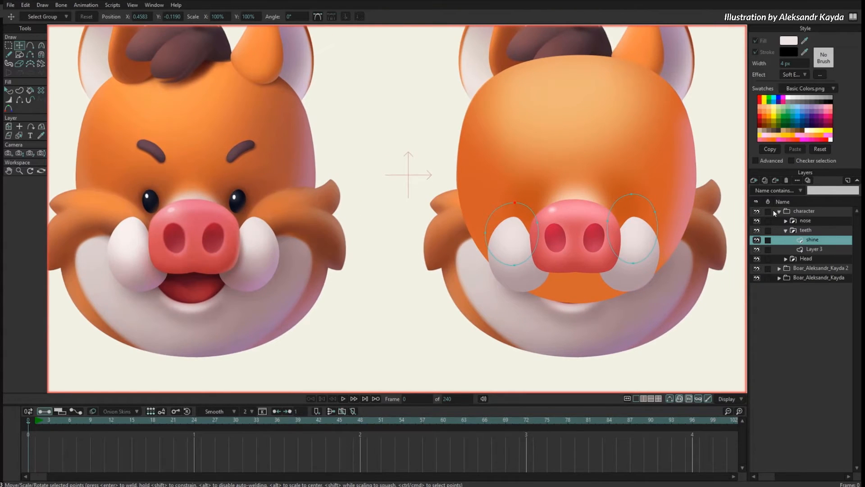
Add a new vector layer above the shine layer in the teeth group and name it "shading".
left_click(754, 181)
left_click(760, 189)
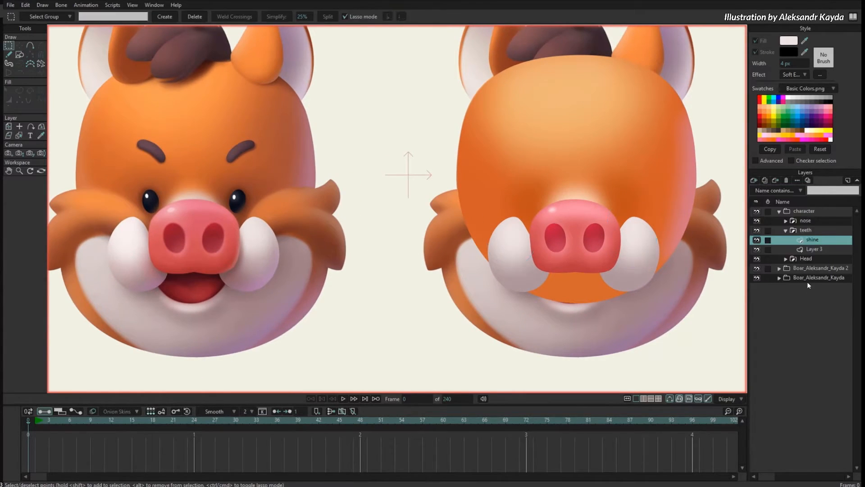
double_click(816, 240)
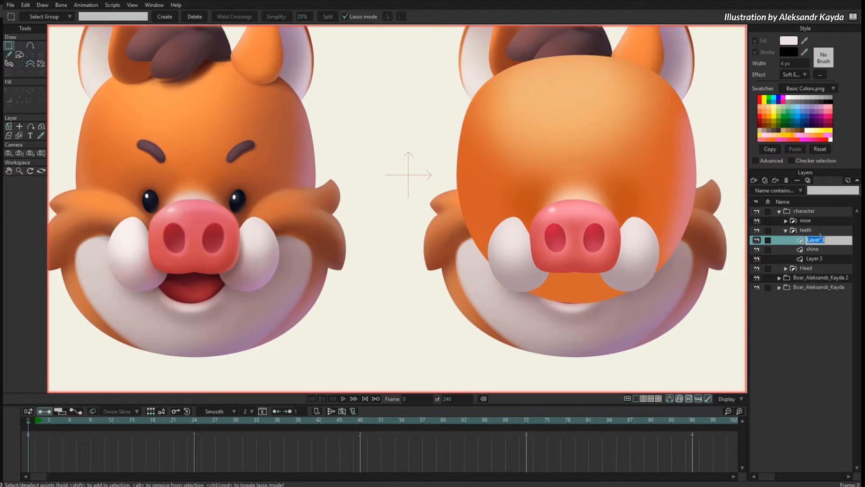
type("shading")
key("Return")
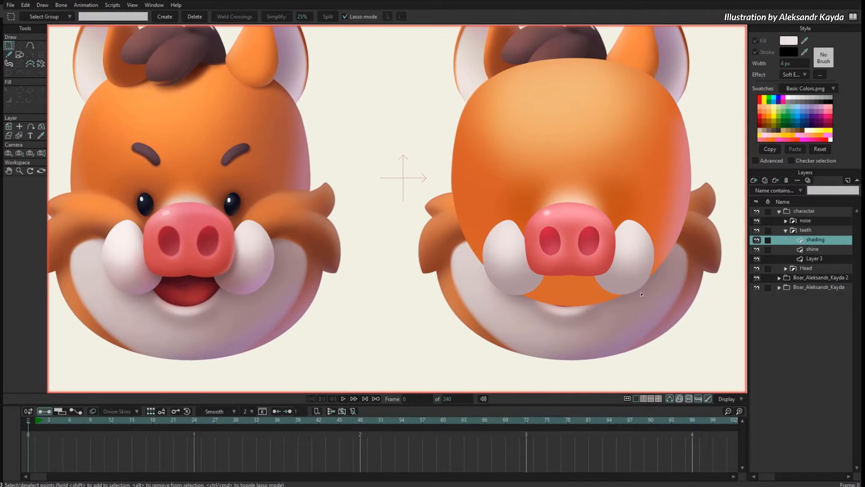
Draw an ellipse over the right tusk's lower outer edge and bend it into a crescent along the tusk.
key("r")
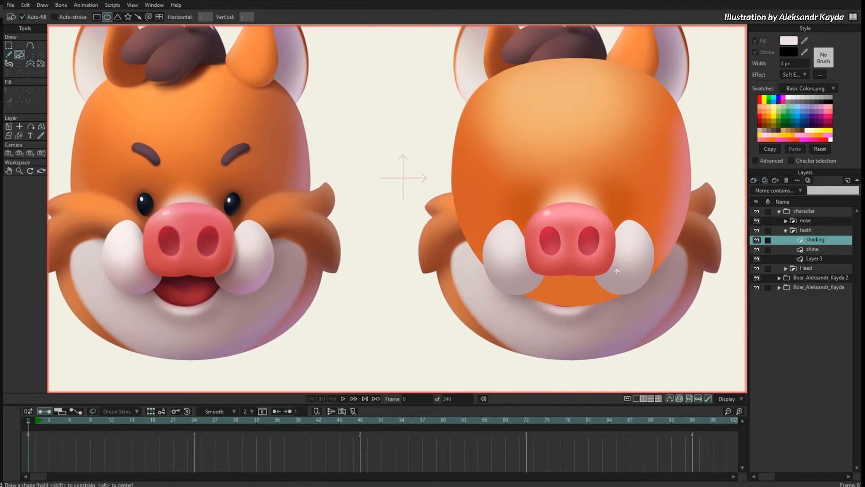
left_click_drag(671, 254, 608, 315)
key("t")
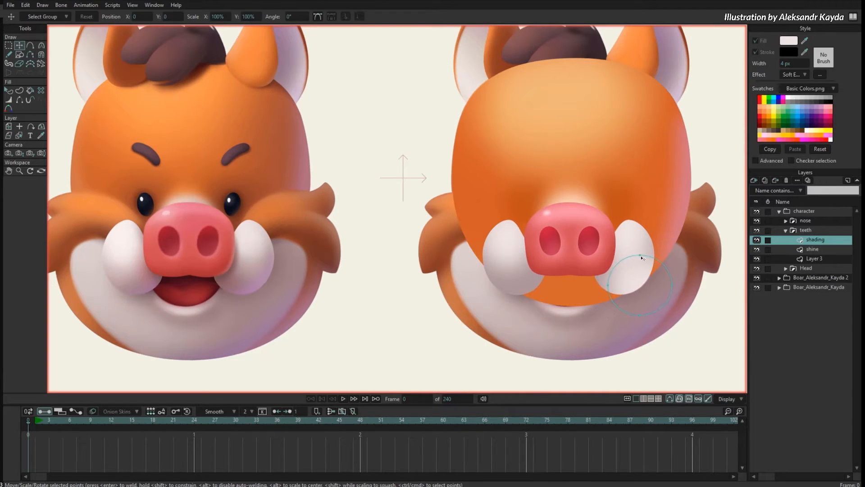
left_click_drag(641, 255, 656, 251)
left_click_drag(609, 285, 634, 280)
mouse_move(640, 314)
left_mouse_down()
mouse_move(609, 296)
mouse_move(630, 280)
left_mouse_up()
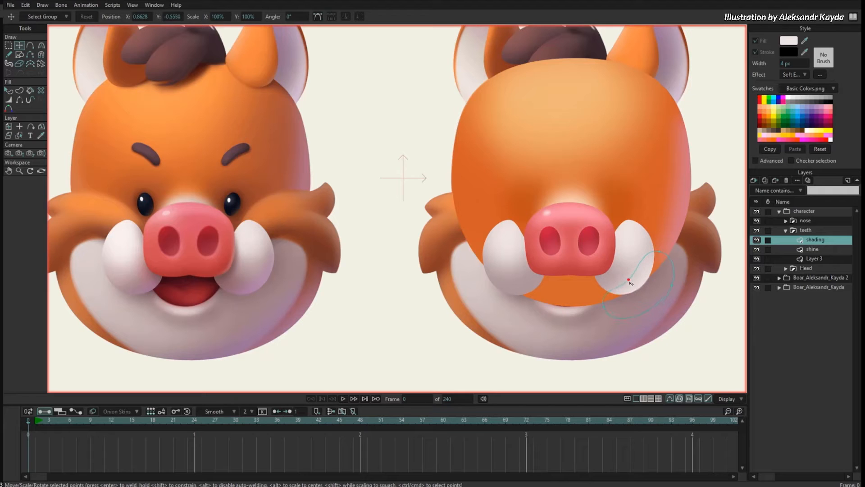
left_click(673, 285)
left_click_drag(662, 255, 660, 254)
Fill the crescent with the purple-pink sampled from the shaded edge of the reference boar's right tusk.
key("q")
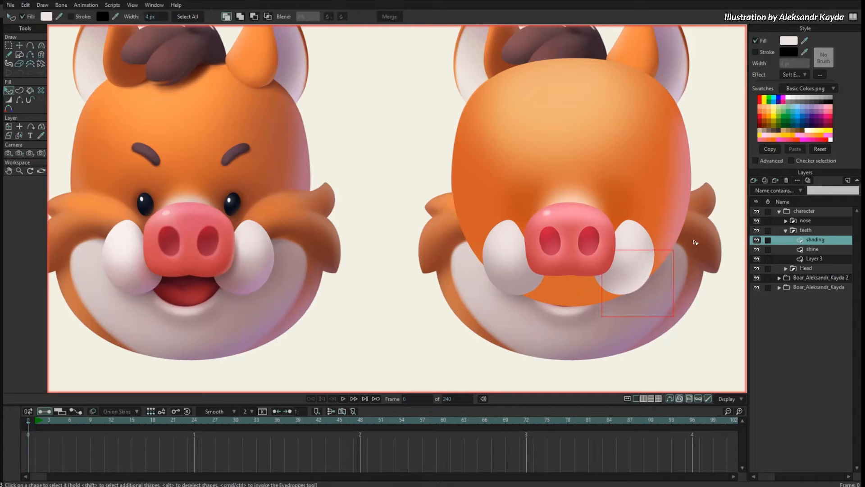
left_click(804, 41)
left_click(259, 277)
left_click(255, 283, "ctrl")
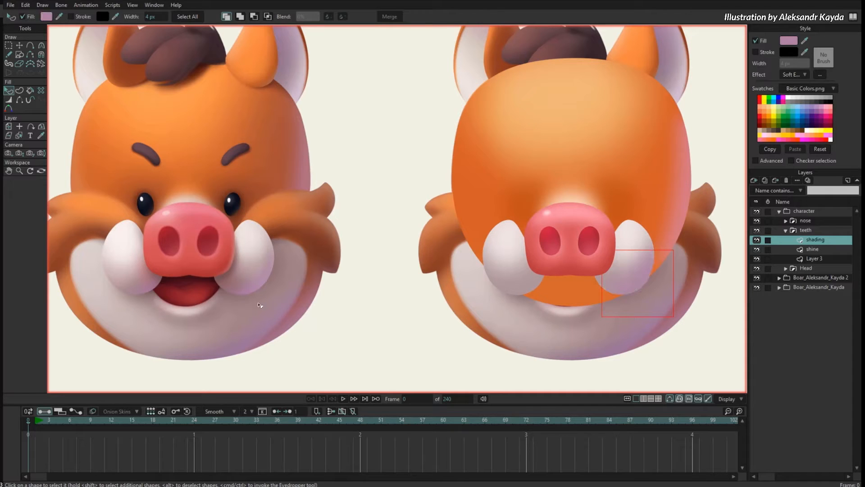
Set the shading layer's blend mode to Color and make the crescent's fill a more saturated pinkish purple.
right_click(811, 241)
mouse_move(817, 256)
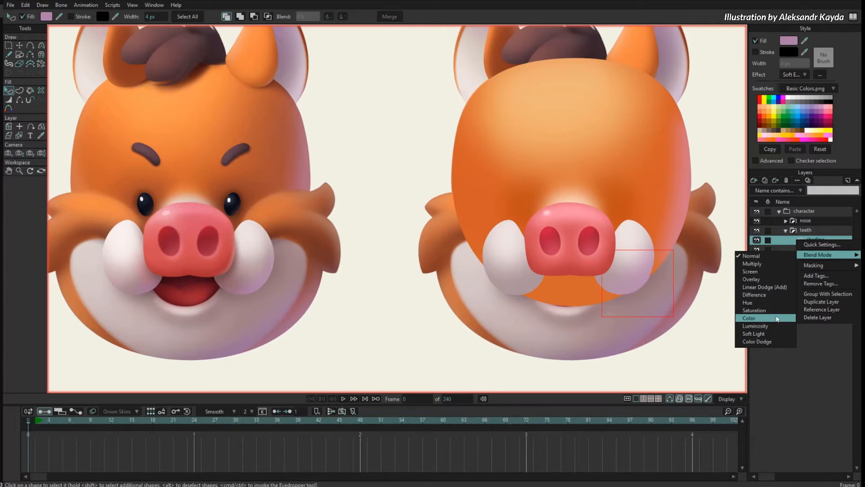
left_click(777, 318)
left_click(793, 41)
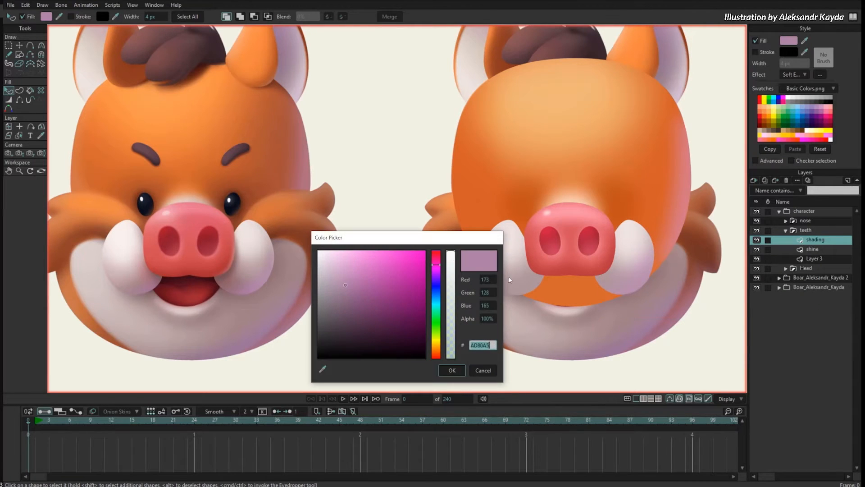
mouse_move(363, 285)
left_mouse_down()
mouse_move(352, 278)
mouse_move(364, 272)
mouse_move(357, 282)
left_mouse_up()
left_click_drag(436, 265, 435, 266)
left_click(452, 370)
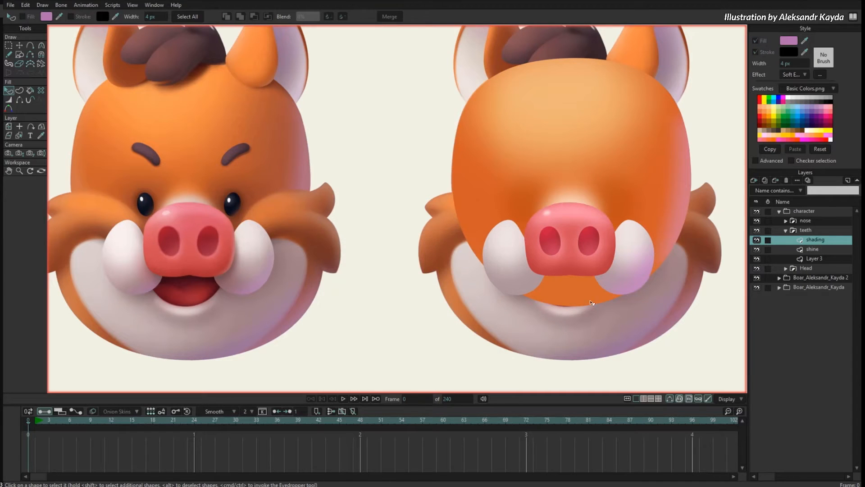
Refine the crescent's curvature and points along the right tusk's lower edge.
key("t")
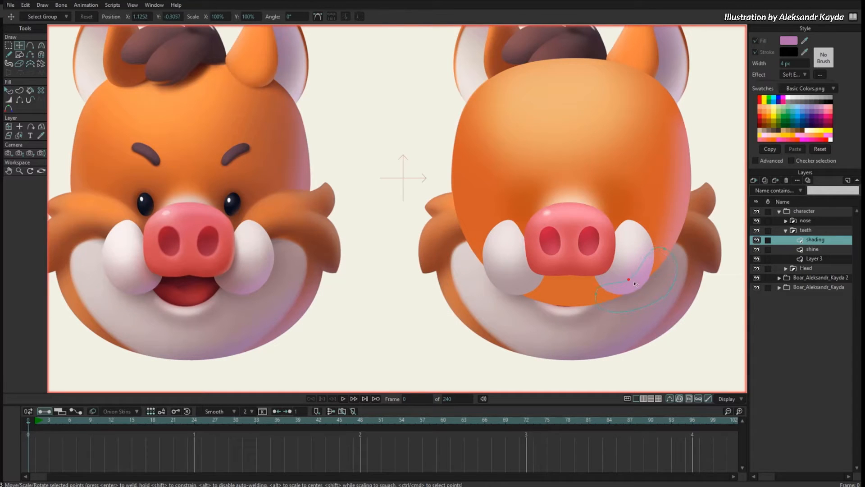
key("c")
key("t")
left_click(664, 243)
left_click_drag(634, 283, 632, 280)
Duplicate the crescent and fit the copy to the bottom of the left tusk beside the snout.
key("ctrl+a")
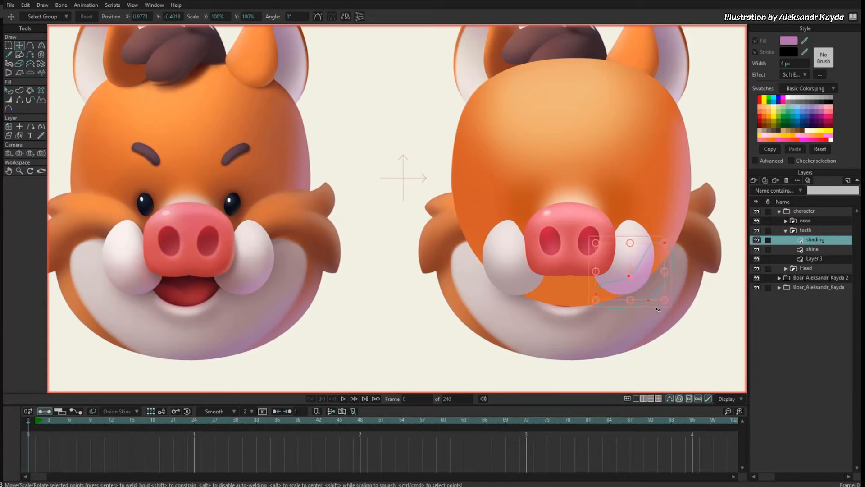
key("ctrl+c")
key("ctrl+v")
left_click_drag(692, 301, 587, 311)
mouse_move(527, 291)
left_mouse_down()
mouse_move(541, 282)
mouse_move(551, 287)
left_mouse_up()
key("ctrl+h")
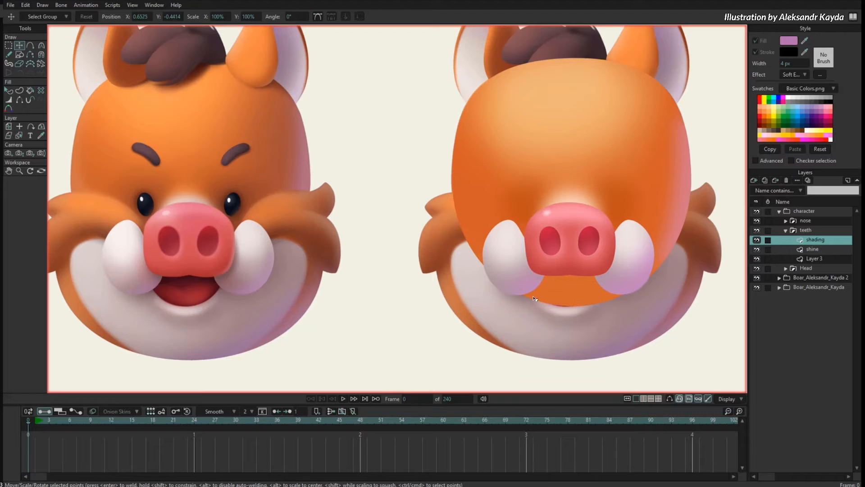
Set the fill colour of the left tusk's shading shape to B775B2.
key("q")
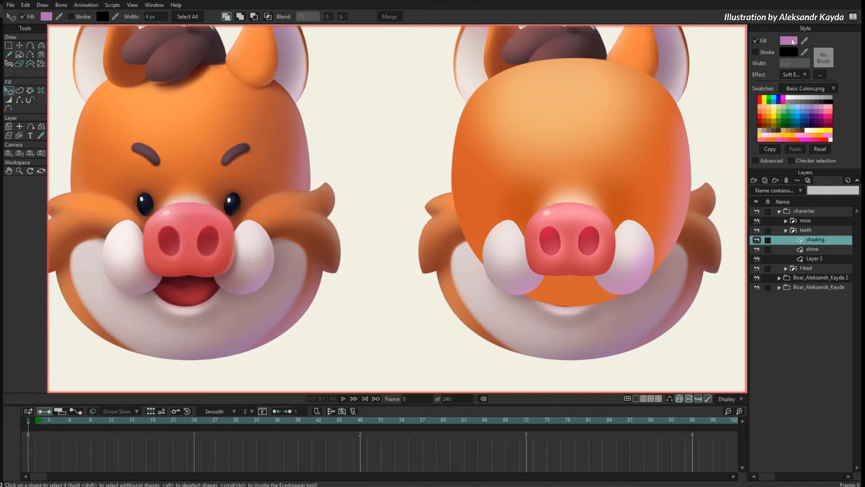
left_click(790, 41)
mouse_move(296, 336)
left_mouse_down()
mouse_move(304, 320)
mouse_move(294, 339)
left_mouse_up()
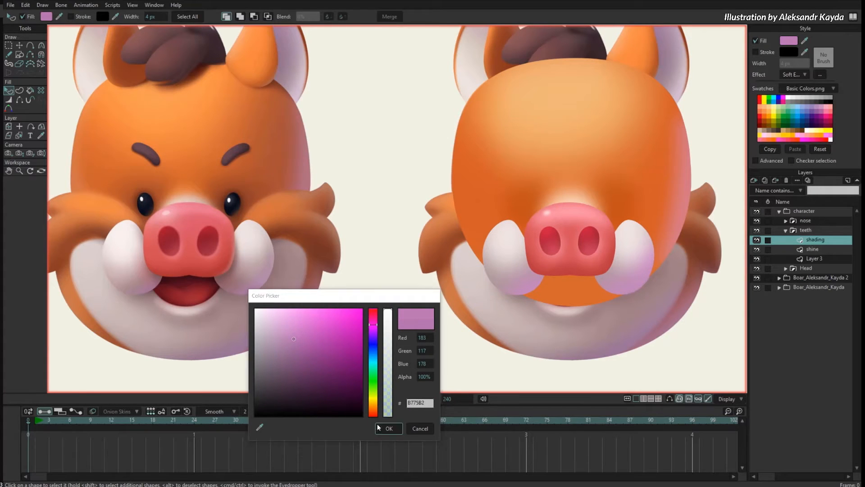
left_click(387, 428)
Draw another ellipse over the left tusk's outer side and reshape it to follow the tusk's edge.
left_click_drag(566, 276, 551, 263)
key("Return")
key("s")
mouse_move(471, 243)
left_mouse_down()
mouse_move(484, 247)
mouse_move(510, 303)
left_mouse_up()
key("t")
key("Return")
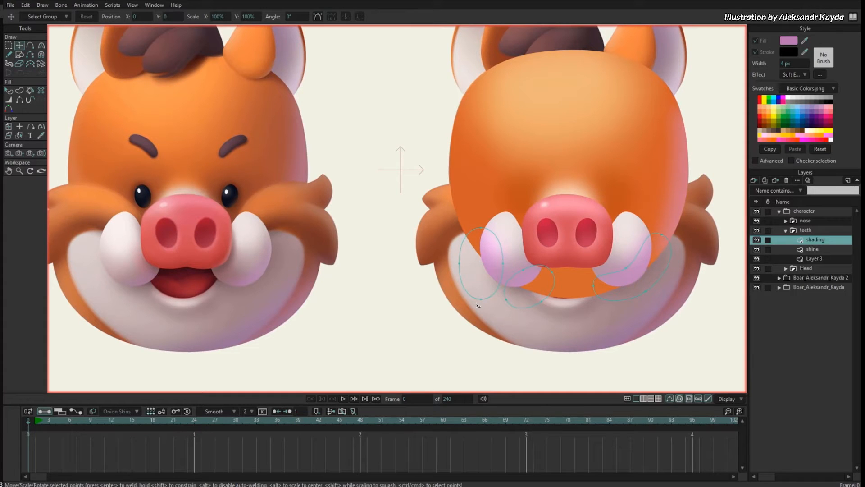
left_click_drag(503, 263, 497, 270)
left_click_drag(481, 228, 488, 245)
Fill the left tusk's outer shading shape with dark purple 402C51 at 63.1% alpha.
key("q")
left_click(489, 281)
left_click(791, 42)
mouse_move(294, 344)
left_mouse_down()
mouse_move(307, 388)
mouse_move(290, 385)
mouse_move(294, 397)
left_mouse_up()
left_click(372, 336)
mouse_move(372, 337)
left_mouse_down()
mouse_move(372, 348)
mouse_move(387, 341)
mouse_move(382, 348)
left_mouse_up()
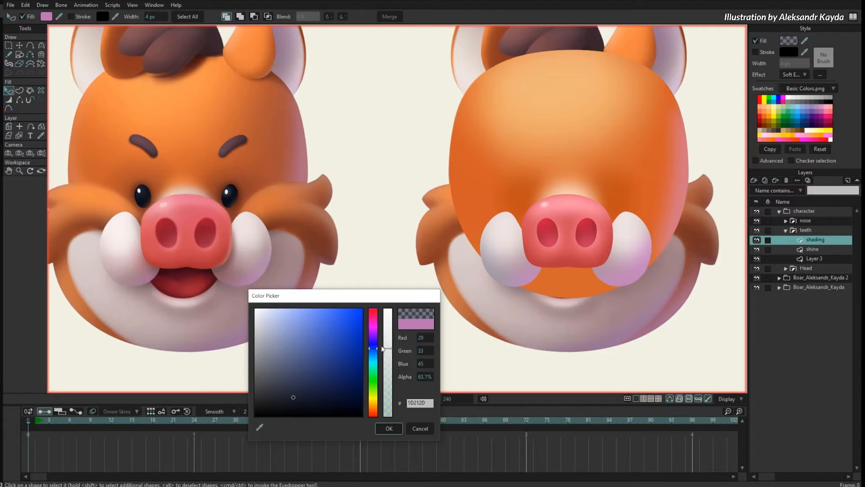
mouse_move(290, 392)
left_mouse_down()
mouse_move(293, 375)
mouse_move(303, 381)
left_mouse_up()
left_click_drag(374, 334, 374, 332)
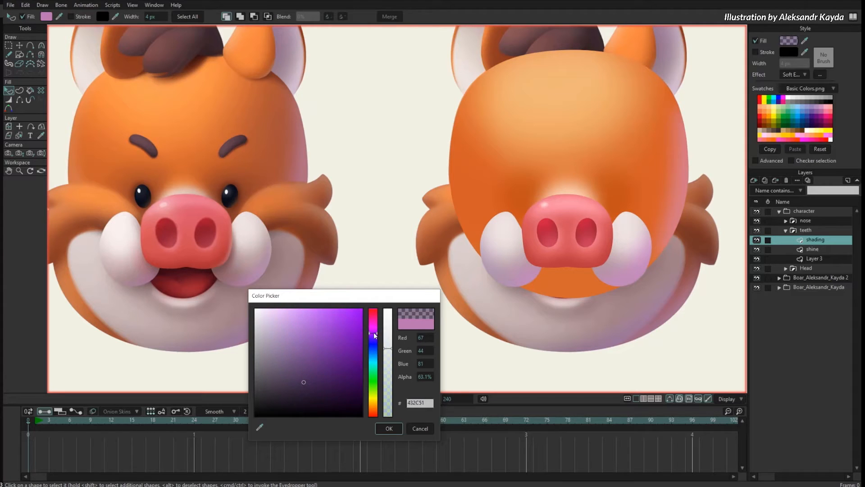
left_click(382, 428)
Fine-tune the points of the dark purple shape along the left tusk's outer edge.
key("t")
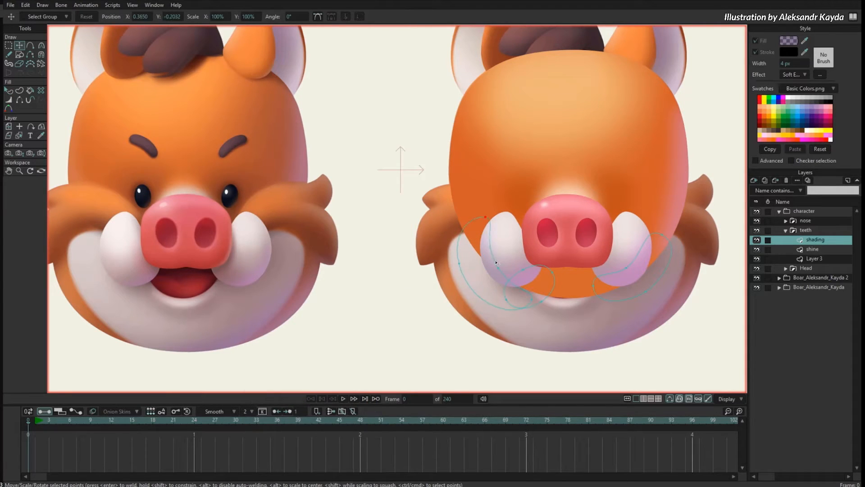
left_click_drag(494, 258, 495, 258)
left_click_drag(485, 218, 484, 223)
Duplicate the dark purple shape, move the copy toward the snout and delete one of its points.
left_click(525, 307)
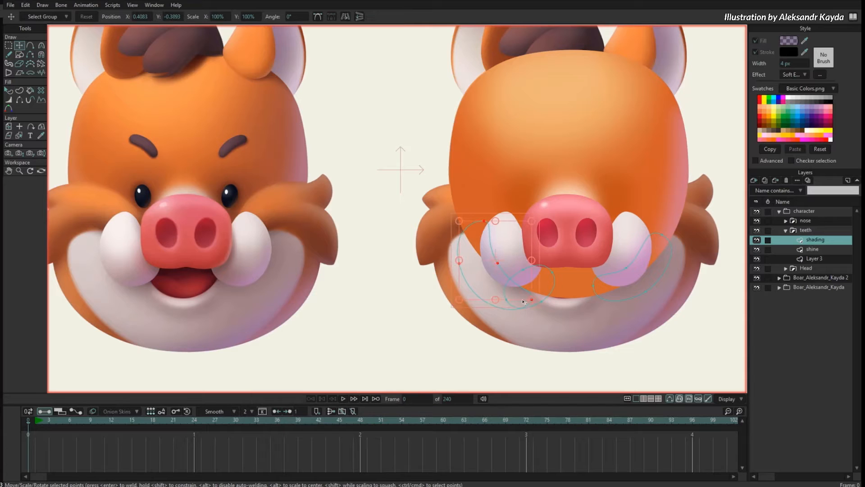
key("ctrl+c")
key("ctrl+v")
left_click_drag(515, 319, 569, 297)
left_click(586, 276)
key("Delete")
Reshape the dark purple copy to shade the left tusk's inner edge next to the snout.
left_click_drag(552, 240, 522, 243)
left_click_drag(535, 275, 534, 285)
left_click_drag(518, 244, 518, 254)
left_click_drag(537, 201, 538, 213)
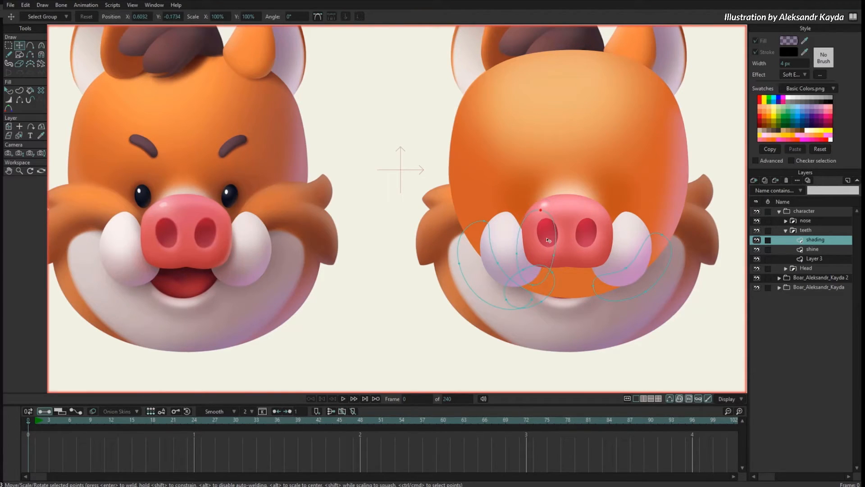
Duplicate the inner-edge shading shape onto the right tusk's outer edge and adjust its points.
mouse_move(555, 255)
left_mouse_down()
mouse_move(560, 261)
mouse_move(537, 280)
mouse_move(672, 317)
mouse_move(675, 289)
left_mouse_up()
key("Tab")
key("ctrl+c")
key("ctrl+v")
left_click_drag(660, 214, 641, 208)
left_click_drag(636, 255, 640, 255)
Set the fill of the right tusk's outer shading shape to near-black 06020A at 93.3% alpha.
key("q")
left_click(656, 235)
left_click(788, 41)
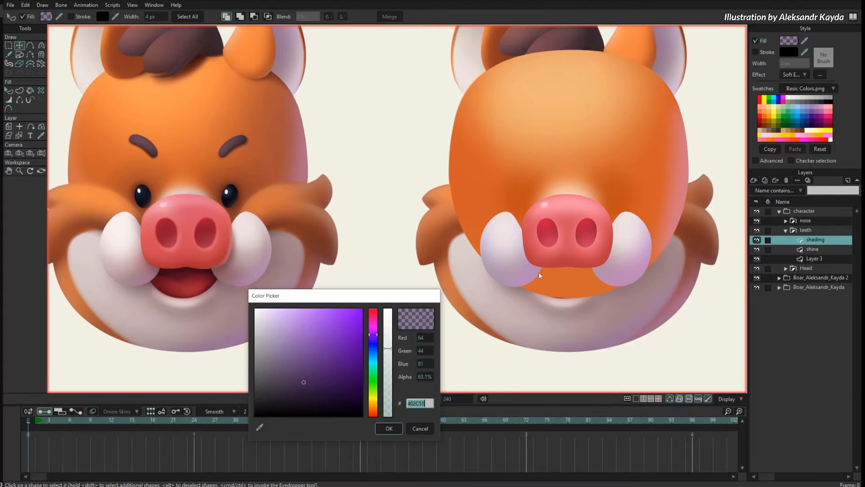
left_click_drag(387, 348, 387, 332)
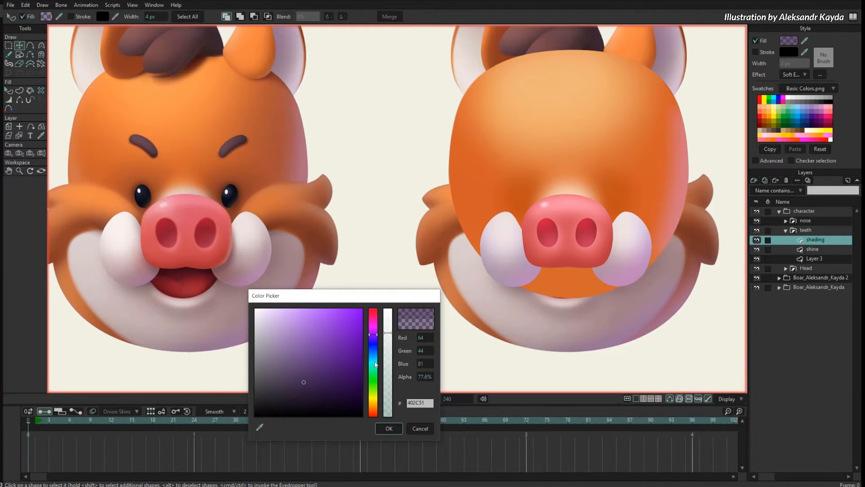
left_click_drag(309, 381, 334, 396)
left_click_drag(388, 332, 387, 315)
mouse_move(323, 381)
left_mouse_down()
mouse_move(338, 401)
mouse_move(363, 407)
mouse_move(350, 389)
mouse_move(354, 409)
mouse_move(345, 414)
left_mouse_up()
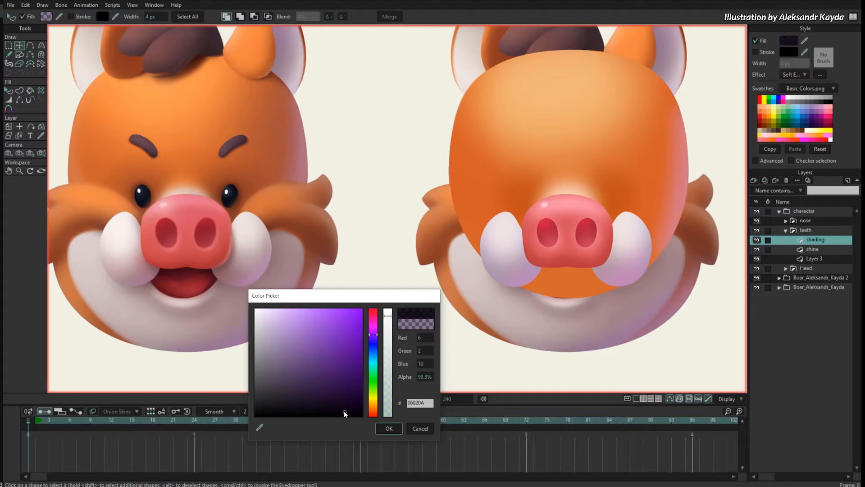
left_click(385, 428)
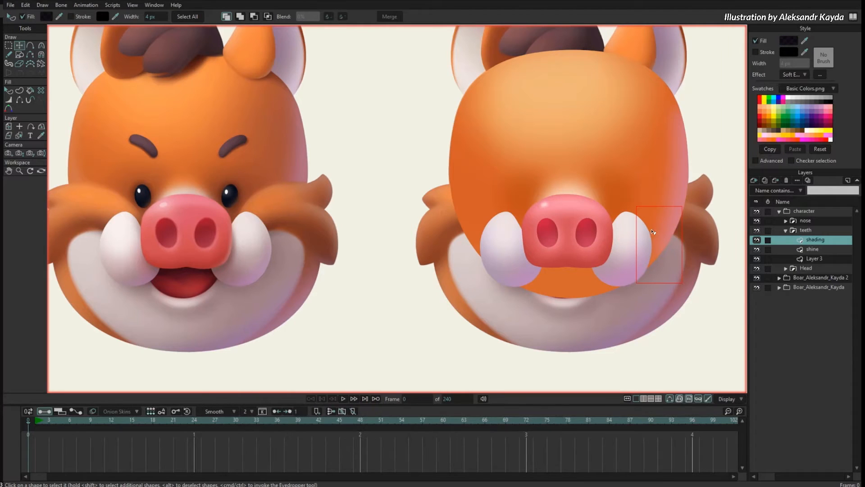
Edit the soft edge effect settings of the near-black shape on the right tusk.
left_click(821, 73)
left_click_drag(480, 221, 464, 240)
left_click(446, 294)
Try the Overlay blend mode on the shading layer.
key("g")
right_click(813, 244)
mouse_move(798, 255)
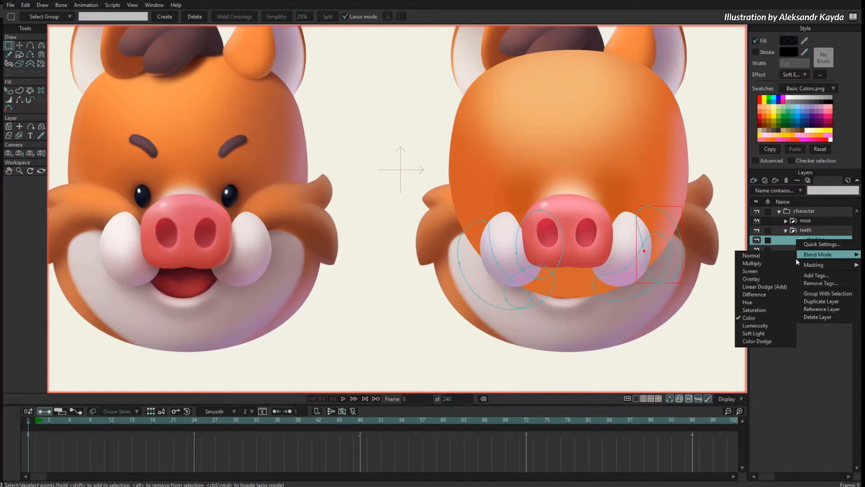
left_click(768, 280)
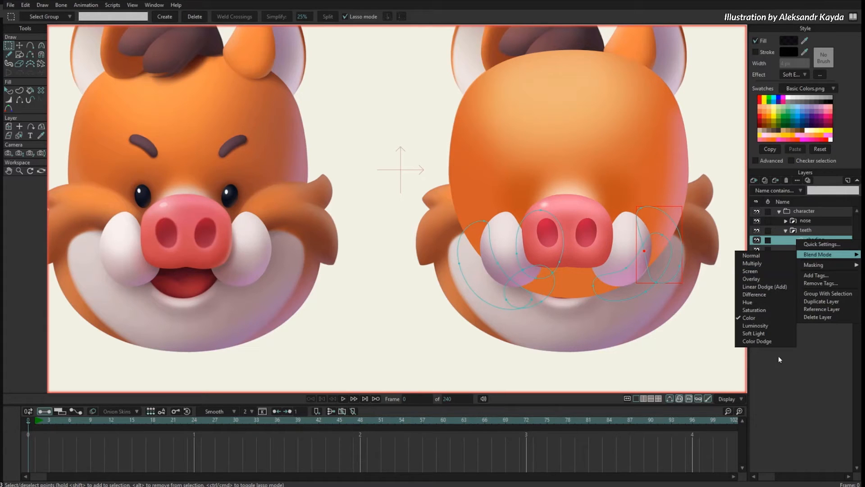
Set the fill of the left tusk's lower outer shading shape to purple 4F1084 at 13.3% alpha.
key("q")
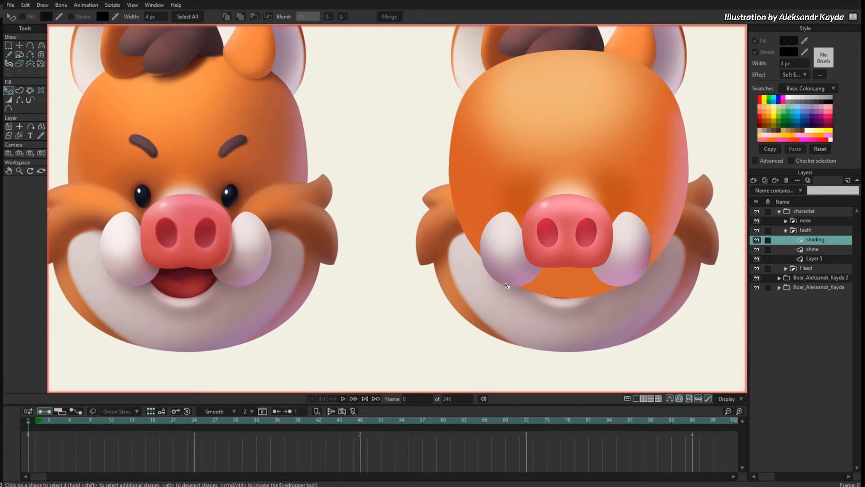
left_click(484, 274)
left_click(792, 43)
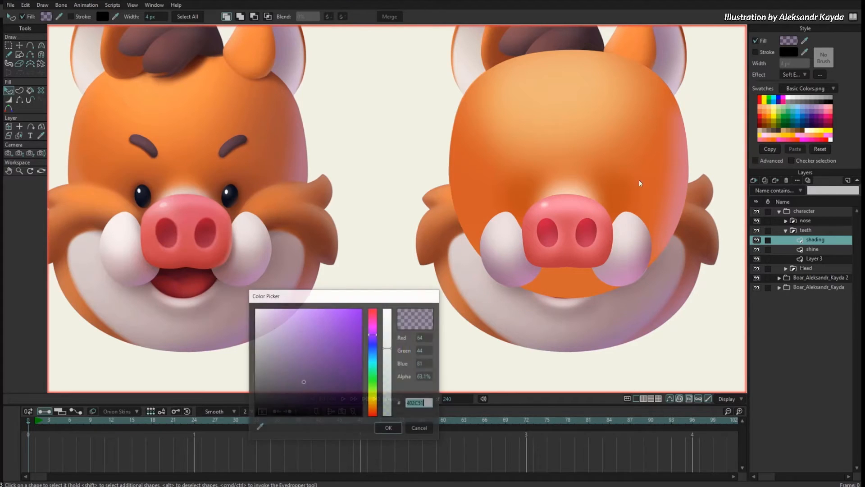
left_click_drag(388, 350, 386, 398)
mouse_move(328, 348)
left_mouse_down()
mouse_move(348, 376)
mouse_move(350, 361)
left_mouse_up()
left_click_drag(386, 397, 385, 400)
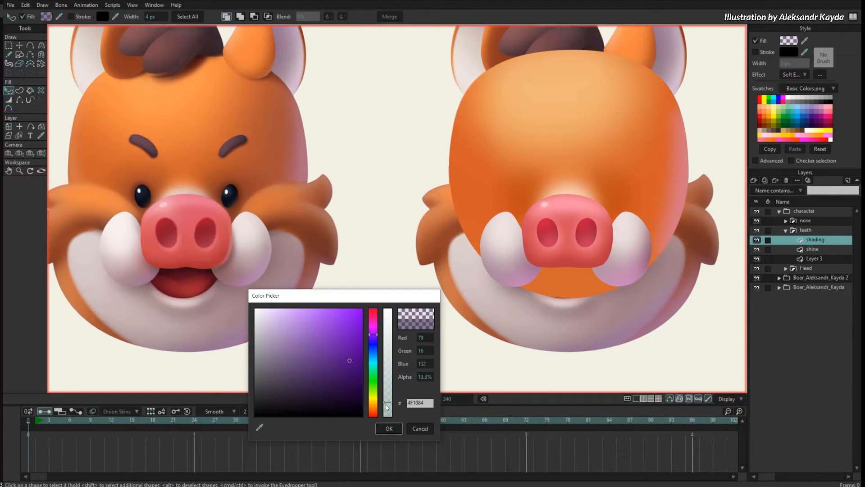
left_click(384, 429)
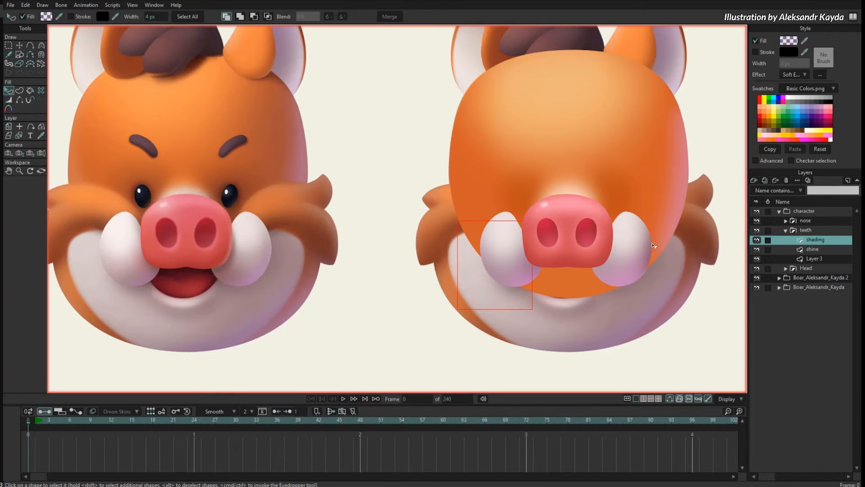
Set the fill of the right tusk's outer shading shape to near-black 030105.
left_click(772, 121)
left_click(792, 43)
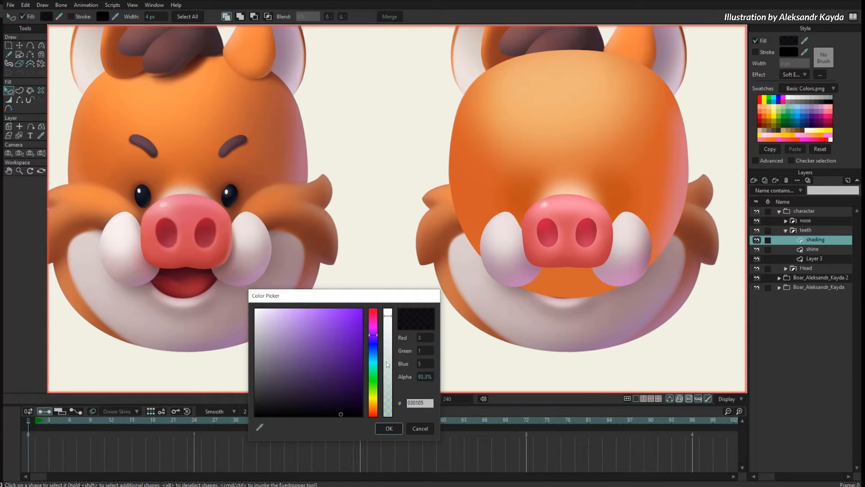
left_click(387, 429)
Move the points of the right tusk's lower shading shape so it curves along the tusk's outer and bottom edge.
key("t")
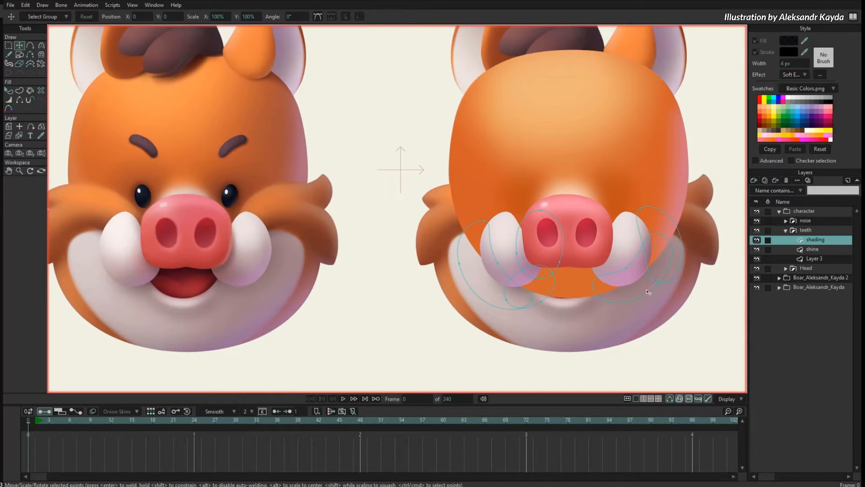
left_click_drag(658, 287, 646, 284)
mouse_move(663, 237)
left_mouse_down()
mouse_move(648, 235)
mouse_move(643, 279)
mouse_move(607, 291)
mouse_move(635, 286)
left_mouse_up()
left_click_drag(628, 257, 648, 301)
left_click(656, 248)
scroll(676, 272, "up", 1)
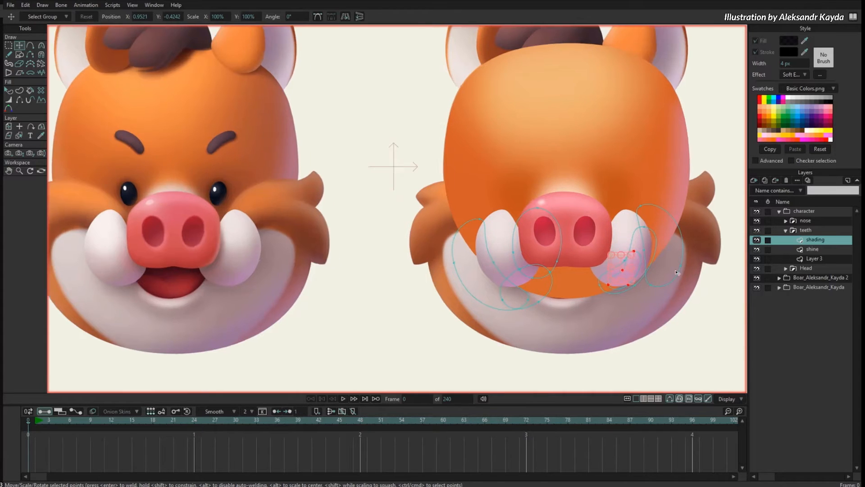
scroll(642, 284, "up", 2)
mouse_move(632, 238)
left_mouse_down()
mouse_move(637, 260)
mouse_move(620, 271)
mouse_move(624, 287)
left_mouse_up()
key("ctrl+h")
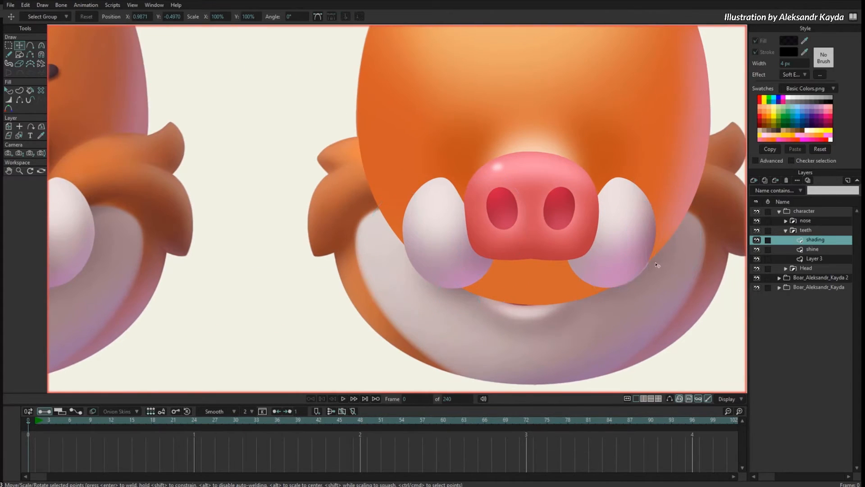
scroll(657, 265, "down", 3)
scroll(645, 309, "up", 1)
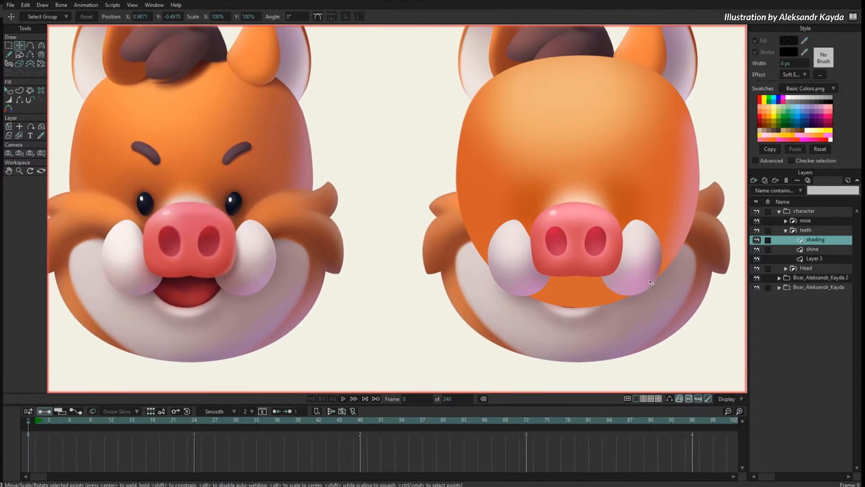
key("ctrl+h")
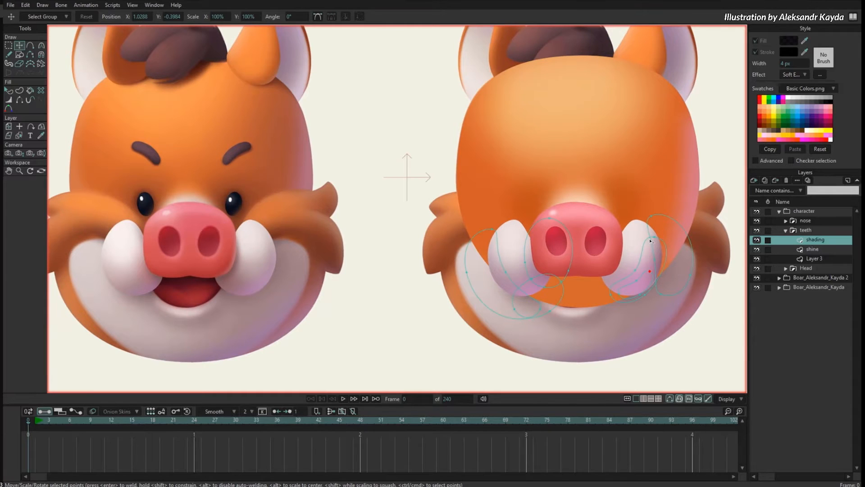
Set the fill of the left tusk's inner-edge shading shape to dark purple 180F1F at 100% alpha.
key("s")
left_click_drag(576, 256, 543, 246)
scroll(544, 246, "up", 1)
key("q")
left_click(507, 248)
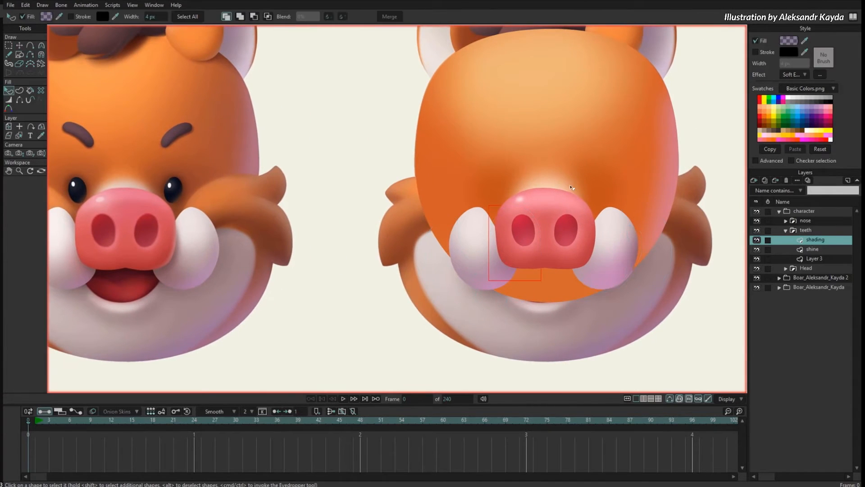
left_click(791, 40)
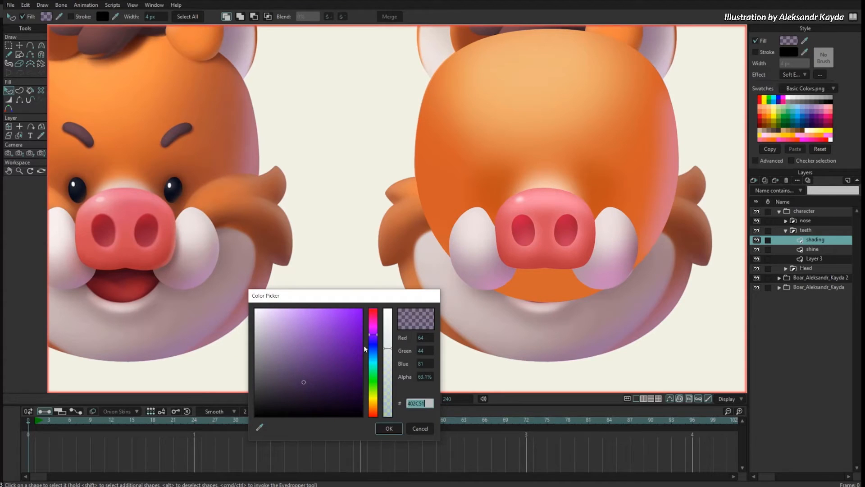
left_click_drag(387, 345, 387, 308)
mouse_move(348, 350)
left_mouse_down()
mouse_move(341, 395)
mouse_move(293, 395)
mouse_move(306, 403)
left_mouse_up()
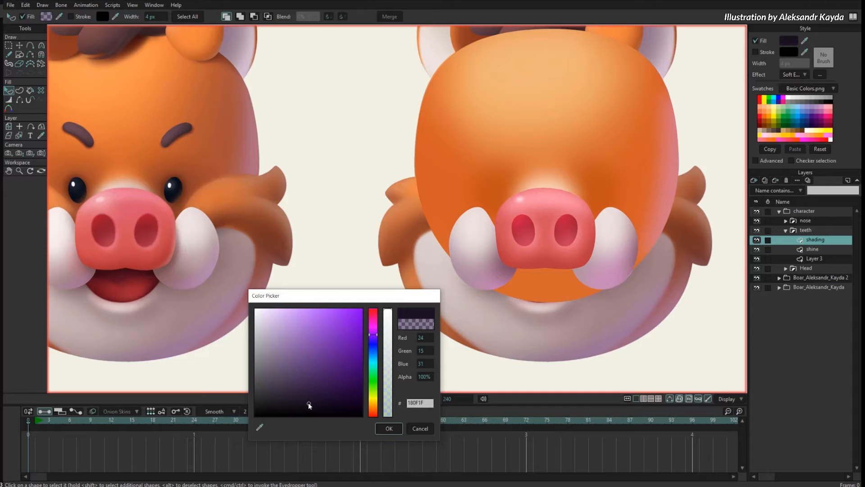
left_click(382, 431)
Adjust the points of the left tusk's inner-edge shading shape beside the snout.
key("t")
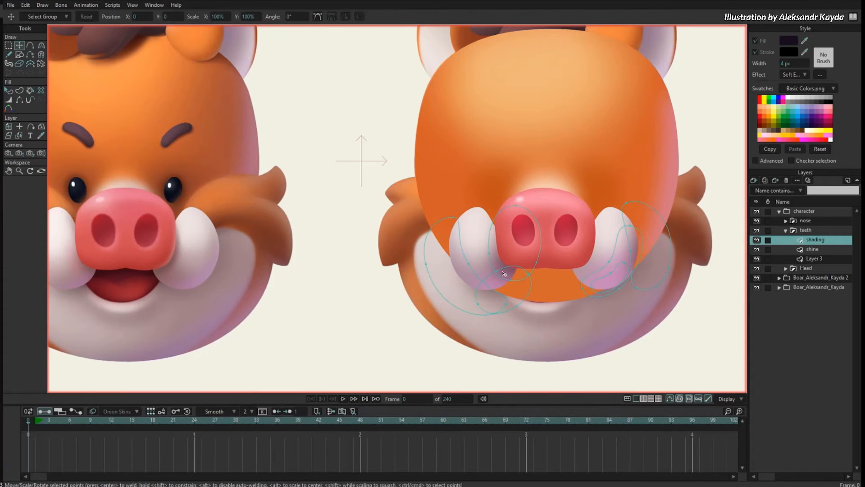
mouse_move(490, 255)
left_mouse_down()
mouse_move(514, 252)
mouse_move(528, 264)
mouse_move(538, 247)
left_mouse_up()
mouse_move(497, 271)
left_mouse_down()
mouse_move(513, 272)
mouse_move(530, 254)
mouse_move(521, 247)
left_mouse_up()
Duplicate the left tusk's inner-edge shading shape, flip it horizontally and place it on the right tusk's inner edge.
key("Tab")
key("ctrl+c")
key("ctrl+v")
left_click_drag(589, 304, 647, 302)
key("shift+h")
mouse_move(612, 211)
left_mouse_down()
mouse_move(630, 253)
mouse_move(646, 253)
mouse_move(635, 250)
mouse_move(622, 216)
left_mouse_up()
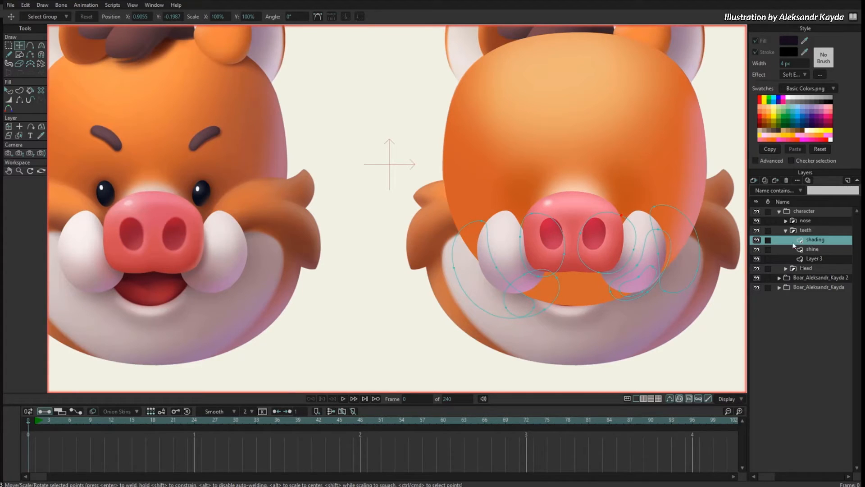
Cut both inner-edge shading shapes from the shading layer and paste them into a new vector layer above it.
key("q")
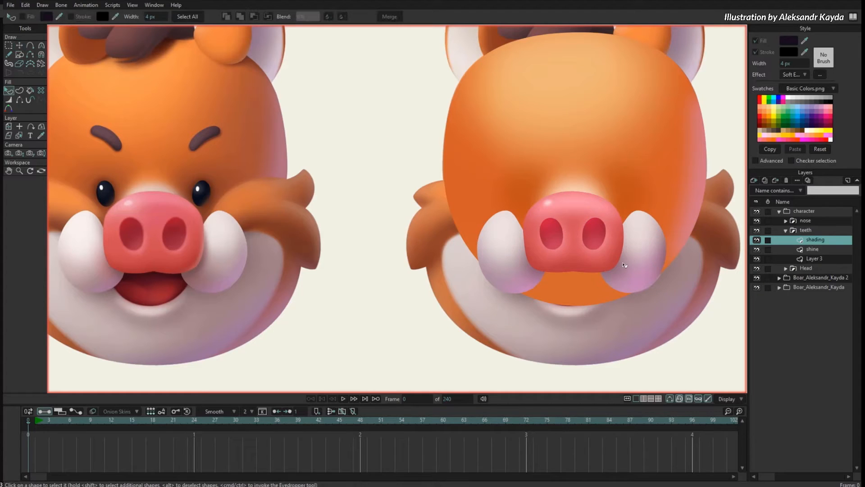
key("g")
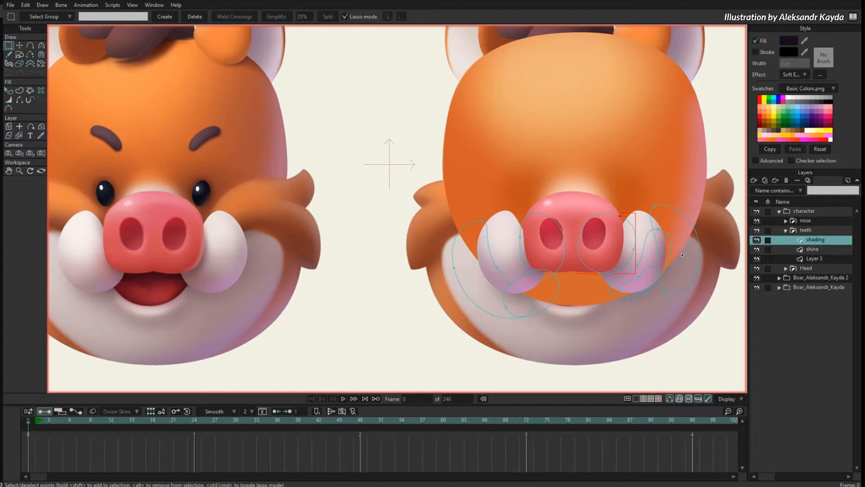
mouse_move(566, 199)
left_mouse_down()
mouse_move(593, 234)
mouse_move(631, 207)
left_mouse_up()
key("ctrl+x")
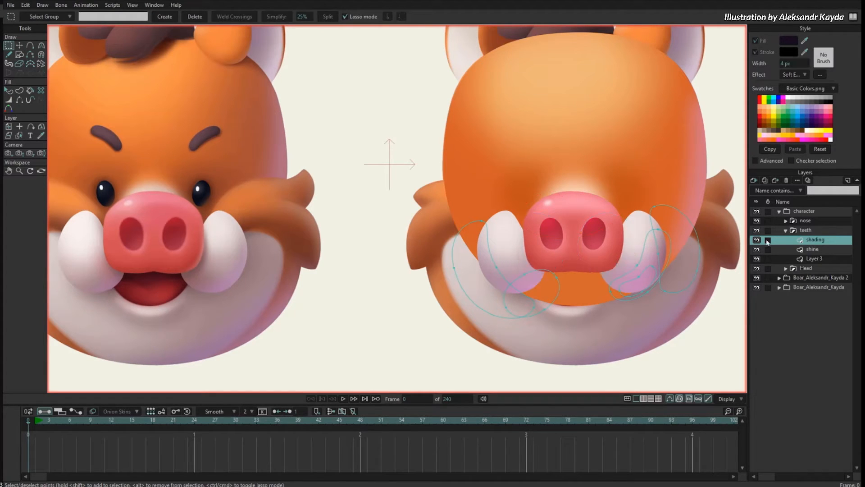
left_click(754, 180)
left_click(764, 189)
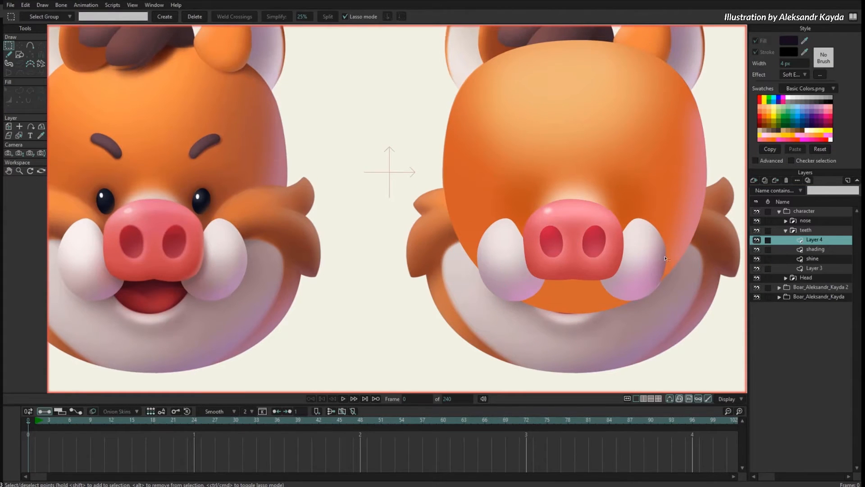
key("ctrl+v")
key("t")
Try the Soft Light blend mode on Layer 4.
right_click(798, 244)
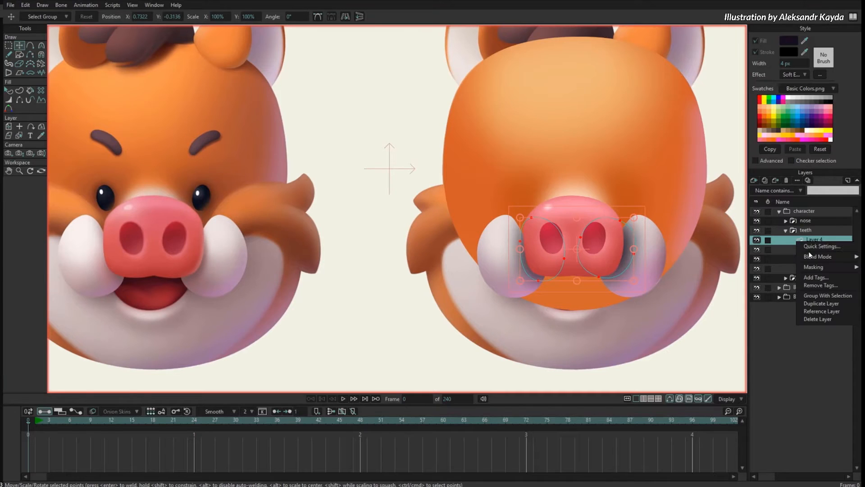
mouse_move(816, 256)
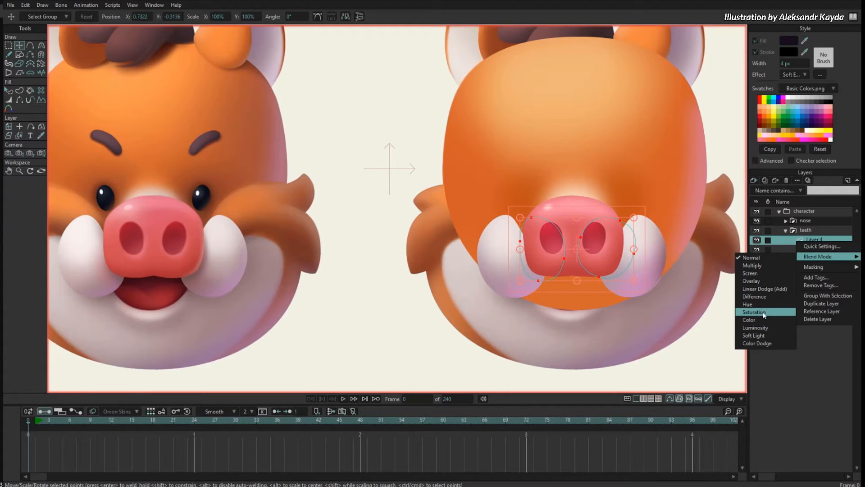
left_click(762, 336)
Try a dark purple 260145 fill at 100% alpha on the inner-edge shading shapes.
key("q")
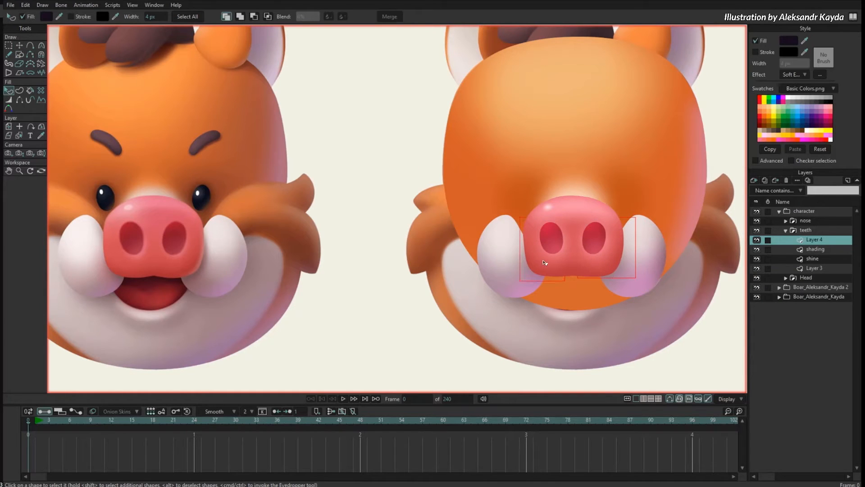
left_click(789, 42)
left_click_drag(388, 356, 388, 310)
left_click_drag(336, 350, 361, 391)
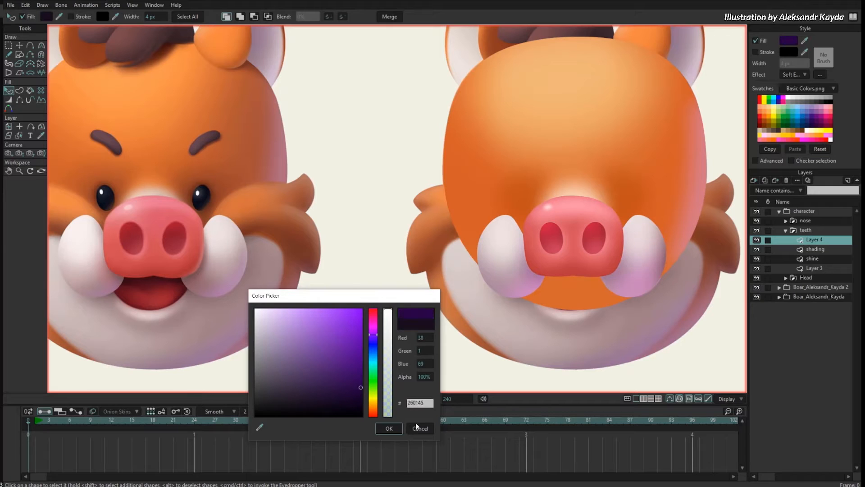
left_click(389, 428)
Set Layer 4's blend mode to Luminosity and its shapes' fill to 2D1441 at about 58% alpha.
right_click(804, 242)
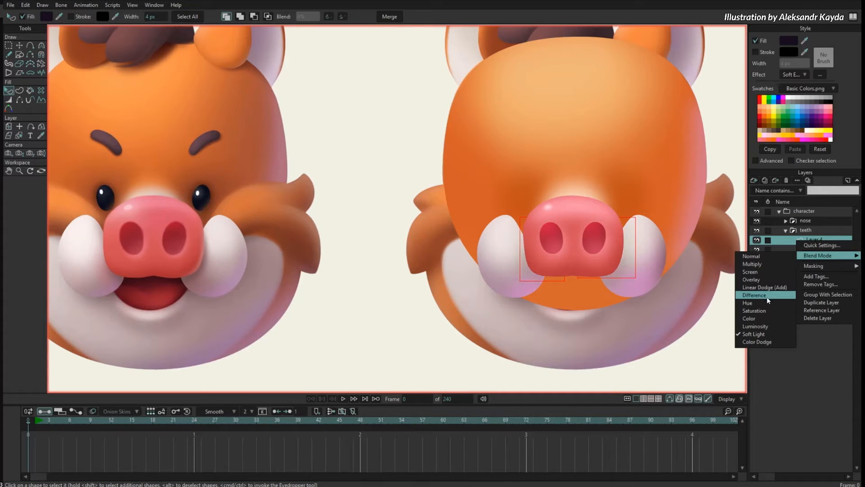
left_click(763, 326)
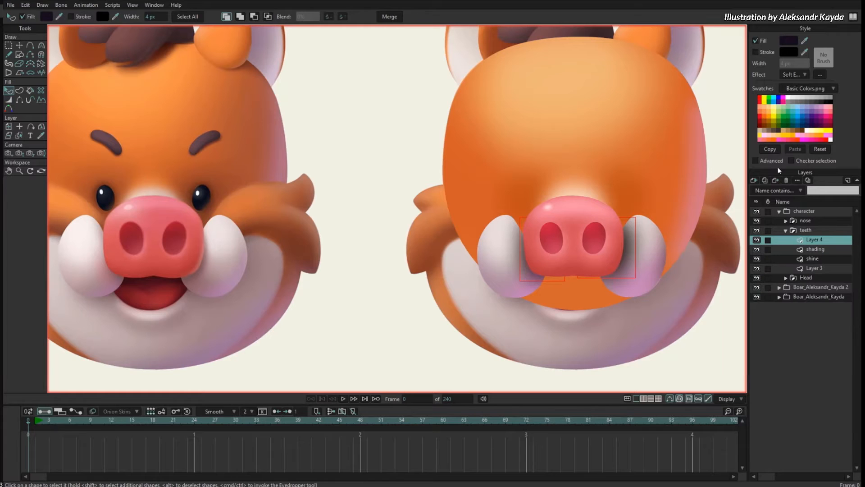
left_click(790, 42)
left_click_drag(388, 329, 388, 354)
mouse_move(320, 398)
left_mouse_down()
mouse_move(331, 373)
mouse_move(322, 361)
mouse_move(337, 373)
mouse_move(328, 389)
left_mouse_up()
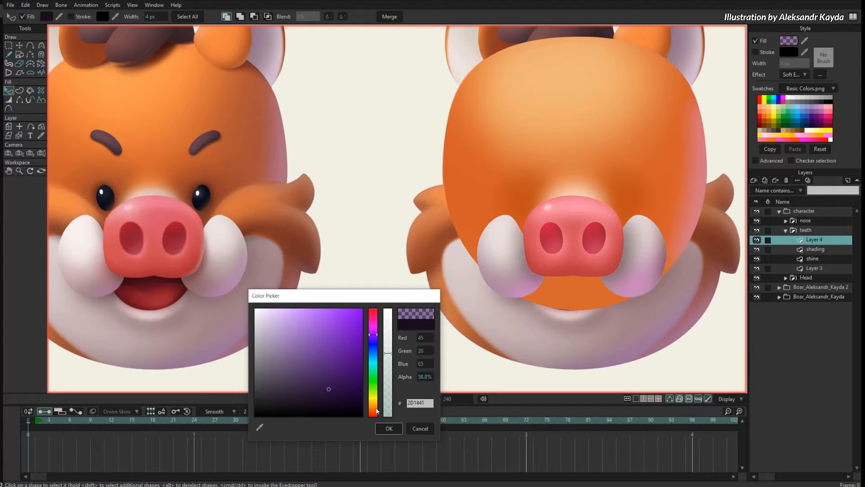
left_click_drag(387, 347, 388, 354)
left_click(381, 429)
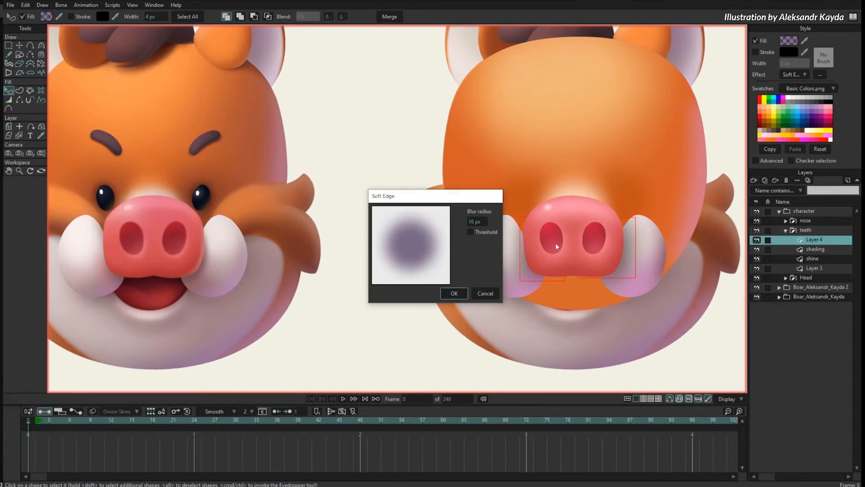
Adjust the soft edge effect of the inner-edge shading shapes and lower their fill's alpha.
left_click_drag(467, 201, 400, 265)
left_click(399, 323)
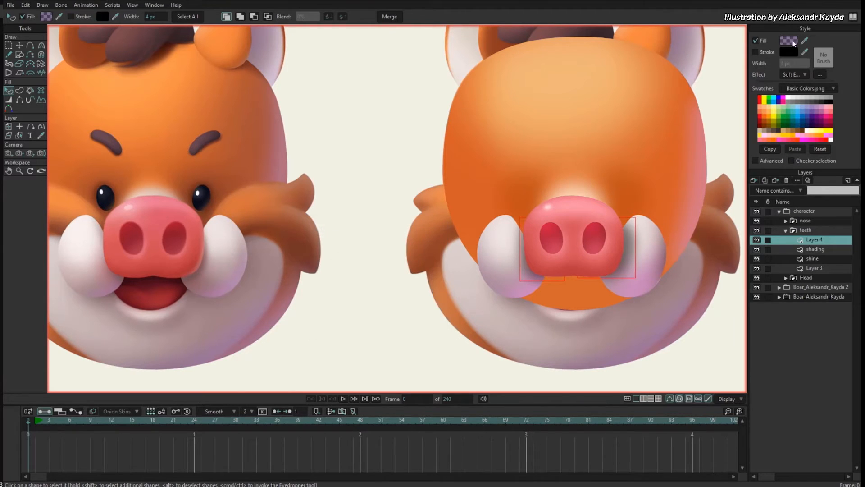
left_click_drag(387, 358, 386, 375)
left_click(389, 428)
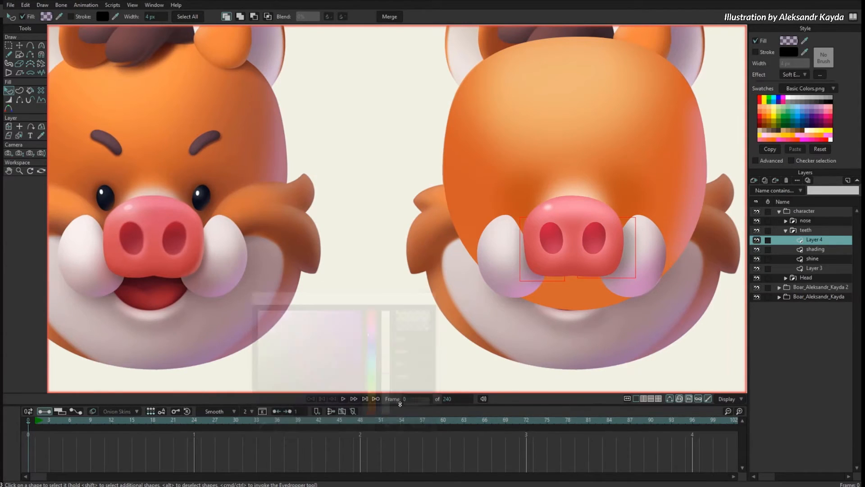
Reposition the points of the inner-edge shading shapes beside the snout to refine the shadows on both tusks.
key("t")
left_click_drag(621, 224, 606, 225)
left_click_drag(634, 254, 599, 282)
left_click_drag(564, 258, 568, 266)
key("ctrl+h")
scroll(660, 219, "down", 2)
left_click_drag(658, 219, 626, 220)
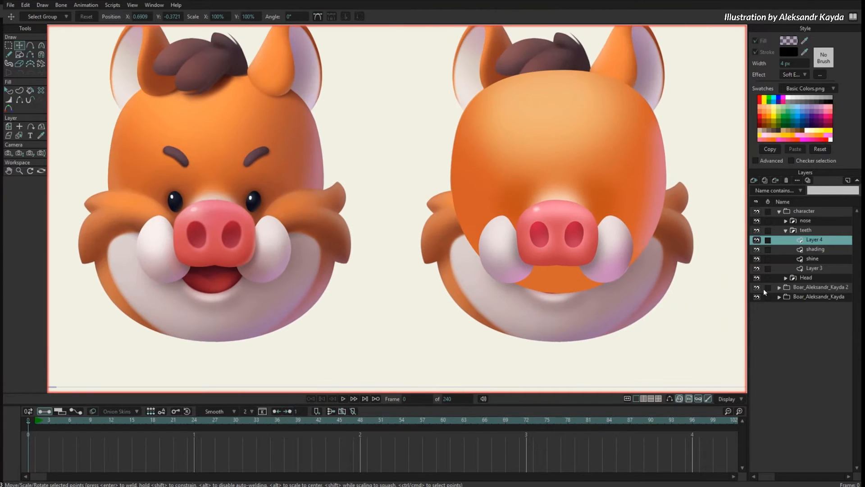
On the shine layer, add a smaller duplicate of the highlight ellipse inside the existing highlight on each tusk.
left_click(786, 229)
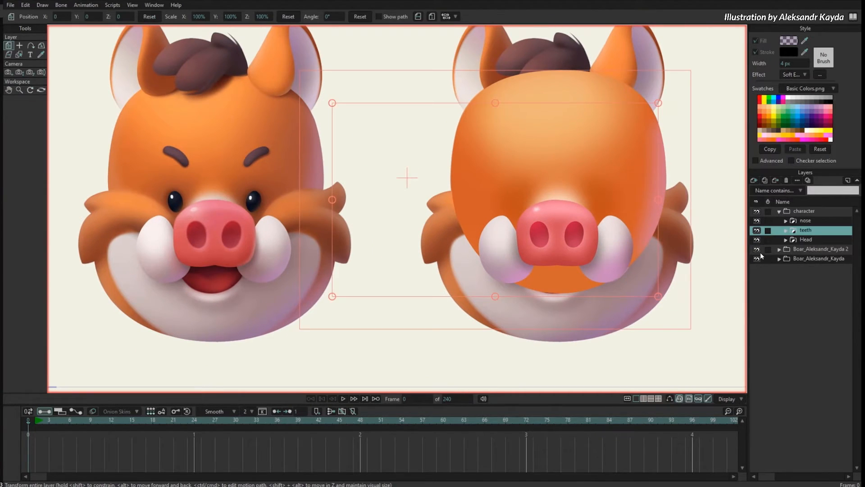
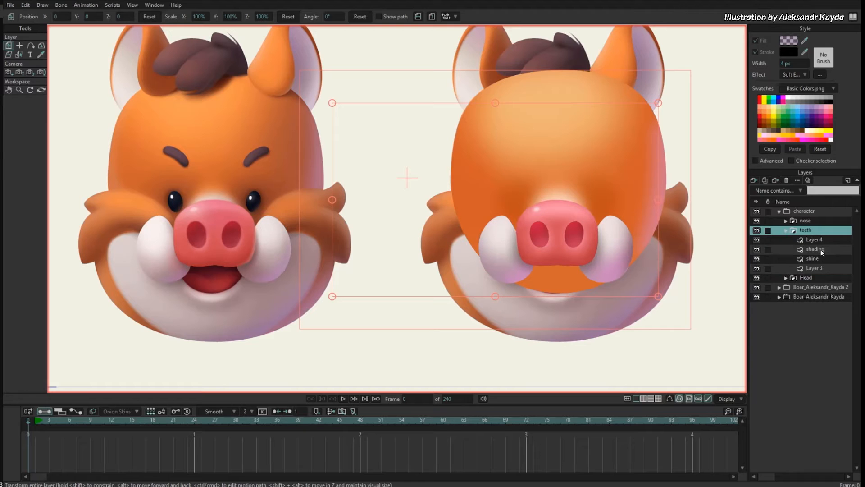
left_click(821, 250)
left_click(792, 259)
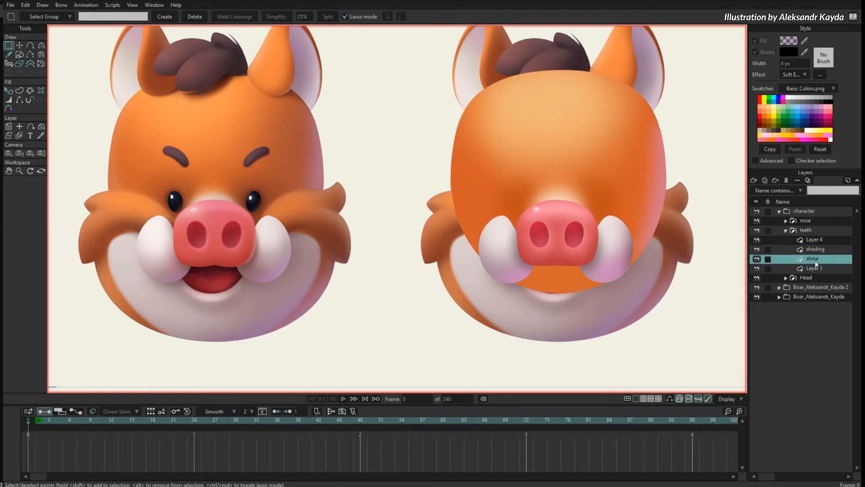
key("t")
mouse_move(503, 260)
left_mouse_down()
mouse_move(501, 245)
mouse_move(501, 260)
left_mouse_up()
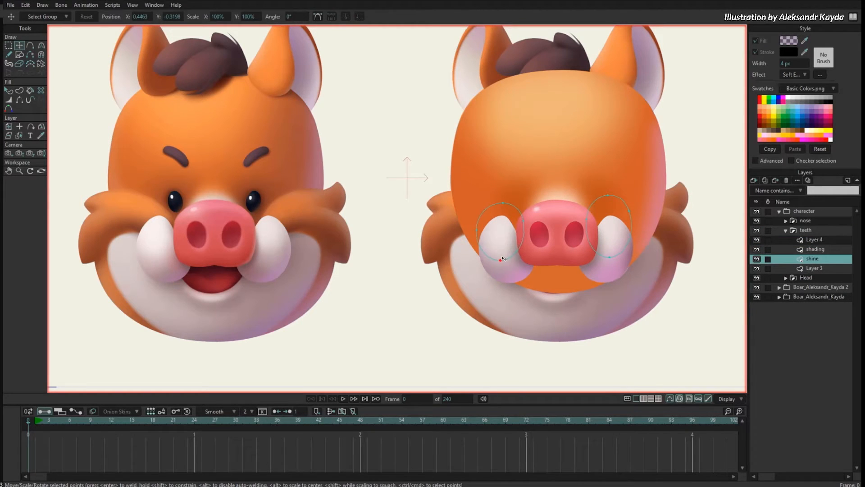
left_click_drag(466, 194, 544, 284)
key("ctrl+v")
left_click_drag(523, 257, 660, 282)
key("ctrl+c")
key("ctrl+v")
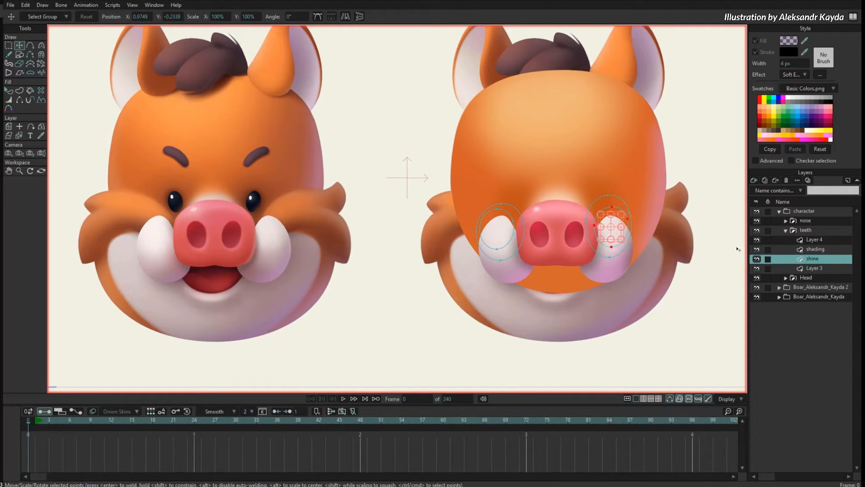
Collapse the teeth group and hide the Boar_Aleksandr_Kayda reference group behind the recreated head.
left_click(805, 231)
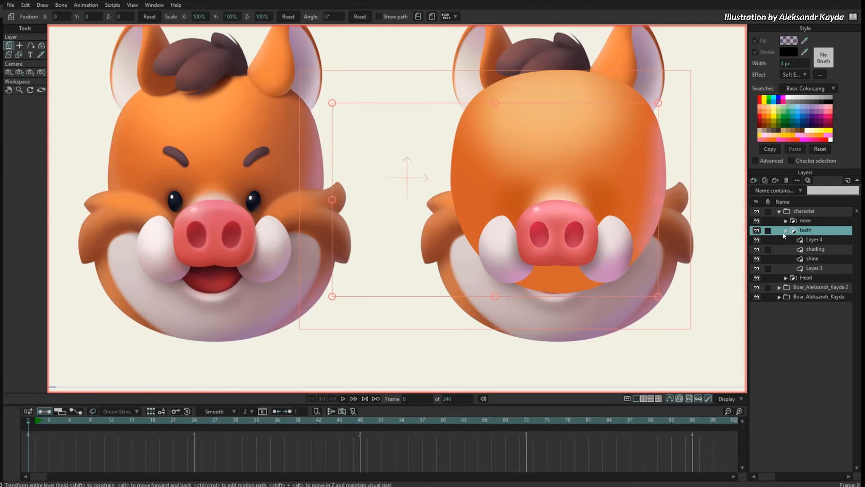
left_click(785, 231)
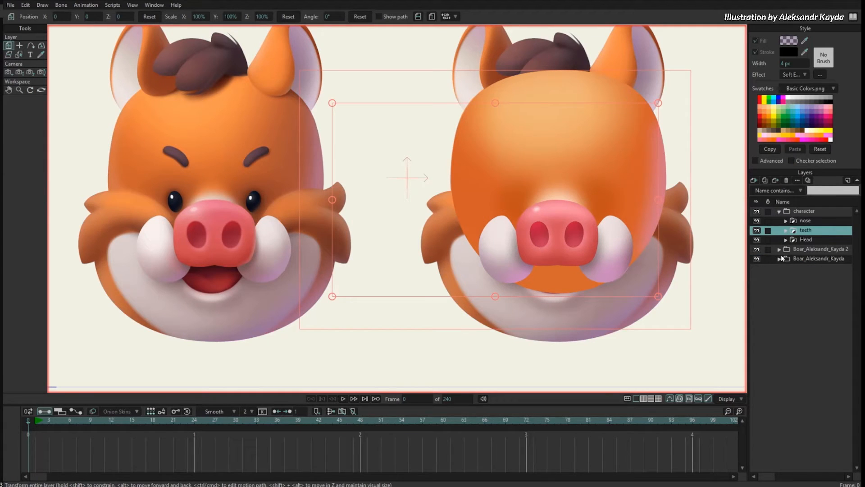
left_click(757, 250)
left_click(757, 250)
left_click(757, 259)
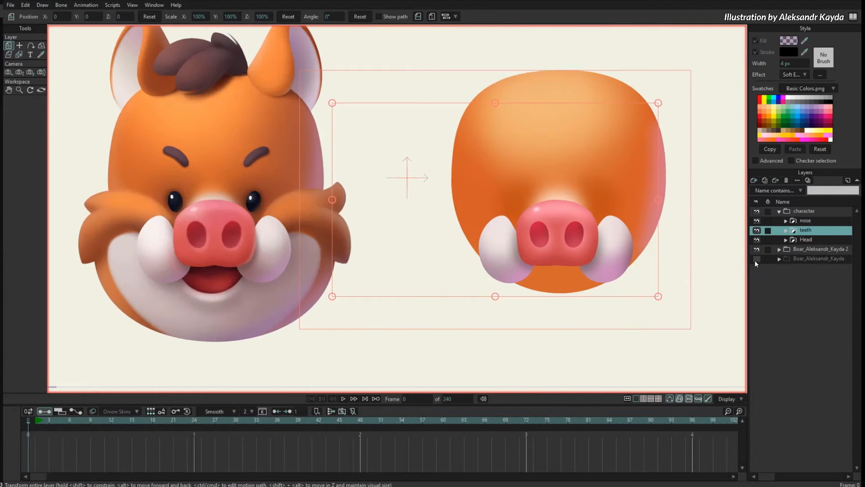
Save the project in the tutorials_files folder under the name boar.
scroll(686, 264, "up", 1)
key("ctrl+s")
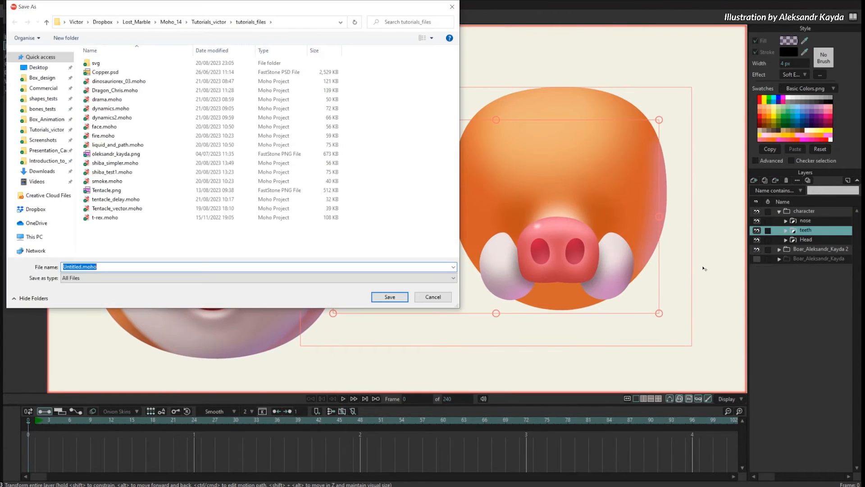
left_click(433, 297)
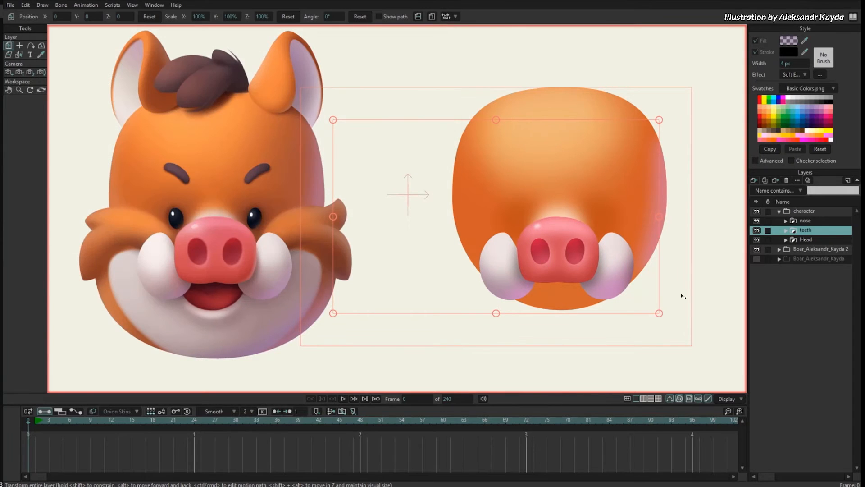
scroll(680, 245, "up", 1)
key("ctrl+s")
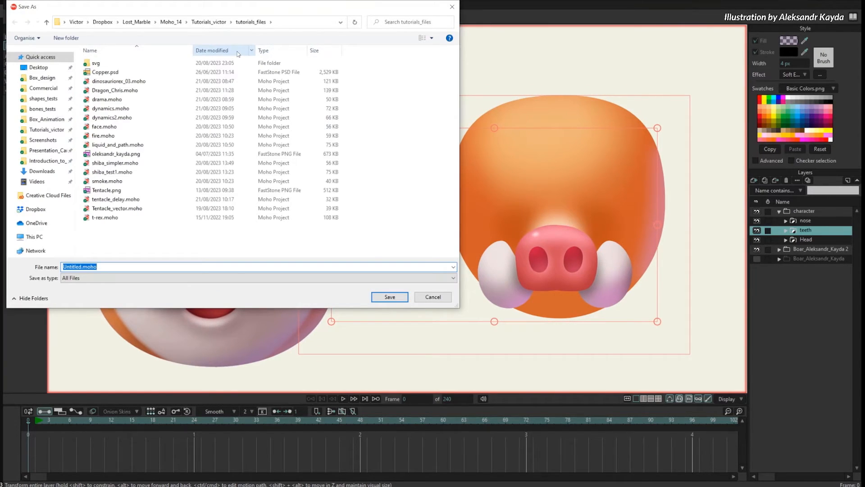
type("boar")
key("Return")
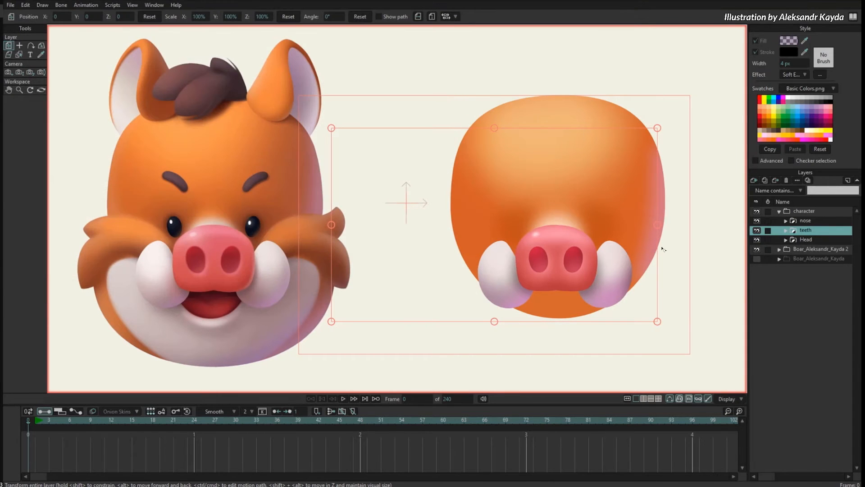
left_click_drag(665, 244, 670, 243)
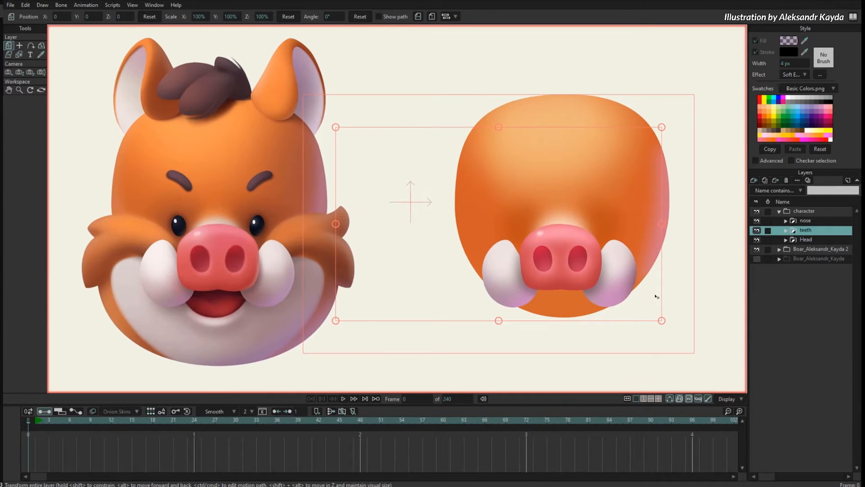
left_click_drag(657, 297, 652, 283)
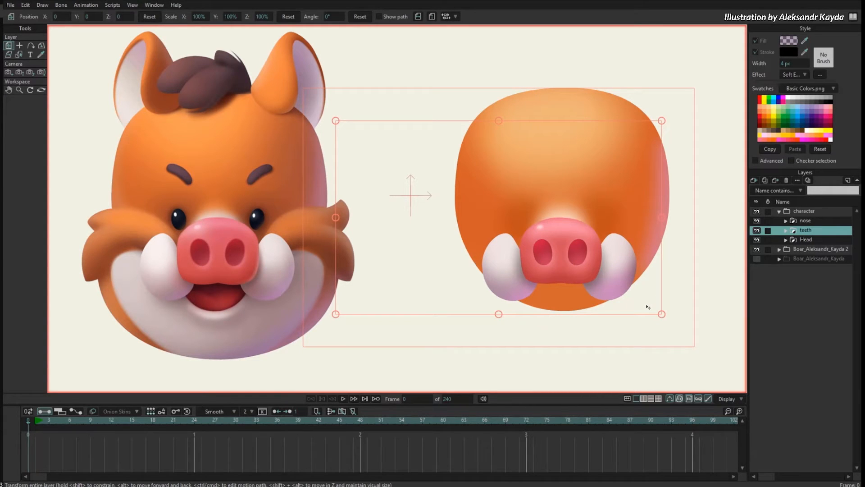
left_click_drag(654, 273, 642, 288)
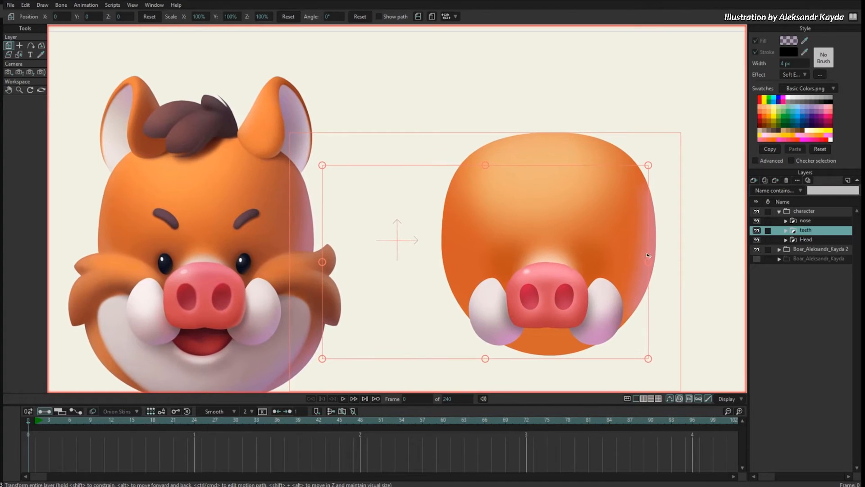
mouse_move(648, 253)
left_mouse_down()
mouse_move(652, 232)
mouse_move(650, 248)
left_mouse_up()
scroll(650, 248, "up", 2)
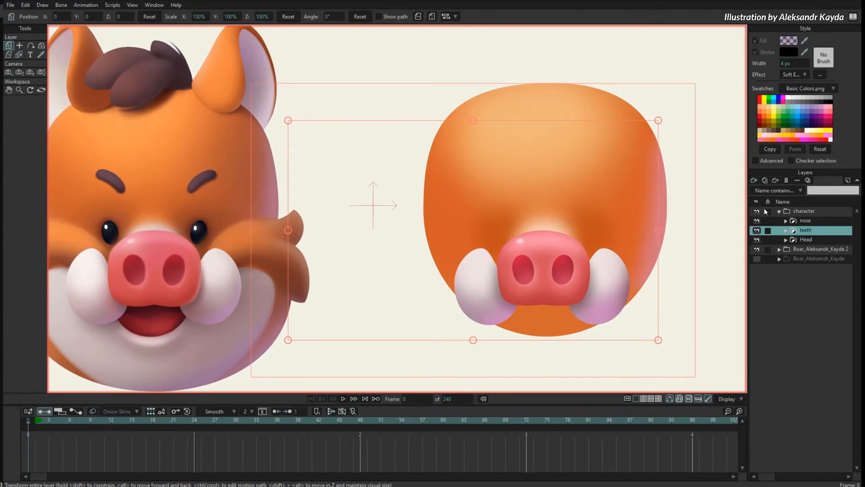
Show the Boar_Aleksandr_Kayda reference group again and hide the character group to expose the reference eyes.
left_click(757, 258)
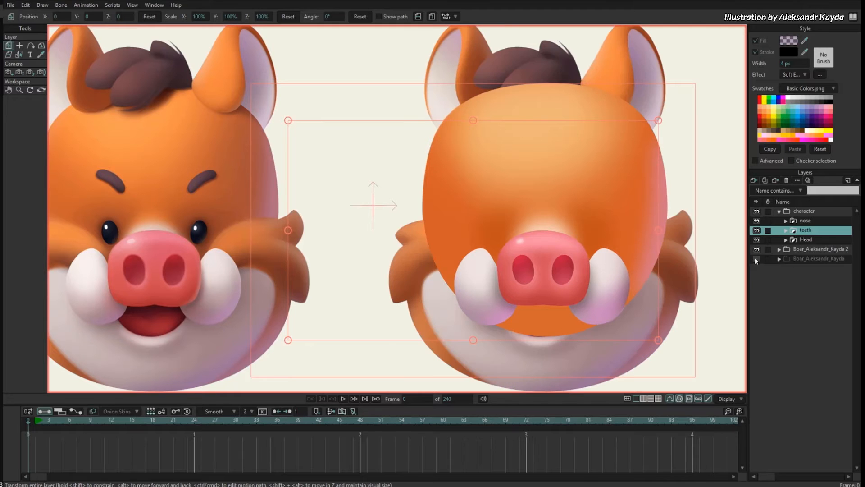
left_click(757, 211)
scroll(648, 293, "up", 4)
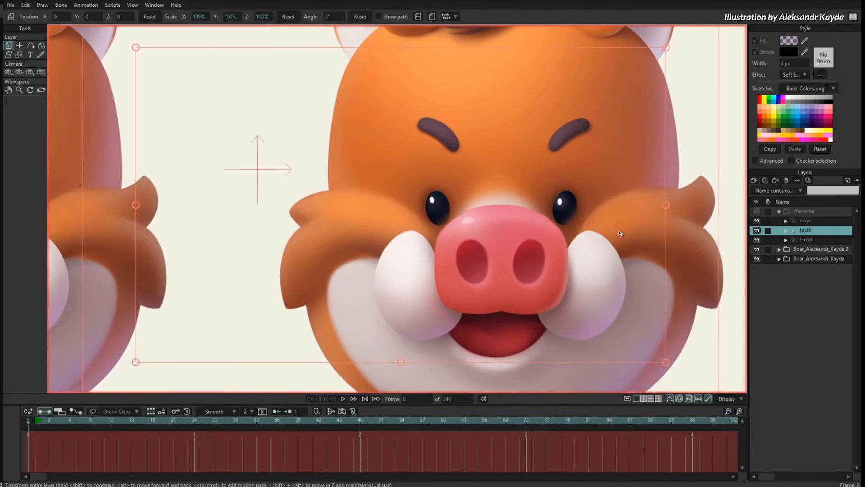
Add a new vector layer directly above the Head group and name it eyes.
left_click(811, 239)
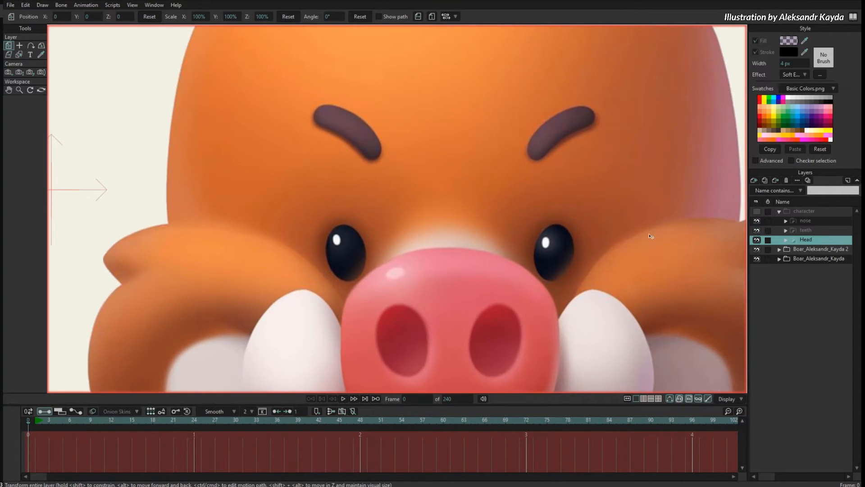
left_click_drag(644, 297, 641, 262)
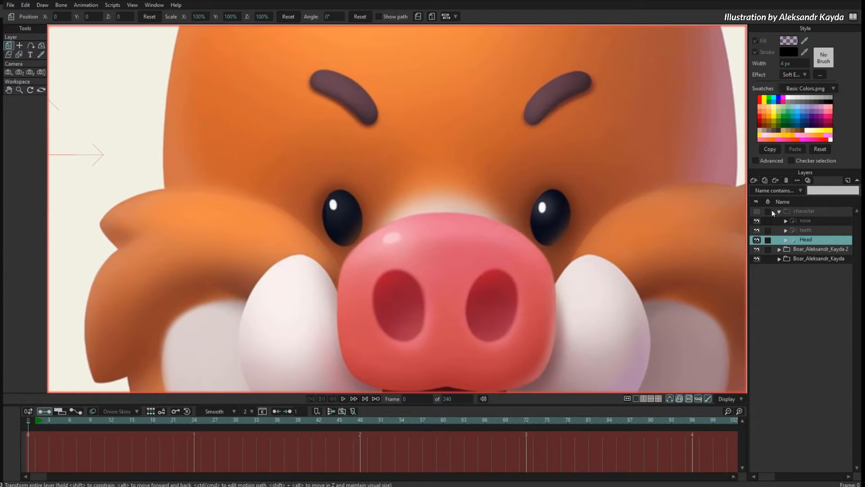
left_click(756, 181)
left_click(773, 194)
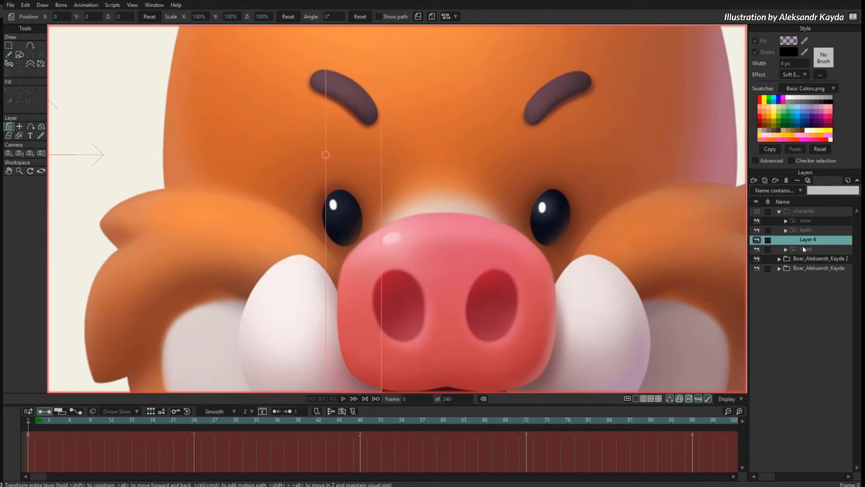
double_click(808, 240)
type("eyes")
key("Return")
With the style reset to default, draw an ellipse over the reference's right-hand eye and adjust its points to match the tilted outline.
left_click_drag(604, 271, 570, 260)
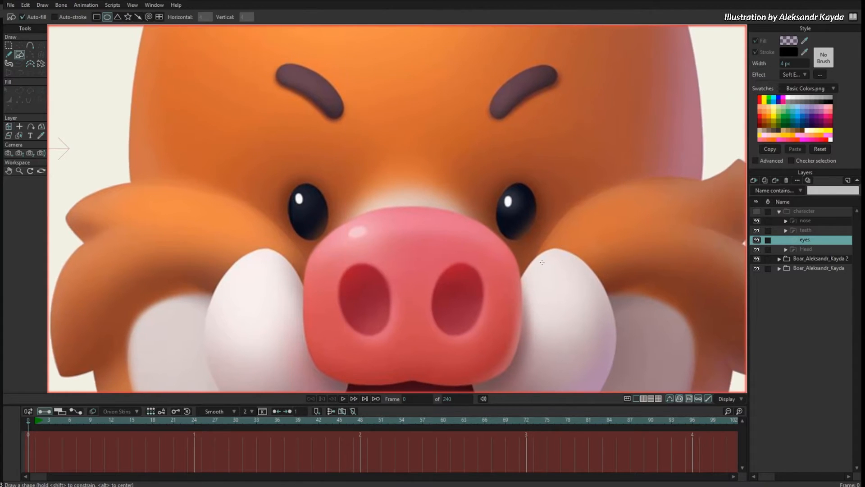
key("r")
left_click(820, 150)
left_click_drag(510, 183, 542, 241)
key("Return")
key("t")
left_click_drag(509, 212, 524, 182)
left_click_drag(526, 240, 513, 237)
left_click_drag(545, 213, 543, 216)
left_click_drag(529, 184, 527, 186)
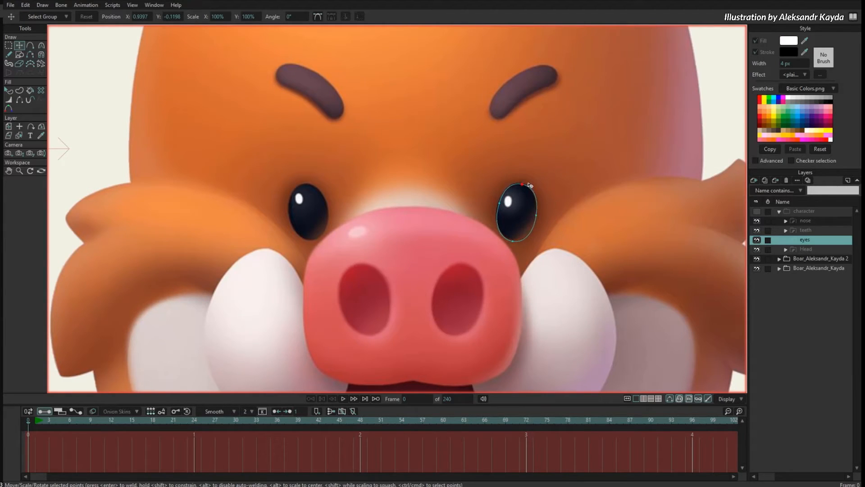
left_click_drag(543, 217, 521, 243)
Duplicate the eye ellipse onto the other reference eye and reposition its points to fit that eye's outline.
key("ctrl+a")
key("ctrl+c")
key("ctrl+v")
left_click_drag(587, 230, 370, 229)
key("Return")
left_click_drag(319, 212, 330, 206)
left_click_drag(311, 237, 328, 237)
left_click_drag(288, 202, 297, 215)
left_click_drag(308, 186, 328, 205)
Fill both eye shapes with the dark colour sampled from the reference eye and show the character group again.
key("q")
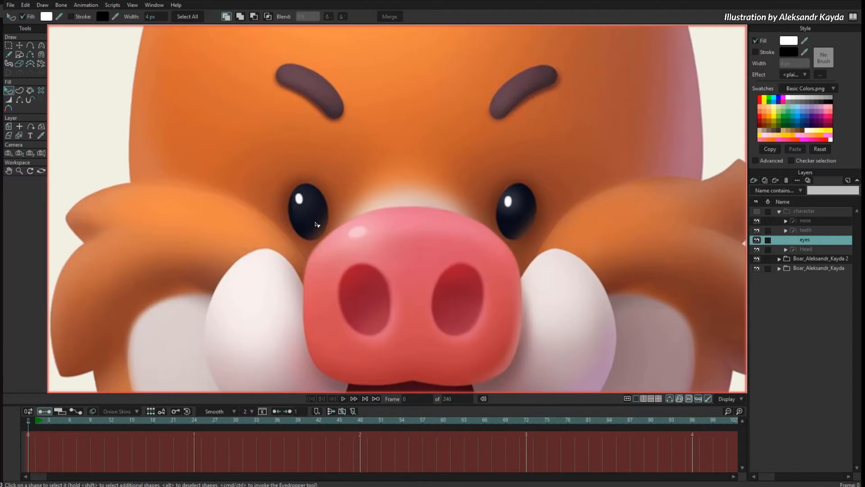
left_click_drag(804, 42, 527, 217)
left_click(757, 212)
scroll(711, 244, "down", 3)
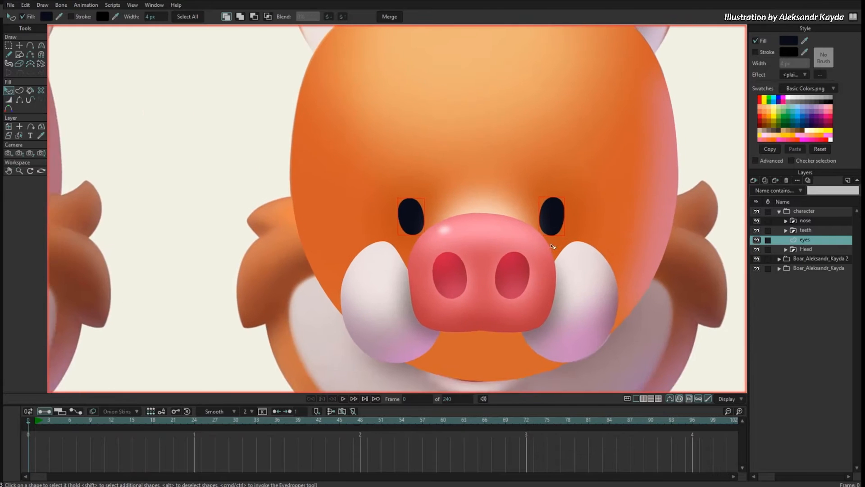
key("t")
left_click(559, 236)
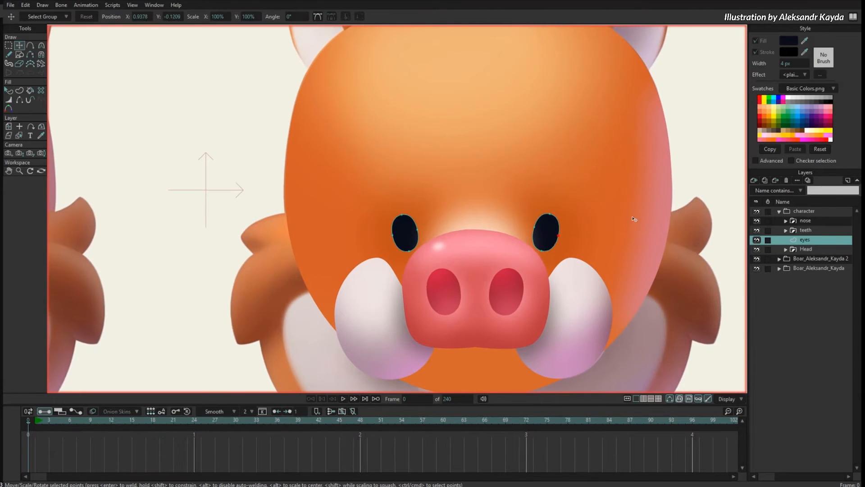
scroll(635, 212, "down", 4)
left_click_drag(520, 258, 524, 273)
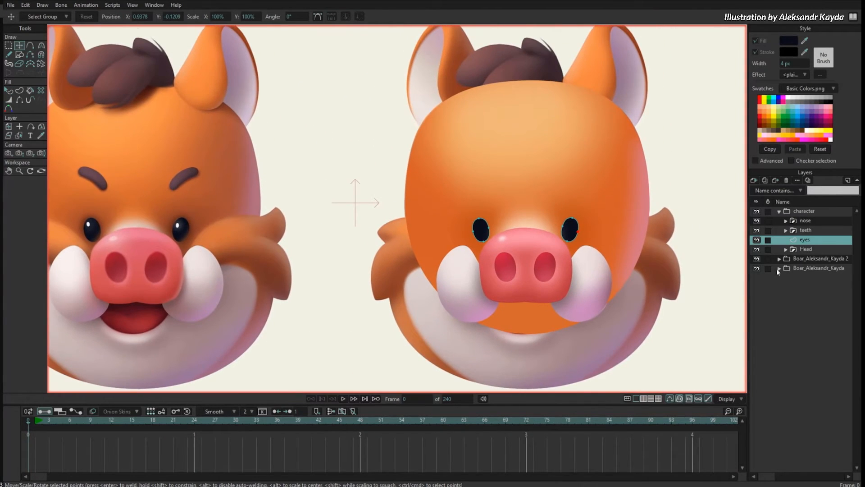
Wrap the eyes layer in a new group with selection and name the group eyes.
left_click(755, 181)
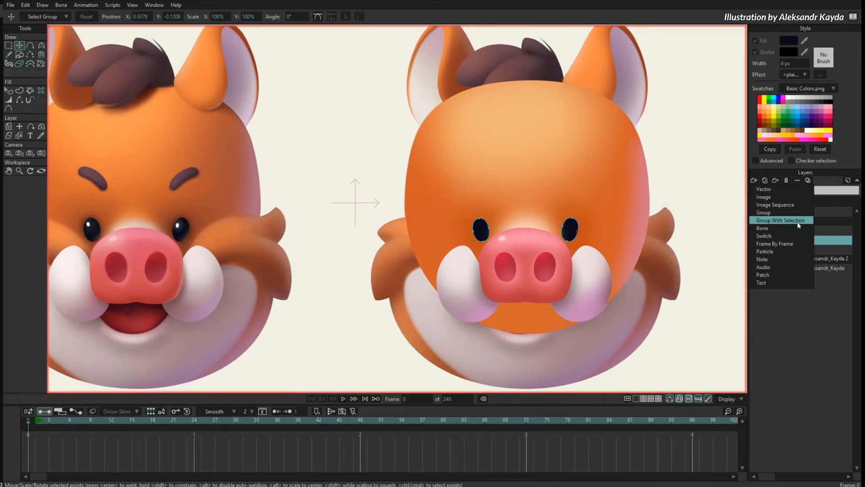
left_click(813, 220)
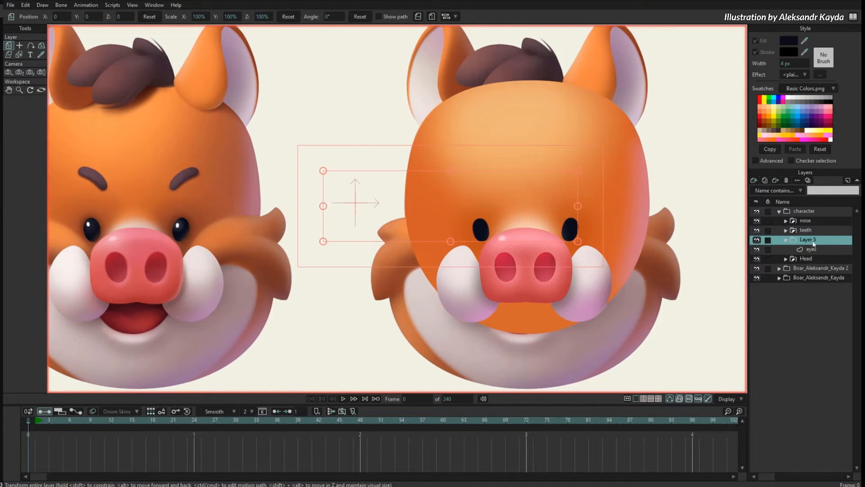
double_click(809, 241)
type("eyes")
key("Return")
Add a vector layer above the eye shapes inside the eyes group and name it sine.
left_click(810, 251)
left_click(753, 181)
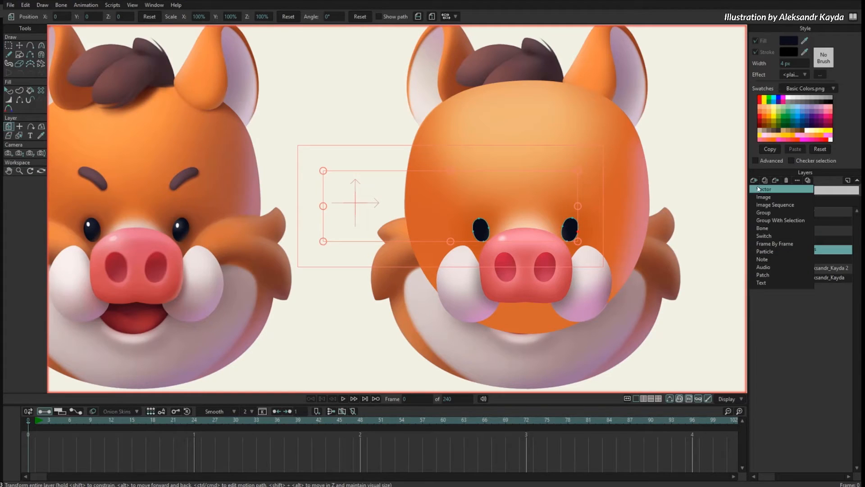
left_click(763, 189)
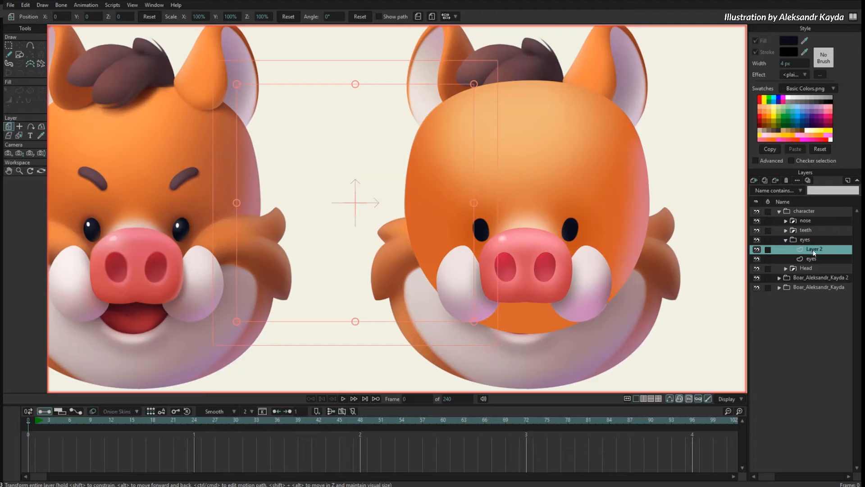
double_click(814, 249)
type("sine")
key("Return")
On the sine layer, draw a small ellipse over the upper part of the right-hand eye.
scroll(600, 256, "up", 2)
scroll(573, 271, "up", 2)
key("e")
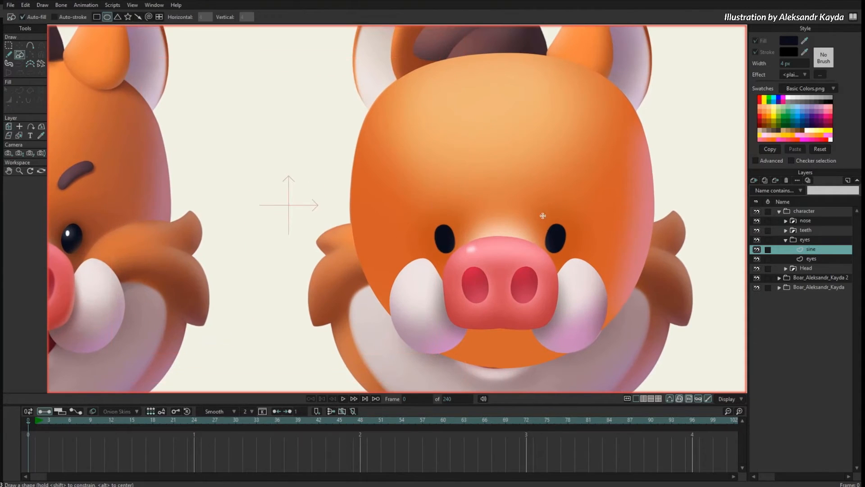
mouse_move(544, 220)
left_mouse_down()
mouse_move(563, 245)
mouse_move(592, 251)
left_mouse_up()
key("t")
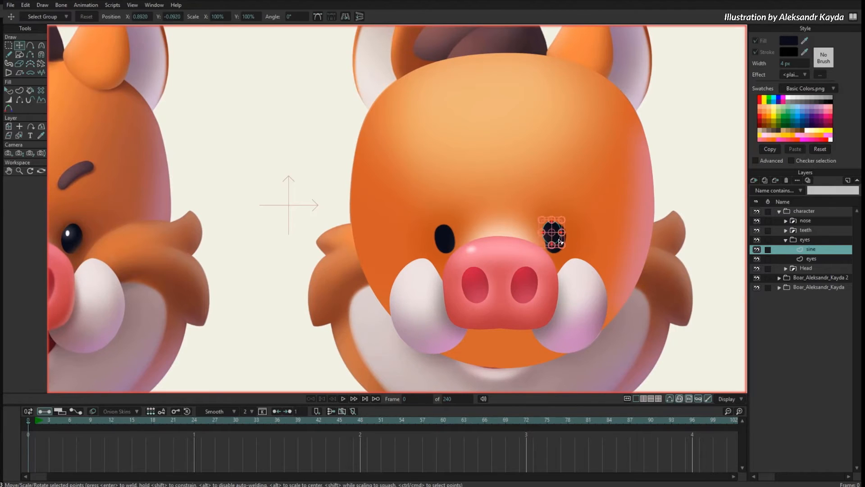
Fill the eye's highlight ellipse with white and give it a Soft Edge effect with an 8 px blur radius.
key("q")
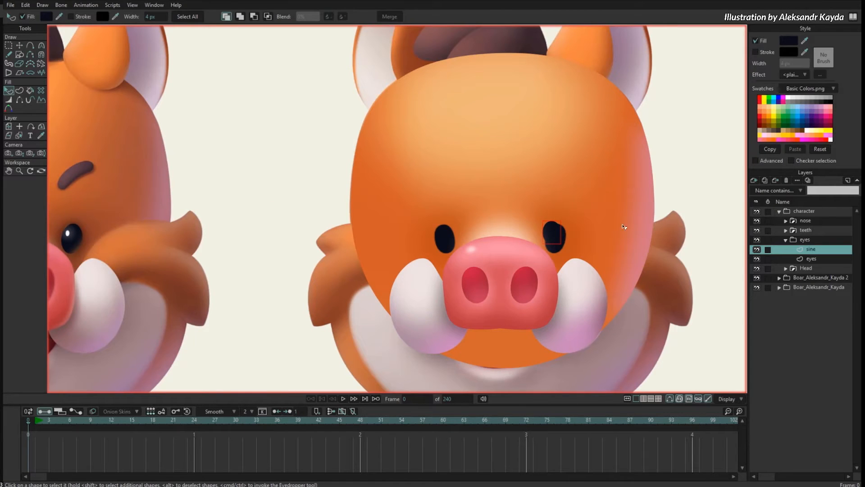
left_click(788, 99)
left_click(797, 75)
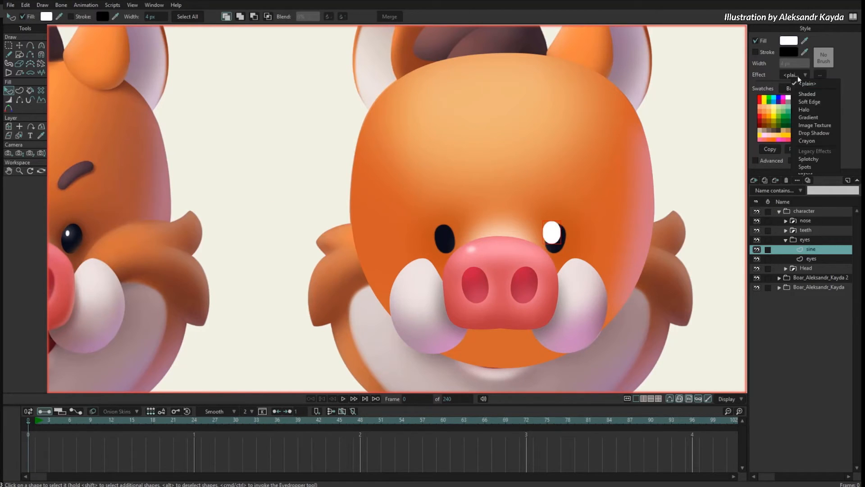
left_click(807, 113)
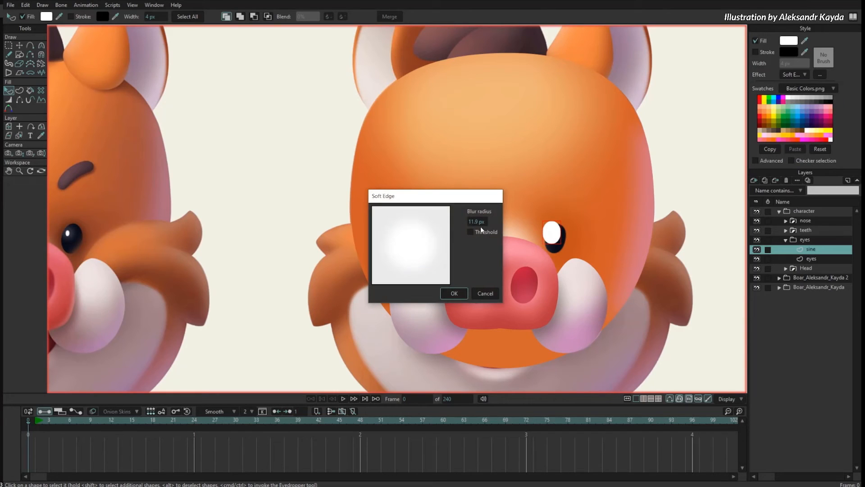
left_click_drag(479, 222, 458, 237)
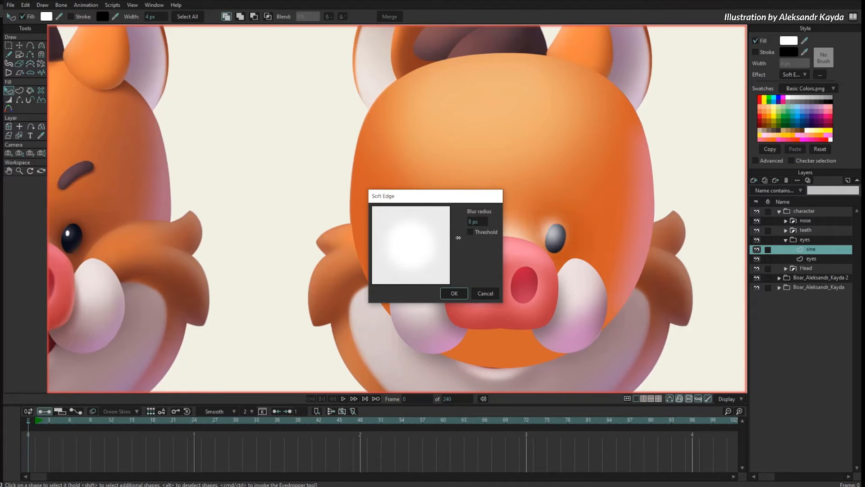
left_click(454, 294)
Lower the white eye highlight's fill alpha to 64% and set the sine layer's blend mode to Color Dodge.
left_click(788, 41)
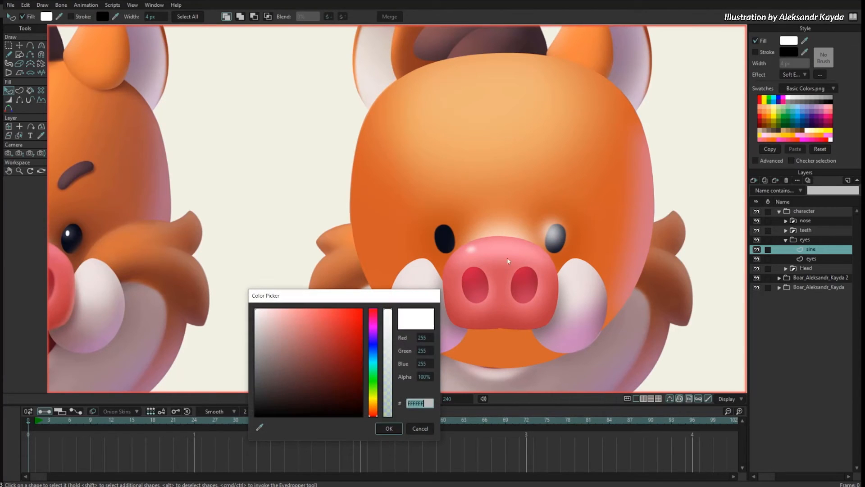
left_click_drag(386, 339, 387, 347)
left_click(389, 428)
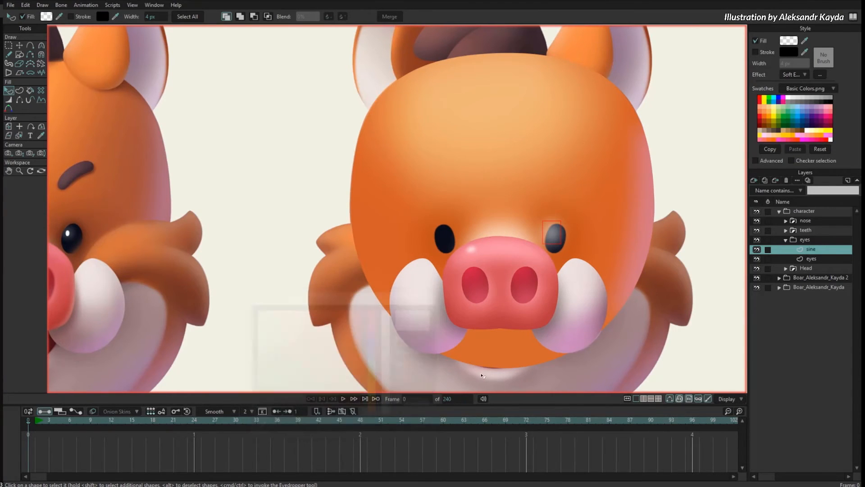
right_click(810, 251)
mouse_move(814, 270)
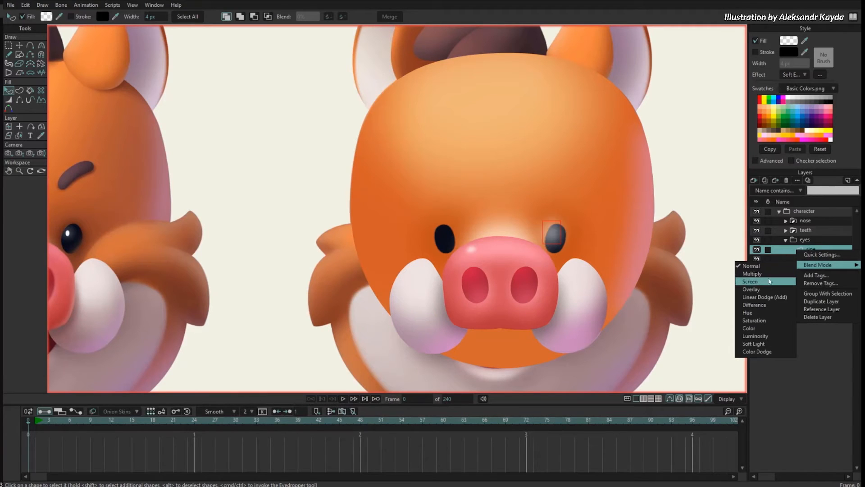
left_click(769, 352)
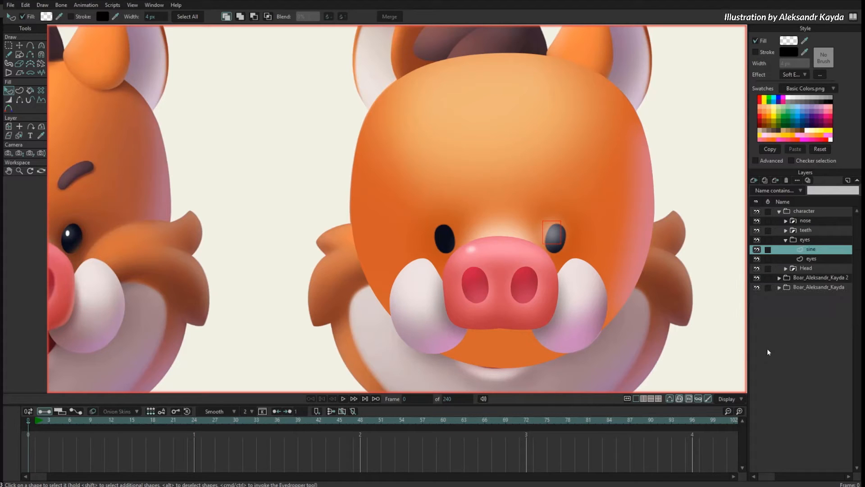
Change the right-hand eye highlight's fill to pale blue E8ECFF with 42% alpha.
left_click(789, 41)
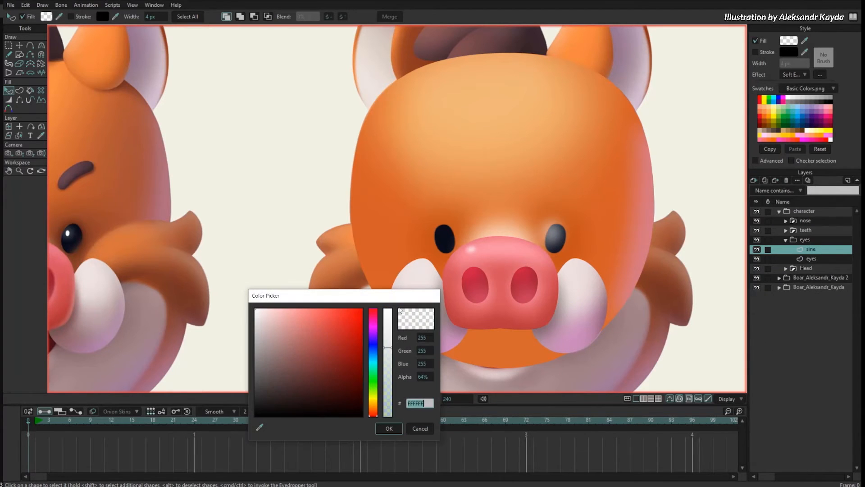
left_click_drag(375, 356, 387, 372)
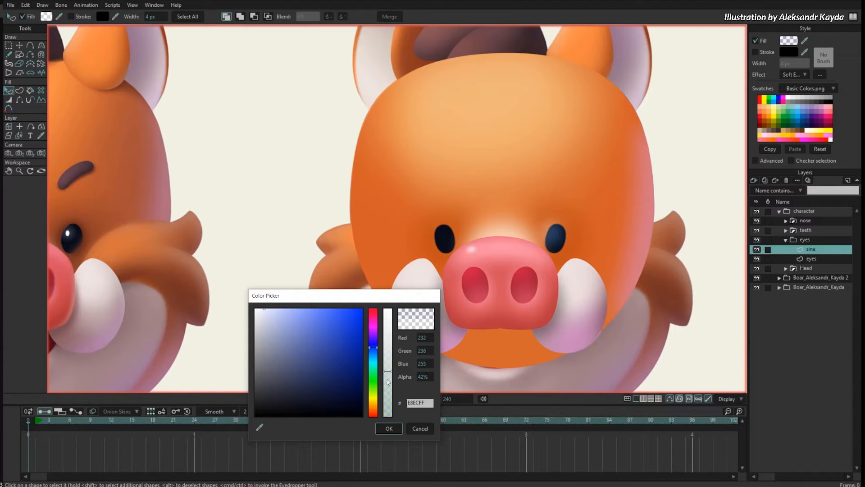
left_click(387, 429)
Copy the soft highlight from the right-hand eye and place the duplicate over the left-hand eye.
key("g")
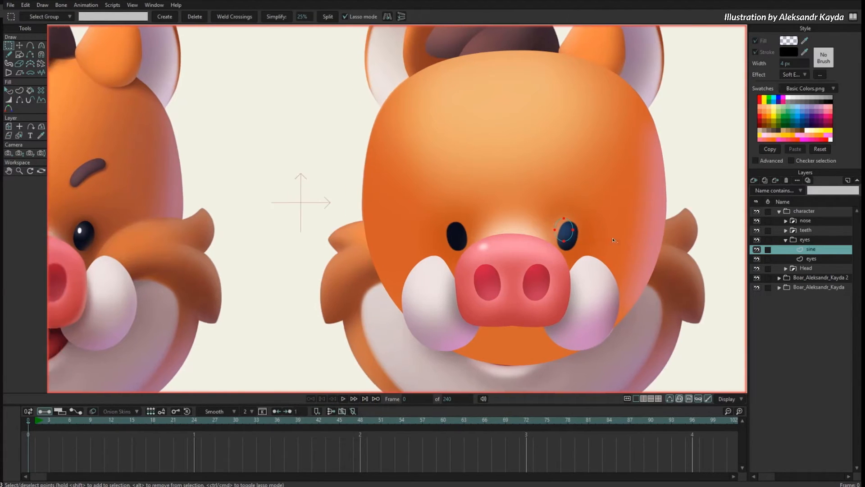
left_click_drag(613, 239, 718, 240)
key("ctrl+c")
key("ctrl+v")
key("t")
left_click_drag(704, 270, 598, 272)
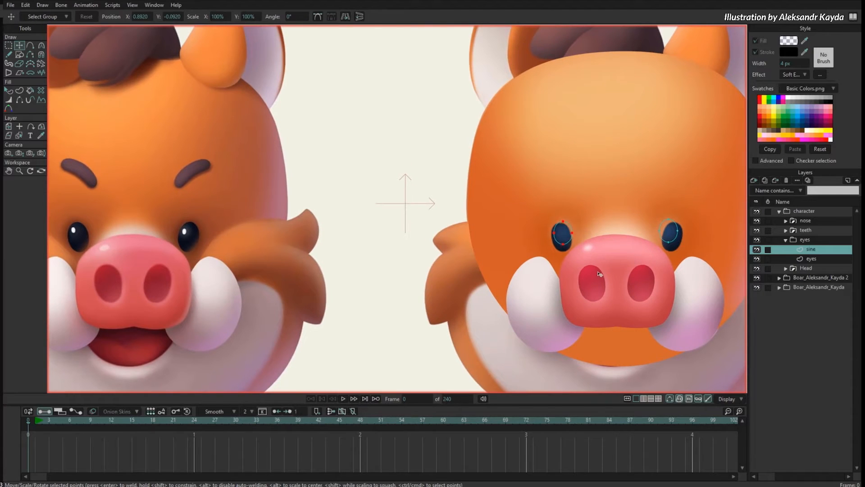
left_click(625, 233)
Set the eyes group's mask to Mask - Inside Bottom Layer.
left_click(807, 239)
right_click(807, 240)
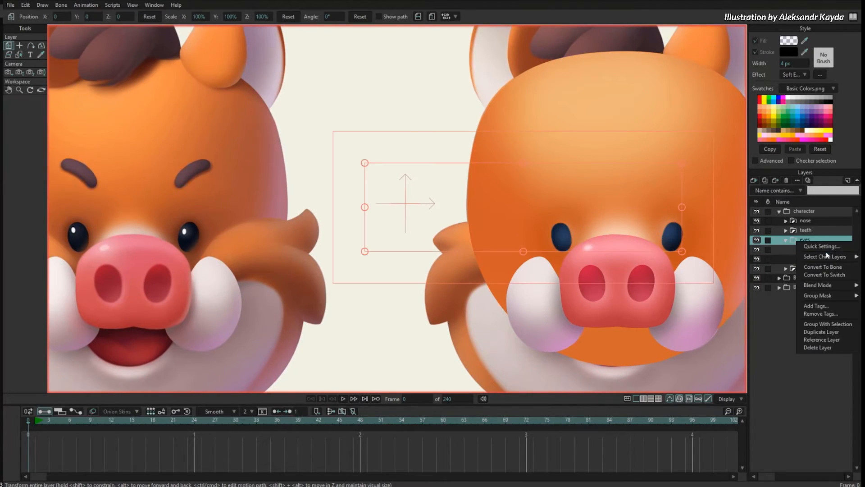
mouse_move(821, 285)
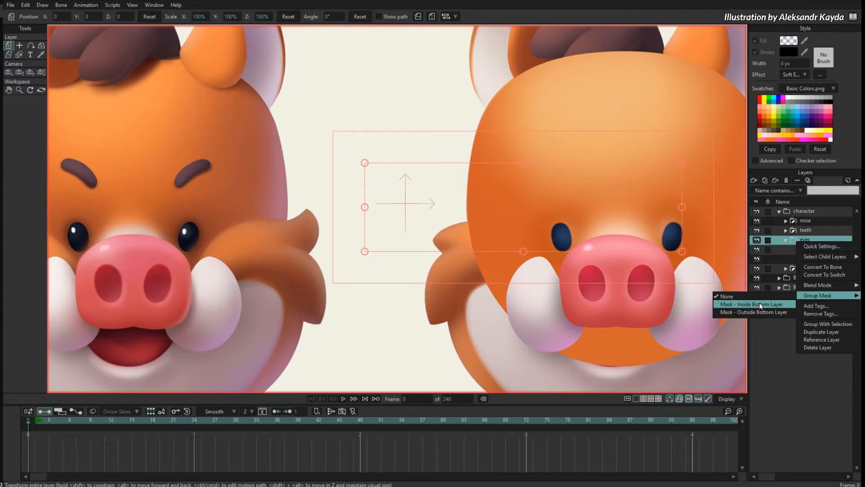
left_click(761, 304)
Adjust the left-hand highlight's position and outer edge on the sine layer, and refine the right-hand highlight's lower edge.
left_click(814, 249)
key("g")
scroll(610, 226, "up", 3)
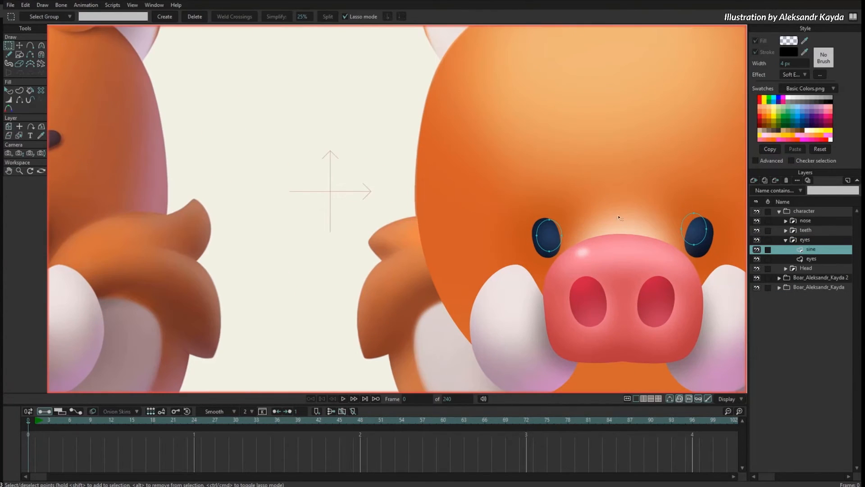
key("t")
left_click_drag(550, 252, 563, 230)
left_click_drag(549, 220, 540, 234)
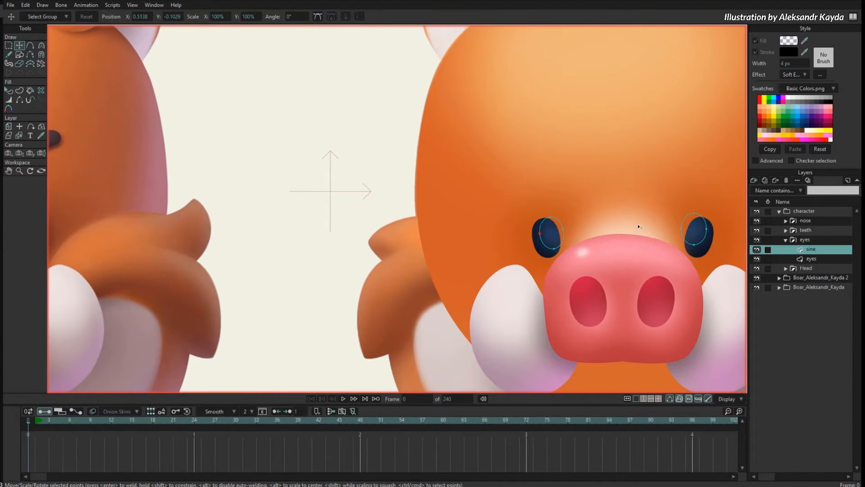
left_click_drag(694, 245, 690, 244)
scroll(636, 280, "down", 3)
Set the left-hand eye highlight's fill alpha to 29%.
key("q")
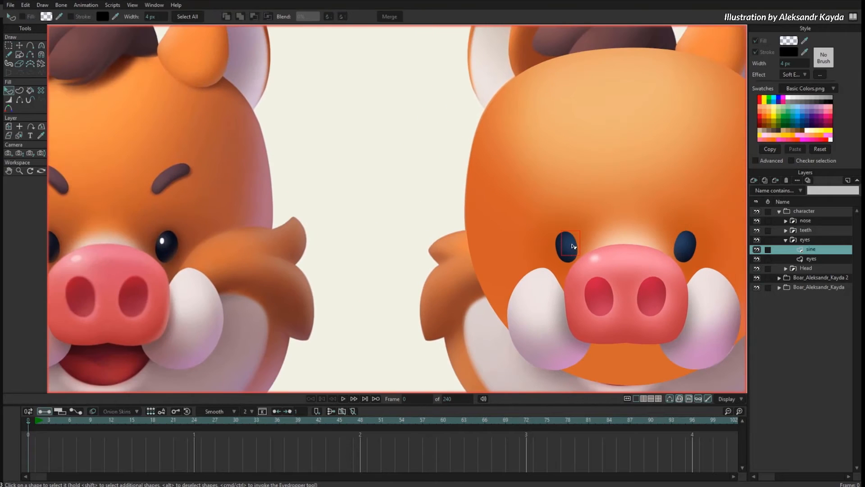
left_click(573, 245)
left_click(789, 41)
left_click_drag(385, 367, 386, 385)
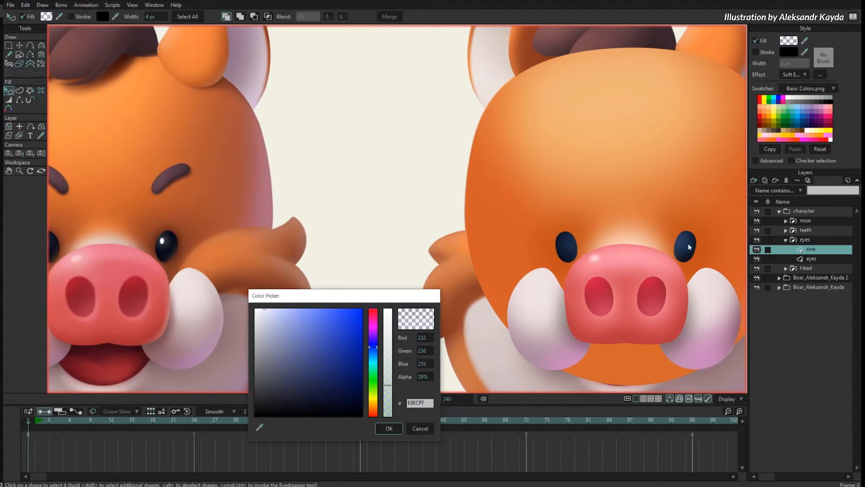
left_click(389, 429)
Lower the fill alpha of the right-hand eye highlight to match the left-hand one.
left_click(679, 247)
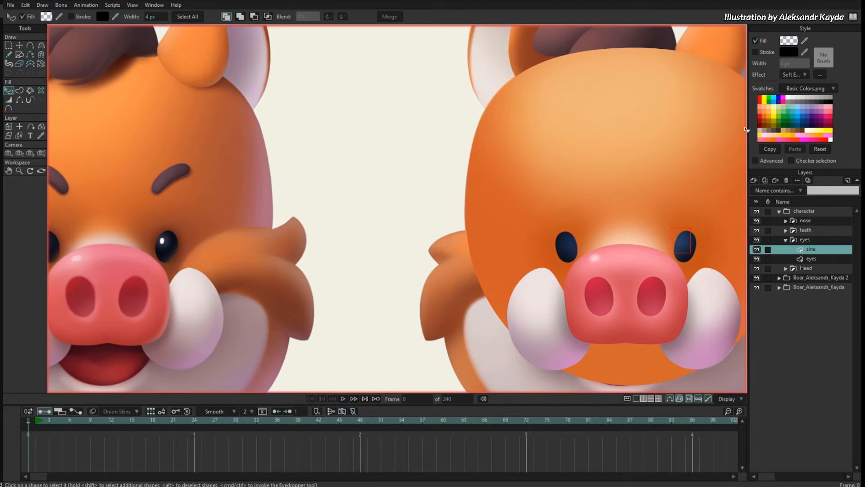
left_click(789, 40)
left_click_drag(386, 377, 386, 388)
left_click(384, 430)
Add a vector layer above sine in the eyes group and name it shine 2.
left_click_drag(705, 255, 661, 264)
left_click(775, 180)
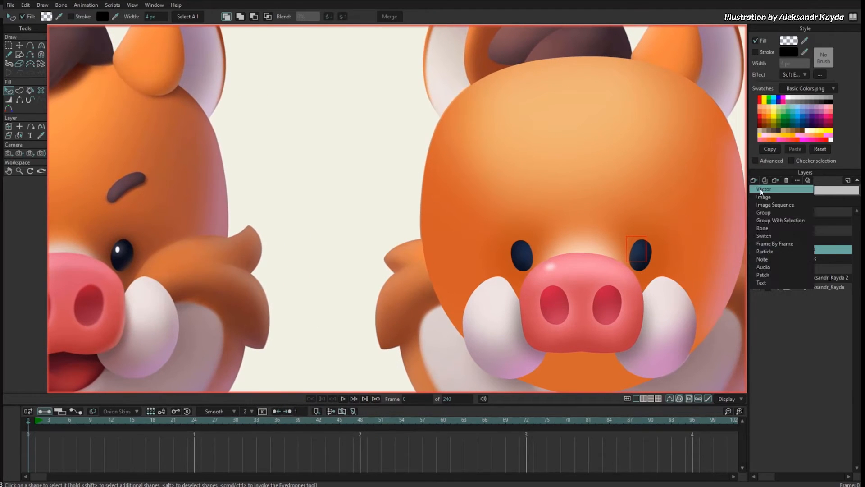
left_click(778, 191)
double_click(814, 250)
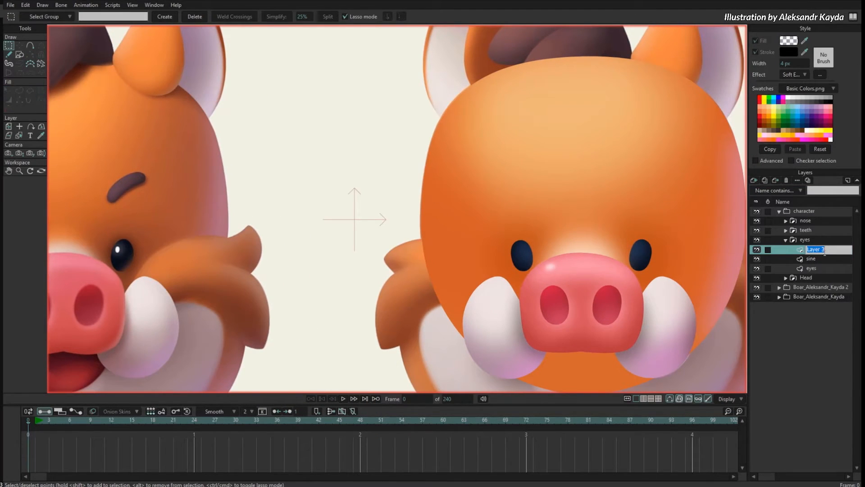
type("sh")
key("Escape")
Hide the character group, reset the style, and trace the right-hand reference eye's glint with a small white ellipse on shine 2.
left_click(757, 211)
left_click_drag(644, 245, 593, 253)
scroll(586, 250, "up", 6)
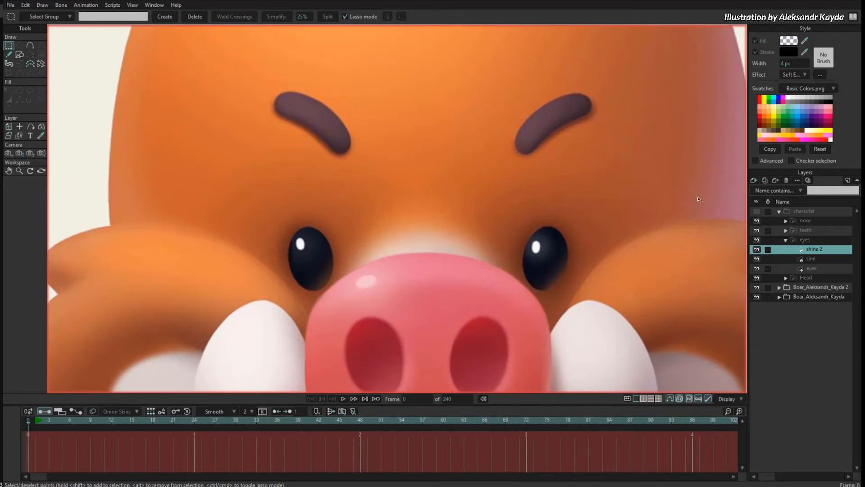
key("s")
scroll(535, 247, "up", 4)
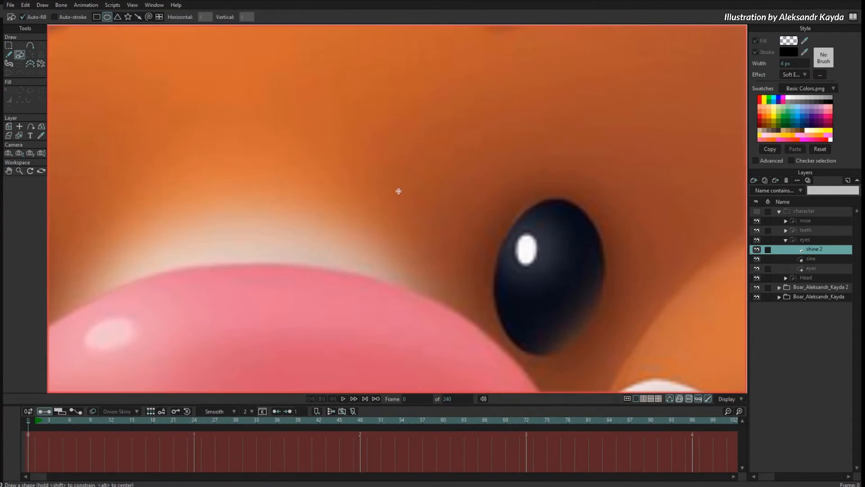
left_click(821, 149)
left_click_drag(519, 235, 541, 266)
key("t")
scroll(528, 214, "down", 1)
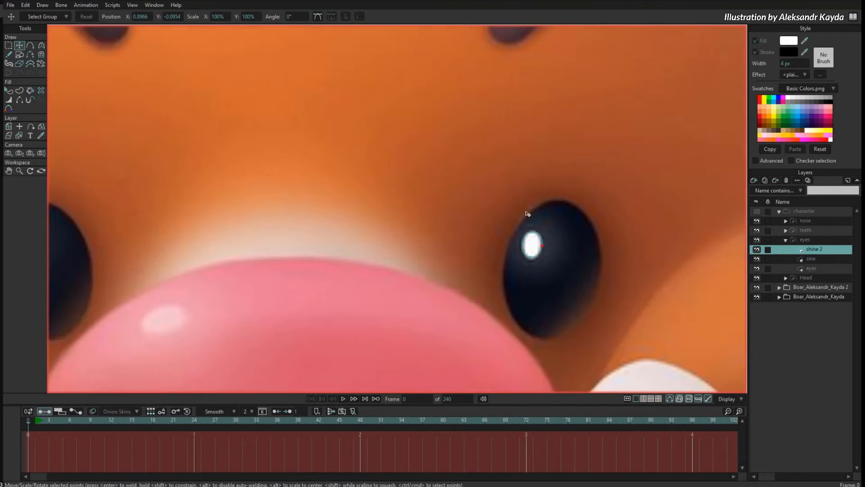
Copy the white glint onto the left-hand reference eye's highlight and show the character group again.
scroll(527, 213, "down", 2)
left_click_drag(622, 264, 325, 271)
key("ctrl+c")
key("ctrl+v")
left_click(247, 227)
scroll(248, 227, "up", 2)
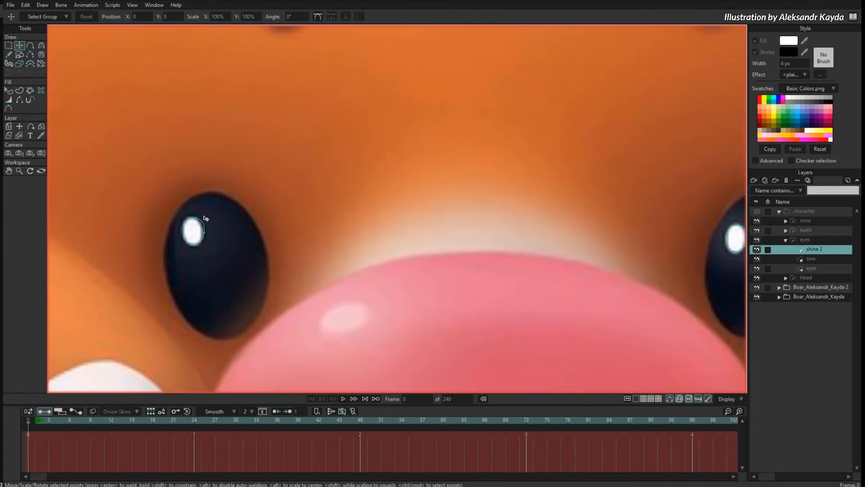
left_click_drag(200, 219, 204, 229)
left_click(185, 230)
left_click(756, 212)
scroll(658, 220, "down", 7)
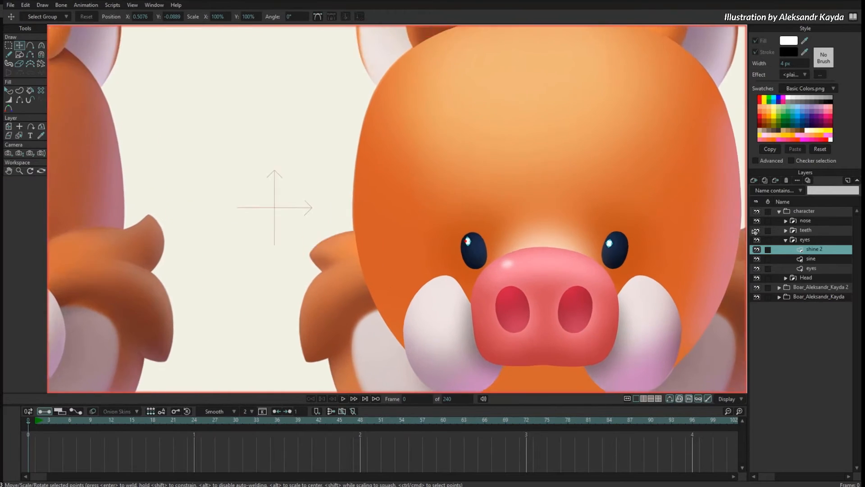
Give both white eye glints a Soft Edge effect with a 2 px blur radius.
scroll(666, 241, "up", 3)
key("q")
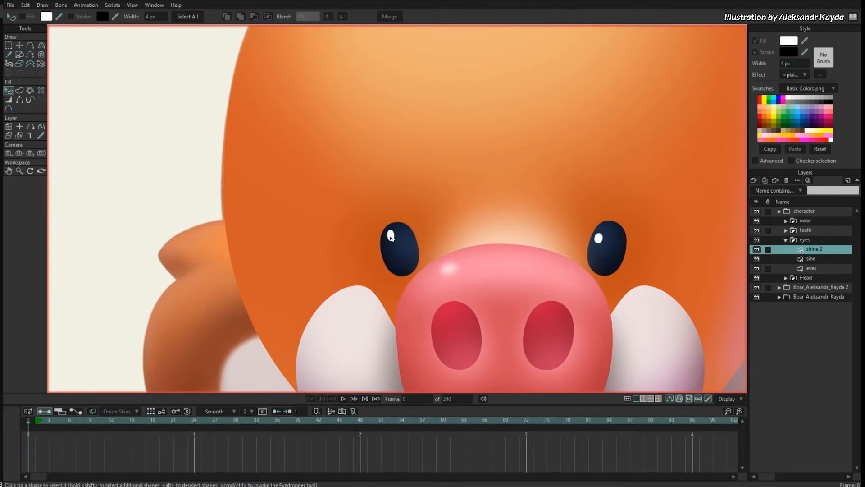
left_click(391, 236)
left_click(599, 239, "shift")
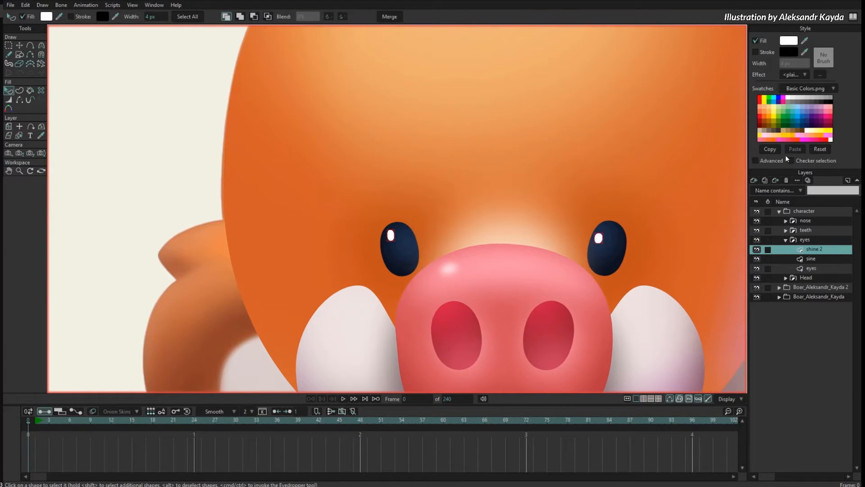
left_click(798, 75)
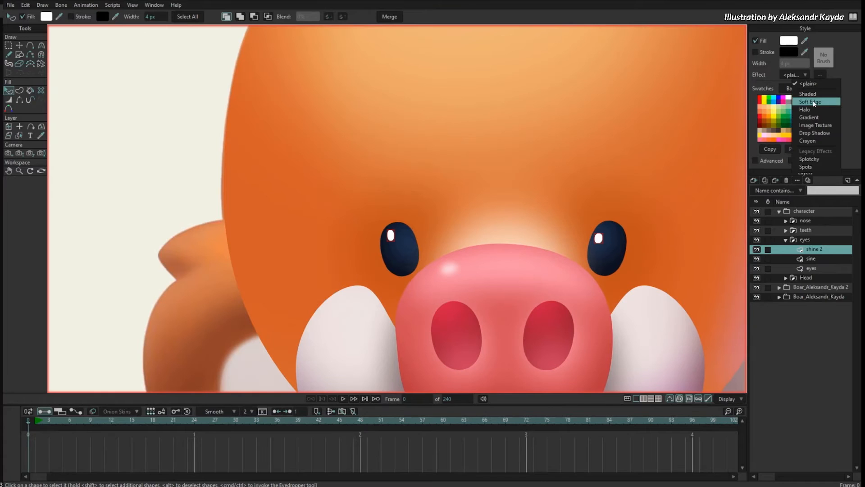
left_click(801, 102)
left_click_drag(433, 196, 536, 118)
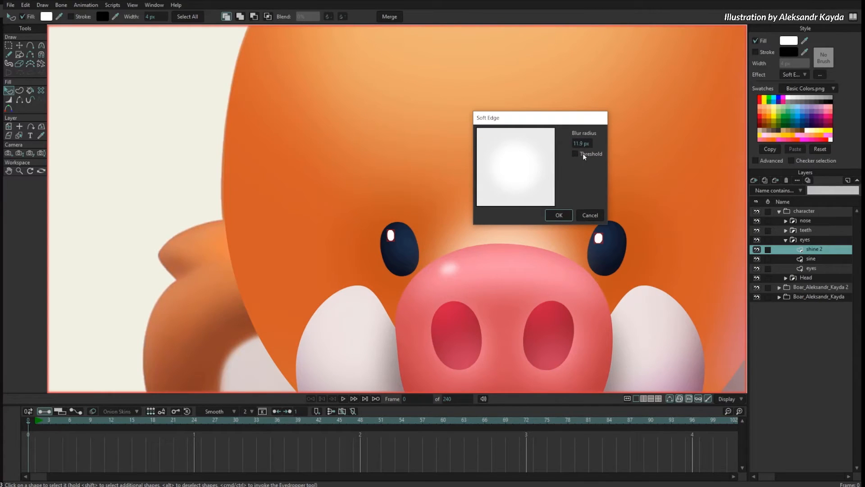
left_click_drag(596, 145, 446, 239)
left_click_drag(446, 240, 450, 240)
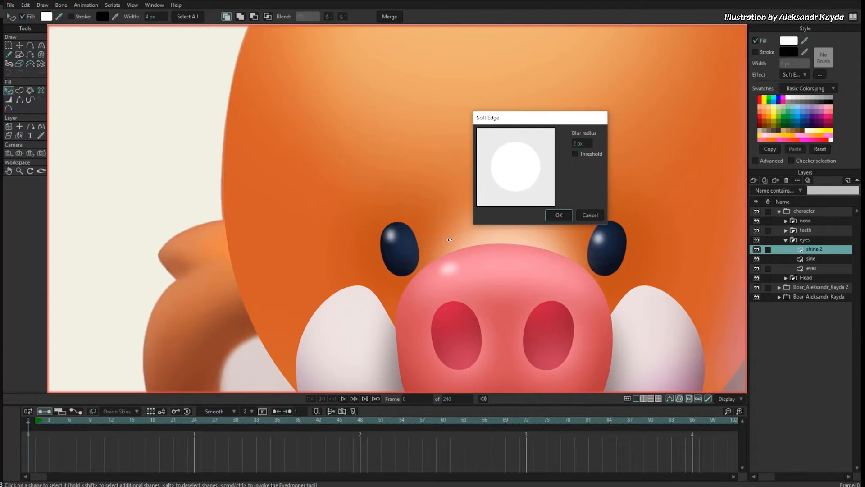
left_click(552, 214)
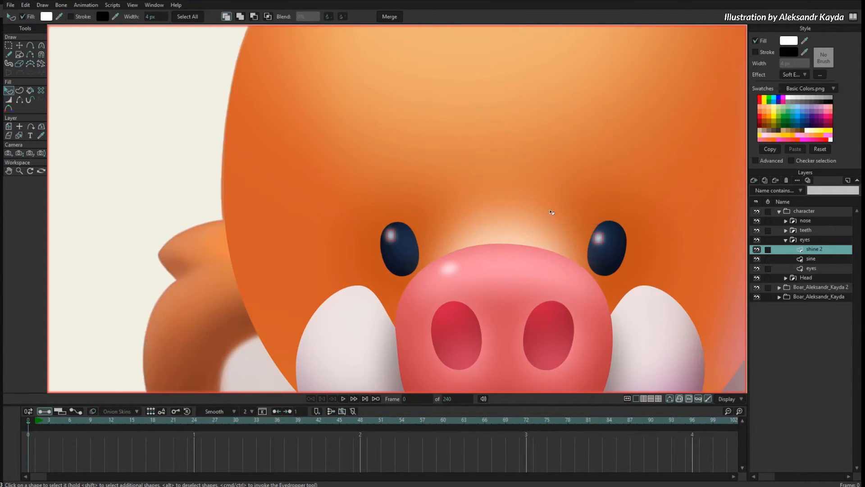
Set the shine 2 layer's blend mode to Linear Dodge (Add).
right_click(801, 254)
mouse_move(804, 268)
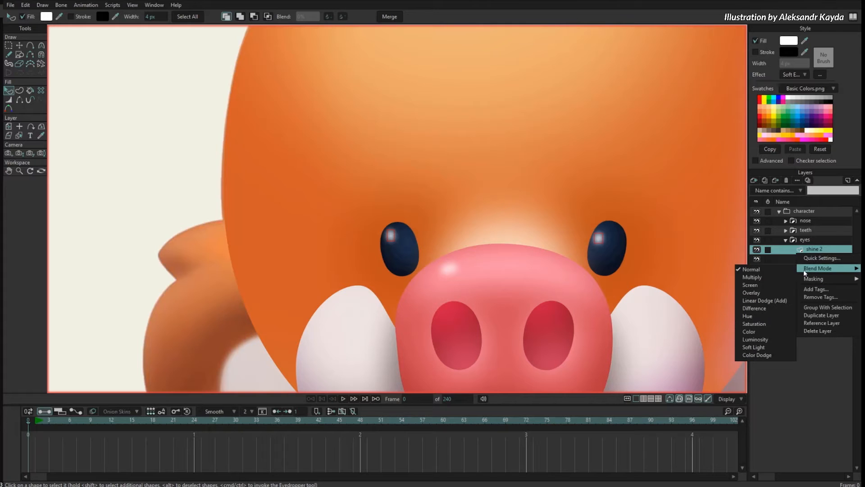
left_click(772, 301)
Set the Soft Edge blur radius of both eye glints to 0 px and deselect them.
key("g")
scroll(443, 228, "up", 2)
mouse_move(306, 199)
left_mouse_down()
mouse_move(354, 274)
mouse_move(598, 222)
left_mouse_up()
key("t")
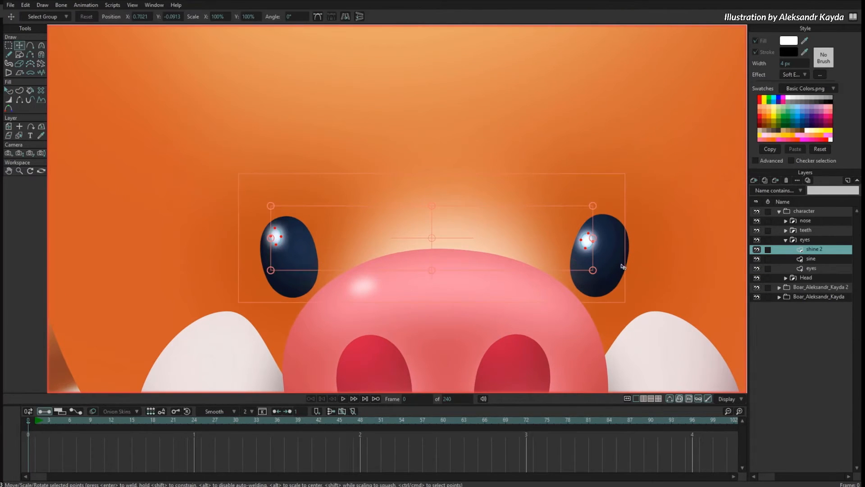
key("q")
left_click(588, 243)
left_click(275, 239, "shift")
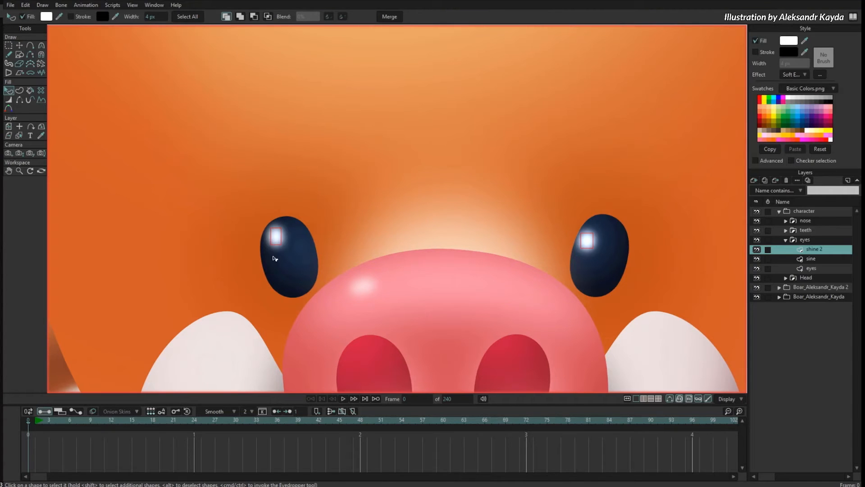
left_click(820, 75)
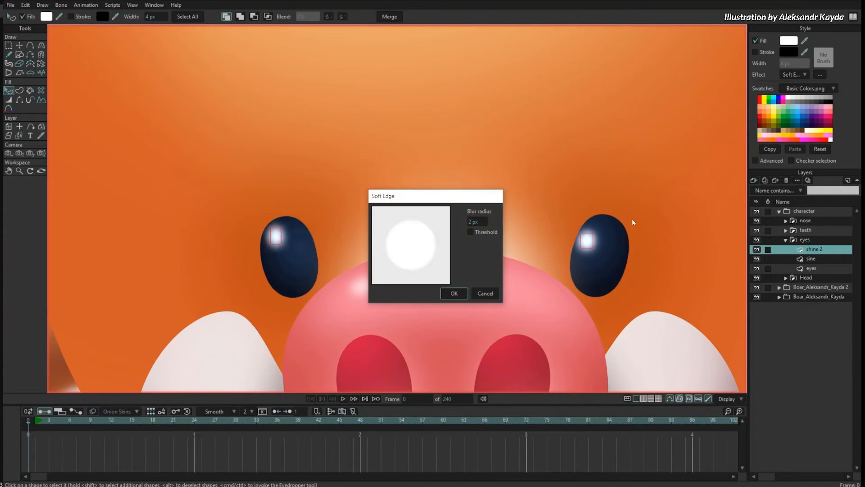
left_click_drag(483, 220, 428, 233)
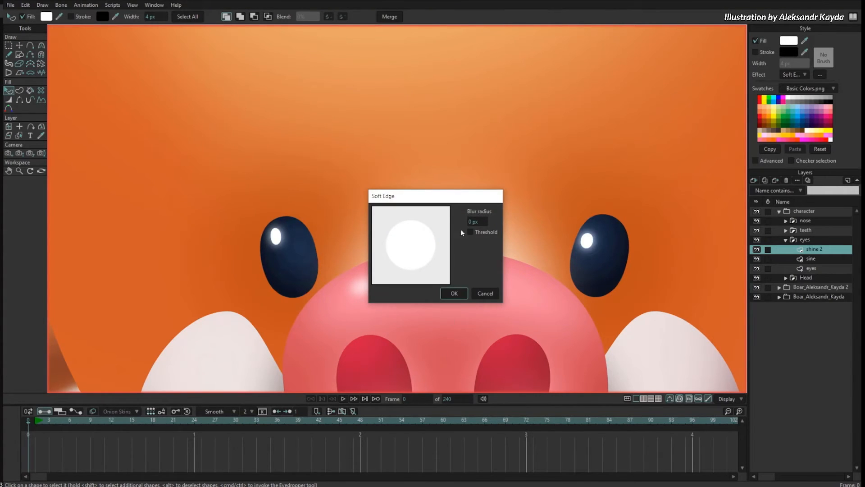
left_click(454, 296)
scroll(488, 267, "down", 5)
left_click(486, 268)
scroll(361, 309, "down", 6)
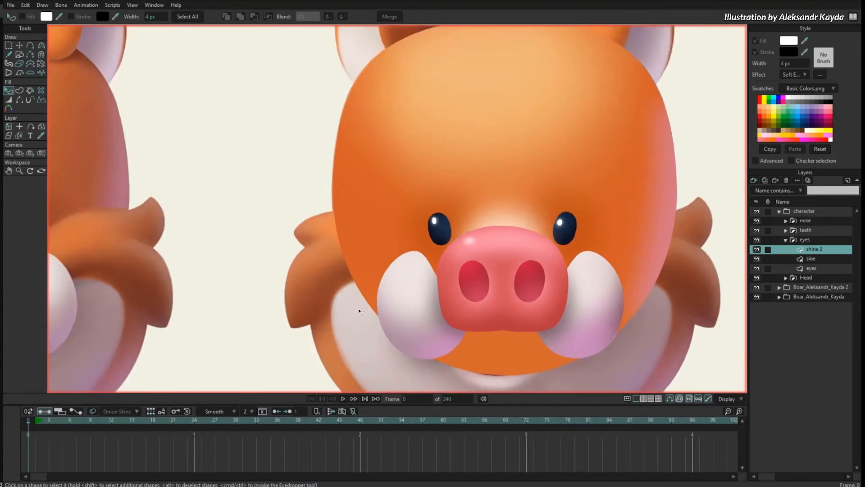
scroll(552, 260, "down", 2)
left_click_drag(579, 260, 585, 243)
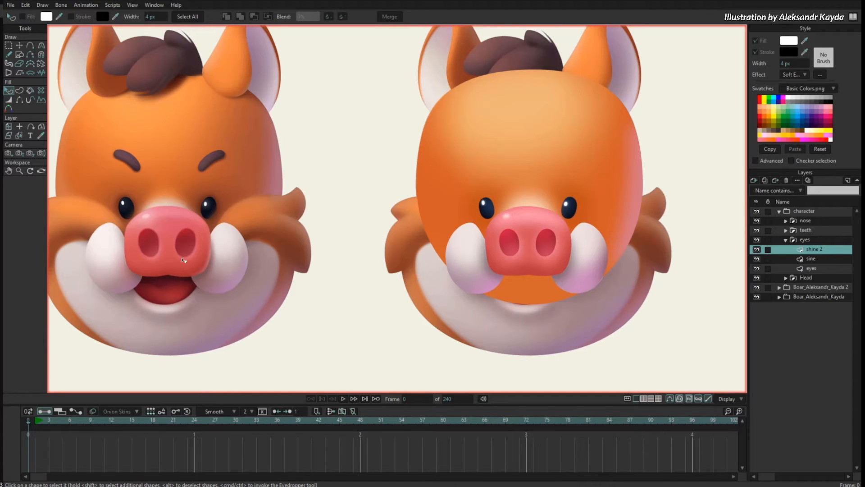
Set the fill of both eye shading shapes on the Head group's shading layer to dark olive #3F3408 at 26.7% alpha.
left_click(786, 240)
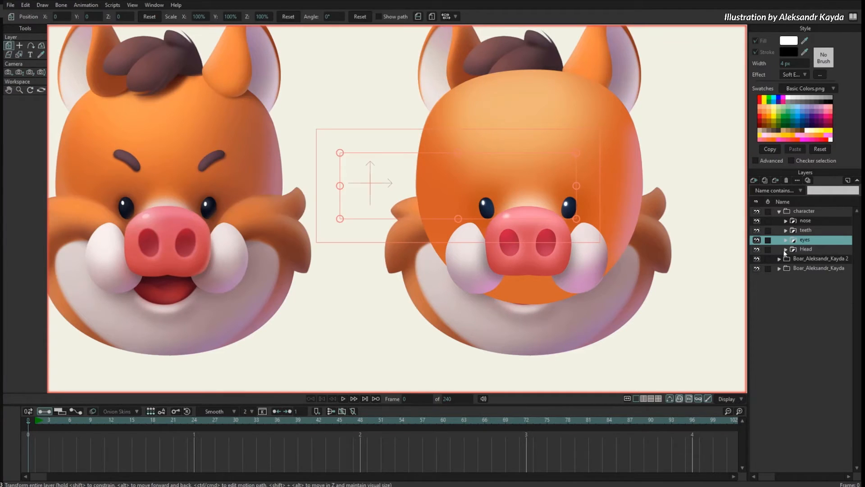
left_click(786, 250)
left_click(823, 260)
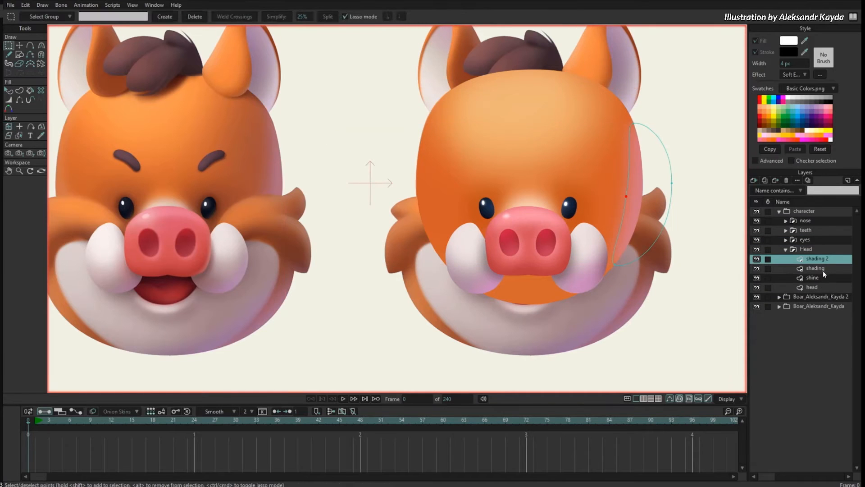
left_click(823, 269)
left_click(821, 278)
left_click(821, 268)
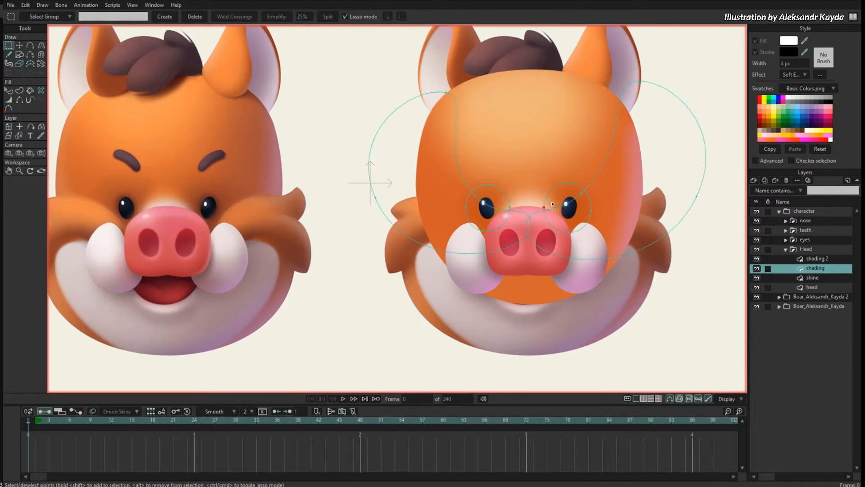
key("q")
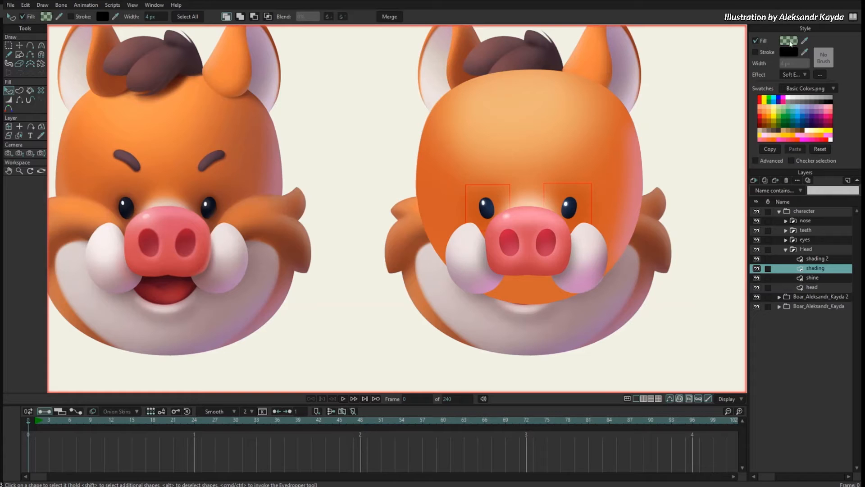
left_click(790, 42)
mouse_move(338, 381)
left_mouse_down()
mouse_move(352, 408)
mouse_move(373, 393)
mouse_move(374, 321)
mouse_move(373, 395)
mouse_move(354, 383)
mouse_move(355, 396)
left_mouse_up()
left_click_drag(387, 370, 388, 389)
mouse_move(374, 381)
left_mouse_down()
mouse_move(373, 412)
mouse_move(373, 403)
mouse_move(348, 390)
left_mouse_up()
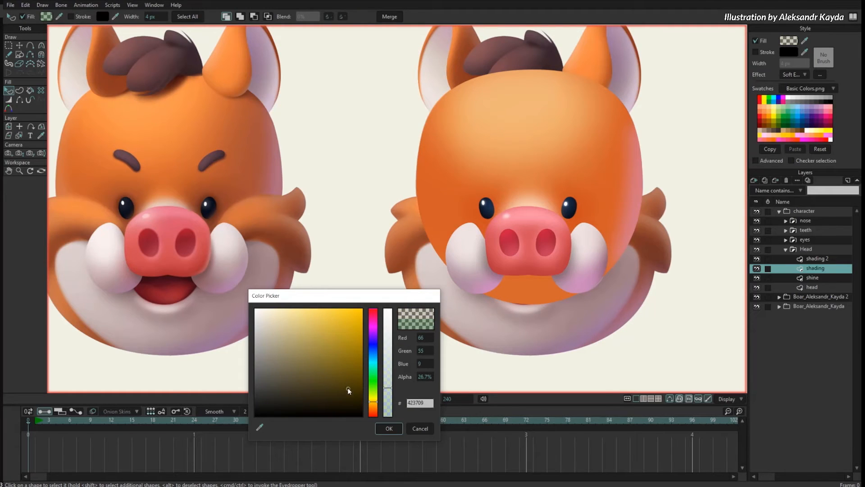
left_click(382, 429)
Move both eye shading circles from the shading layer onto a new vector layer directly above it.
key("g")
mouse_move(559, 177)
left_mouse_down()
mouse_move(524, 201)
mouse_move(585, 165)
left_mouse_up()
key("Tab")
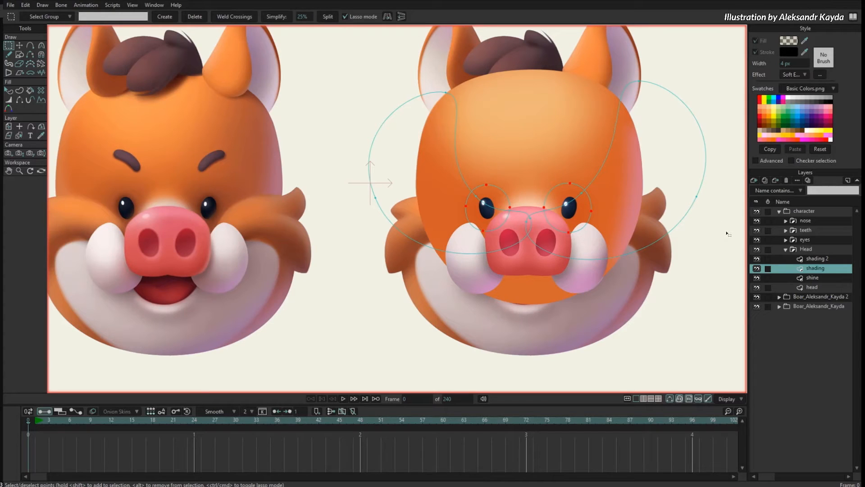
left_click(754, 180)
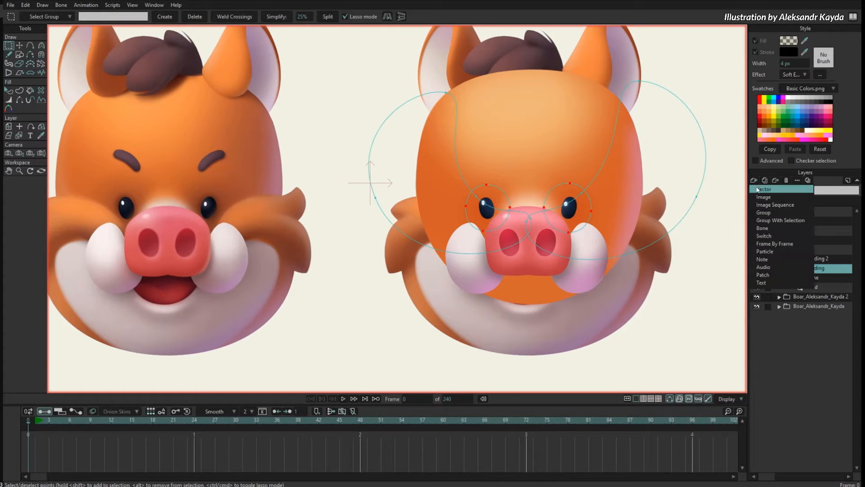
left_click(768, 189)
left_click_drag(656, 283, 656, 283)
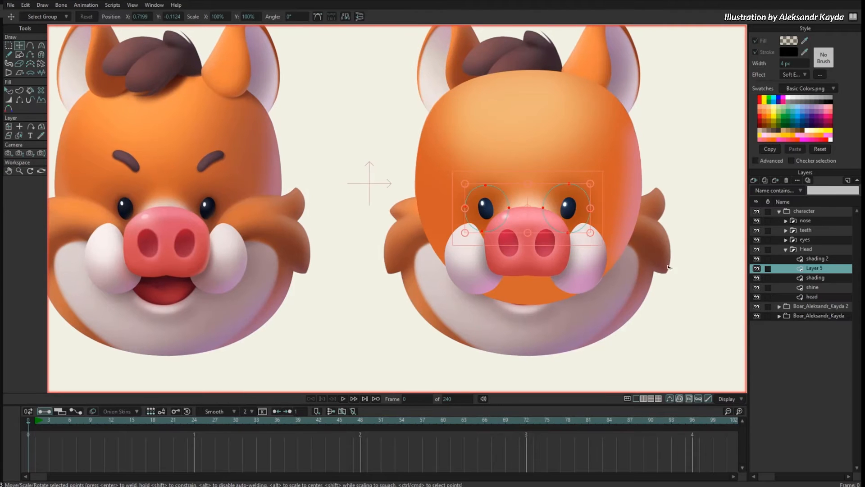
Set the blend mode of the new eye shading layer to Multiply.
key("q")
scroll(670, 282, "up", 2)
left_click_drag(649, 230, 665, 232)
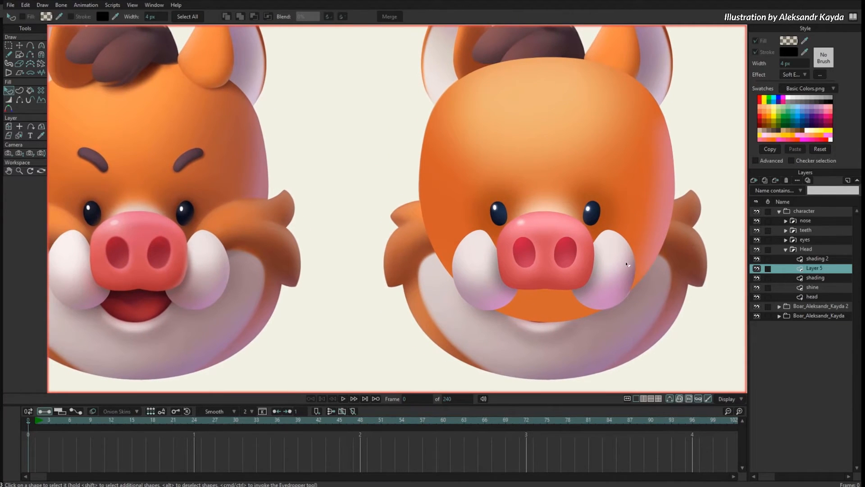
right_click(809, 272)
mouse_move(813, 284)
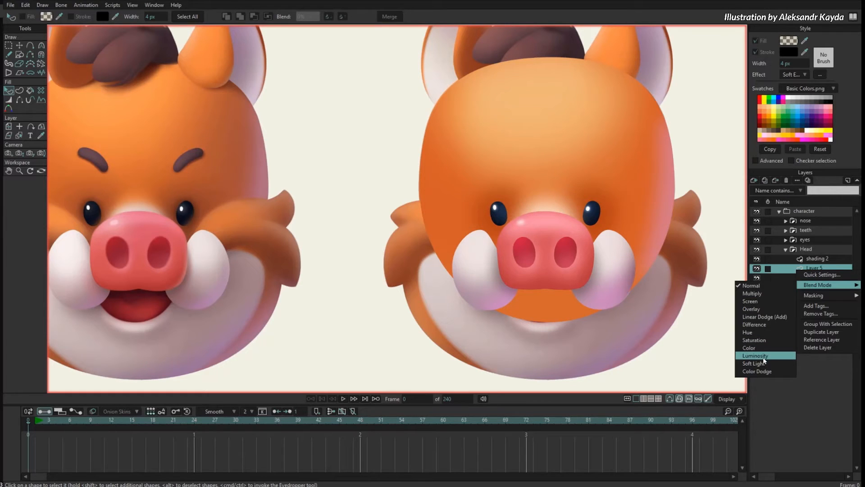
left_click(760, 297)
Tighten the shading circles around the eyes by moving their points closer to the eyes.
key("t")
left_click_drag(545, 241, 567, 253)
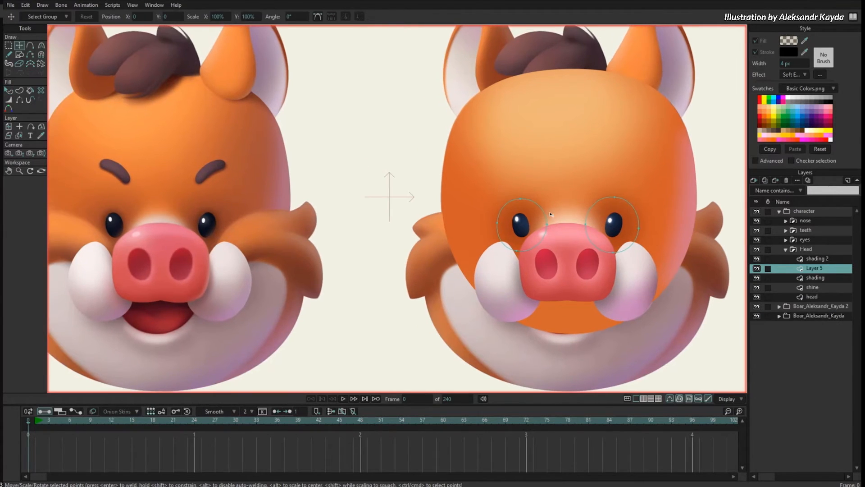
left_click_drag(528, 201, 550, 232)
Set the eye shading fill to 35.7% alpha and fine-tune the circles' points around the eyes.
key("q")
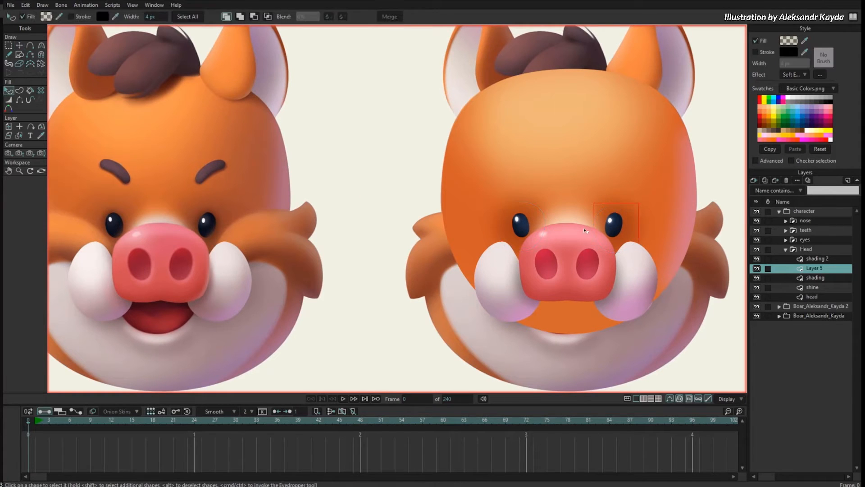
left_click(789, 41)
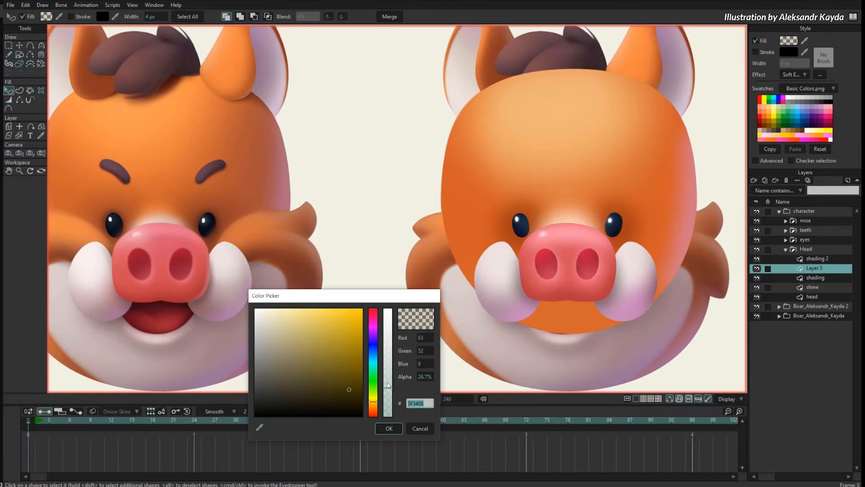
left_click_drag(388, 386, 387, 380)
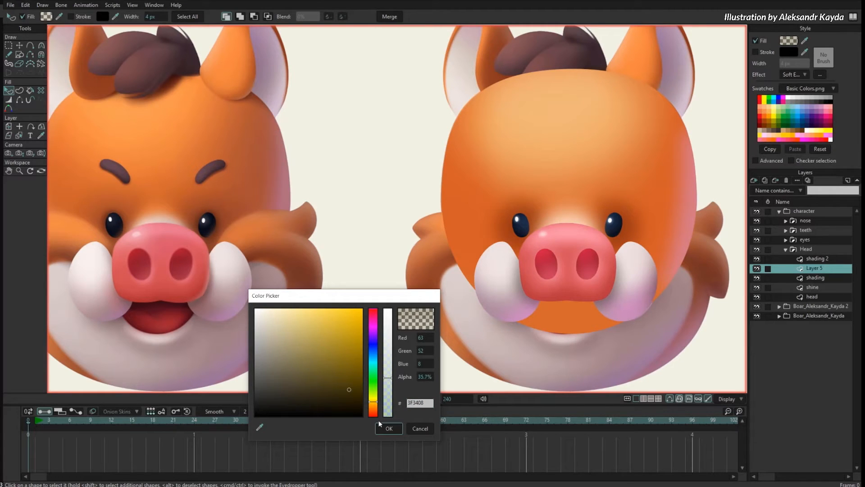
left_click(378, 429)
key("t")
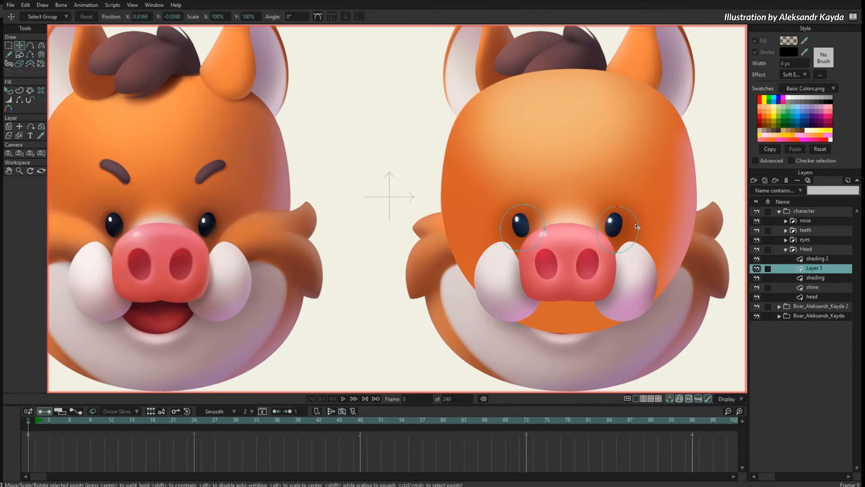
left_click(688, 195)
Hide the Boar_Aleksandr_Kayda reference group to compare the rebuilt face with the full reference boar.
scroll(689, 195, "down", 6)
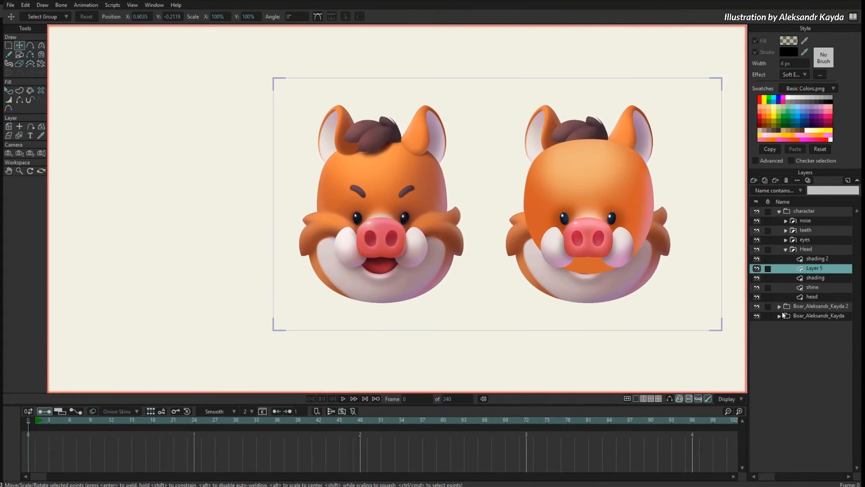
left_click(757, 306)
left_click(757, 306)
left_click(757, 315)
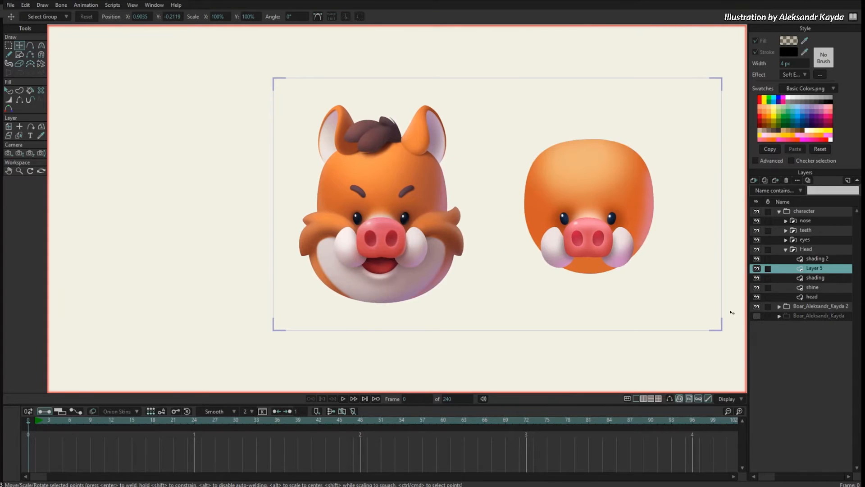
scroll(697, 255, "left", 2)
scroll(696, 255, "left", 2)
scroll(686, 241, "up", 3)
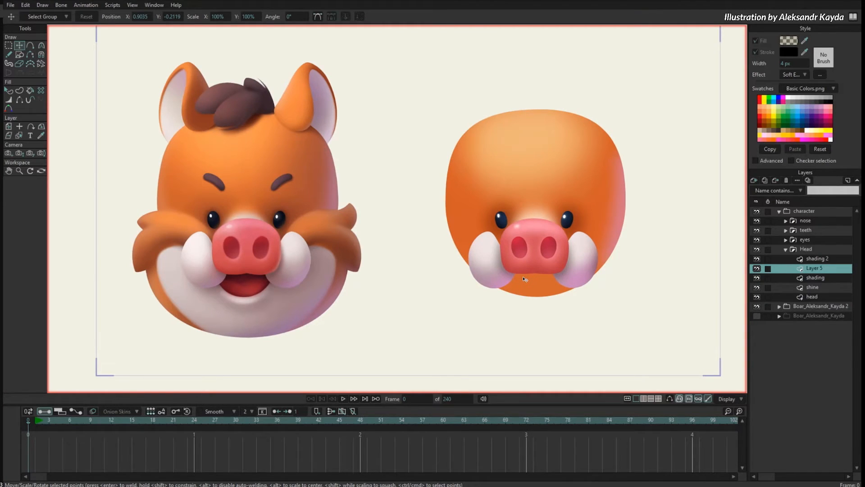
Lower the alpha of the large forehead highlight on the Head group's shine layer to about 46%.
key("g")
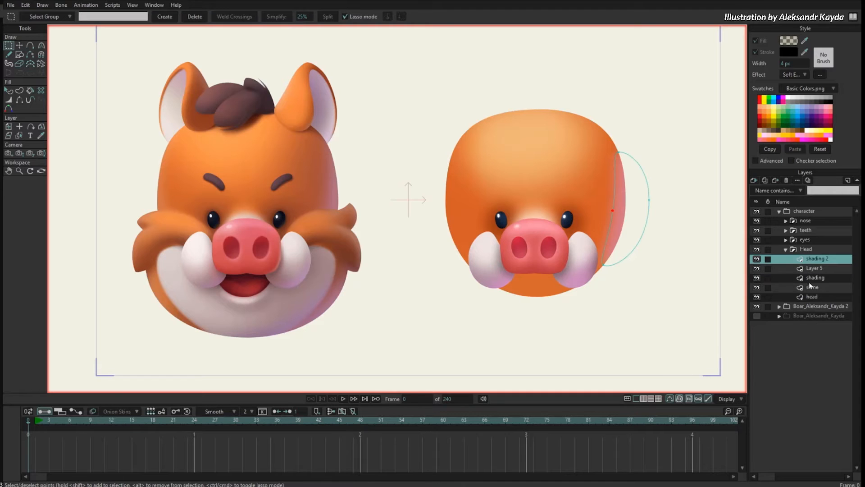
left_click(812, 288)
key("q")
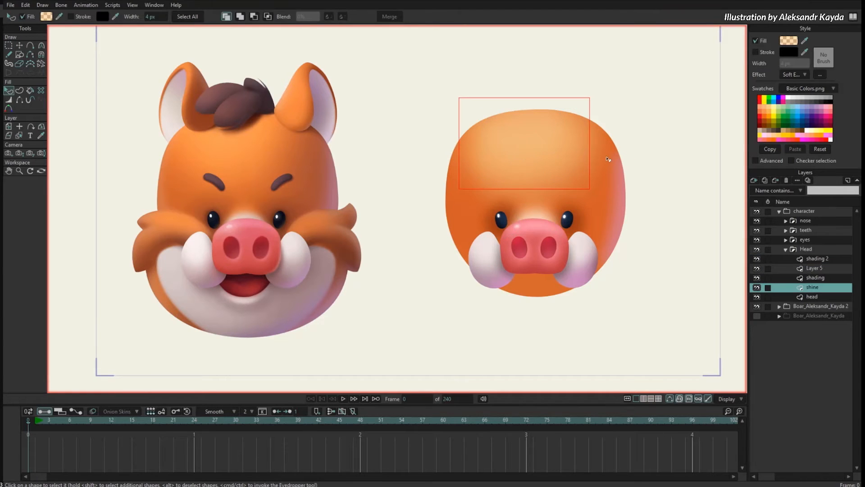
left_click(789, 45)
mouse_move(389, 365)
left_mouse_down()
mouse_move(387, 376)
mouse_move(386, 369)
left_mouse_up()
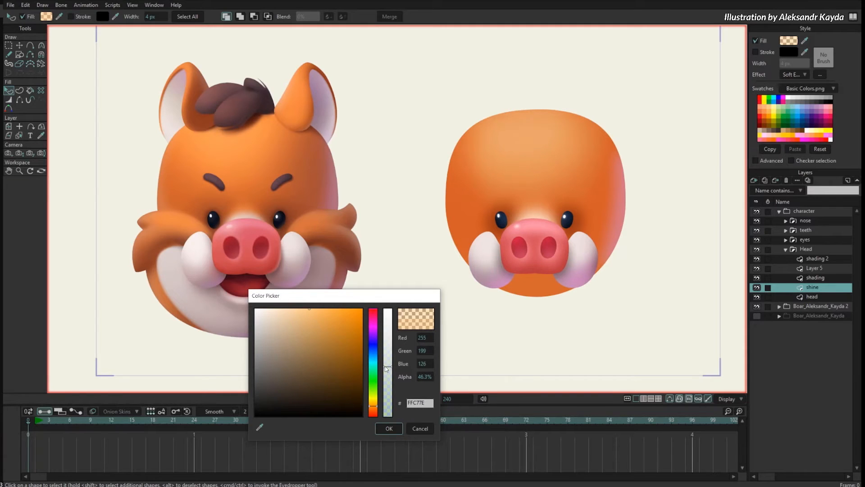
left_click_drag(385, 372, 386, 409)
Delete the smaller whitish highlight shape inside the large forehead highlight.
left_click(552, 141)
left_click(789, 42)
left_click(385, 428)
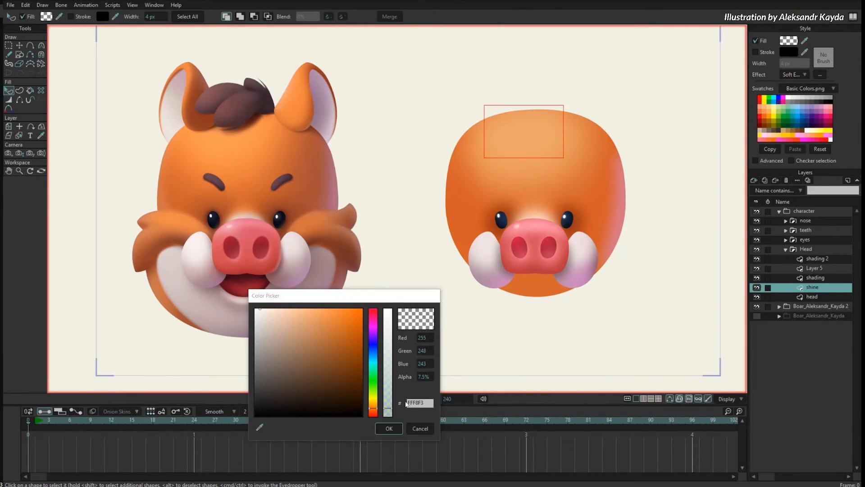
key("g")
mouse_move(537, 138)
left_mouse_down()
mouse_move(549, 159)
mouse_move(545, 147)
left_mouse_up()
key("Tab")
key("Delete")
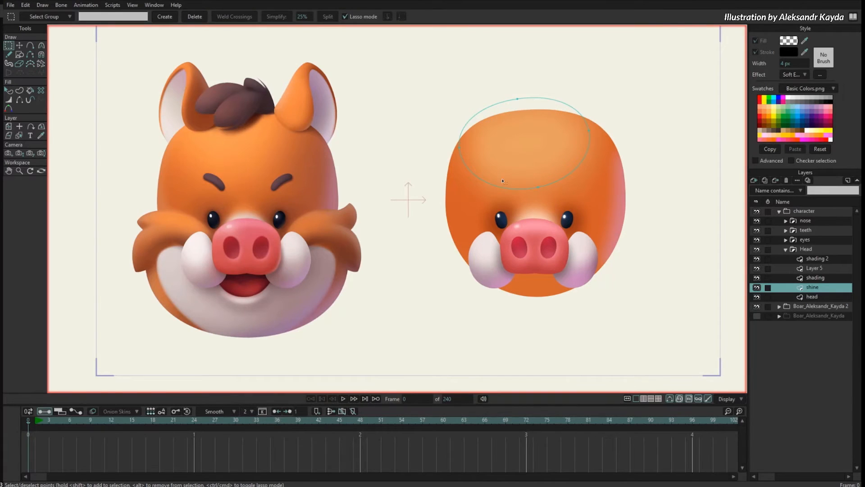
Reshape the large forehead highlight into a narrower, taller oval by moving its points.
key("t")
left_click_drag(468, 153, 480, 150)
left_click_drag(539, 187, 540, 189)
left_click_drag(584, 144, 586, 140)
left_click_drag(532, 118, 534, 109)
left_click_drag(591, 128, 597, 137)
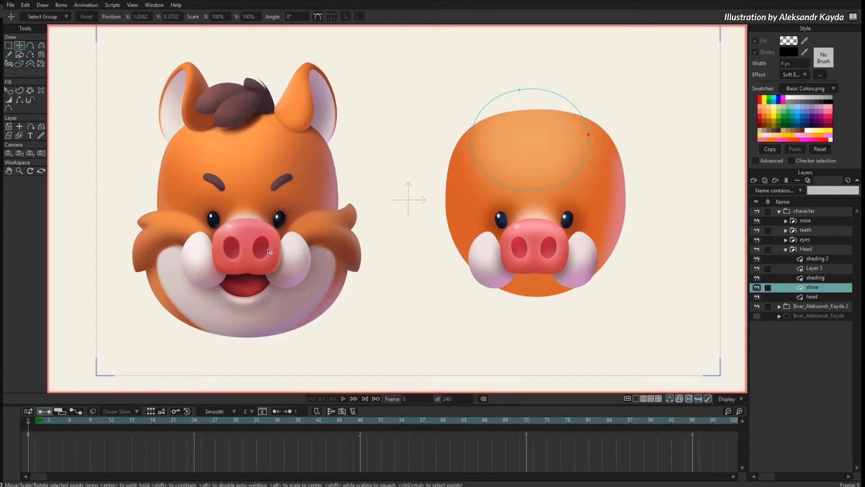
Add a vector layer above the Head group, wrap it in a new group, and select the vector layer.
left_click(797, 249)
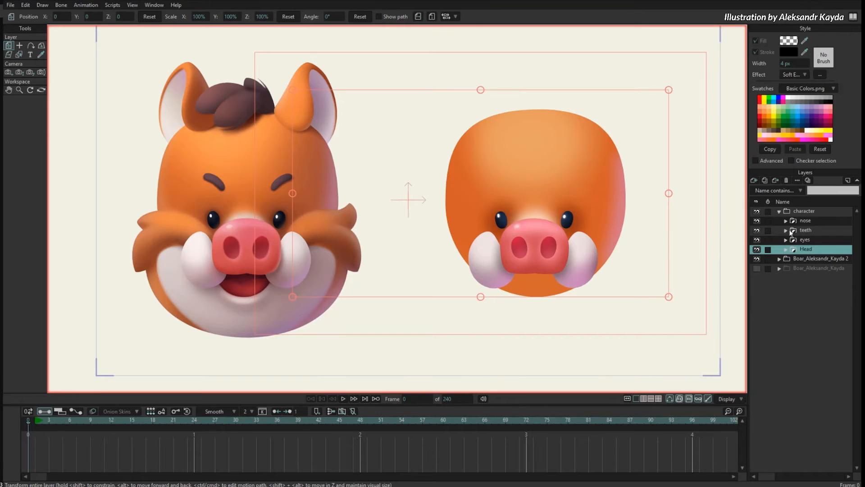
left_click(754, 180)
key("Return")
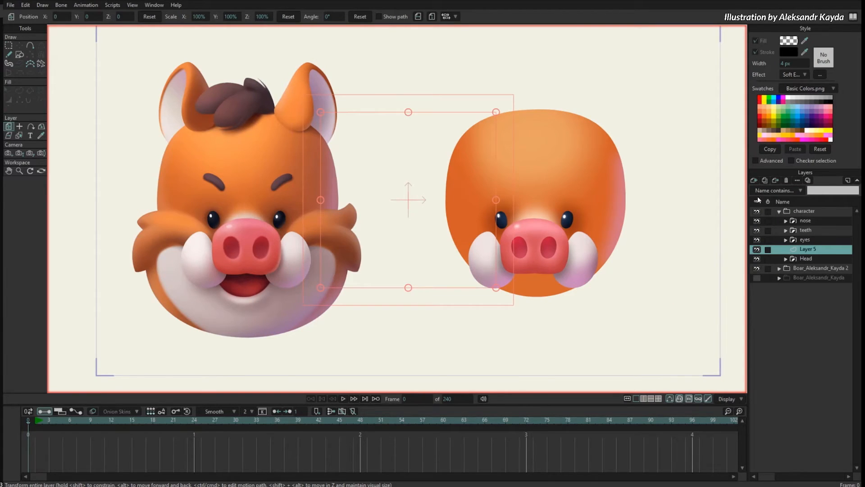
left_click(754, 181)
left_click(796, 224)
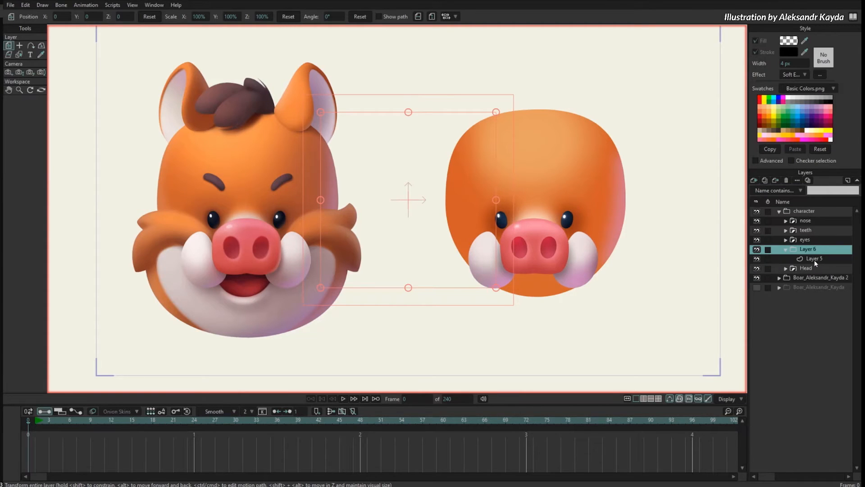
left_click(816, 259)
left_click(757, 287)
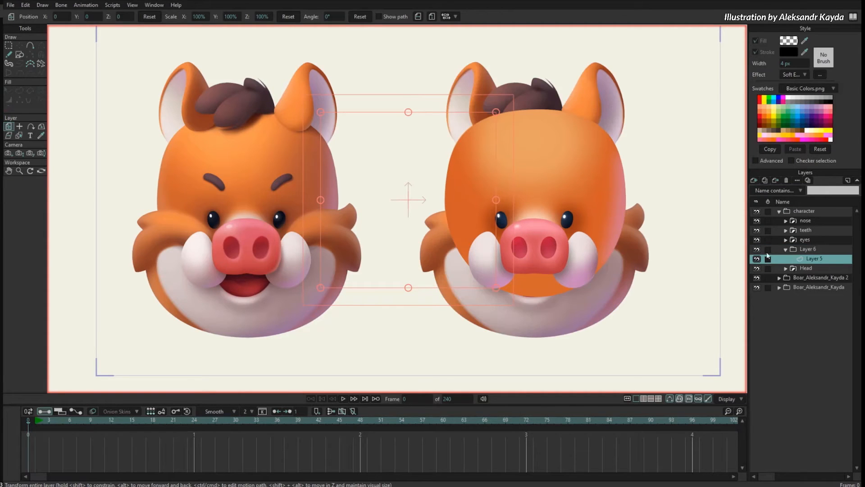
left_click(757, 211)
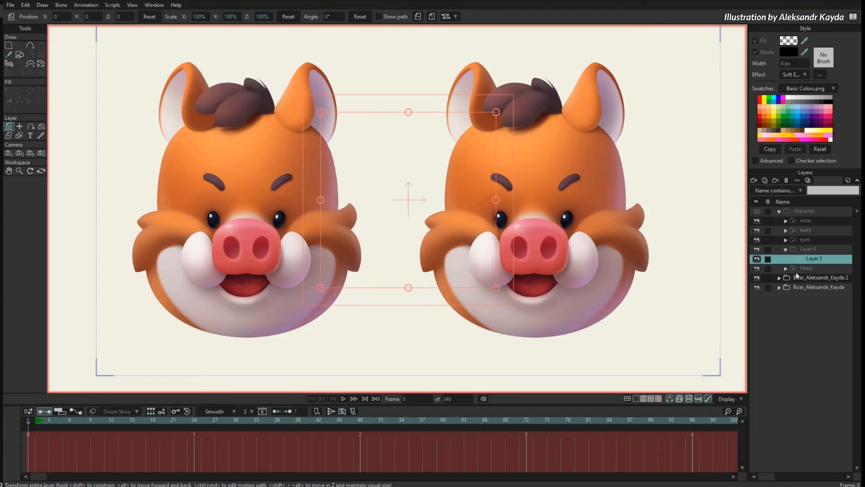
scroll(726, 320, "up", 4)
Reset the style to plain white and draw a wide filled oval across the reference's white muzzle.
key("a")
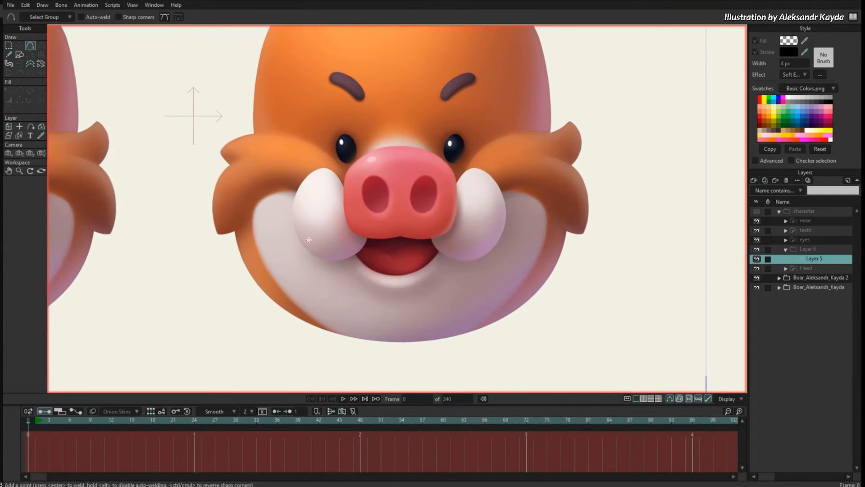
key("r")
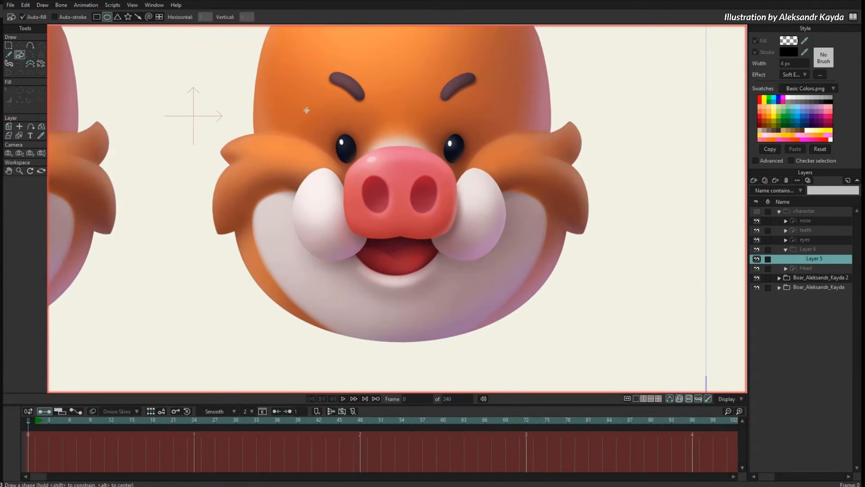
left_click(820, 149)
left_click_drag(247, 188, 545, 290)
Move the oval's four points to the muzzle's upper corners, the middle of the nose and the bottom of the chin.
key("t")
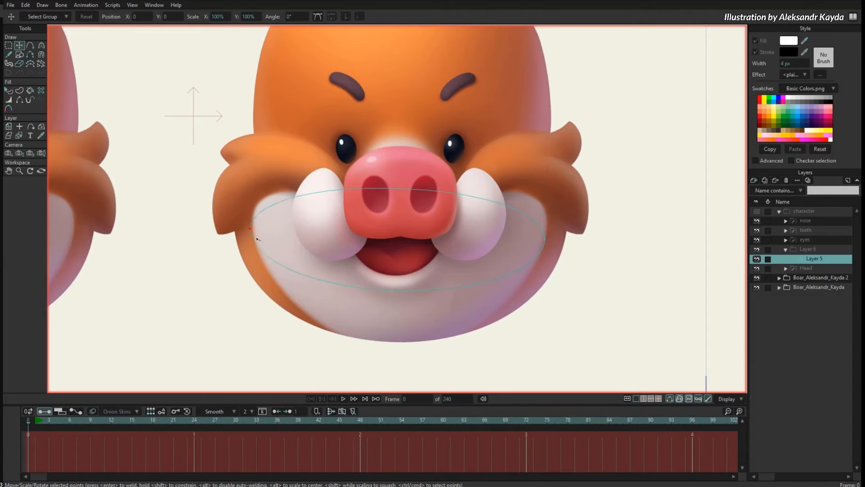
left_click_drag(257, 239, 269, 202)
left_click_drag(443, 208, 439, 217)
left_click_drag(552, 235, 554, 194)
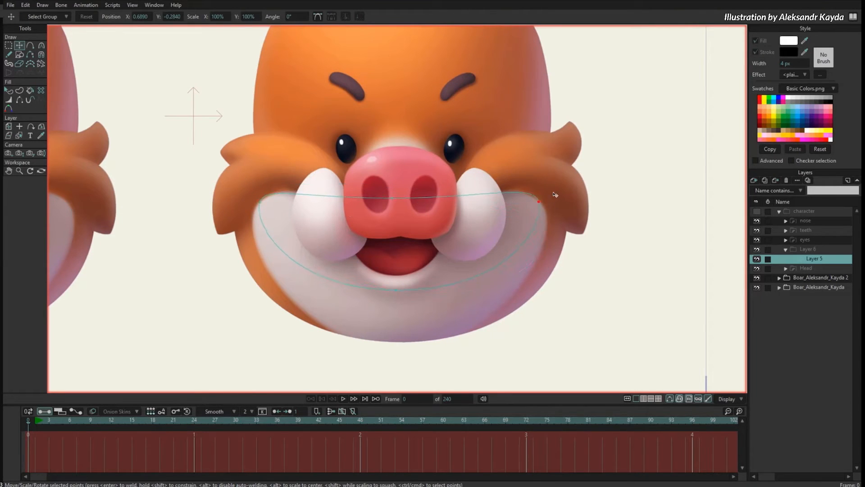
left_click_drag(397, 293, 403, 346)
Add a point on the muzzle shape's lower-left edge and adjust the curve handles there and at the chin.
key("c")
key("a")
left_click_drag(269, 266, 264, 265)
key("c")
left_click_drag(285, 314, 290, 312)
left_click_drag(299, 370, 324, 361)
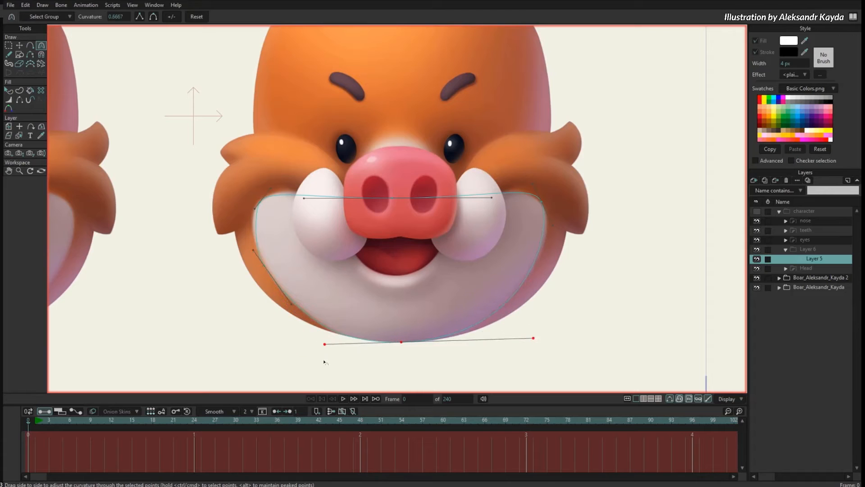
Add a point on the muzzle shape's lower-right edge, then refine the right-side curves and lower the top middle point.
key("a")
left_click(523, 281)
key("c")
left_click_drag(501, 363, 489, 345)
key("t")
key("c")
mouse_move(544, 201)
left_mouse_down()
mouse_move(568, 226)
mouse_move(538, 202)
left_mouse_up()
key("t")
left_click_drag(397, 203, 402, 208)
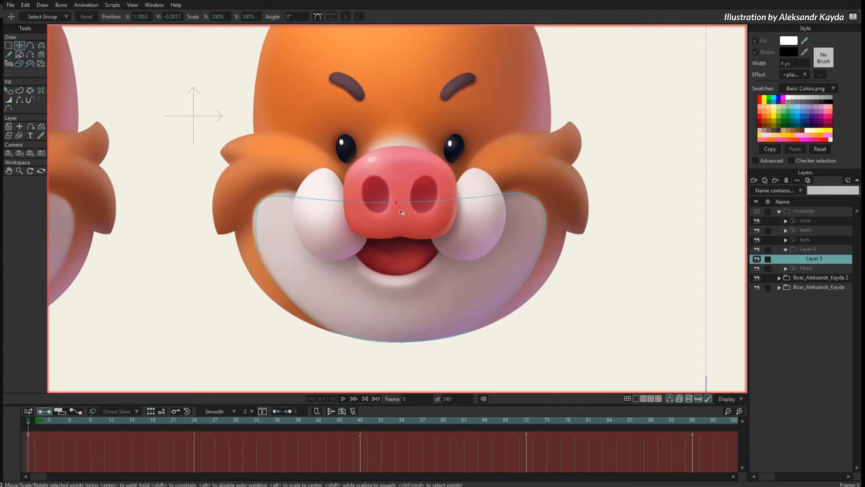
Adjust the curvature at the muzzle shape's upper-left corner and nudge its top middle point sideways.
key("c")
left_click_drag(287, 194, 286, 186)
left_click_drag(250, 223, 250, 217)
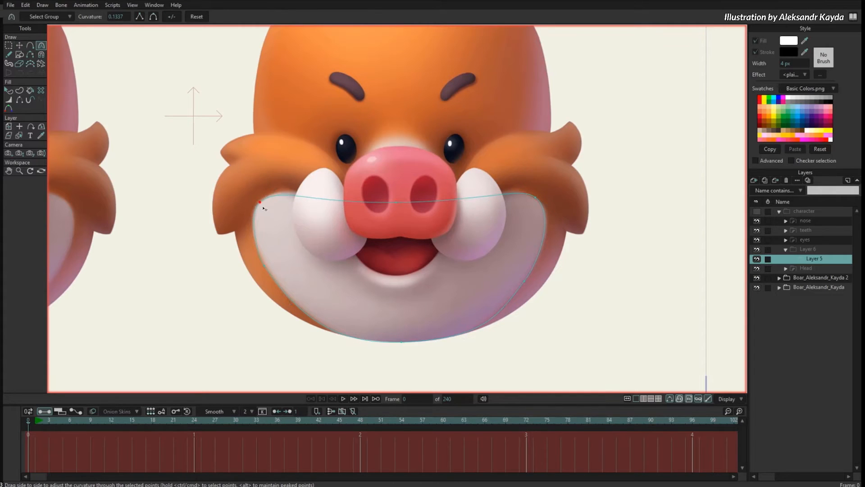
key("t")
left_click_drag(398, 204, 401, 204)
scroll(536, 217, "down", 4)
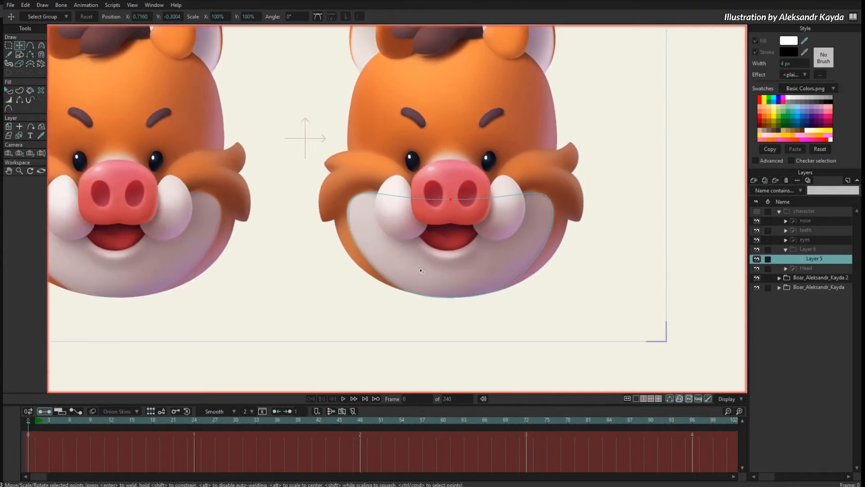
Show the character group again and fill the muzzle shape with the greyish pink sampled from the reference chin.
key("ctrl+a")
key("q")
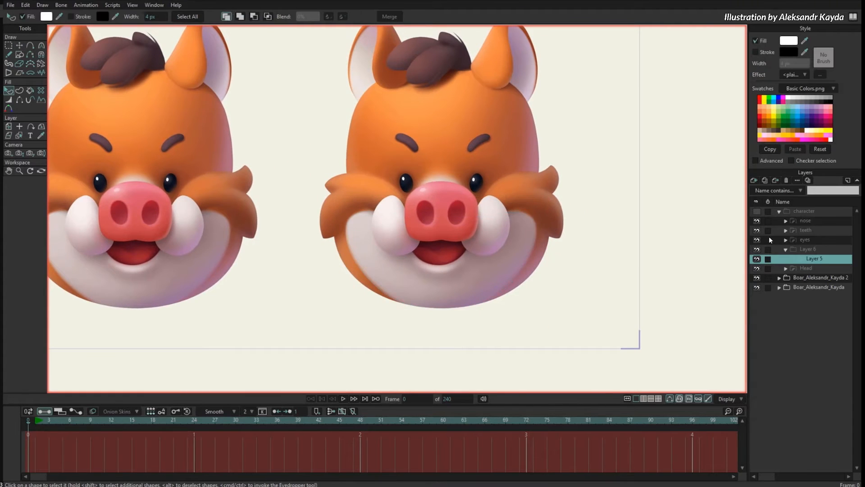
left_click(757, 211)
scroll(619, 198, "down", 1)
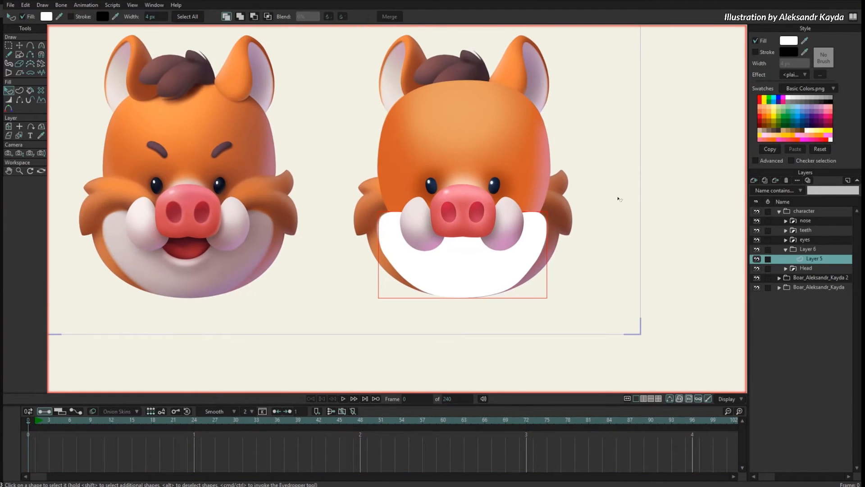
left_click(805, 41)
left_click_drag(207, 279, 181, 290)
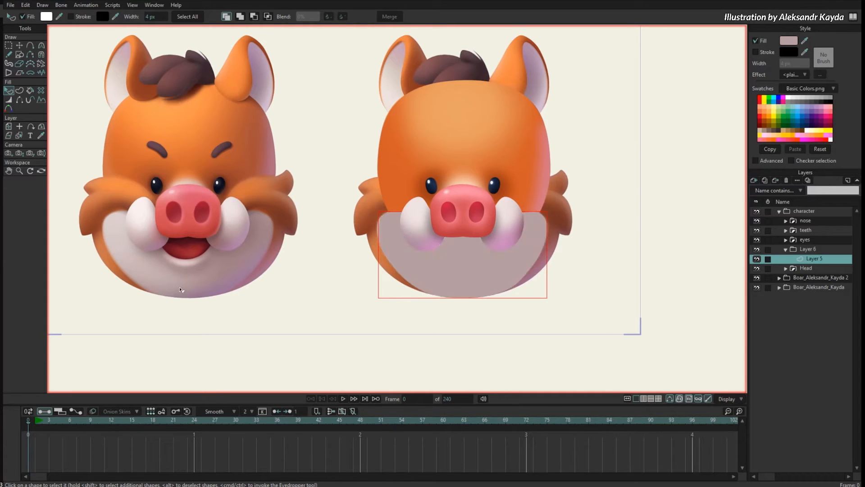
left_click(203, 351)
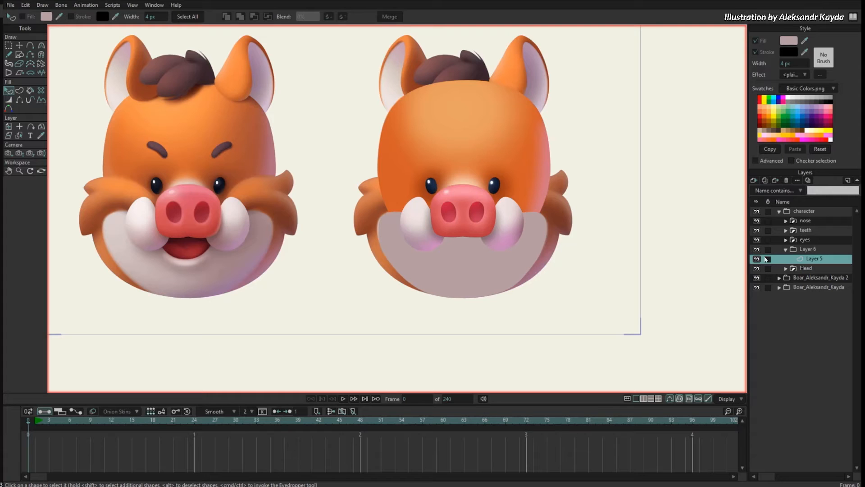
Hide the reference image behind the vector character and refine the muzzle shape's chin curve.
left_click(757, 287)
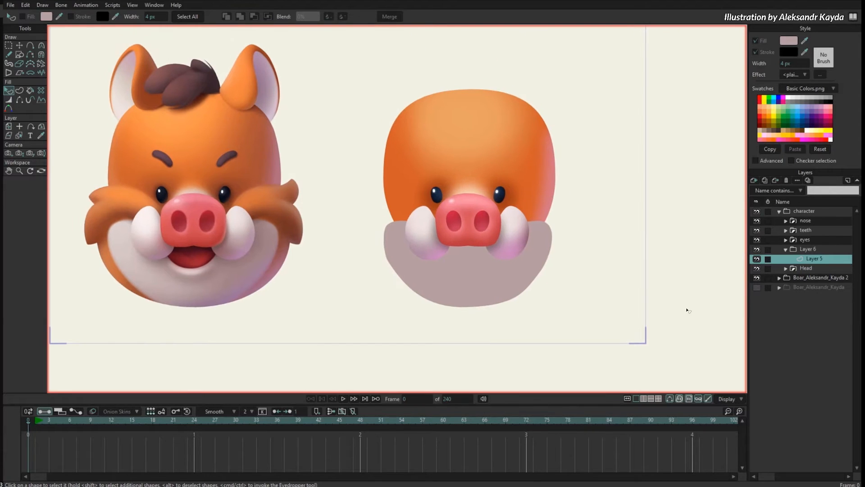
key("g")
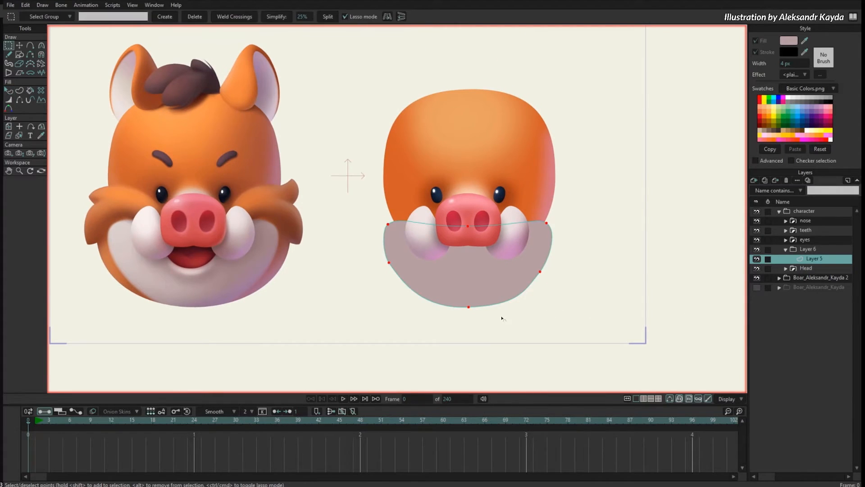
key("c")
left_click_drag(486, 321, 503, 306)
key("q")
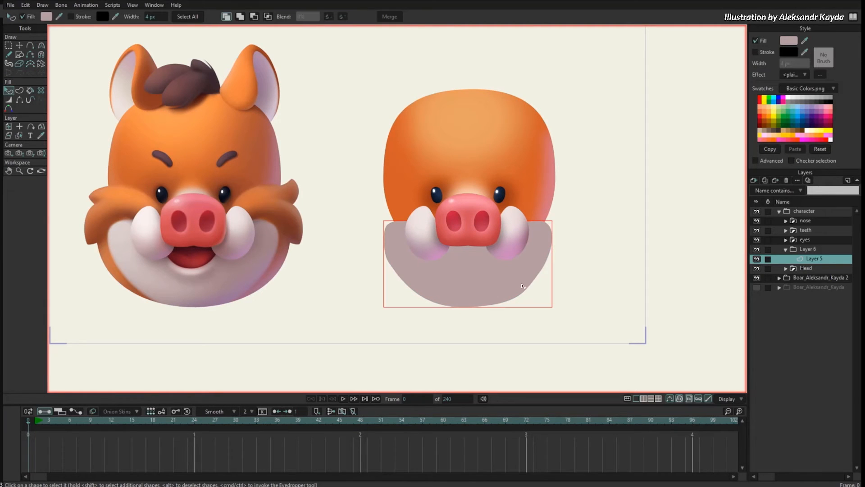
Apply the Soft Edge effect to the muzzle shape with a 1 px blur radius.
left_click(795, 75)
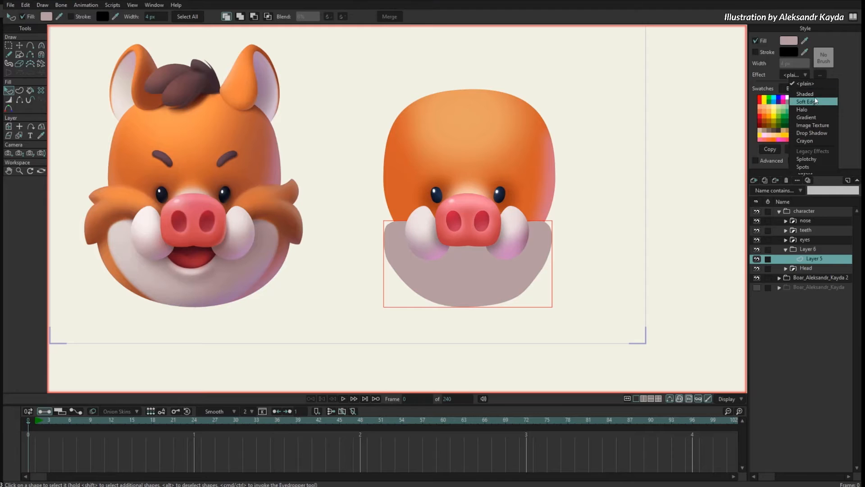
left_click(812, 102)
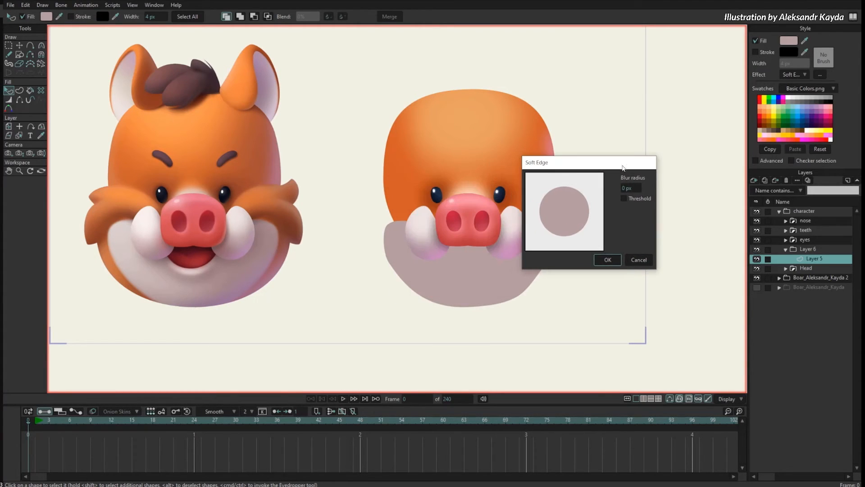
left_click_drag(640, 188, 643, 188)
left_click(608, 259)
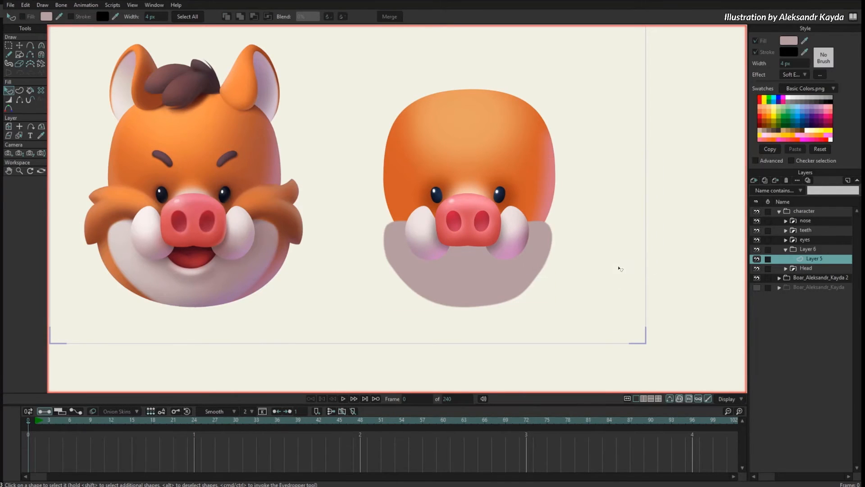
Rename the muzzle layer as white part and add a vector layer named shine above it.
double_click(813, 261)
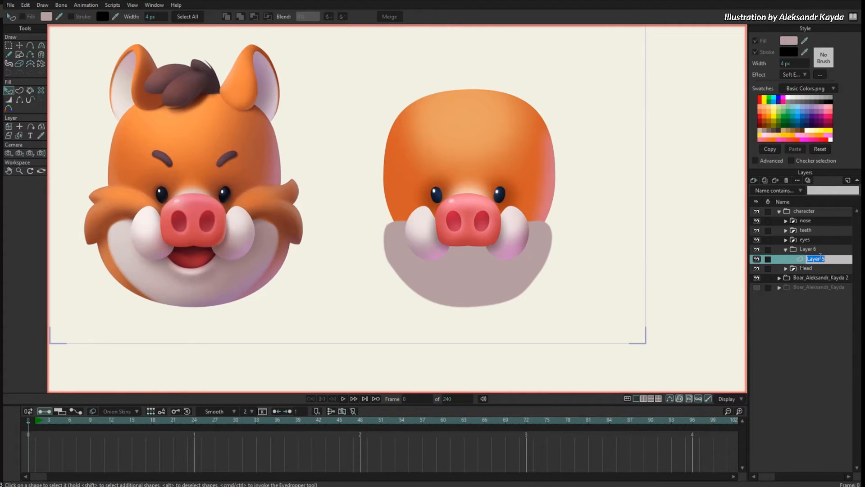
type("white part")
key("Return")
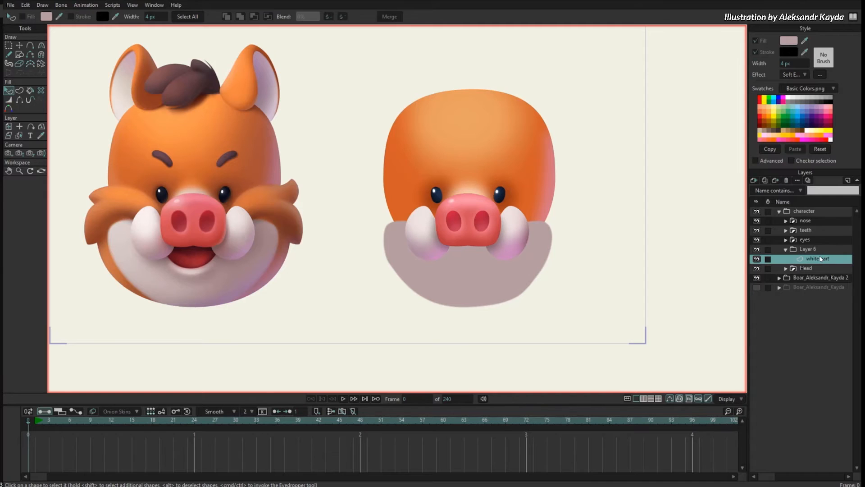
left_click(753, 181)
key("Return")
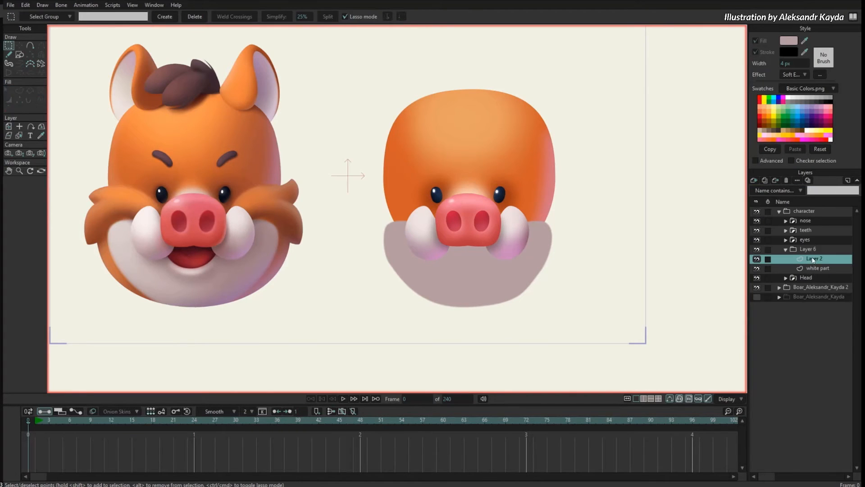
double_click(814, 259)
type("shine")
key("Return")
Draw a large circle over the muzzle's left cheek on the shine layer and fill it with white FFFFFF.
key("r")
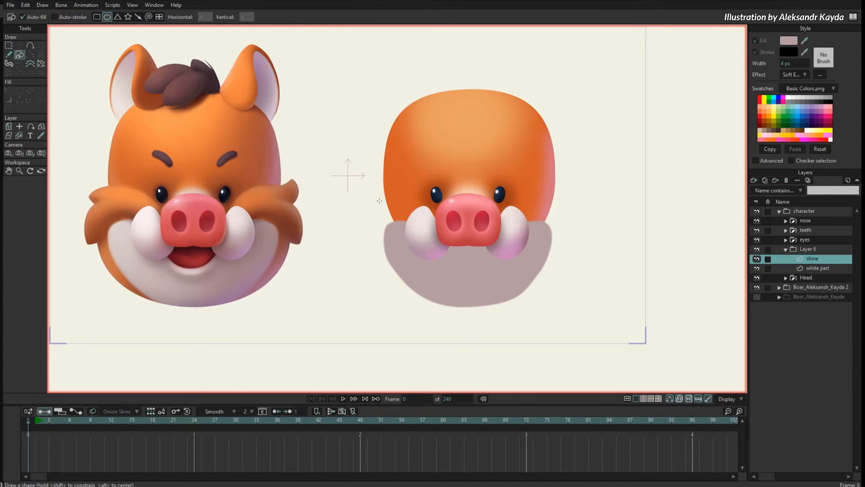
left_click_drag(365, 200, 462, 295)
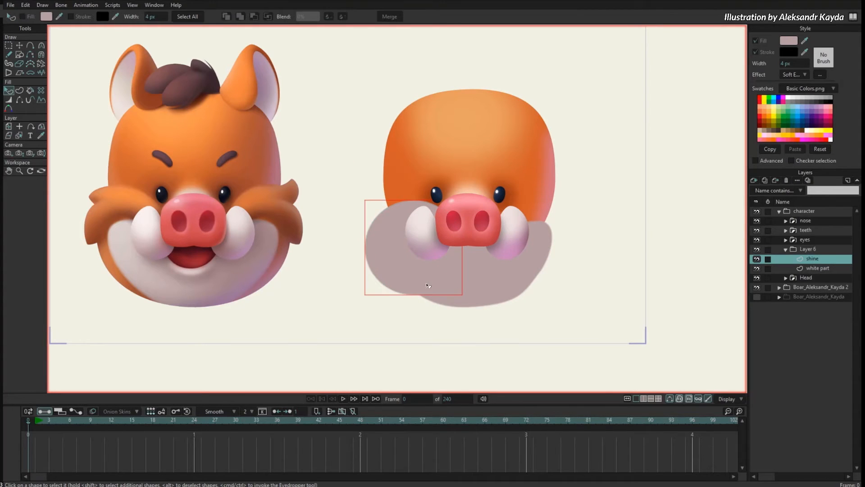
left_click(789, 42)
left_click_drag(321, 353, 246, 302)
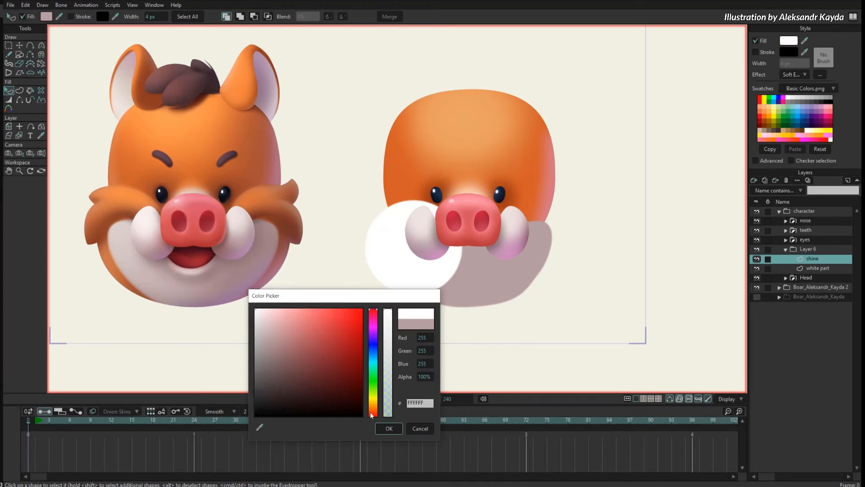
left_click(380, 428)
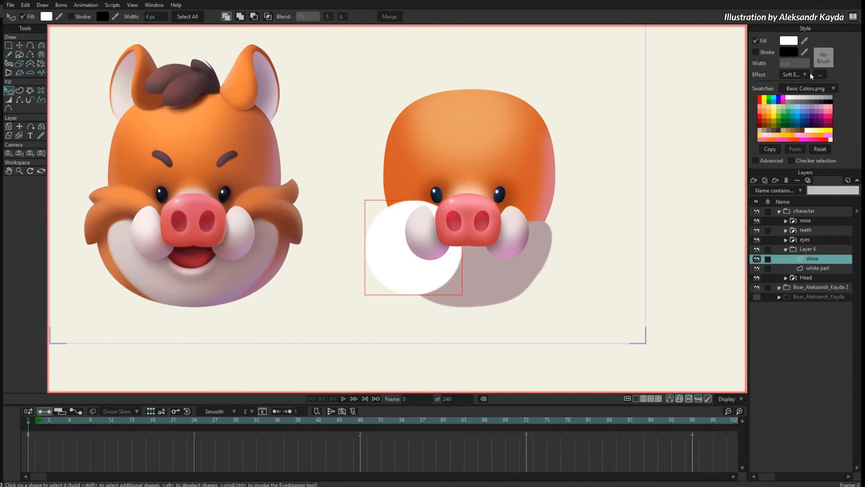
Increase the shine circle's Soft Edge blur radius to 19 px.
left_click_drag(406, 194, 547, 155)
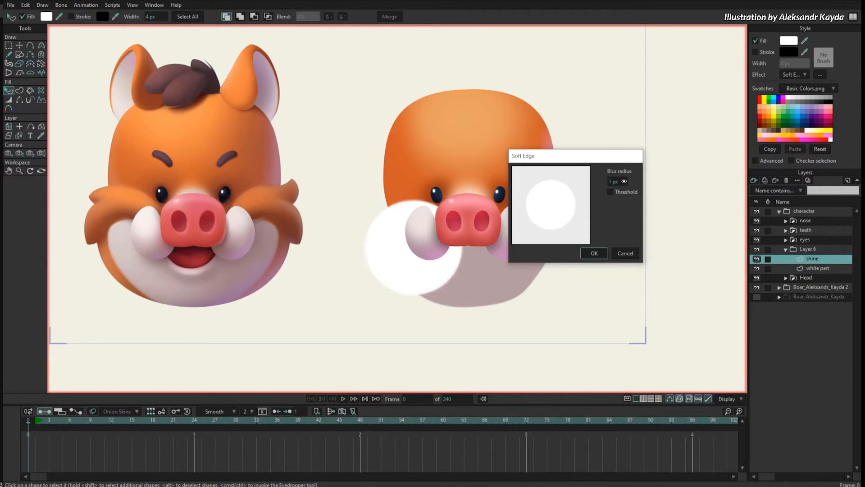
left_click_drag(624, 181, 690, 179)
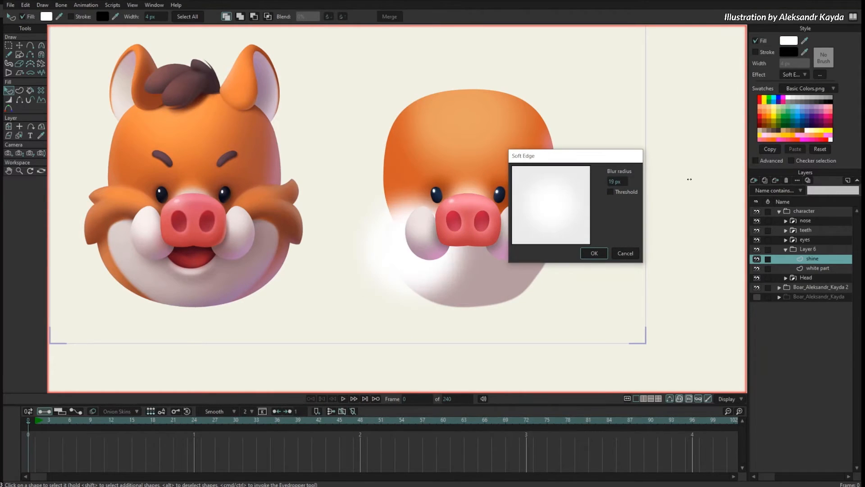
left_click(594, 253)
Set the group mask of the muzzle group, Layer 6, to Mask - Inside Bottom Layer.
left_click(807, 249)
right_click(804, 249)
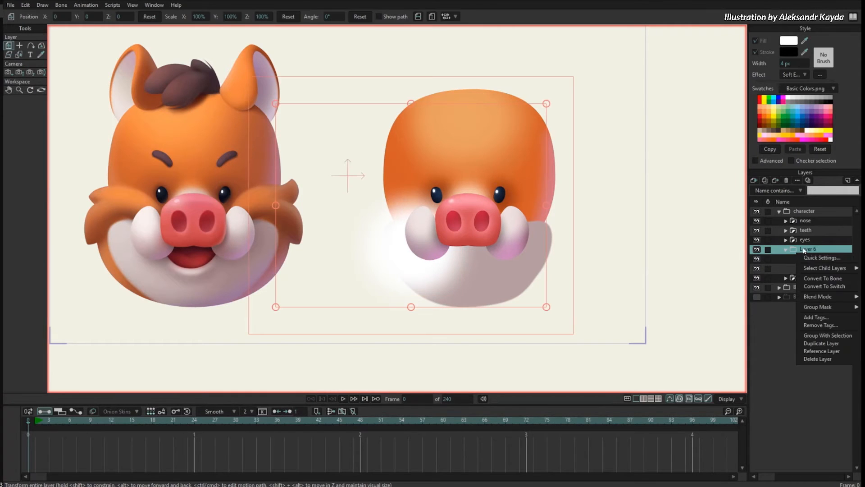
mouse_move(818, 298)
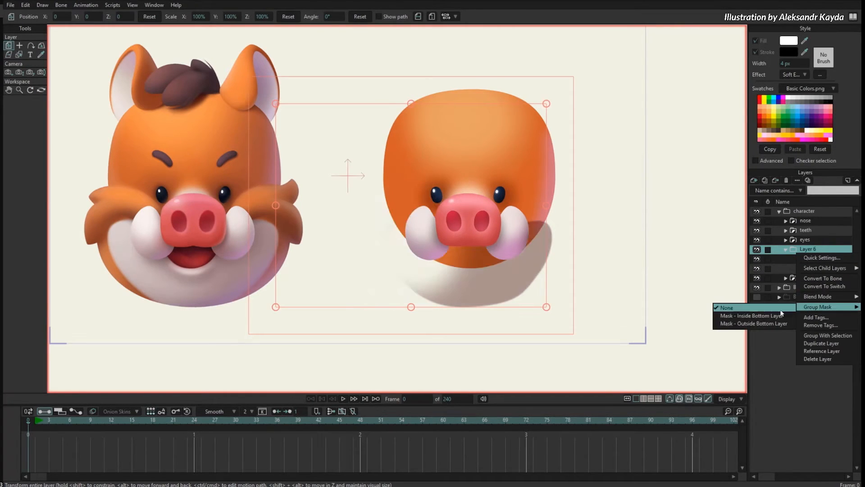
left_click(774, 315)
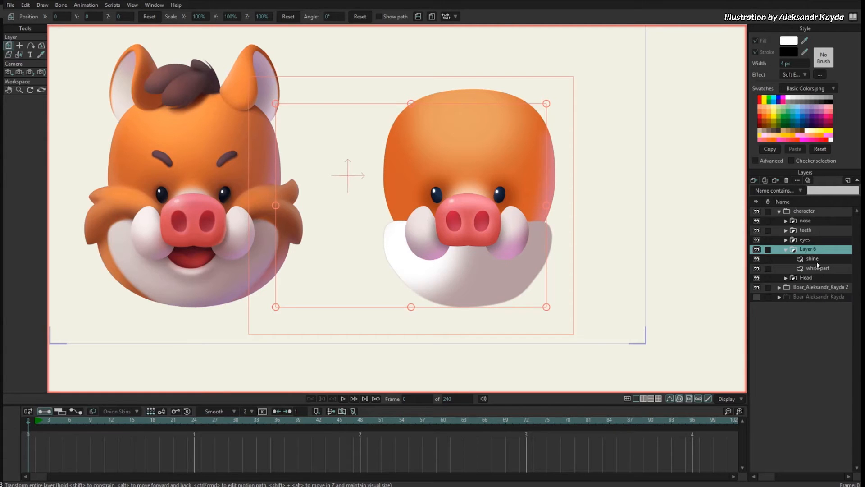
Adjust the shine circle's right and bottom points, then set the shine layer's blend mode to Luminosity.
left_click(814, 259)
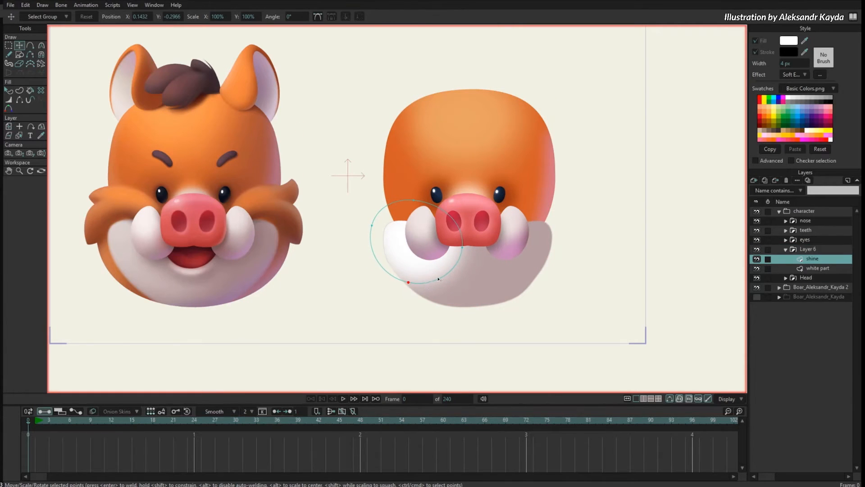
left_click_drag(439, 279, 413, 287)
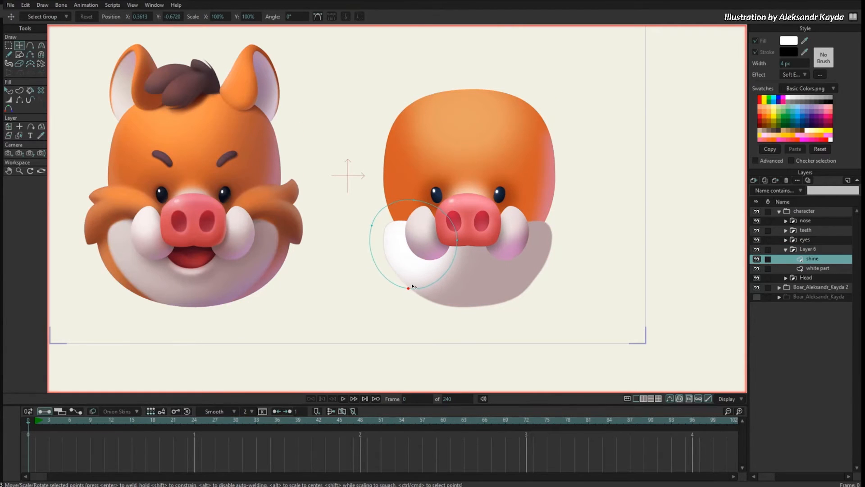
right_click(806, 260)
mouse_move(817, 275)
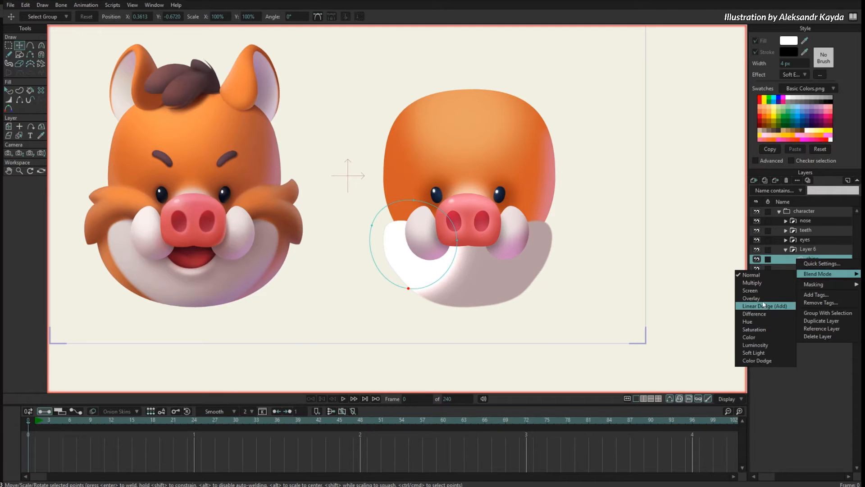
left_click(765, 345)
Lower the alpha of the shine shape's white fill to make it semi-transparent.
key("q")
left_click(414, 281)
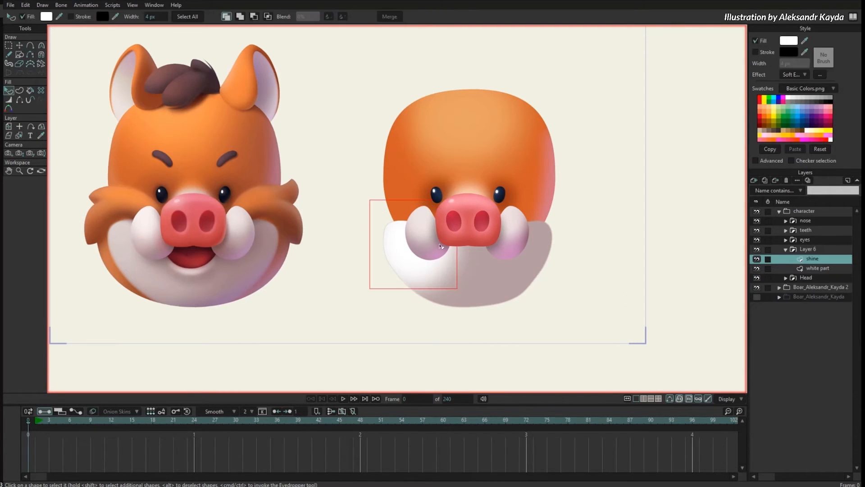
left_click(791, 41)
left_click_drag(387, 346, 387, 362)
left_click(384, 428)
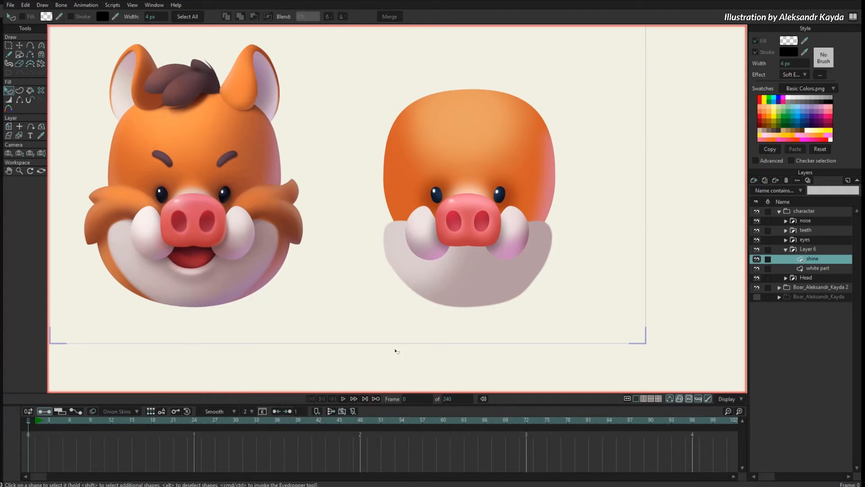
Reposition the shine shape's points to form a narrower, slanted oval over the muzzle's left cheek.
key("t")
scroll(410, 224, "up", 2)
left_click_drag(362, 234, 498, 235)
left_click_drag(497, 234, 515, 257)
left_click_drag(544, 197, 500, 237)
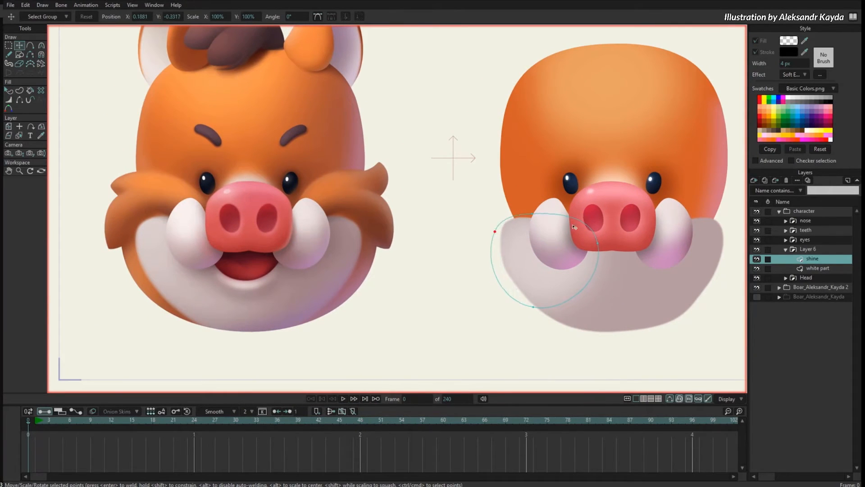
left_click_drag(601, 248, 564, 284)
left_click_drag(545, 230, 546, 237)
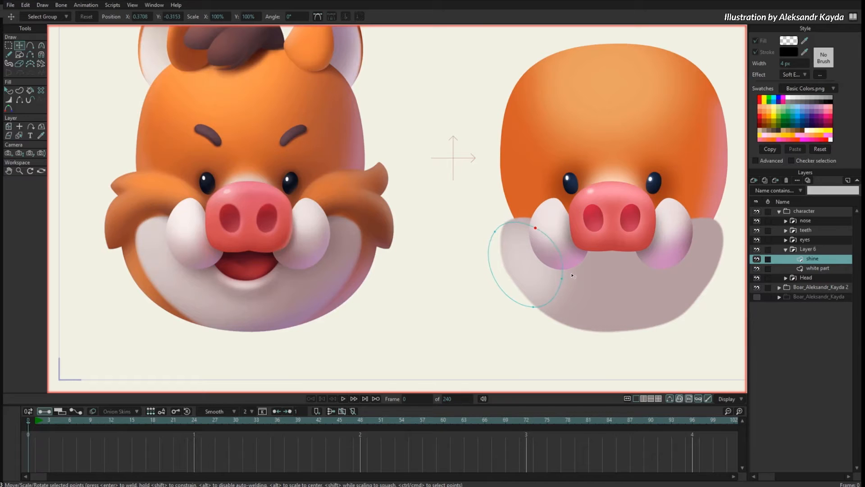
Stretch the shine's right end across the chin and add upper and lower points to curve it beneath the mouth.
left_click_drag(570, 287, 685, 292)
key("a")
left_click_drag(630, 242, 606, 283)
left_click_drag(603, 324, 599, 308)
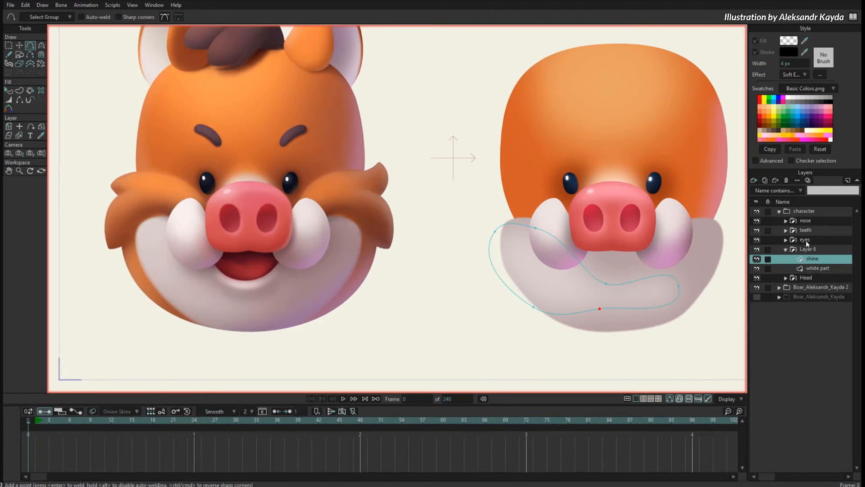
Add a vector layer above shine and draw a filled oval over the muzzle's lower-right side.
left_click(756, 180)
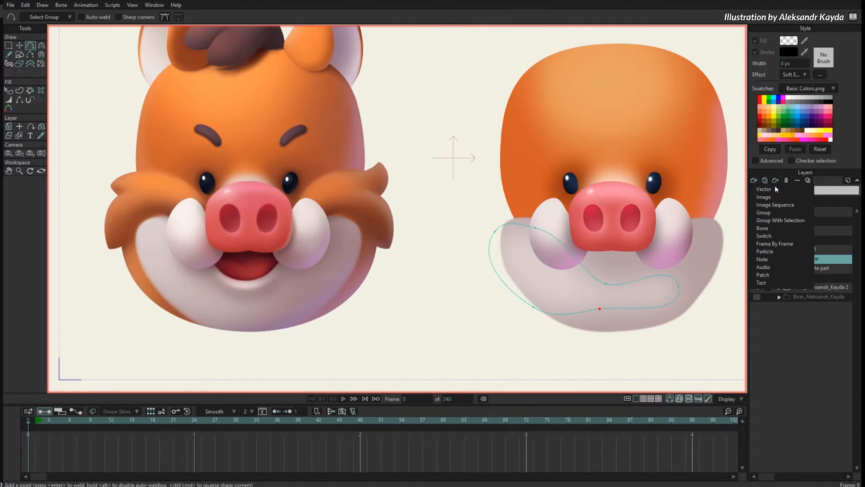
left_click(775, 186)
left_click_drag(679, 312, 659, 309)
key("s")
mouse_move(570, 283)
left_mouse_down()
mouse_move(690, 335)
mouse_move(710, 263)
left_mouse_up()
Move the new oval's four points so it slants along the muzzle's lower-right edge, and select its fill.
key("t")
left_click_drag(637, 294, 637, 311)
left_click_drag(577, 331, 580, 345)
left_click_drag(648, 342, 663, 347)
left_click_drag(714, 281, 713, 269)
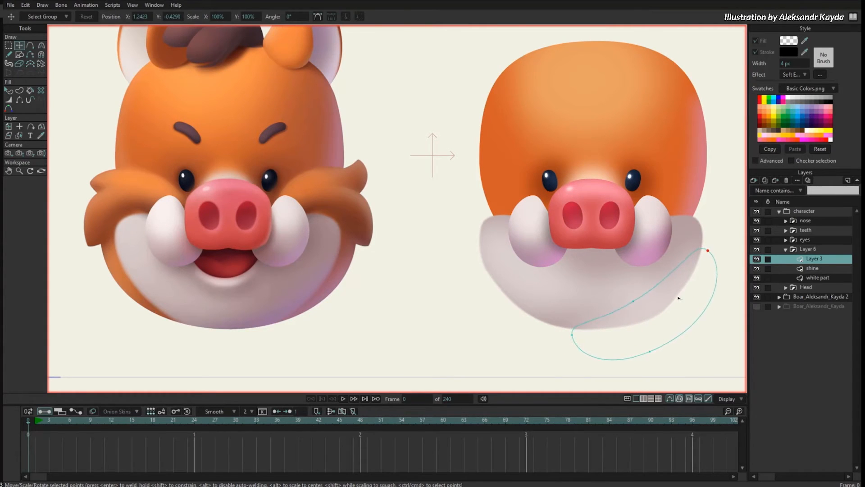
key("q")
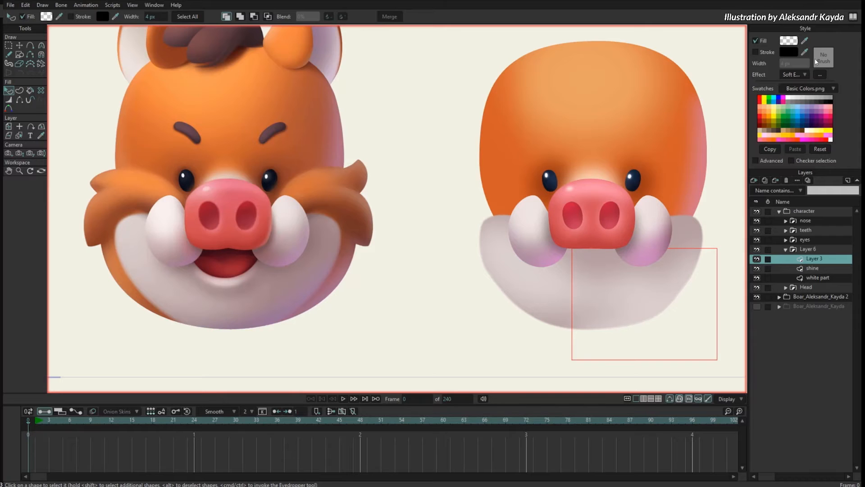
Sample the reference chin's edge color for the lower-right oval's fill and adjust it to translucent pink-purple C076B8.
left_click(298, 305, "ctrl")
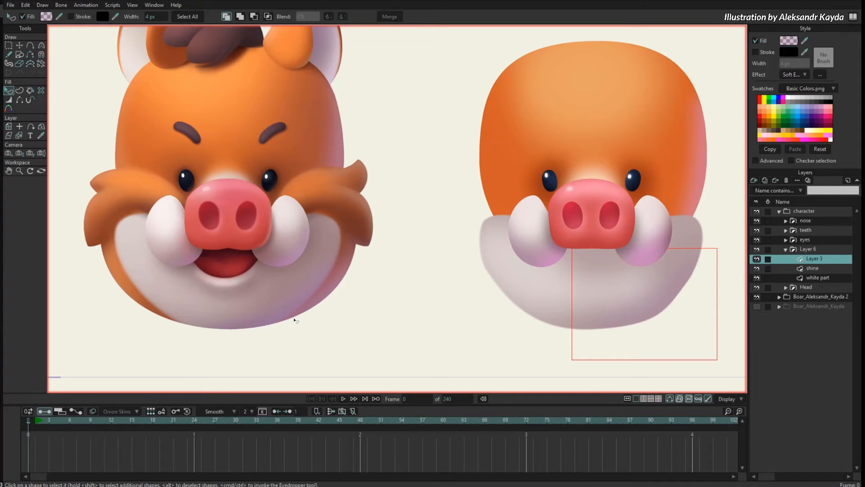
left_click(789, 41)
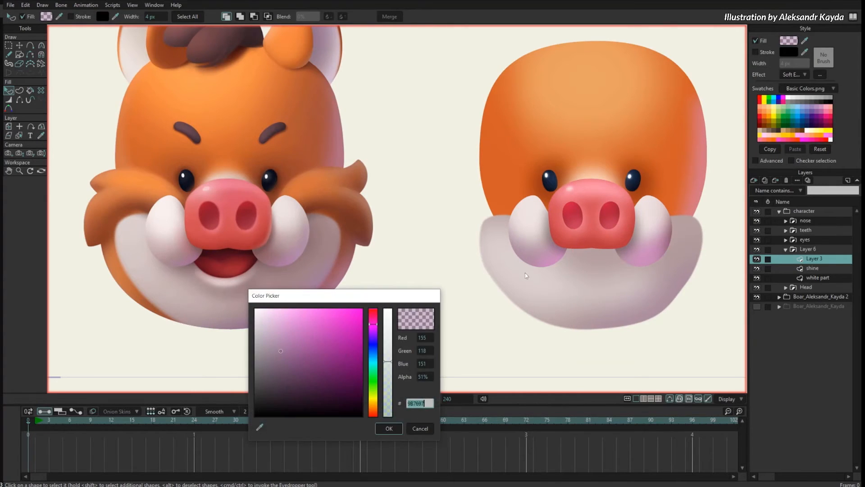
left_click_drag(288, 352, 296, 343)
left_click_drag(334, 296, 361, 341)
left_click_drag(324, 392, 324, 388)
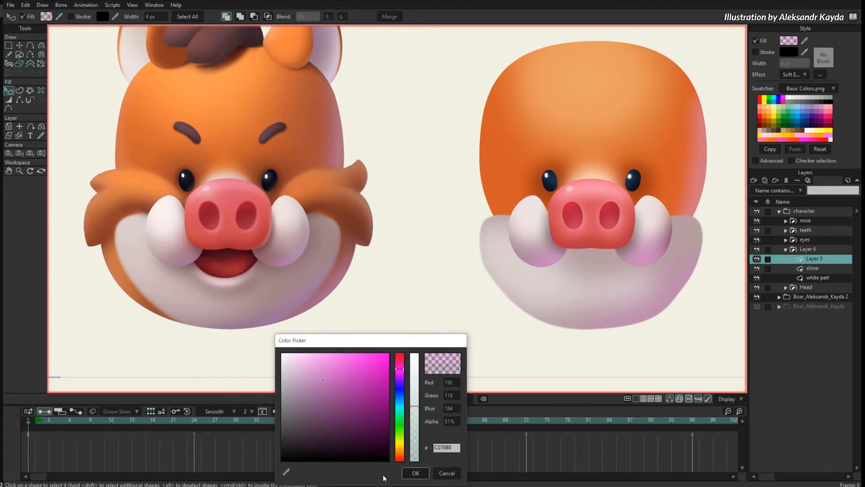
left_click(415, 473)
Reposition the pink-purple oval's points so its inner edge follows the muzzle's lower-right contour.
key("t")
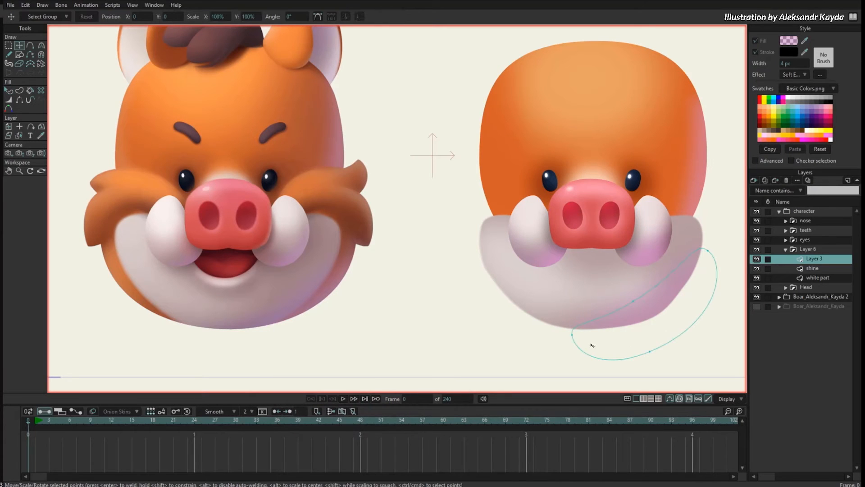
left_click_drag(575, 337, 570, 330)
left_click_drag(657, 353, 646, 352)
left_click_drag(632, 305, 636, 310)
left_click_drag(712, 273, 719, 271)
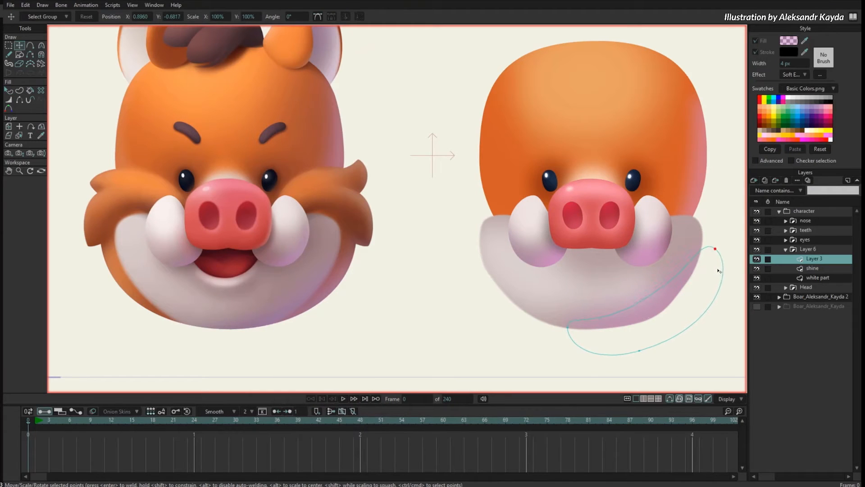
left_click_drag(658, 305, 660, 308)
mouse_move(706, 270)
left_mouse_down()
mouse_move(709, 284)
mouse_move(721, 265)
left_mouse_up()
Adjust the curve handles of the white part's outline to round its lower edge and both upper corners.
left_click(815, 277)
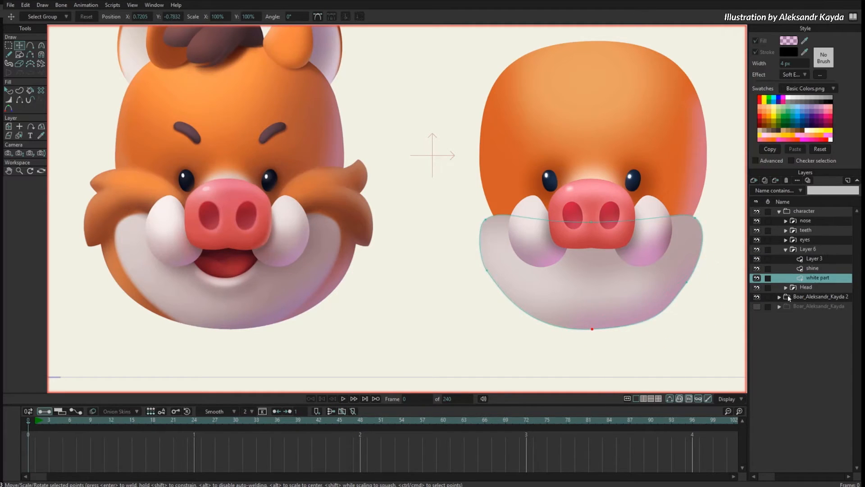
key("c")
left_click_drag(666, 312, 669, 316)
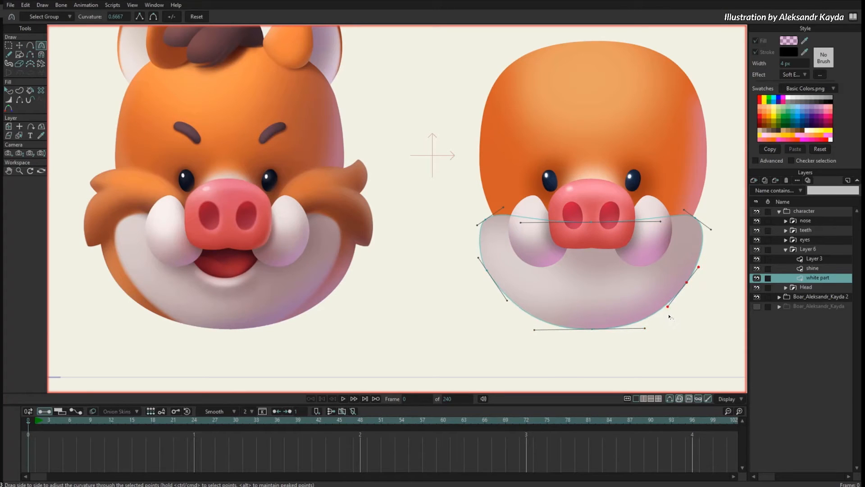
left_click_drag(543, 339, 548, 338)
key("ctrl+h")
left_click_drag(512, 314, 514, 318)
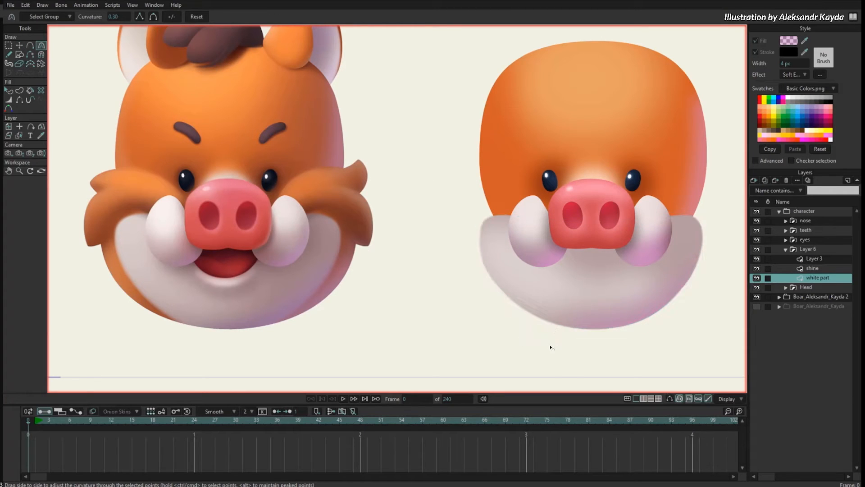
left_click_drag(550, 346, 555, 347)
key("ctrl+h")
left_click_drag(478, 235, 472, 236)
left_click_drag(711, 229, 714, 233)
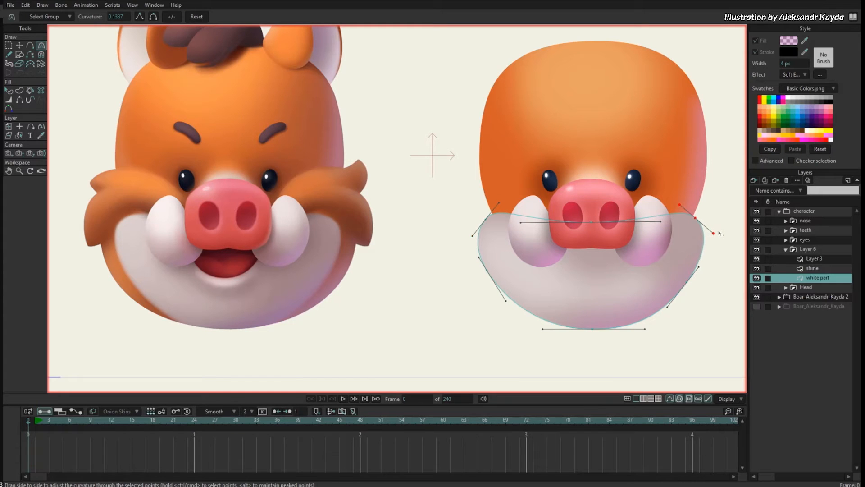
key("ctrl+h")
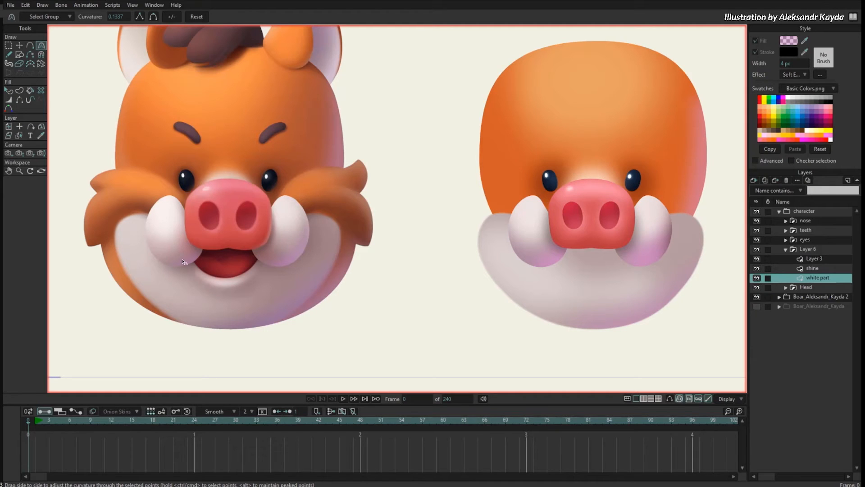
Add a vector layer above the pink-purple edge shape and draw a filled oval beneath the right tusk.
left_click(815, 260)
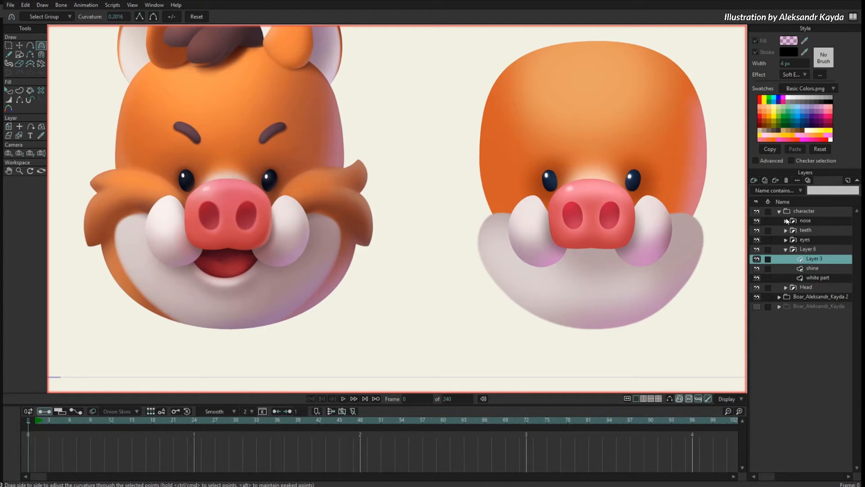
left_click(753, 180)
left_click(795, 188)
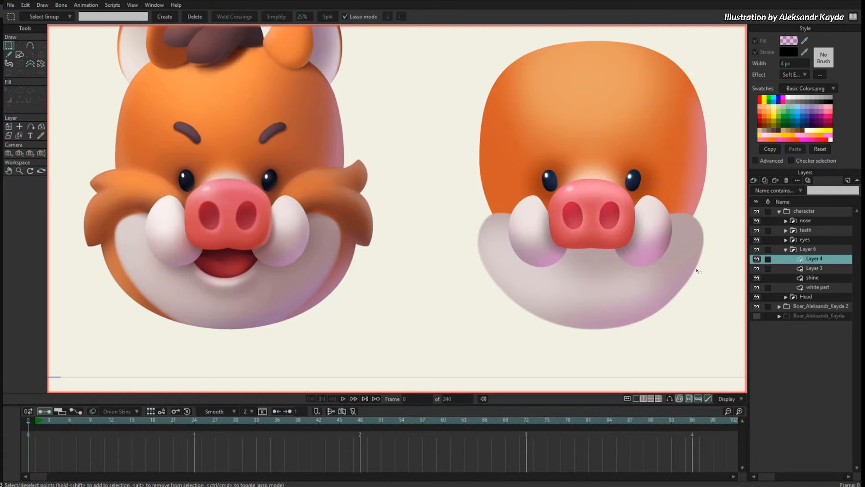
key("e")
left_click_drag(622, 238, 661, 284)
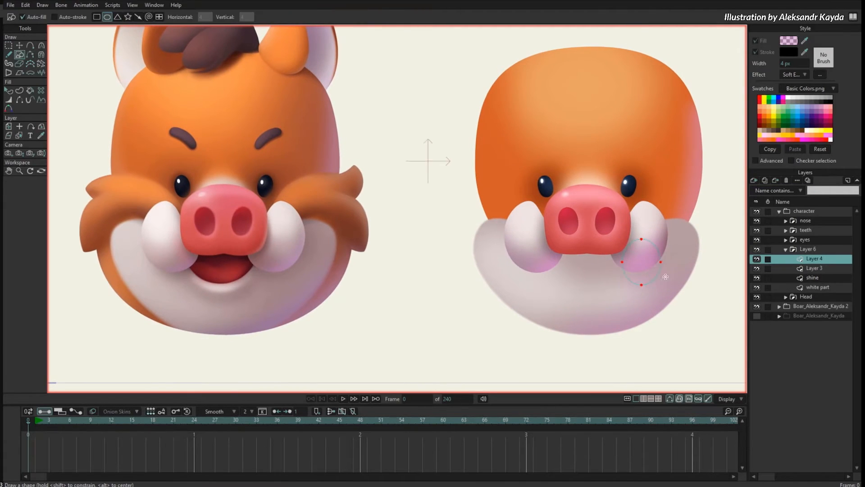
key("Return")
key("t")
left_click_drag(623, 262, 646, 235)
Change the fill of the oval beneath the right tusk to a translucent dark grey.
key("q")
left_click(643, 270)
left_click(787, 42)
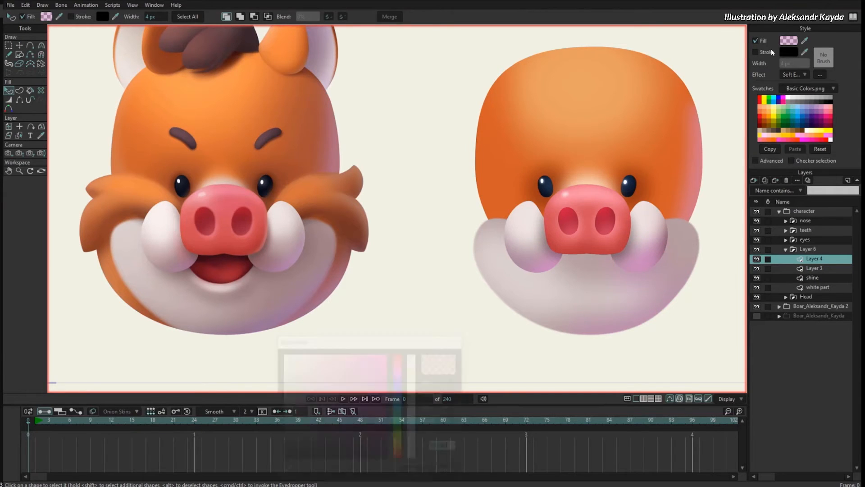
mouse_move(370, 370)
left_mouse_down()
mouse_move(283, 417)
mouse_move(288, 431)
mouse_move(288, 423)
left_mouse_up()
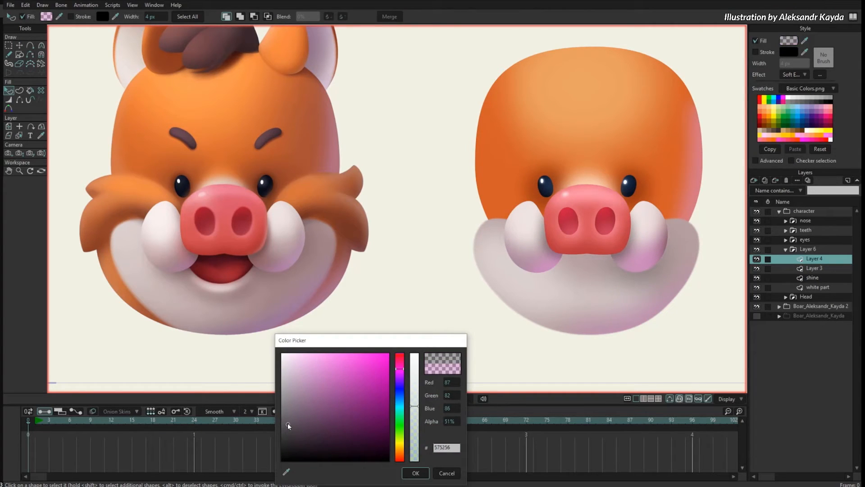
left_click_drag(368, 343, 379, 303)
left_click_drag(306, 383, 309, 379)
left_click(425, 432)
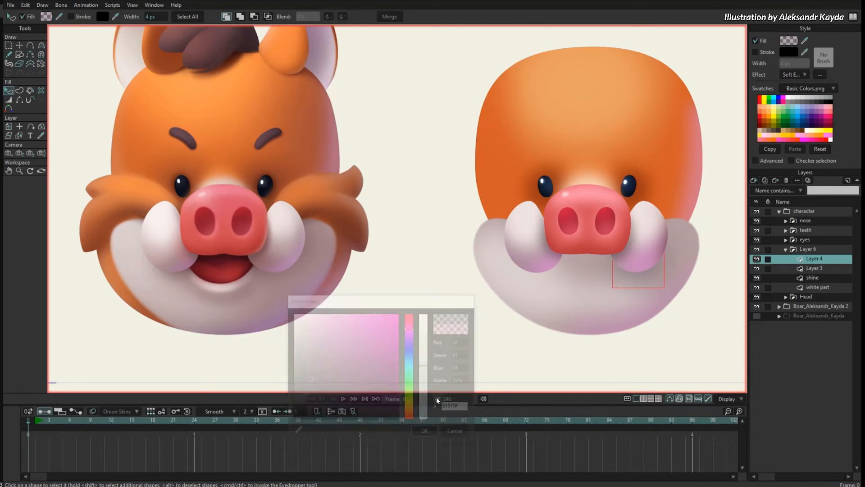
Reposition the grey oval's four points so it surrounds the lower part of the right tusk as a soft shadow.
key("t")
left_click_drag(647, 221, 656, 211)
left_click_drag(672, 245, 677, 244)
left_click_drag(642, 287, 637, 276)
left_click_drag(671, 251, 672, 249)
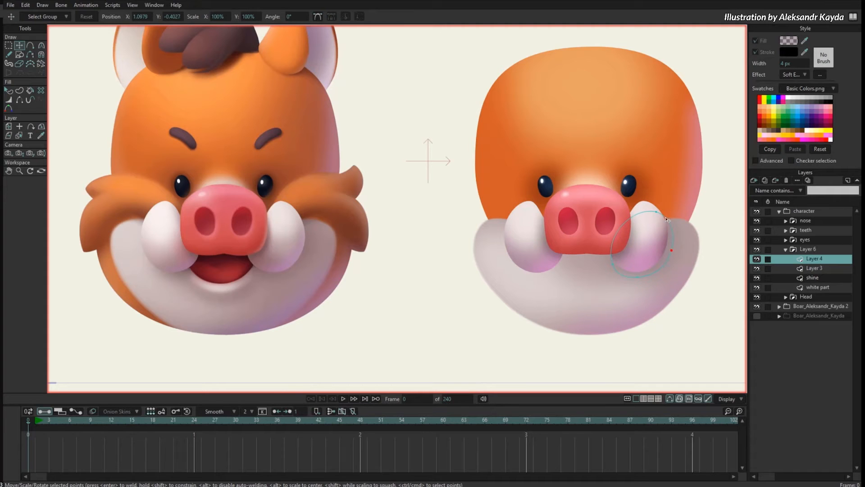
left_click_drag(656, 212, 654, 214)
left_click_drag(637, 276, 639, 280)
left_click_drag(612, 253, 614, 248)
left_click_drag(638, 280, 637, 280)
left_click_drag(614, 249, 612, 249)
Duplicate the right tusk's shadow oval and place the copy beneath the left tusk.
key("ctrl+a")
key("ctrl+c")
key("ctrl+v")
left_click_drag(699, 279, 587, 279)
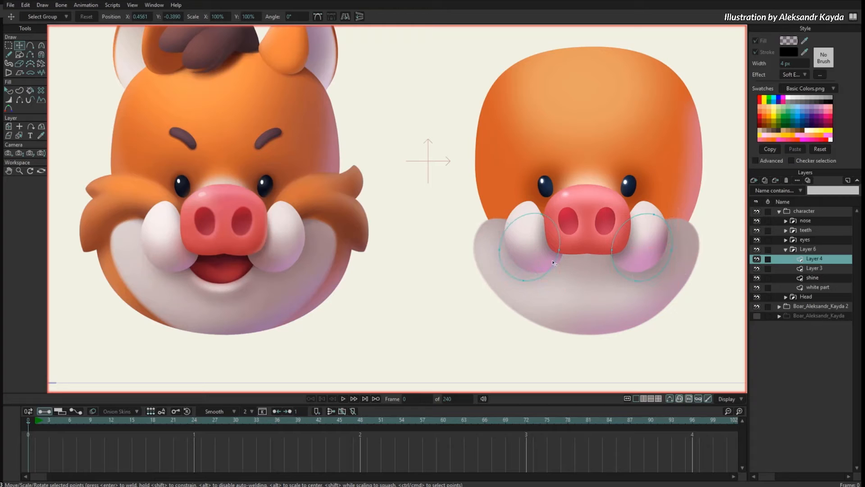
Reposition the copied shadow oval's points to fit around the left tusk's lower part.
left_click_drag(558, 250, 568, 247)
left_click_drag(524, 280, 538, 272)
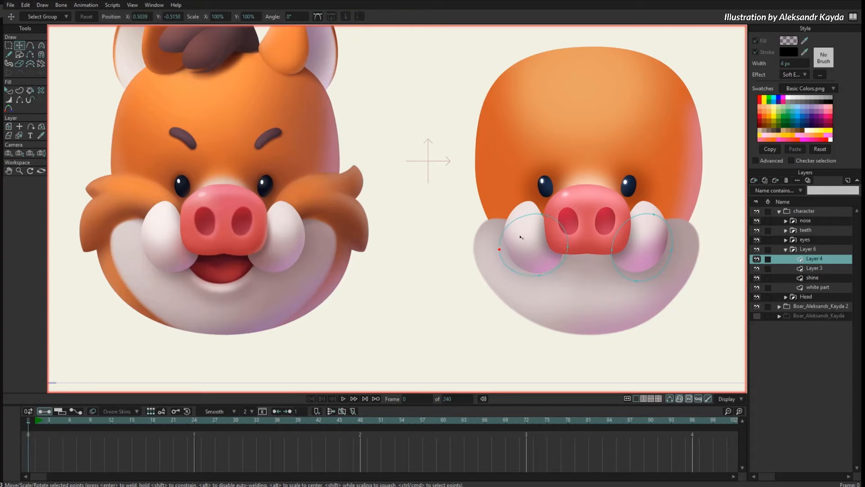
left_click_drag(500, 249, 501, 248)
left_click_drag(538, 273, 542, 279)
key("ctrl+j")
left_click_drag(648, 204, 655, 193)
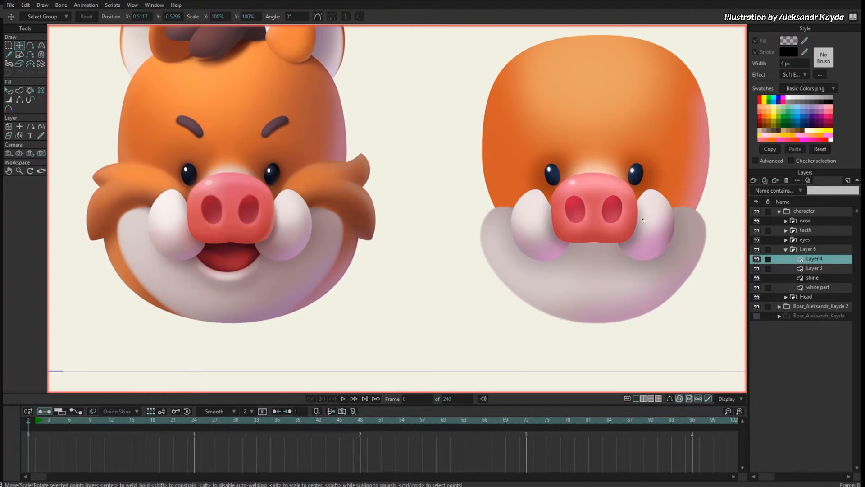
key("ctrl+j")
left_click_drag(575, 235, 572, 231)
left_click_drag(658, 199, 636, 211)
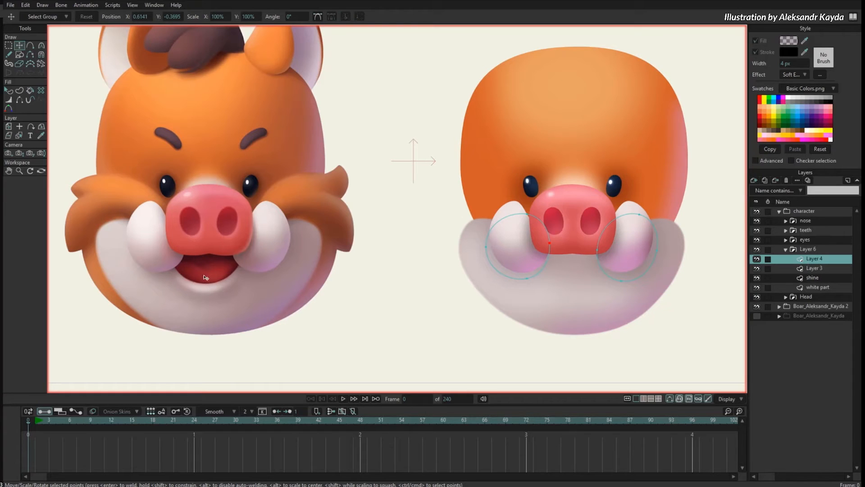
Add a vector layer above the tusk shadows, wrap it in a new group, and select it.
left_click(755, 181)
left_click(761, 190)
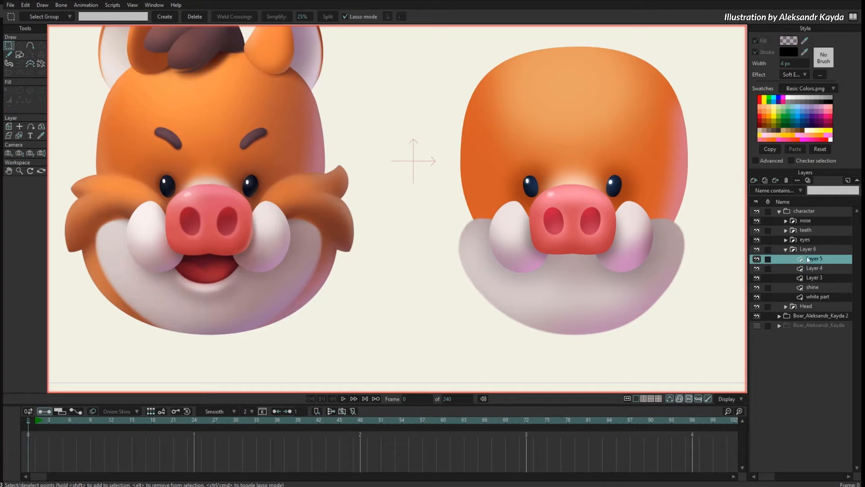
left_click(755, 181)
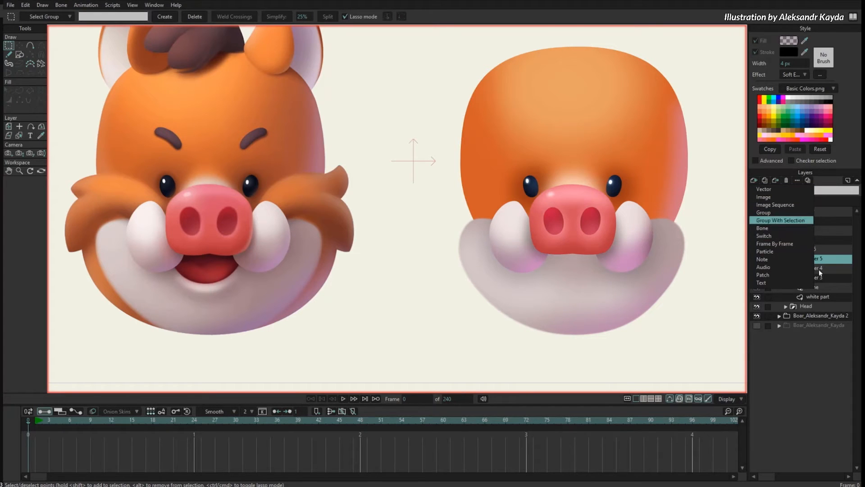
left_click(780, 221)
left_click(818, 267)
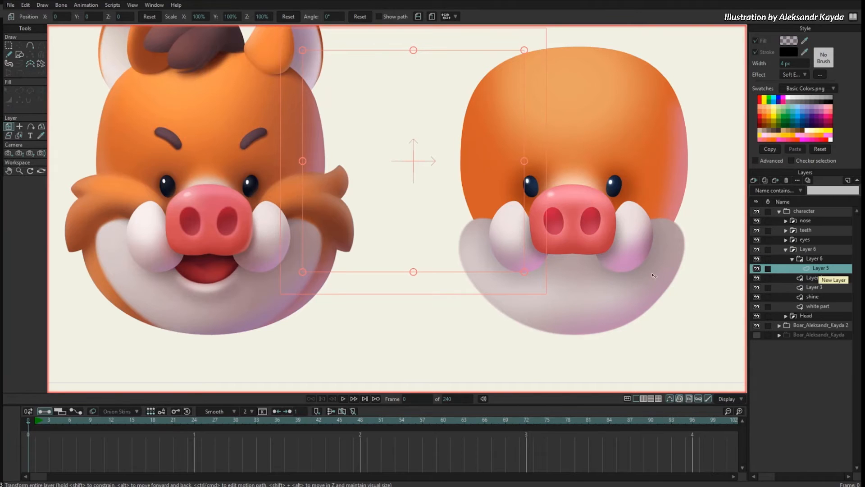
Hide the character group, show the reference illustration layer, and trace a closed outline around the open mouth.
left_click_drag(654, 275, 636, 274)
left_click(757, 211)
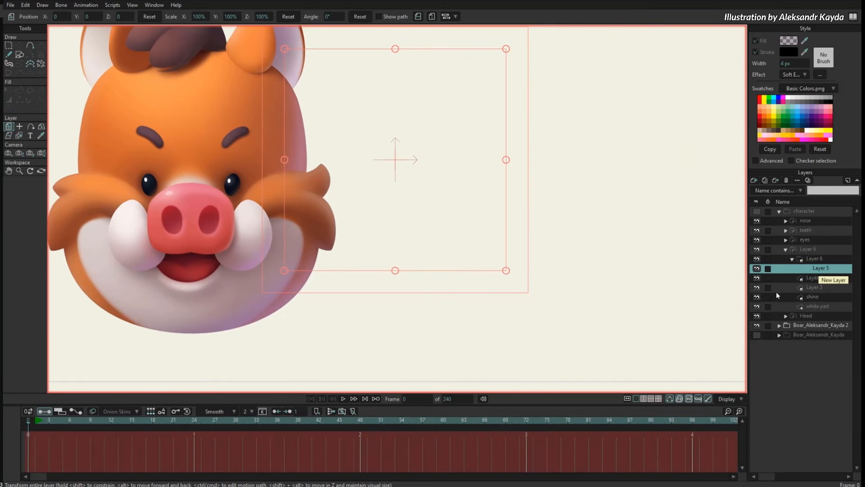
left_click(757, 334)
scroll(333, 274, "up", 5)
key("a")
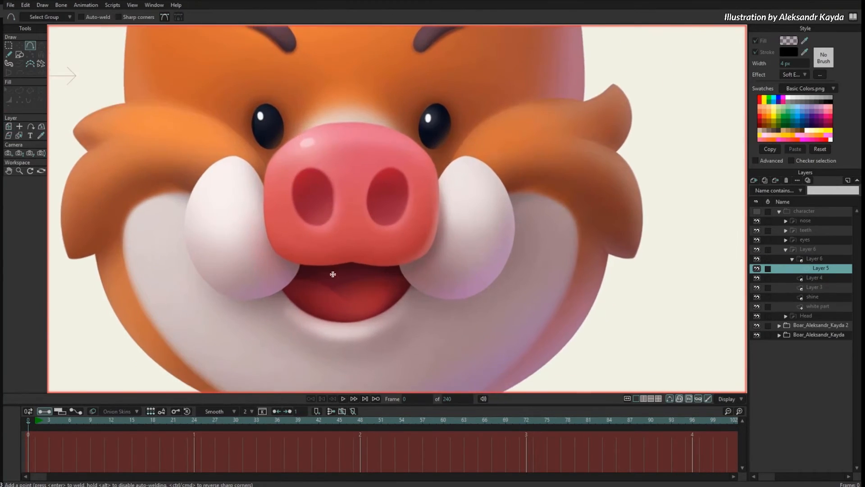
scroll(333, 274, "up", 1)
mouse_move(261, 272)
left_mouse_down()
mouse_move(317, 319)
mouse_move(344, 326)
mouse_move(433, 265)
left_mouse_up()
left_click_drag(433, 265, 346, 244)
left_click_drag(346, 243, 261, 270)
Adjust the mouth outline's points and curvature so its lower edge matches the reference mouth.
key("t")
left_click(340, 327)
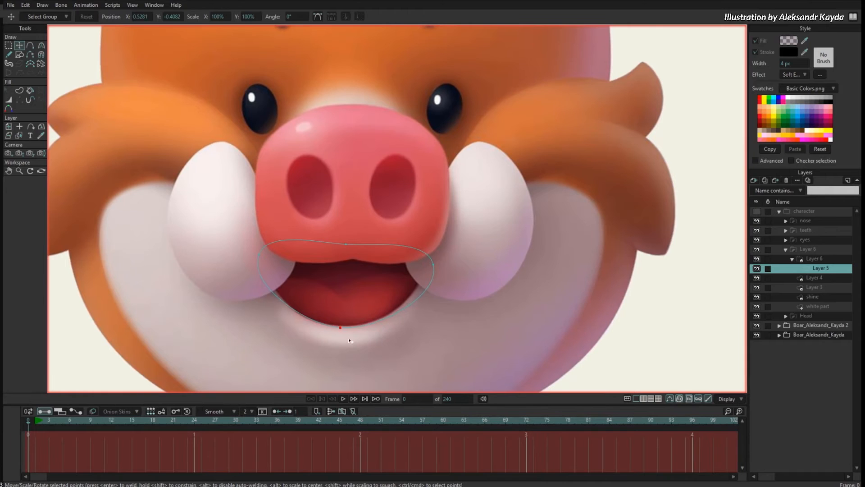
left_click_drag(350, 341, 352, 339)
left_click_drag(442, 281, 436, 276)
key("c")
left_click_drag(351, 338, 399, 327)
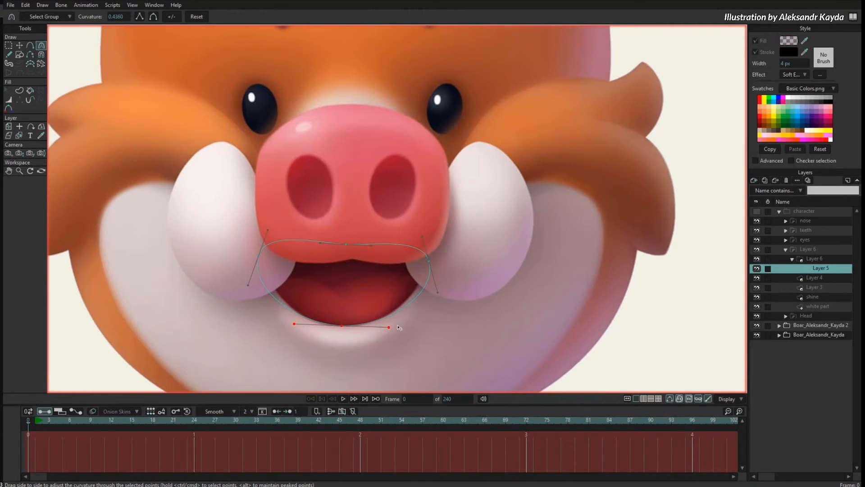
key("t")
key("c")
left_click_drag(433, 263, 439, 289)
key("t")
left_click(259, 256)
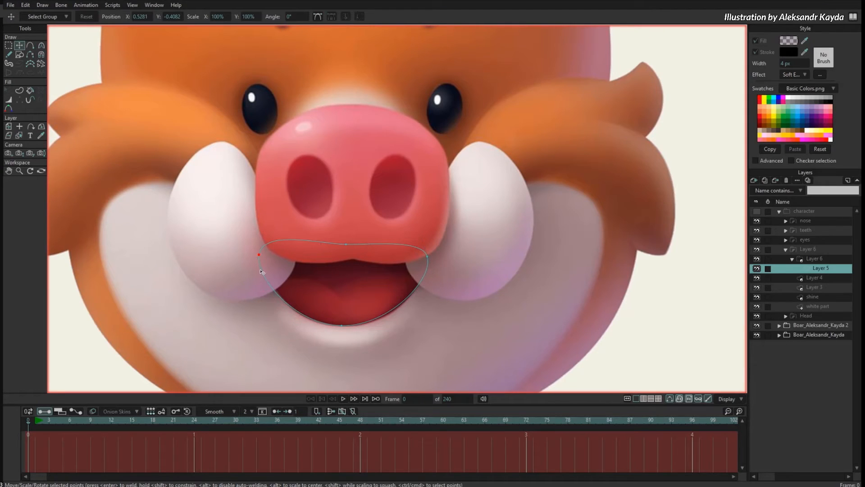
left_click_drag(275, 270, 276, 266)
Fill the mouth outline with plain dark red sampled from the reference mouth, without a stroke, and show the character group again.
key("u")
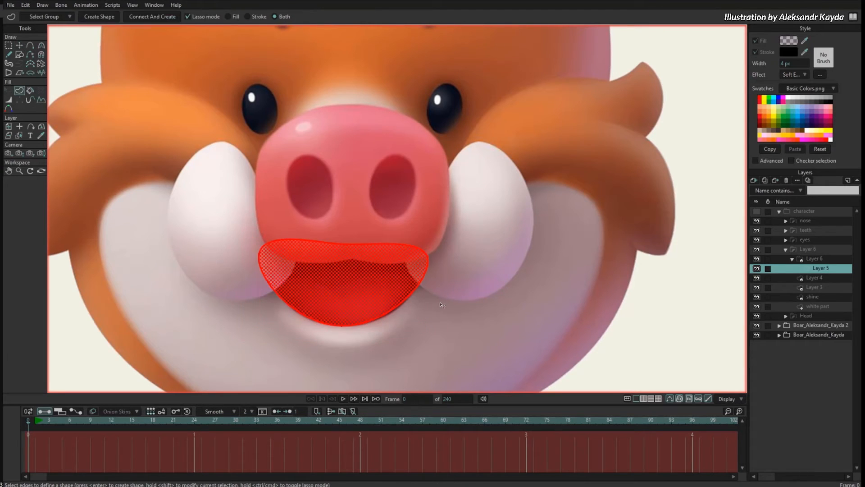
left_click(816, 146)
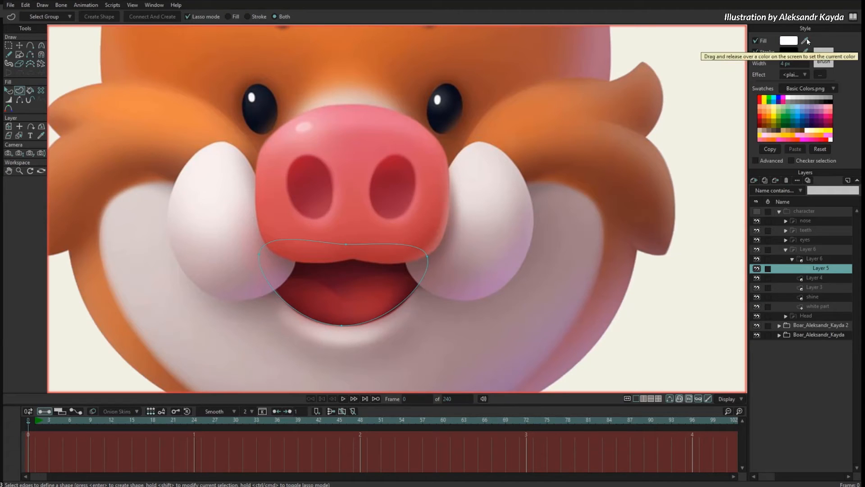
left_click_drag(805, 41, 339, 276)
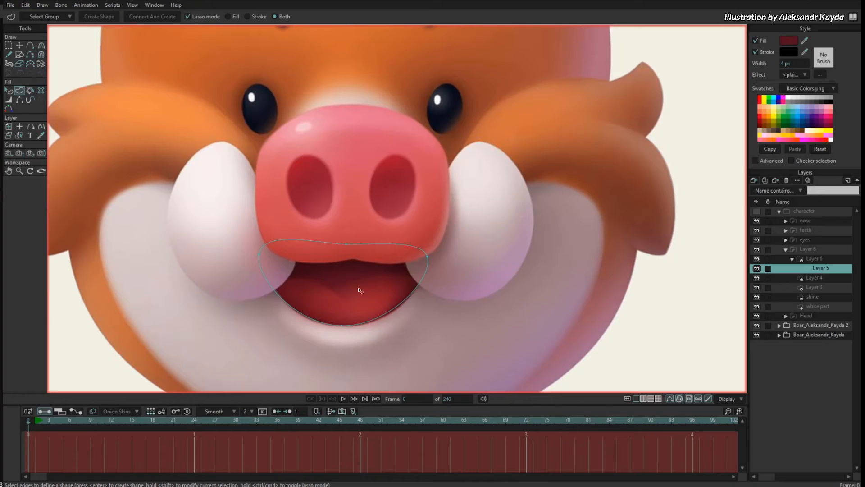
left_click(758, 212)
scroll(595, 225, "down", 4)
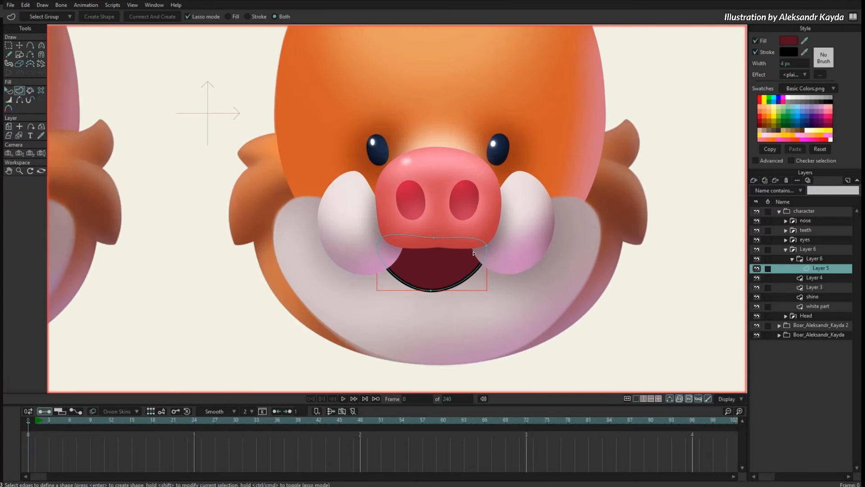
left_click(767, 53)
Hide the overlapping reference illustration layer to leave the character beside its reference copy.
key("g")
scroll(580, 276, "down", 4)
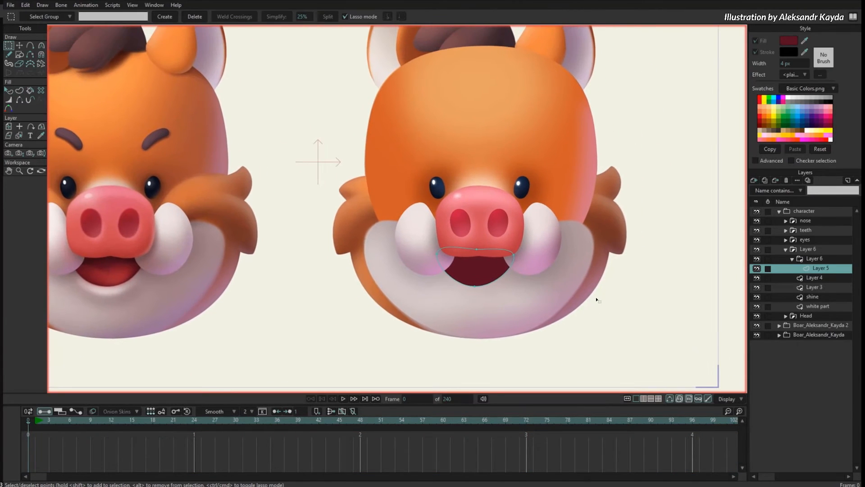
left_click(757, 334)
scroll(676, 324, "down", 3)
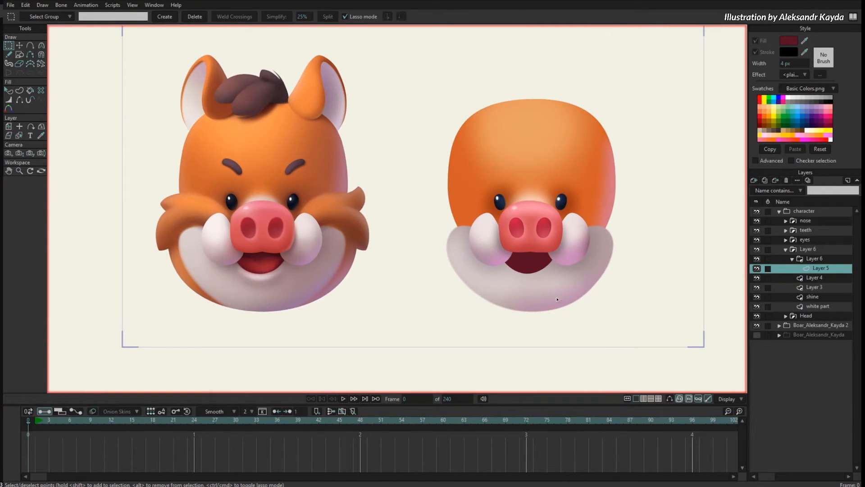
Rename the group holding the mouth shape and the mouth shape's own layer, both as mouth.
scroll(568, 299, "up", 1)
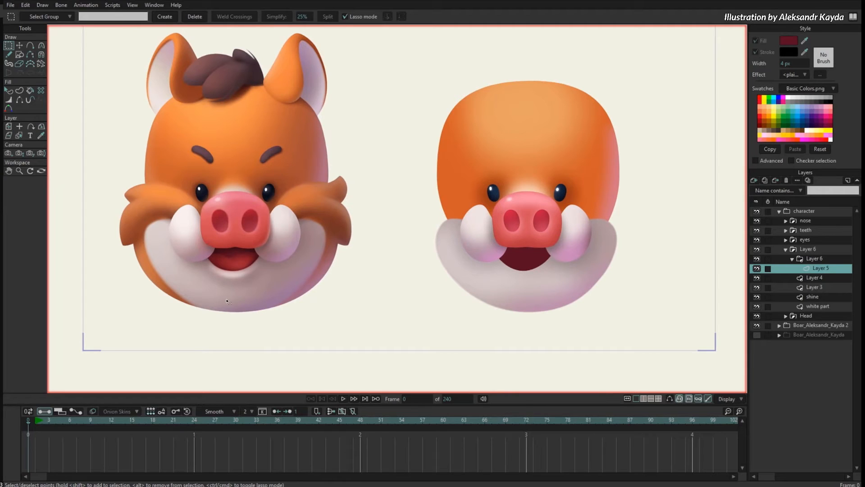
left_click(817, 259)
double_click(819, 260)
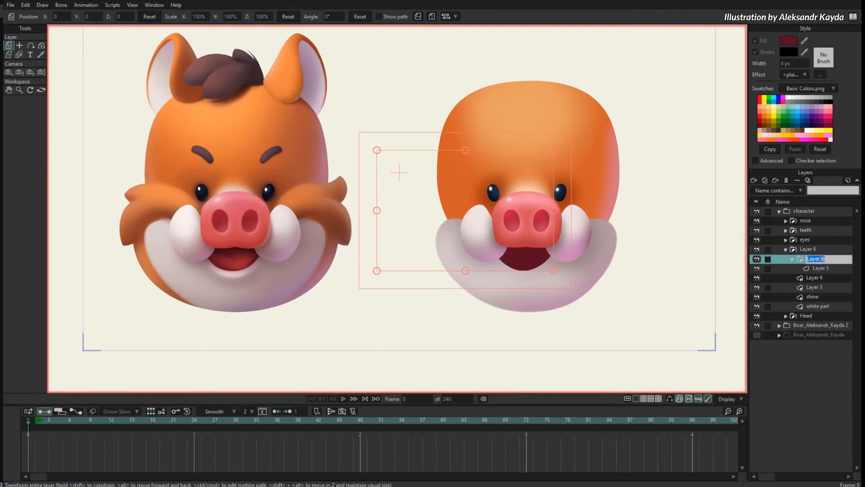
type("mouth")
key("Return")
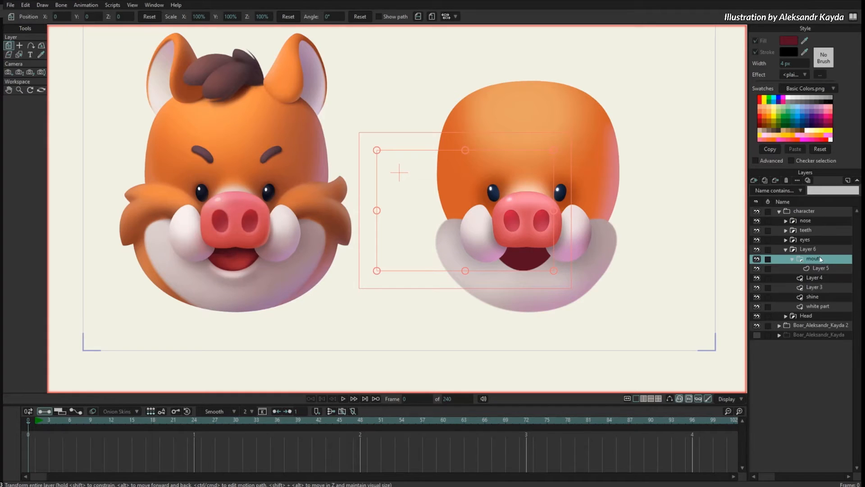
left_click(819, 268)
double_click(821, 268)
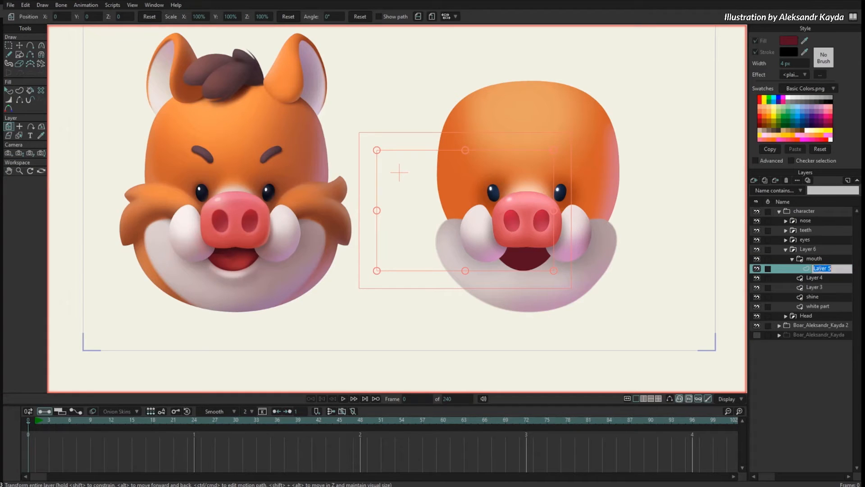
type("mouth")
key("Return")
Add a flat ellipse just below the mouth on the shine layer, using the existing soft white highlight's style.
left_click(815, 278)
scroll(410, 293, "up", 4)
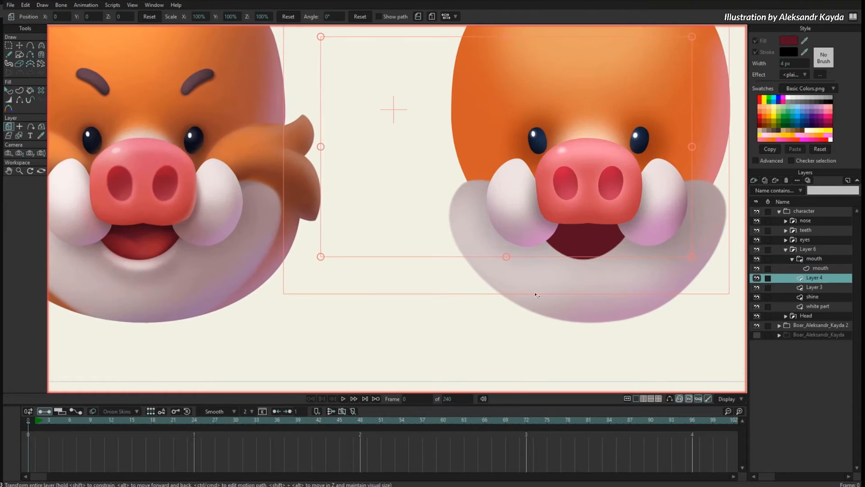
left_click_drag(126, 258, 213, 277)
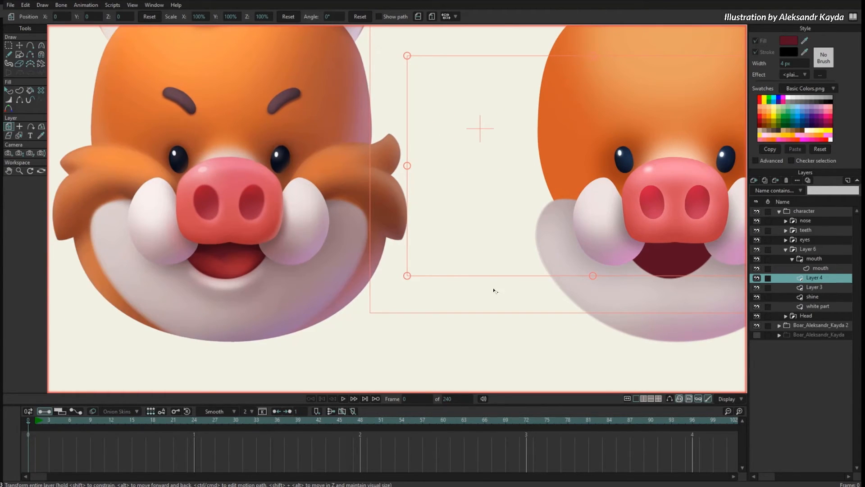
left_click_drag(494, 290, 307, 291)
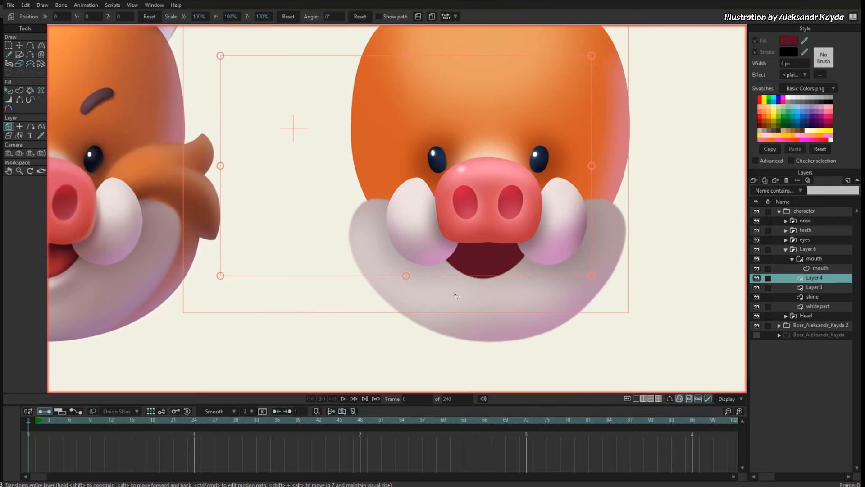
key("g")
left_click(814, 288)
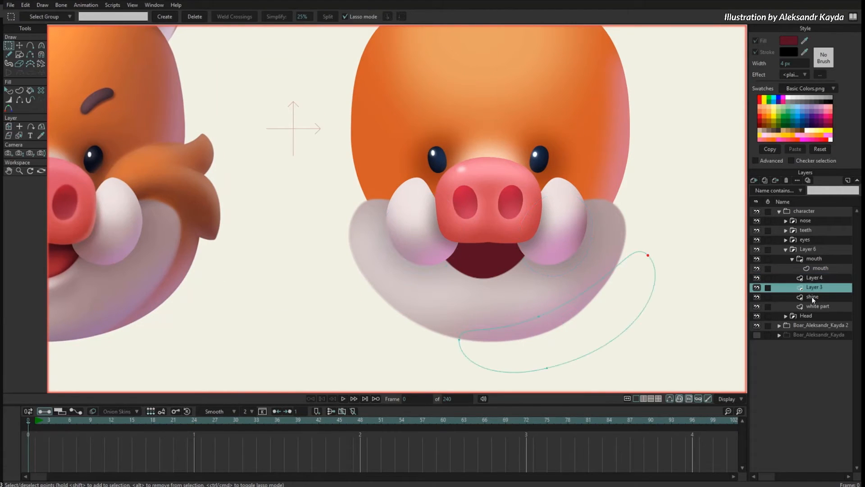
left_click(813, 298)
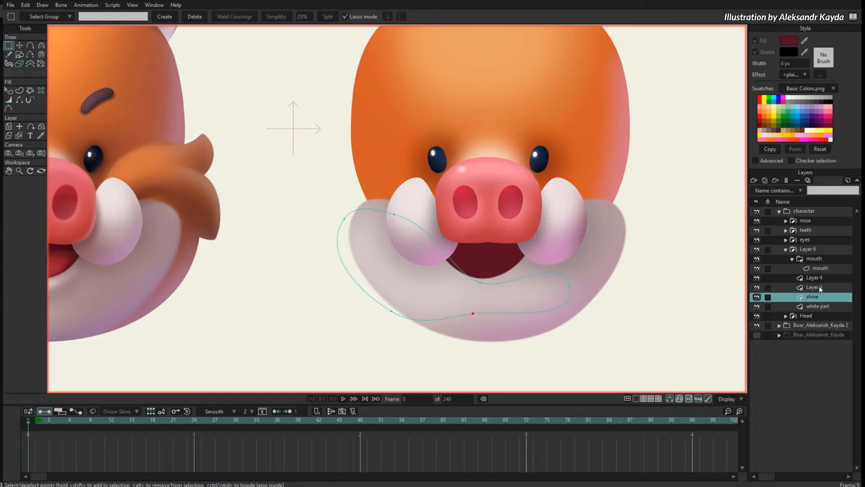
scroll(525, 308, "up", 1)
key("s")
left_click_drag(449, 278, 521, 296)
key("q")
left_click(533, 301, "ctrl")
key("t")
key("Return")
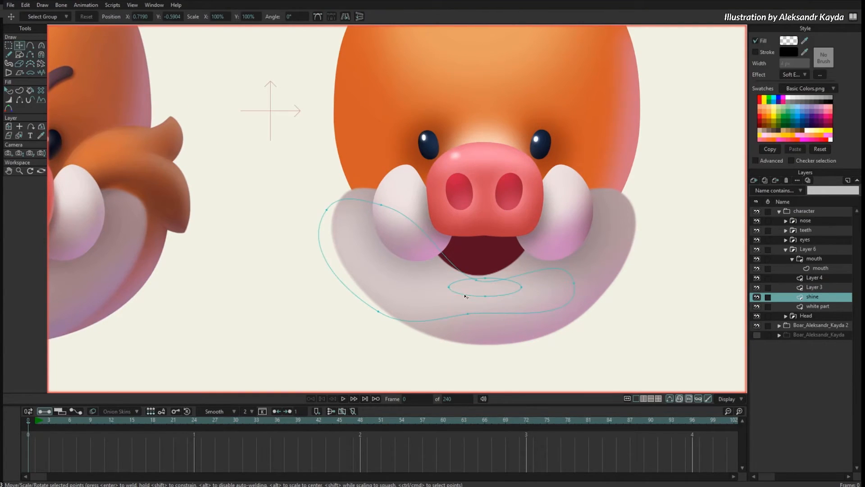
Raise the ellipse's two end points to bend it into a crescent following the mouth's lower edge.
left_click_drag(449, 287, 447, 278)
left_click_drag(522, 287, 518, 273)
scroll(538, 240, "up", 1)
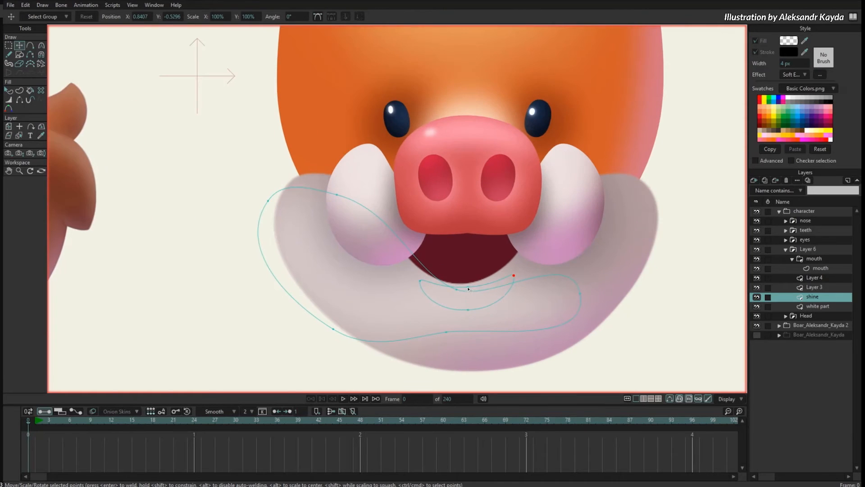
Set the crescent's white fill to 98.8% alpha and its soft-edge blur radius to 4 px.
key("q")
left_click(478, 291)
left_click(790, 42)
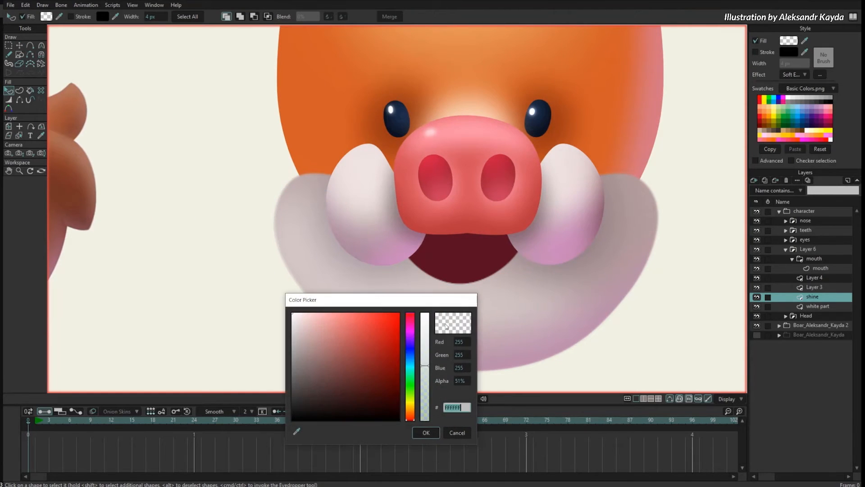
left_click_drag(420, 342, 420, 313)
left_click_drag(342, 300, 279, 336)
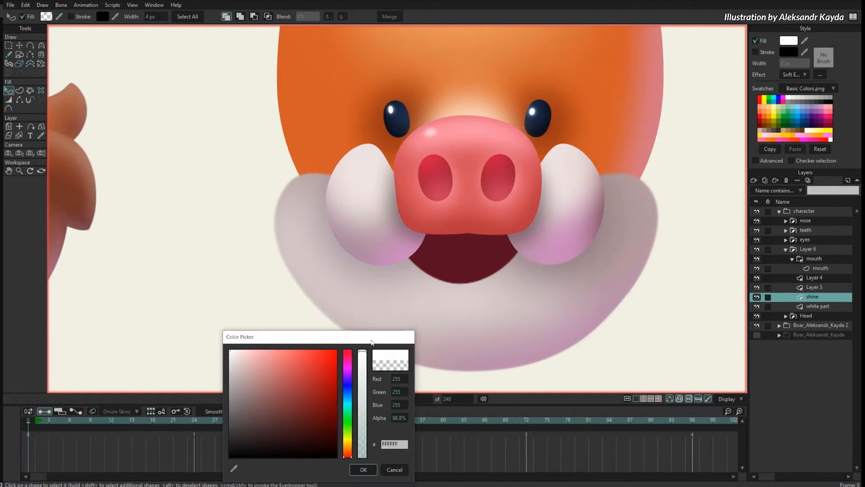
left_click(363, 469)
left_click(820, 75)
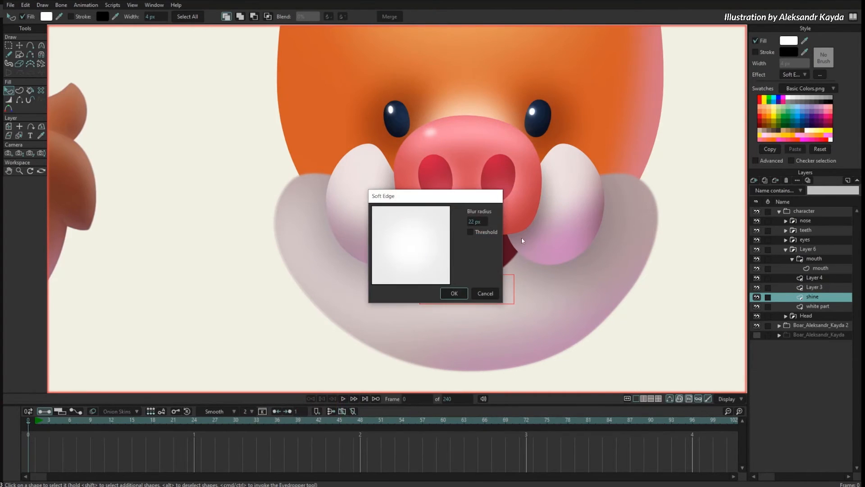
left_click_drag(485, 199, 607, 186)
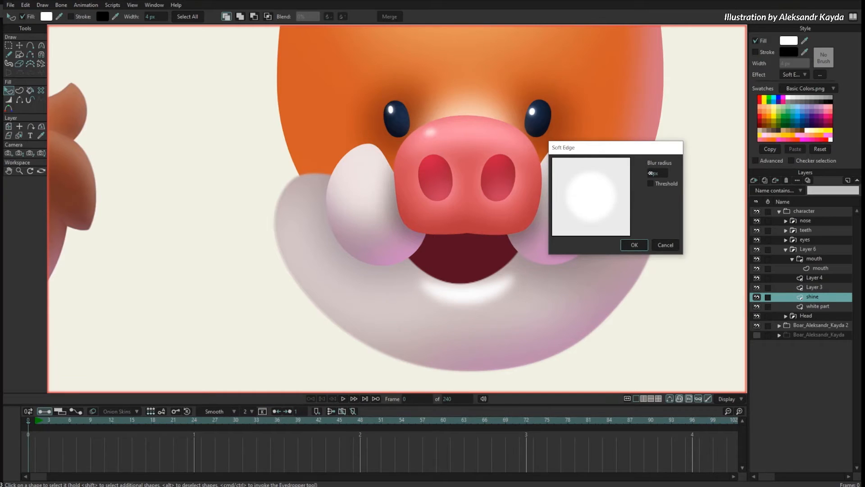
left_click(632, 247)
Move the crescent's end points up and outward so it wraps further around the mouth's lower edge.
scroll(498, 242, "down", 3)
left_click_drag(415, 288, 578, 276)
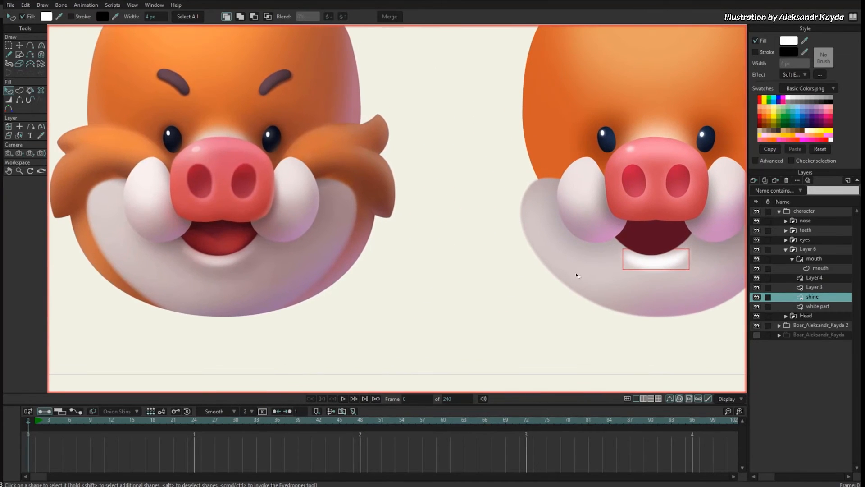
key("t")
left_click_drag(626, 253, 622, 249)
left_click_drag(685, 254, 687, 250)
Lower the lip highlight's white fill to 57.3% alpha.
key("q")
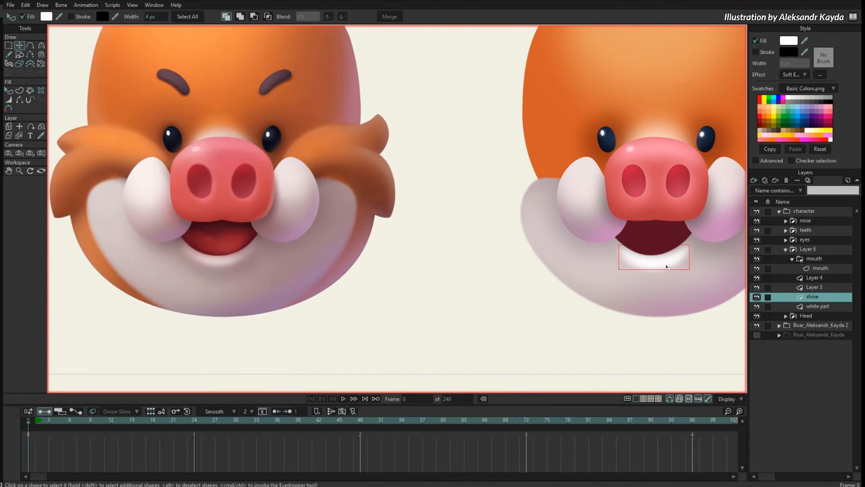
left_click(790, 41)
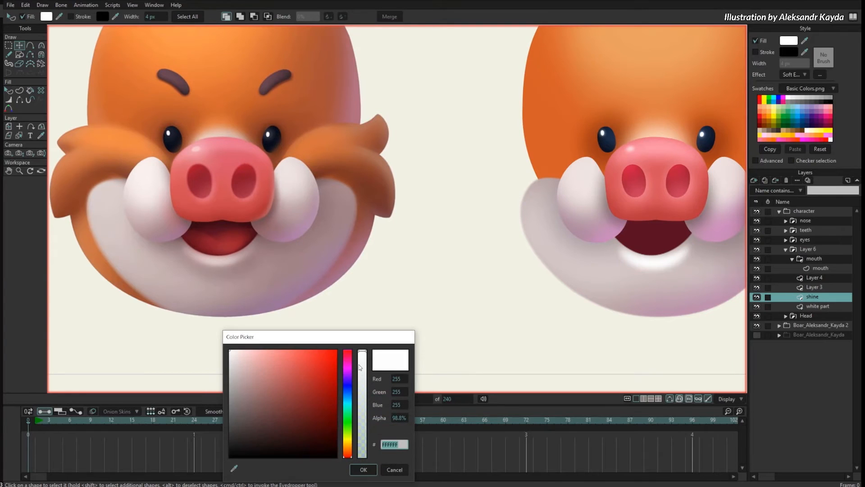
left_click_drag(359, 367, 359, 398)
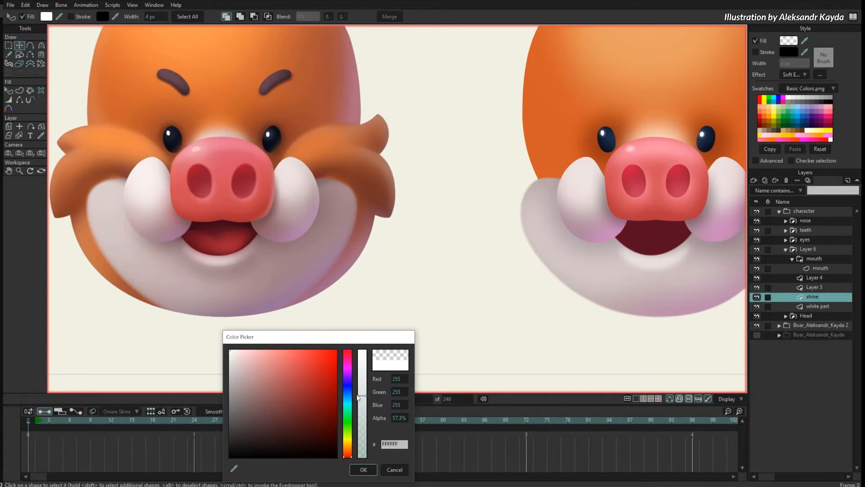
left_click(364, 469)
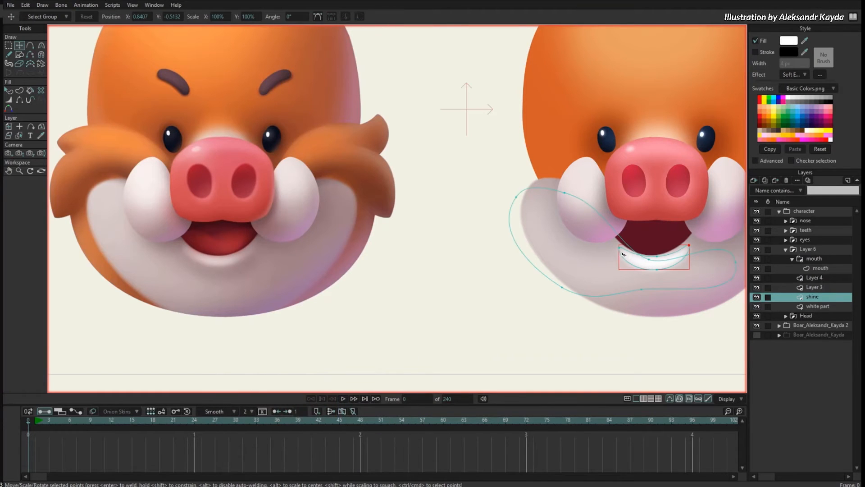
Refine the lip highlight's points, pulling its two ends slightly inward and down.
left_click(653, 266)
left_click_drag(653, 273, 653, 271)
left_click_drag(618, 246, 620, 249)
left_click_drag(689, 245, 681, 253)
key("ctrl+h")
Set the lip highlight's white fill to 58% alpha.
key("q")
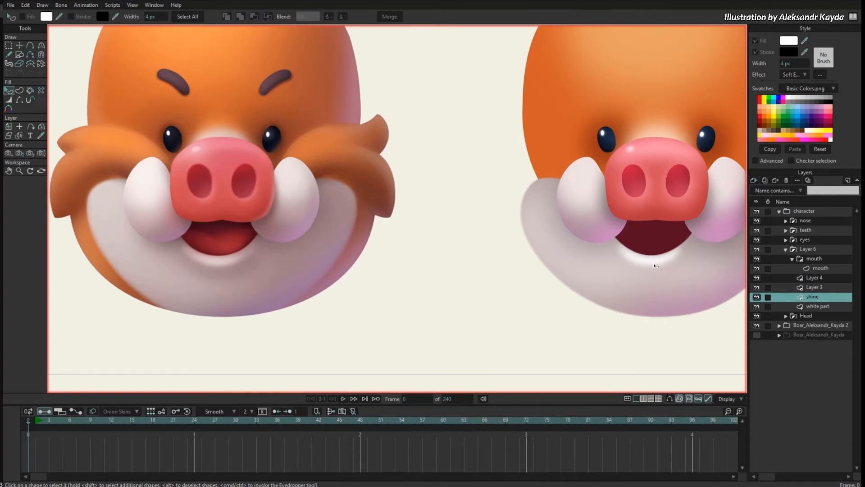
left_click(653, 262)
left_click(788, 41)
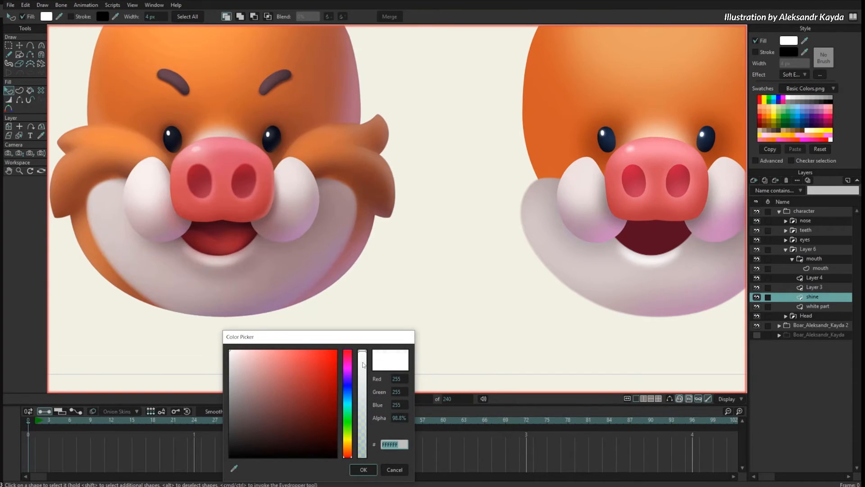
left_click_drag(363, 364, 361, 395)
left_click(363, 470)
Duplicate the lip highlight in place and shrink the copy into a smaller crescent near the middle of the lower lip.
key("g")
mouse_move(635, 270)
left_mouse_down()
mouse_move(435, 300)
mouse_move(434, 290)
mouse_move(413, 315)
left_mouse_up()
key("ctrl+h")
scroll(489, 297, "up", 5)
key("Tab")
key("ctrl+c")
key("ctrl+v")
key("t")
left_click_drag(342, 271, 377, 285)
mouse_move(419, 300)
left_mouse_down()
mouse_move(405, 291)
mouse_move(420, 299)
left_mouse_up()
left_click_drag(471, 281, 429, 293)
key("ctrl+h")
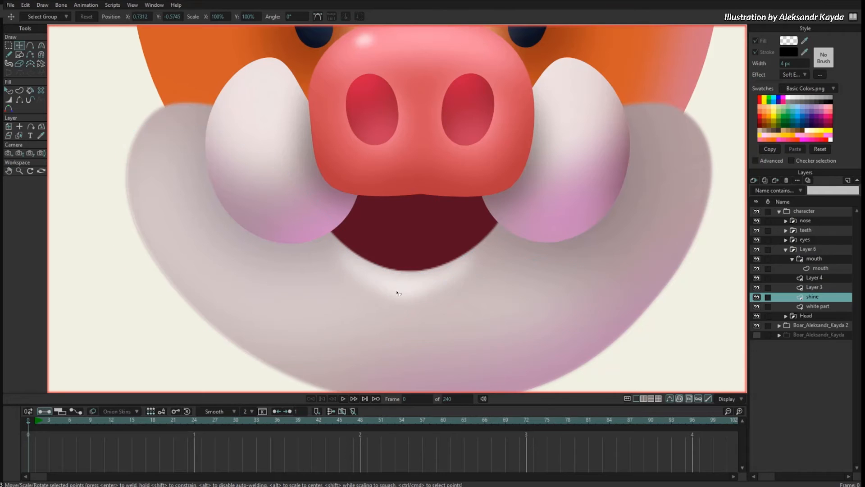
Make the smaller lip highlight more opaque and set its soft-edge blur radius to 3 px.
key("q")
left_click(398, 293)
scroll(399, 294, "down", 4)
left_click(789, 41)
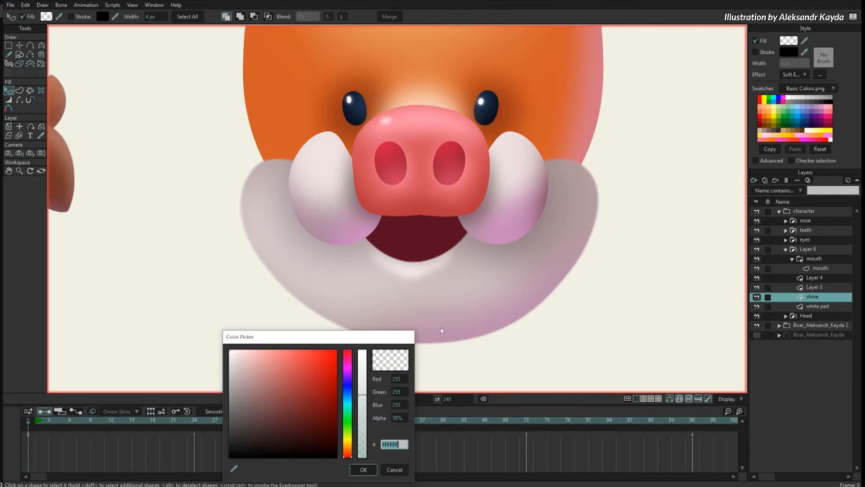
left_click_drag(361, 394, 361, 369)
left_click(361, 470)
left_click(820, 75)
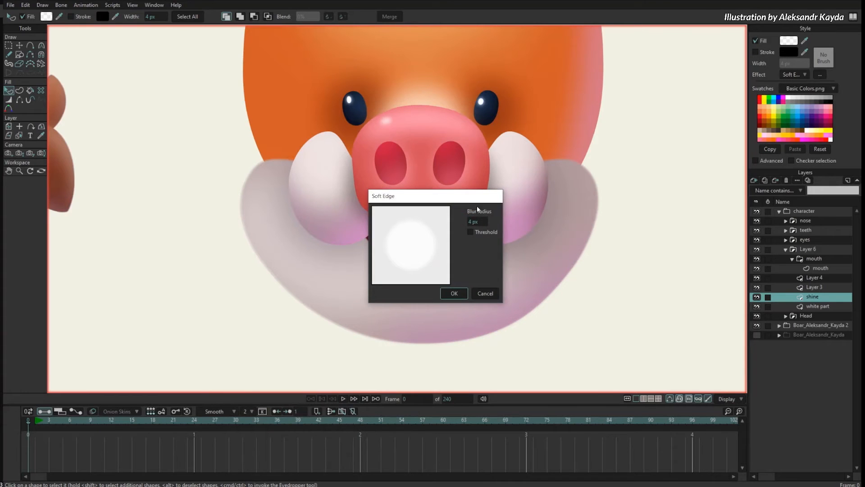
left_click_drag(473, 196, 610, 214)
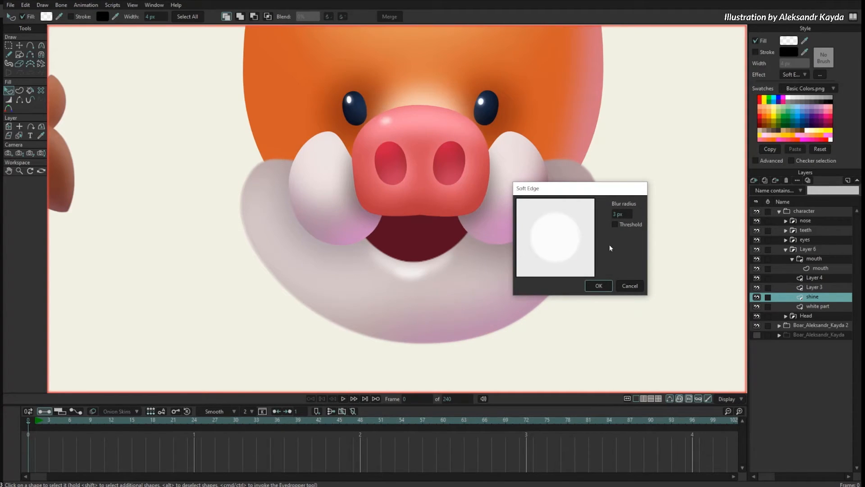
left_click(597, 289)
Move the shine layer above Layer 3, comparing the muzzle with the reference boar.
scroll(442, 246, "down", 4)
left_click_drag(408, 269, 618, 247)
key("t")
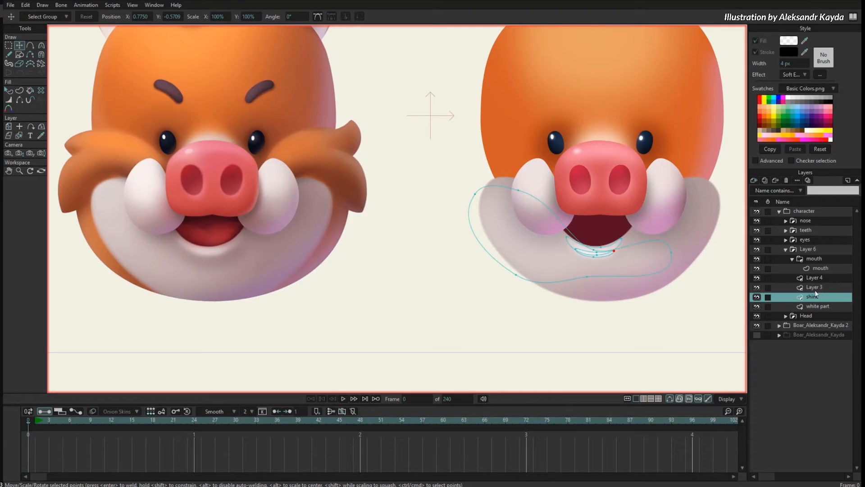
double_click(821, 298)
left_click(801, 298)
left_click_drag(803, 294, 806, 291)
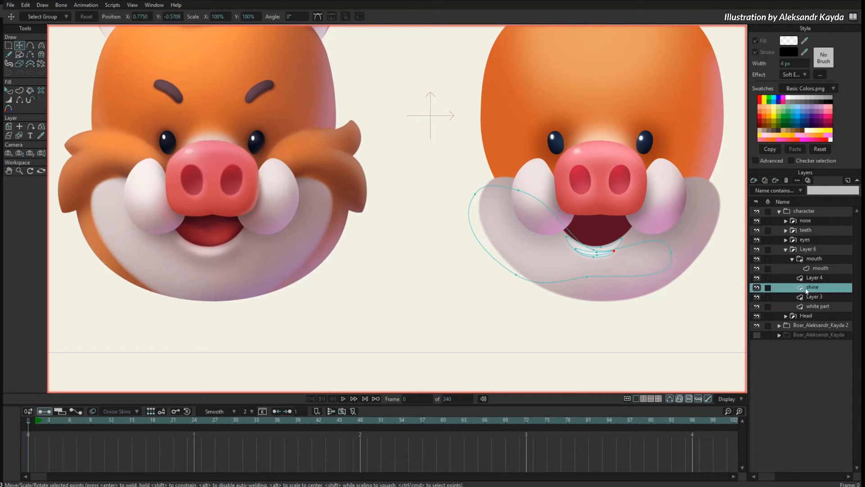
Draw a shadow shape around the lip highlight on Layer 3, reusing the soft purple shading's style, and adjust its points.
left_click(816, 297)
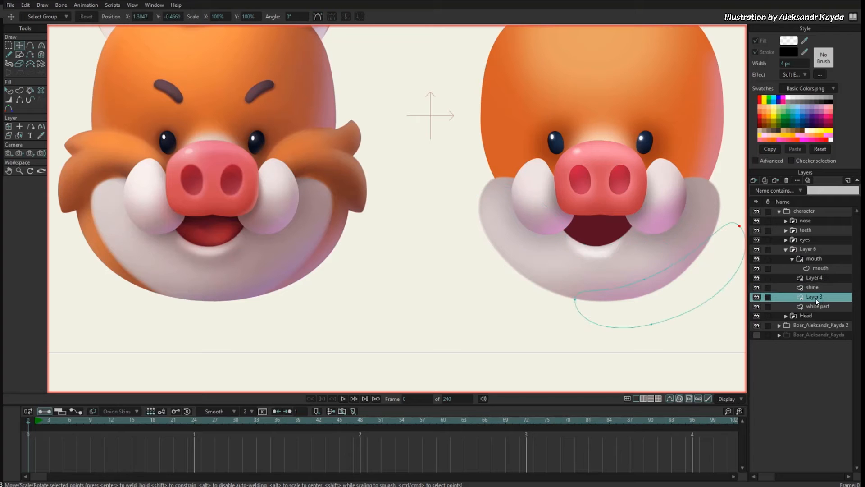
left_click_drag(740, 250, 684, 267)
scroll(669, 301, "up", 3)
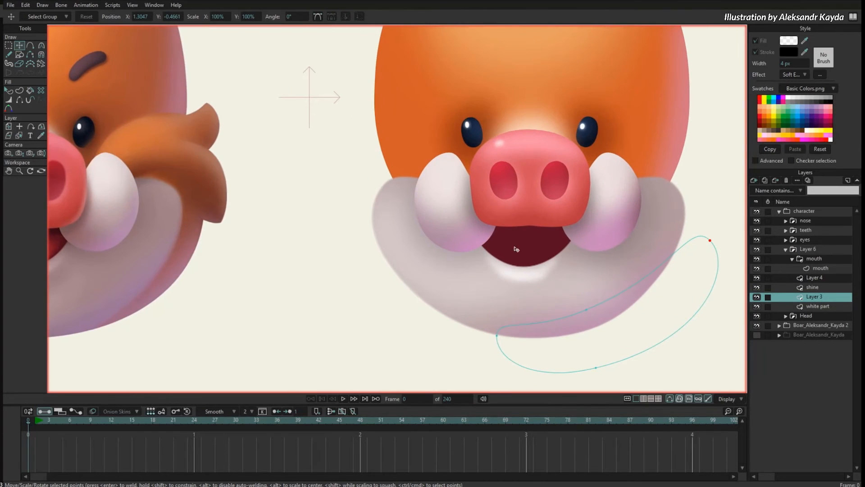
key("r")
left_click_drag(490, 265, 628, 250)
key("q")
left_click(668, 322, "ctrl")
scroll(643, 276, "down", 1)
key("t")
left_click_drag(563, 258, 595, 272)
left_click(624, 261)
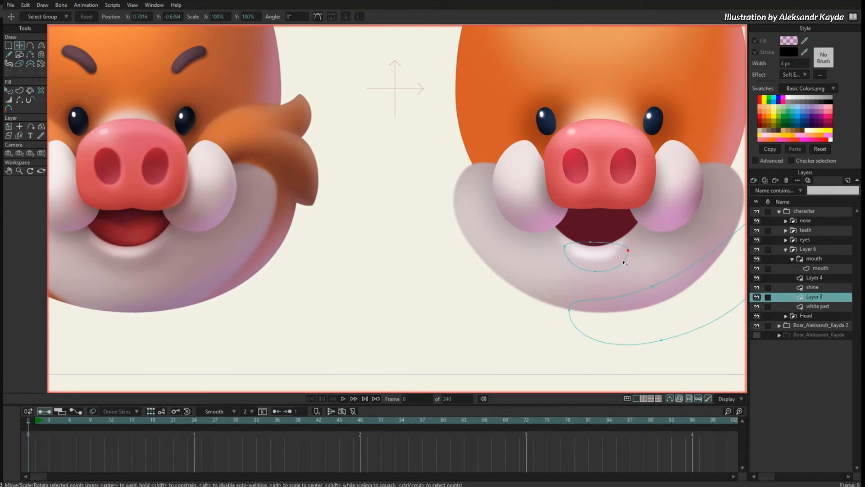
Darken the lip shadow's purple fill and reshape its outline to extend further below the highlight.
key("q")
left_click(788, 41)
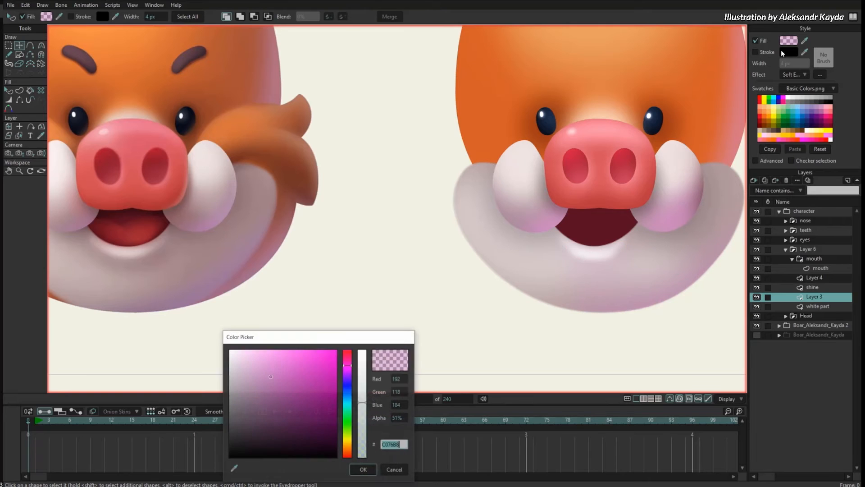
left_click_drag(364, 388, 363, 368)
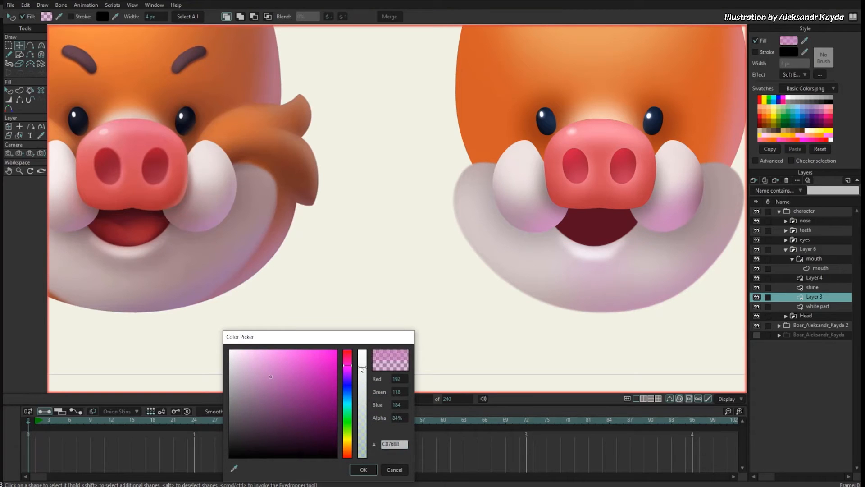
left_click_drag(273, 377, 287, 410)
left_click(363, 469)
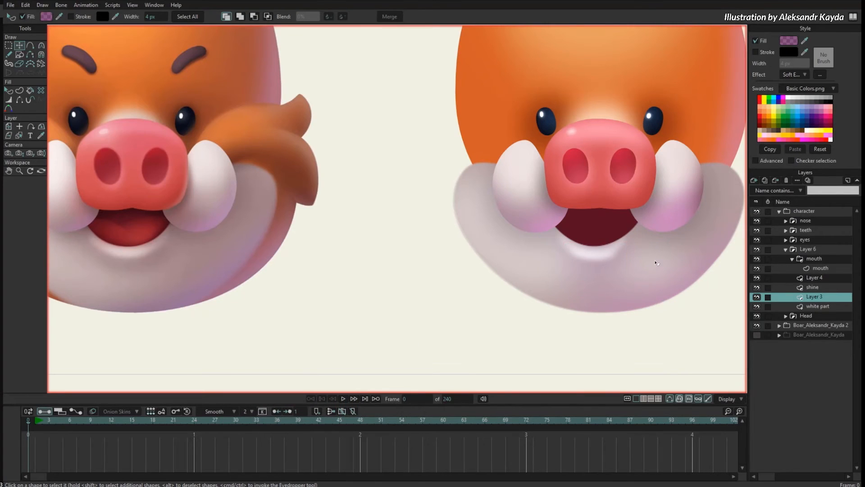
key("t")
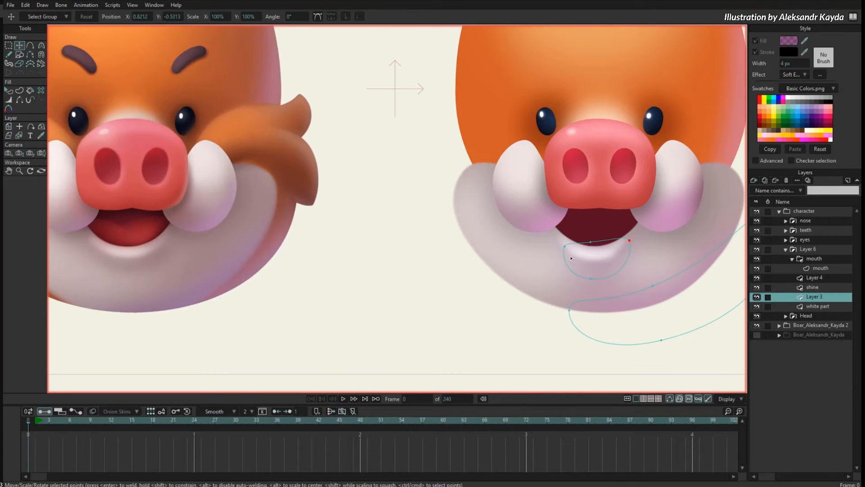
Refine the lip shadow's outline on Layer 3 by moving its upper and lower points.
left_click_drag(565, 248, 594, 237)
left_click_drag(632, 242, 637, 234)
left_click_drag(591, 279, 594, 276)
Reshape the smaller lip highlight on the shine layer so it hugs the mouth's lower edge more closely.
left_click(814, 289)
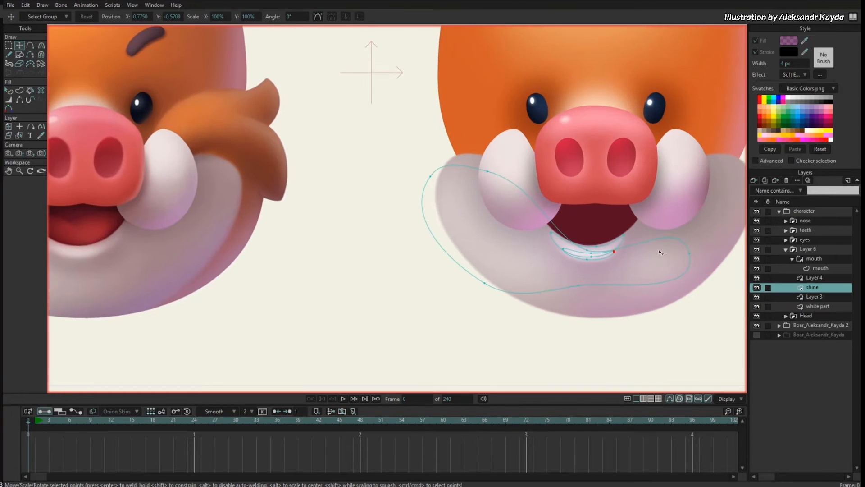
scroll(629, 259, "up", 1)
scroll(618, 234, "up", 3)
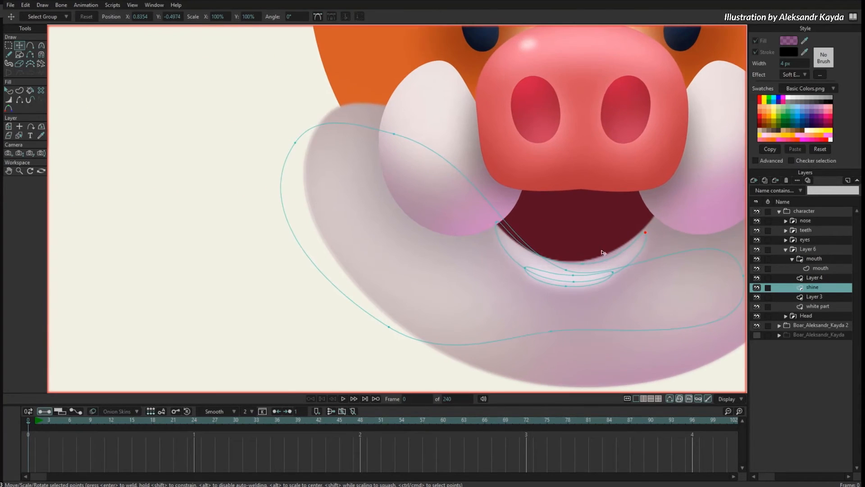
left_click_drag(582, 265, 619, 265)
left_click_drag(525, 269, 523, 262)
left_click_drag(573, 278, 570, 283)
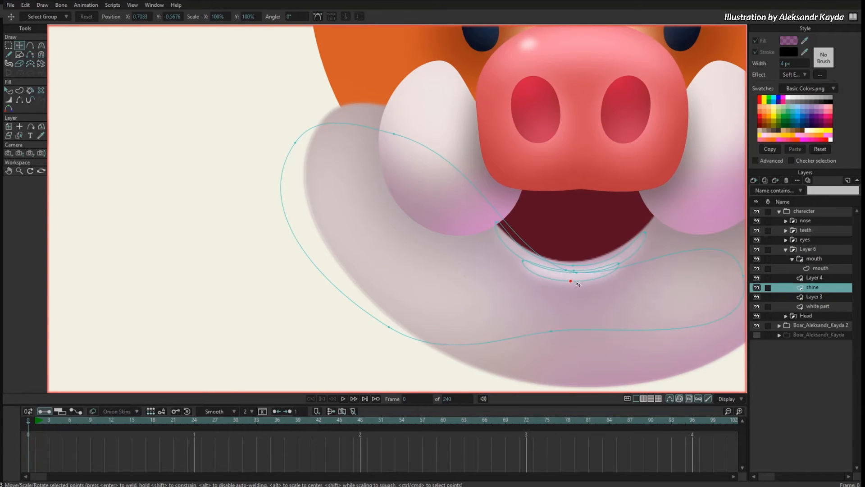
Compare the lip highlights and shadow with the reference boar's mouth, with the point outlines hidden.
scroll(655, 225, "down", 2)
key("ctrl+h")
scroll(642, 215, "down", 2)
key("ctrl+a")
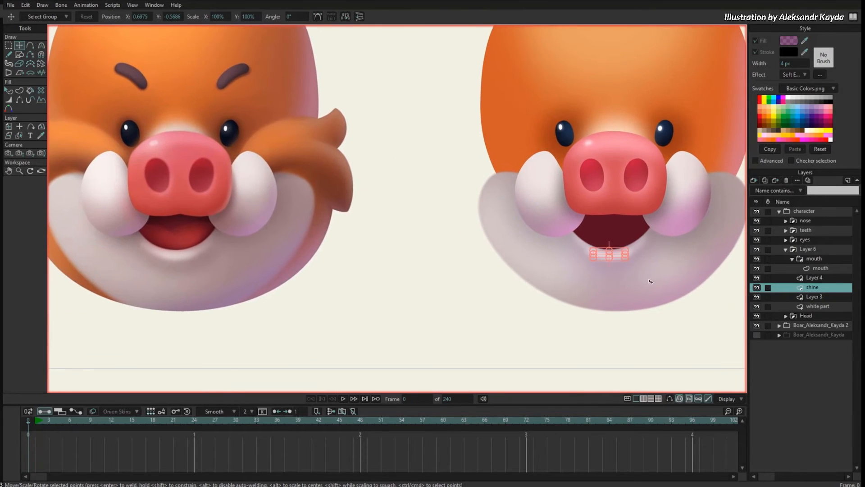
key("ctrl+h")
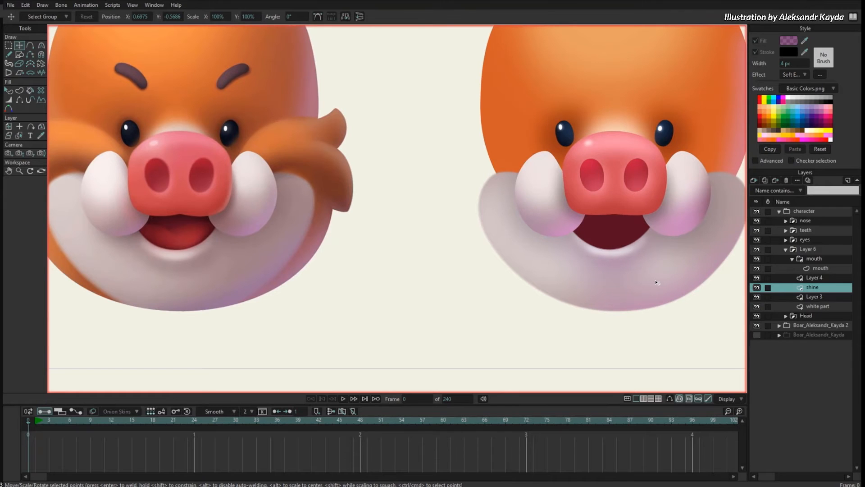
left_click(594, 271)
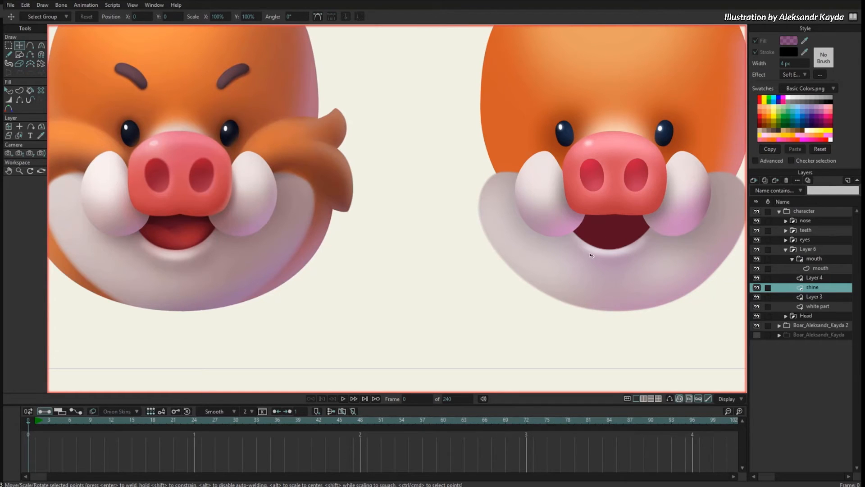
key("ctrl+a")
scroll(635, 253, "down", 3)
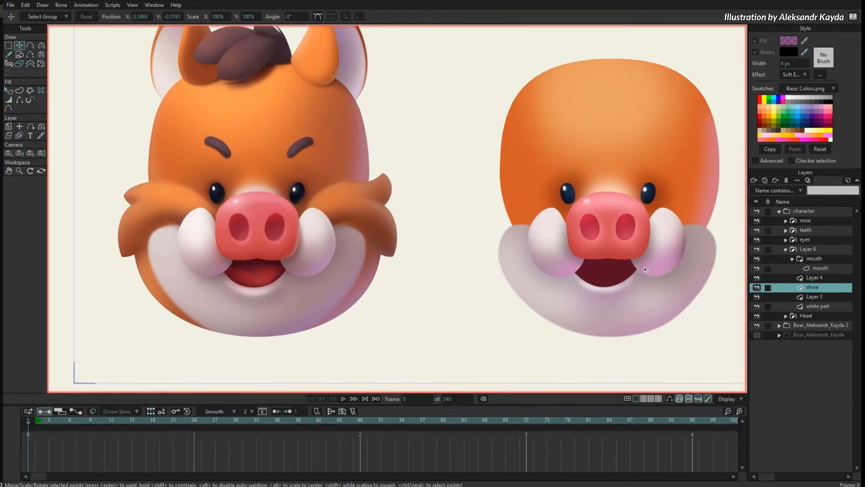
scroll(546, 201, "up", 5)
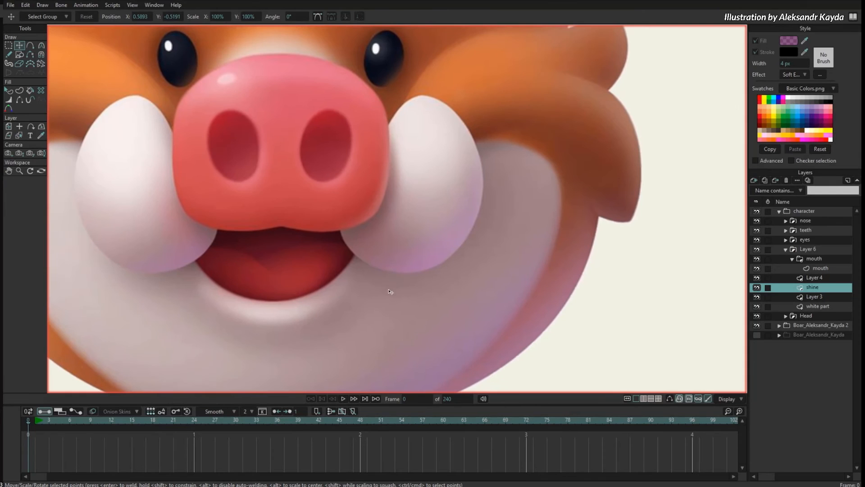
scroll(435, 311, "down", 5)
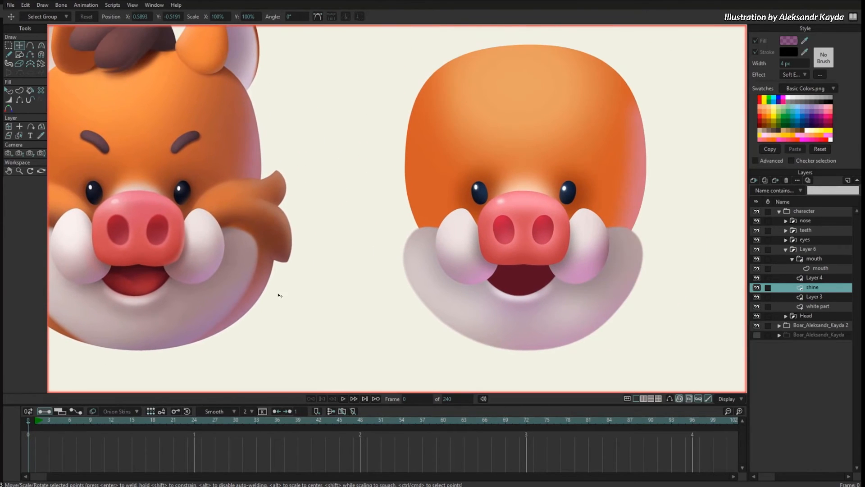
Add a vector layer above the mouth layer and name it tongue.
left_click(809, 269)
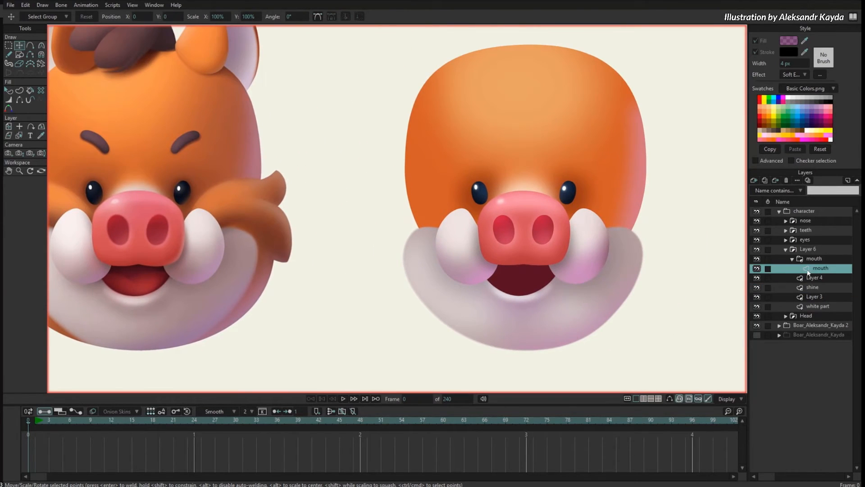
left_click(754, 181)
left_click(764, 190)
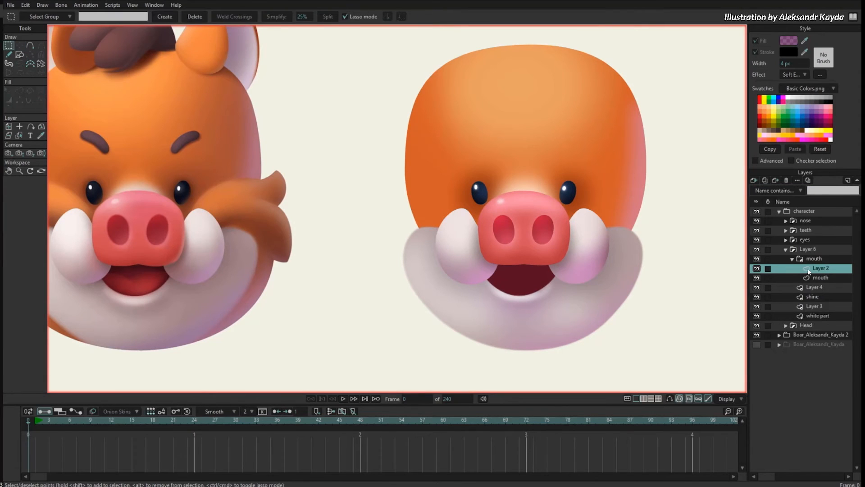
double_click(819, 267)
type("tongue")
key("Return")
Hide the character group, show the overlaid reference boar, and trace a closed outline around its tongue on the tongue layer.
left_click(757, 211)
left_click(757, 344)
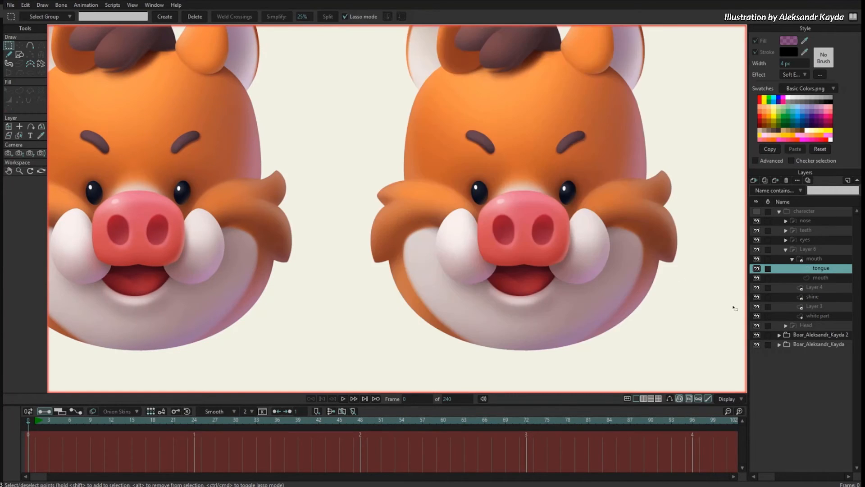
scroll(352, 266, "up", 5)
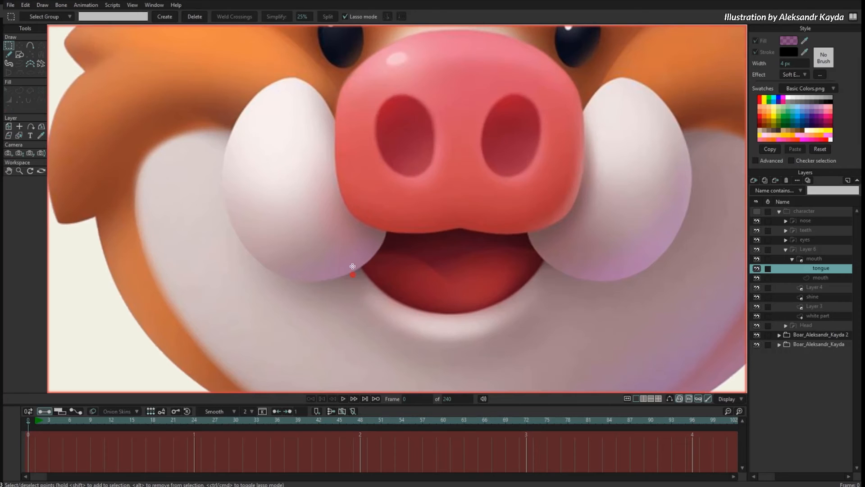
key("a")
mouse_move(343, 267)
left_mouse_down()
mouse_move(412, 263)
mouse_move(436, 271)
left_mouse_up()
key("ctrl+h")
key("g")
key("t")
key("a")
left_click_drag(538, 246, 557, 257)
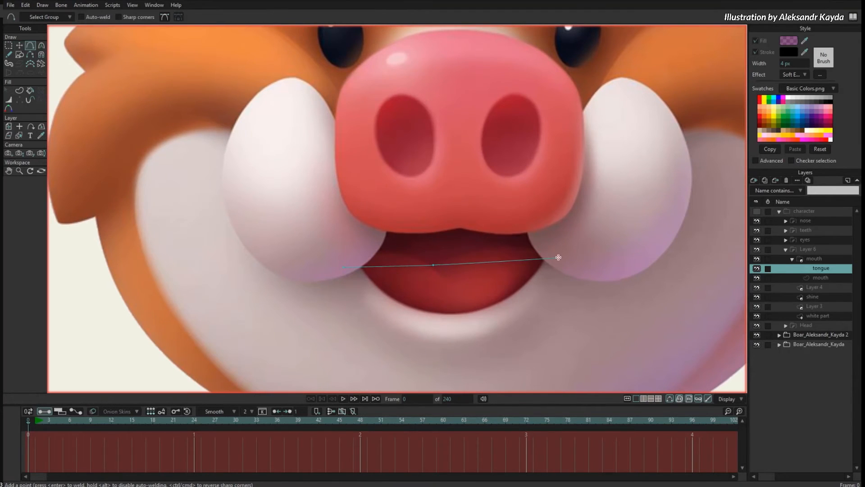
left_click(466, 329)
left_click(348, 267)
Sharpen the tongue outline's centre dip and add a point on each rounded hump beside it.
key("c")
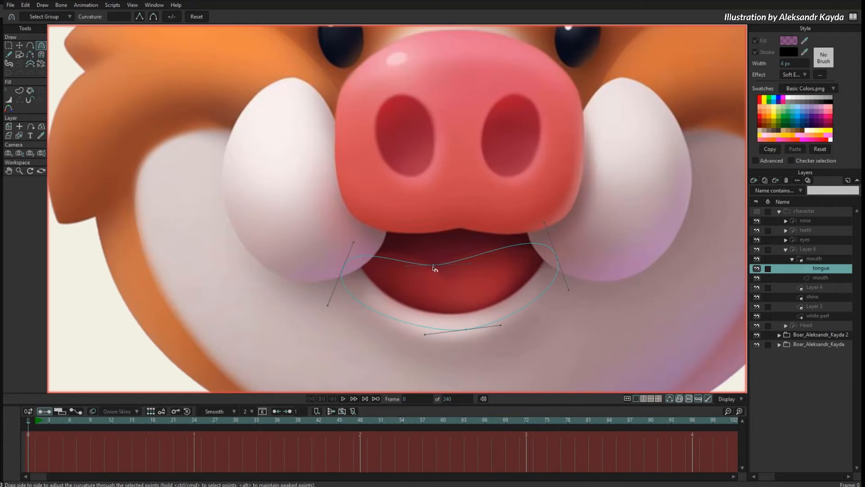
left_click_drag(433, 267, 414, 254)
key("a")
left_click(503, 249)
key("c")
key("a")
key("ctrl+z")
key("c")
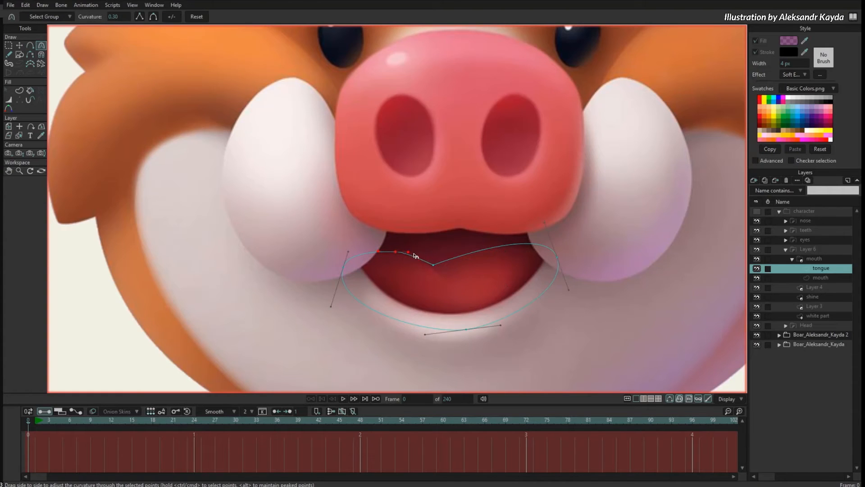
key("a")
left_click(475, 248)
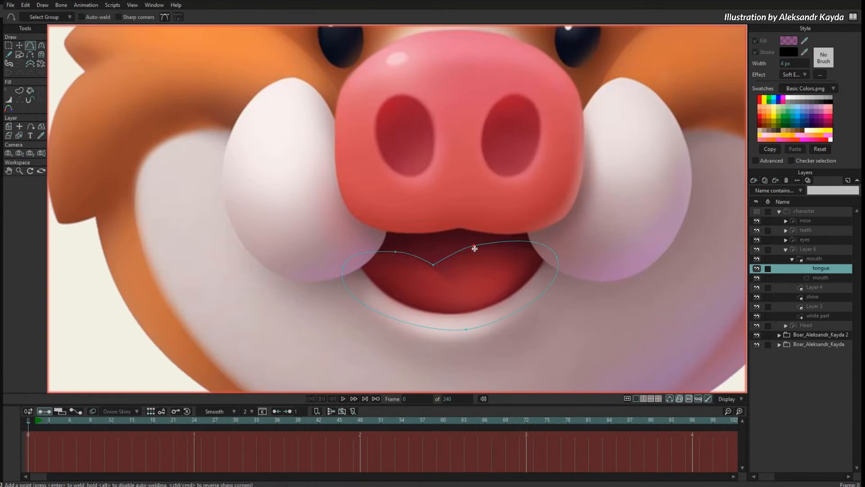
Reposition the tongue outline's side, dip and bottom points to match the reference, and adjust the curvature.
key("c")
key("t")
left_click_drag(572, 245, 555, 272)
left_click_drag(467, 254, 436, 266)
left_click_drag(469, 334, 437, 337)
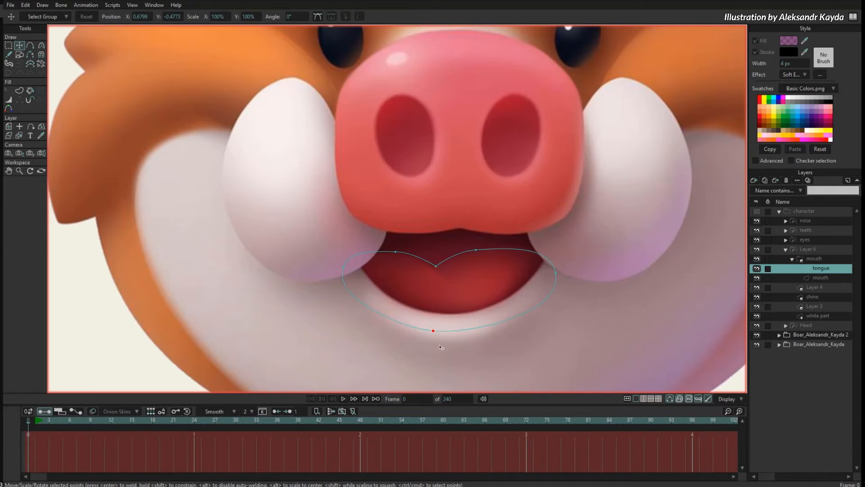
key("c")
Create a shape from the tongue outline, show the character again, reset the style and turn off the stroke.
scroll(494, 265, "down", 2)
key("u")
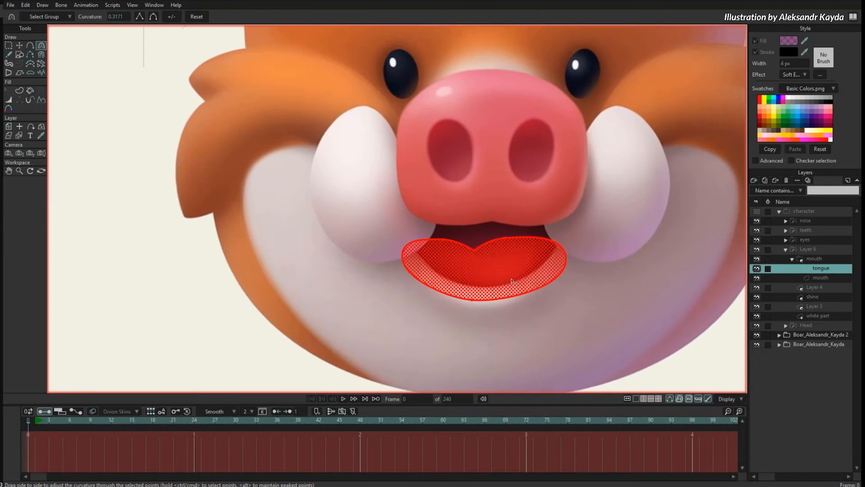
left_click(757, 211)
scroll(487, 251, "down", 5)
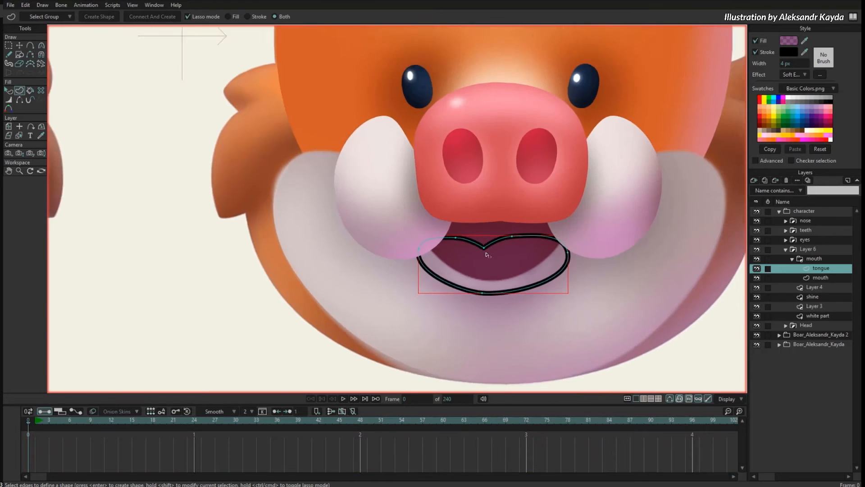
left_click(815, 148)
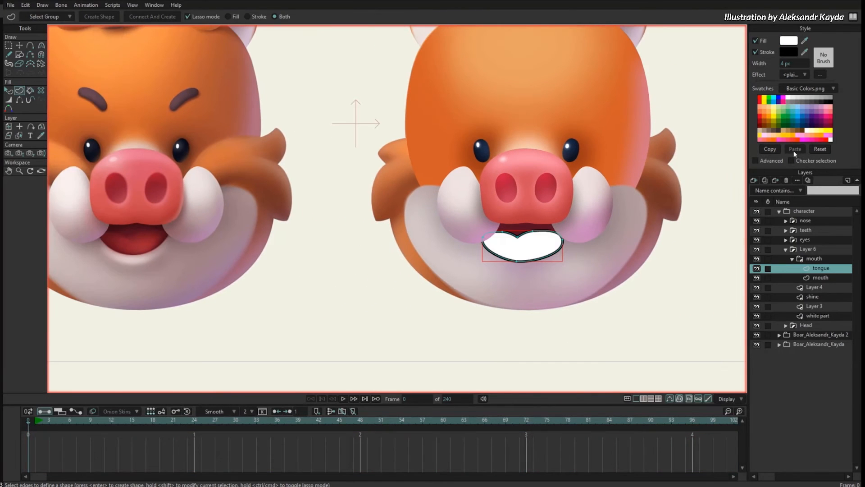
left_click(768, 54)
key("q")
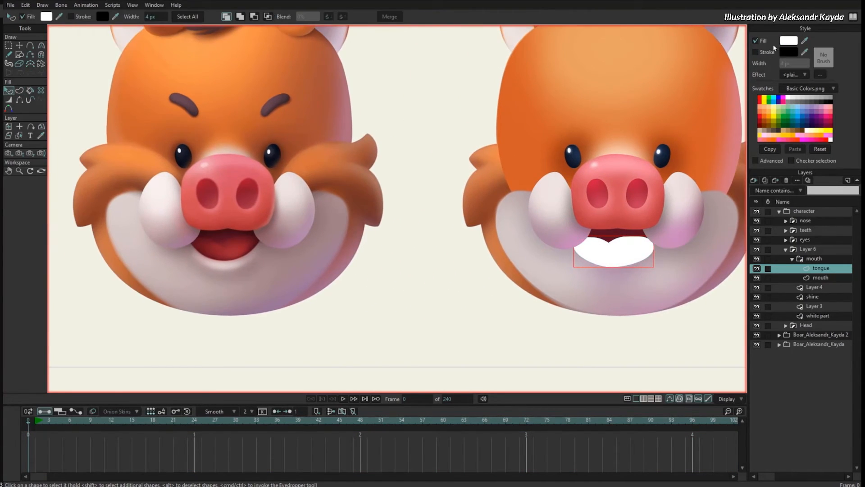
Fill the tongue with a mid red sampled from the reference boar's tongue.
left_click(805, 41)
left_click(253, 240)
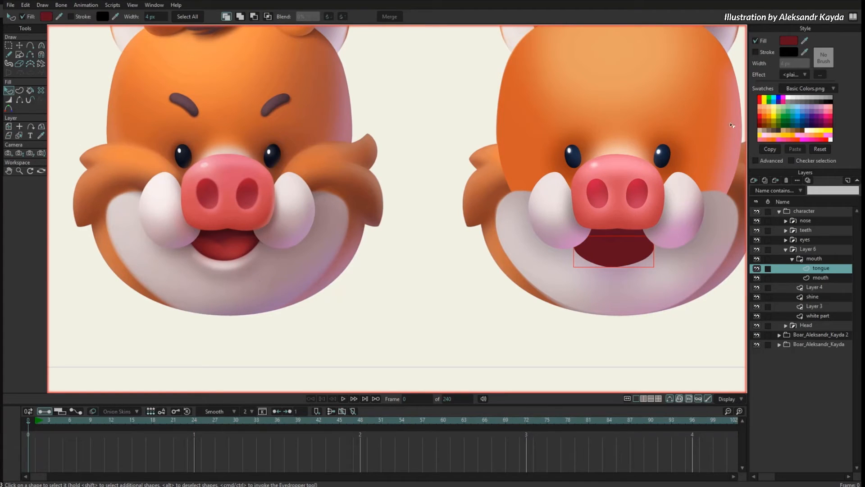
left_click(805, 41)
left_click(576, 104)
left_click(239, 237, "ctrl")
left_click(255, 280)
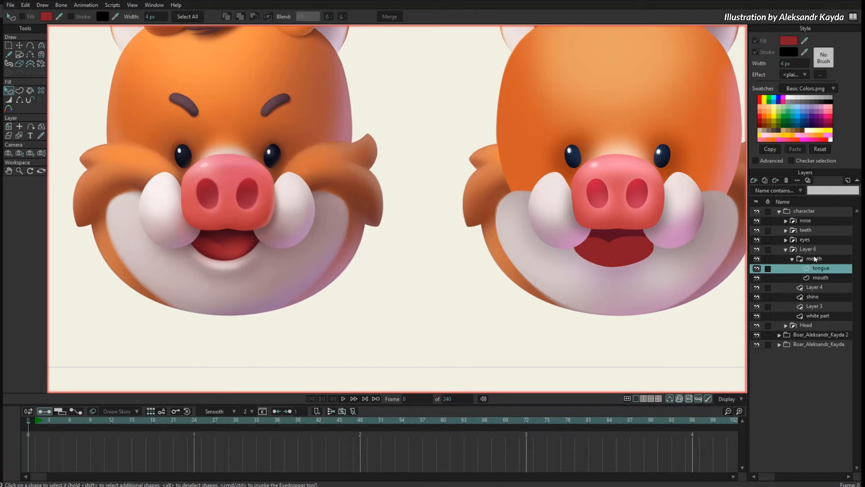
Set the mouth group's mask to Mask - Inside Bottom Layer so the mouth shape clips the tongue.
right_click(831, 259)
mouse_move(824, 315)
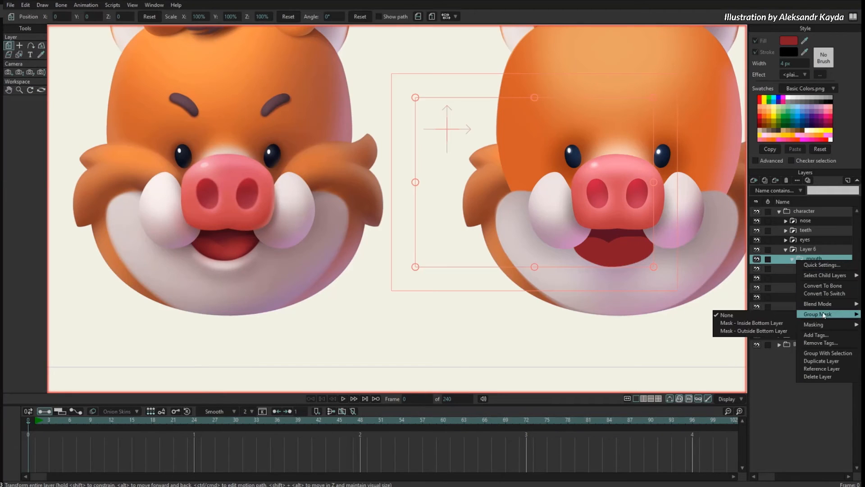
left_click(784, 323)
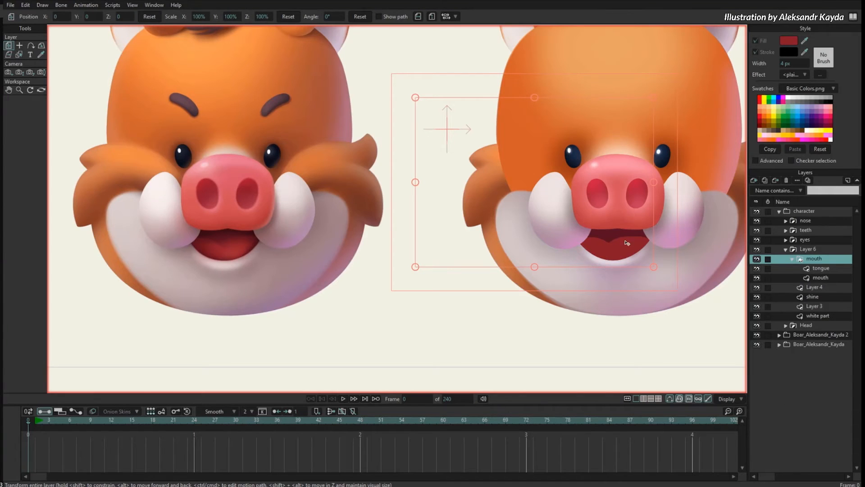
left_click_drag(628, 243, 613, 247)
Add a new vector layer above the tongue layer inside the mouth group.
left_click(825, 268)
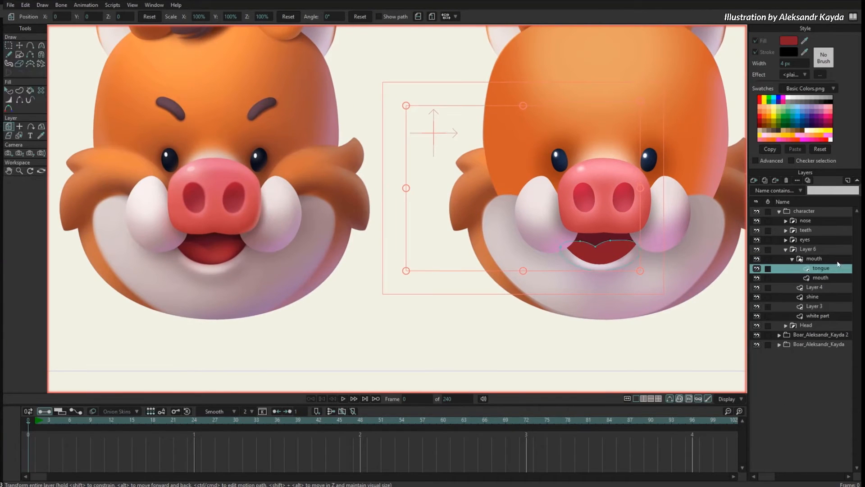
left_click(824, 278)
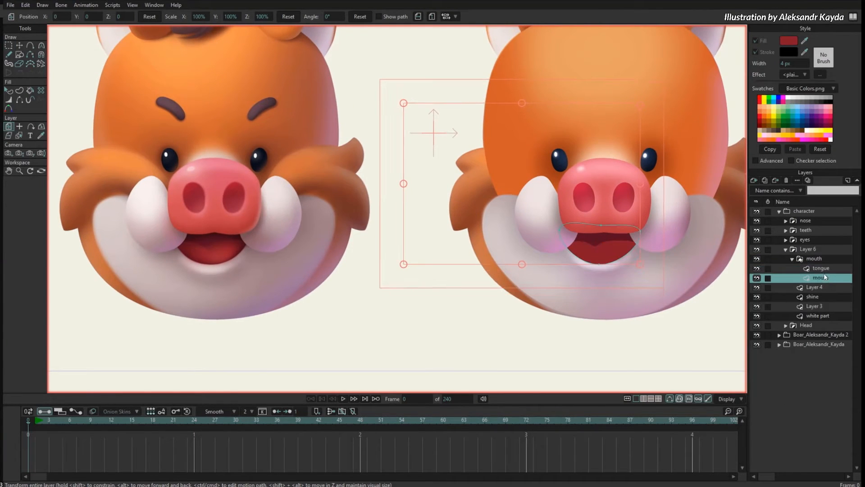
left_click(825, 269)
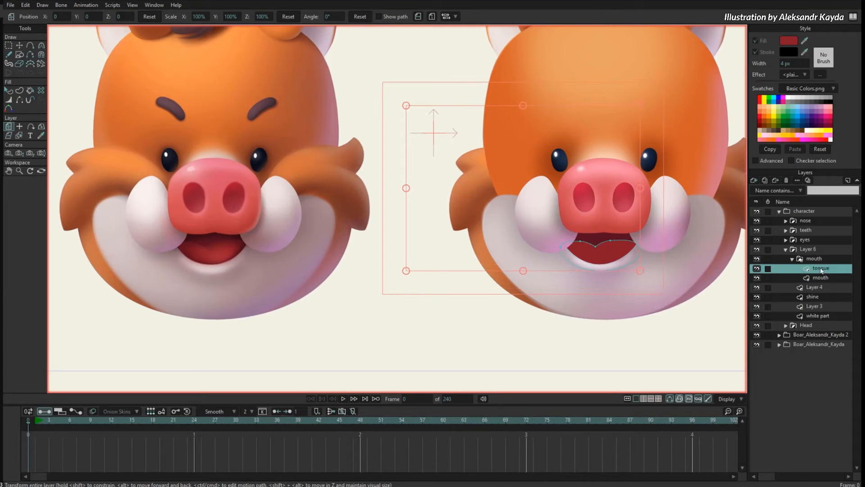
left_click(755, 180)
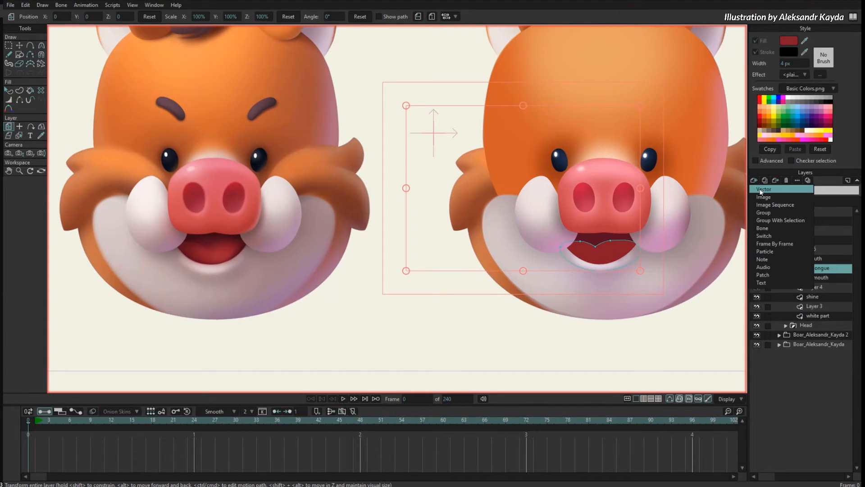
left_click(764, 190)
Draw a smaller, closed two-humped outline inside the character's tongue on the new layer.
scroll(559, 193, "up", 5)
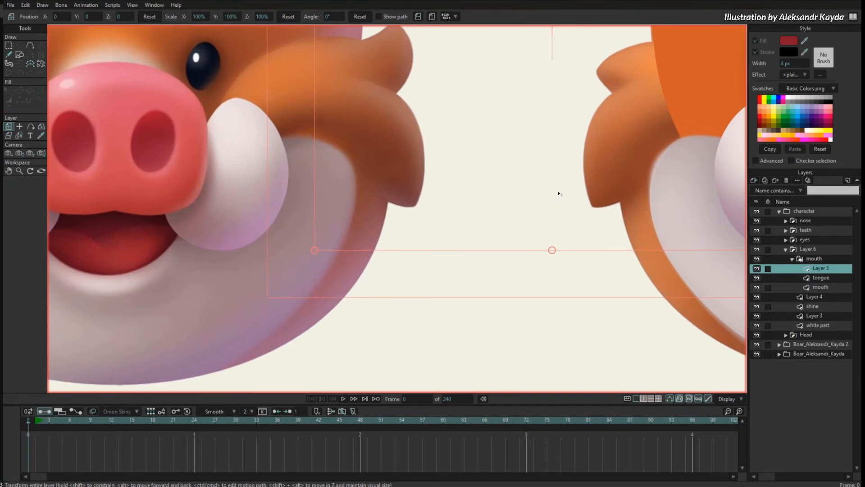
left_click_drag(482, 300, 388, 305)
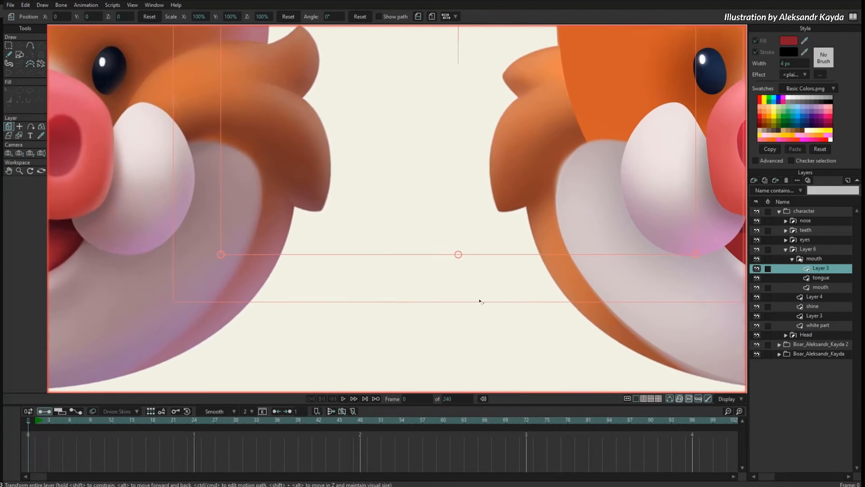
mouse_move(568, 284)
left_mouse_down()
mouse_move(330, 303)
mouse_move(419, 292)
left_mouse_up()
scroll(467, 292, "up", 2)
key("a")
mouse_move(348, 262)
left_mouse_down()
mouse_move(395, 294)
mouse_move(455, 264)
mouse_move(418, 246)
mouse_move(387, 269)
mouse_move(349, 251)
mouse_move(400, 264)
mouse_move(331, 281)
mouse_move(341, 252)
left_mouse_up()
left_click(349, 262)
key("Return")
Adjust the inner tongue outline's curvature and reposition its centre dip.
key("t")
key("c")
key("t")
left_click_drag(400, 265, 394, 265)
Create a stroke-free filled shape from the inner tongue outline, sampling its red from the reference boar's tongue.
key("ctrl+a")
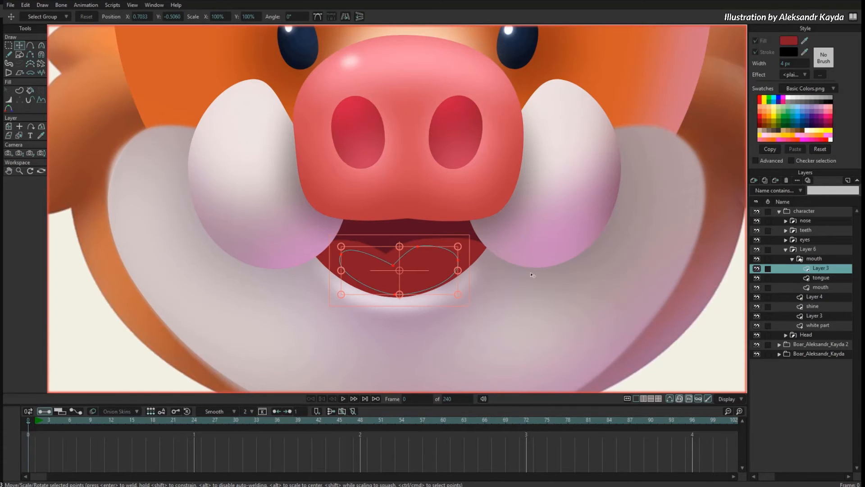
key("u")
key("Return")
left_click(763, 53)
scroll(532, 157, "down", 2)
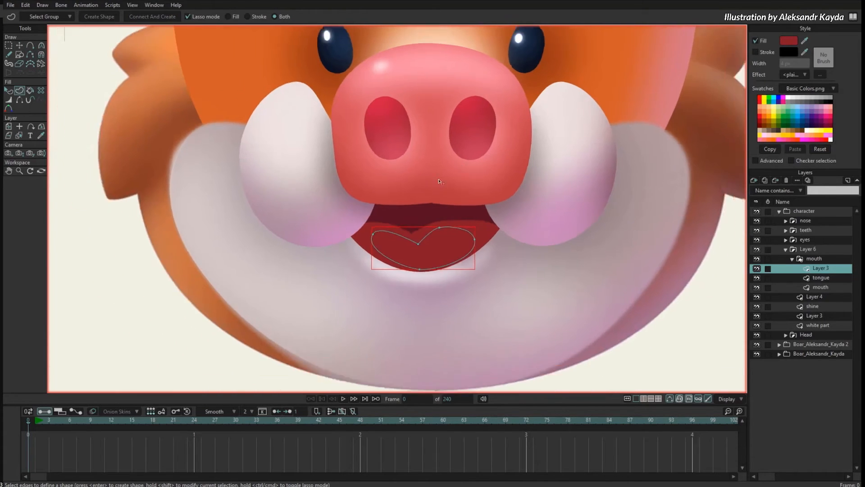
left_click_drag(387, 340, 460, 292)
scroll(618, 188, "down", 4)
mouse_move(392, 216)
left_mouse_down()
mouse_move(463, 233)
mouse_move(491, 266)
left_mouse_up()
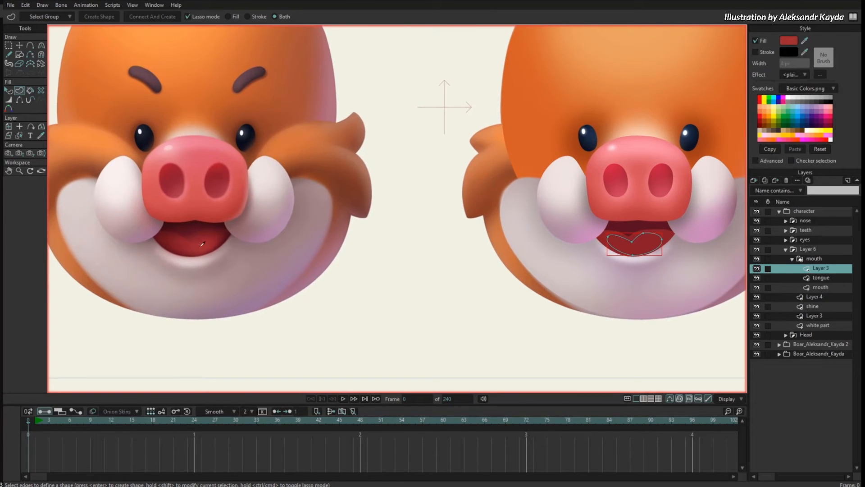
Apply a Soft Edge effect with a 5 px blur radius to the inner tongue shape.
left_click(797, 75)
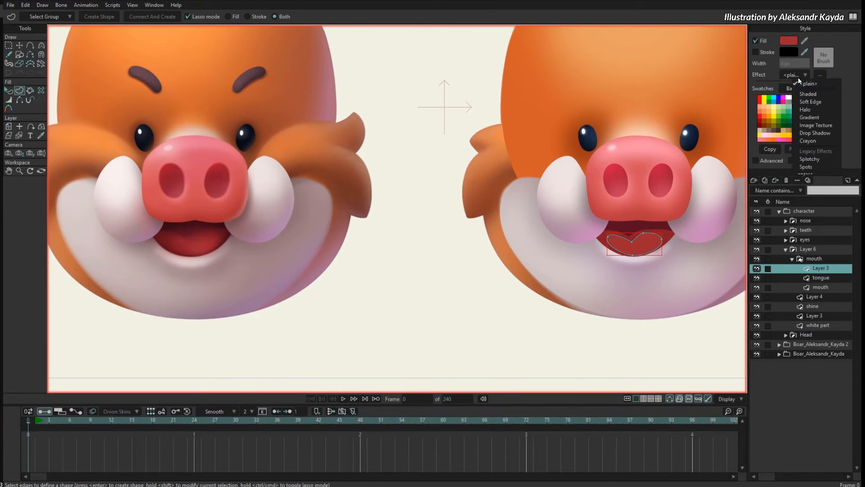
left_click(810, 102)
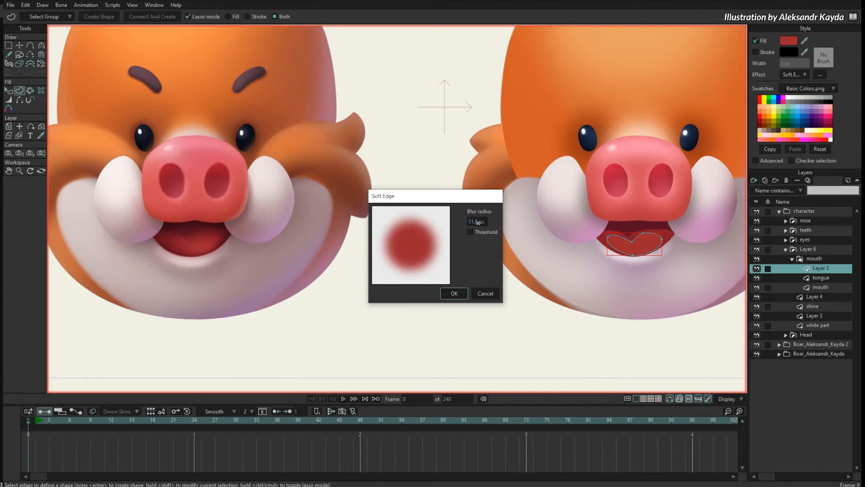
left_click_drag(478, 223, 428, 237)
left_click(454, 294)
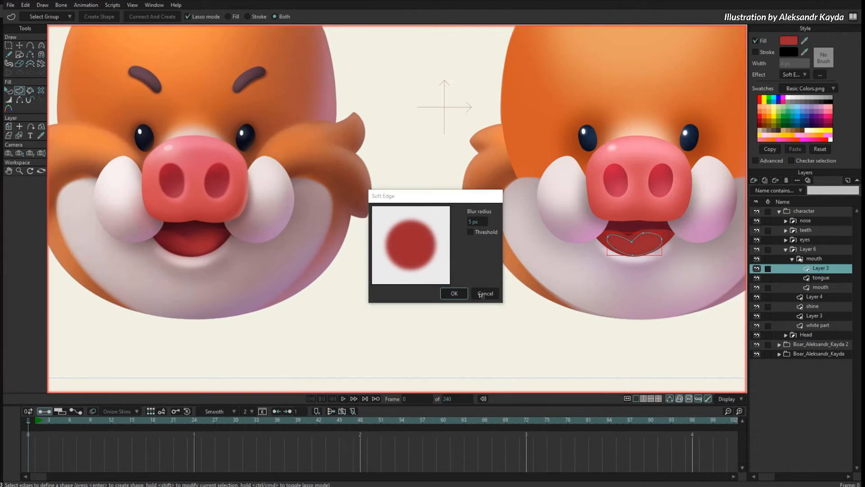
Set the blend mode of the inner tongue shape's layer to Screen.
right_click(805, 270)
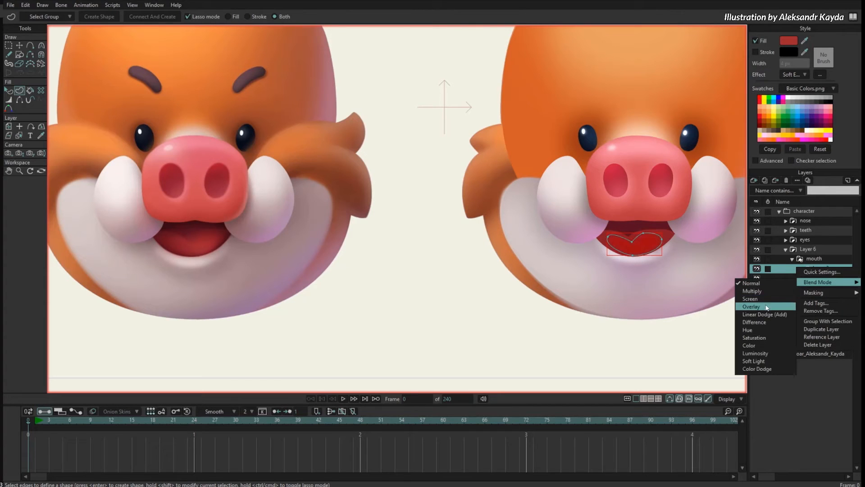
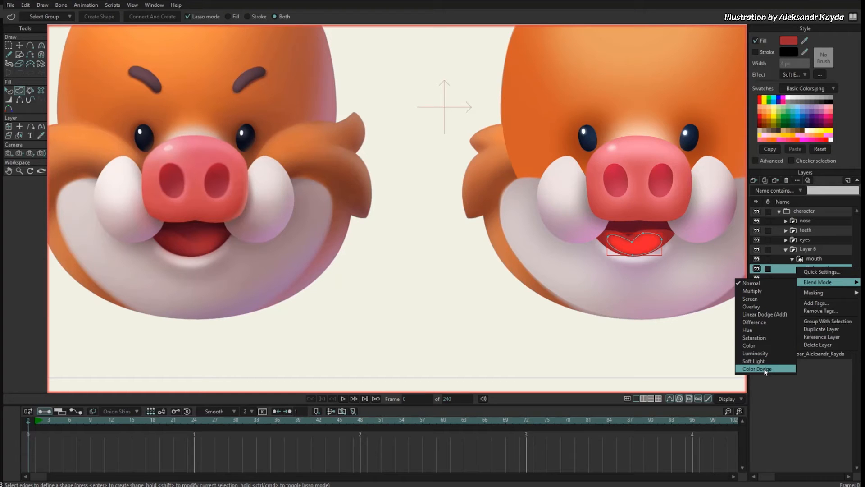
left_click(762, 299)
scroll(614, 248, "up", 5)
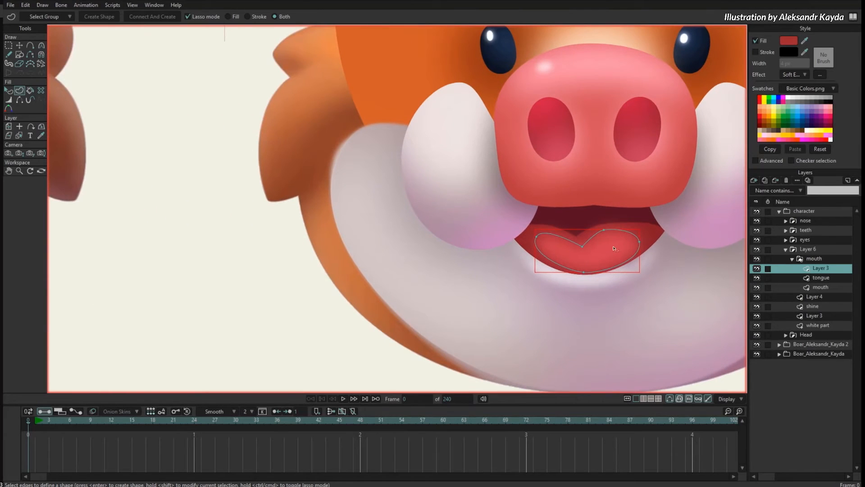
Recolour the inner tongue shape with the red C11D28 and lower its alpha to 59.6%.
key("q")
left_click(788, 41)
left_click(320, 381)
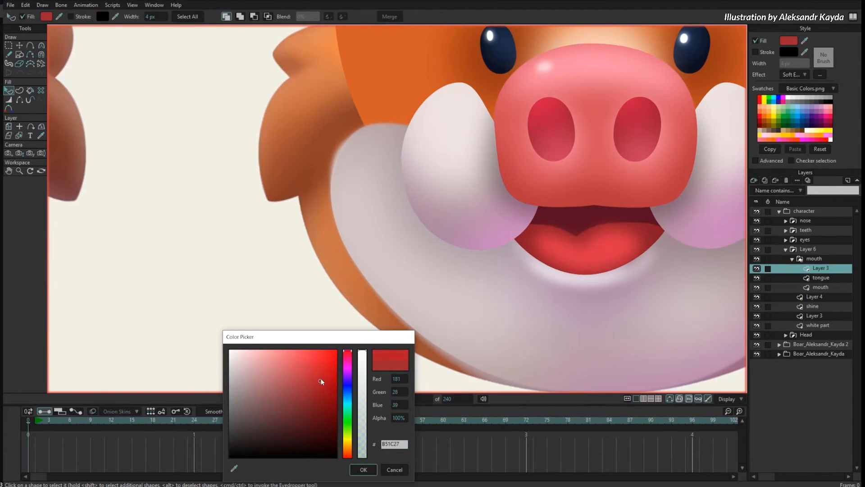
left_click_drag(320, 381, 321, 376)
left_click(356, 473)
scroll(394, 305, "down", 2)
left_click_drag(385, 308, 574, 286)
scroll(574, 286, "down", 2)
left_click_drag(410, 319, 354, 330)
left_click(789, 41)
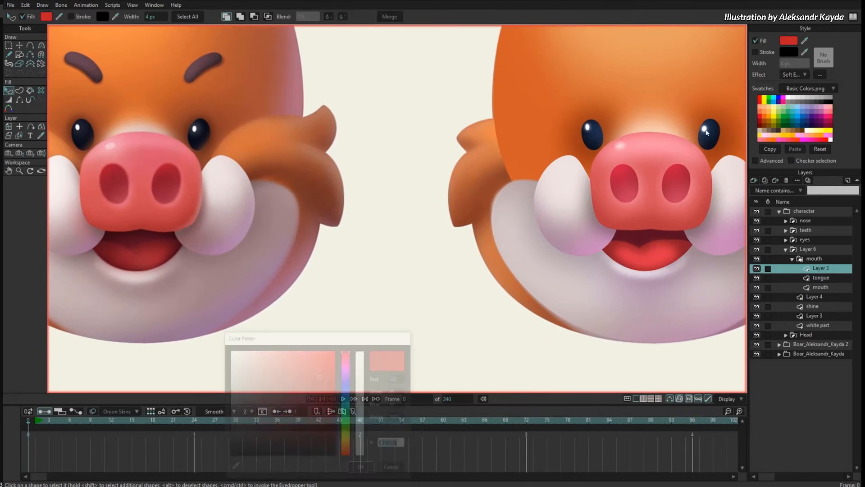
left_click_drag(361, 379, 361, 392)
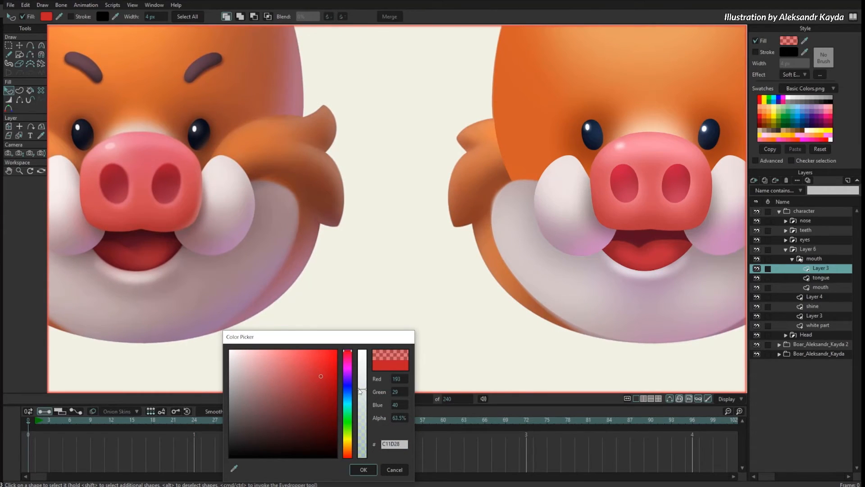
left_click(363, 469)
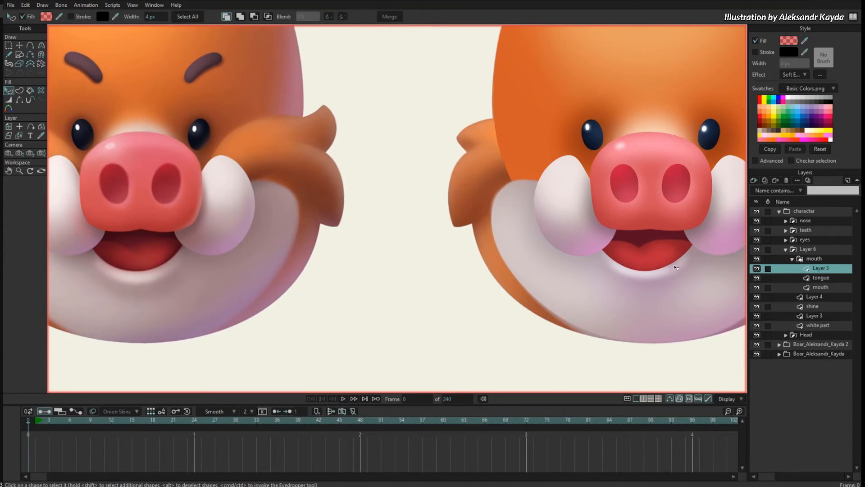
Flatten the inner tongue outline by lowering its upper contour.
key("t")
scroll(611, 255, "up", 2)
left_click_drag(611, 256, 694, 236)
scroll(694, 235, "down", 2)
left_click_drag(630, 278, 649, 261)
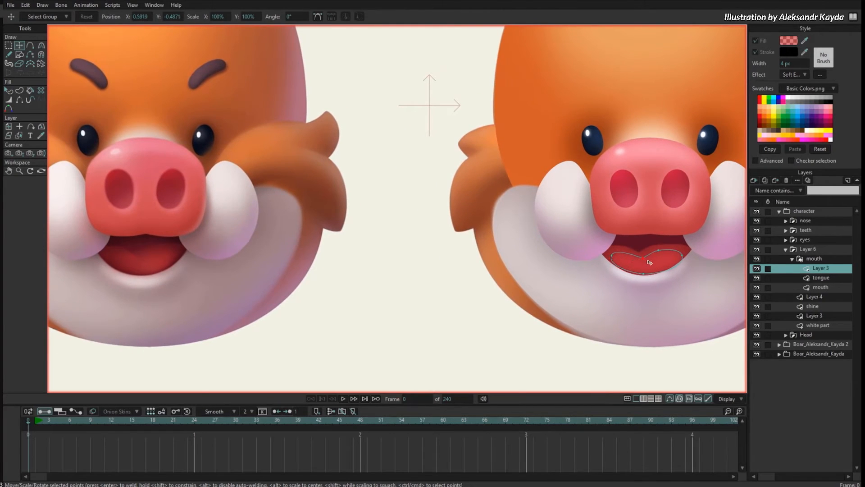
scroll(651, 269, "up", 3)
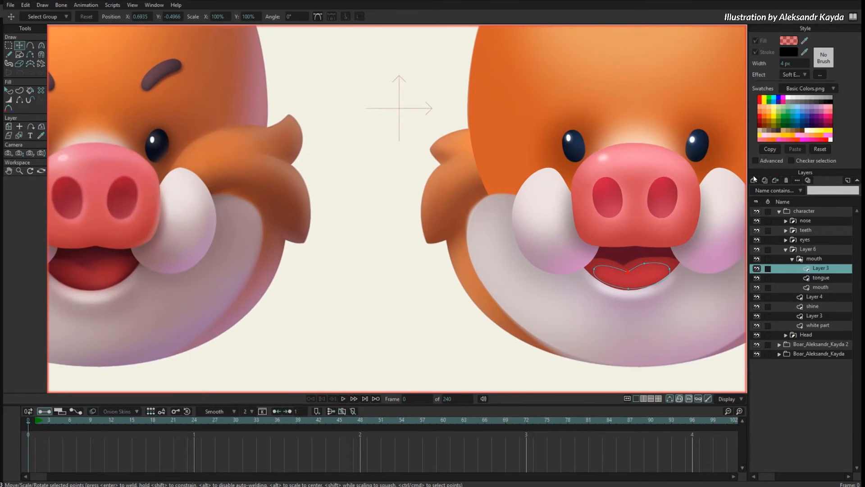
Add a vector layer above the inner tongue layer and draw a wide filled ellipse across the mouth's lower edge.
left_click(754, 179)
left_click(761, 194)
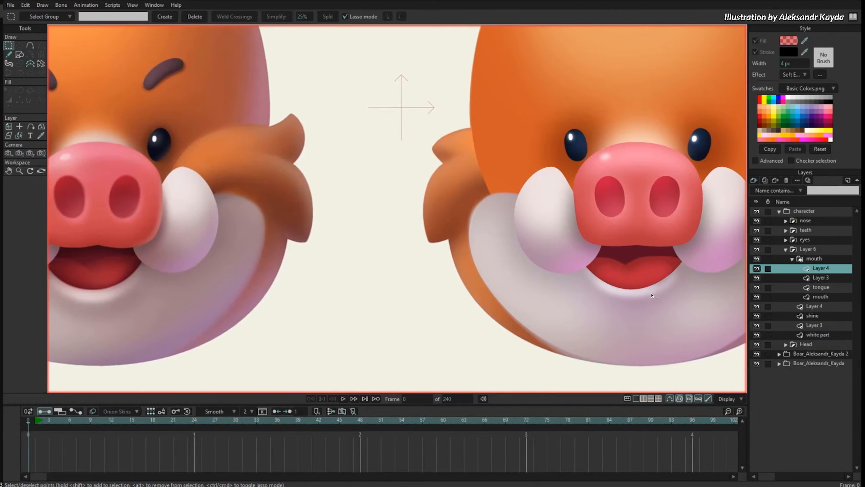
key("s")
left_click_drag(138, 306, 276, 332)
scroll(198, 295, "up", 3)
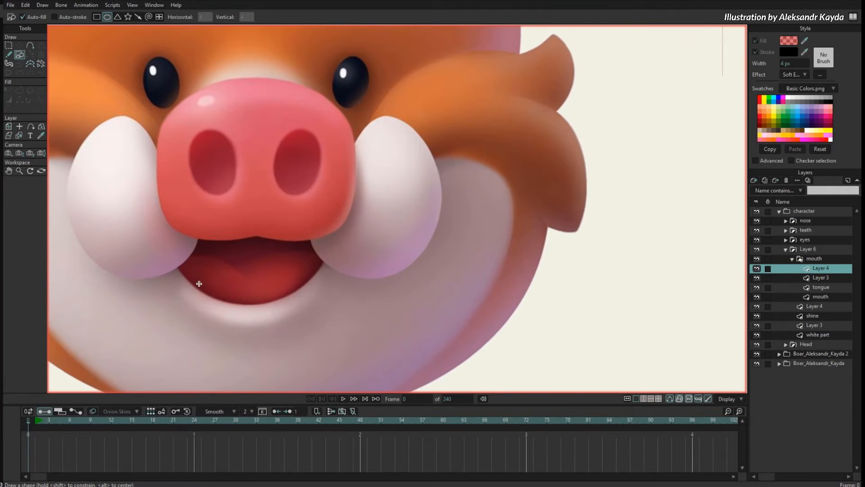
scroll(483, 272, "down", 4)
left_click_drag(482, 273, 193, 271)
mouse_move(541, 257)
left_mouse_down()
mouse_move(291, 248)
mouse_move(343, 275)
mouse_move(438, 293)
left_mouse_up()
scroll(367, 249, "up", 3)
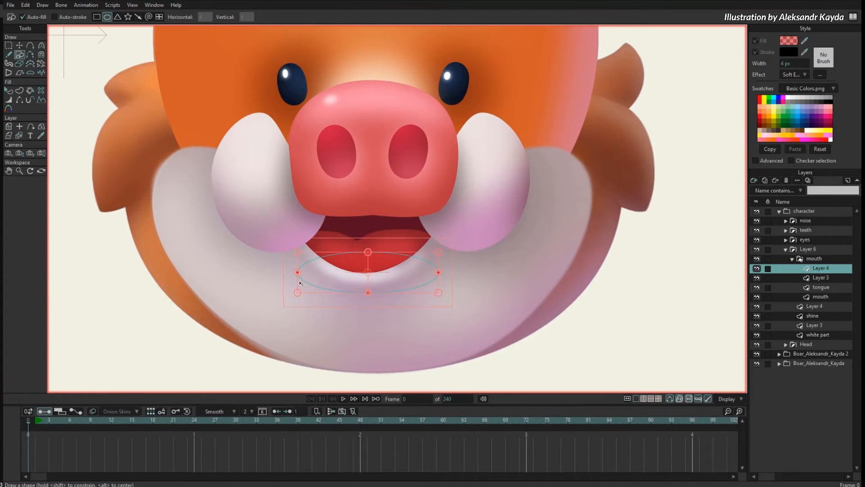
Bend the ellipse into a crescent along the lower lip by raising its side points and lowering its upper centre point.
key("t")
left_click_drag(298, 272, 295, 244)
left_click_drag(368, 252, 365, 270)
left_click_drag(439, 272, 432, 234)
Change the crescent's fill to a semi-transparent dark red and adjust its Soft Edge blur radius.
key("q")
left_click(788, 41)
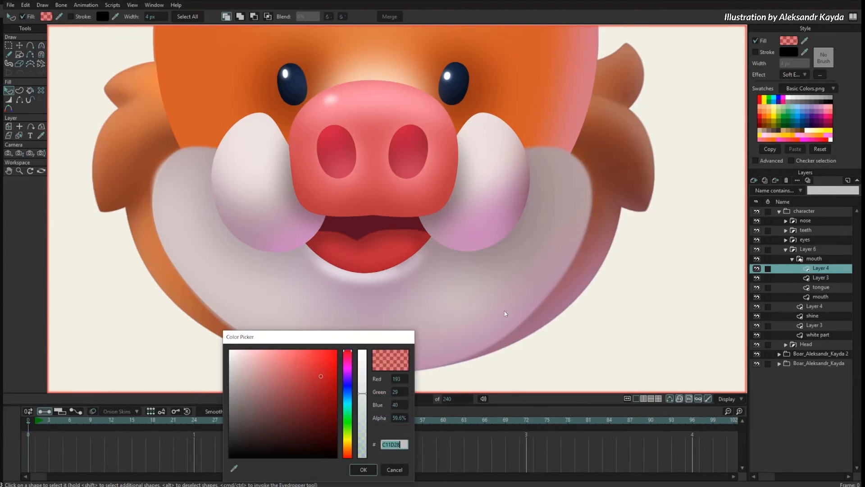
left_click_drag(331, 374, 332, 424)
left_click(363, 469)
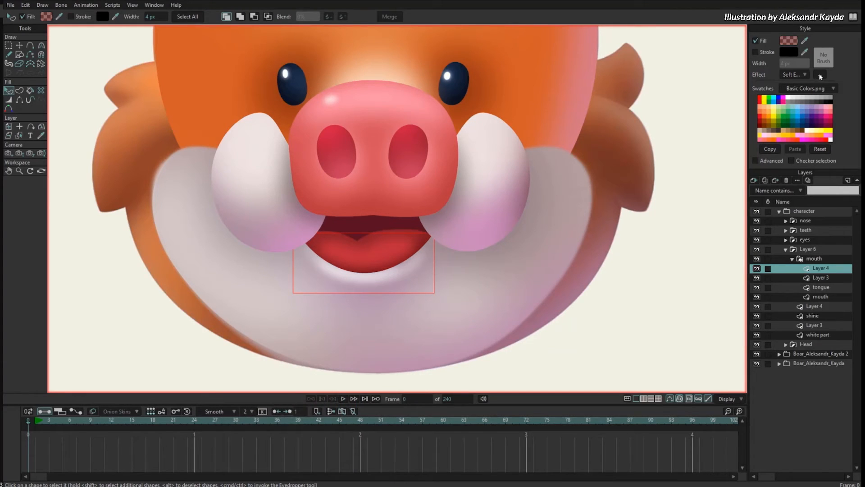
left_click(820, 74)
left_click_drag(469, 196, 606, 211)
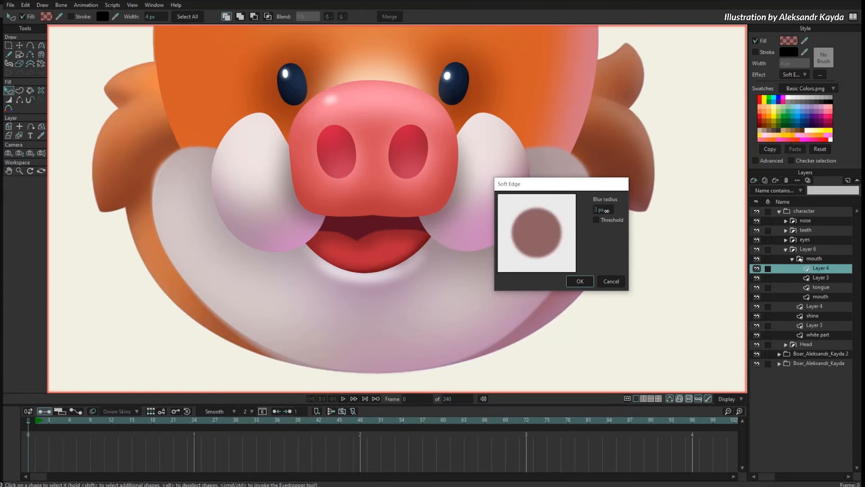
left_click(581, 281)
Fine-tune the crescent shadow's curve by moving its two tips and the centre point of its inner edge.
key("t")
key("ctrl+h")
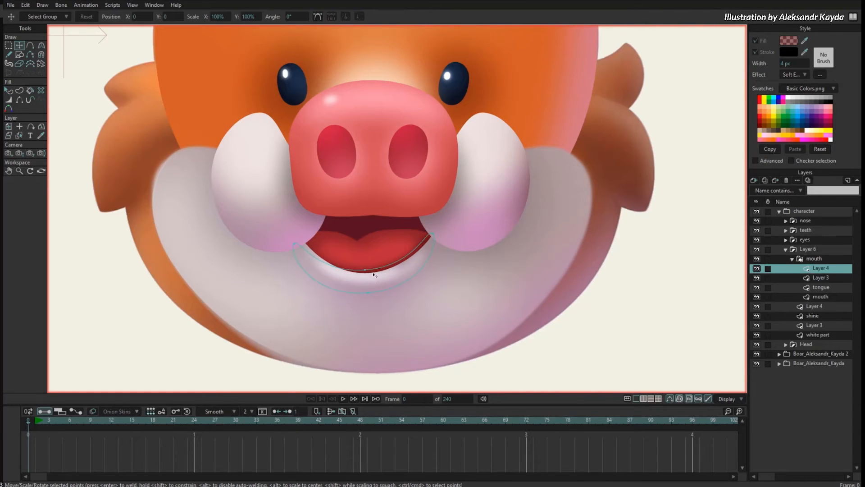
left_click_drag(431, 240, 439, 233)
left_click_drag(304, 249, 298, 235)
left_click_drag(364, 271, 370, 272)
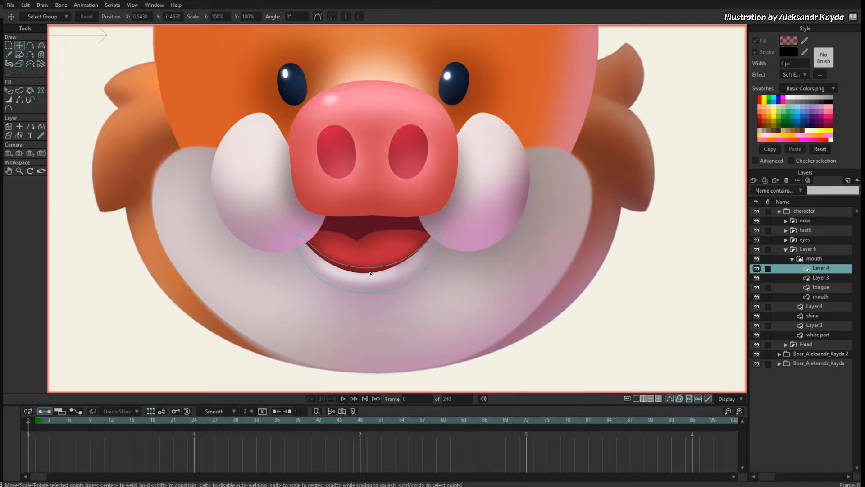
key("ctrl+h")
Lower the inner tongue shape's fill alpha to 47.8% on its own layer.
scroll(398, 258, "down", 5)
left_click_drag(424, 270, 604, 283)
scroll(616, 267, "up", 1)
left_click(821, 277)
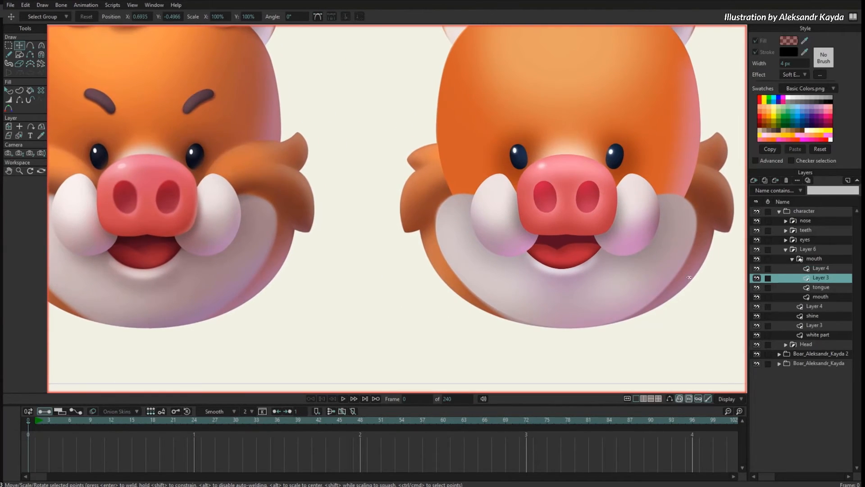
key("q")
left_click(586, 255)
left_click(789, 41)
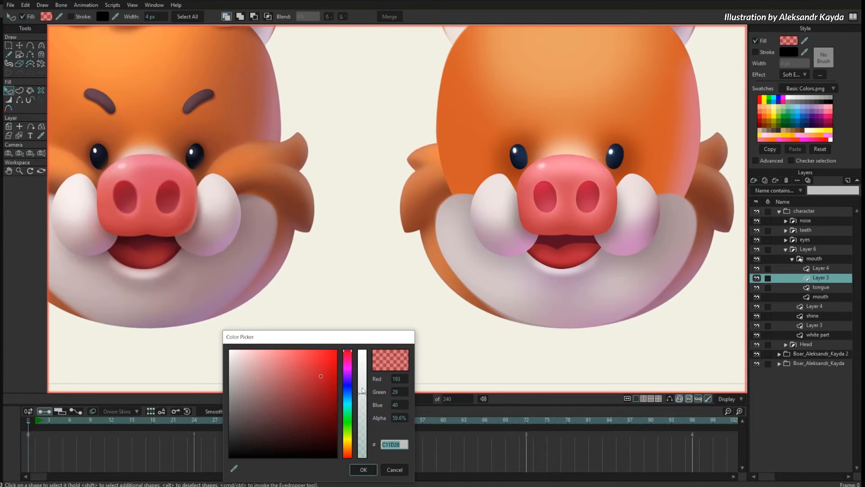
left_click_drag(361, 393, 361, 408)
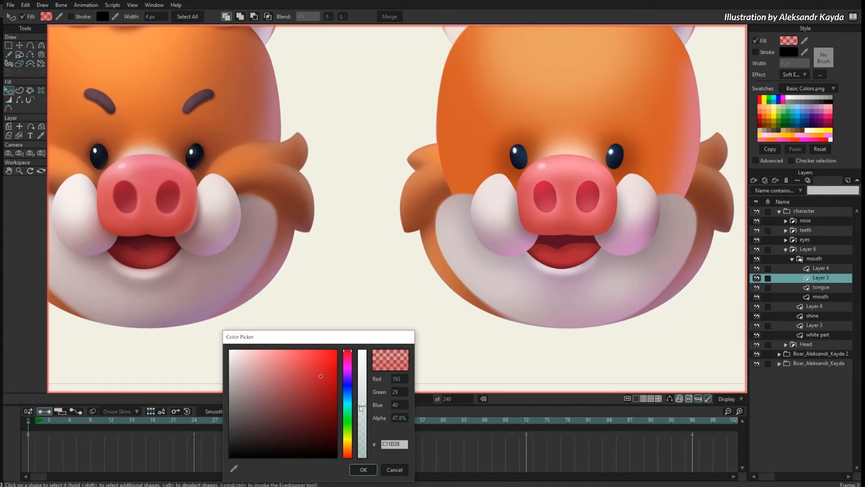
left_click(363, 469)
Compare the tongue shading in the reference boar's mouth with the recreated tongue.
scroll(366, 290, "up", 5)
scroll(357, 193, "up", 3)
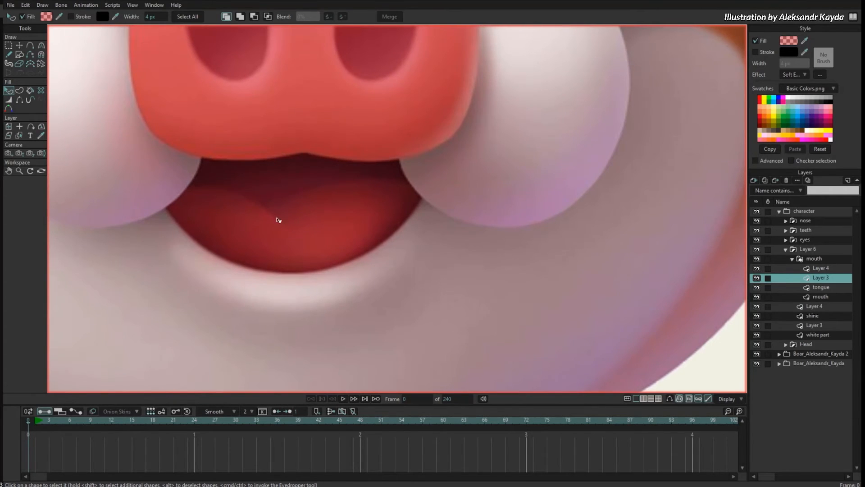
scroll(278, 220, "down", 6)
scroll(350, 288, "up", 2)
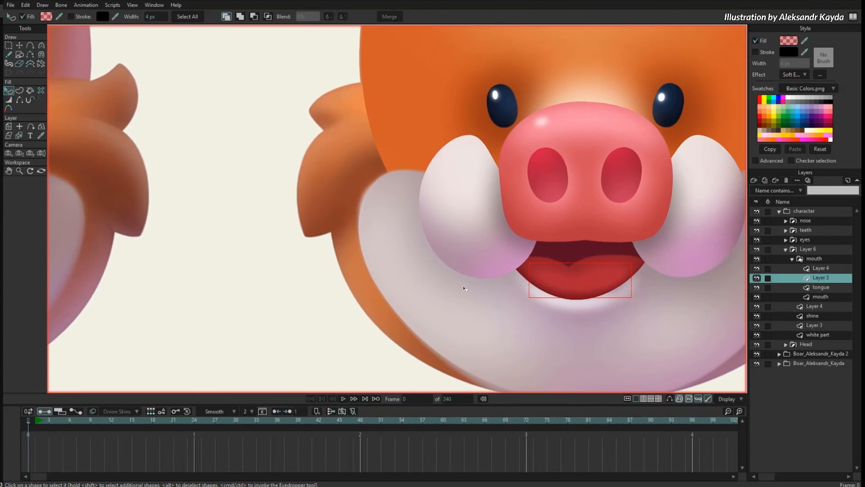
scroll(463, 289, "up", 3)
key("g")
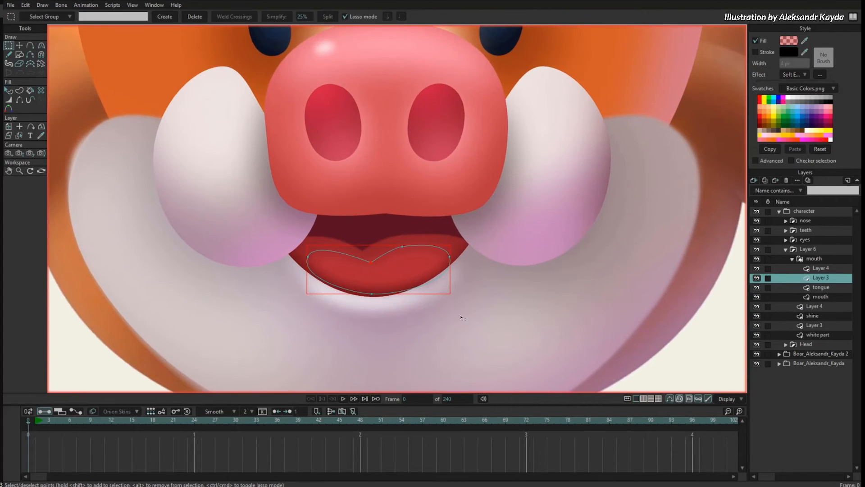
scroll(458, 284, "up", 2)
Draw a small closed outline over the tongue's centre dip on the crescent shadow's layer.
left_click(824, 270)
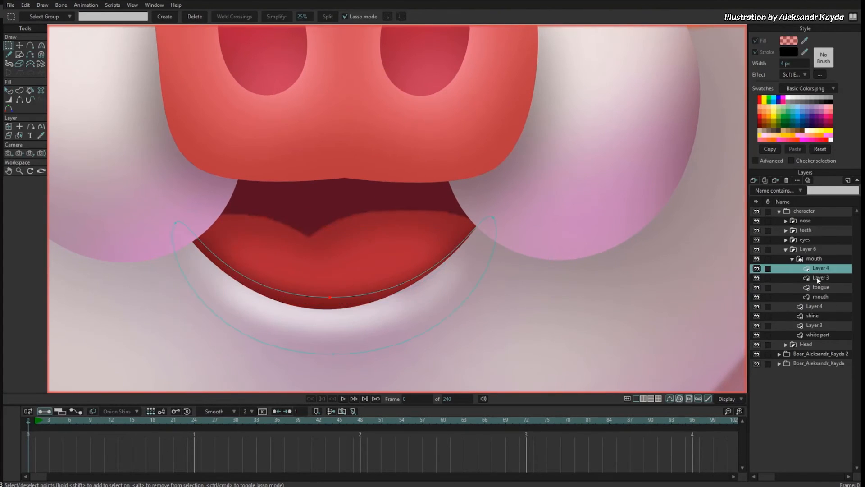
left_click(820, 287)
left_click(810, 270)
scroll(396, 256, "up", 1)
scroll(396, 256, "up", 1)
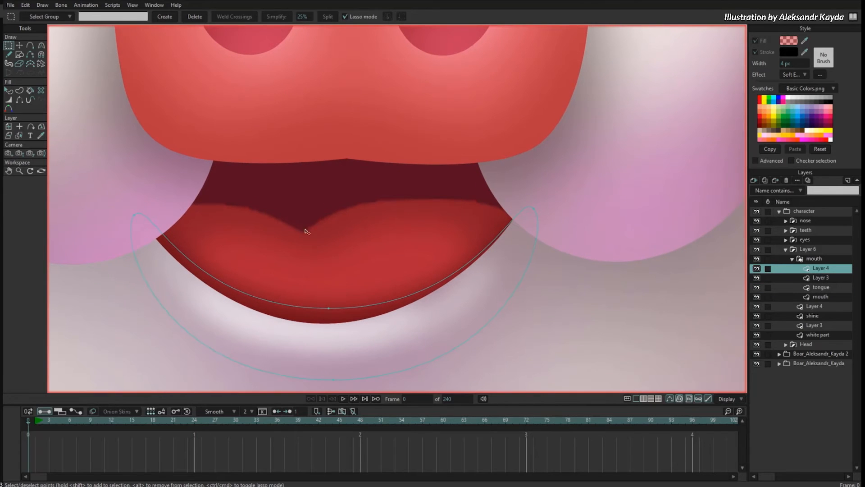
key("a")
left_click_drag(294, 224, 332, 248)
left_click_drag(323, 214, 321, 206)
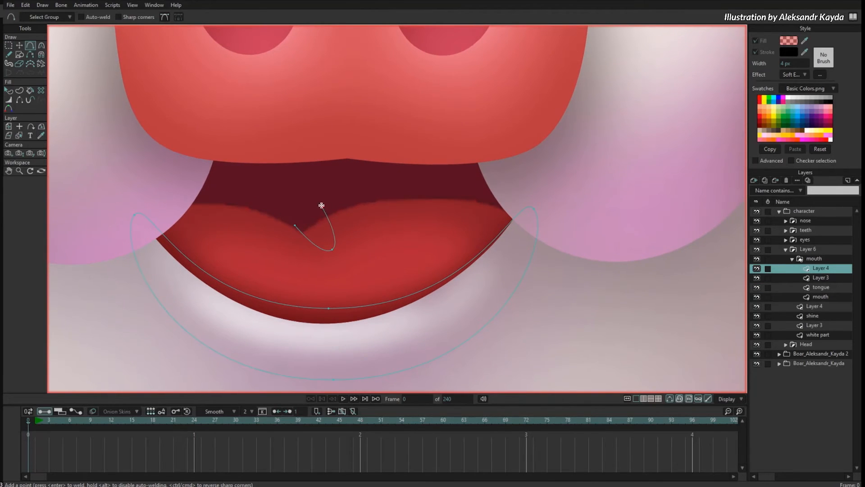
left_click(296, 225)
key("Return")
Adjust the small outline's curvature so its lower end forms a sharp point at the tongue's centre crease.
key("c")
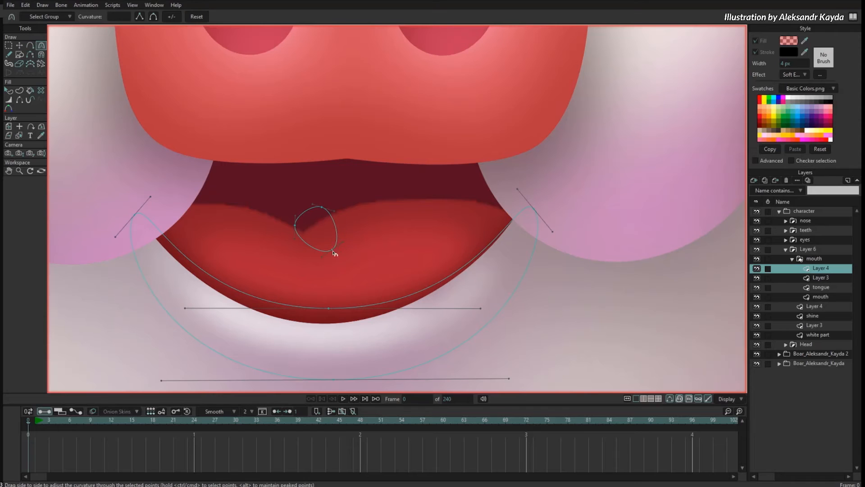
left_click_drag(332, 251, 57, 380)
key("a")
left_click_drag(309, 240, 309, 236)
key("c")
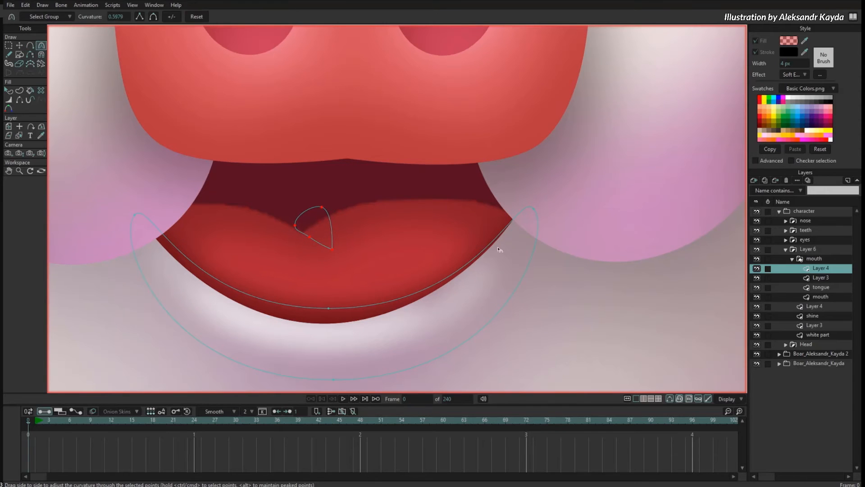
Fill the small outline over the tongue's centre dip and give it the style of the lower-edge shadow.
key("Tab")
key("u")
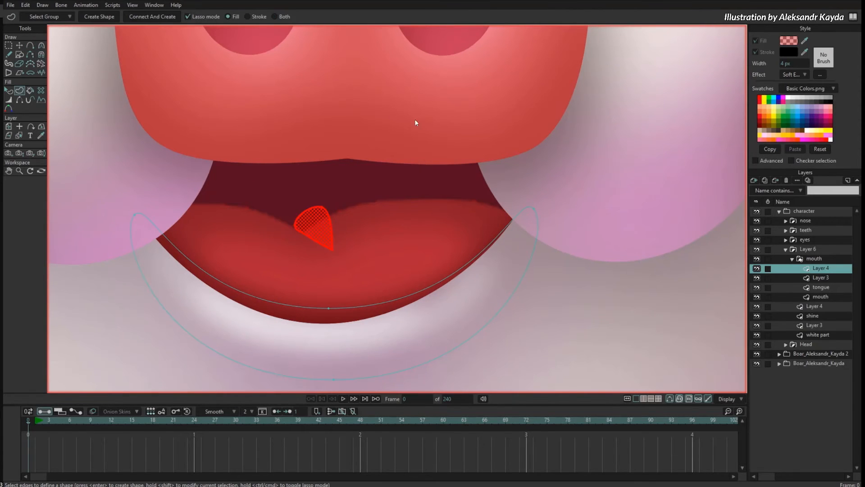
key("Return")
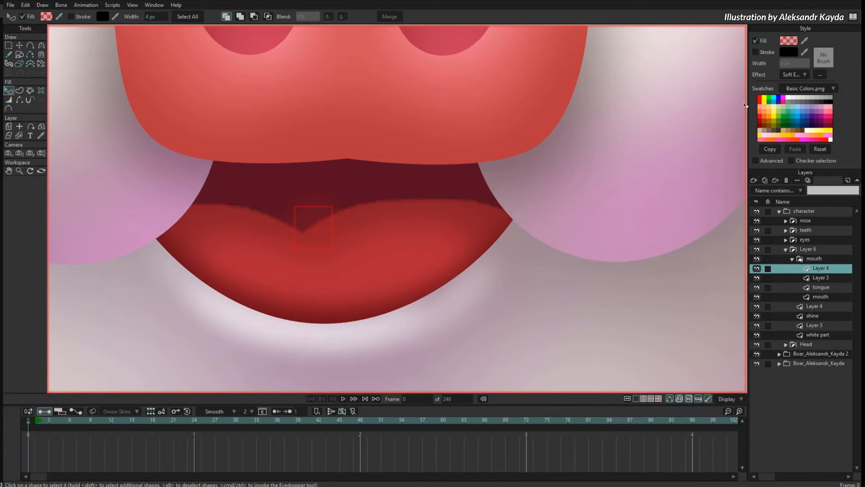
left_click(406, 315, "ctrl")
key("Return")
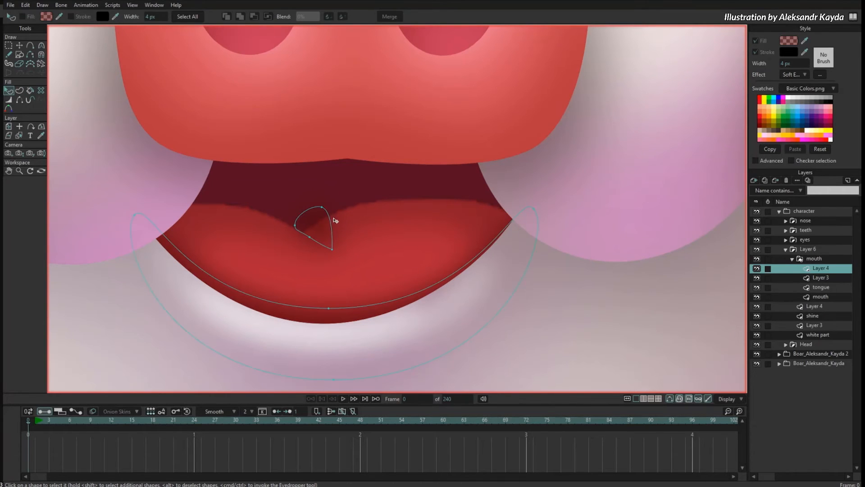
Reduce the crease shadow's soft-edge blur radius and shift its points to follow the tongue's centre dip.
left_click(327, 235)
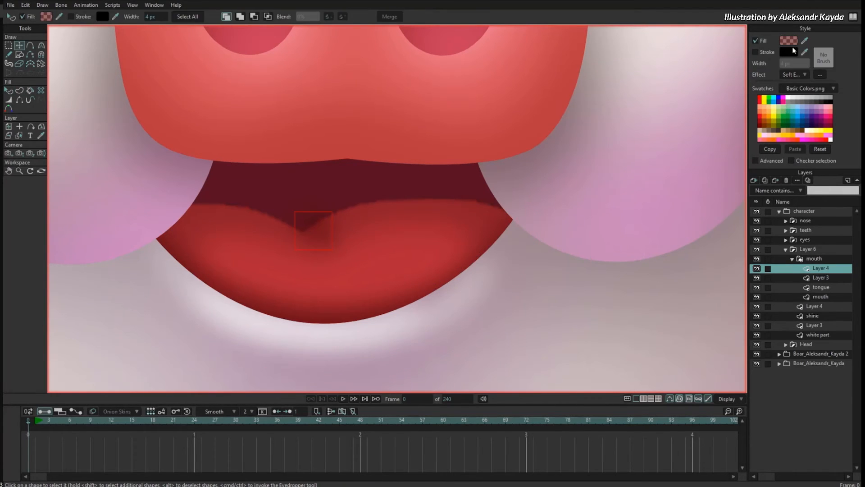
left_click(816, 77)
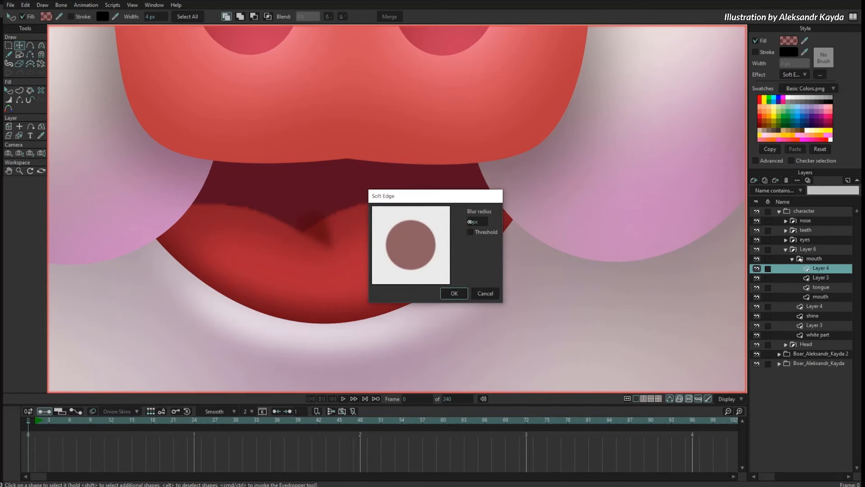
left_click(451, 293)
key("t")
left_click_drag(328, 219, 330, 214)
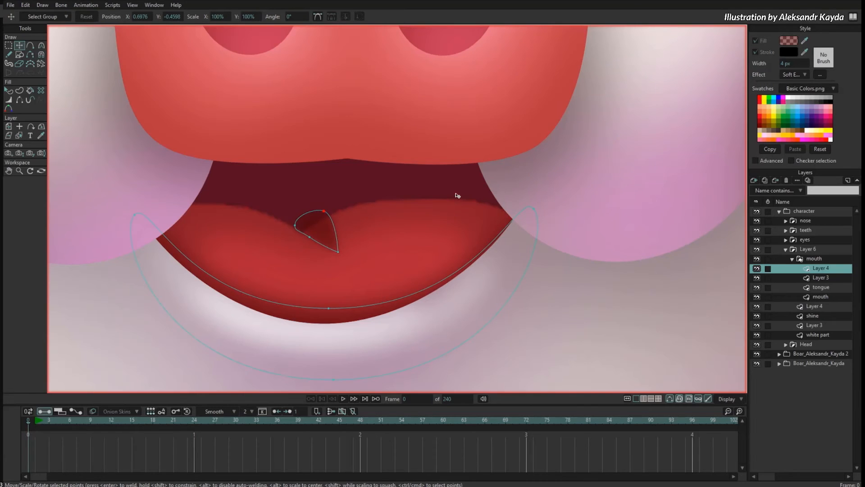
key("ctrl+h")
scroll(484, 195, "down", 4)
scroll(272, 306, "down", 6)
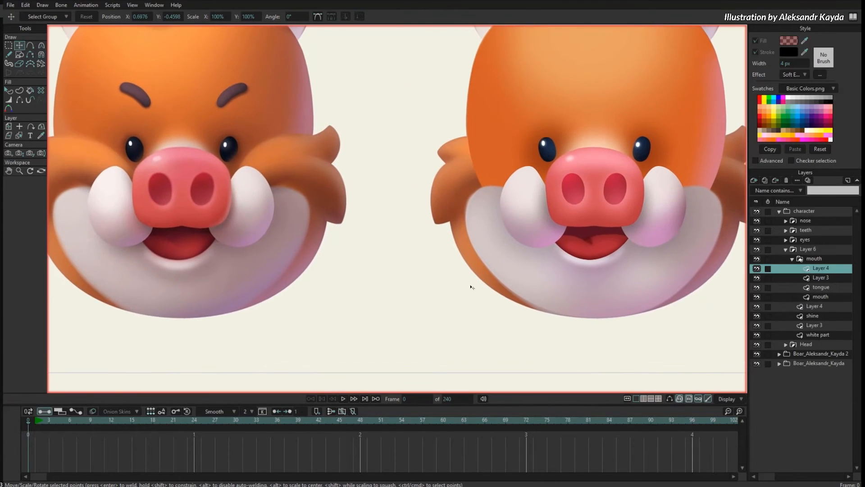
Set the crease shadow's fill alpha to 26.7% and its soft-edge blur radius to 2 px.
key("q")
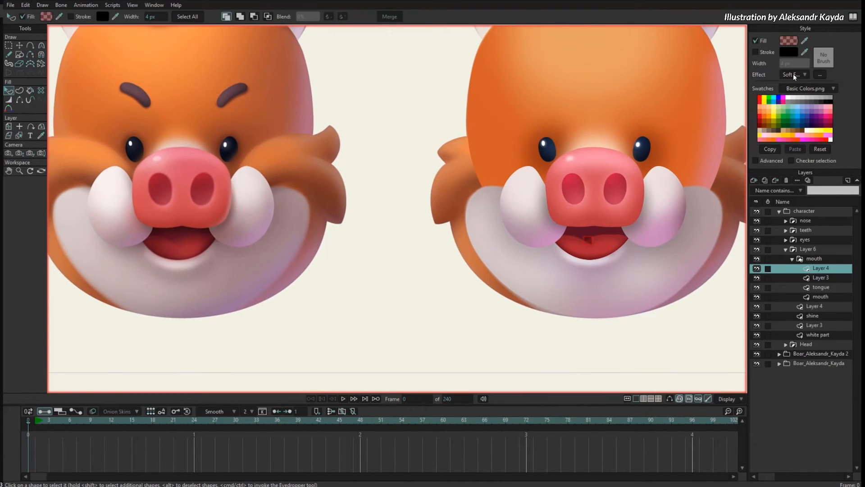
left_click(792, 42)
left_click_drag(362, 393, 359, 431)
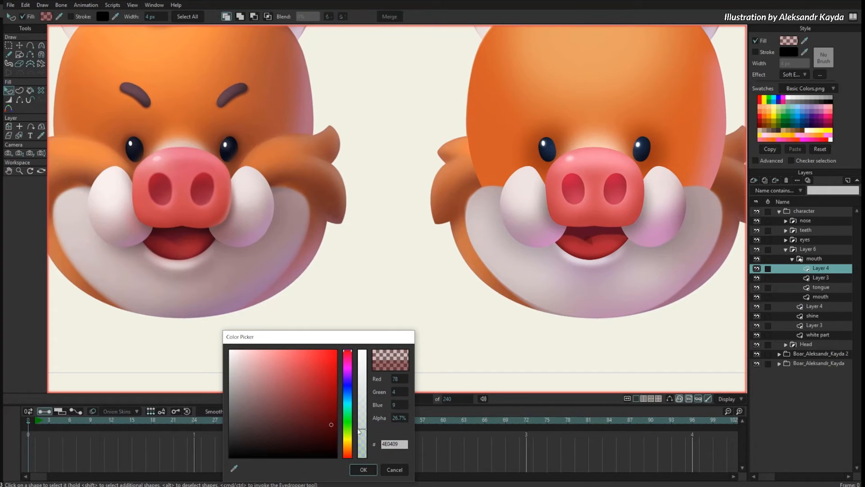
left_click(363, 469)
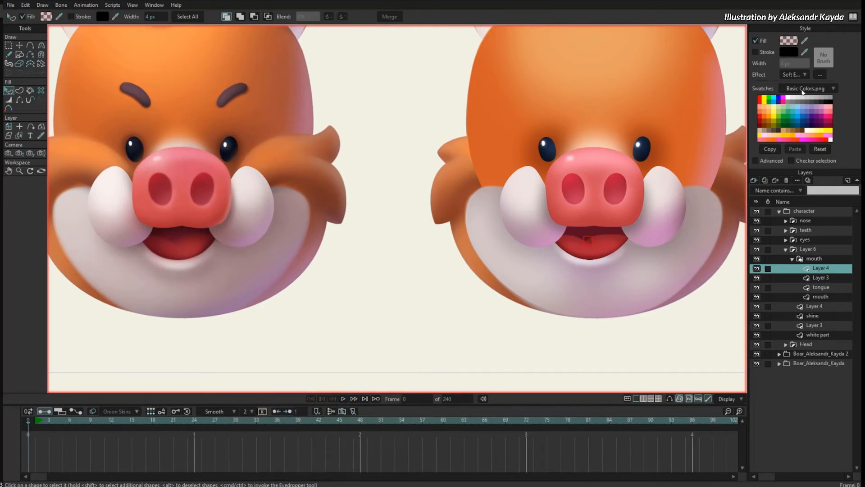
left_click(820, 74)
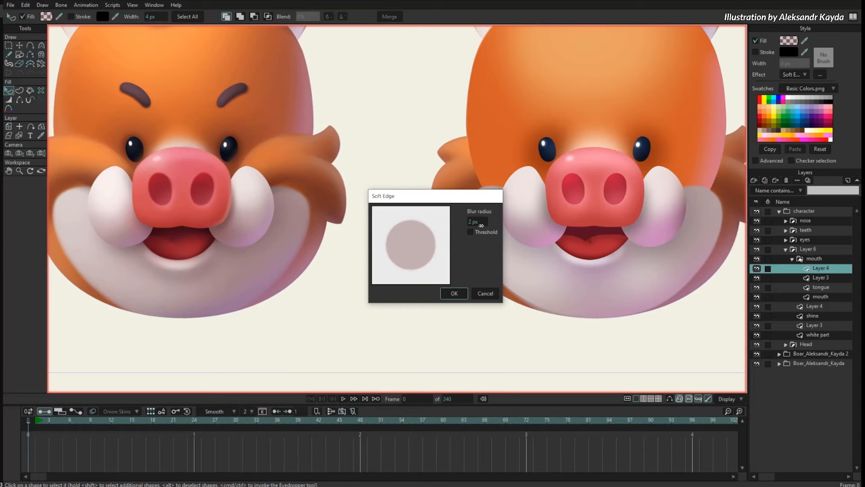
left_click(454, 294)
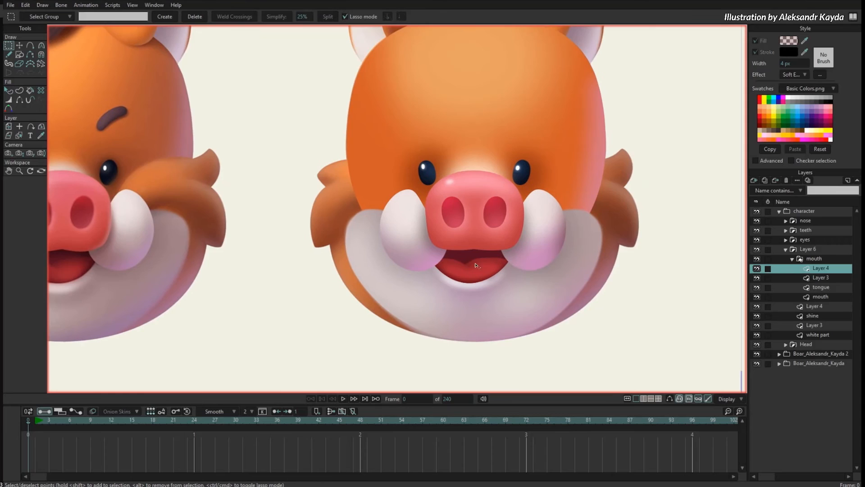
Stretch the crease shadow's lower tip further toward the right side of the tongue.
left_click_drag(476, 264, 701, 224)
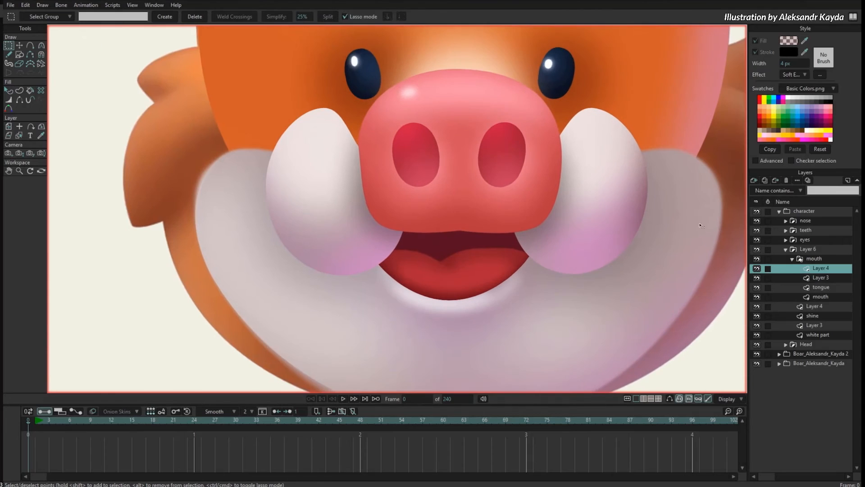
key("t")
key("ctrl+h")
left_click_drag(481, 264, 657, 227)
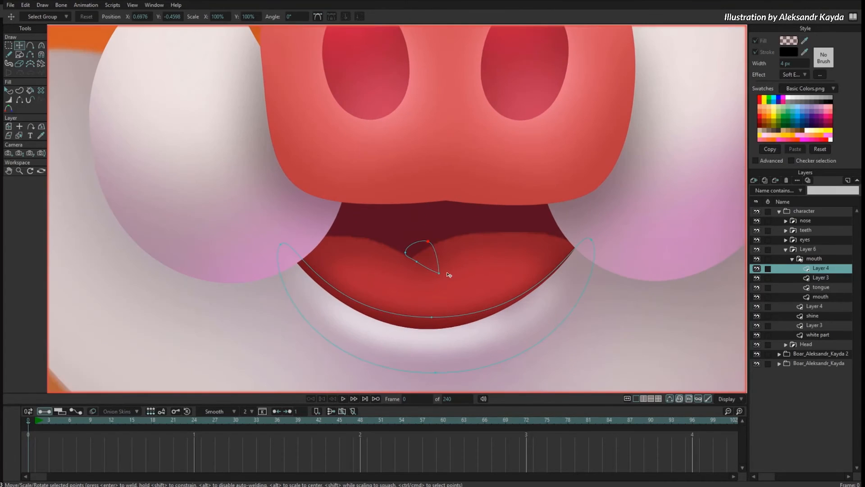
left_click_drag(441, 272, 468, 274)
Duplicate the crease shadow shape and offset the copy slightly up and to the left over the tongue's dip.
key("Tab")
key("ctrl+c")
key("Return")
key("ctrl+v")
key("Return")
left_click(450, 265)
left_click_drag(430, 229, 430, 232)
left_click(440, 267)
Set the duplicated crease shape's fill alpha to 62.7% and its soft-edge blur radius to 1 px.
key("ctrl+h")
key("q")
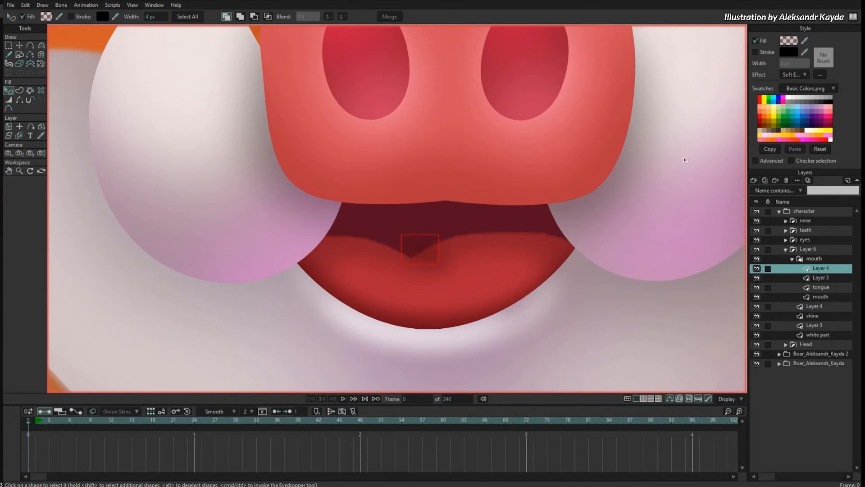
left_click(792, 44)
left_click_drag(360, 419, 362, 390)
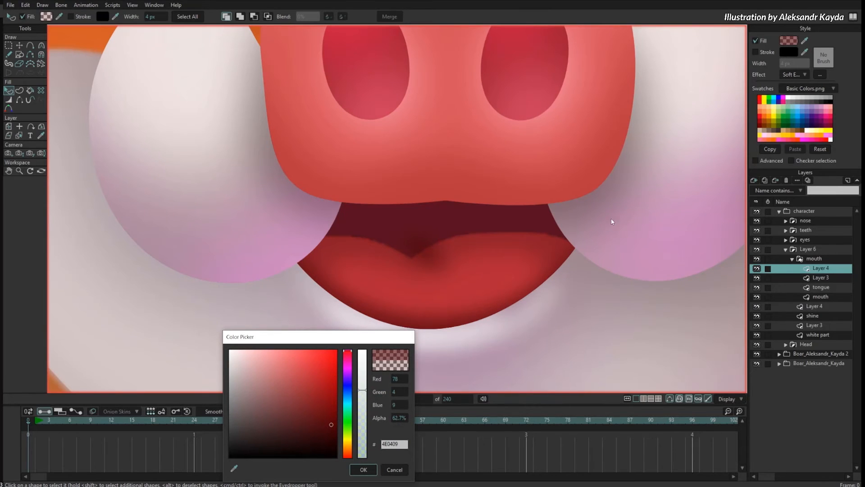
left_click(363, 469)
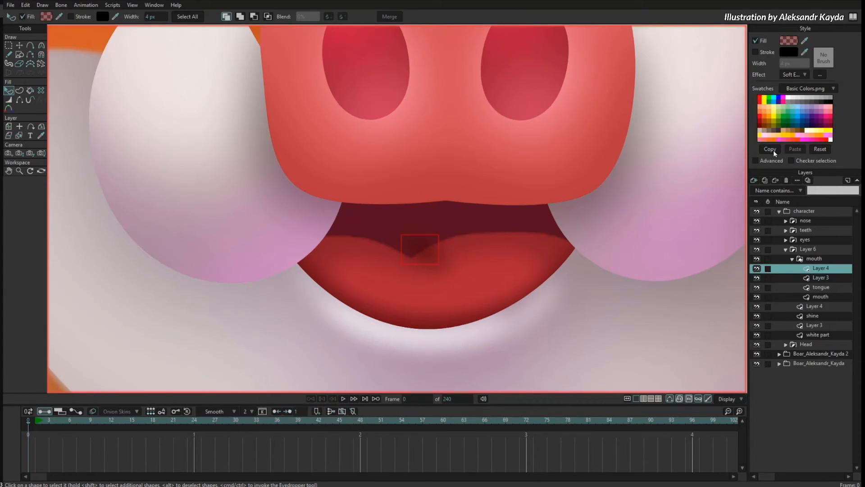
left_click(820, 74)
left_click_drag(477, 194, 634, 201)
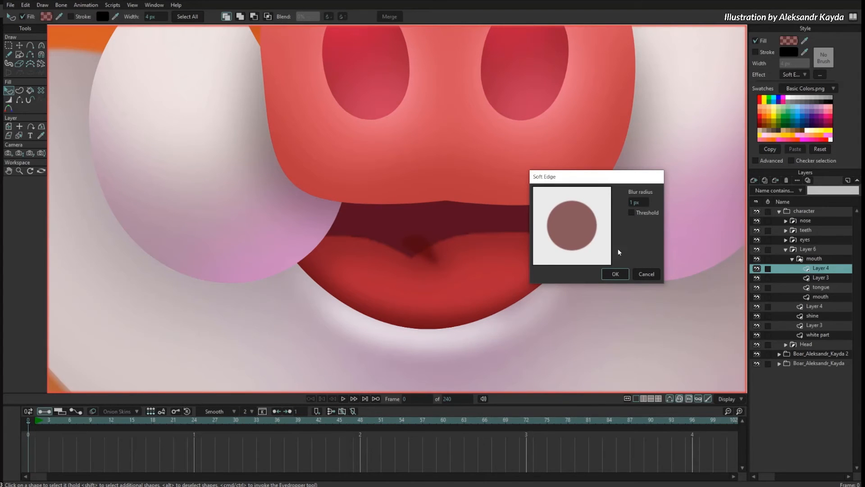
left_click(615, 273)
Move the duplicated crease shape's upper point left so the shape fits the tongue's centre dip.
key("t")
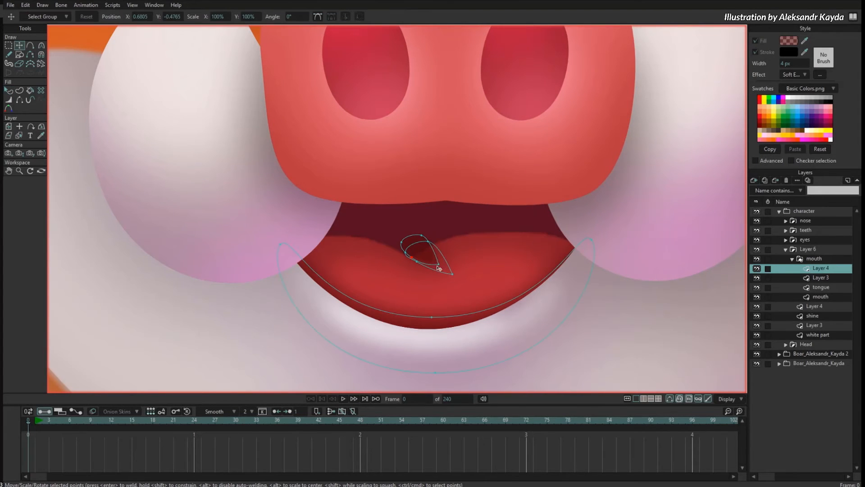
mouse_move(422, 236)
left_mouse_down()
mouse_move(415, 245)
mouse_move(436, 234)
mouse_move(407, 240)
left_mouse_up()
key("ctrl+h")
scroll(408, 241, "down", 10)
left_click_drag(537, 274, 711, 285)
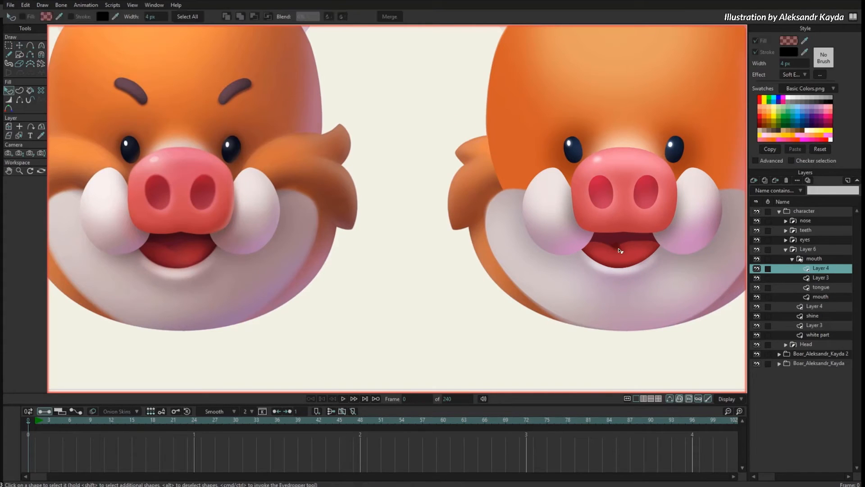
Lower the duplicated crease shape's fill alpha to 31.4%.
key("q")
left_click(789, 40)
left_click_drag(362, 396, 362, 426)
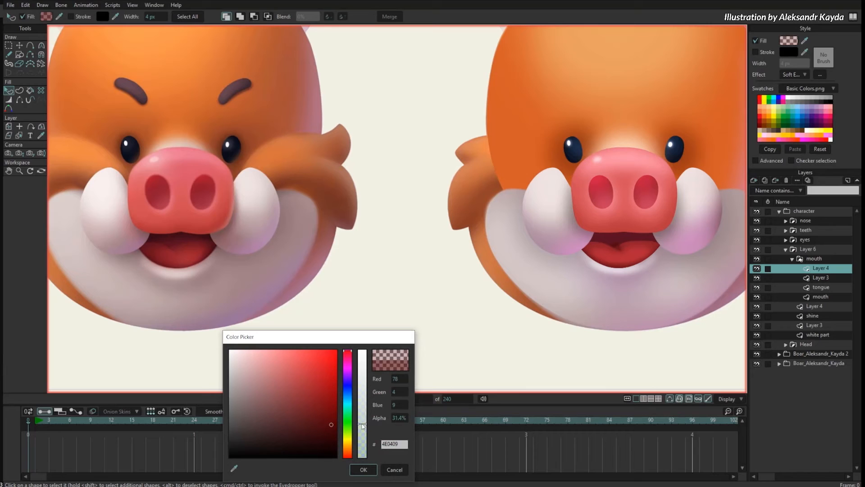
left_click(363, 469)
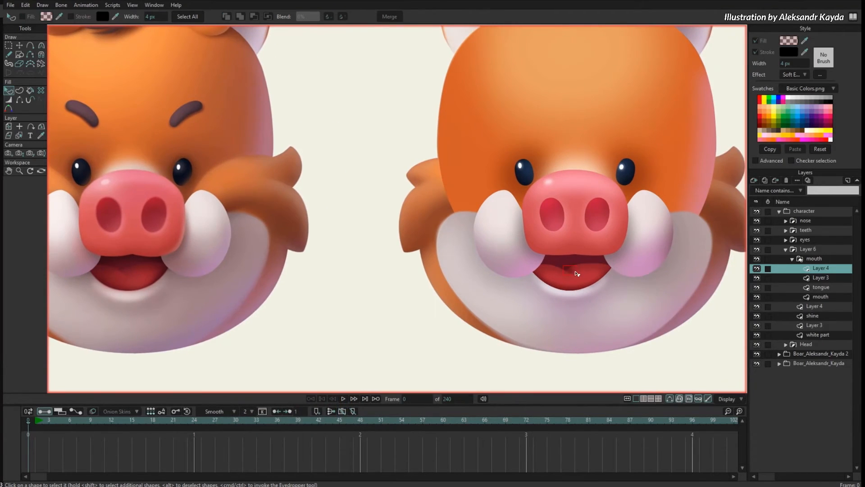
Select the longer crease shadow shape at the tongue's centre and set its fill alpha to 36.9%.
scroll(577, 274, "up", 5)
key("g")
scroll(581, 273, "up", 4)
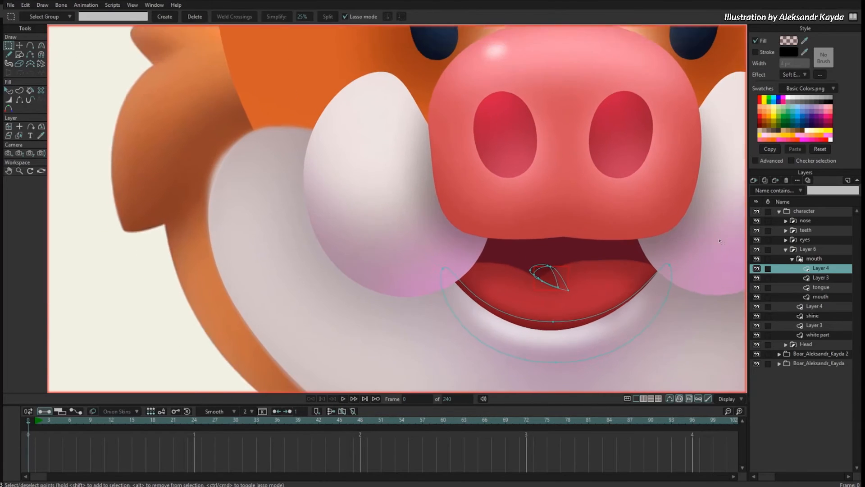
scroll(586, 263, "up", 1)
left_click(553, 267)
left_click_drag(557, 260, 569, 287)
key("q")
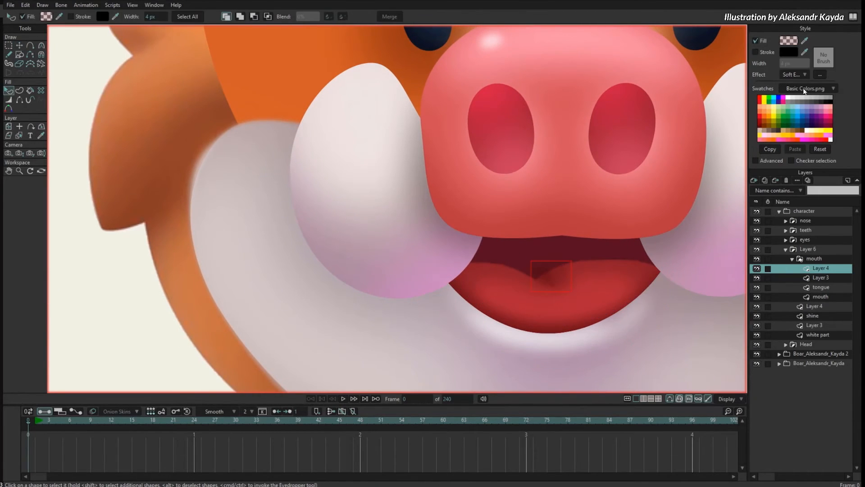
left_click(790, 41)
left_click_drag(360, 413, 360, 421)
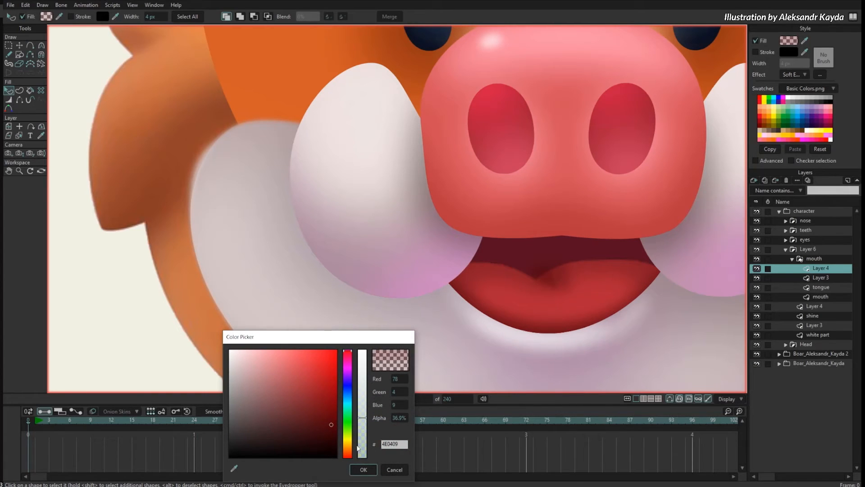
left_click(360, 475)
Compare the tongue's crease shading with the reference boar's mouth.
key("t")
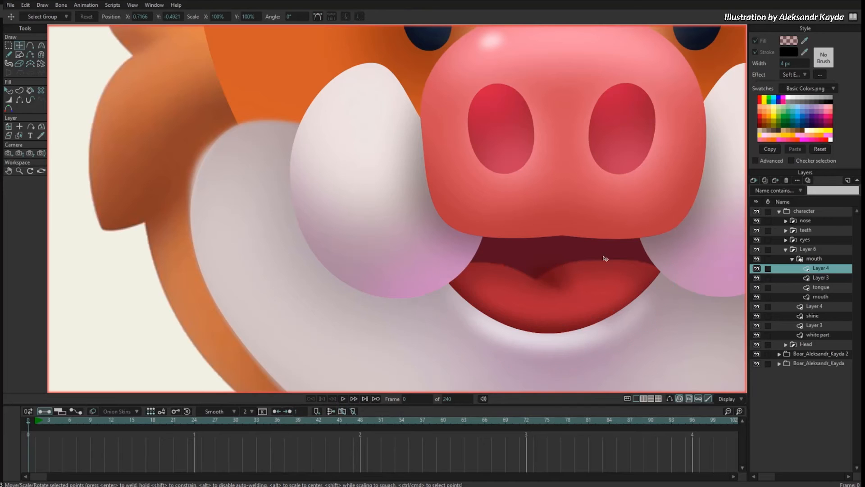
scroll(613, 236, "down", 6)
scroll(460, 296, "down", 1)
scroll(630, 228, "down", 1)
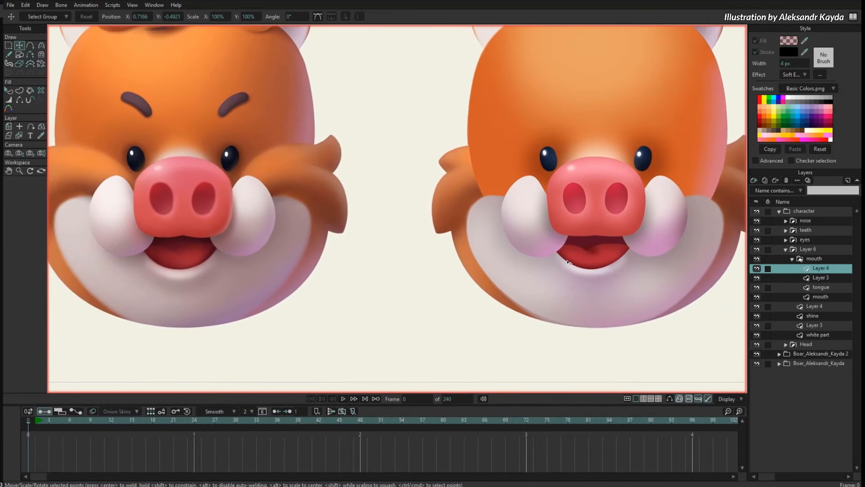
left_click_drag(625, 211, 641, 272)
key("g")
scroll(562, 287, "up", 1)
key("q")
left_click(563, 288)
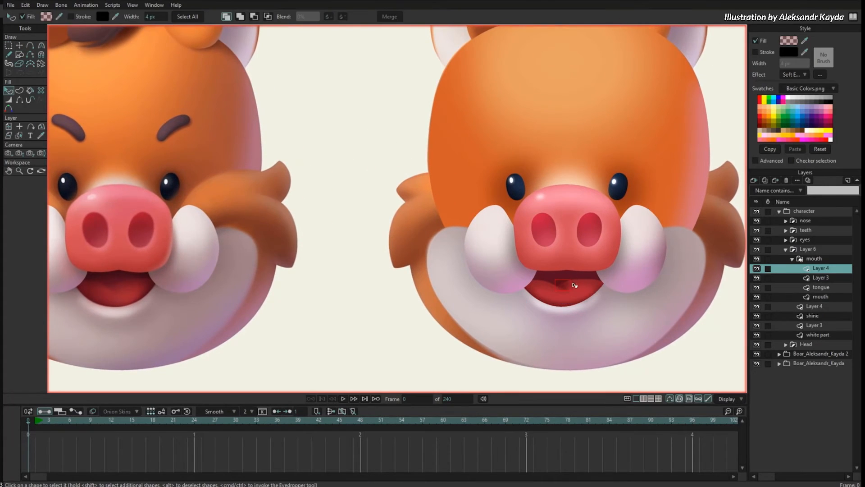
scroll(602, 276, "up", 2)
Draw an ellipse in the crease shadow's style over the back right part of the tongue, beneath the snout.
key("s")
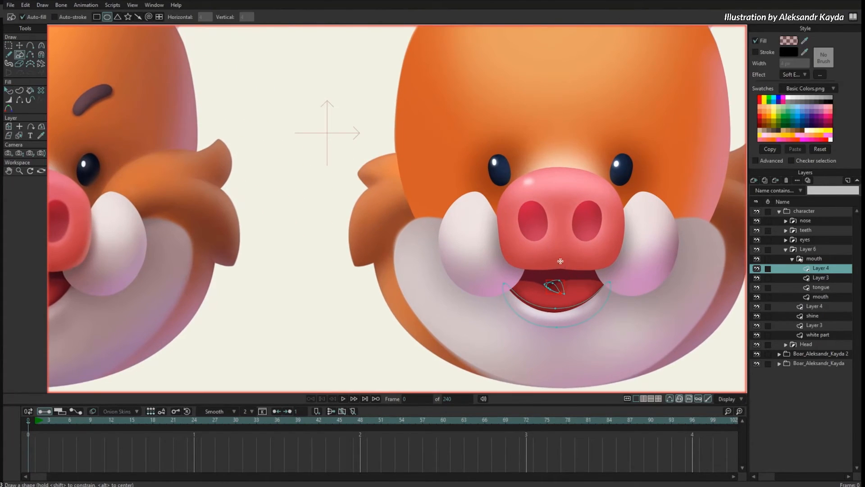
left_click_drag(560, 262, 607, 289)
key("t")
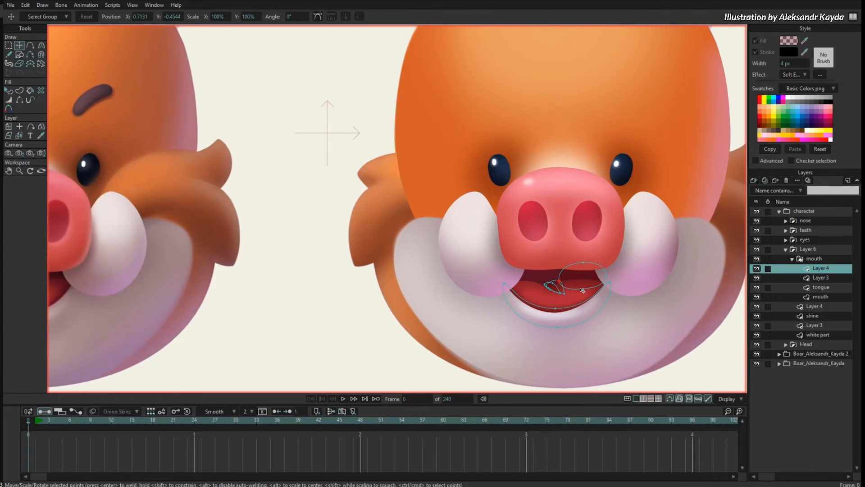
left_click(640, 272)
scroll(592, 298, "down", 2)
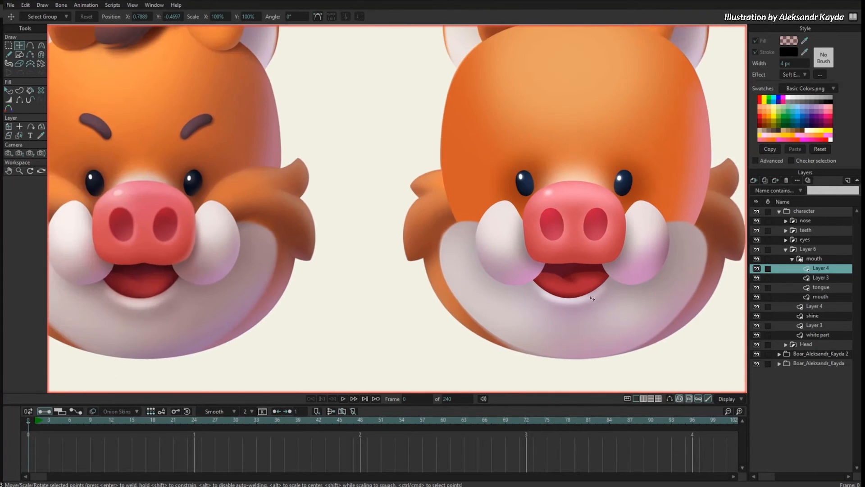
Duplicate the ellipse and place the two copies over the left and right sides of the mouth opening.
left_click_drag(595, 279, 544, 280)
key("ctrl+h")
left_click(616, 276)
key("ctrl+c")
key("ctrl+v")
key("Return")
key("ctrl+h")
Set the soft-edge blur radius of the two mouth ellipses to 8 px.
key("q")
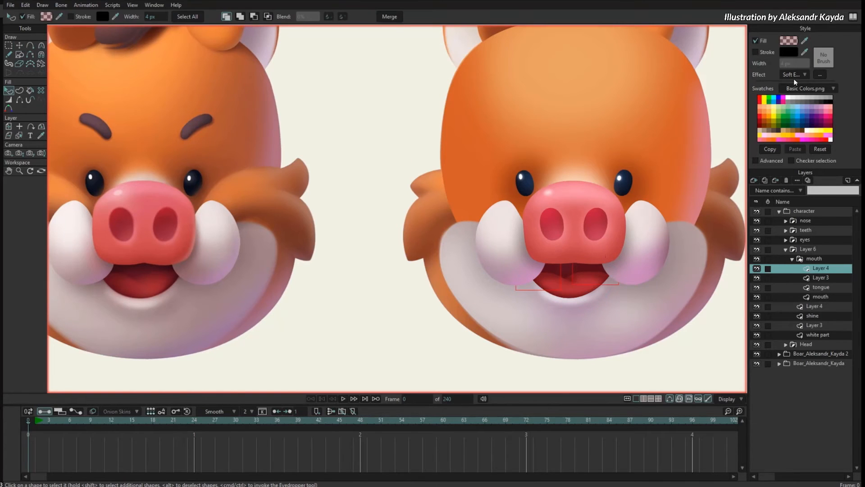
left_click(820, 74)
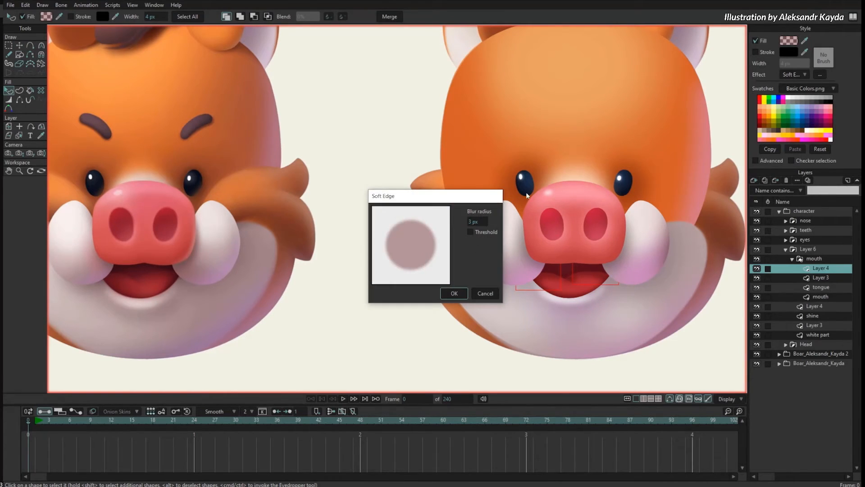
left_click_drag(486, 225, 505, 205)
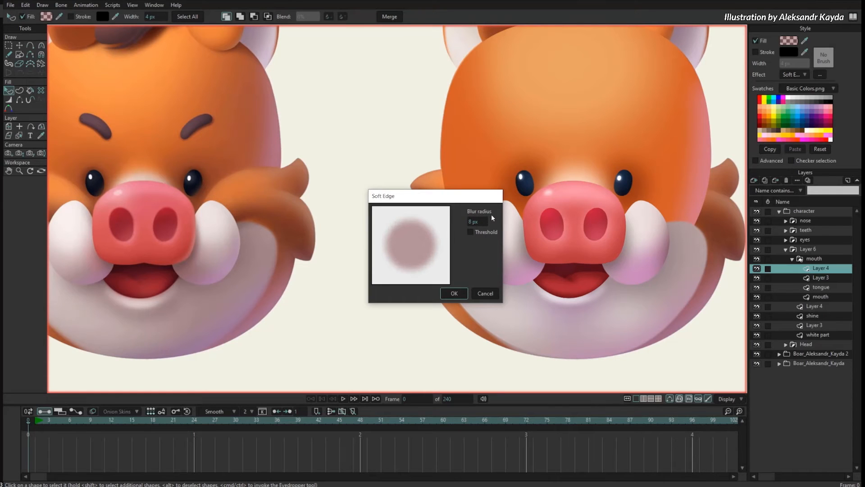
Apply the Soft Edge effect with an 8 px blur radius to the shape on Layer 4 in the mouth group.
left_click(455, 293)
key("g")
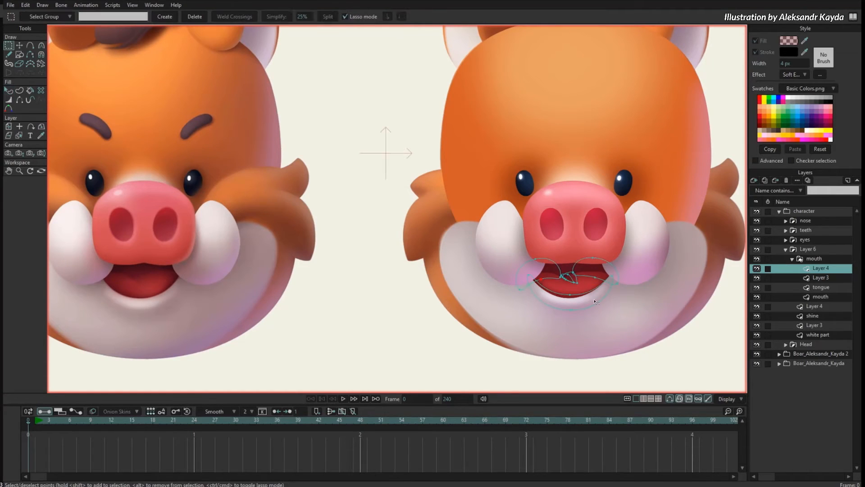
key("t")
scroll(563, 276, "up", 2)
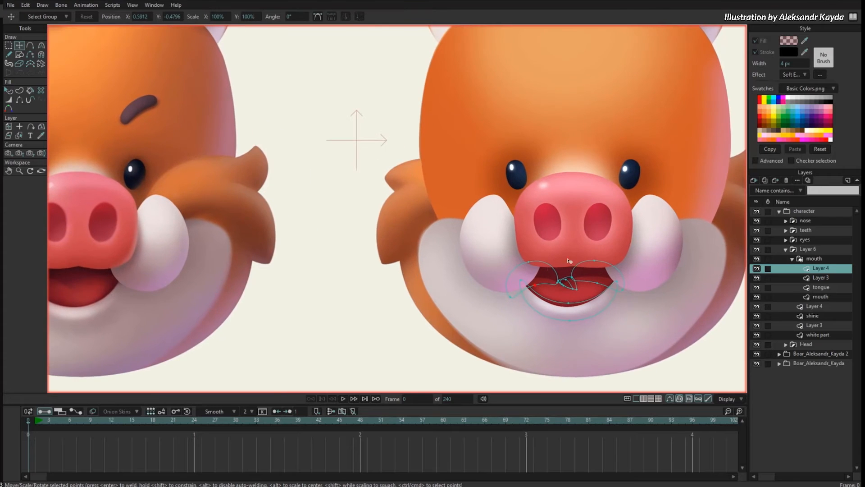
Add a vector layer above the mouth base layer and draw a small ellipse inside the mouth opening.
left_click(806, 297)
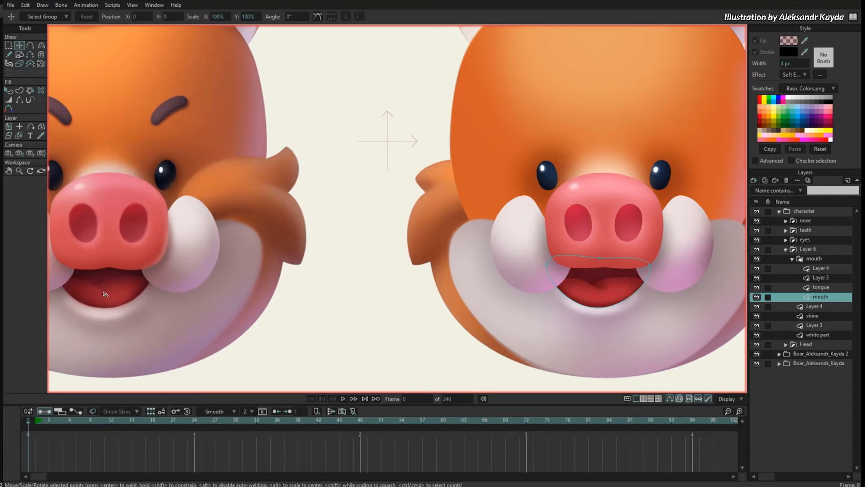
left_click(765, 180)
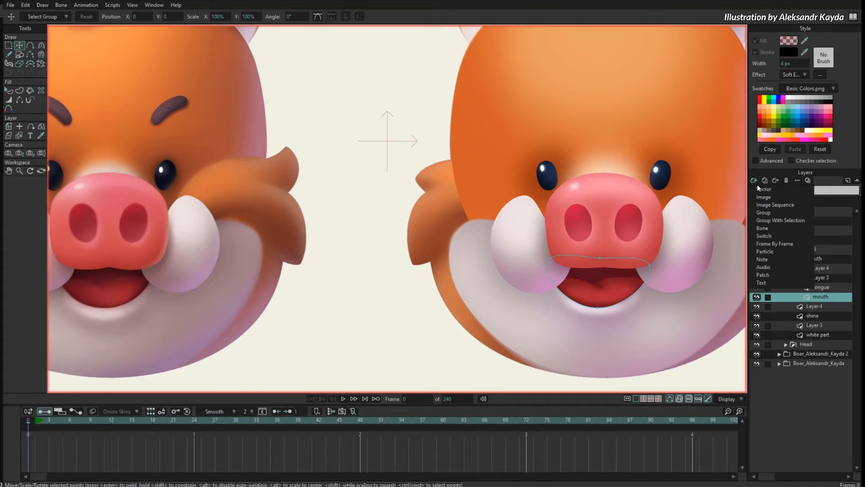
left_click(759, 212)
key("r")
mouse_move(577, 271)
left_mouse_down()
mouse_move(635, 313)
mouse_move(603, 283)
left_mouse_up()
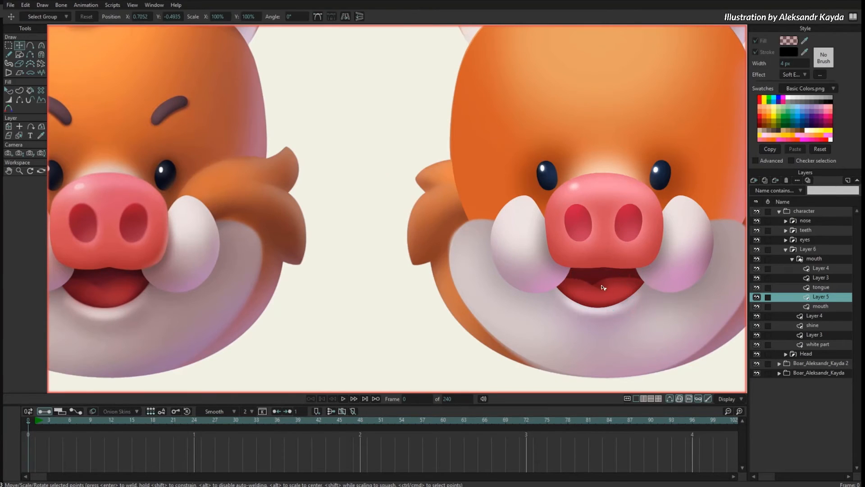
Change the new mouth ellipse's fill to a semi-transparent dark red.
key("q")
left_click(792, 42)
left_click_drag(362, 408, 362, 382)
left_click_drag(233, 469, 105, 274)
left_click_drag(362, 383, 362, 352)
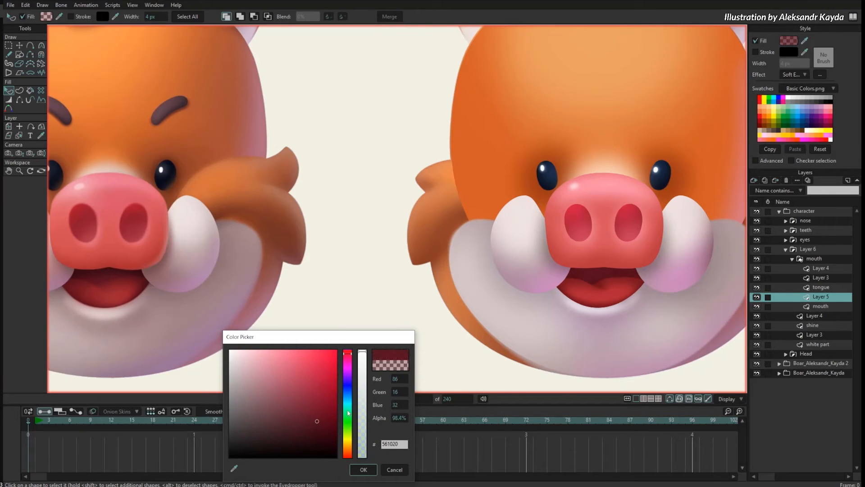
mouse_move(315, 416)
left_mouse_down()
mouse_move(316, 395)
mouse_move(310, 402)
left_mouse_up()
mouse_move(355, 387)
left_mouse_down()
mouse_move(362, 399)
mouse_move(362, 379)
mouse_move(362, 401)
mouse_move(362, 384)
left_mouse_up()
left_click(363, 468)
key("Return")
Adjust the points of the dark red shade so it sits on the tongue inside the mouth.
left_click_drag(579, 294, 592, 280)
left_click_drag(628, 290, 610, 275)
left_click(656, 272)
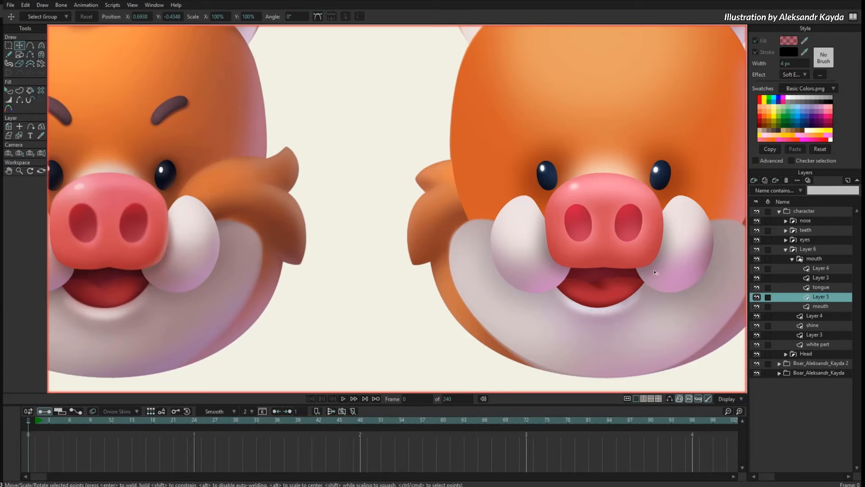
Hide the reference illustration behind the vector head and compare the vector face with the original boar.
scroll(618, 275, "down", 3)
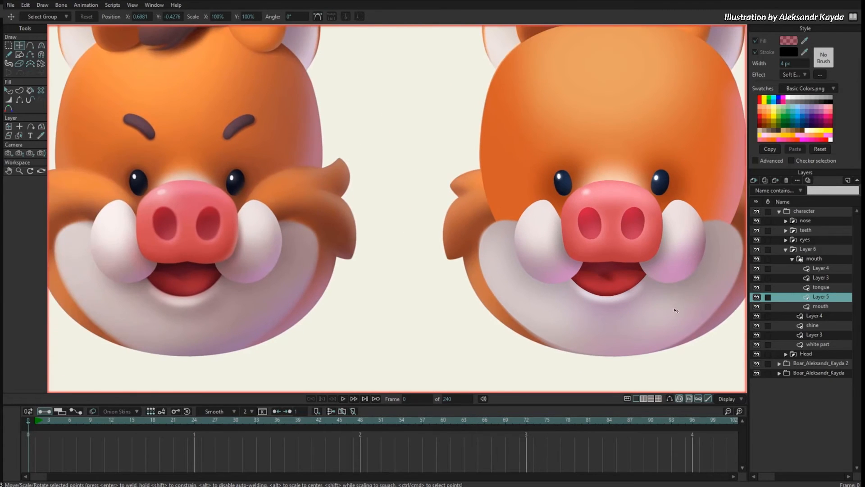
scroll(667, 284, "down", 1)
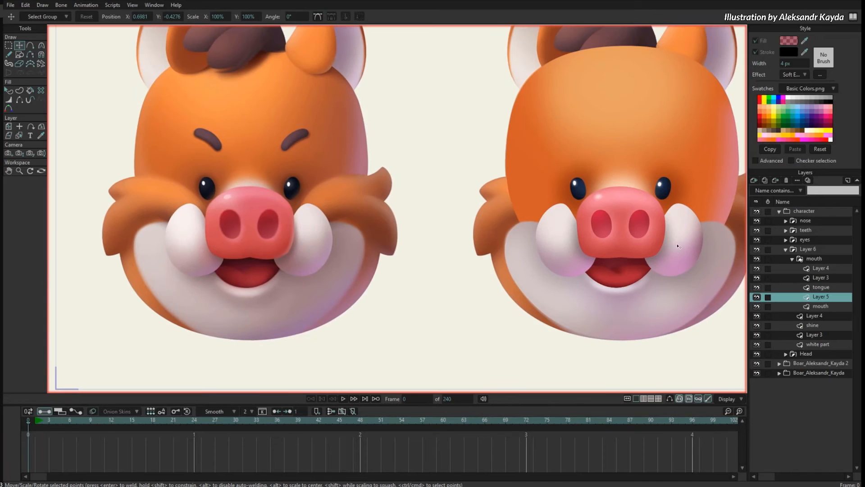
scroll(580, 284, "down", 2)
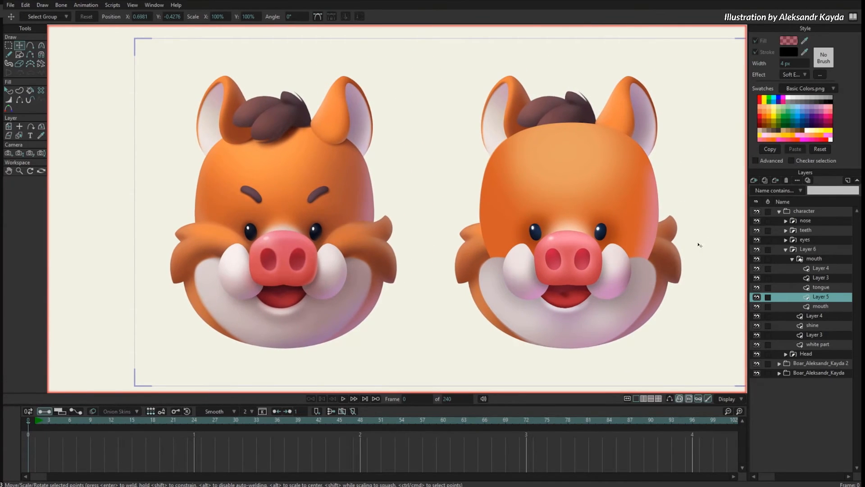
left_click_drag(683, 187, 647, 172)
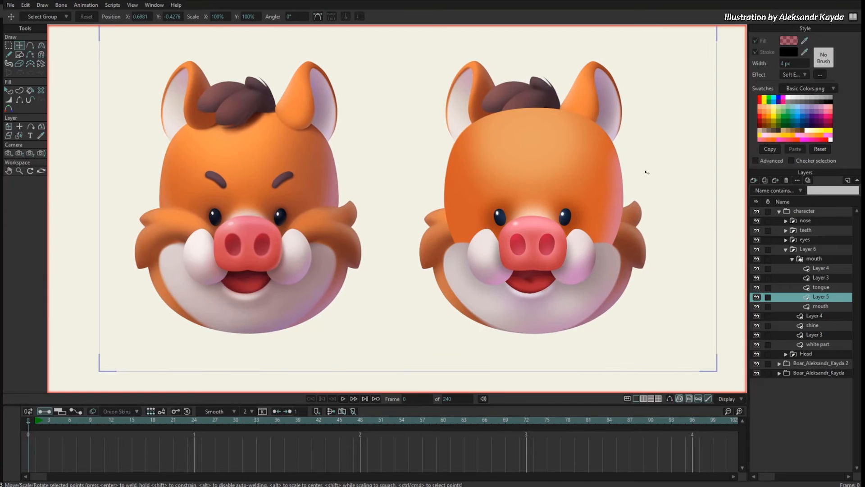
left_click(757, 373)
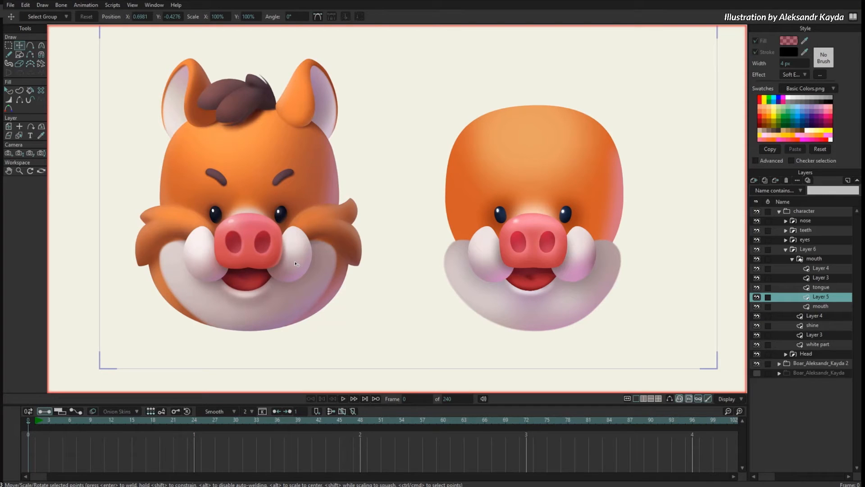
Collapse the mouth group and its parent Layer 6, and rename that parent group "white part".
left_click(790, 260)
left_click(791, 260)
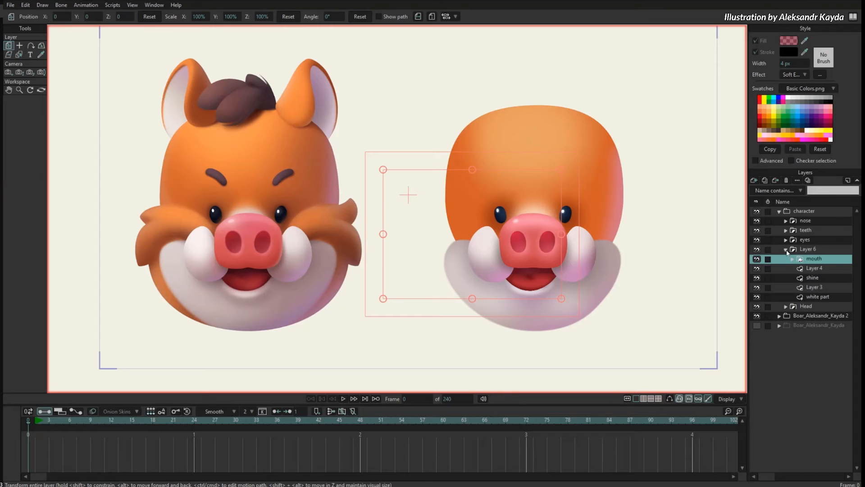
left_click(786, 250)
left_click(757, 249)
left_click(756, 250)
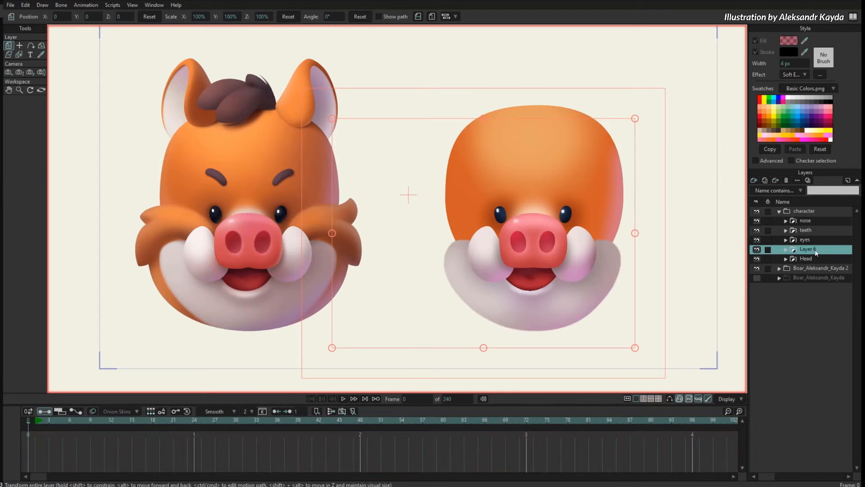
double_click(817, 252)
type("white part")
key("Return")
Create a vector layer and place it directly below the white part group.
left_click(753, 181)
left_click(822, 253)
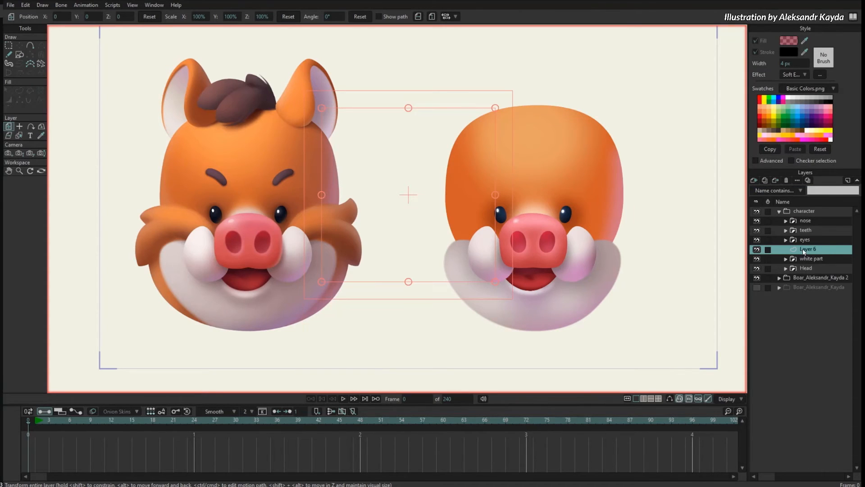
left_click_drag(820, 267, 819, 265)
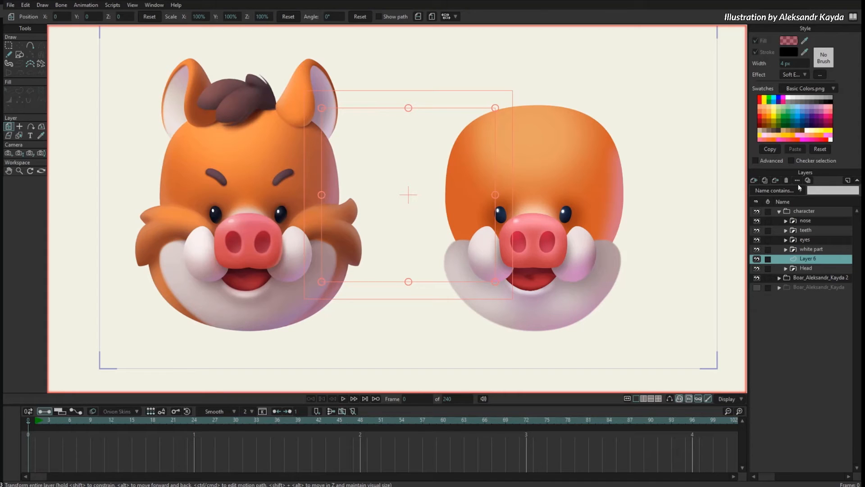
Show the reference behind the vector head again and draw a wide ellipse across the lower face.
left_click(756, 288)
scroll(631, 274, "up", 2)
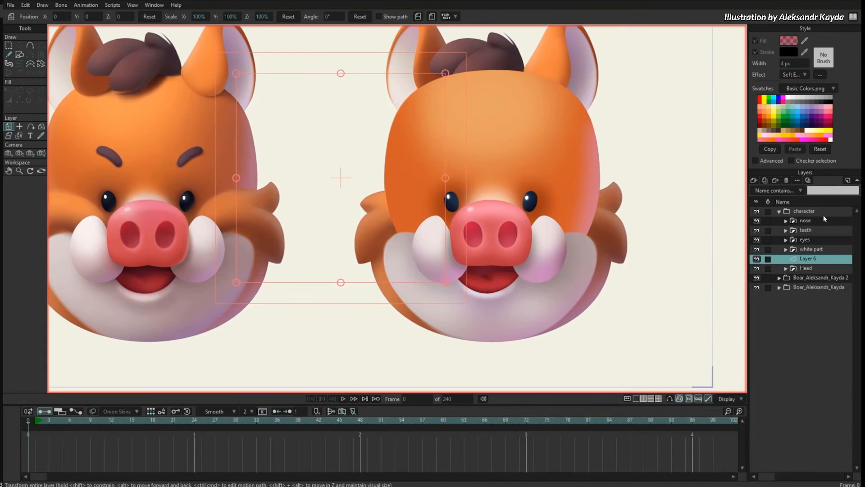
key("r")
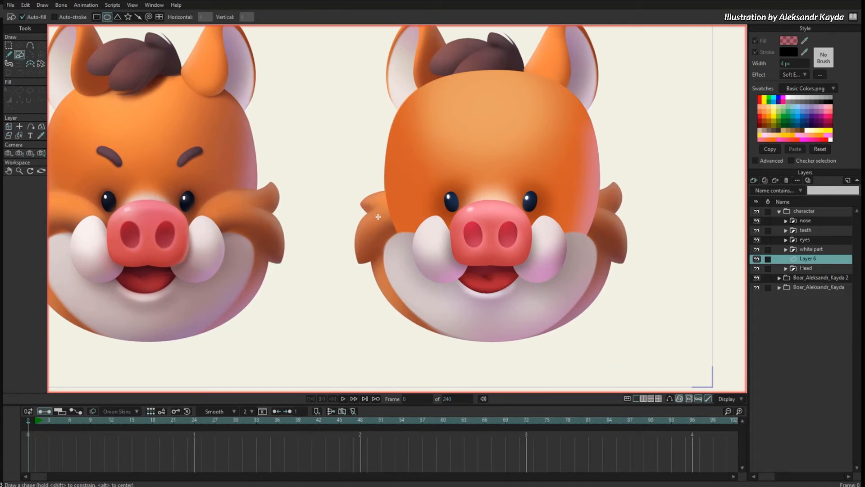
left_click_drag(375, 215, 609, 329)
Reset the ellipse to a plain style and fill it with orange sampled from the original boar's lower jaw edge.
key("q")
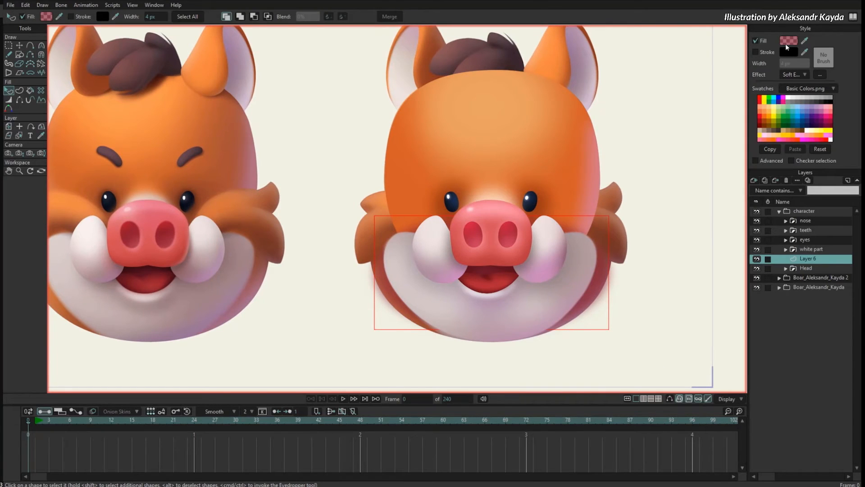
left_click(814, 132)
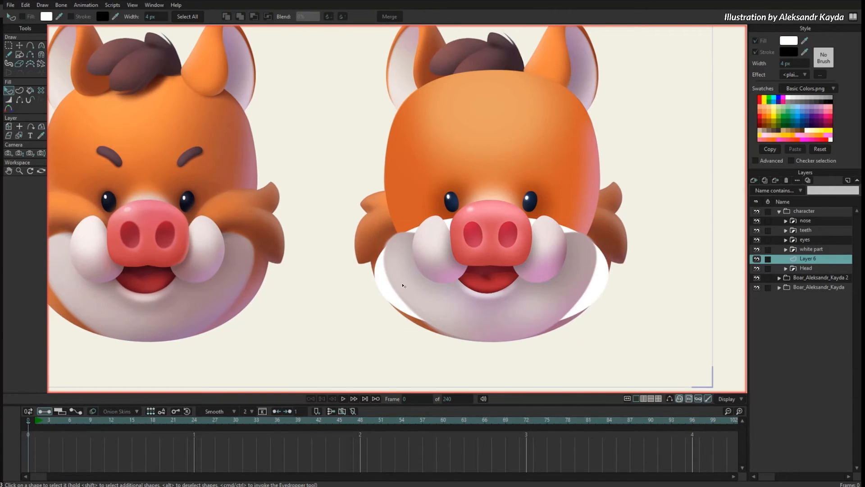
left_click_drag(550, 195, 632, 161)
left_click(805, 41)
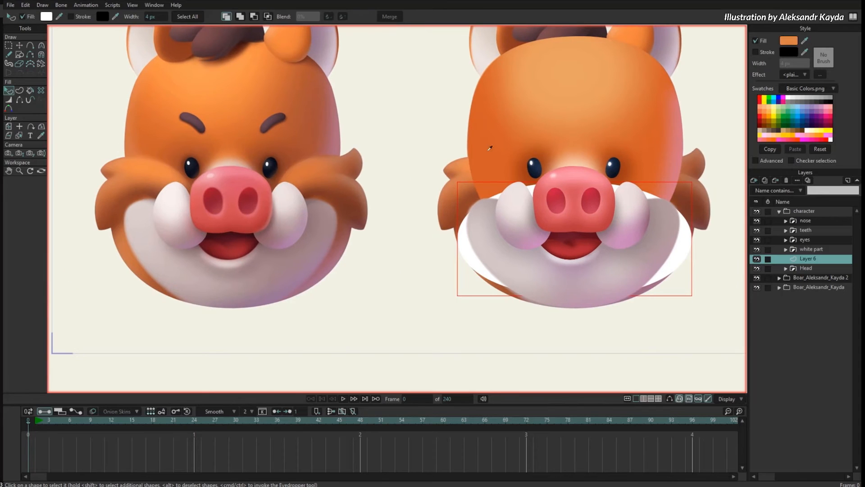
left_click(134, 256, "ctrl")
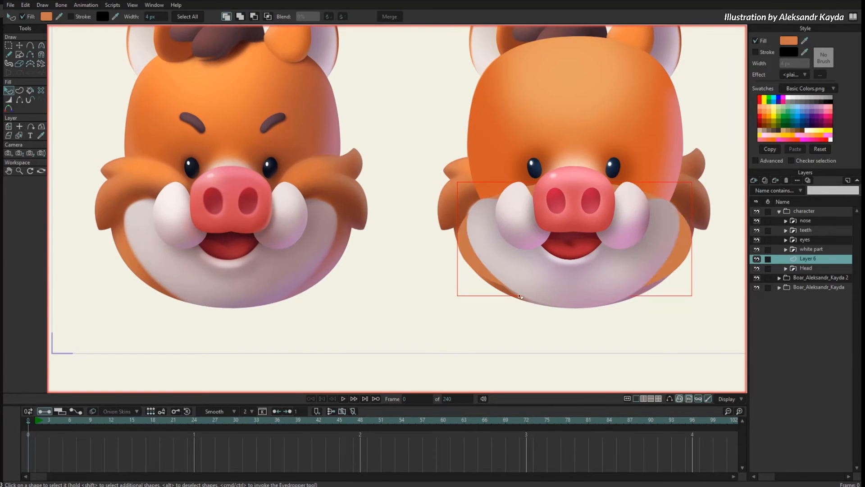
Move the orange ellipse's side and bottom points to fit the outline of the boar's lower head.
key("t")
left_click_drag(458, 238, 454, 211)
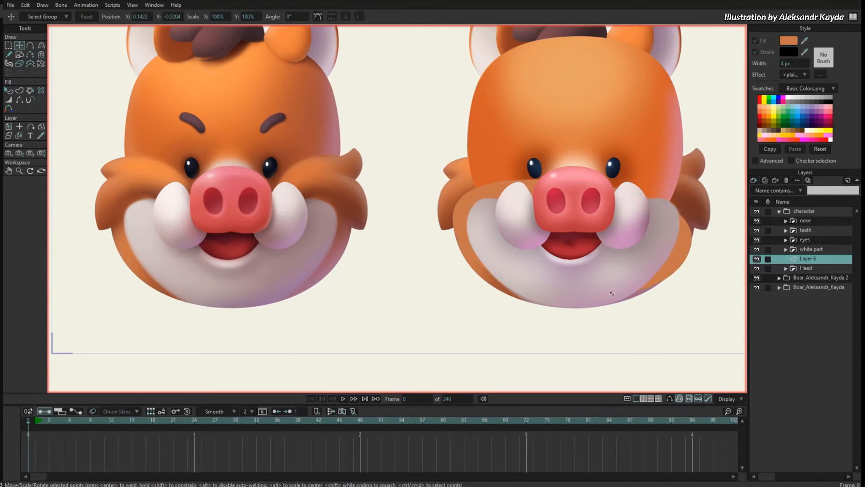
key("ctrl+h")
left_click_drag(575, 296, 569, 310)
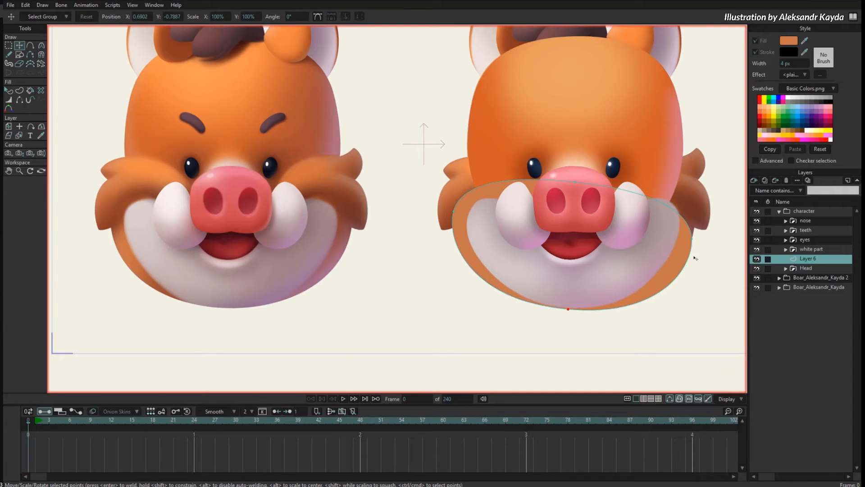
left_click_drag(694, 258, 697, 230)
left_click_drag(453, 211, 454, 206)
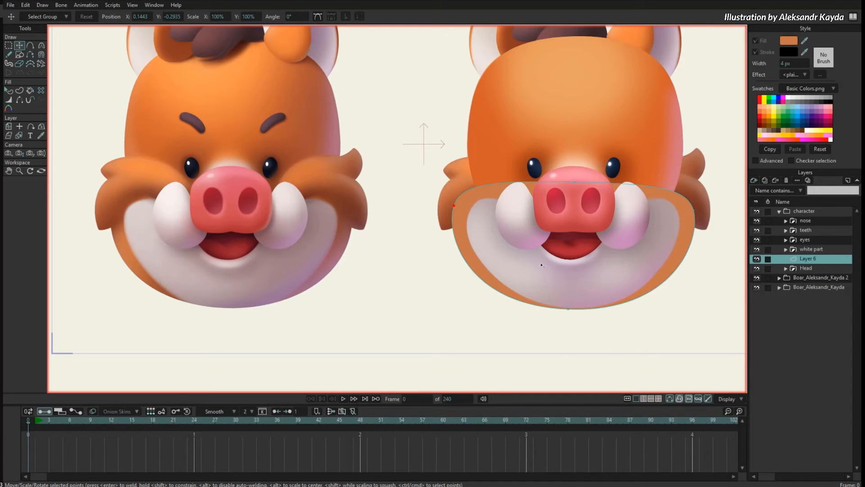
Temporarily hide the character group and adjust the orange shape's bottom point curvature to about 0.66 to match the reference chin.
left_click(757, 212)
left_click(572, 318)
key("c")
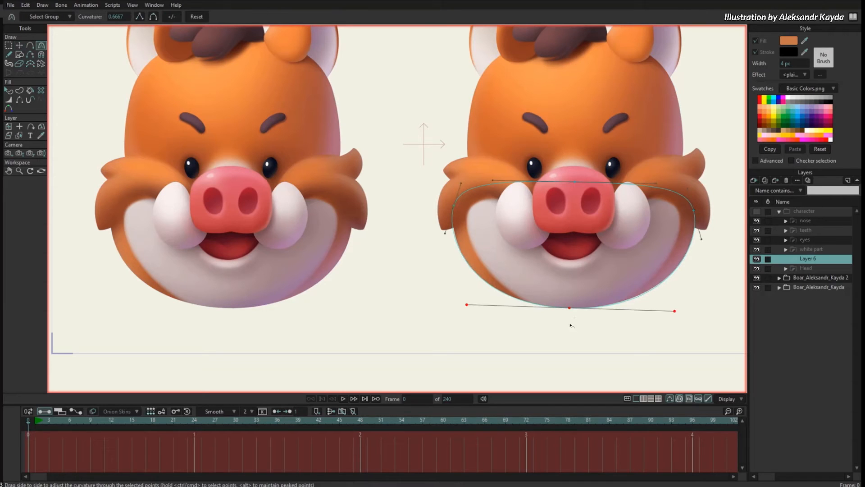
left_click(757, 211)
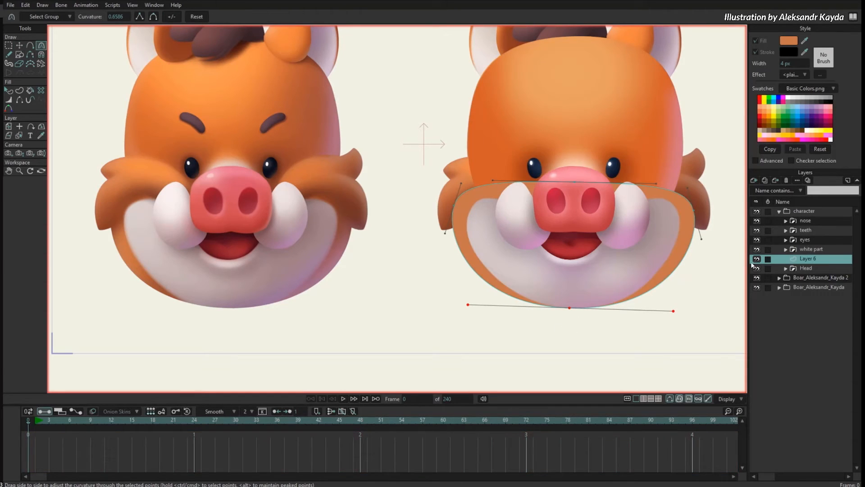
Hide the reference behind the vector head and inspect the orange lower face against the original boar.
left_click(756, 288)
scroll(568, 290, "down", 3)
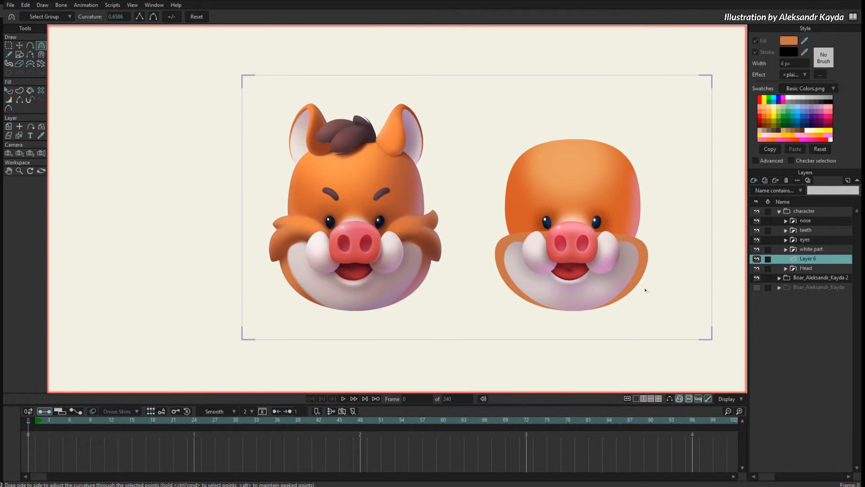
scroll(645, 291, "up", 1)
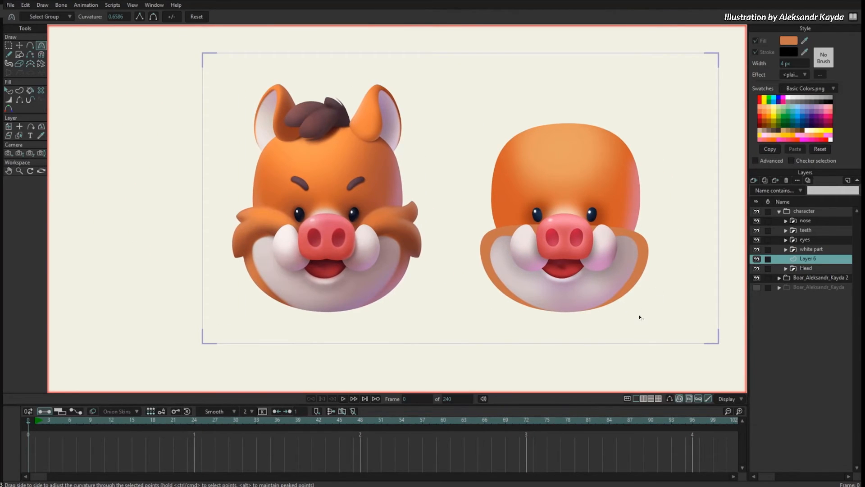
scroll(640, 318, "up", 1)
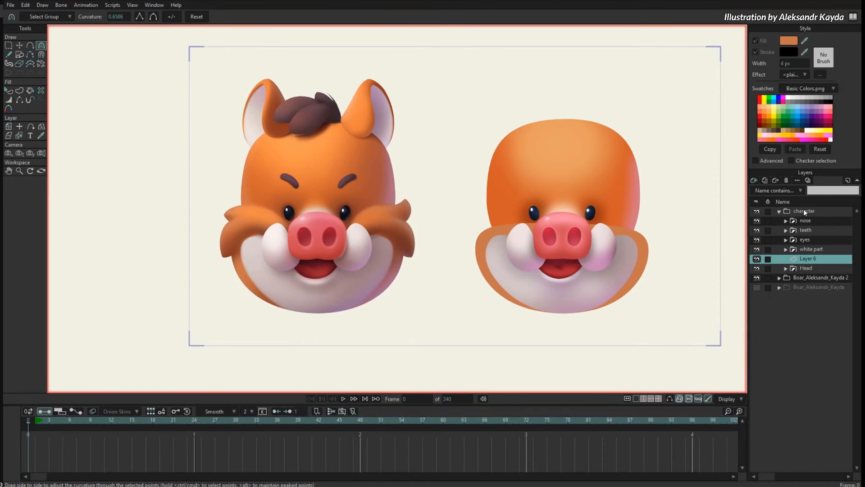
Put the orange shape's Layer 6 into a new group named "orange bottom".
left_click(754, 181)
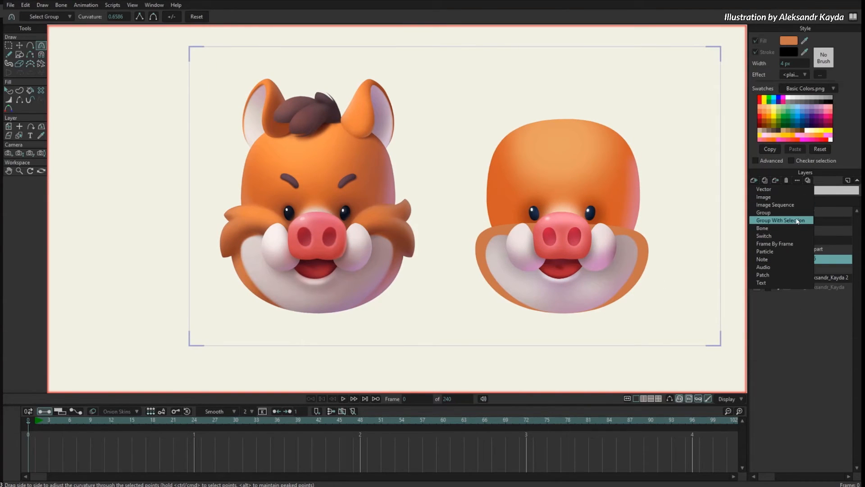
left_click(798, 221)
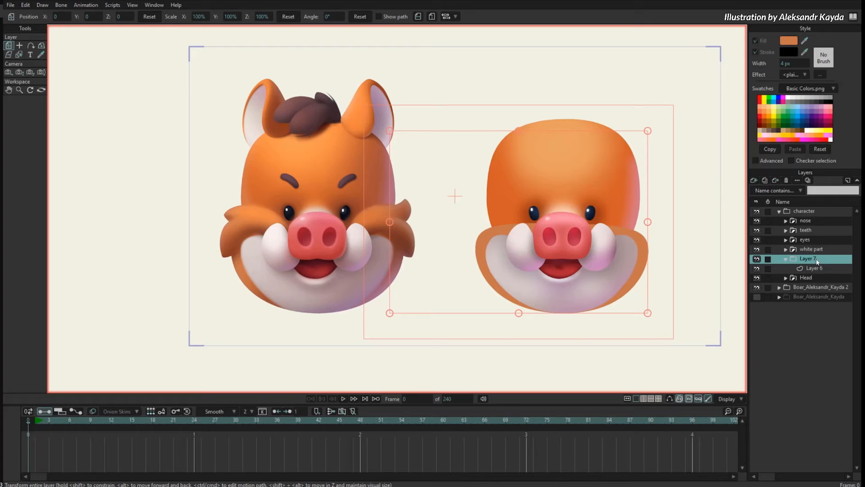
double_click(818, 260)
type("orange bottom")
Add a vector layer above Layer 6 in the orange bottom group and draw an ellipse beside the jaw's lower right edge.
left_click(796, 270)
scroll(685, 288, "up", 2)
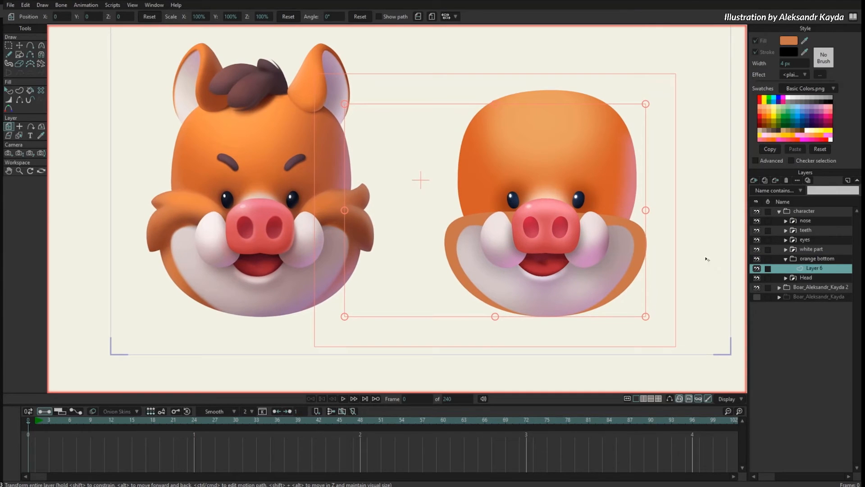
left_click(754, 180)
left_click(759, 188)
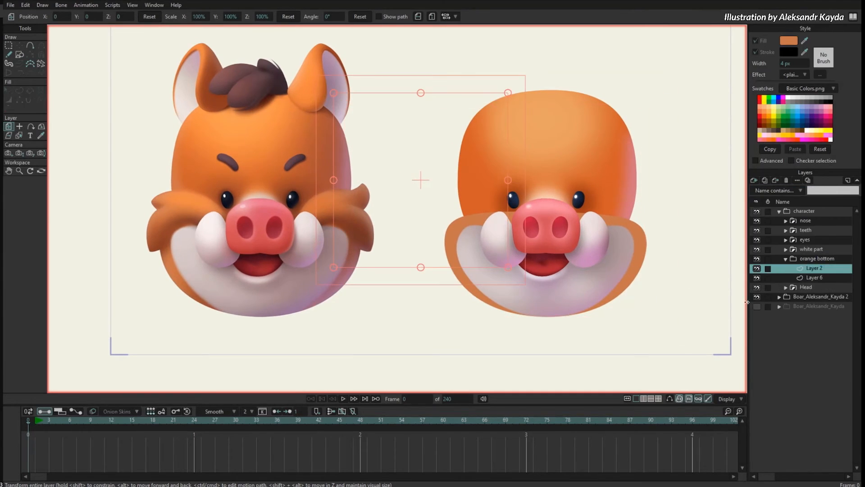
key("s")
left_click_drag(606, 262, 663, 332)
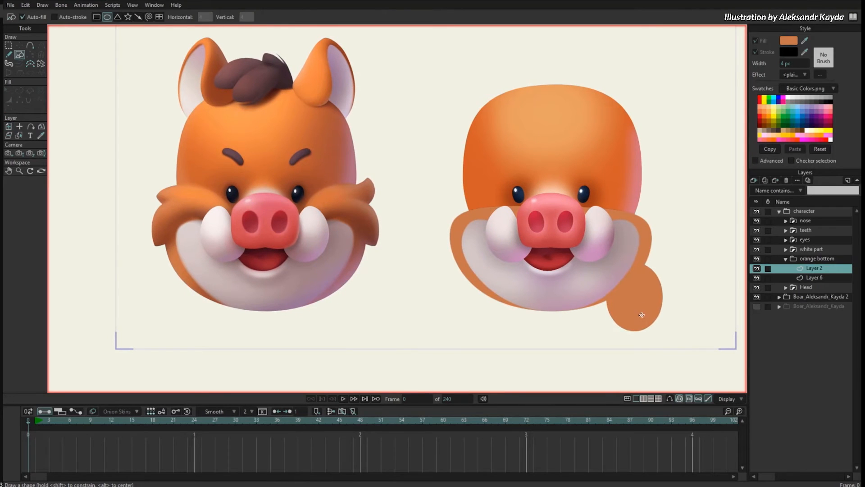
Apply a Soft Edge effect with a 31 px blur radius to the orange ellipse on Layer 2.
key("q")
left_click(796, 76)
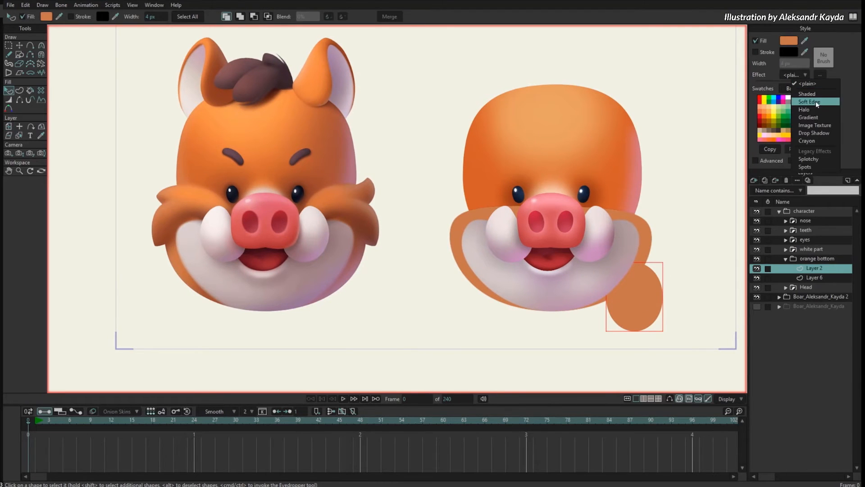
left_click(810, 102)
left_click_drag(477, 222, 516, 222)
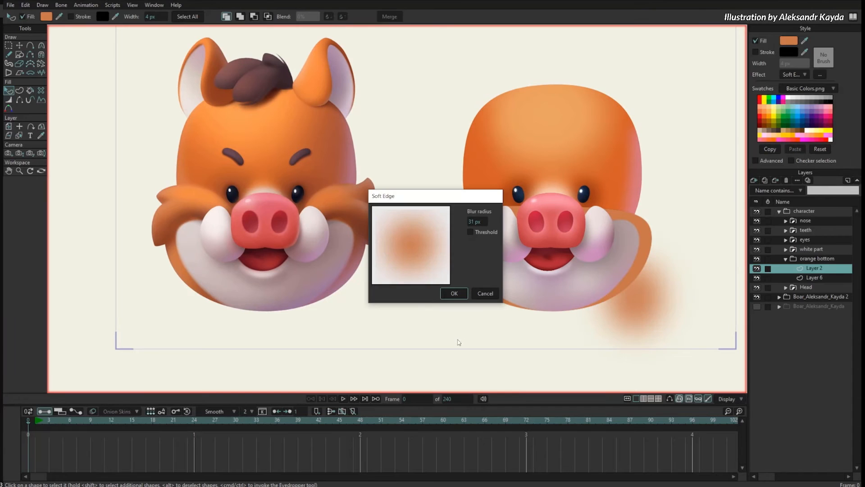
left_click(453, 296)
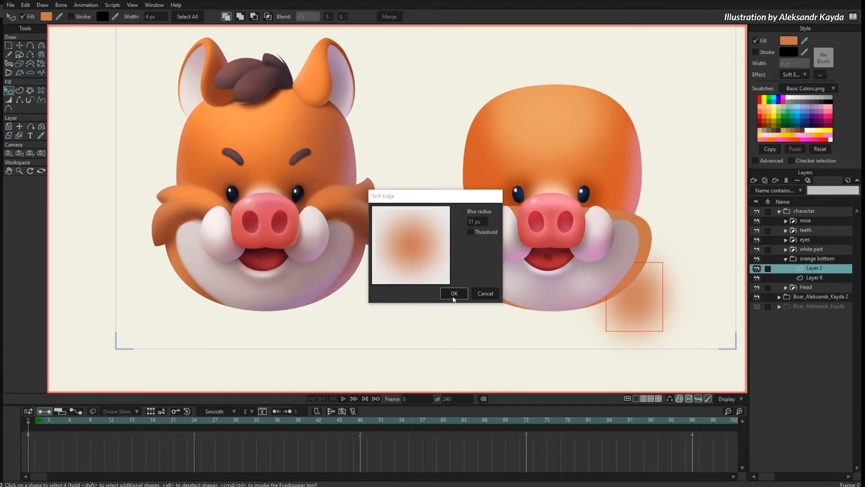
Recolor the soft ellipse on Layer 2 with the purple fill 9E26A5.
left_click(790, 41)
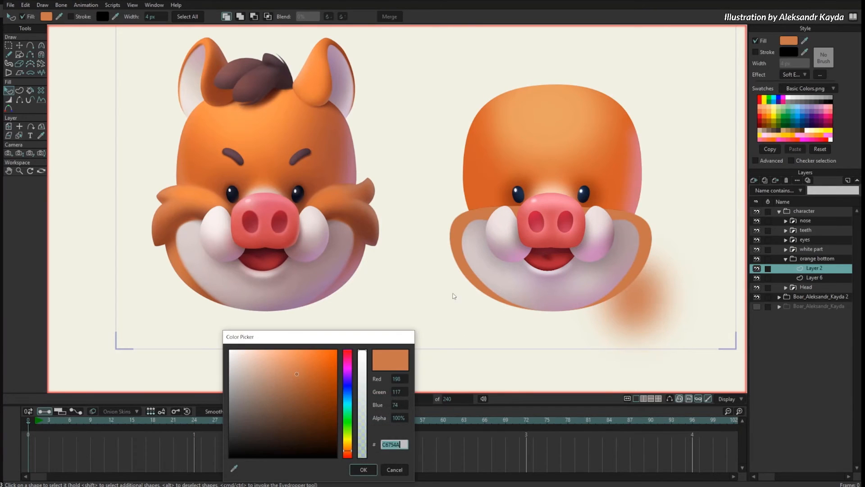
left_click(348, 368)
left_click_drag(319, 384, 311, 387)
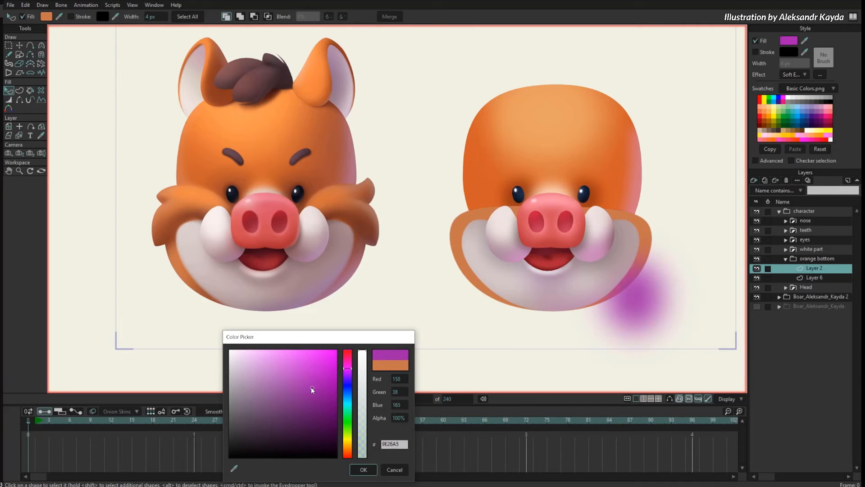
left_click(363, 469)
Stretch the purple ellipse diagonally along the jaw's lower right edge and set its soft-edge blur radius to 20 px.
key("t")
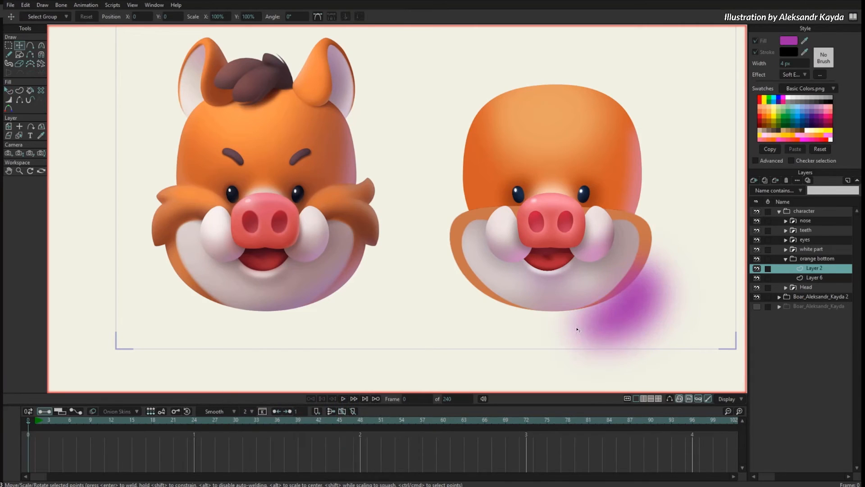
left_click_drag(577, 329, 578, 324)
left_click_drag(630, 292, 650, 262)
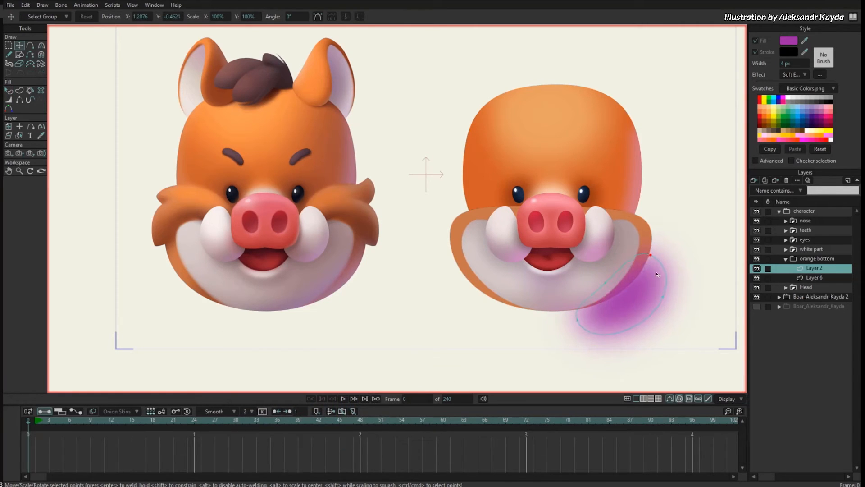
key("q")
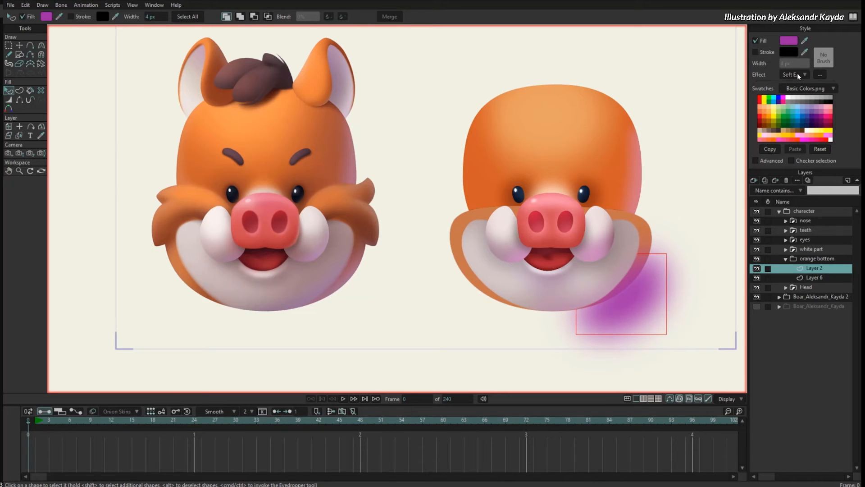
left_click(815, 75)
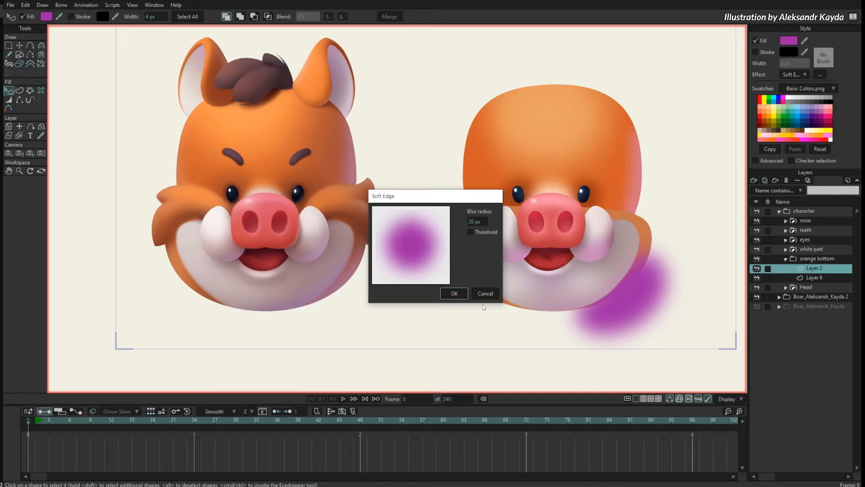
left_click(454, 292)
Change Layer 2's blend mode so the purple ellipse tints the jaw's lower right edge magenta.
right_click(809, 269)
mouse_move(818, 281)
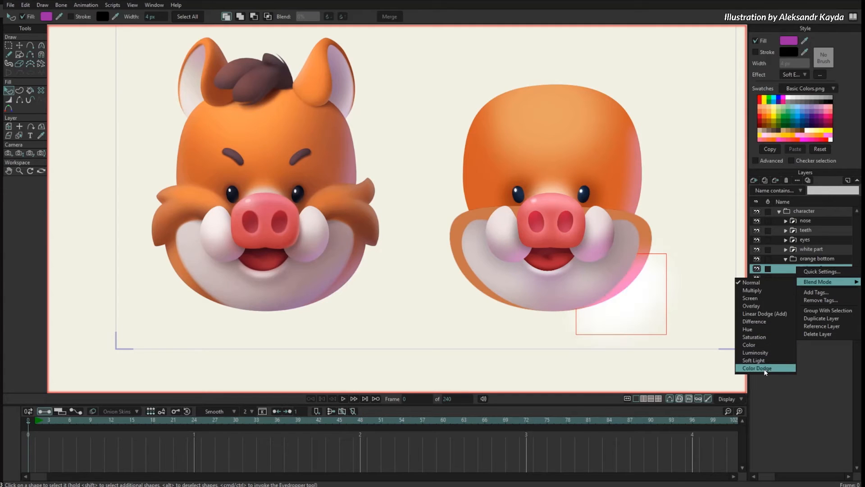
left_click(764, 320)
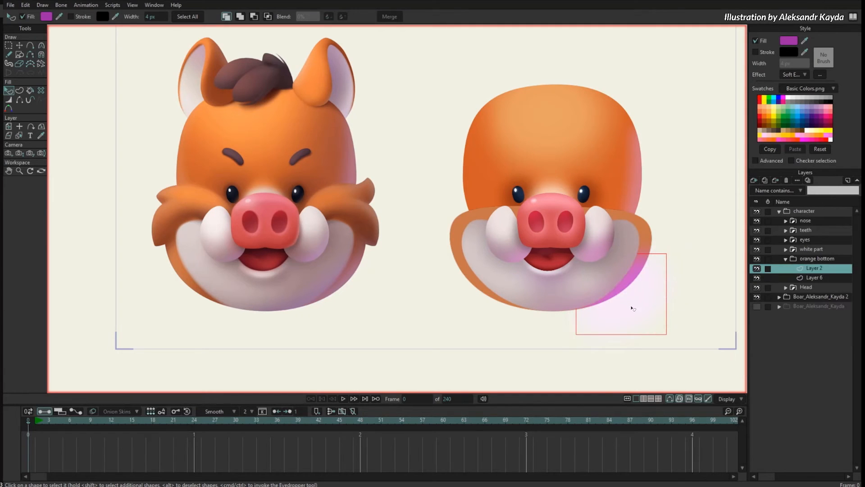
Darken the tinted ellipse's fill to 420A46 and lower its alpha to 56%.
left_click(794, 45)
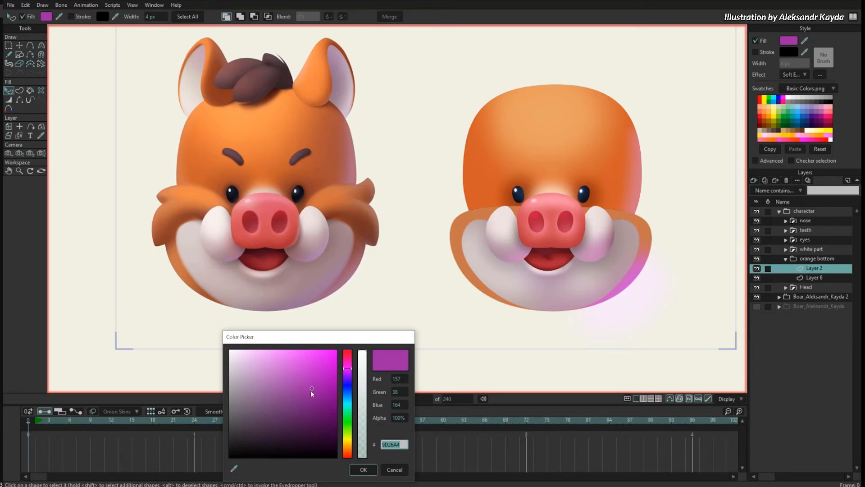
left_click_drag(311, 396, 322, 428)
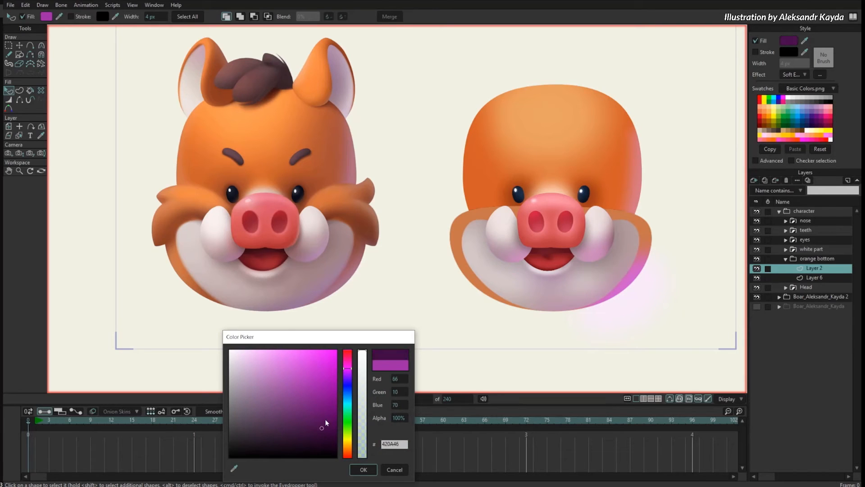
mouse_move(361, 372)
left_mouse_down()
mouse_move(361, 412)
mouse_move(359, 397)
left_mouse_up()
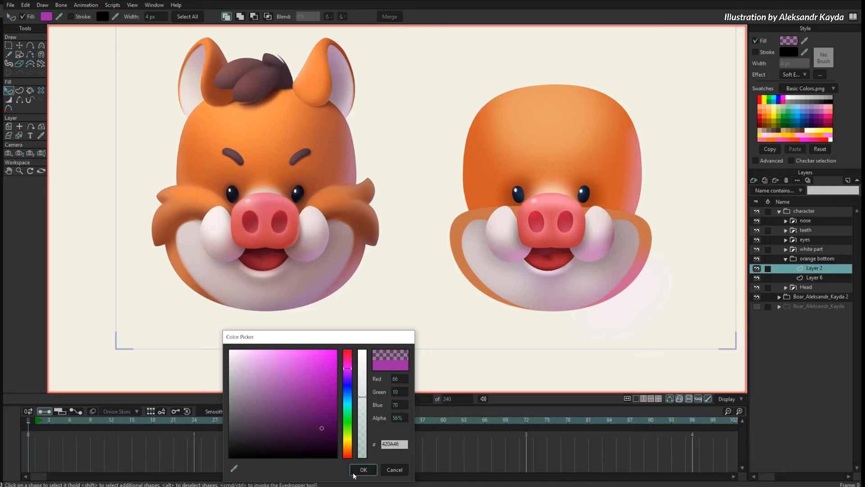
left_click(363, 469)
Reshape the tinted ellipse point by point into a narrower form following the jaw's lower right edge.
key("t")
left_click_drag(577, 321, 573, 323)
left_click_drag(650, 255, 649, 267)
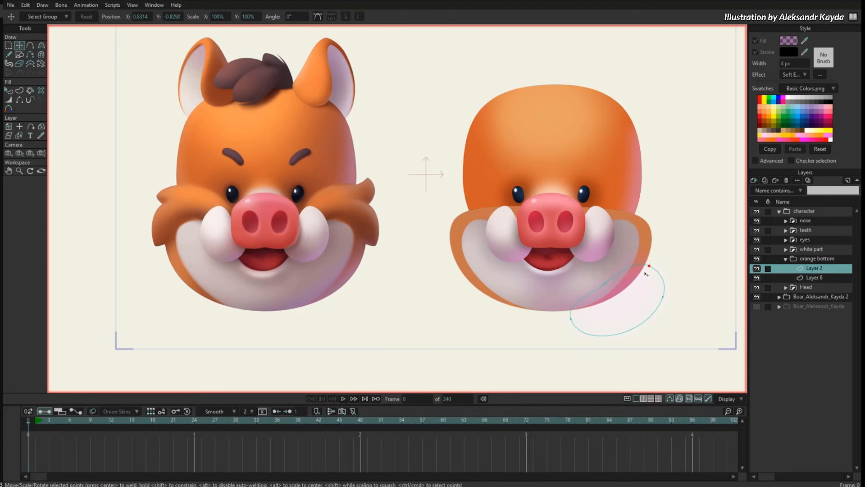
left_click_drag(605, 283, 610, 291)
left_click_drag(663, 297, 652, 286)
left_click_drag(573, 323, 582, 313)
left_click(610, 290)
left_click_drag(652, 287, 652, 261)
Duplicate the tinted ellipse within Layer 2 and fit the copy over the jaw's lower left edge.
key("ctrl+a")
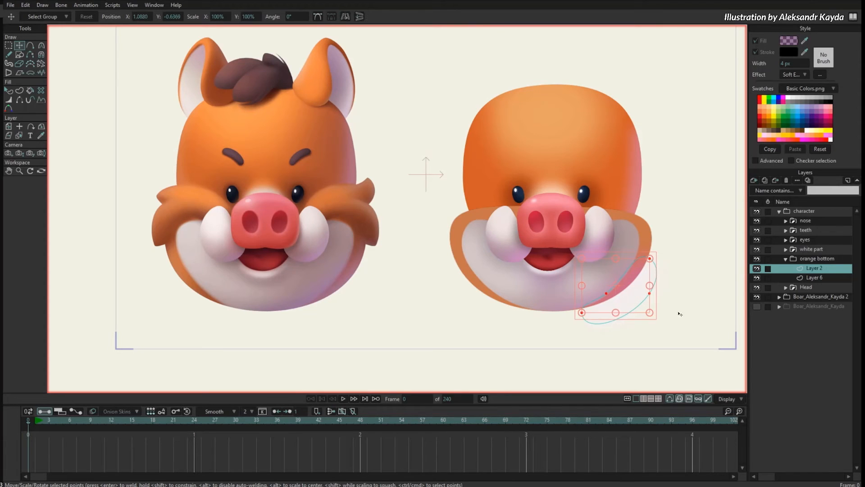
key("ctrl+c")
key("ctrl+v")
left_click_drag(696, 298, 531, 269)
left_click_drag(434, 265, 471, 263)
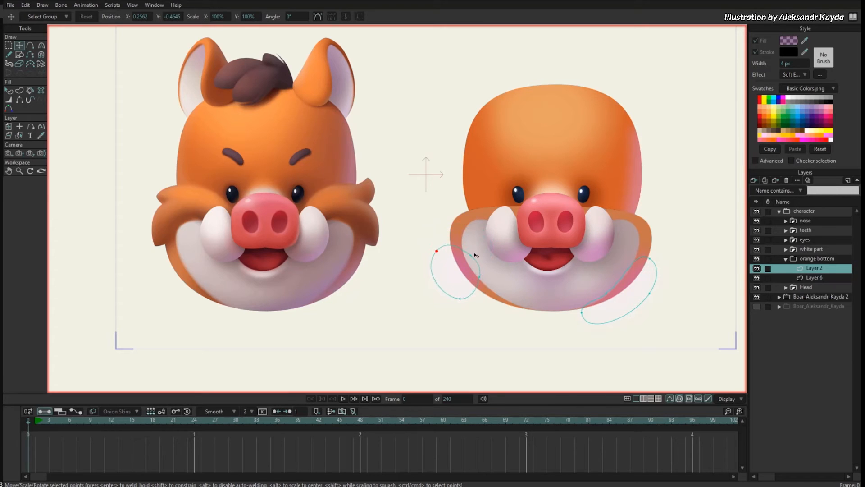
Fill the copied left ellipse with the orange C7723F sampled from the original boar's left jaw edge.
key("q")
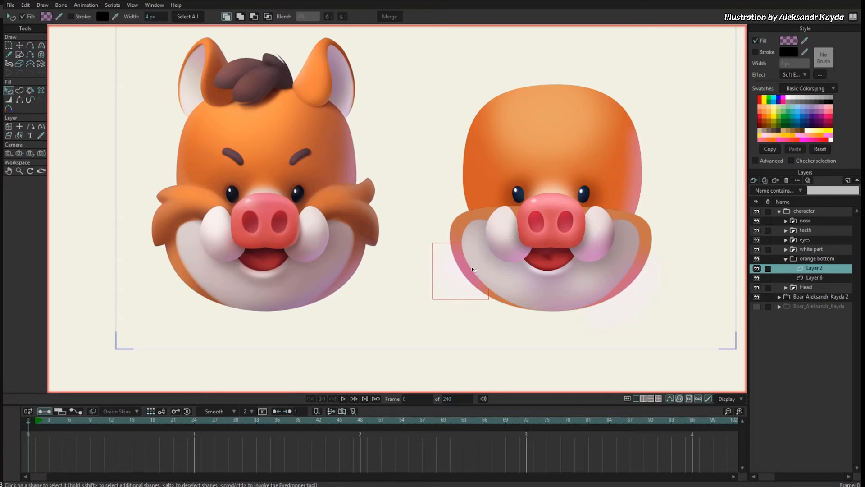
left_click(805, 41)
left_click(185, 268)
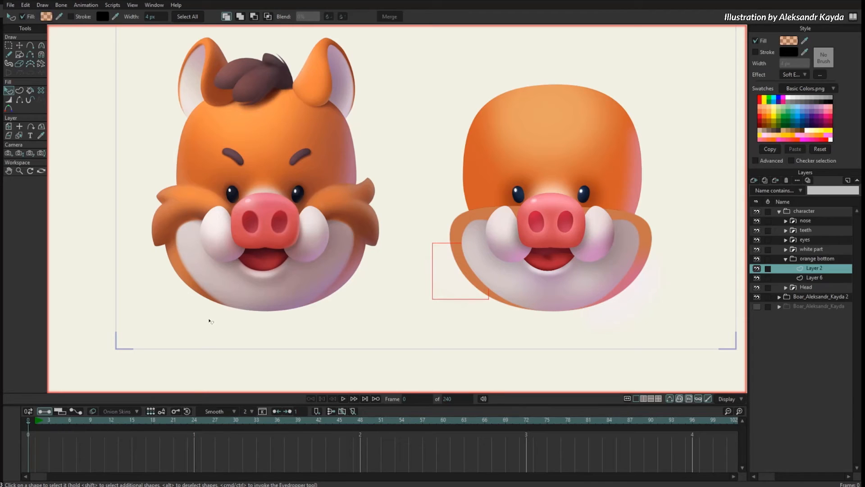
left_click(237, 339)
left_click(466, 274)
left_click(784, 44)
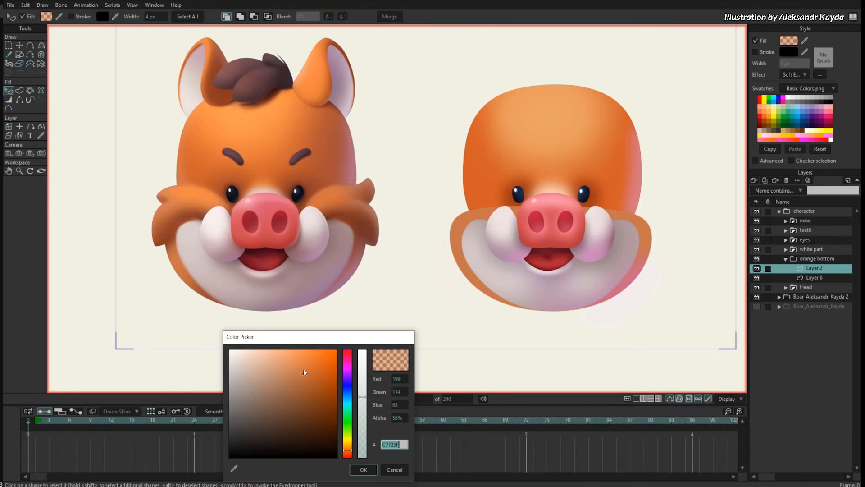
left_click_drag(303, 372, 246, 345)
left_click_drag(361, 377, 241, 344)
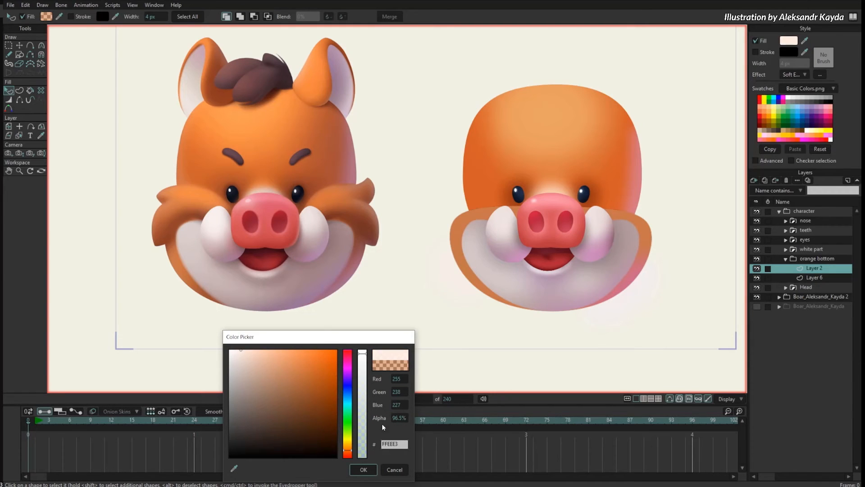
left_click(395, 470)
Move the left orange ellipse out of Layer 2 into a new vector layer above it.
key("g")
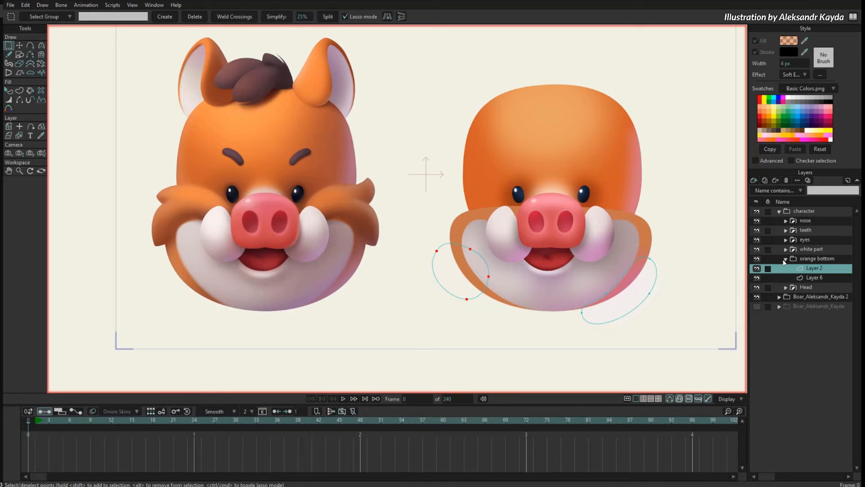
key("Delete")
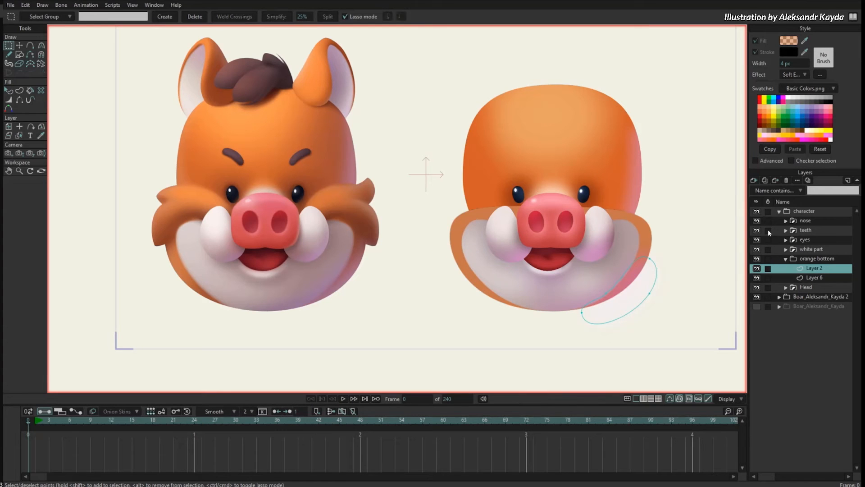
left_click(756, 192)
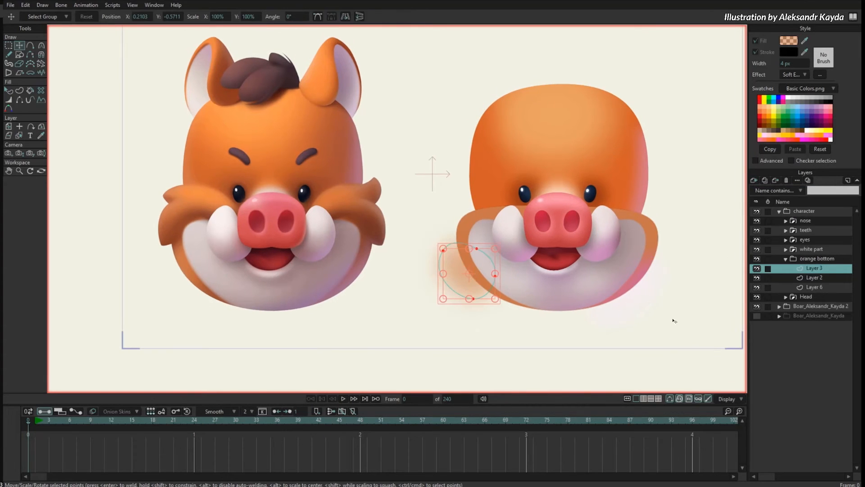
Set the orange bottom group's mask to Mask - Inside Bottom Layer.
left_click(814, 261)
right_click(797, 259)
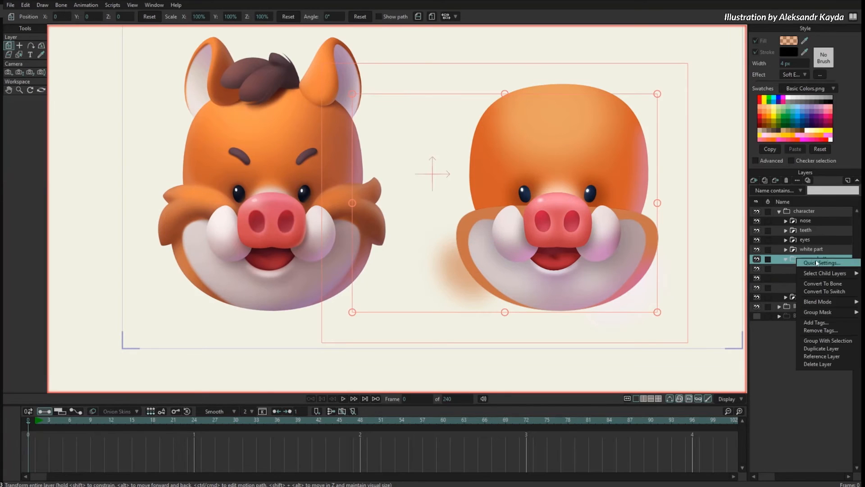
mouse_move(812, 305)
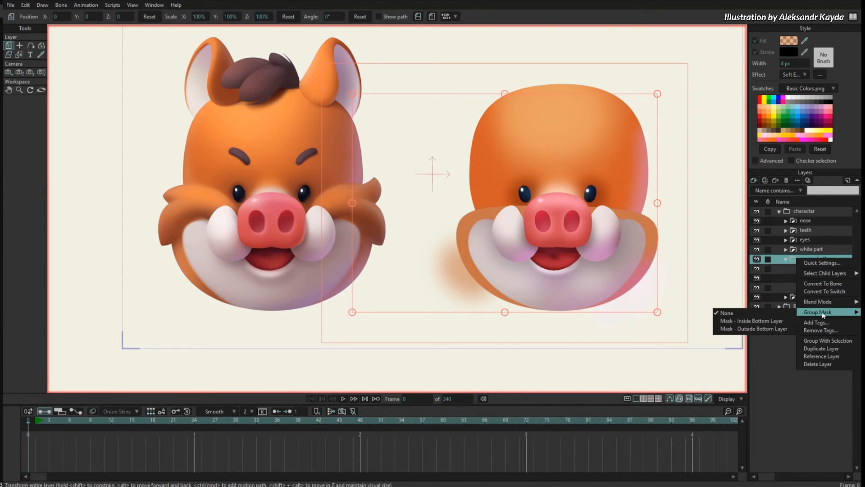
left_click(763, 322)
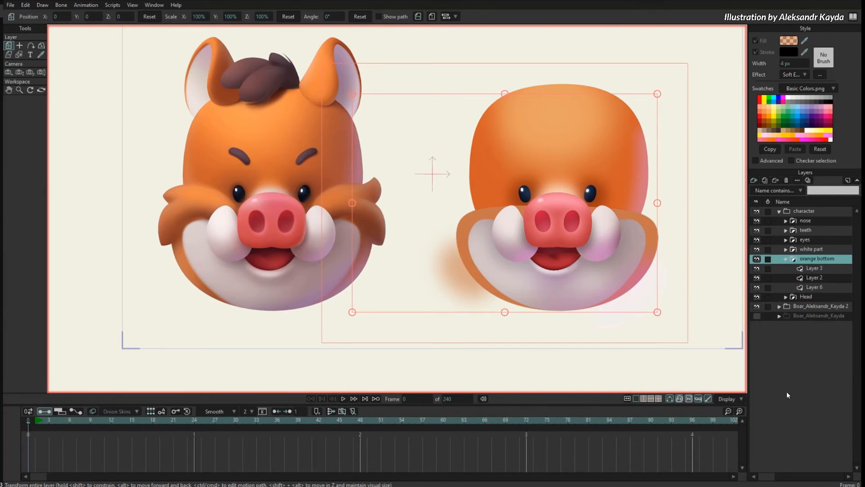
Lighten the fill of Layer 3's ellipse to a paler orange for the left jaw highlight.
left_click(808, 269)
left_click(789, 42)
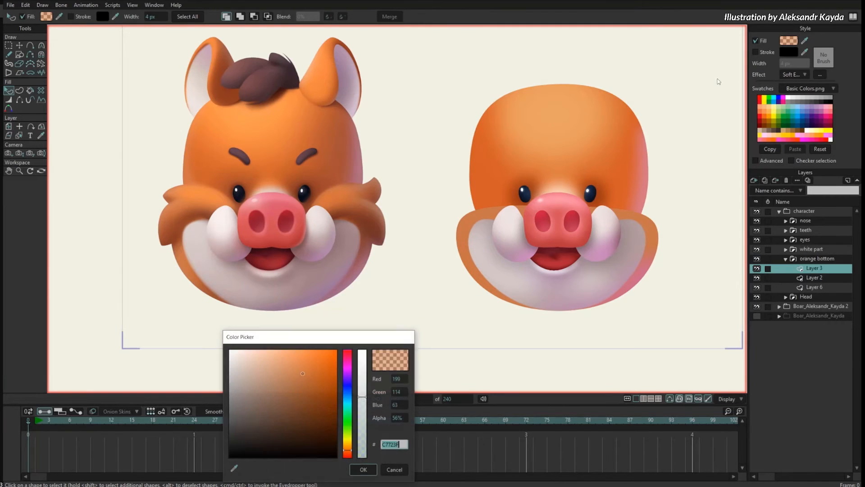
left_click_drag(307, 364, 279, 356)
left_click(357, 472)
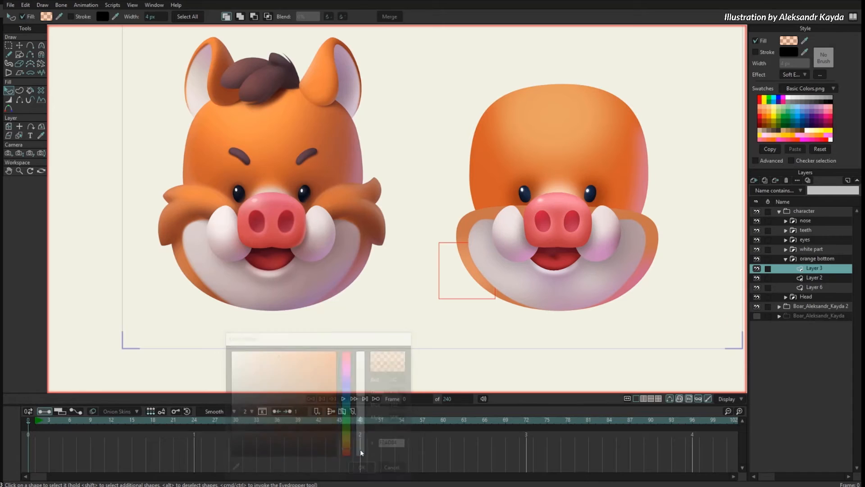
Reshape the highlight ellipse's points on Layer 3 to follow the jaw's lower left edge.
key("t")
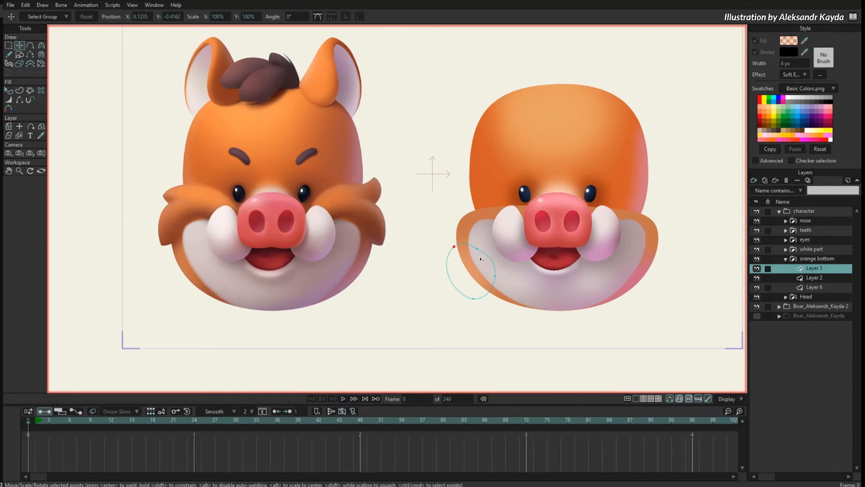
left_click_drag(481, 260, 484, 260)
left_click_drag(474, 299, 479, 289)
left_click_drag(676, 188, 659, 195)
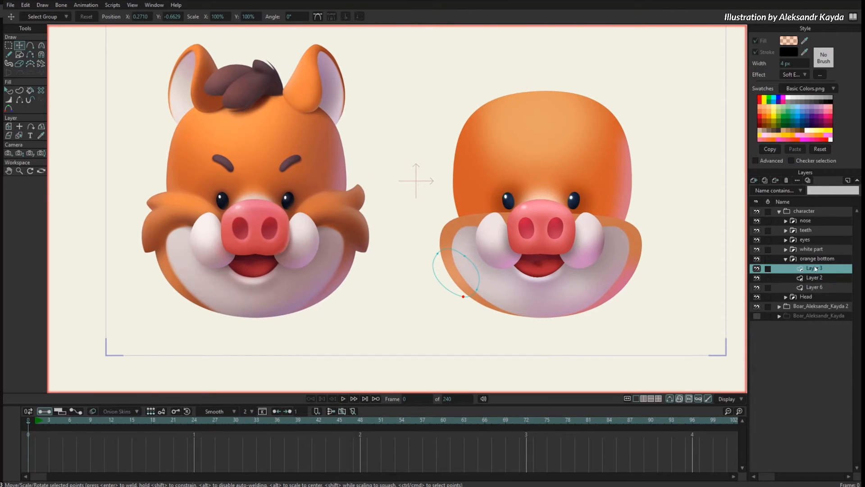
Lower the top middle point of the orange shape on Layer 6 behind the snout.
left_click(786, 260)
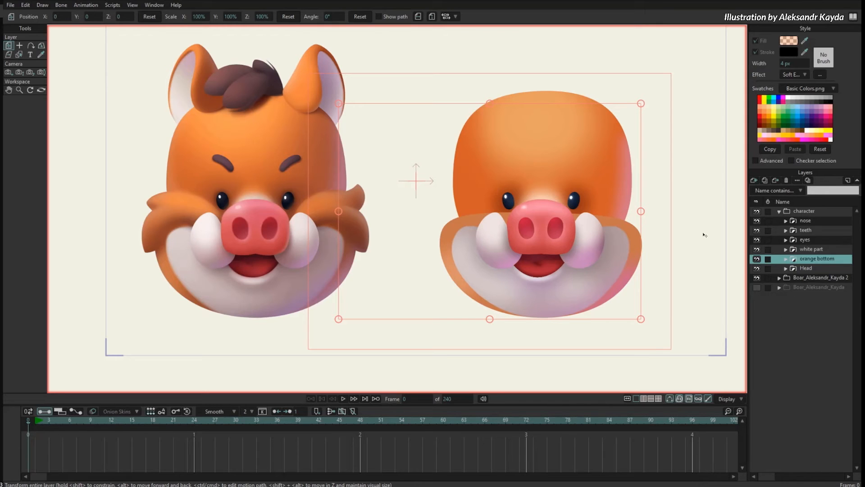
left_click(786, 259)
left_click(817, 286)
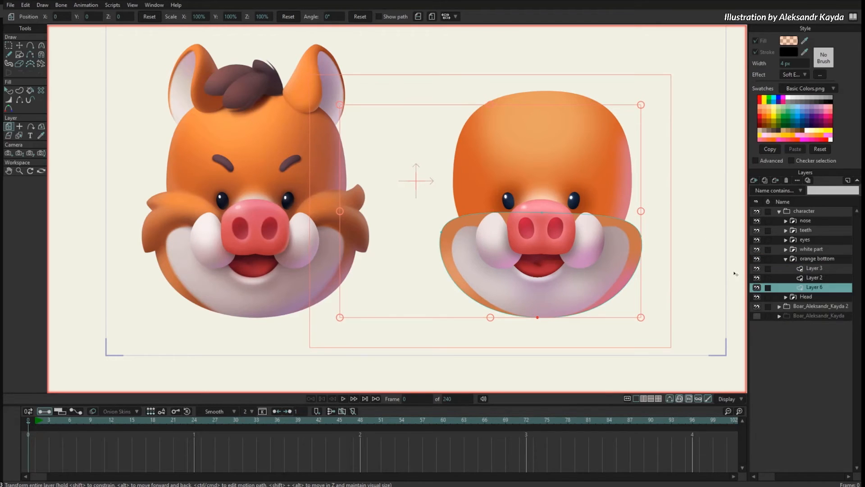
key("t")
key("g")
key("t")
left_click_drag(544, 223, 544, 246)
Angle the upper side points' curve handles outward on Layer 6 and widen the top middle point's curvature to 0.6667.
key("c")
left_click_drag(631, 217, 618, 196)
left_click_drag(449, 215, 461, 199)
left_click_drag(542, 236, 574, 231)
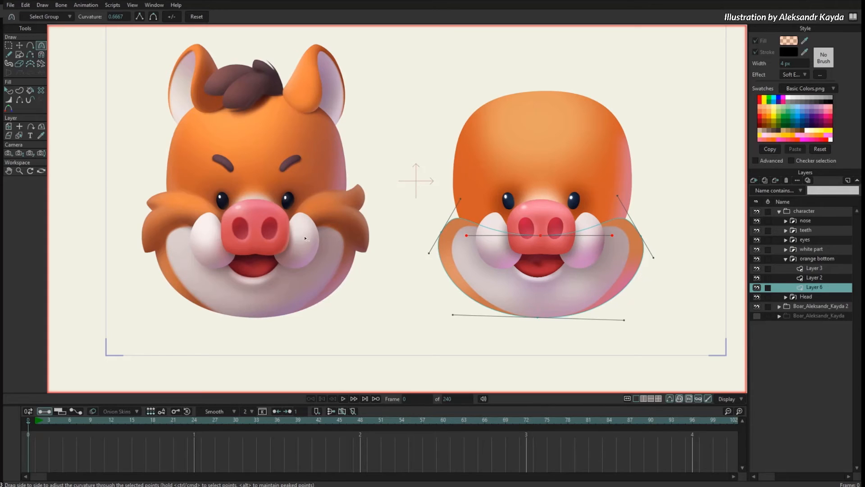
key("g")
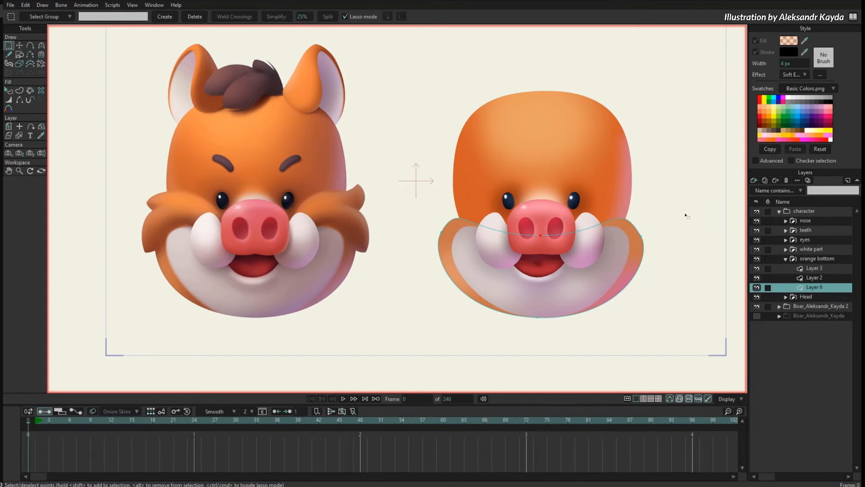
Collapse the orange bottom group and add a new vector layer directly above it.
left_click(809, 258)
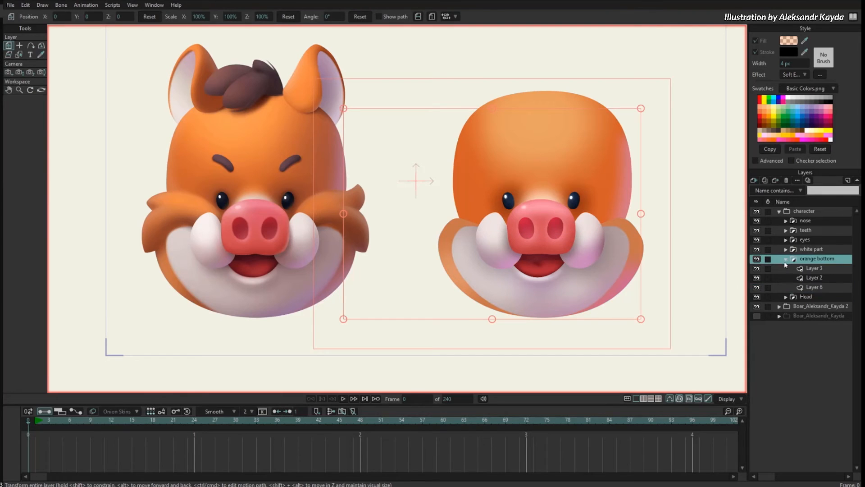
left_click(786, 259)
left_click(754, 181)
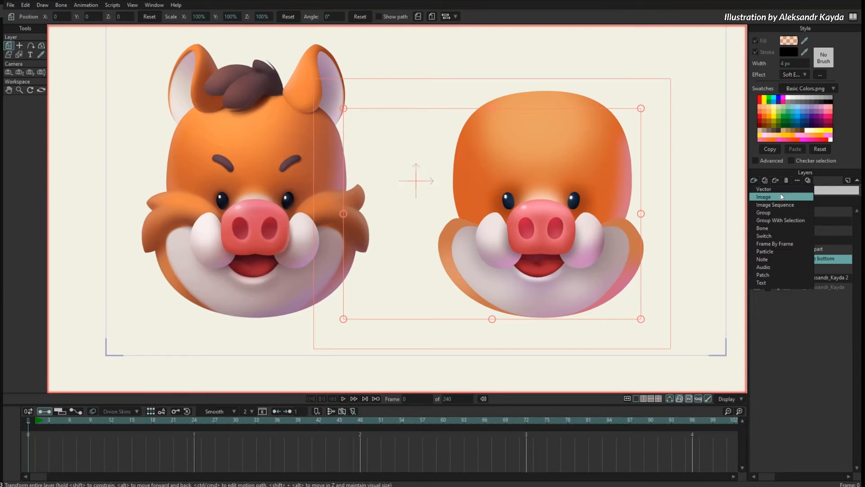
left_click(789, 220)
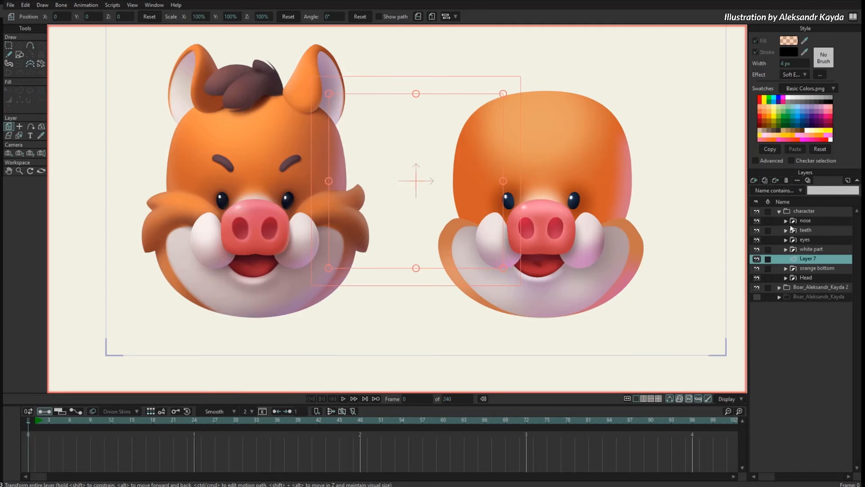
Group the new Layer 7 with Group With Selection and name the group moustache.
left_click(754, 180)
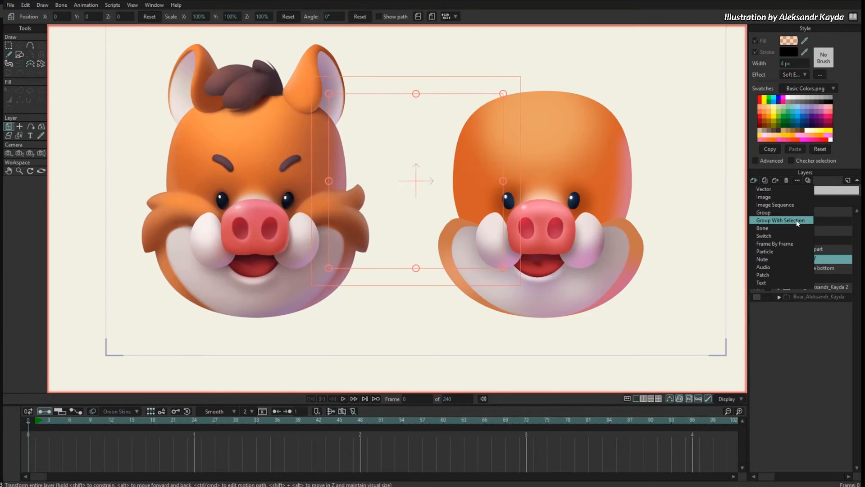
left_click(815, 255)
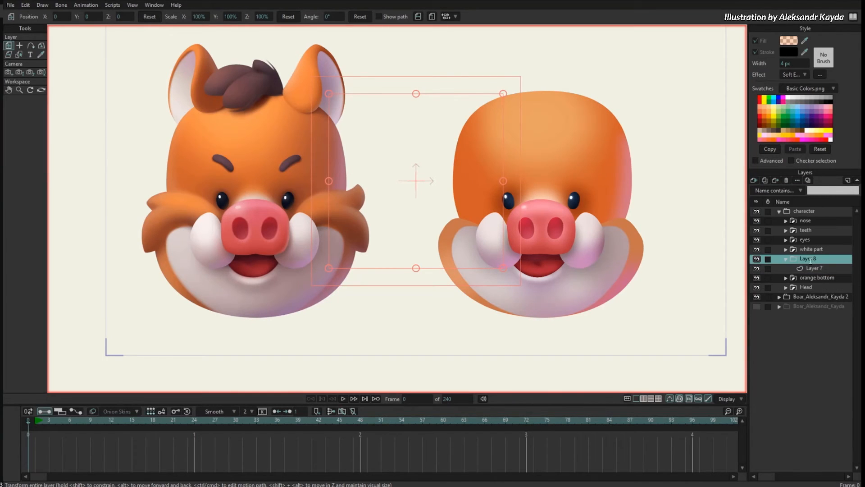
double_click(811, 259)
type("p")
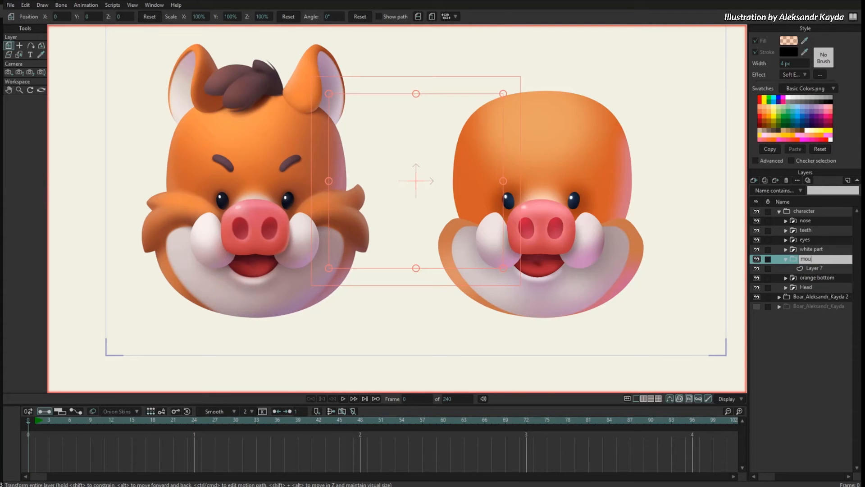
type("oustache")
key("Return")
Hide the character group and show the overlapping reference illustration while keeping Layer 7 active.
left_click(814, 269)
left_click(757, 212)
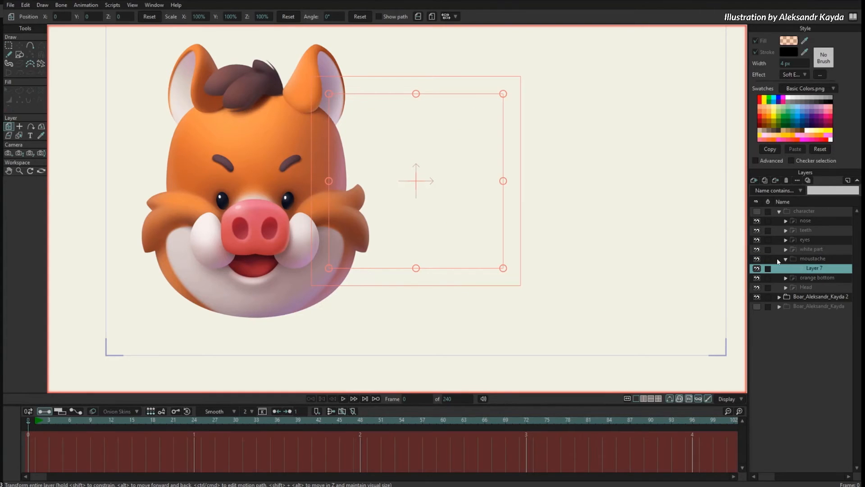
left_click(756, 307)
scroll(395, 253, "up", 5)
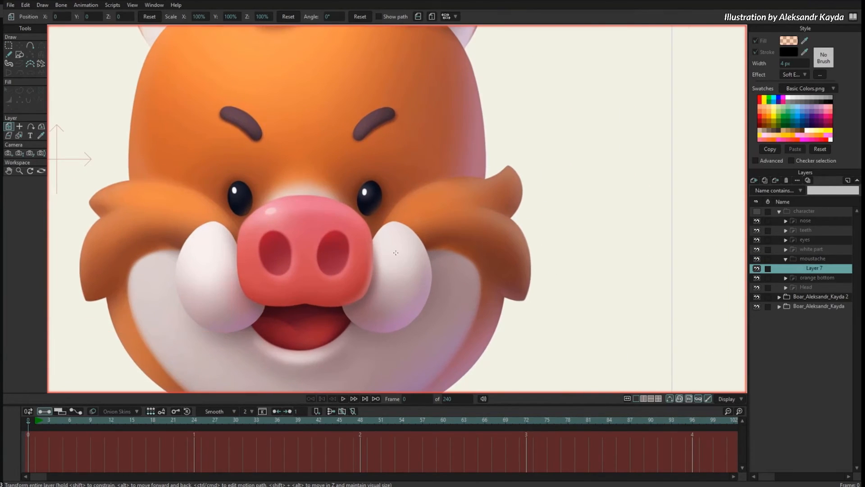
Draw a closed point outline around the right cheek tuft on Layer 7 and curve its upper edge.
key("a")
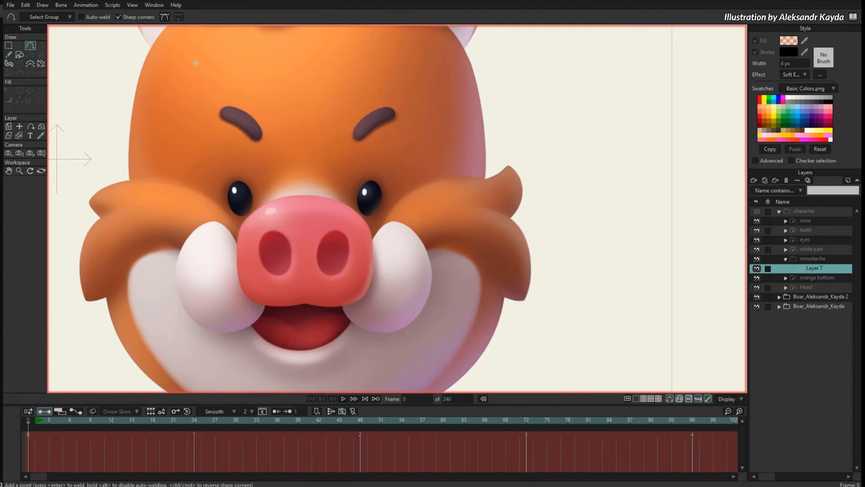
mouse_move(372, 251)
left_mouse_down()
mouse_move(512, 166)
mouse_move(527, 303)
mouse_move(374, 251)
left_mouse_up()
left_click_drag(428, 218, 685, 187)
key("c")
key("t")
left_click_drag(419, 185, 408, 196)
key("a")
left_click_drag(478, 169, 536, 191)
key("c")
Move the outline's upper edge points to match the top contour of the right cheek tuft.
key("a")
key("t")
left_click_drag(409, 205, 414, 199)
left_click_drag(490, 180, 489, 179)
left_click_drag(429, 193, 433, 191)
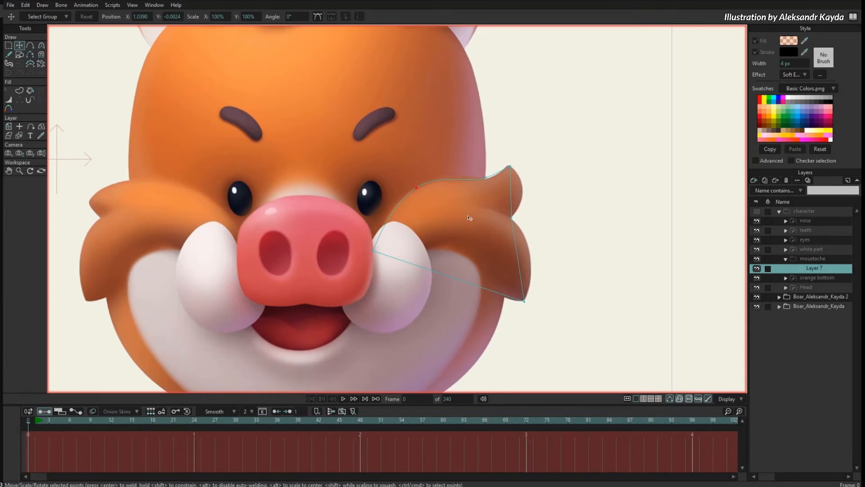
Add points along the tuft's outer and lower edges and curve them to follow the reference.
key("a")
left_click_drag(454, 280, 541, 246)
key("c")
key("a")
left_click_drag(422, 248, 410, 256)
key("c")
left_click_drag(411, 256, 694, 252)
key("a")
left_click_drag(514, 239, 694, 261)
key("c")
Fit the outline to the tuft's lower tip by adding a point and angling its curve handles.
key("t")
mouse_move(528, 313)
left_mouse_down()
mouse_move(531, 305)
mouse_move(519, 305)
mouse_move(528, 303)
left_mouse_up()
key("c")
key("t")
key("a")
key("c")
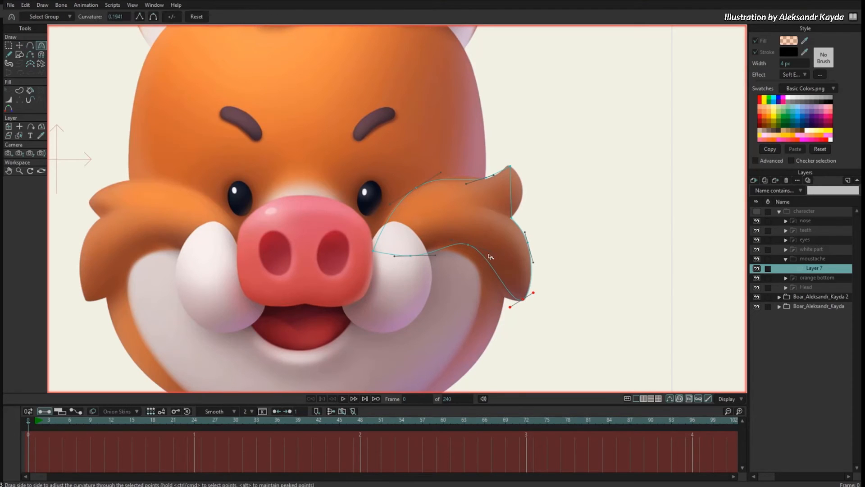
left_click_drag(492, 256, 490, 257)
left_click_drag(516, 310, 537, 300)
Add a rounded point on the outer edge of the tuft's upper tip and refine the curve beside the tip.
key("a")
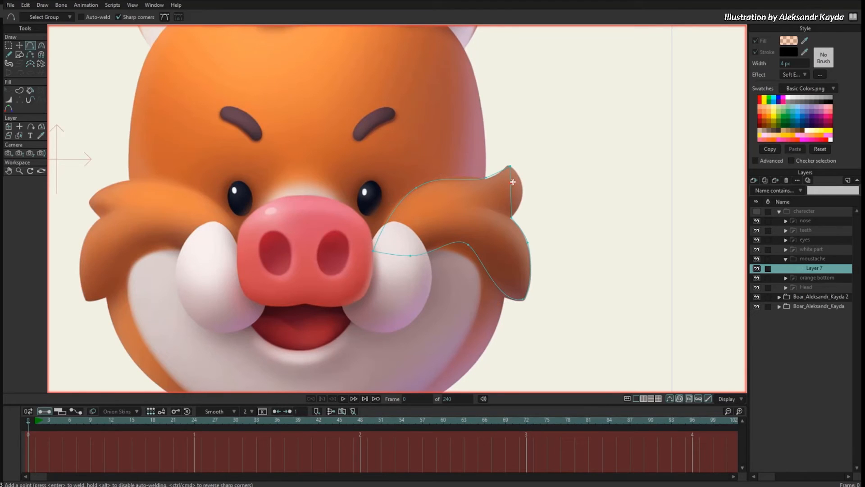
left_click(522, 181)
key("c")
left_click_drag(585, 186, 596, 185)
key("t")
left_click_drag(510, 166, 480, 187)
key("c")
key("t")
Create a filled shape from the whole traced cheek tuft outline.
scroll(529, 132, "down", 1)
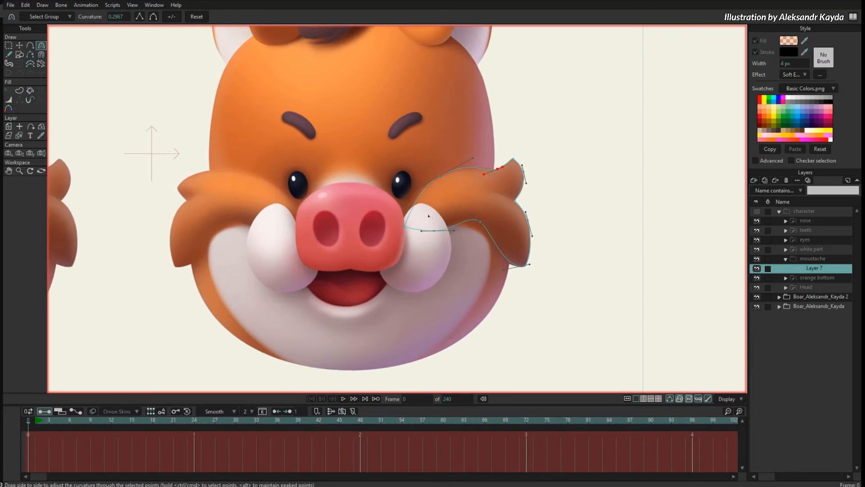
key("ctrl+a")
left_click_drag(583, 206, 591, 212)
key("u")
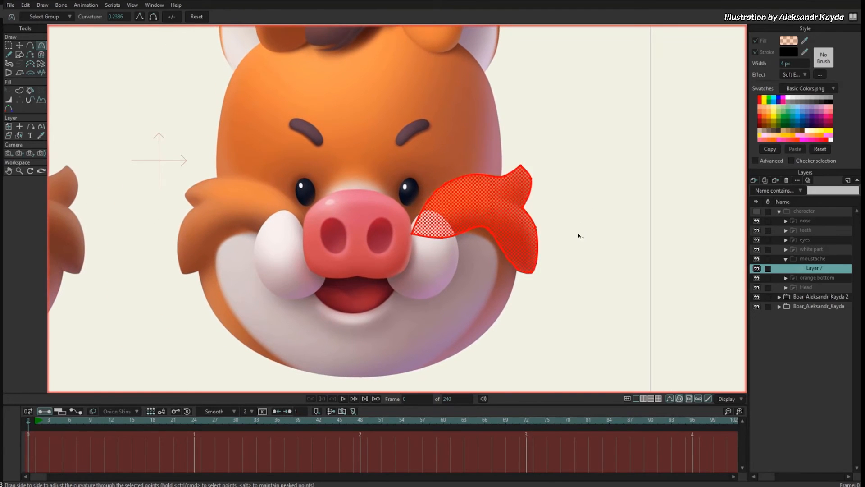
key("Return")
Show the character group again, reset the tuft shape's style, and fill it with brown sampled from the original's right tuft.
left_click(757, 212)
scroll(590, 185, "down", 2)
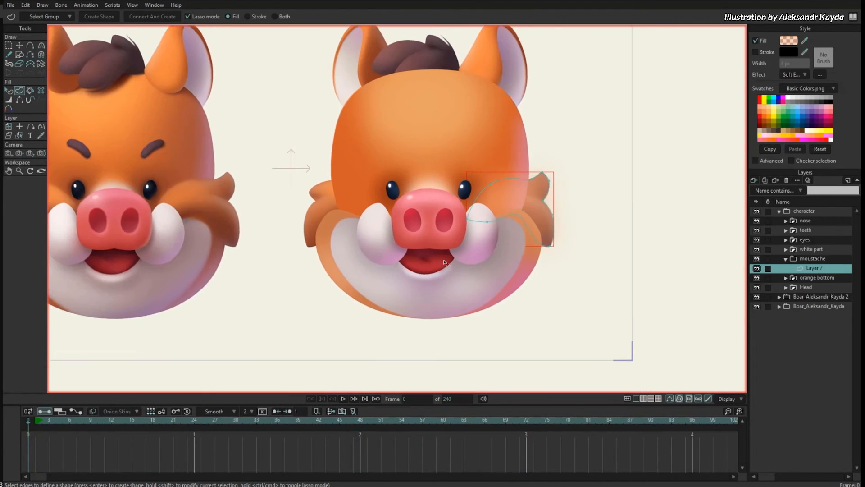
key("q")
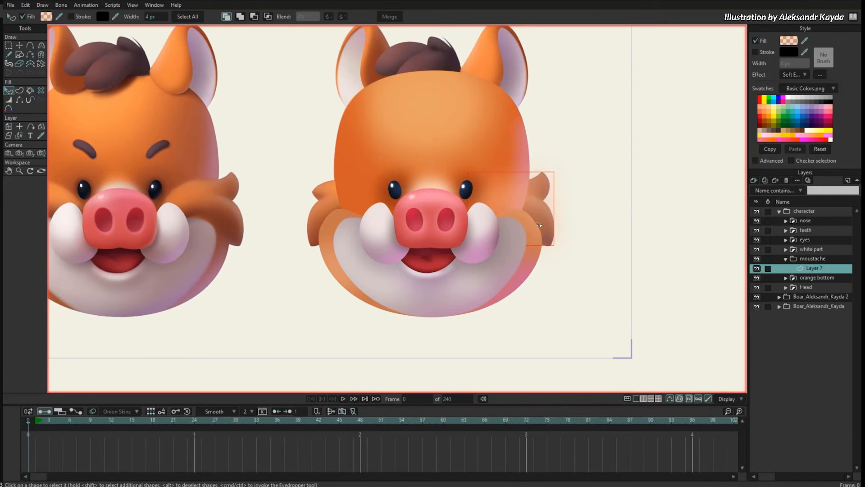
left_click(820, 149)
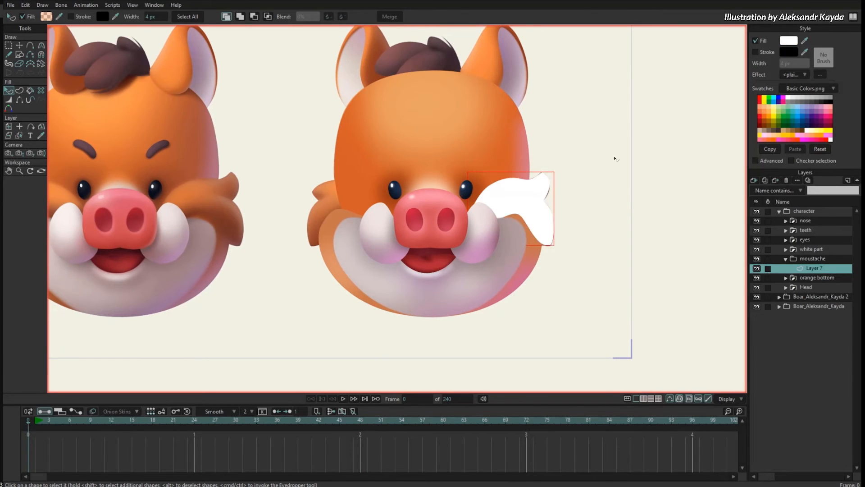
left_click_drag(653, 84, 749, 97)
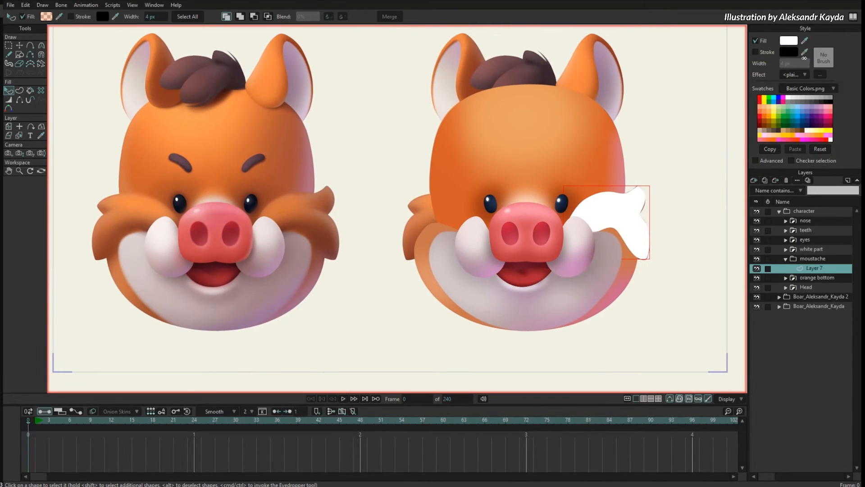
left_click_drag(805, 40, 308, 214)
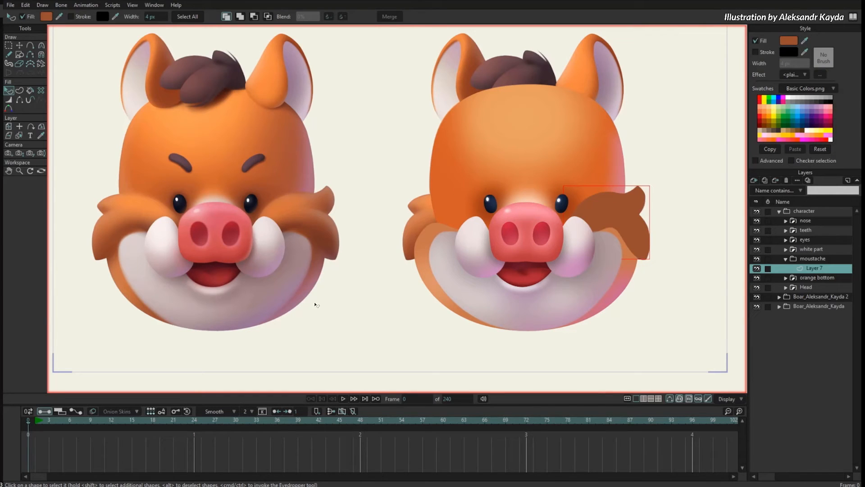
left_click(324, 322)
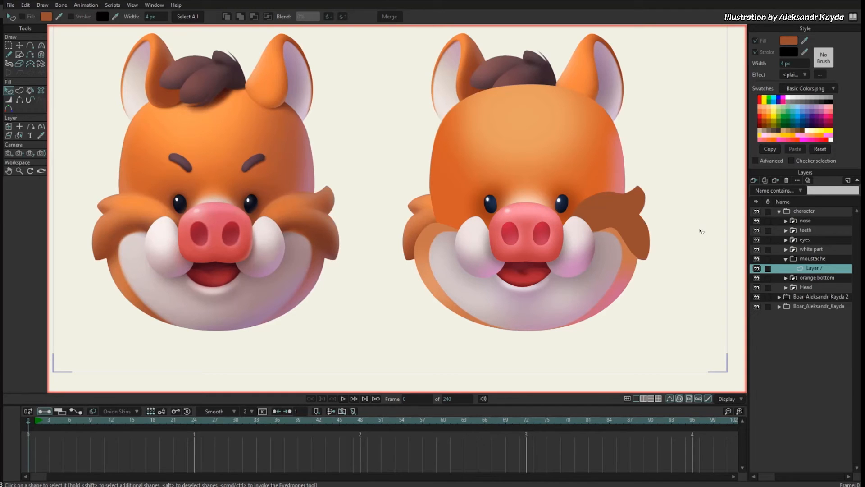
Add a vector layer above Layer 7 and set the moustache group's mask to Inside Bottom Layer.
left_click(754, 181)
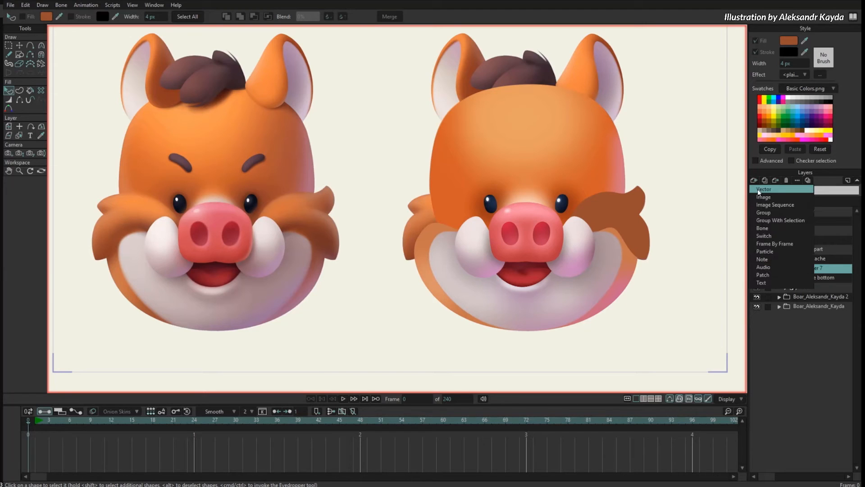
left_click(805, 335)
left_click(810, 259)
right_click(802, 261)
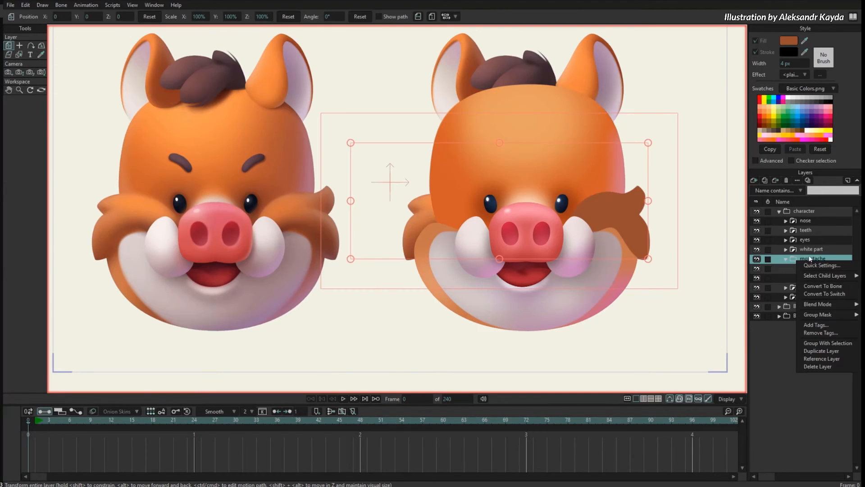
mouse_move(821, 308)
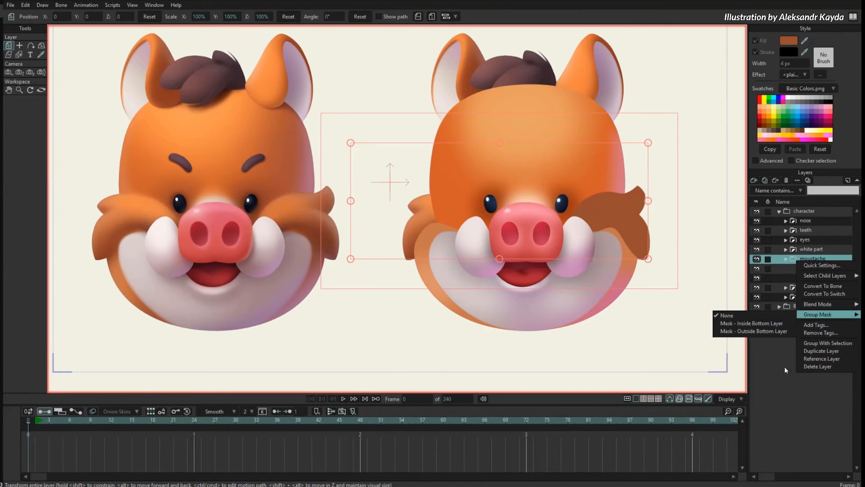
left_click(786, 366)
Draw an ellipse on Layer 2 over the tuft's upper part and fill it with orange sampled from the original's tuft.
left_click(810, 268)
key("r")
left_click_drag(560, 195, 613, 235)
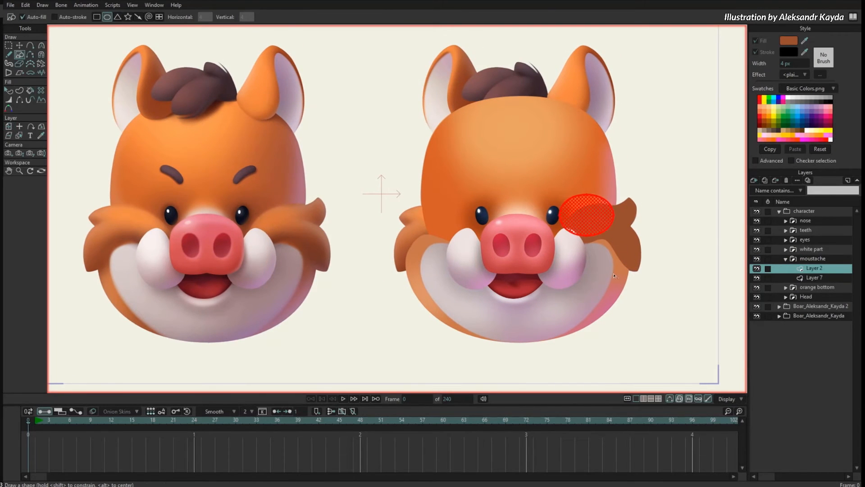
key("u")
key("q")
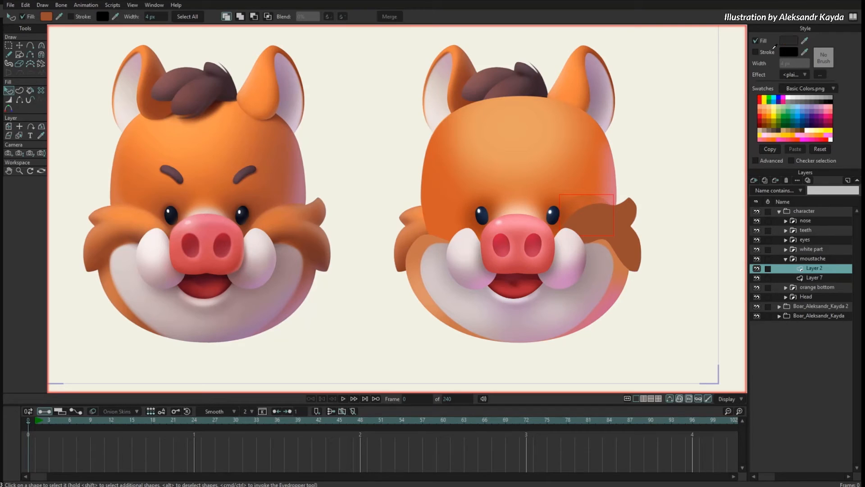
left_click(269, 225, "ctrl")
Give the orange ellipse a Soft Edge effect with Threshold and 14 px blur, and reshape it along the tuft's upper part.
left_click(795, 75)
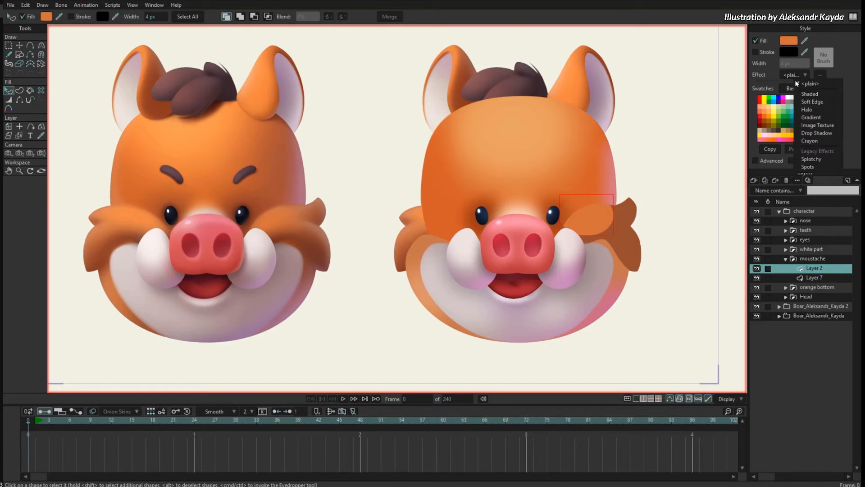
left_click(812, 102)
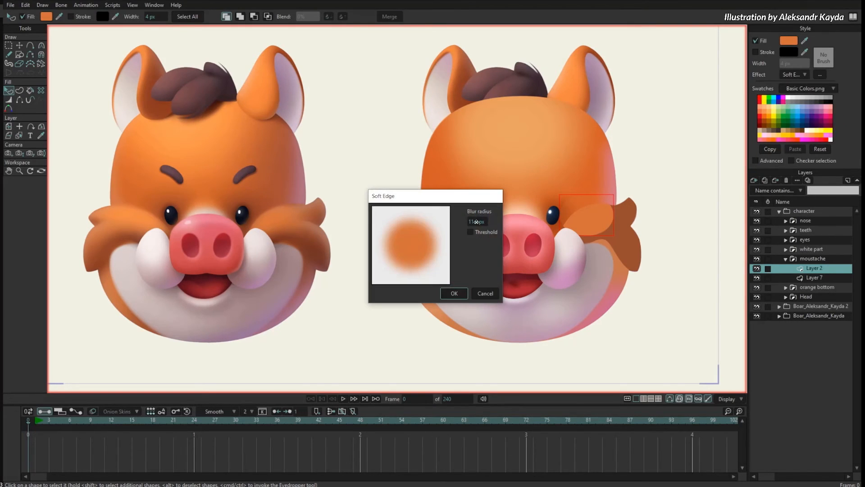
left_click(492, 231)
mouse_move(481, 222)
left_mouse_down()
mouse_move(496, 221)
mouse_move(489, 226)
left_mouse_up()
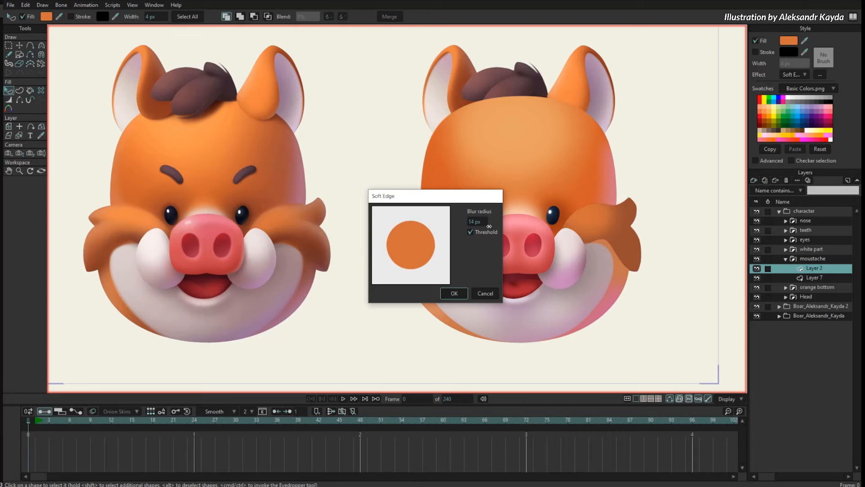
left_click(453, 291)
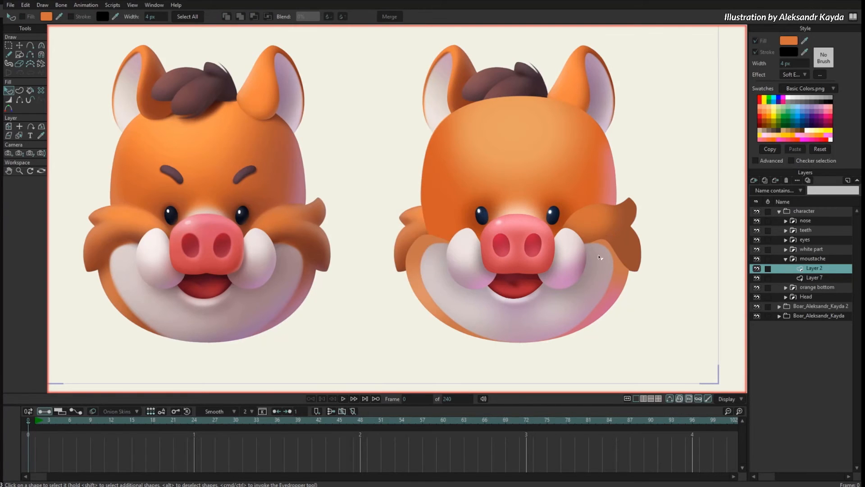
key("t")
mouse_move(590, 229)
left_mouse_down()
mouse_move(624, 215)
mouse_move(594, 239)
left_mouse_up()
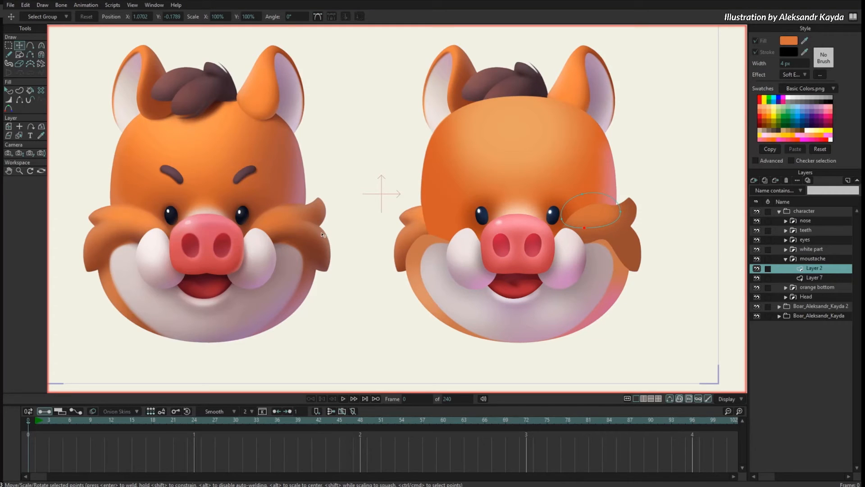
Duplicate the orange ellipse on Layer 2 and reshape the copy over the tuft's lower outer part.
key("ctrl+a")
key("ctrl+c")
key("ctrl+v")
left_click_drag(655, 242, 657, 269)
key("Escape")
left_click_drag(601, 257, 620, 232)
left_click_drag(623, 265, 642, 276)
left_click_drag(621, 233, 617, 228)
left_click_drag(633, 250, 643, 233)
Change the copied ellipse's fill to a pale, semi-transparent blue for the tuft's rim light.
key("q")
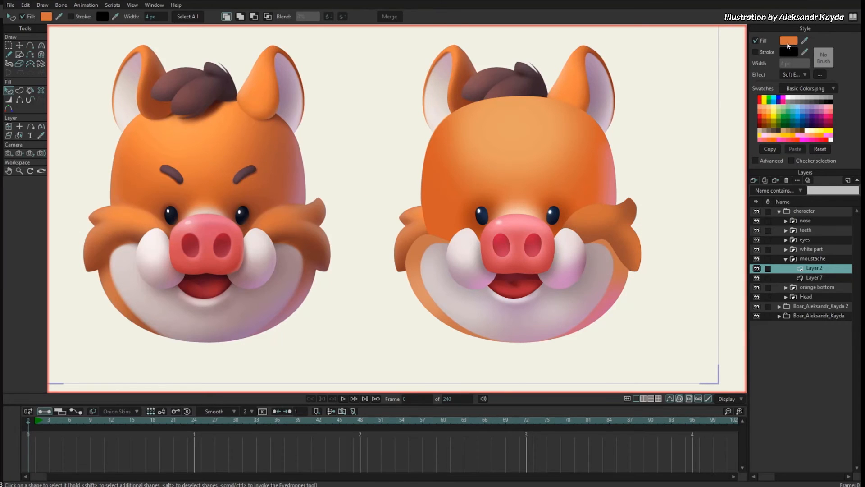
left_click(788, 40)
left_click_drag(304, 370, 285, 360)
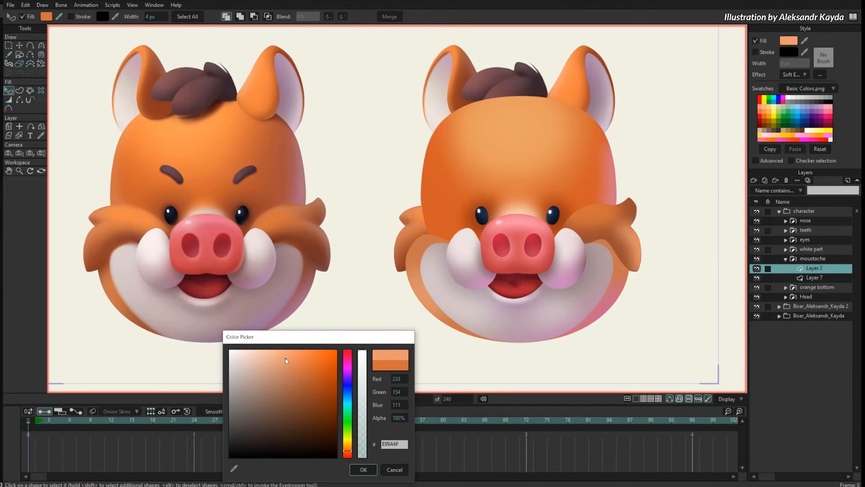
mouse_move(346, 406)
left_mouse_down()
mouse_move(346, 390)
mouse_move(361, 423)
left_mouse_up()
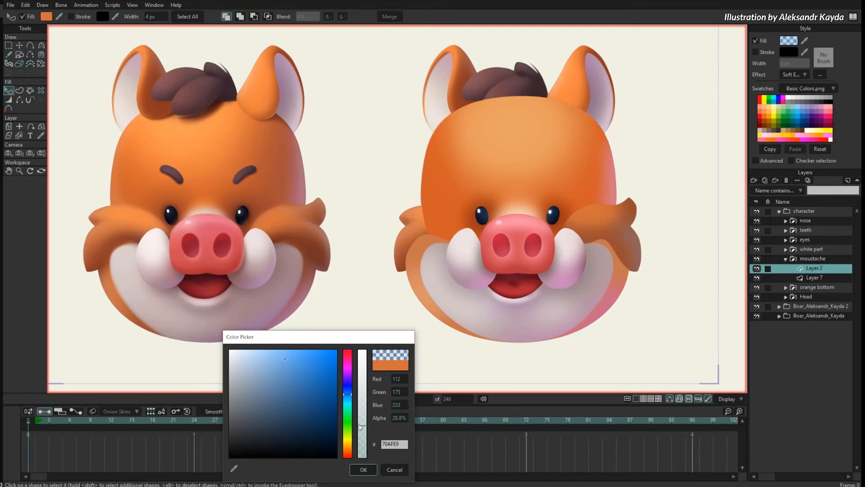
left_click_drag(267, 355, 263, 351)
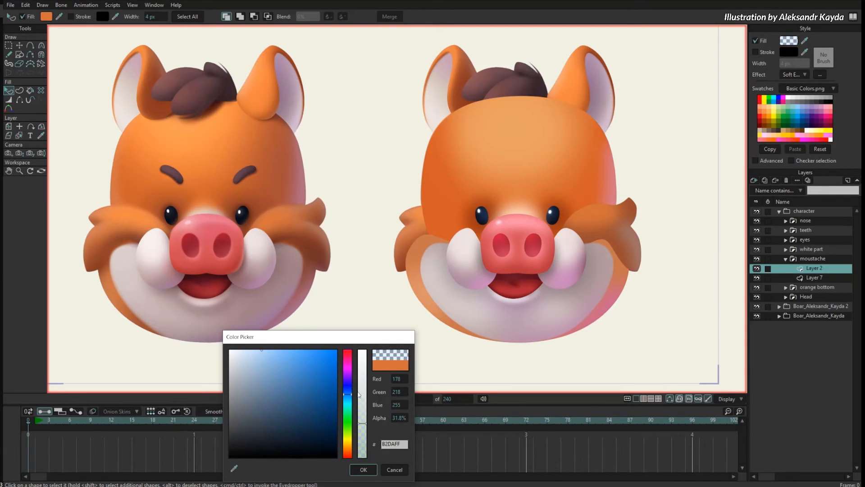
left_click_drag(362, 434, 361, 423)
left_click(258, 357)
left_click_drag(362, 428, 360, 425)
left_click(364, 469)
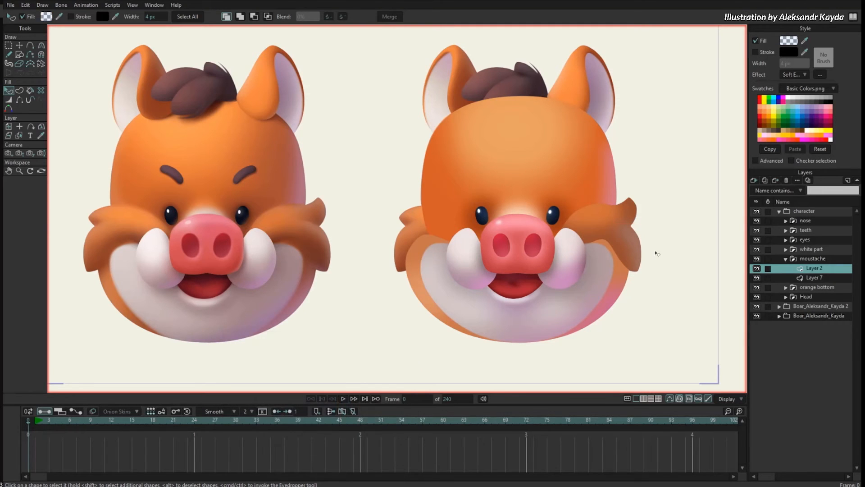
Duplicate the pale blue rim-light shape on Layer 2 and reshape the copy along the tuft's lower inner edge.
key("t")
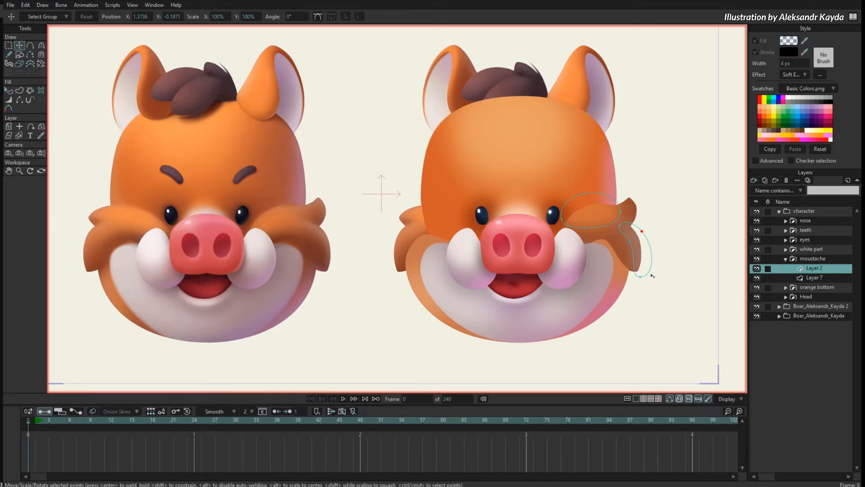
key("Tab")
key("ctrl+c")
key("ctrl+v")
left_click_drag(650, 249, 628, 266)
key("Escape")
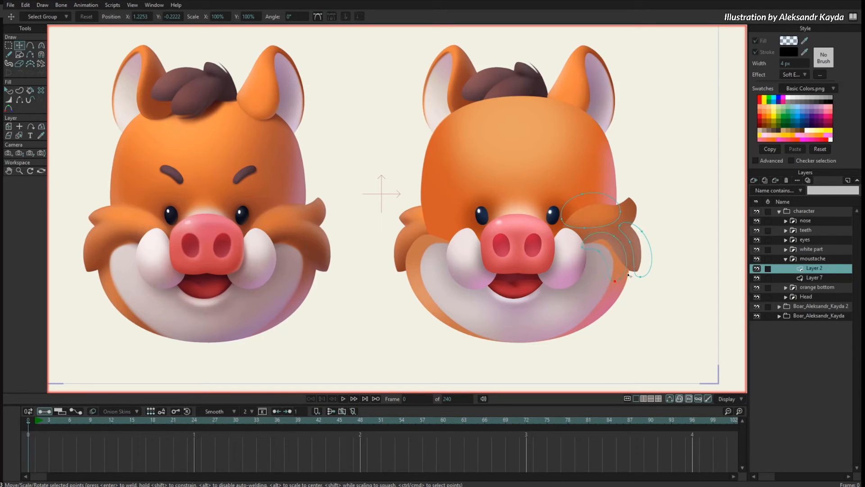
Change the copied shape's fill to a semi-transparent brown and fit its points around the tuft's lower inner edge.
key("q")
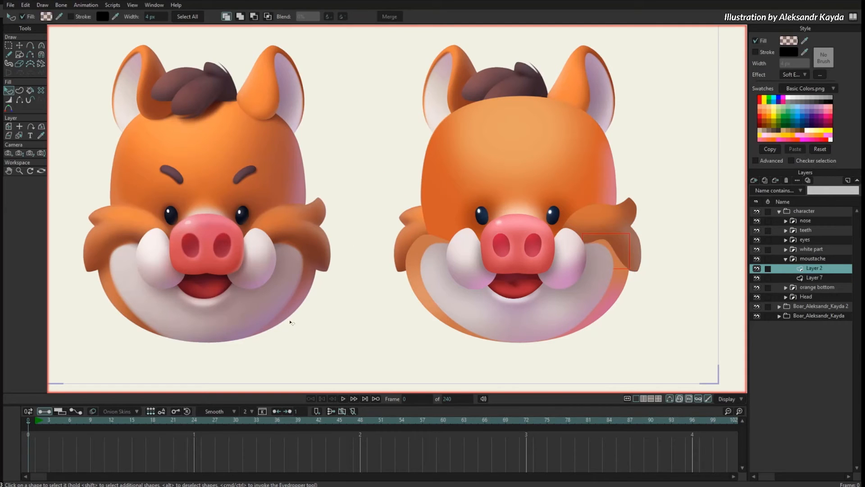
key("g")
scroll(615, 253, "up", 2)
key("t")
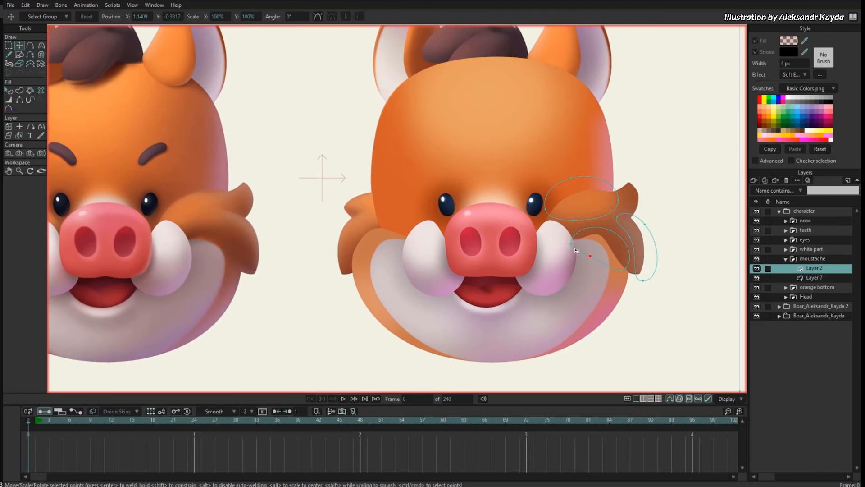
left_click_drag(572, 244, 603, 247)
scroll(632, 266, "up", 1)
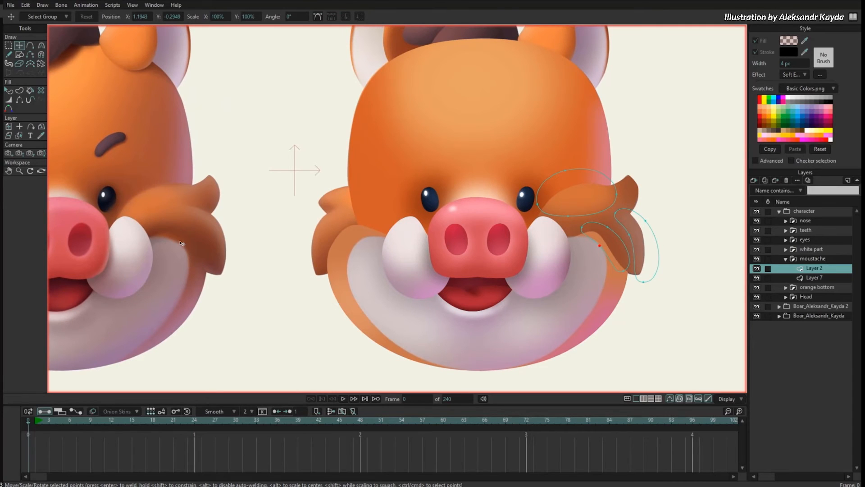
left_click_drag(627, 277, 629, 293)
left_click(675, 248)
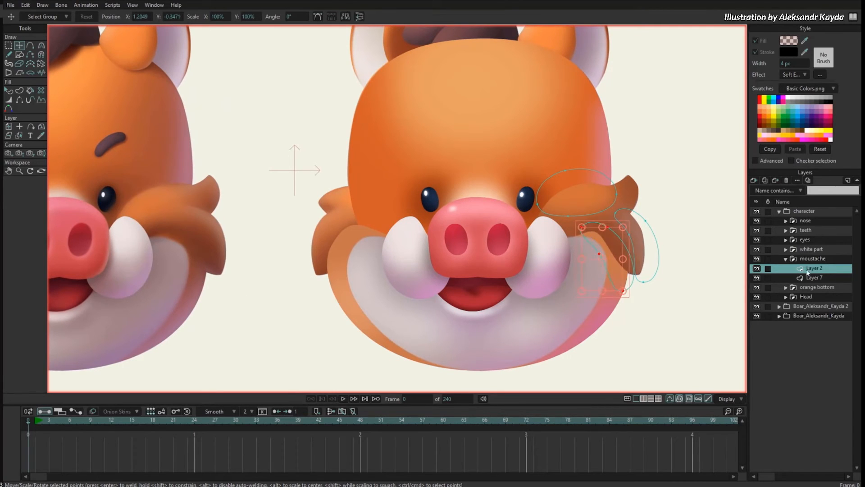
Examine the layers in the orange bottom group and the display settings of the moustache group.
key("g")
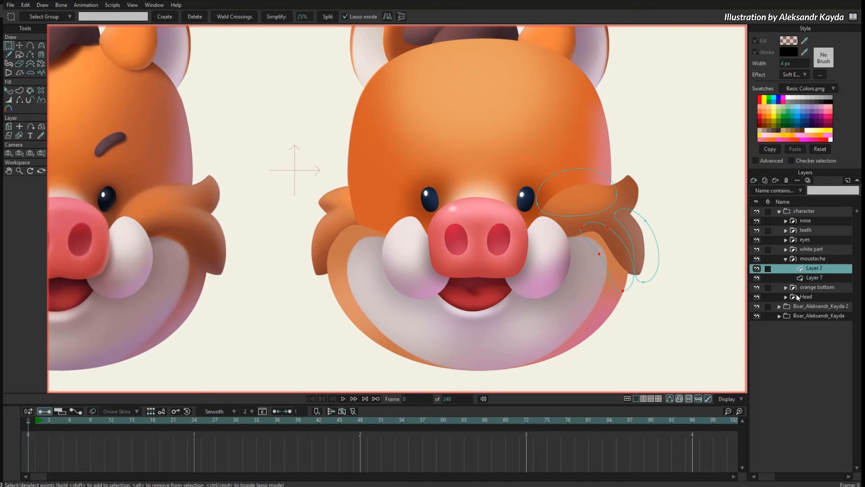
left_click(786, 288)
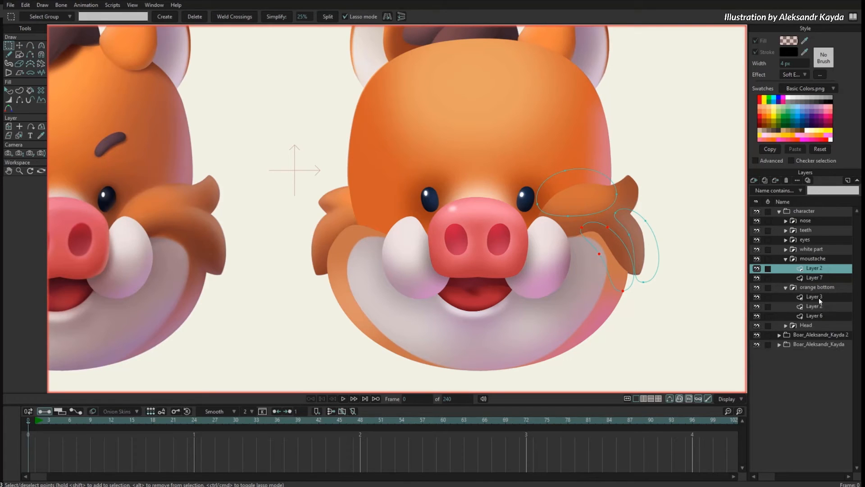
left_click(815, 297)
left_click(813, 307)
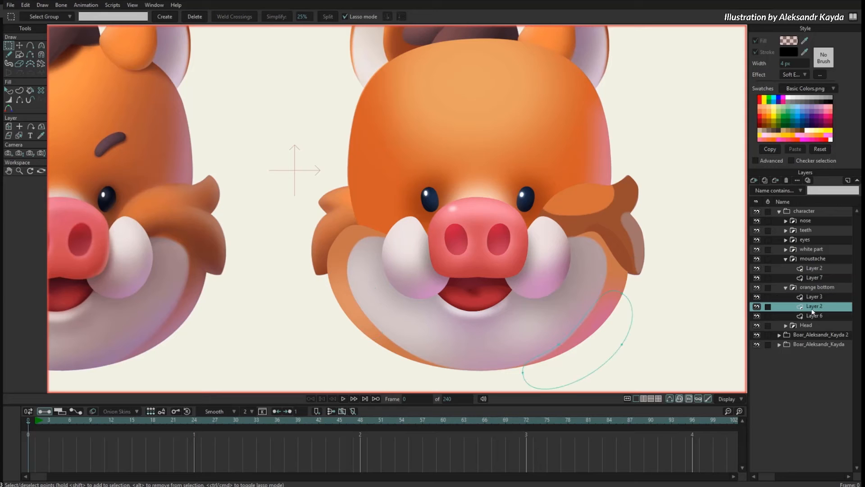
left_click(813, 269)
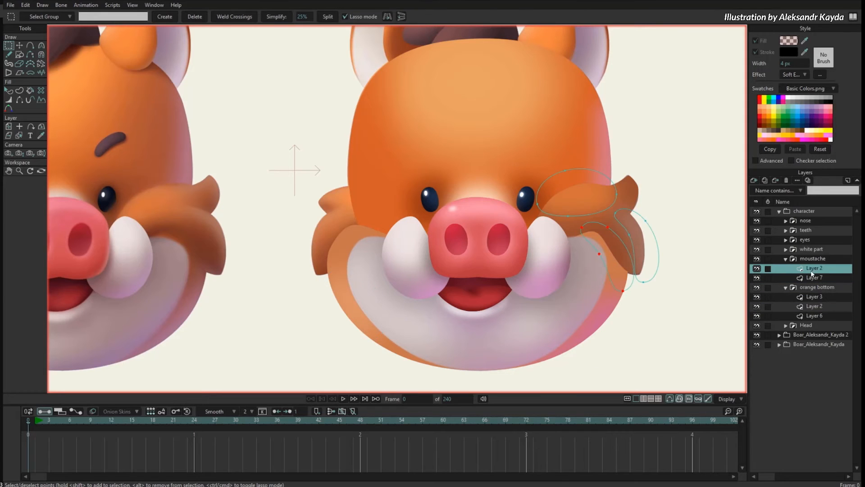
left_click(813, 284)
left_click(811, 260)
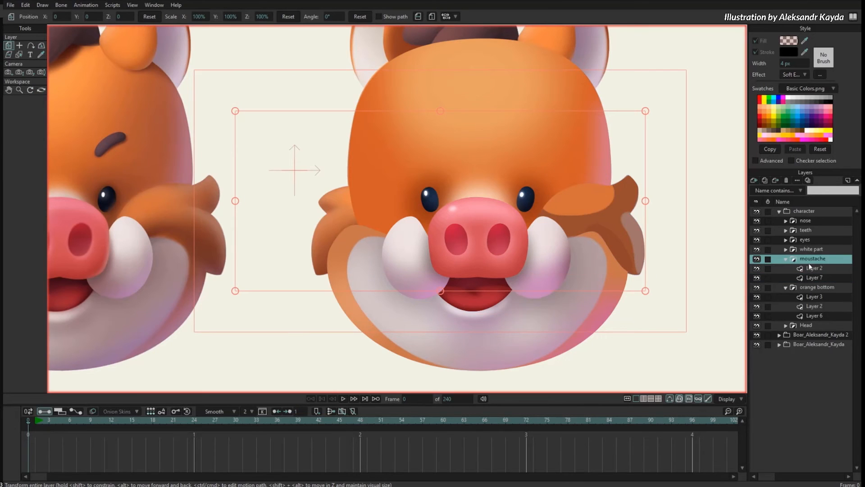
right_click(810, 263)
left_click(813, 266)
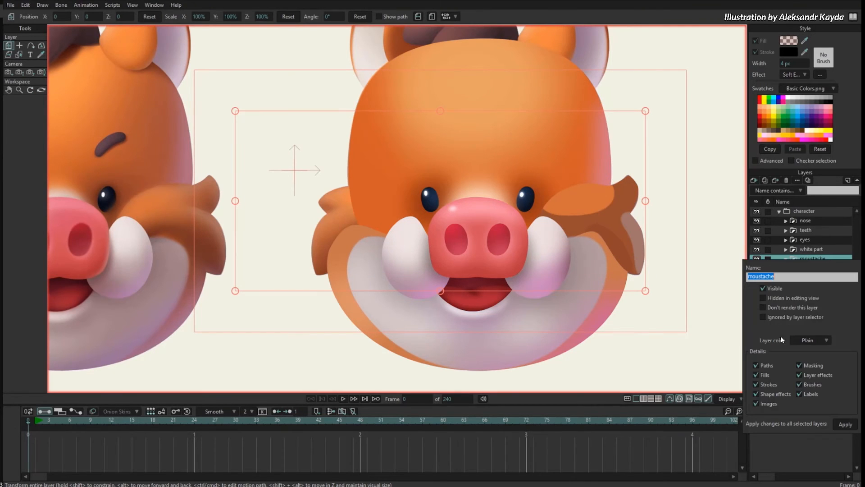
left_click(684, 433)
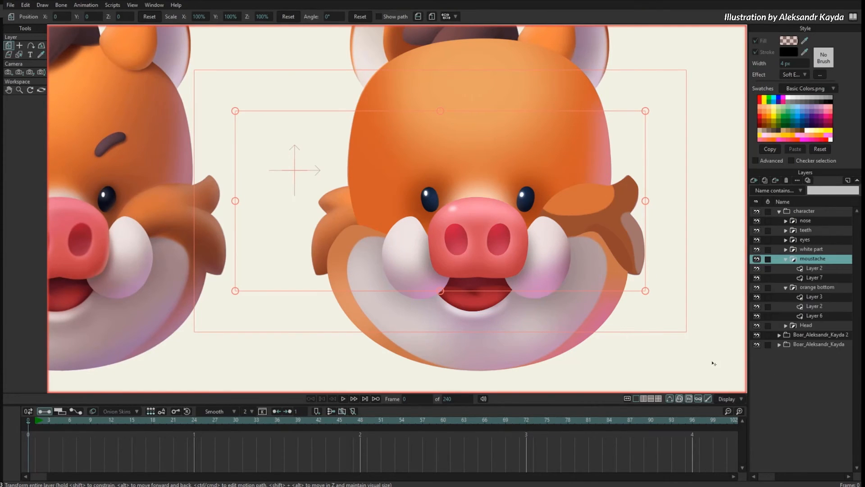
left_click(812, 268)
key("g")
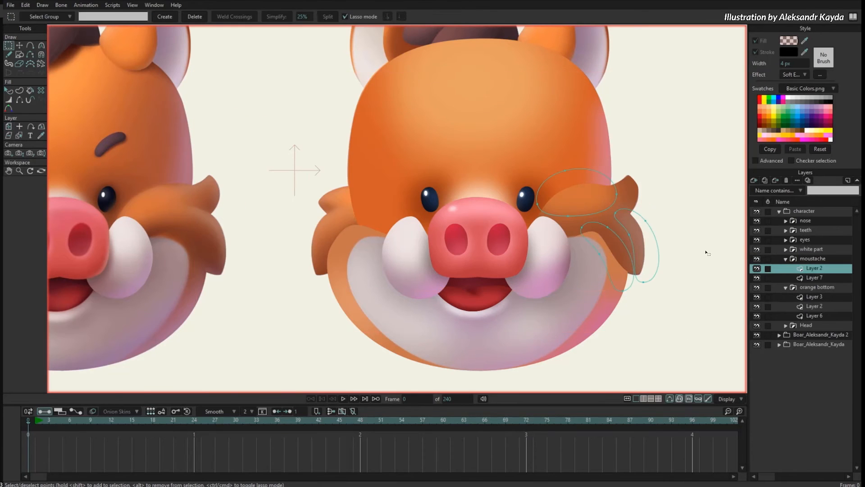
left_click(730, 399)
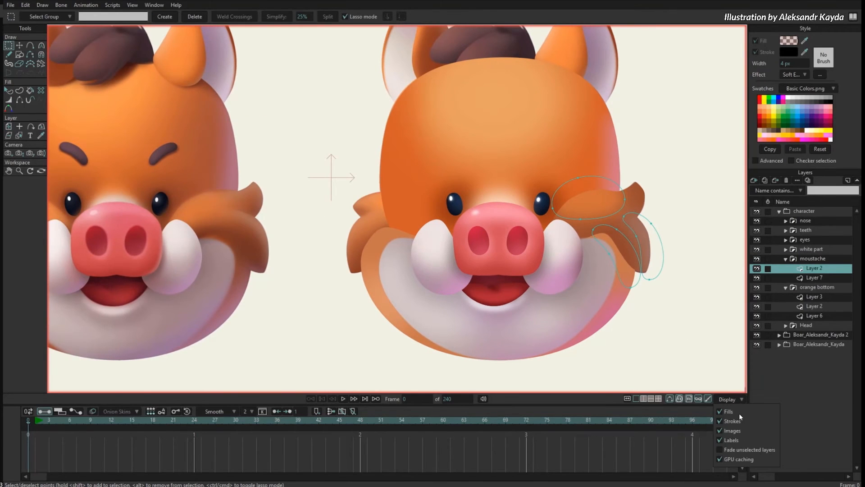
left_click(664, 452)
left_click(805, 289)
scroll(663, 303, "up", 4)
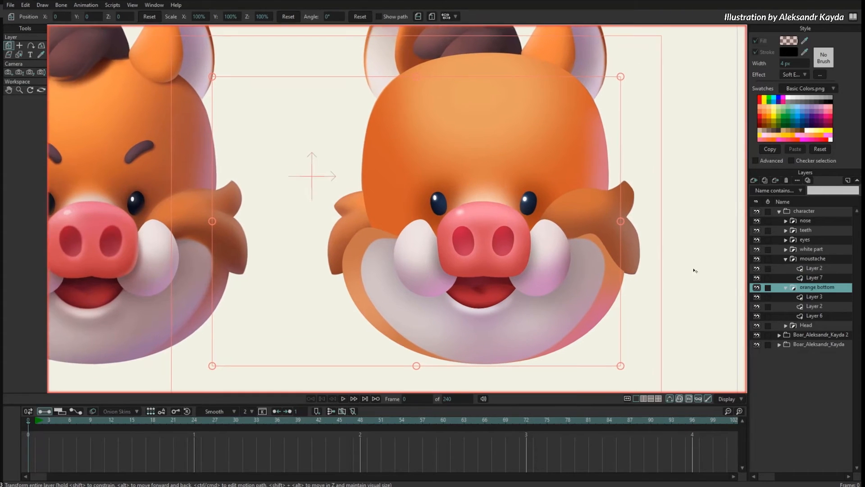
Add a vector layer below Layer 3 in the orange bottom group and paste the brown shadow shape into it.
left_click(820, 306)
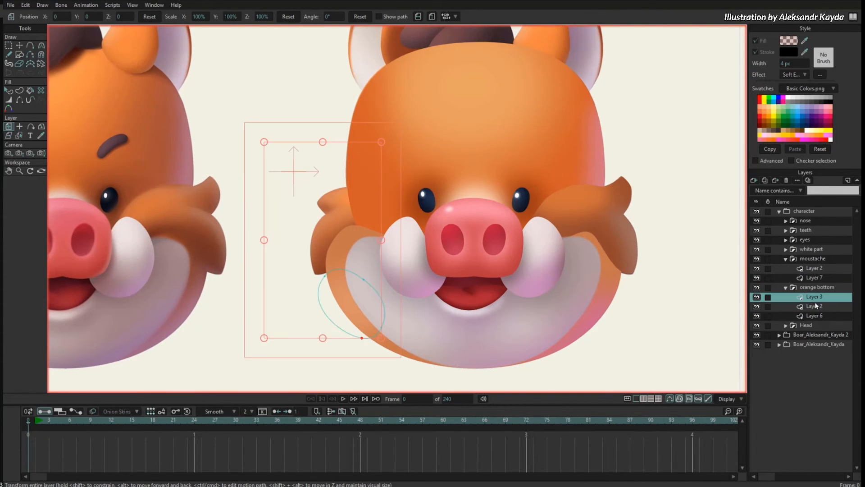
left_click(753, 179)
left_click(759, 200)
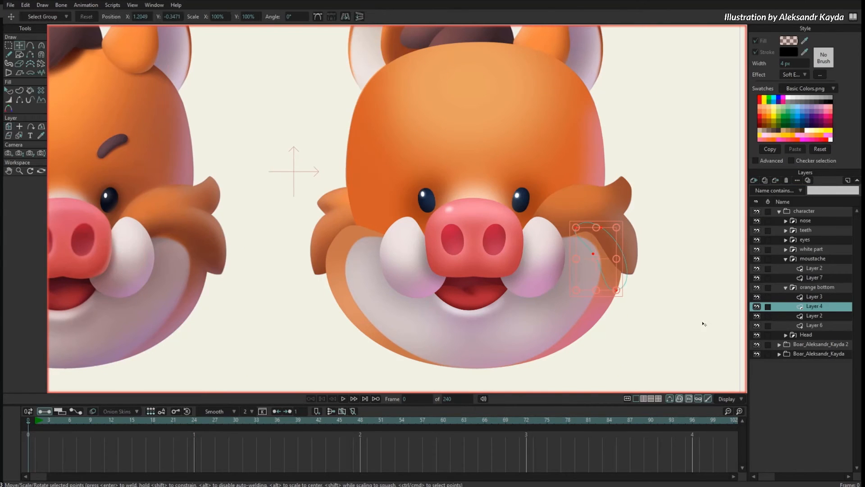
Set the pasted shadow's fill to brown #763725 with an alpha of about 94%.
key("q")
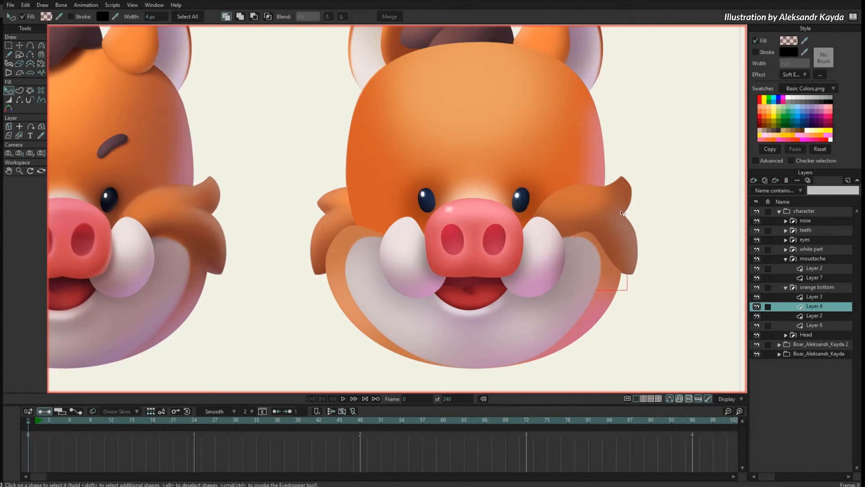
left_click(790, 44)
left_click_drag(361, 413, 362, 356)
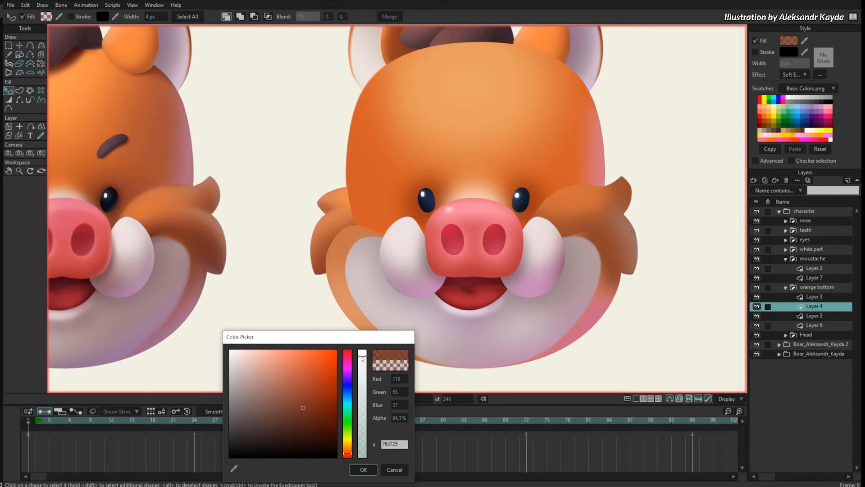
left_click(363, 470)
Reshape the inner end of the shadow on Layer 4 and of the matching brown shape on the moustache's Layer 2.
key("t")
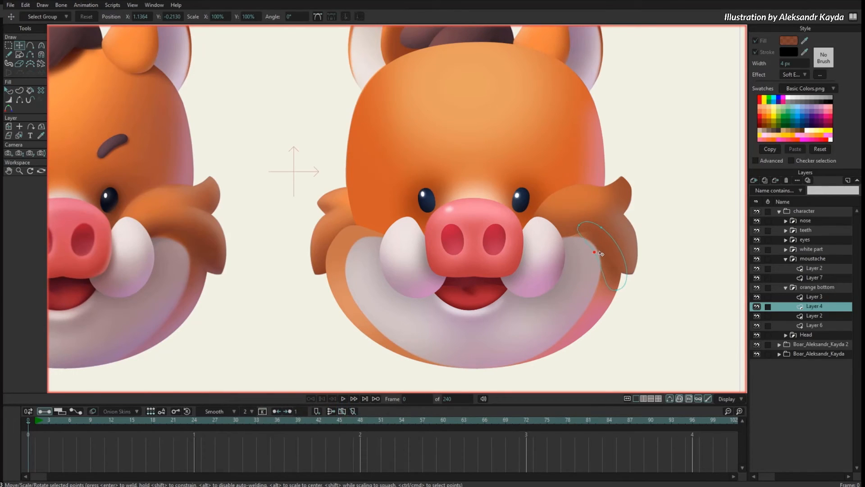
mouse_move(576, 231)
left_mouse_down()
mouse_move(567, 238)
mouse_move(580, 241)
left_mouse_up()
left_click(596, 251)
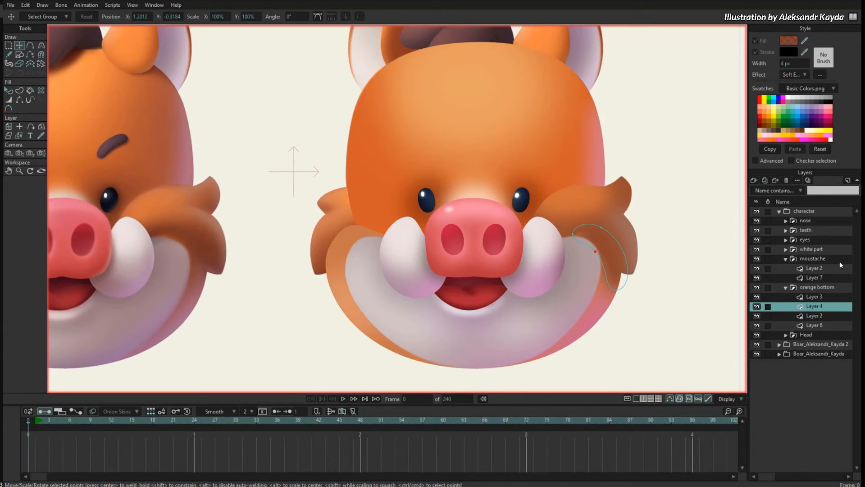
left_click(815, 269)
left_click_drag(577, 230, 594, 252)
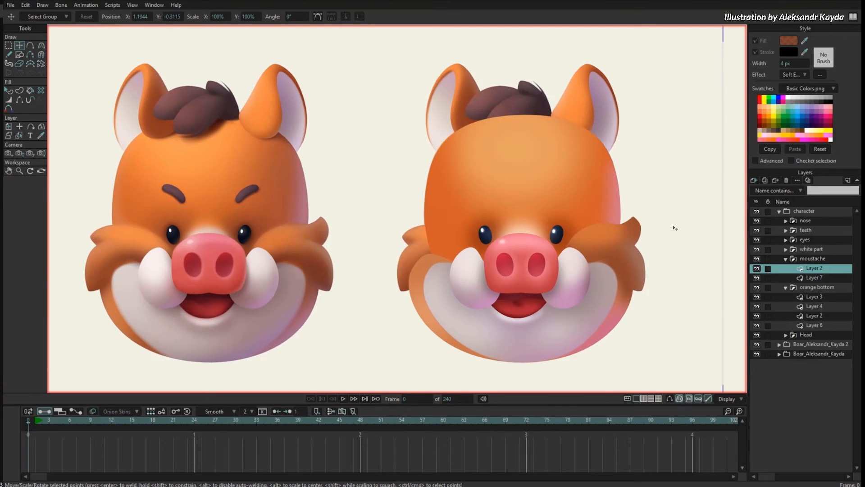
key("ctrl+h")
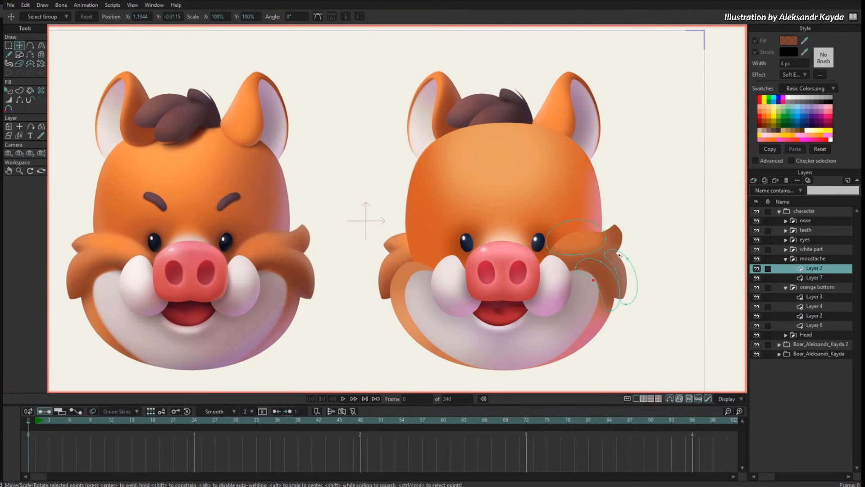
Duplicate the brown shadow shape on the moustache's Layer 2 and move the copy to the tuft's upper tip.
left_click(604, 250)
scroll(608, 269, "up", 2)
key("g")
left_click(604, 298)
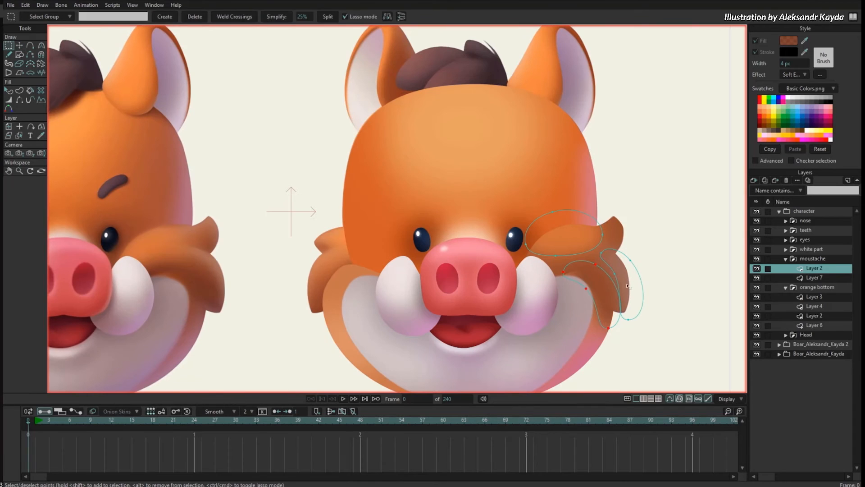
key("ctrl+c")
key("ctrl+v")
key("t")
left_click_drag(586, 291, 617, 255)
key("Return")
Reshape the copied brown shadow by moving its points around the tuft's upper tip.
left_click_drag(606, 233, 613, 254)
left_click_drag(652, 288, 633, 240)
left_click_drag(623, 217, 618, 224)
Compare the recreated tuft's shading with the original's up close, with the path outlines hidden.
key("ctrl+h")
scroll(568, 246, "up", 3)
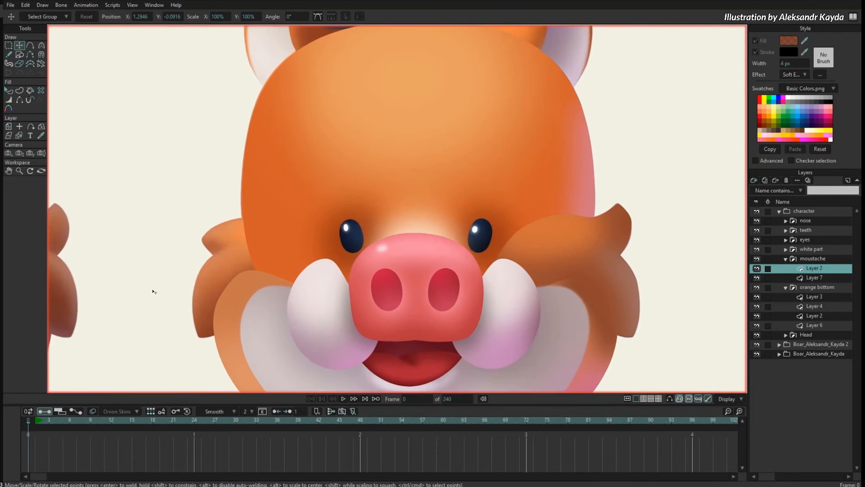
left_click_drag(74, 287, 384, 305)
scroll(376, 300, "up", 6)
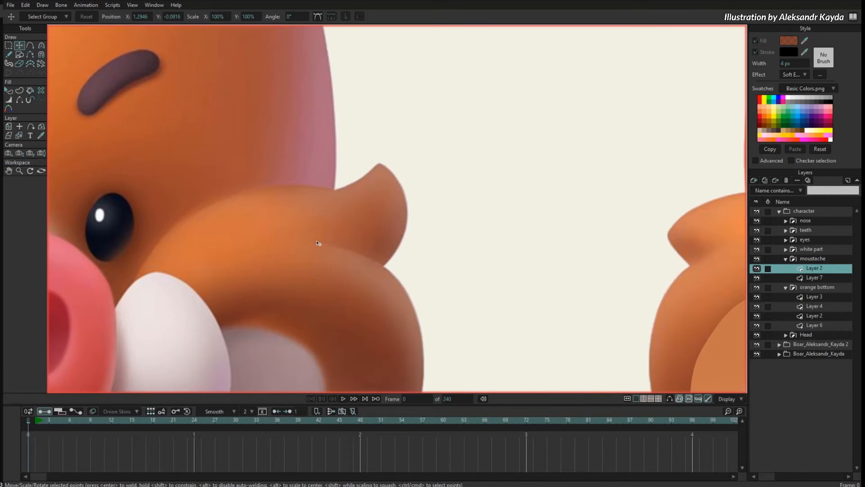
scroll(536, 253, "down", 4)
left_click_drag(504, 255, 365, 224)
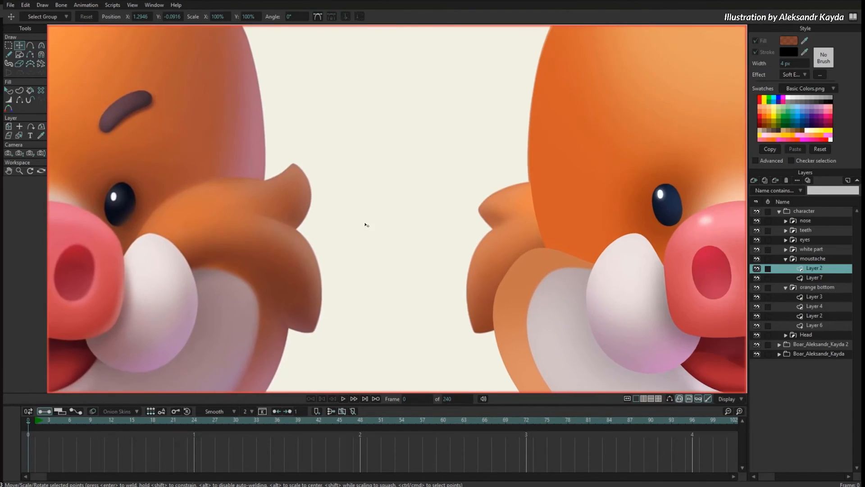
left_click_drag(449, 239, 105, 218)
left_click_drag(590, 248, 440, 264)
scroll(518, 256, "up", 4)
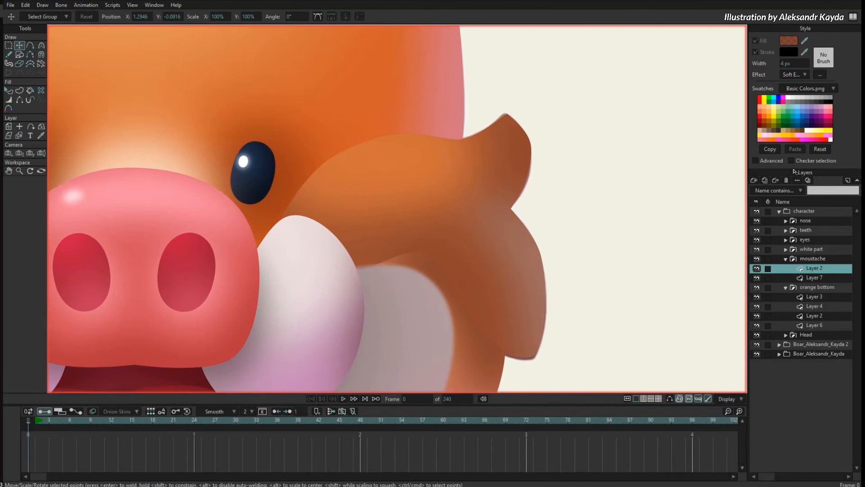
Add a new vector layer above Layer 2 in the moustache group, keeping its default name.
key("g")
left_click(756, 180)
left_click(766, 191)
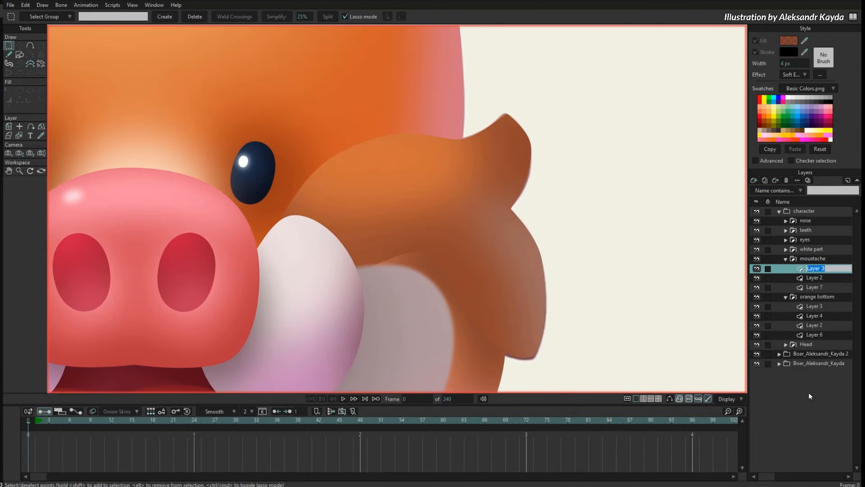
left_click(809, 393)
Draw a small closed four-sided outline at the notch between the tuft's two tips and adjust its curvature and points.
left_click_drag(500, 180, 625, 206)
scroll(528, 205, "down", 4)
key("a")
scroll(647, 199, "up", 3)
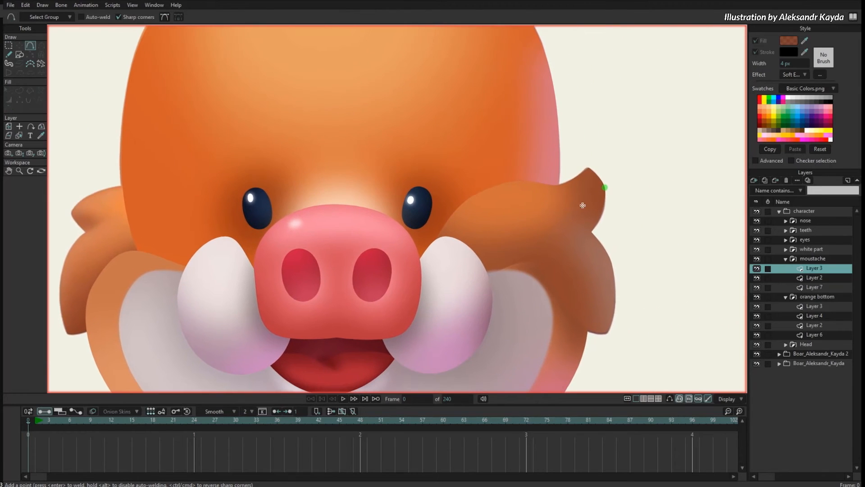
left_click(590, 232)
left_click(546, 219)
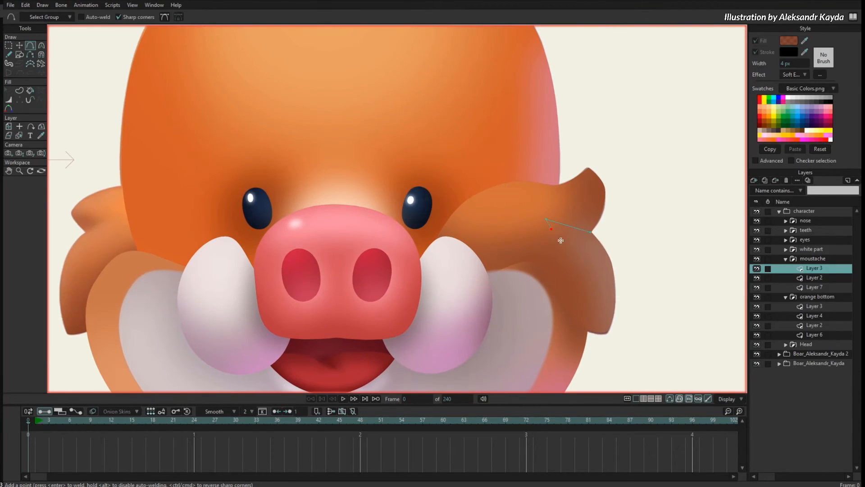
left_click(578, 253)
left_click(592, 234)
left_click_drag(570, 226, 570, 221)
key("c")
key("t")
left_click_drag(578, 253, 590, 248)
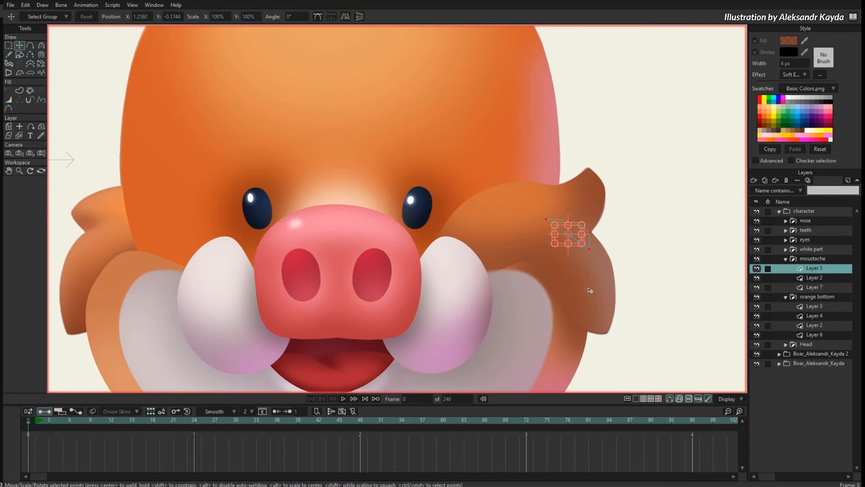
Fill the small notch outline with pale pink #F2BDAF at 93% alpha and give it an 8 px soft edge blur.
key("p")
left_click(788, 40)
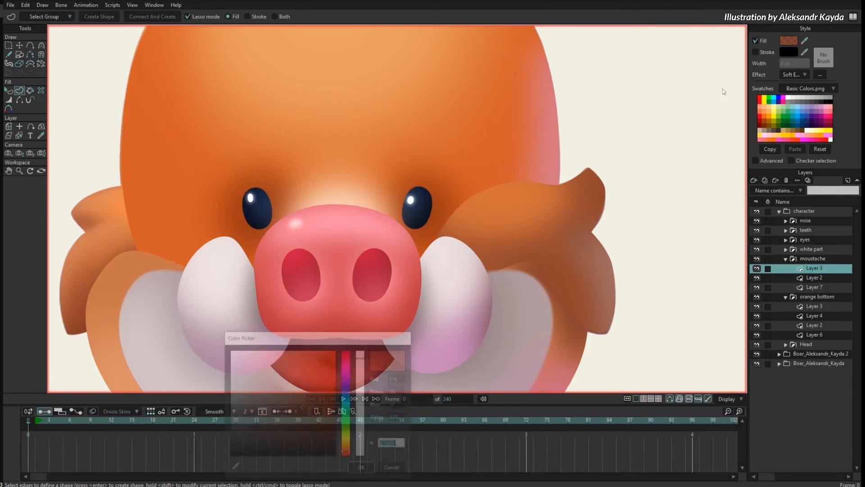
mouse_move(299, 368)
left_mouse_down()
mouse_move(258, 347)
mouse_move(259, 355)
left_mouse_up()
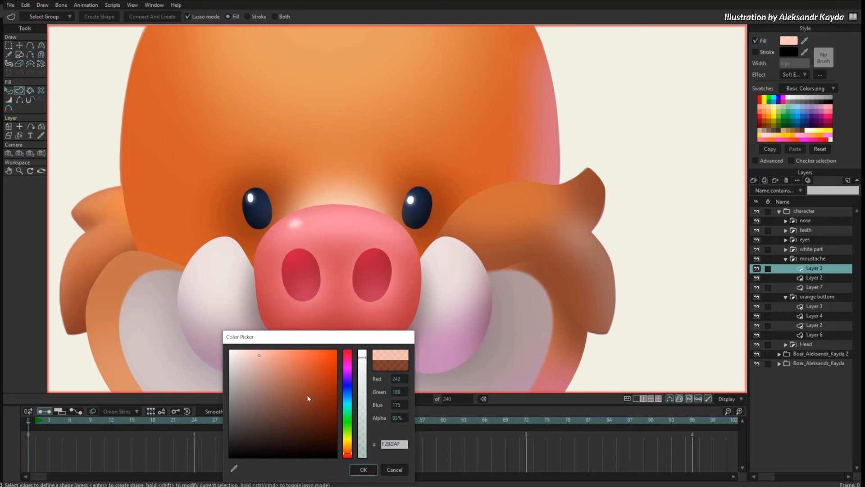
left_click(363, 471)
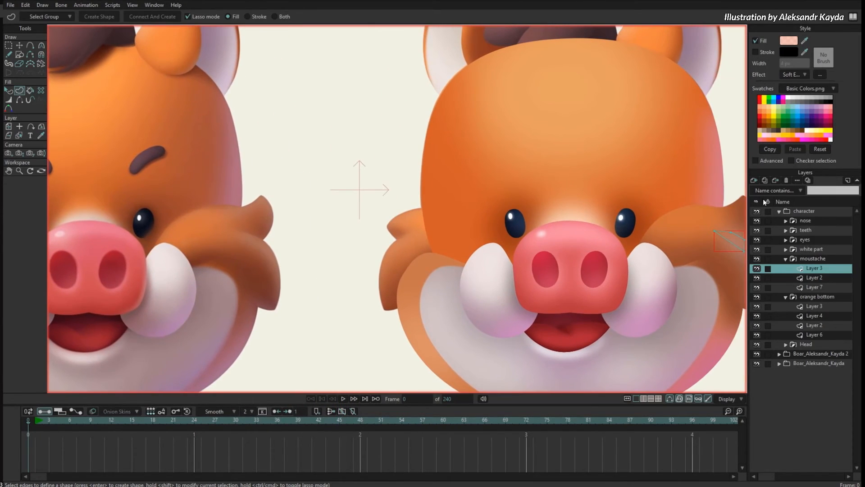
left_click(821, 76)
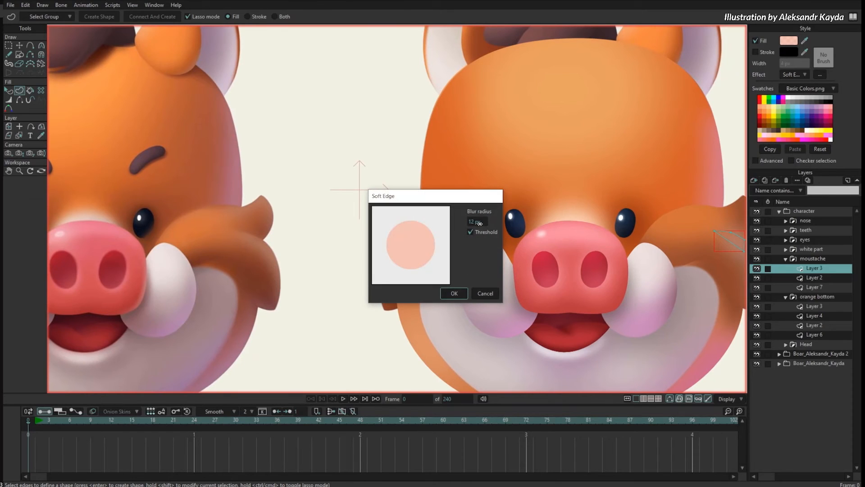
left_click_drag(479, 223, 466, 226)
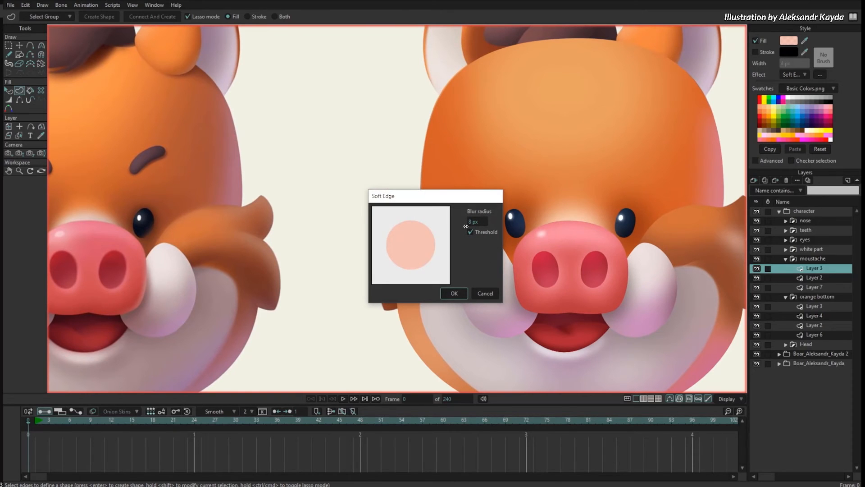
left_click(454, 293)
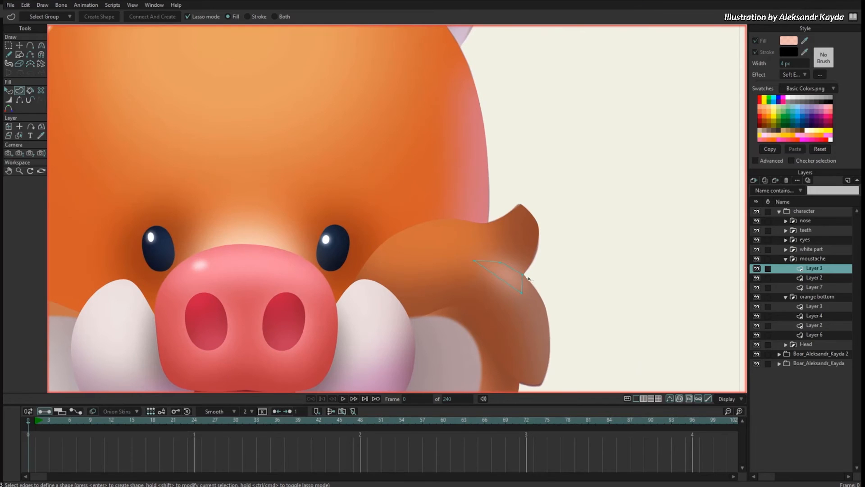
Adjust the curvature of the pink highlight's outer corner and spread its end points along the tuft's notch.
key("c")
left_click_drag(528, 277, 686, 309)
key("t")
left_click_drag(528, 298, 476, 269)
Reduce the pink highlight's fill alpha to 72.5%.
key("q")
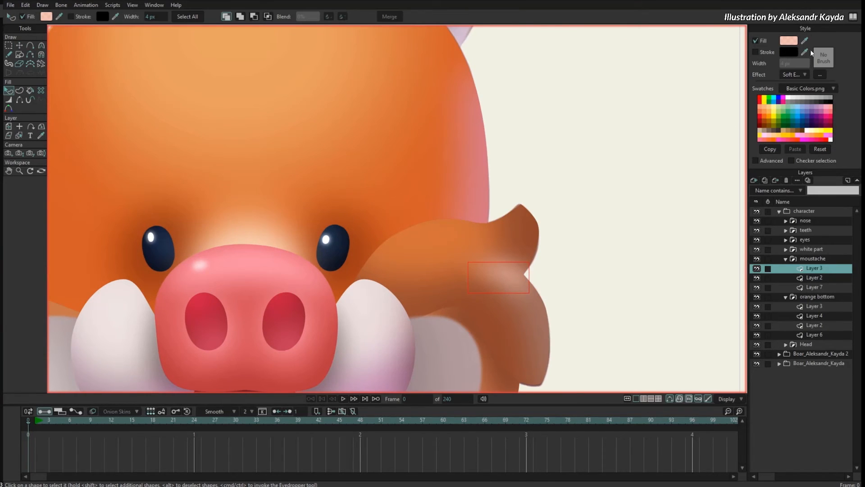
left_click(794, 41)
left_click(360, 379)
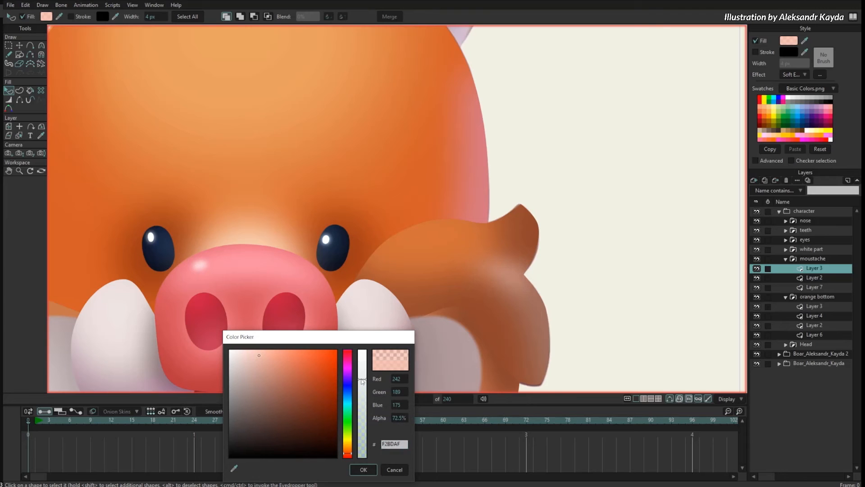
left_click(363, 469)
Nudge the pink highlight's points to follow the notch and add a point midway along its lower edge.
key("t")
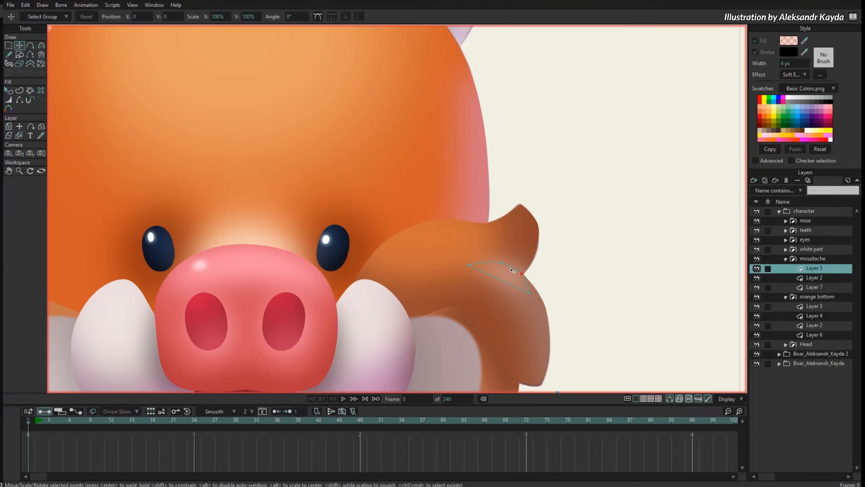
left_click_drag(523, 274, 524, 274)
left_click_drag(500, 262, 501, 265)
left_click_drag(529, 293, 529, 296)
key("a")
left_click(504, 283)
key("t")
left_click(528, 296)
Duplicate the whole pink highlight and shrink the copy so it sits inside the original beside the notch.
scroll(554, 237, "down", 2)
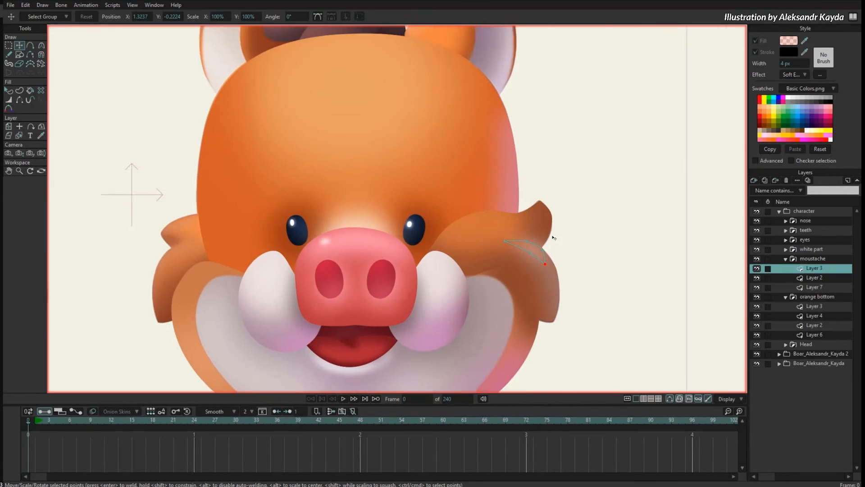
left_click_drag(554, 237, 617, 216)
key("ctrl+a")
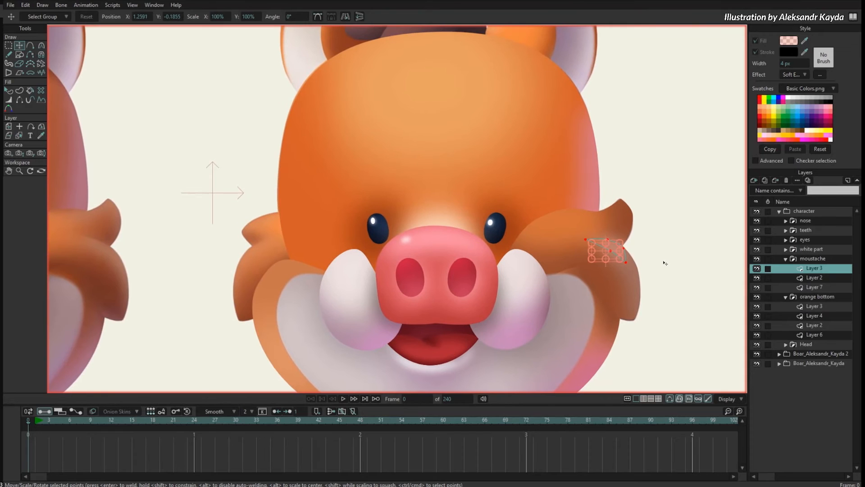
left_click_drag(653, 246, 549, 246)
scroll(518, 250, "up", 3)
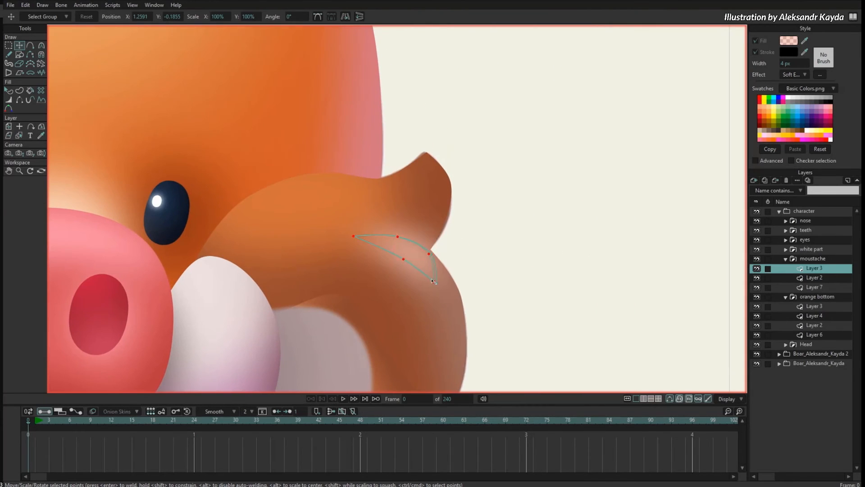
Set the smaller highlight's soft edge blur radius to 3 px.
key("q")
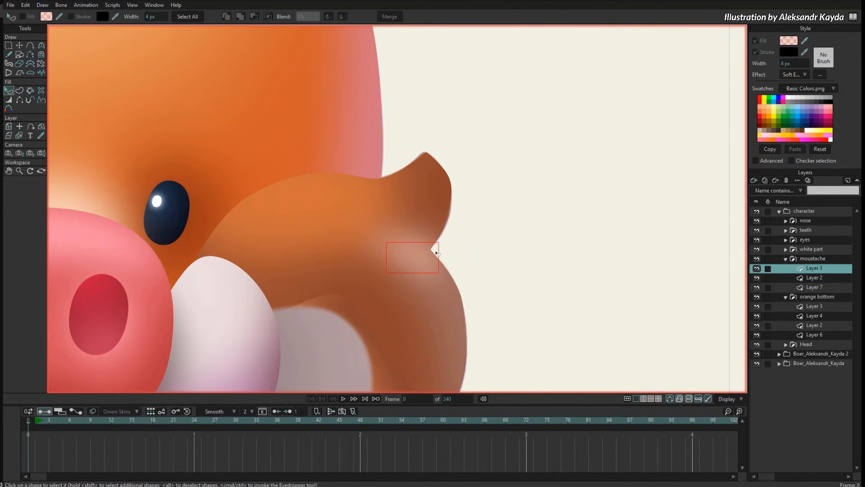
left_click(438, 254)
left_click(819, 75)
left_click_drag(481, 194, 600, 179)
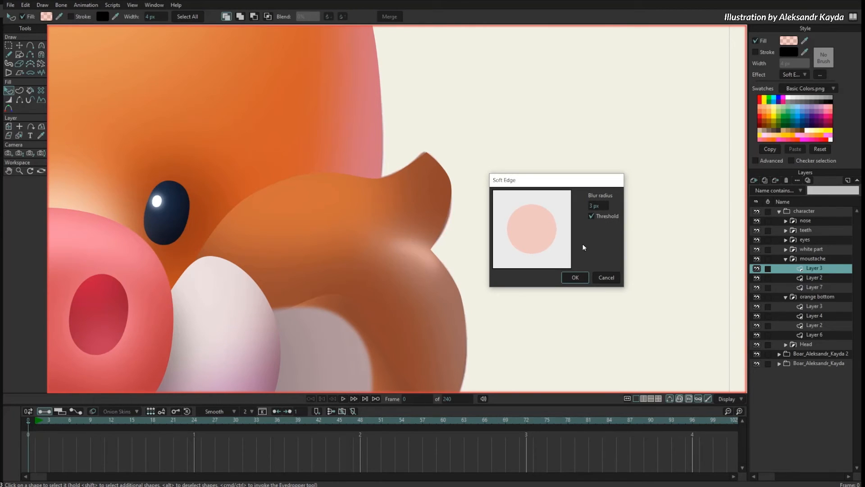
key("Return")
Lower the smaller highlight's fill alpha to 43.5%.
left_click(789, 41)
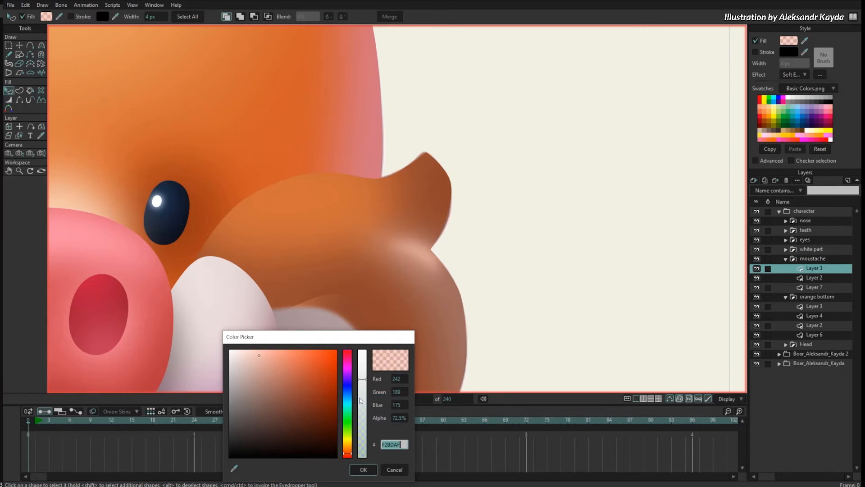
left_click_drag(361, 401, 361, 411)
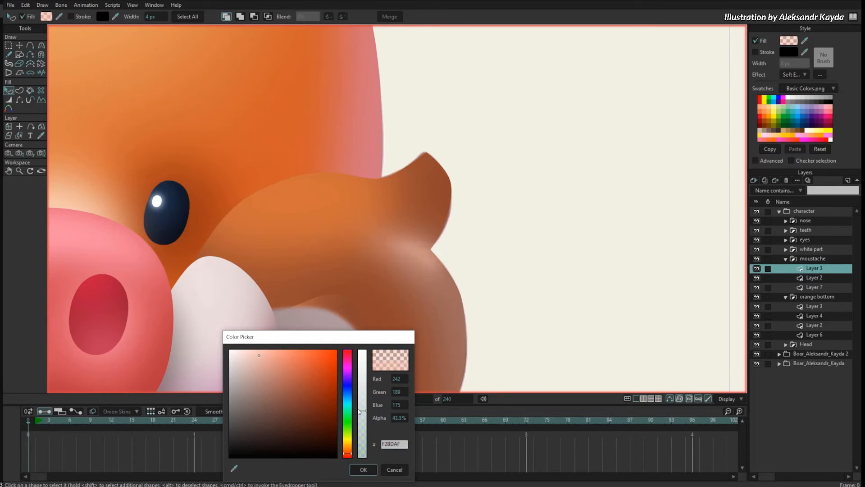
left_click(363, 469)
Reshape the smaller highlight by moving its points closer to the tuft's notch.
key("t")
scroll(376, 244, "up", 3)
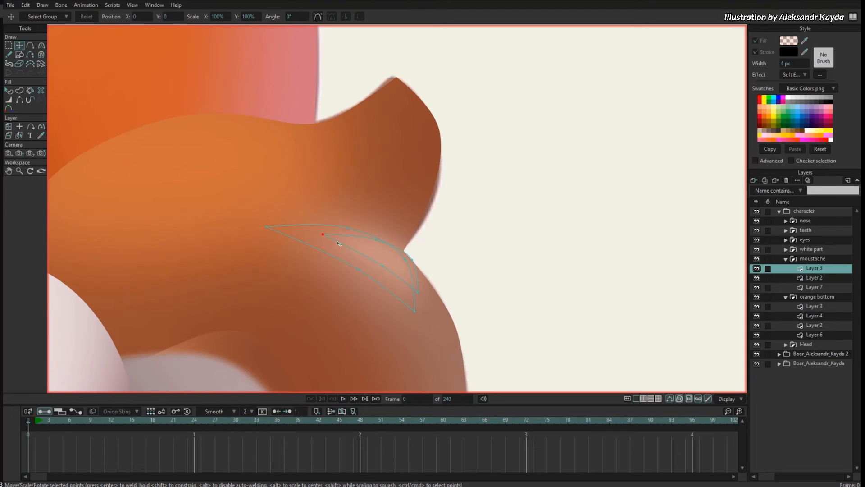
left_click_drag(339, 244, 412, 259)
left_click_drag(417, 292, 417, 266)
Raise the smaller highlight's fill alpha to 100%.
key("q")
left_click(793, 41)
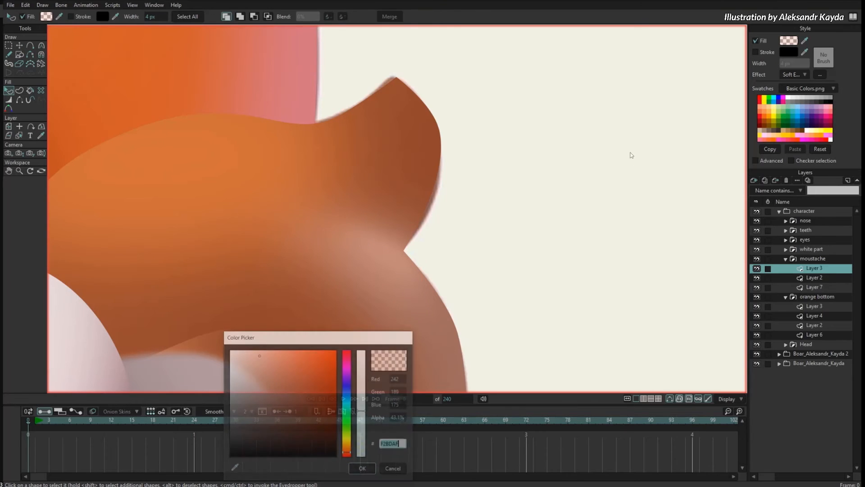
left_click_drag(362, 395, 361, 345)
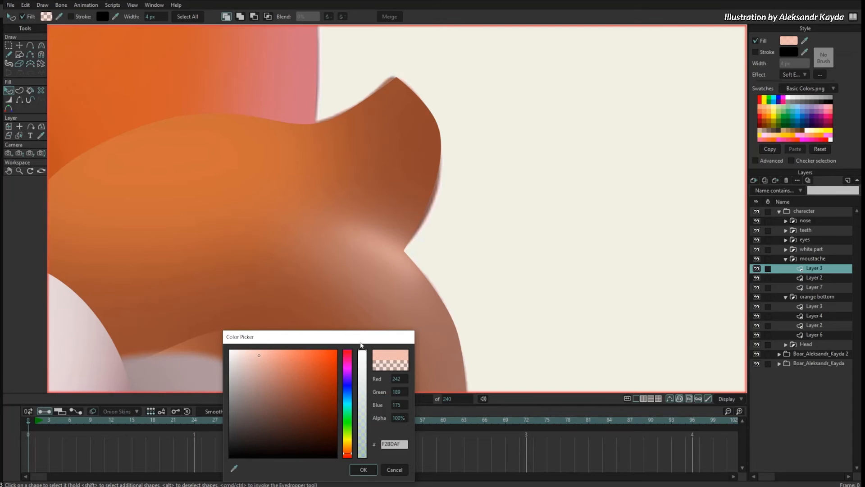
left_click(363, 469)
Fine-tune the highlight points along the notch and lighten the smaller highlight's fill to #FFDCD2.
key("t")
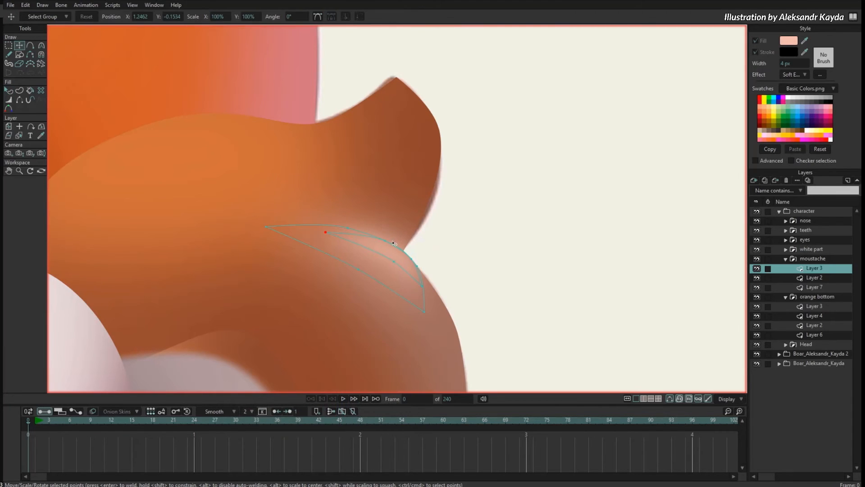
key("q")
left_click(398, 260)
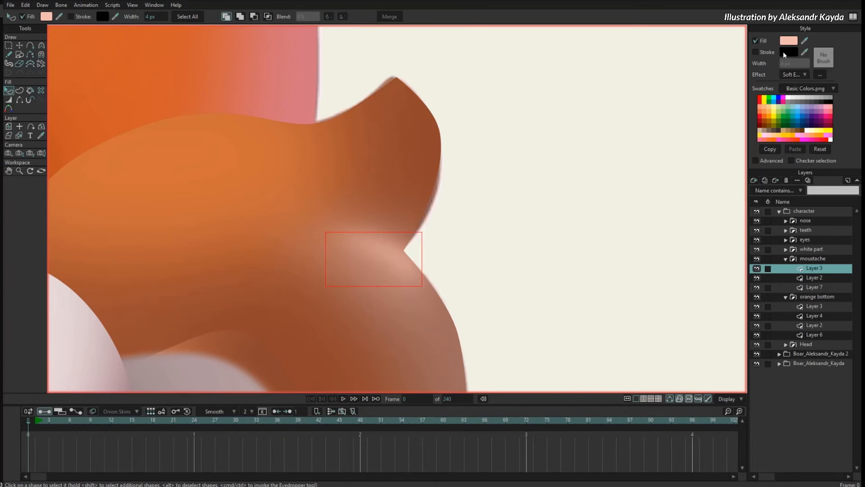
left_click(789, 41)
left_click_drag(260, 358, 253, 347)
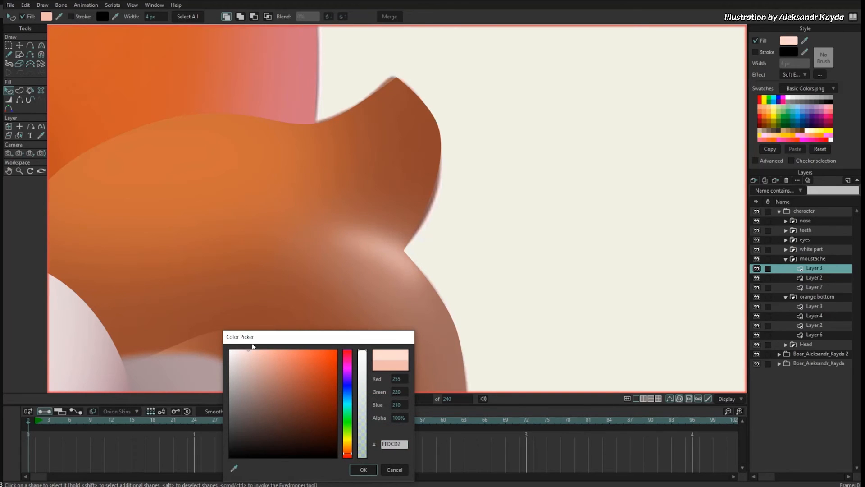
left_click(370, 470)
Hide the path outlines to compare both heads, and pull the smaller highlight's lower end outward past the tuft's edge.
scroll(500, 193, "down", 6)
key("g")
scroll(591, 198, "down", 3)
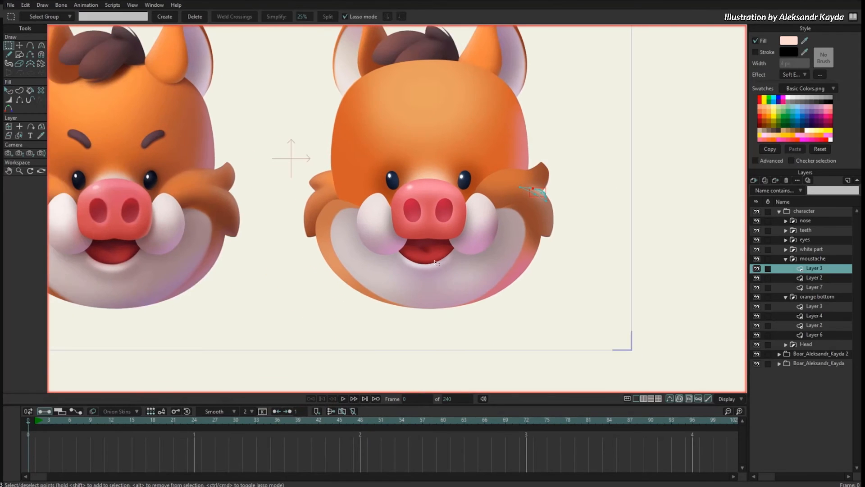
left_click_drag(435, 262, 517, 290)
key("ctrl+h")
left_click(640, 232)
key("t")
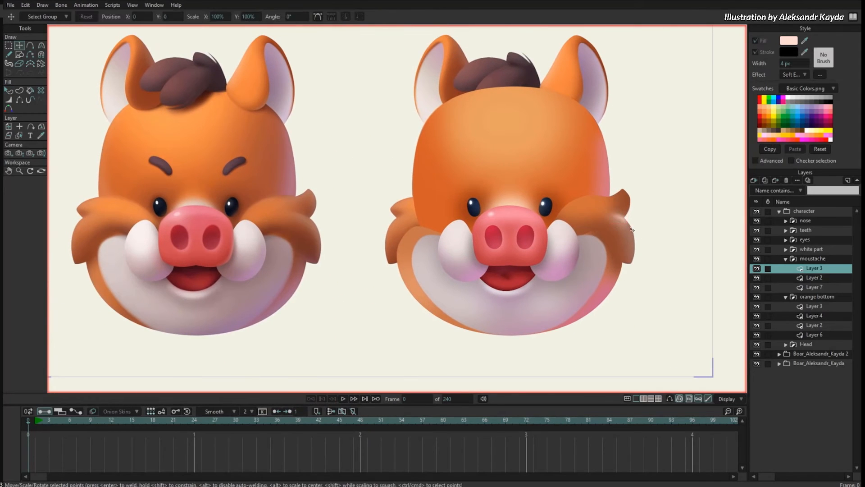
left_click_drag(631, 224, 636, 229)
Set the smaller highlight's fill alpha to 18.8%.
key("q")
left_click(789, 41)
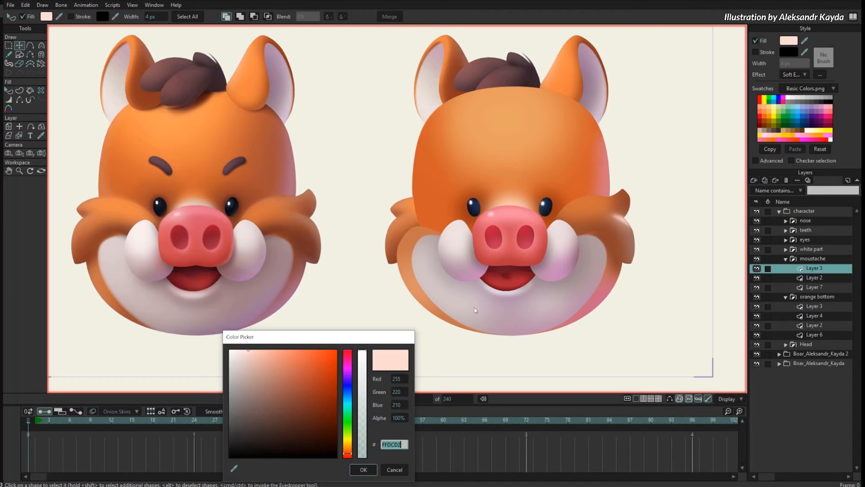
left_click_drag(359, 374, 352, 431)
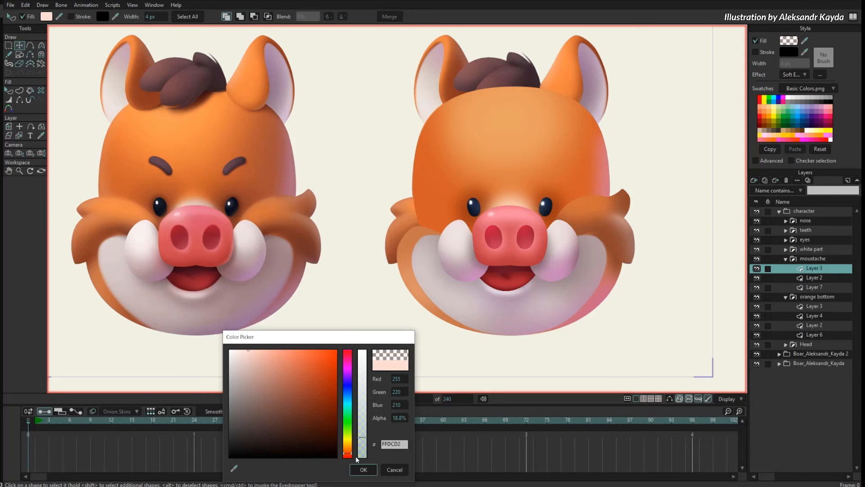
left_click(361, 469)
Show the path outlines again and slightly reduce the larger pink highlight's soft edge blur radius.
key("g")
scroll(481, 289, "up", 6)
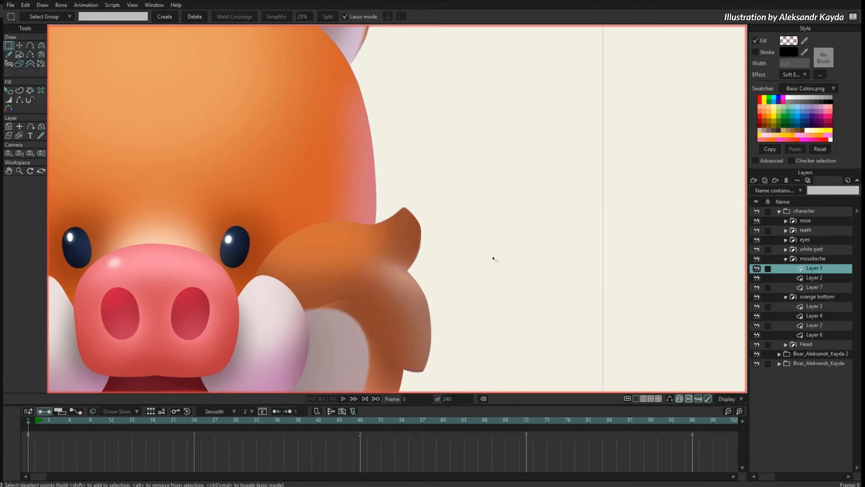
scroll(435, 265, "up", 3)
key("t")
key("ctrl+h")
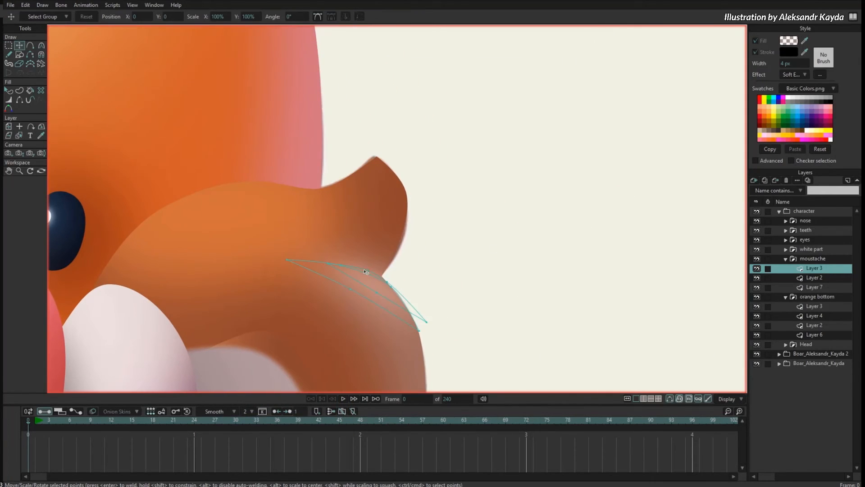
key("q")
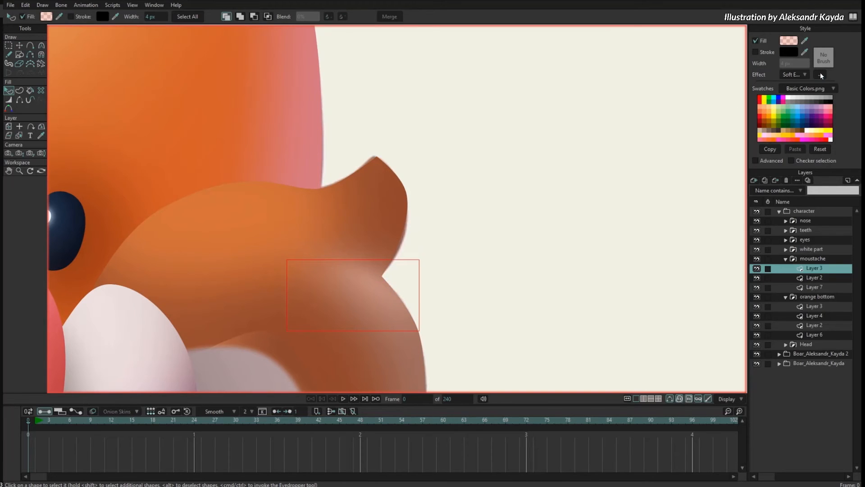
left_click(820, 74)
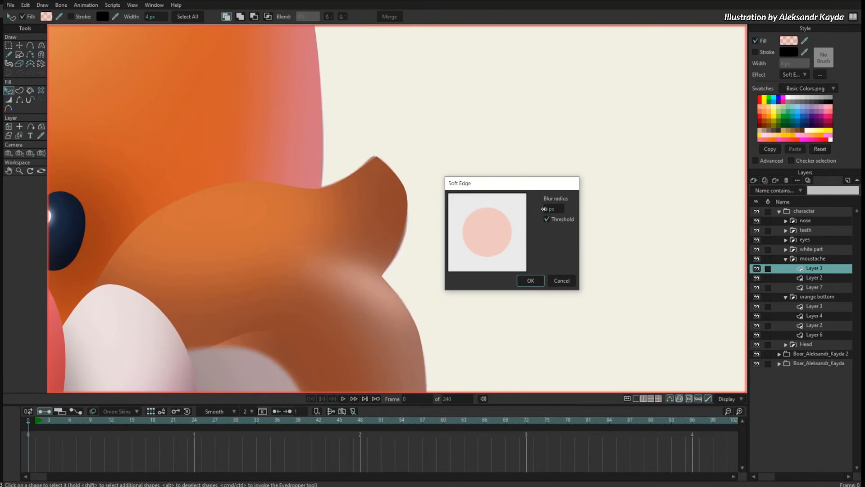
left_click_drag(544, 210, 542, 211)
left_click(530, 281)
Set the larger pink highlight's fill alpha to 53.7%.
key("t")
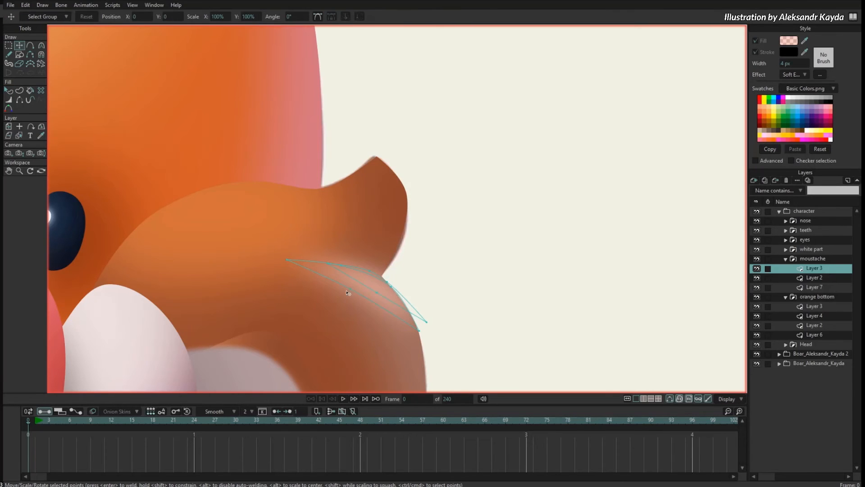
key("q")
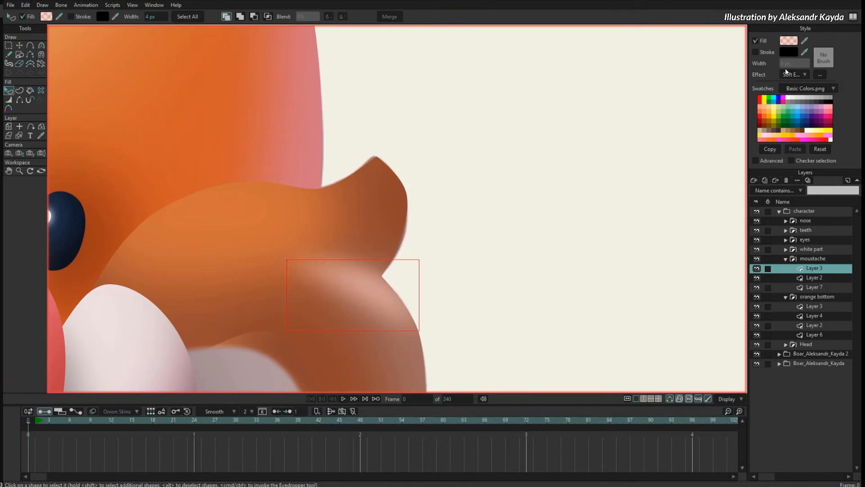
left_click(789, 41)
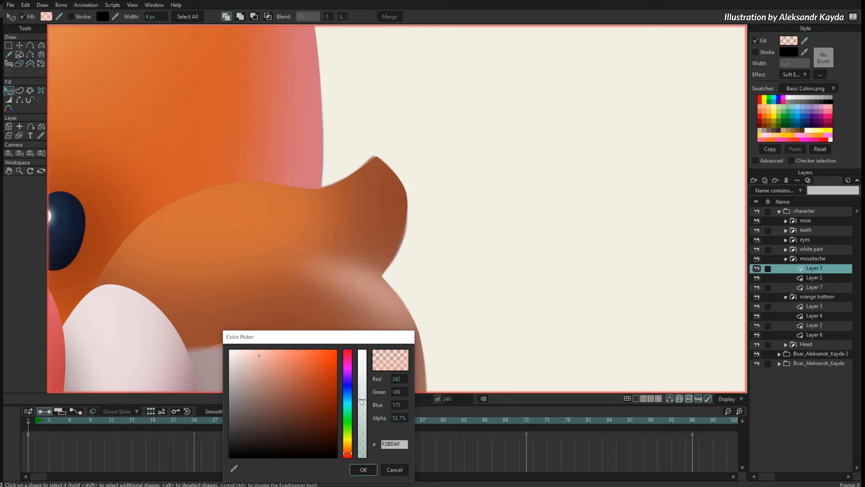
left_click(363, 469)
Duplicate the smaller pink highlight on the moustache and move the copy up above the tuft's notch.
key("g")
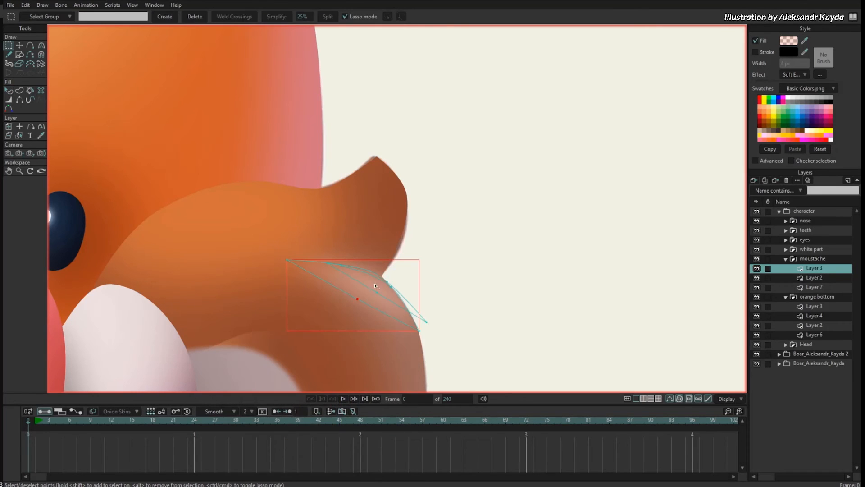
key("ctrl+a")
key("t")
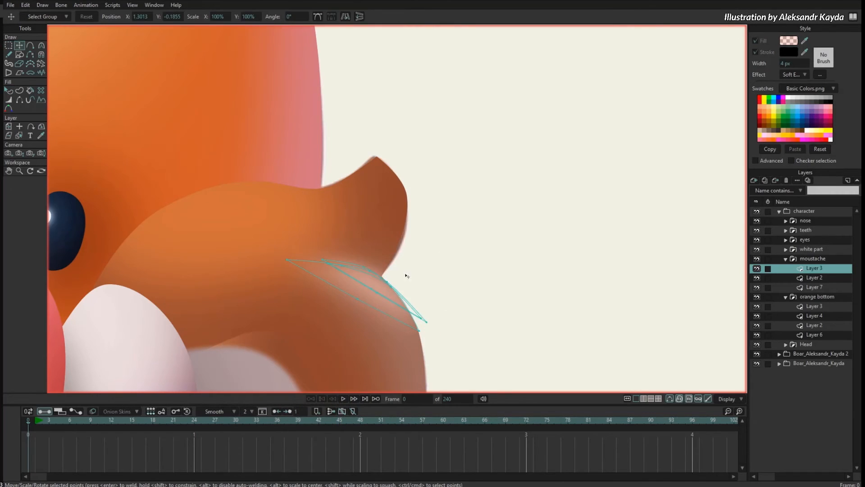
scroll(399, 280, "up", 3)
left_click_drag(340, 308, 344, 294)
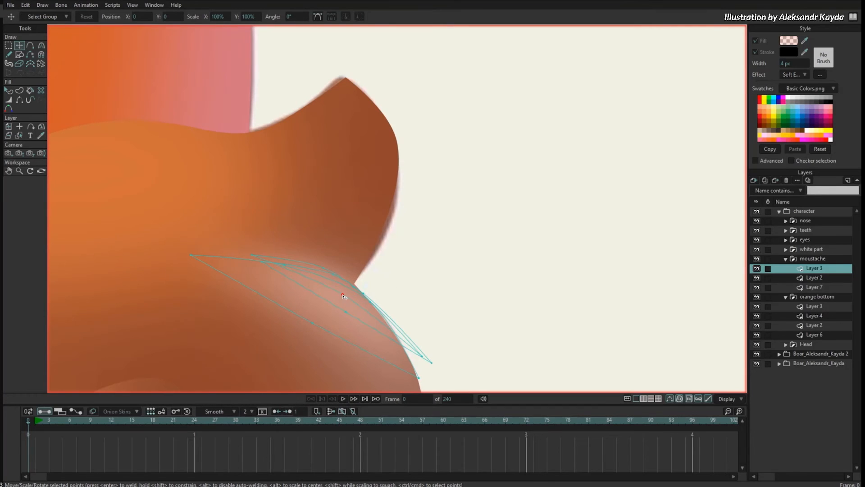
key("Tab")
left_click_drag(456, 289, 465, 252)
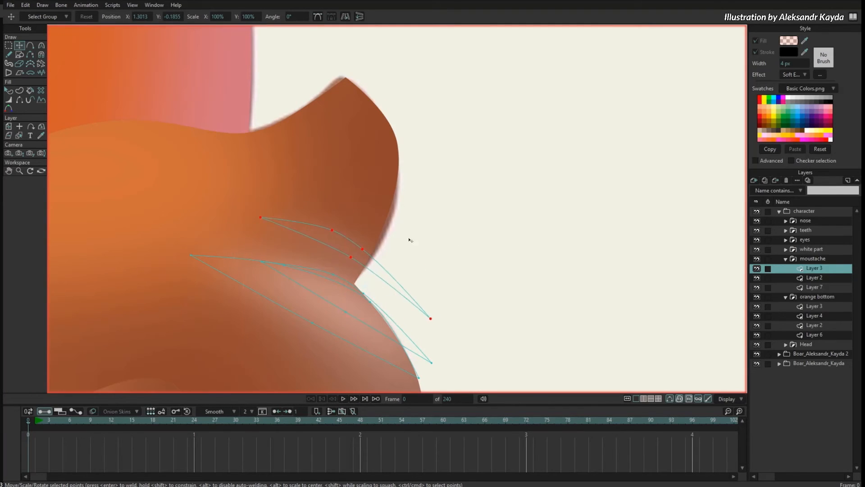
Set the copied highlight's fill alpha to 53.7% and its soft edge blur radius to 2 px.
key("q")
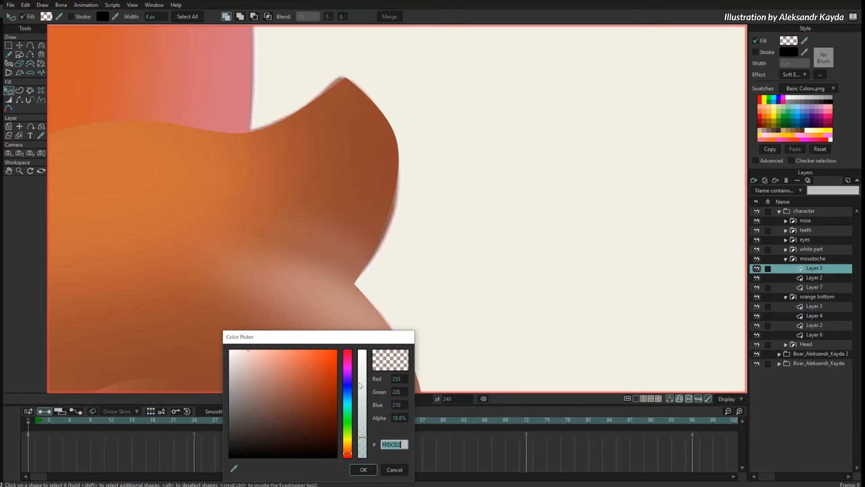
left_click_drag(360, 421, 362, 399)
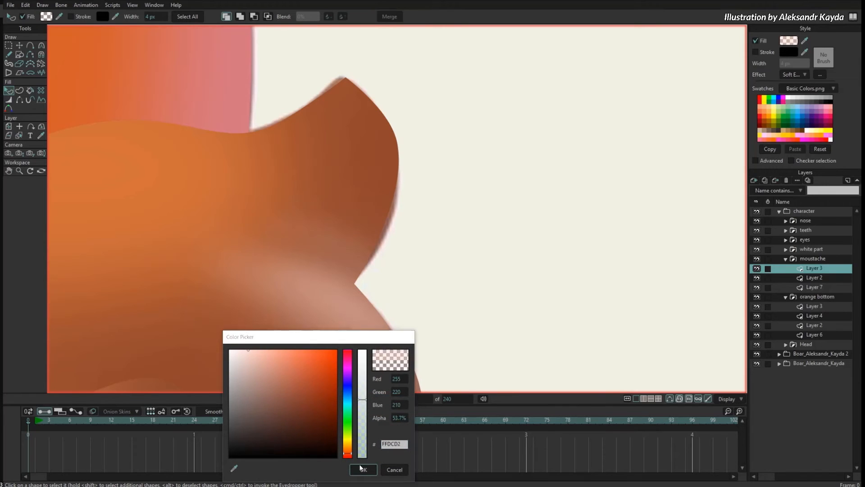
left_click(363, 469)
left_click(820, 75)
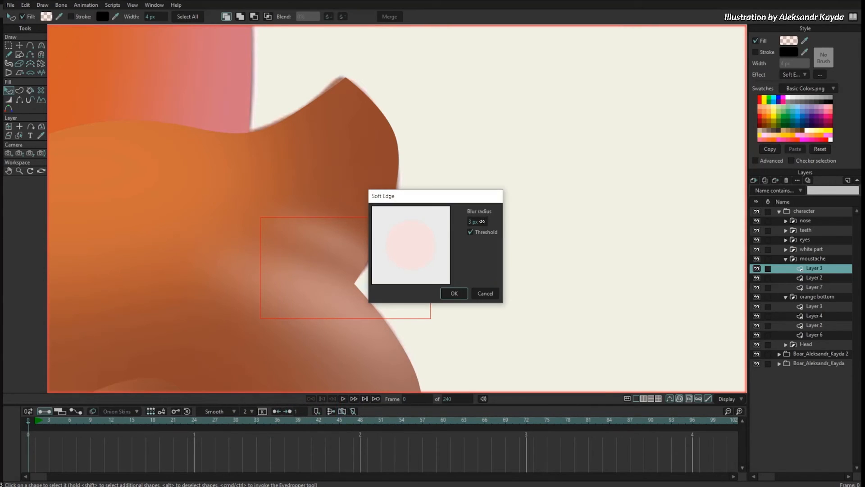
left_click_drag(478, 224, 481, 224)
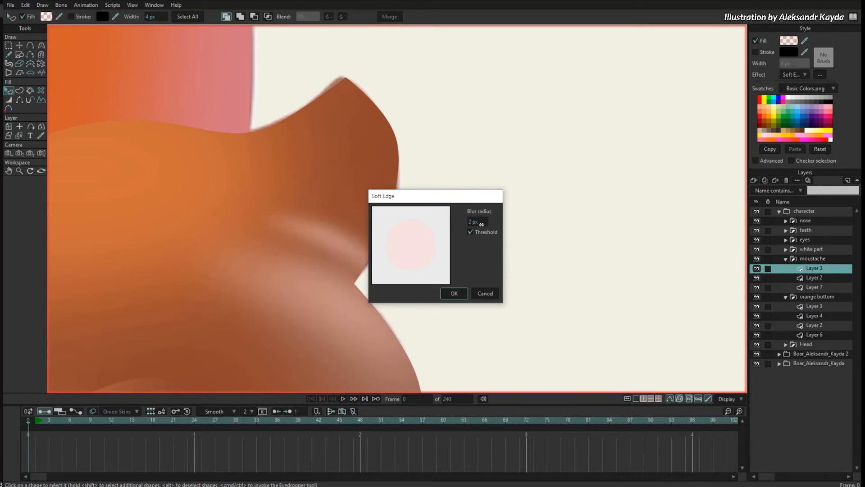
left_click(453, 294)
Move the copied highlight's points down so it forms a narrow sliver along the top edge at the notch.
key("t")
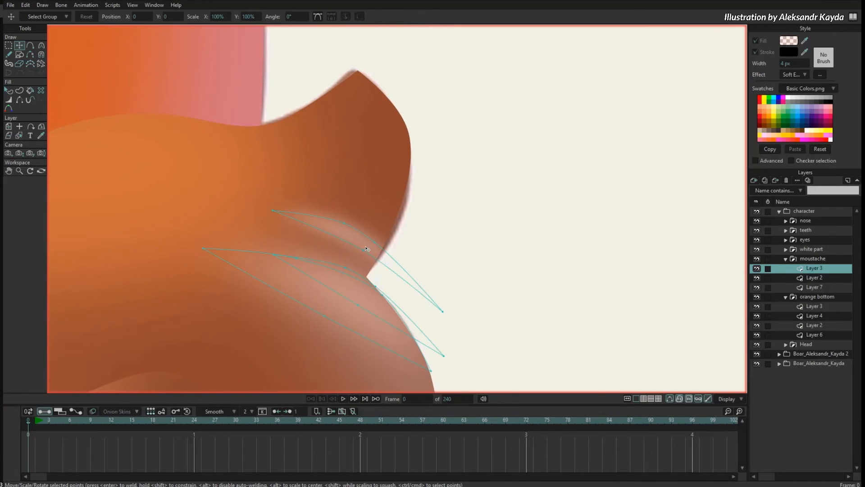
left_click_drag(362, 252, 350, 285)
left_click_drag(273, 211, 265, 257)
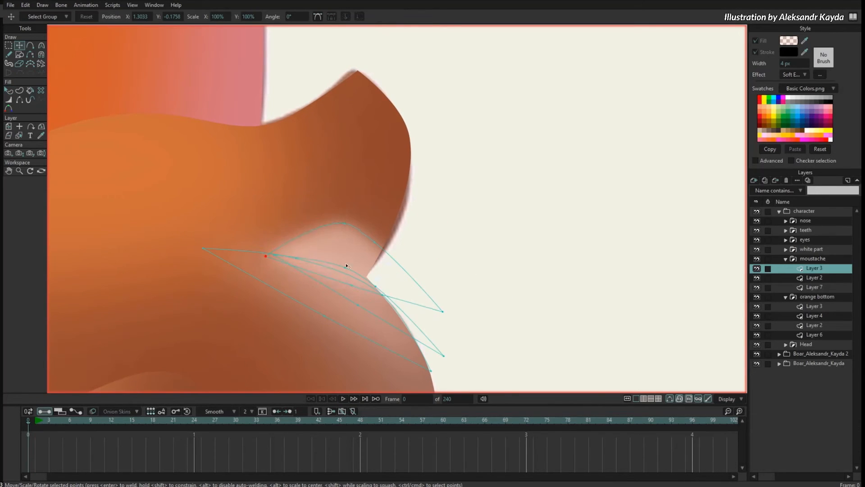
left_click_drag(351, 230, 351, 274)
left_click_drag(375, 245, 366, 283)
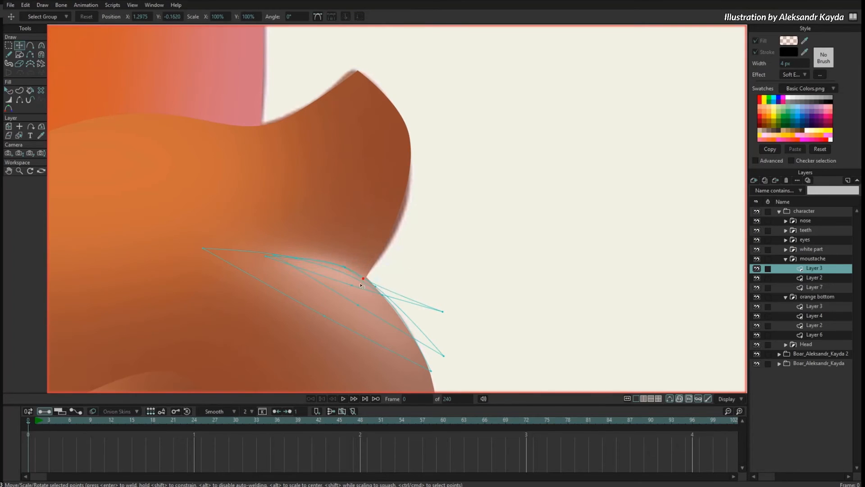
key("Tab")
left_click(390, 268)
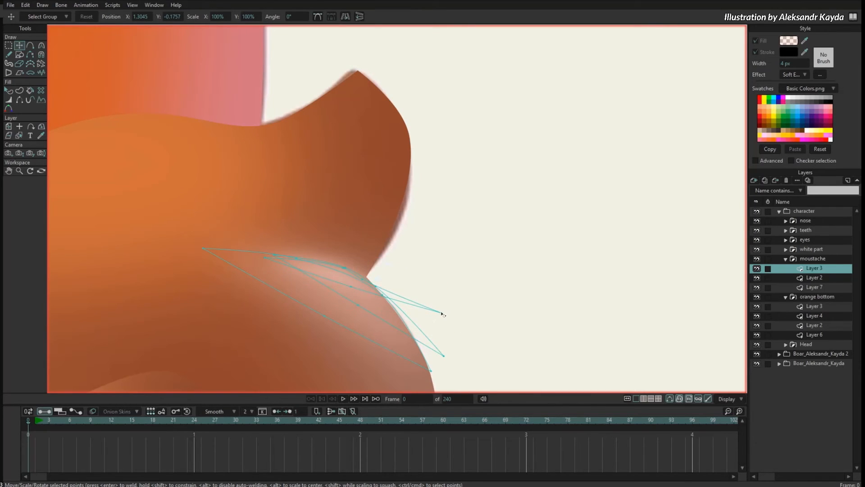
Set the blend mode of the moustache's Layer 3 to Overlay.
scroll(472, 231, "down", 10)
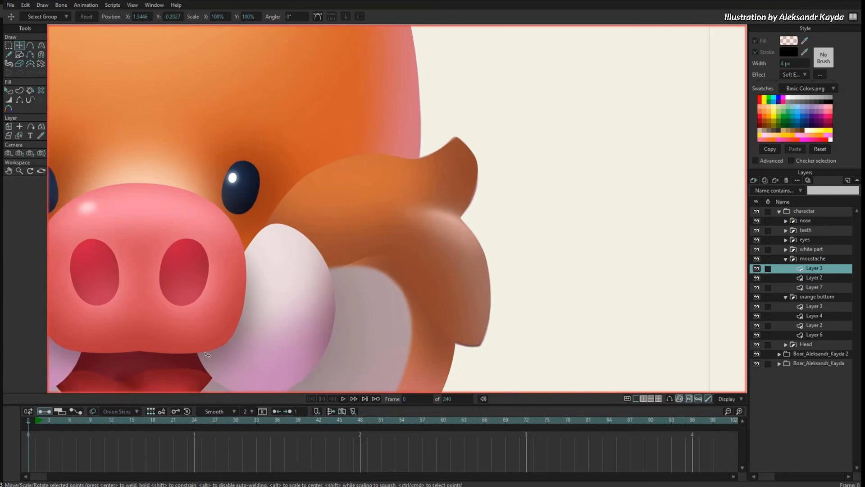
mouse_move(475, 231)
left_mouse_down()
mouse_move(600, 217)
mouse_move(584, 237)
left_mouse_up()
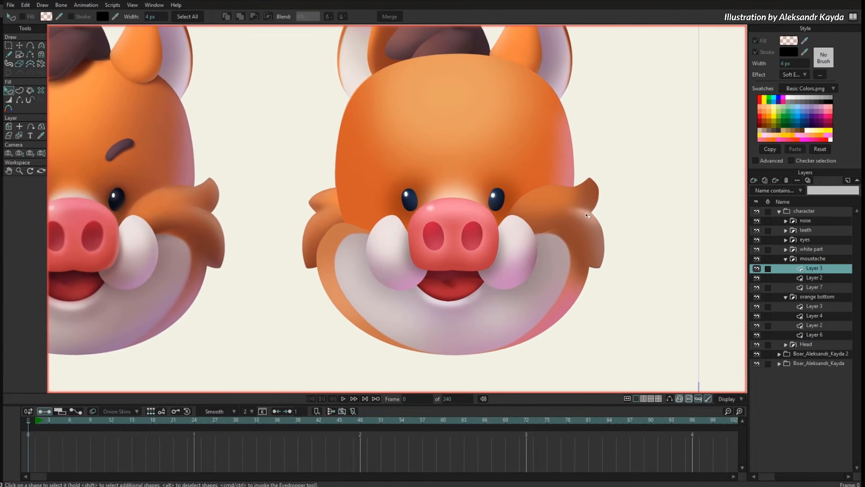
key("q")
right_click(816, 273)
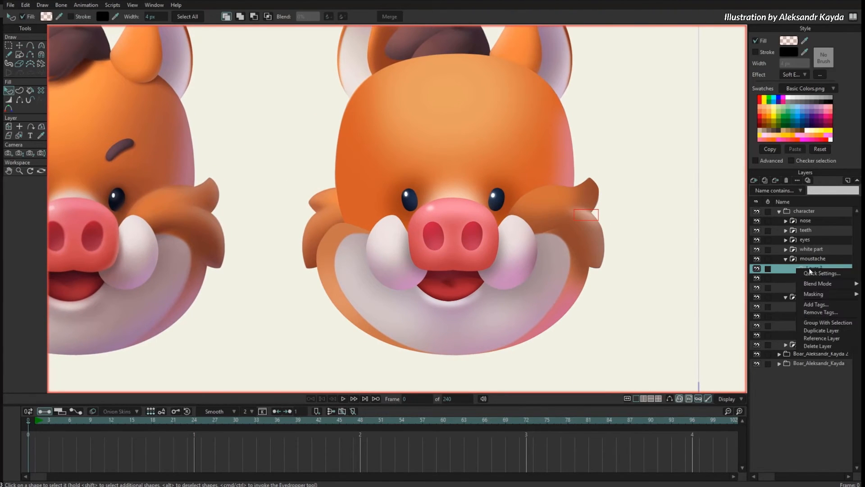
mouse_move(816, 283)
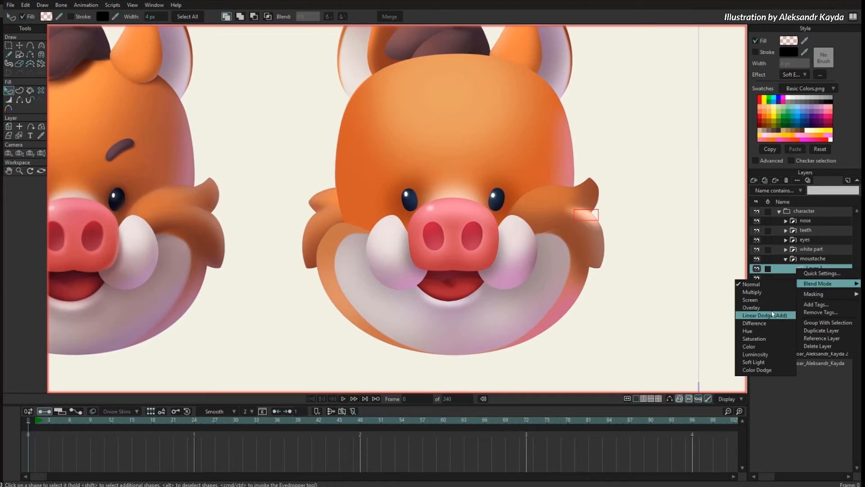
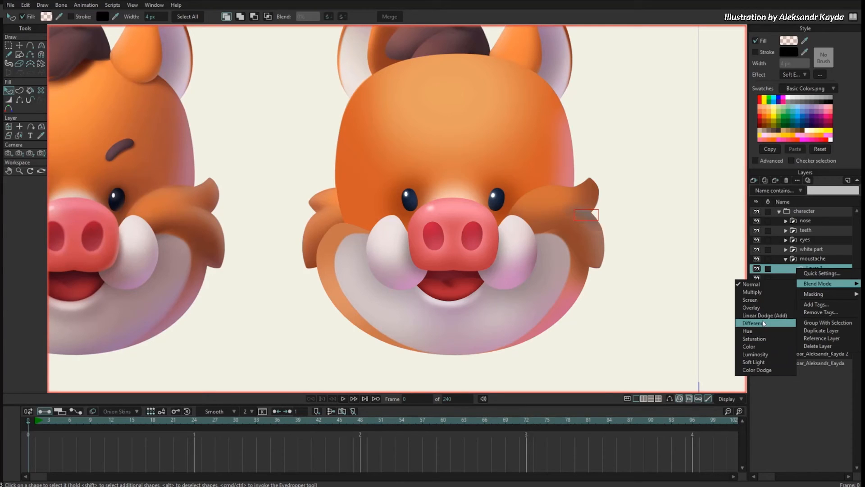
left_click(767, 309)
left_click(679, 294)
Lower the fill alpha of the pink highlights at the notch, setting the larger one to 27%.
scroll(698, 215, "up", 3)
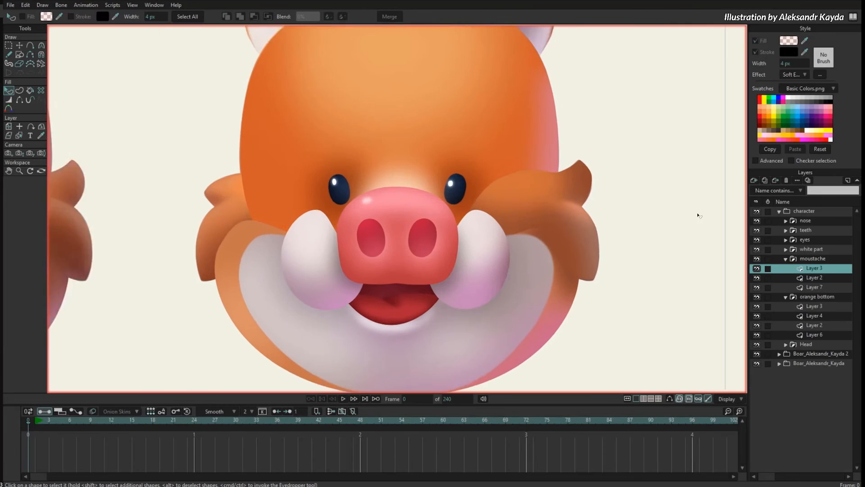
key("t")
scroll(545, 236, "up", 3)
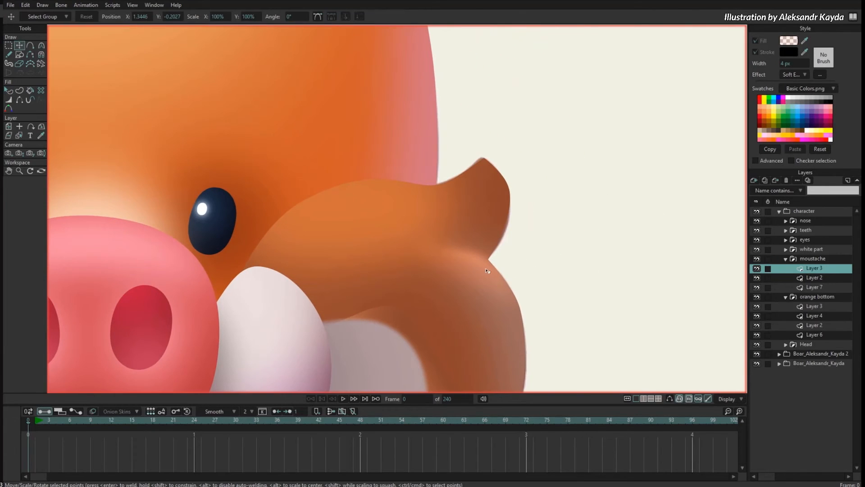
key("q")
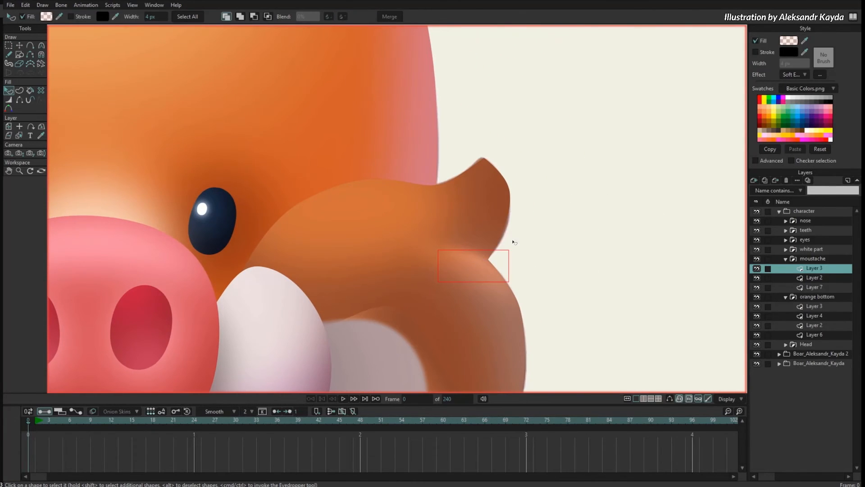
left_click(791, 43)
left_click_drag(360, 403, 360, 428)
left_click(363, 469)
left_click(787, 42)
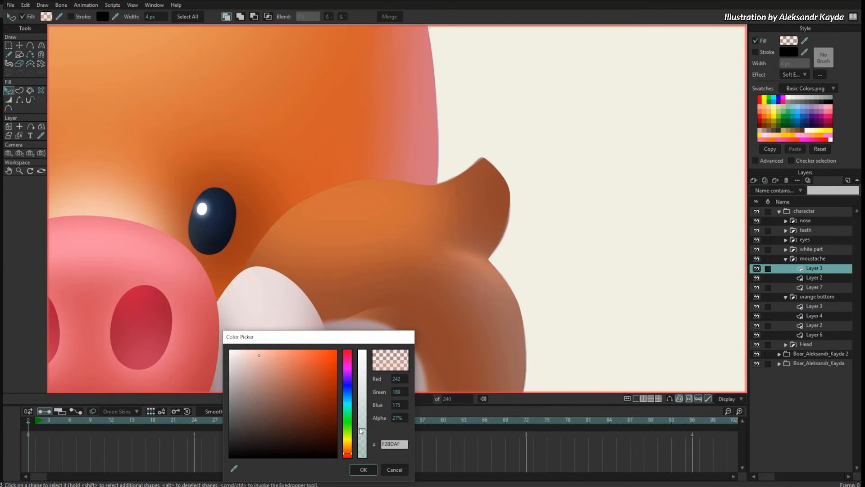
left_click(363, 469)
Nudge the highlight points beside the notch inward and hide the path outlines to compare both heads.
left_click(614, 176)
scroll(614, 176, "down", 2)
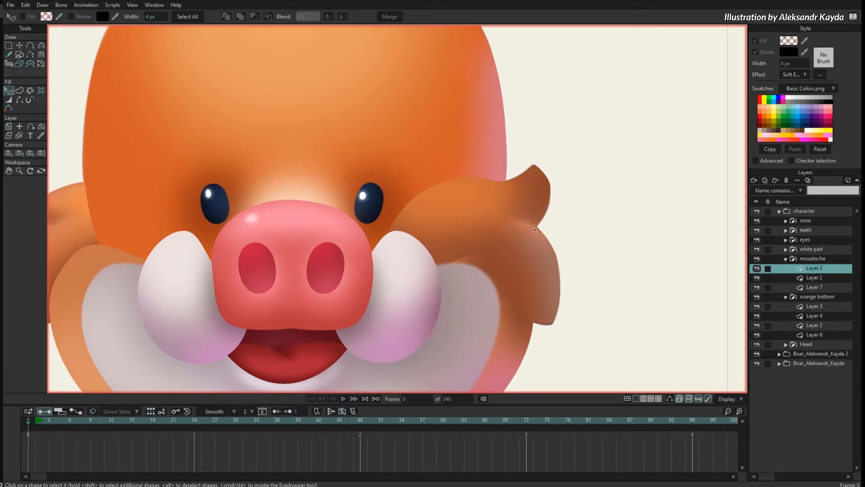
key("t")
scroll(584, 212, "up", 2)
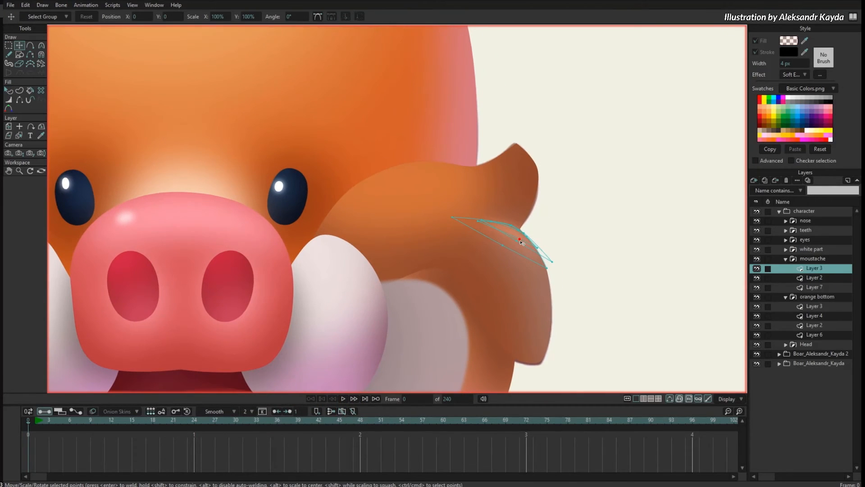
left_click_drag(521, 243, 518, 243)
left_click(479, 221)
key("ctrl+h")
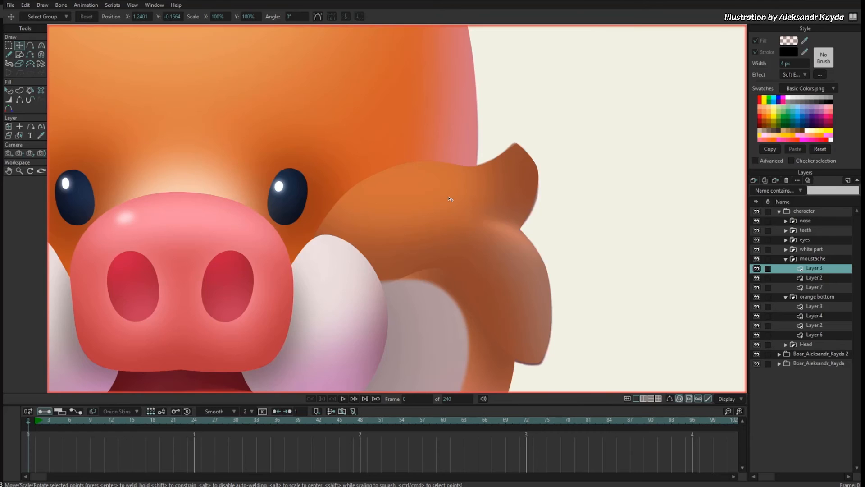
scroll(590, 141, "down", 3)
left_click_drag(627, 230, 627, 246)
scroll(613, 229, "down", 1)
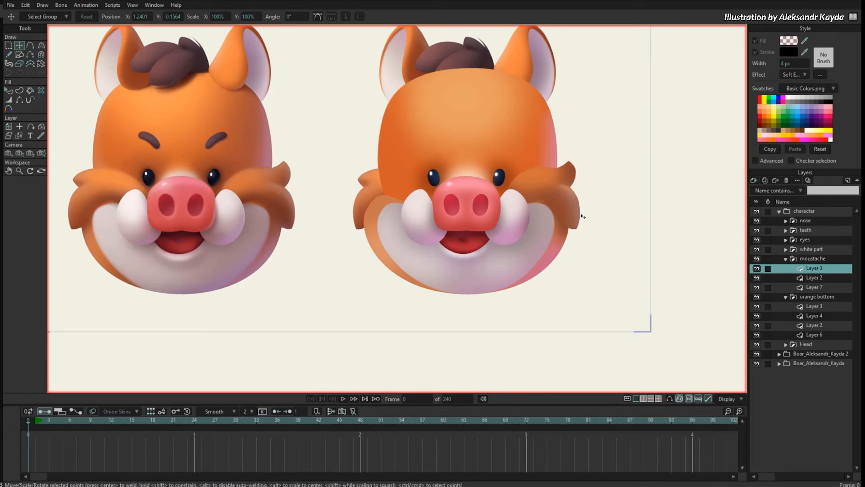
Reshape the oval shading on the upper tuft in the moustache's Layer 2 by shifting its points and adjusting their curvature.
left_click(809, 279)
left_click_drag(645, 237, 610, 318)
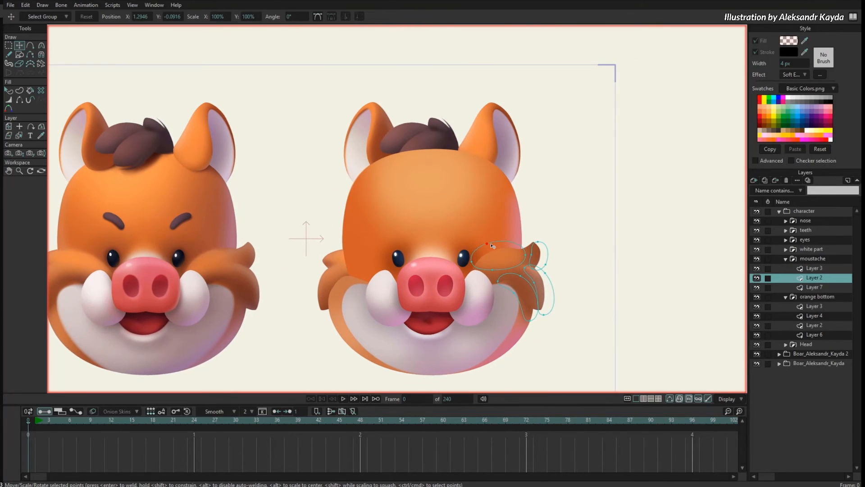
key("c")
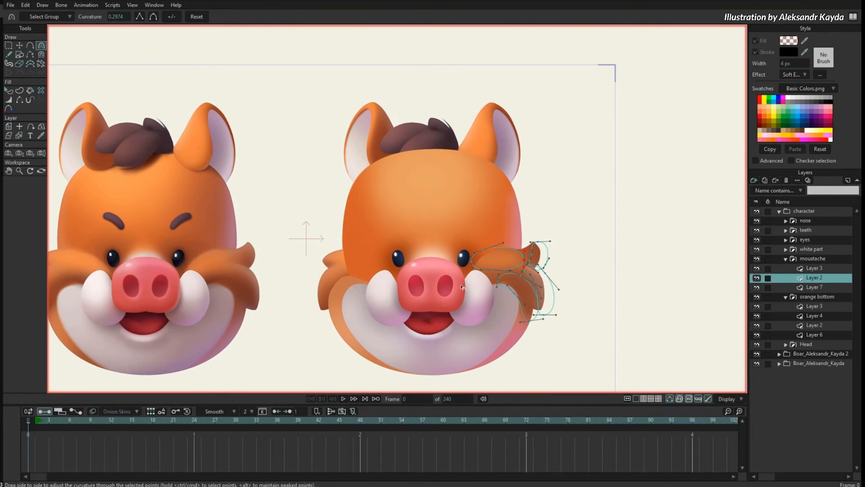
scroll(611, 230, "up", 3)
key("t")
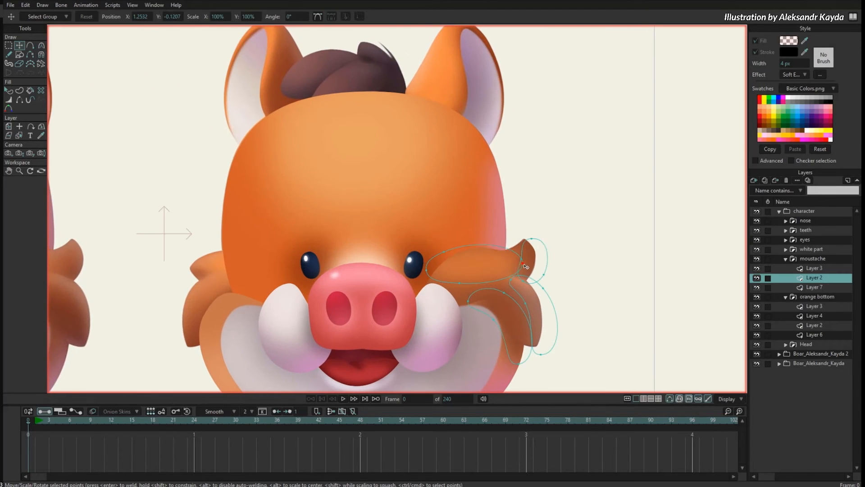
left_click_drag(526, 267, 486, 251)
left_click_drag(518, 279, 518, 276)
key("c")
left_click_drag(484, 243, 520, 263)
key("t")
key("ctrl+h")
scroll(573, 207, "down", 3)
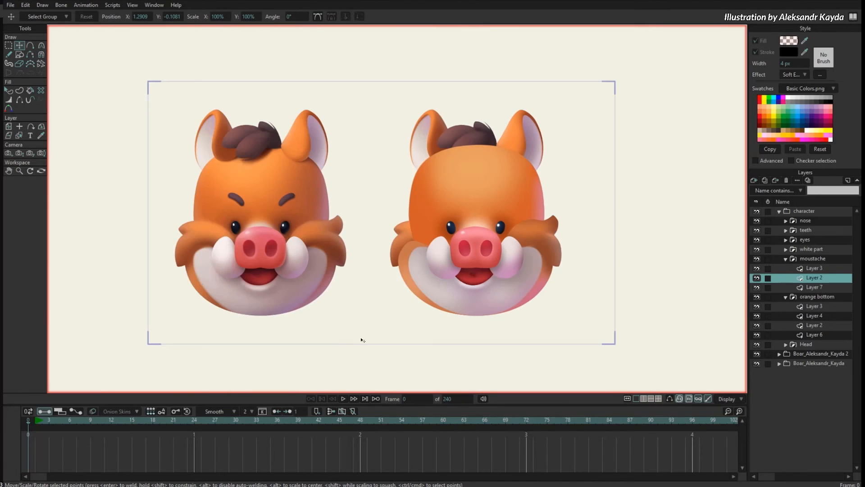
Show the path outlines to reposition the upper tuft's shading points once more, and hide them again to check.
scroll(600, 244, "up", 1)
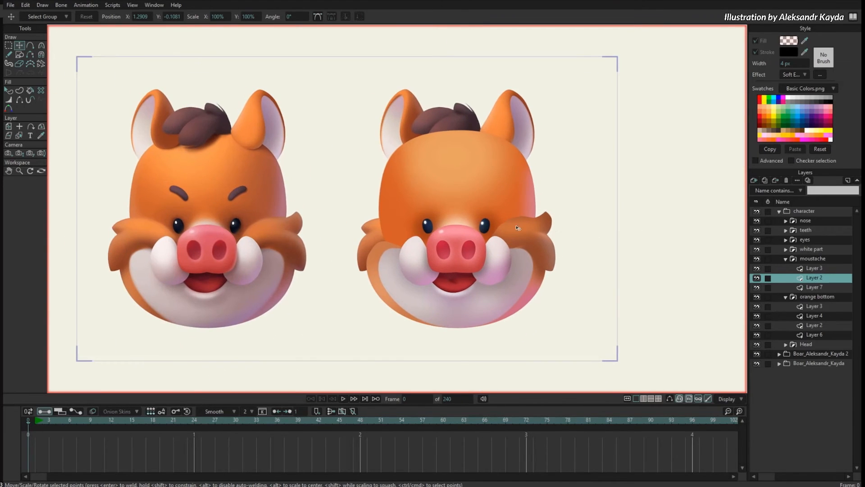
key("ctrl+h")
left_click_drag(504, 217, 547, 221)
key("ctrl+h")
scroll(595, 198, "down", 1)
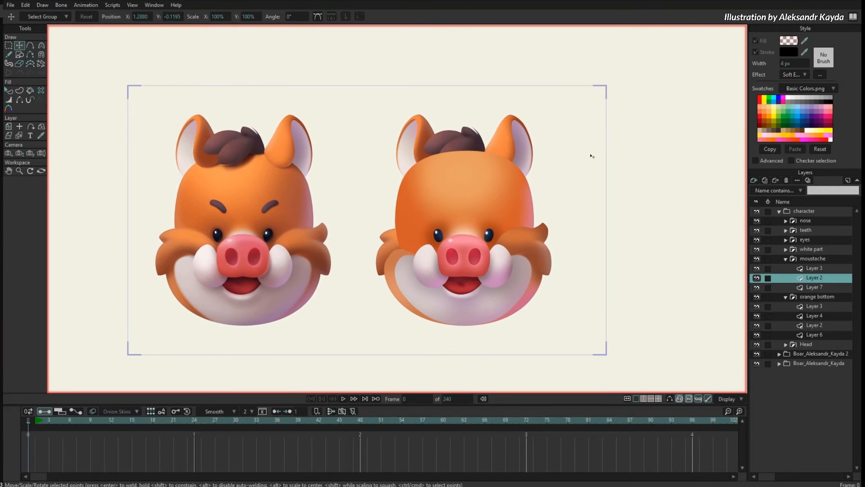
Select the moustache group and collapse the moustache and orange bottom groups.
left_click(809, 258)
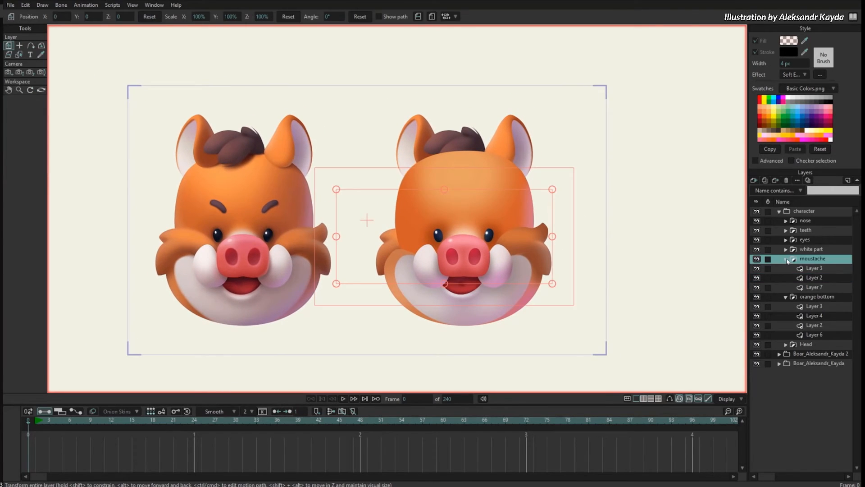
left_click(786, 259)
left_click(786, 268)
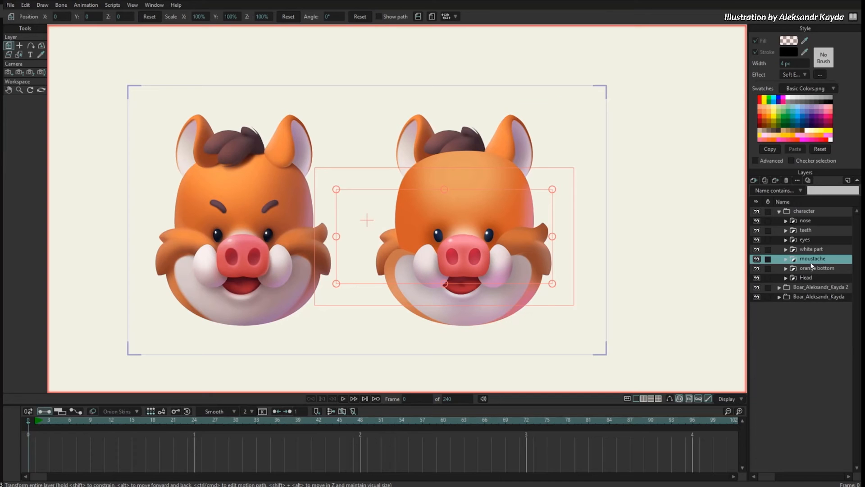
Duplicate the moustache group, flip the copy horizontally and move it onto the opposite side of the head.
left_click(765, 181)
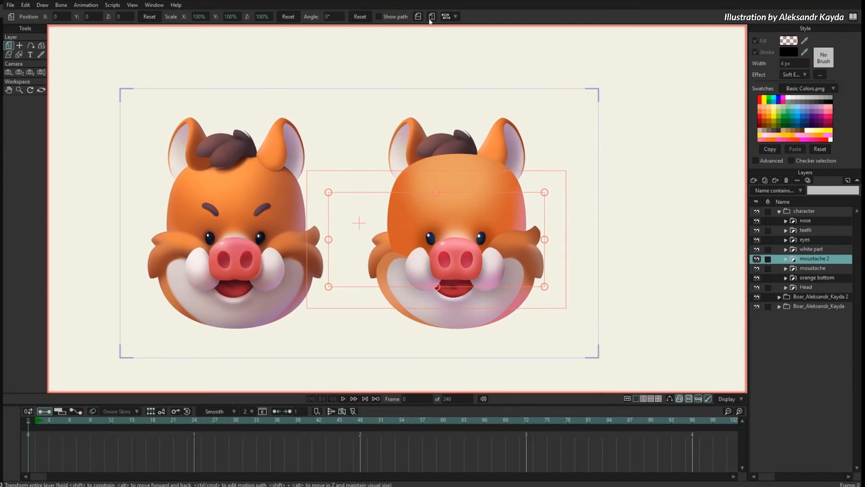
left_click(431, 18)
left_click_drag(421, 286, 534, 326)
left_click_drag(612, 325, 611, 325)
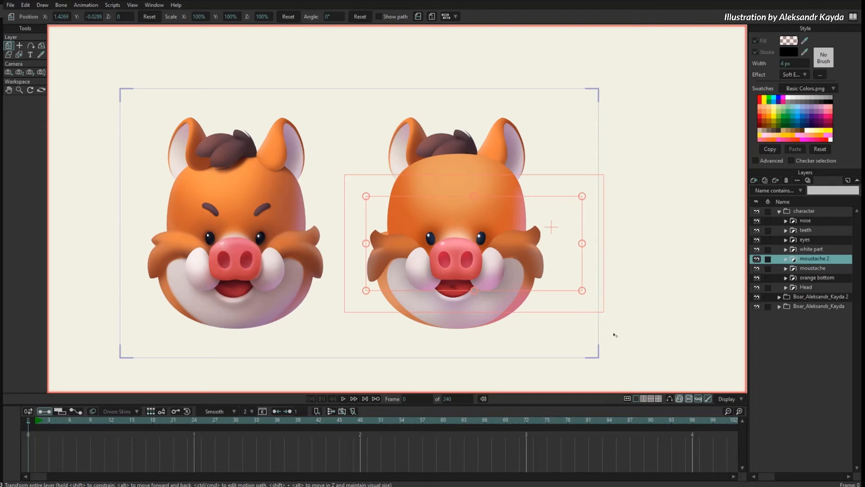
Hide the character group and open Layer 7 of moustache 2 for point editing over the reference head.
left_click(757, 211)
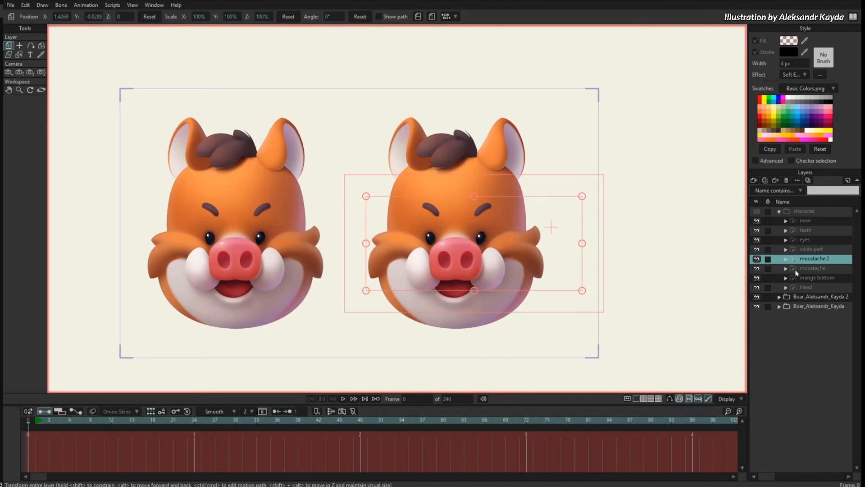
left_click(786, 259)
left_click(817, 289)
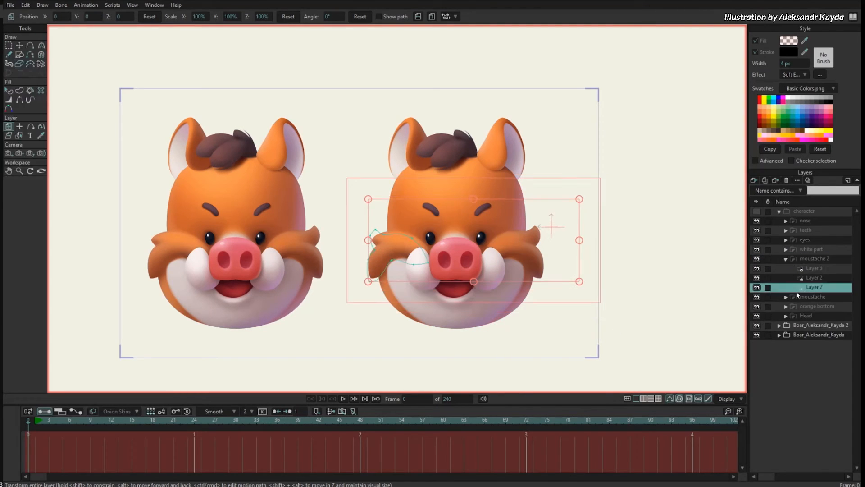
key("g")
scroll(512, 247, "up", 5)
left_click_drag(511, 248, 538, 266)
key("t")
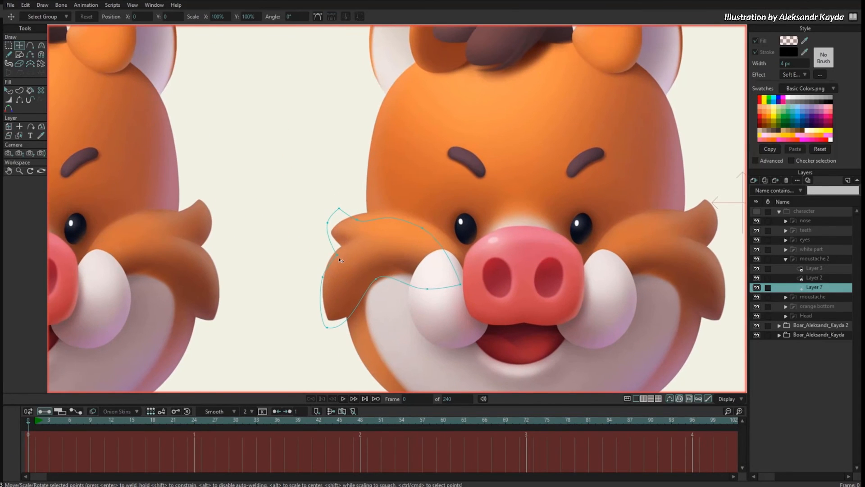
Fit Layer 7's outline to the reference moustache by shifting its points, deleting a surplus upper point and refining the curvature.
left_click_drag(339, 257, 342, 248)
left_click_drag(326, 282, 328, 278)
left_click_drag(328, 330, 334, 322)
left_click_drag(376, 280, 380, 278)
left_click_drag(422, 295, 477, 284)
left_click_drag(430, 231, 440, 229)
left_click_drag(368, 228, 335, 231)
key("Delete")
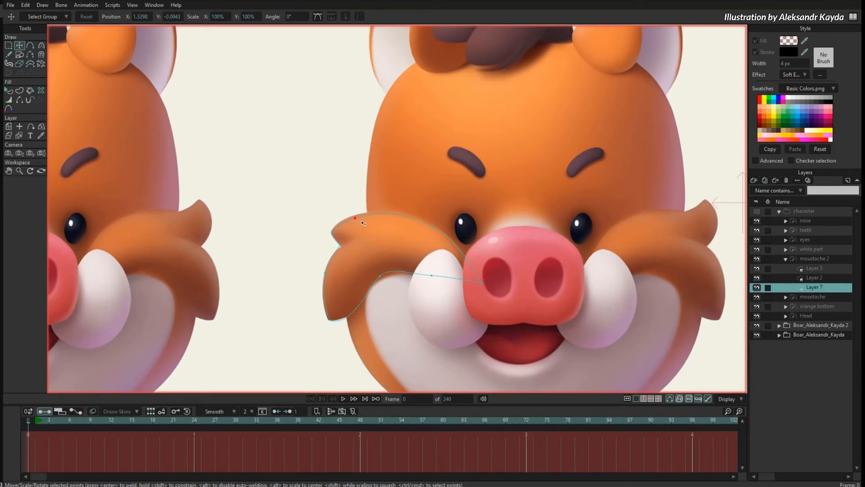
key("c")
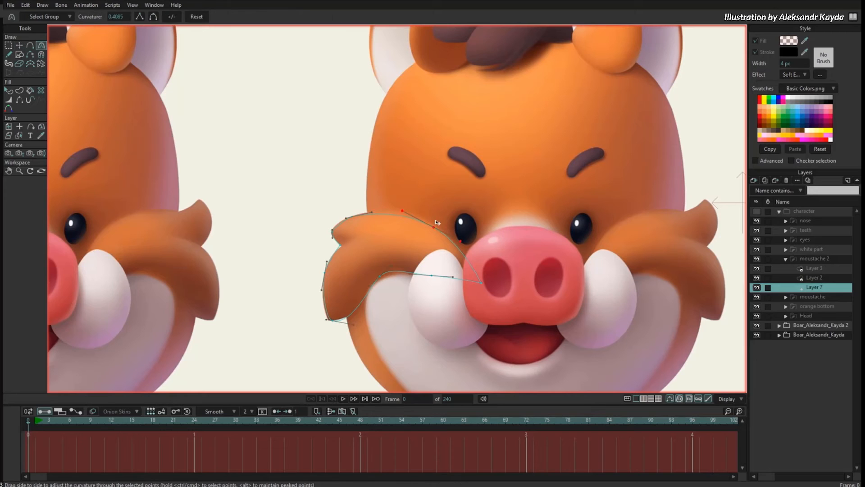
key("t")
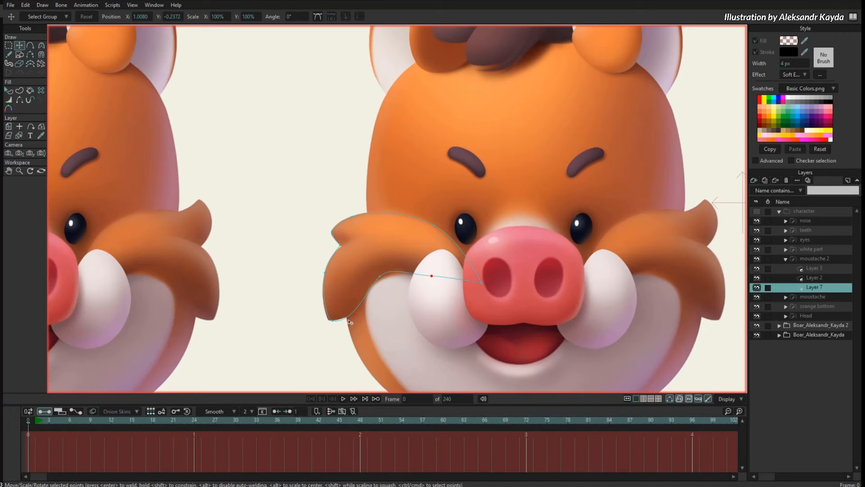
left_click_drag(348, 320, 345, 319)
left_click_drag(376, 280, 379, 280)
Reposition the points of the lower and upper shading shapes in moustache 2's Layer 2 to match the reference tufts.
left_click(812, 278)
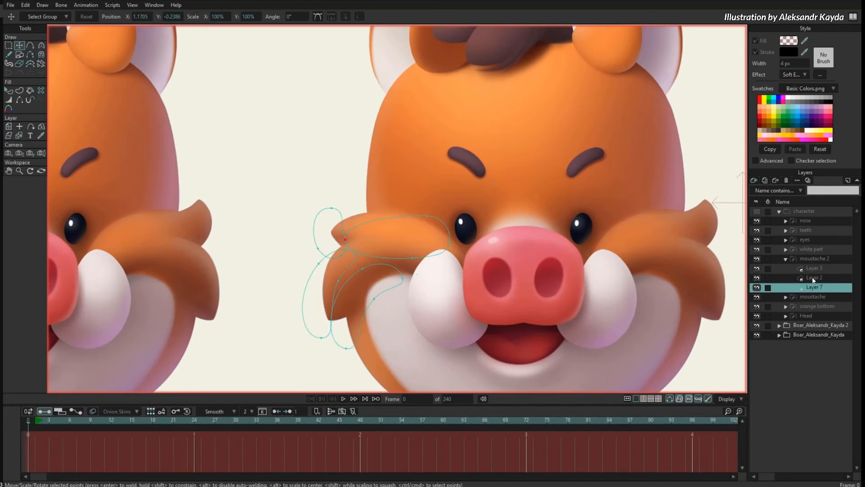
key("g")
scroll(449, 258, "down", 1)
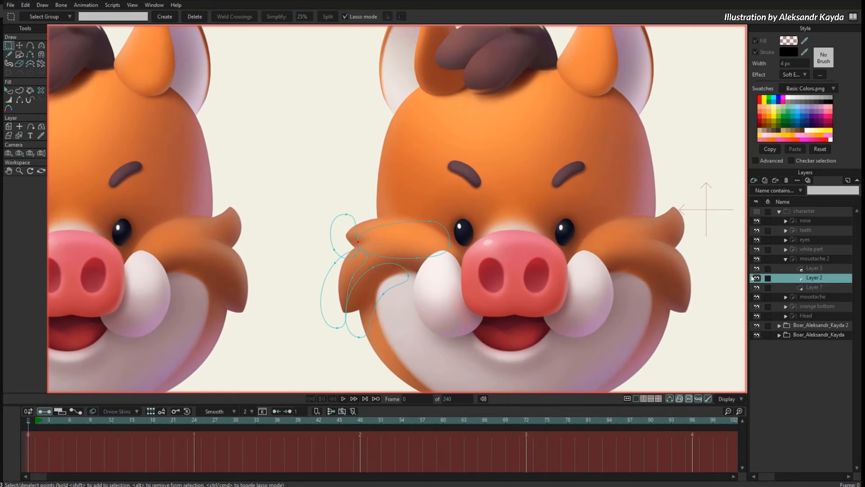
left_click(405, 274)
key("t")
left_click_drag(384, 292, 418, 277)
left_click_drag(338, 327, 335, 324)
key("g")
key("t")
left_click_drag(360, 244, 367, 227)
left_click_drag(429, 221, 448, 250)
Show the character group again and move the two outer shading shapes in Layer 2 clear of the moustache.
left_click(757, 212)
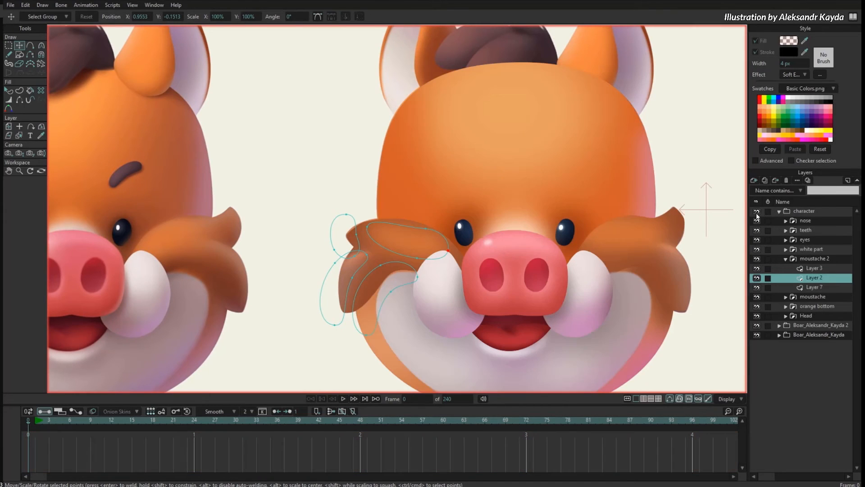
key("g")
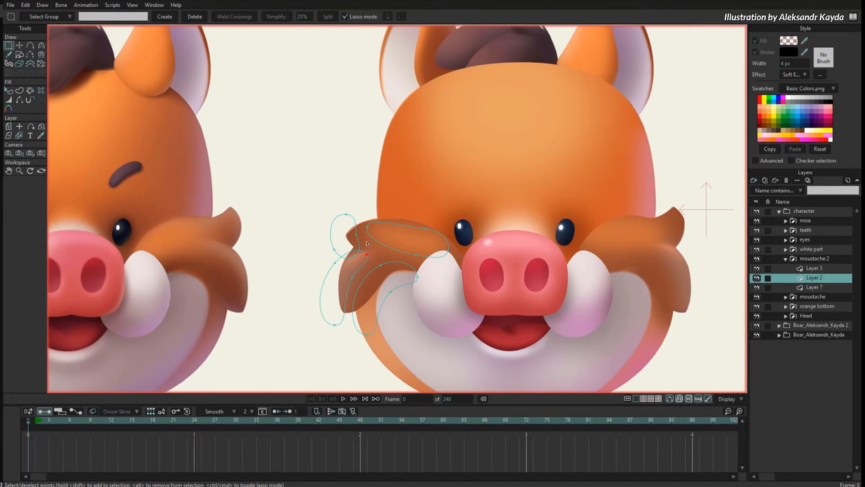
left_click(348, 256)
key("t")
left_click_drag(446, 302, 399, 294)
scroll(296, 317, "down", 4)
left_click_drag(348, 273, 495, 265)
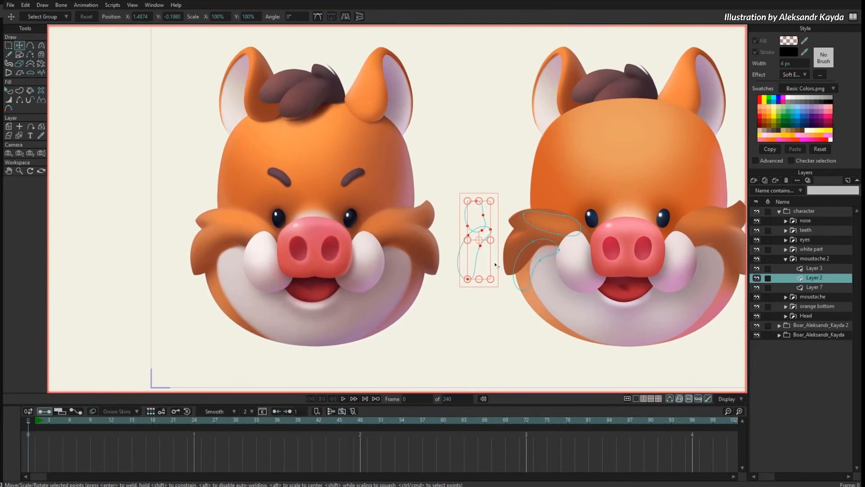
Fill the moustache base shape in Layer 7 with an orange sampled from the reference moustache.
scroll(495, 266, "down", 1)
left_click(821, 288)
key("q")
left_click(527, 239)
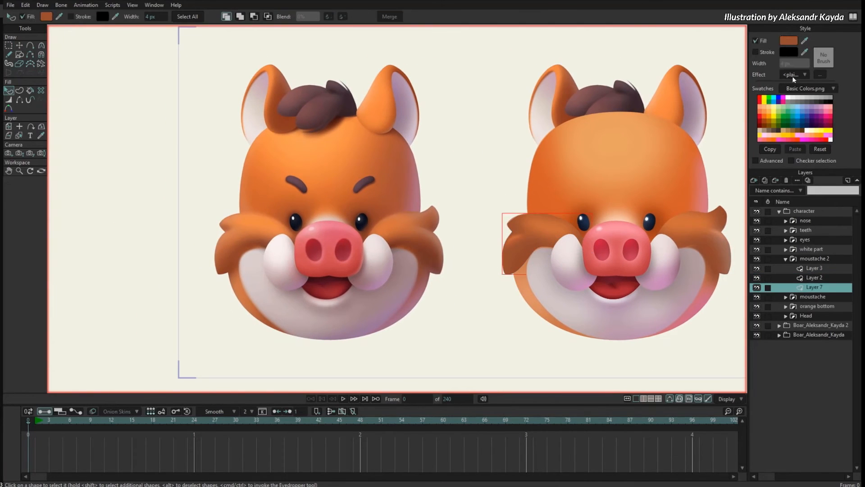
left_click(234, 236, "ctrl")
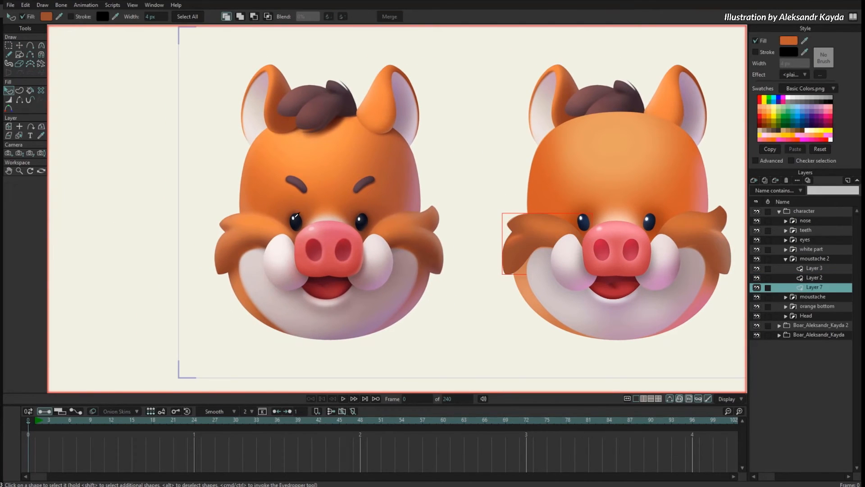
left_click(226, 241, "ctrl")
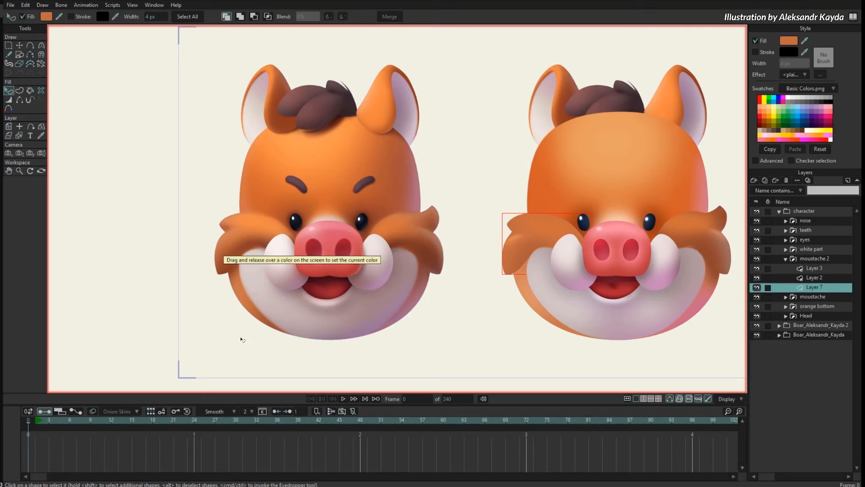
key("g")
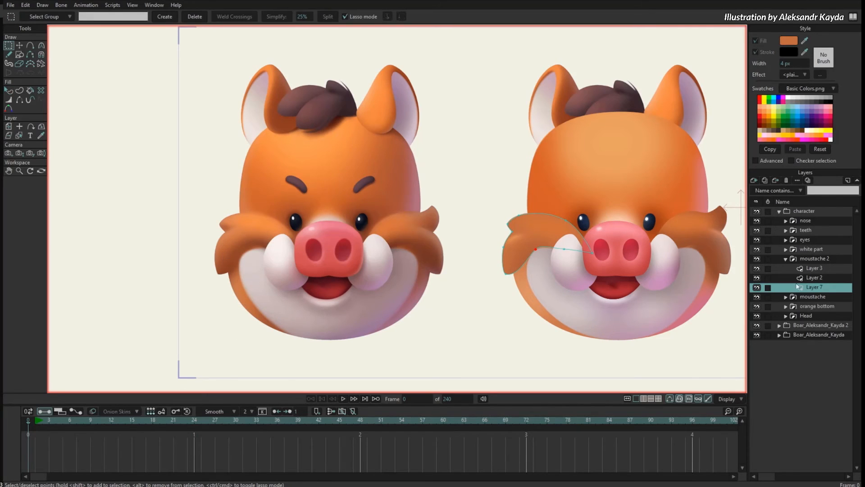
Recolour the upper tuft's soft shape in Layer 2 from the reference and brighten its fill to F28340.
left_click(804, 280)
key("q")
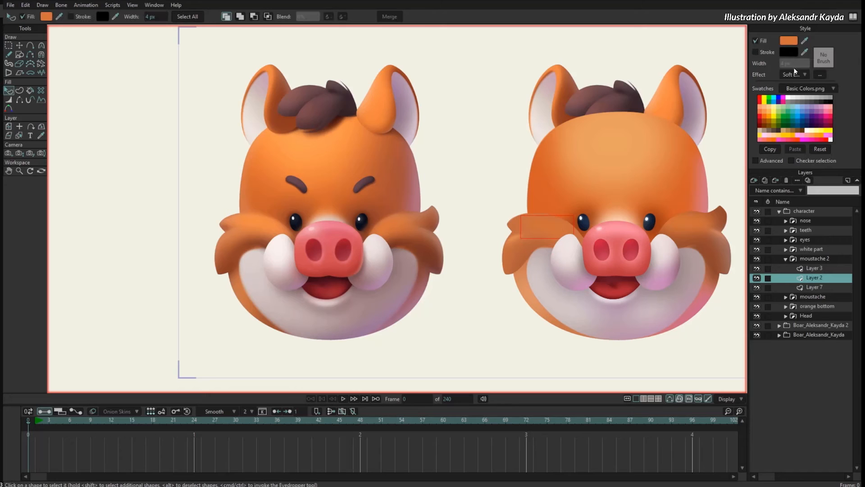
left_click_drag(804, 41, 259, 229)
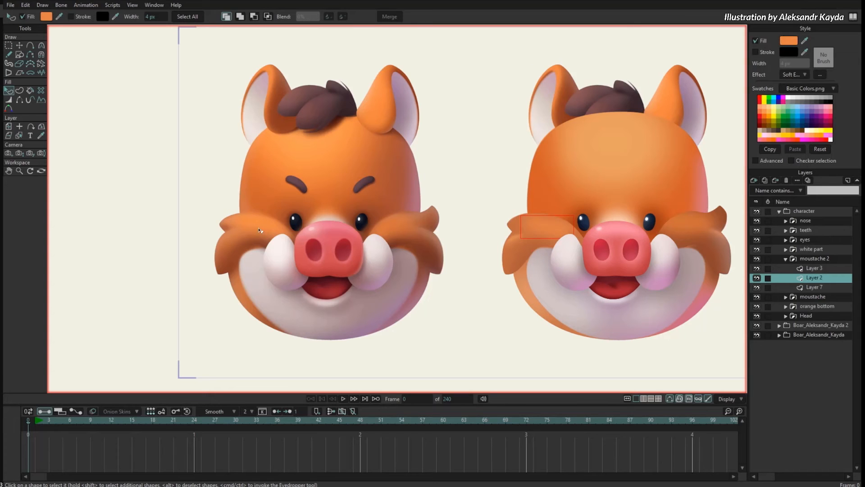
left_click(792, 42)
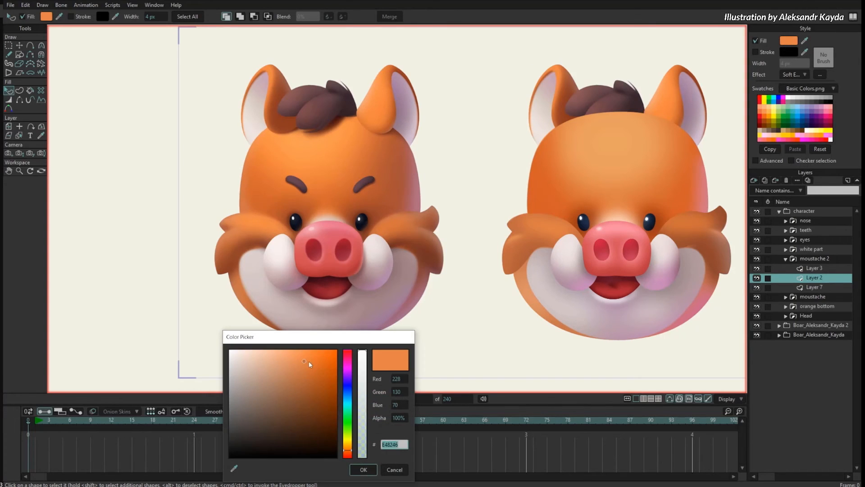
left_click(310, 354)
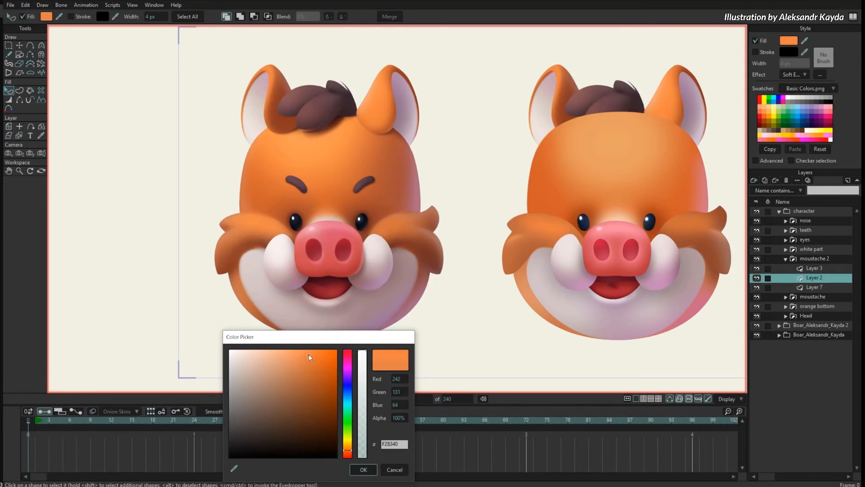
left_click(374, 471)
Set the fill of the lower shading shape in Layer 2 to 210D07 at 29.4% alpha.
key("t")
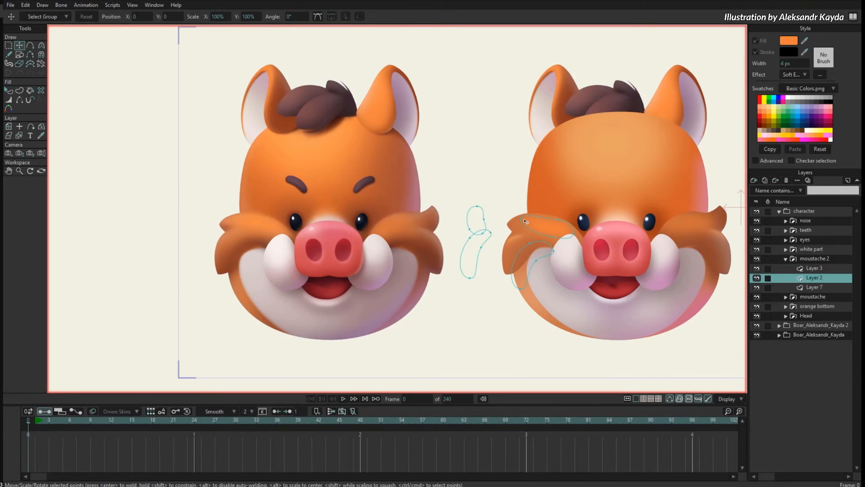
scroll(549, 232, "up", 1)
left_click(533, 244)
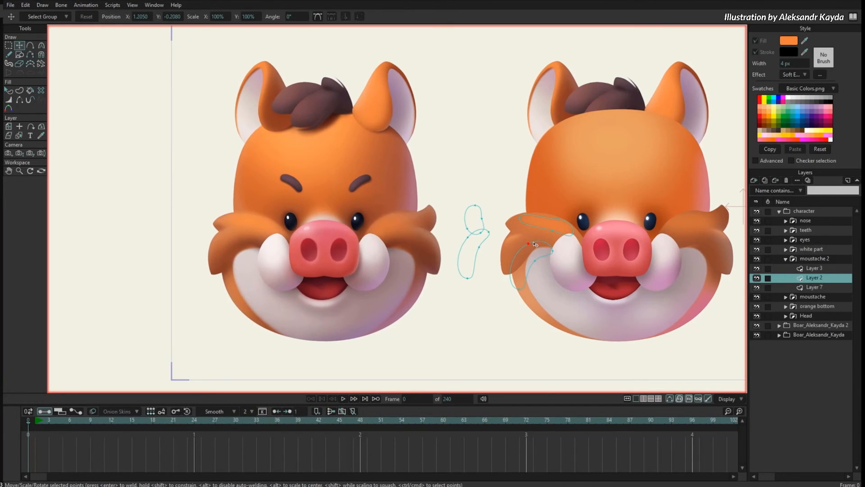
scroll(551, 240, "up", 4)
key("q")
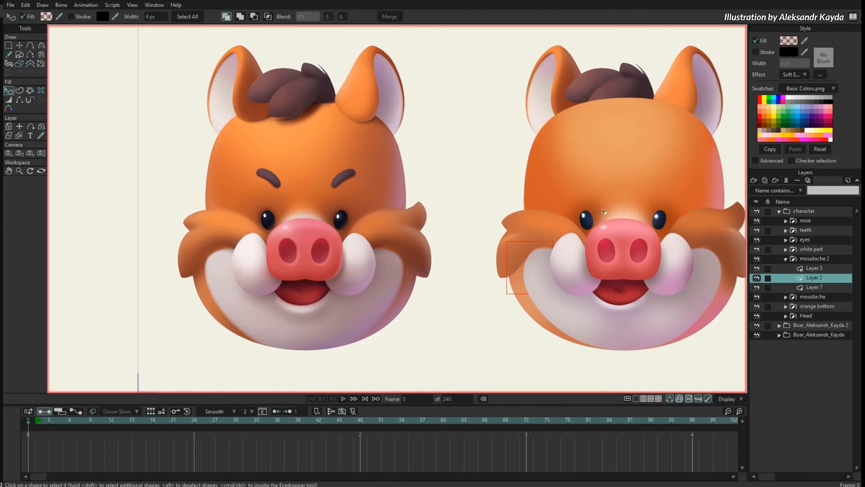
left_click(790, 43)
left_click_drag(305, 397, 313, 444)
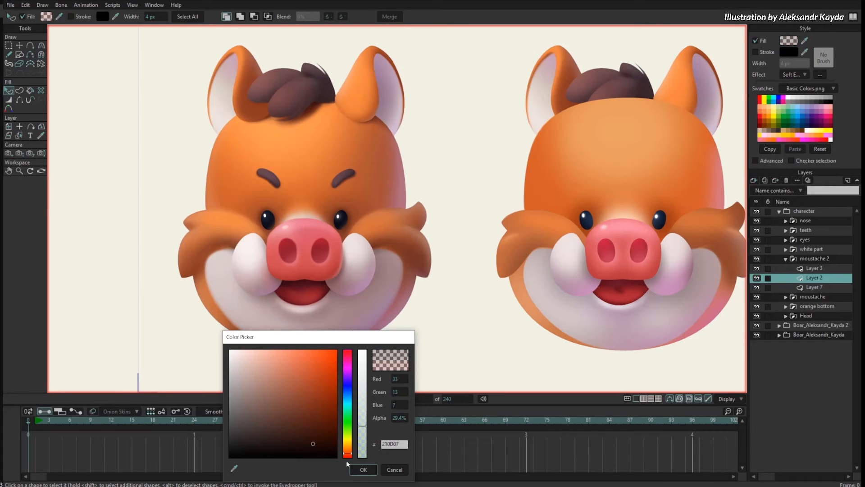
left_click(363, 470)
key("g")
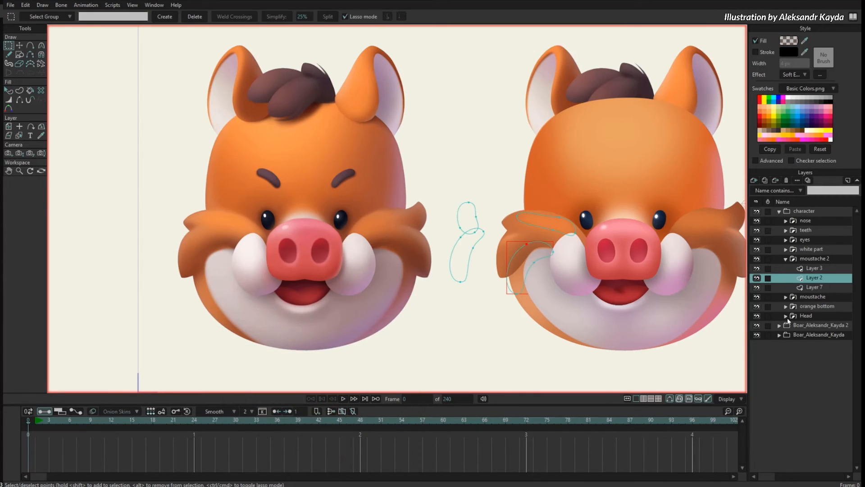
Duplicate the shadow shape in orange bottom's Layer 4, flip the copy horizontally and fit it under the opposite moustache.
left_click(787, 307)
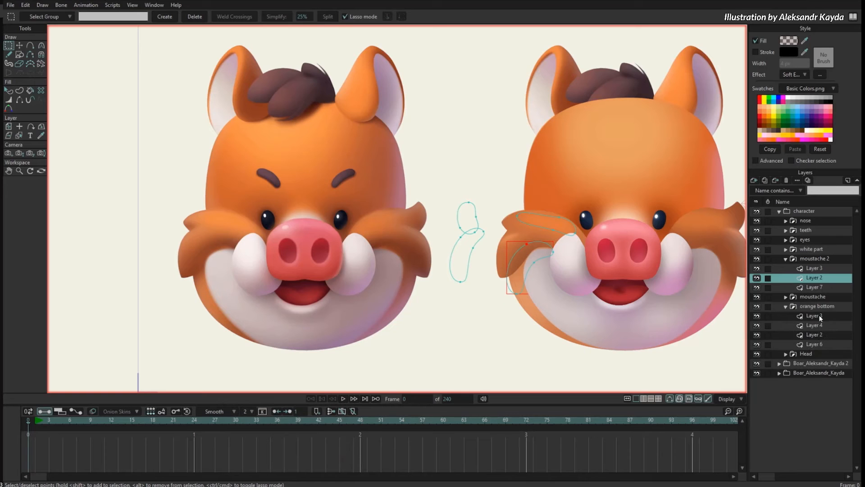
left_click(821, 317)
left_click(808, 325)
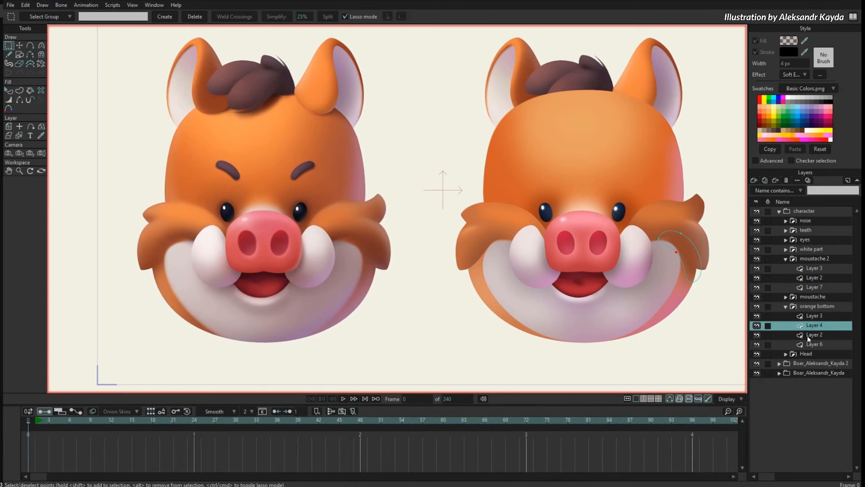
left_click(673, 249)
key("ctrl+c")
key("ctrl+v")
key("t")
left_click_drag(727, 263, 546, 265)
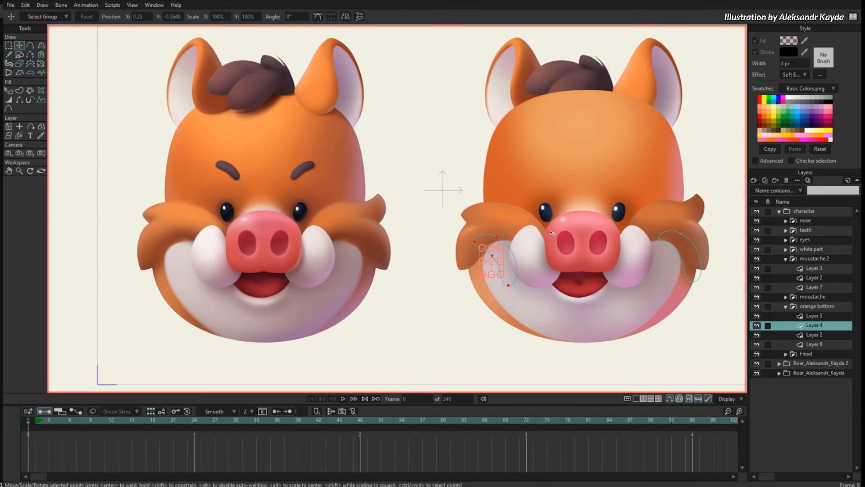
left_click(346, 17)
left_click_drag(572, 263, 576, 264)
left_click_drag(476, 271, 472, 267)
left_click(499, 258)
Set the copied shadow shape's fill to 723525 at 100% alpha.
key("q")
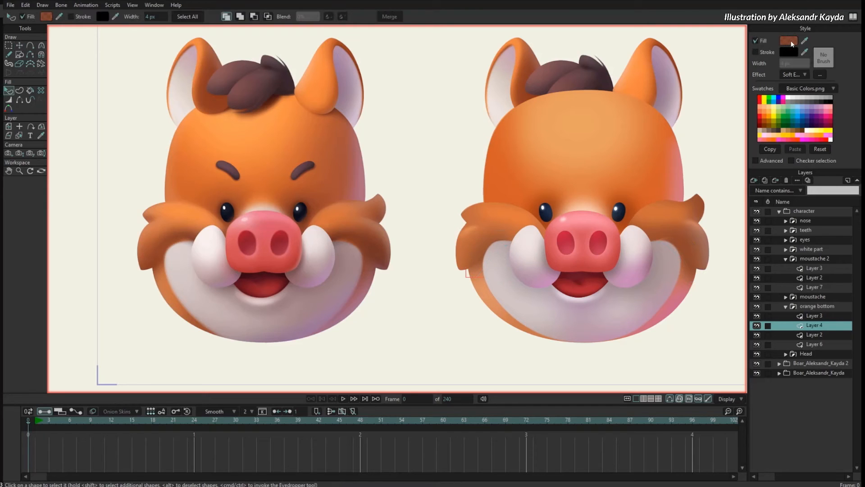
left_click(792, 43)
left_click_drag(362, 357, 354, 350)
left_click_drag(301, 409, 302, 409)
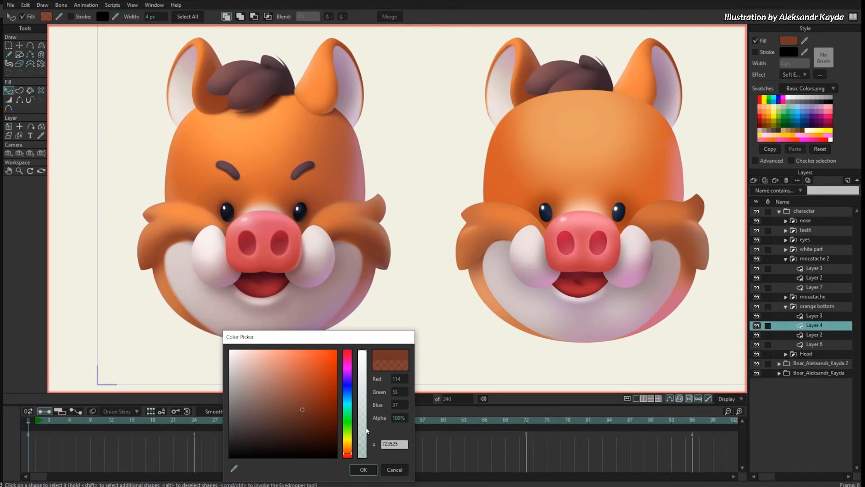
left_click(363, 469)
key("g")
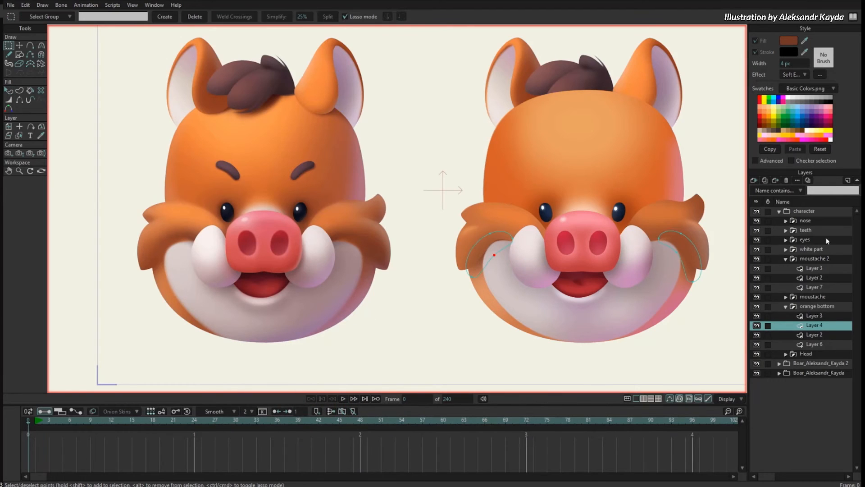
Move the crease shapes in moustache 2's Layer 3 to the notch between the two tufts.
left_click(815, 316)
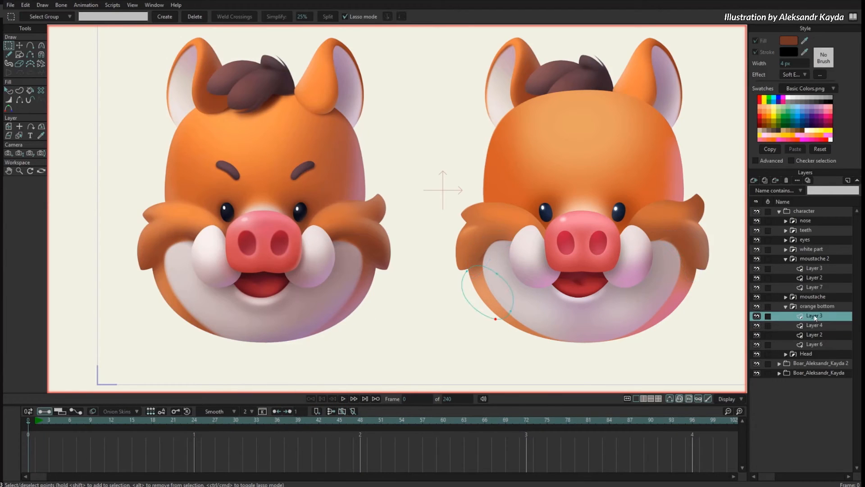
left_click(815, 269)
scroll(542, 256, "up", 3)
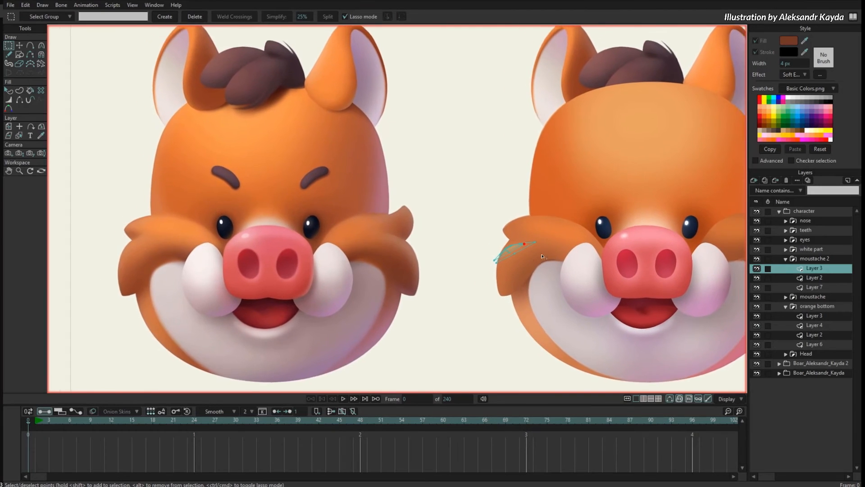
scroll(521, 244, "up", 1)
left_click_drag(498, 225, 492, 266)
key("t")
mouse_move(523, 242)
left_mouse_down()
mouse_move(515, 229)
mouse_move(519, 244)
mouse_move(499, 259)
mouse_move(525, 257)
left_mouse_up()
scroll(520, 242, "up", 1)
scroll(524, 234, "up", 2)
scroll(519, 242, "up", 1)
Separate one of the Layer 3 crease shapes from the rest and move it down over the lower tuft.
key("g")
left_click(463, 258)
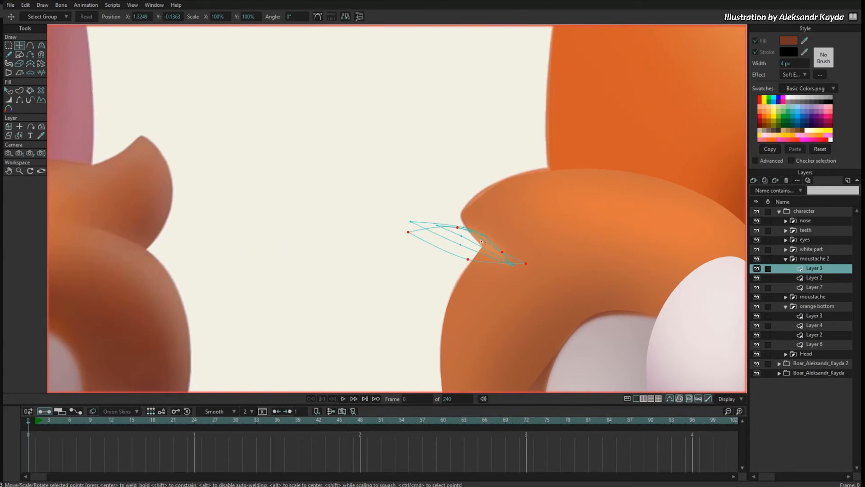
key("t")
left_click_drag(504, 290, 496, 340)
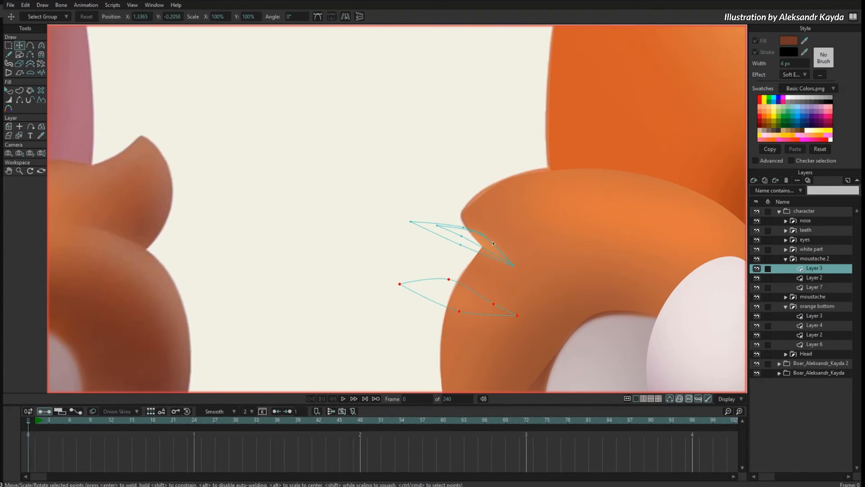
Move the remaining crease shapes in Layer 3 off the moustache into the empty area beside it.
key("g")
left_click_drag(478, 214, 553, 263)
key("Tab")
key("t")
left_click_drag(500, 255, 399, 241)
Reshape the separated crease shape point by point so it wraps around the notch between the two tufts.
left_click_drag(469, 279, 491, 211)
left_click_drag(477, 292, 492, 232)
left_click_drag(400, 284, 441, 209)
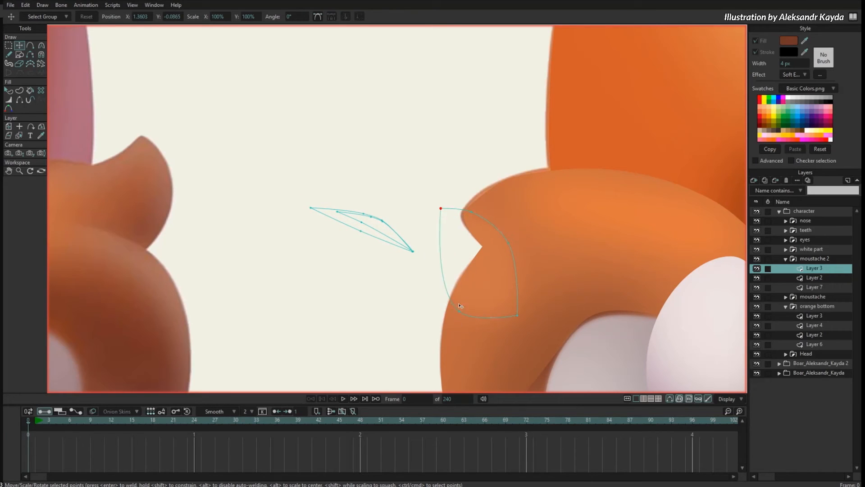
left_click_drag(458, 311, 479, 248)
left_click_drag(517, 315, 509, 261)
Set the fill colour of the crease shape around the notch to 3F160B.
key("q")
left_click(503, 239)
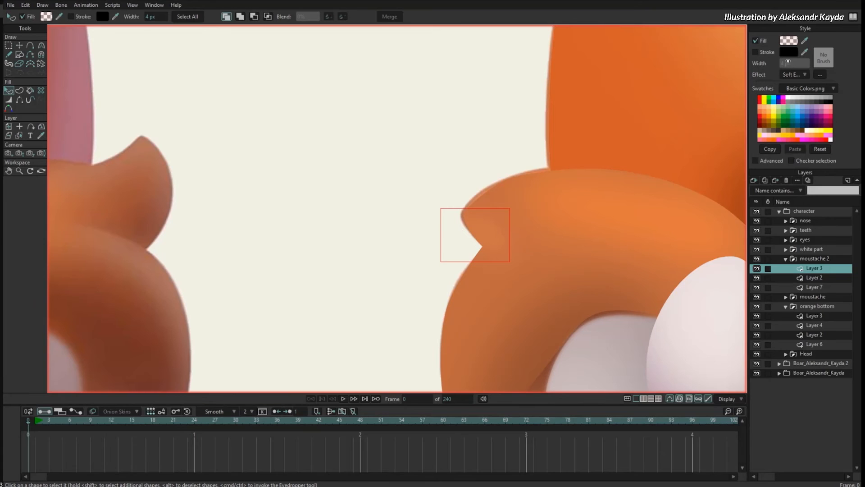
left_click(794, 39)
left_click_drag(317, 397, 319, 432)
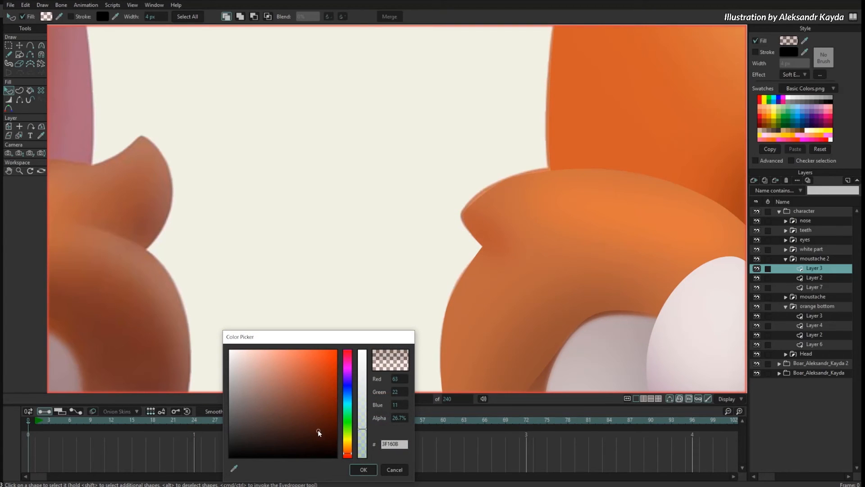
left_click(356, 469)
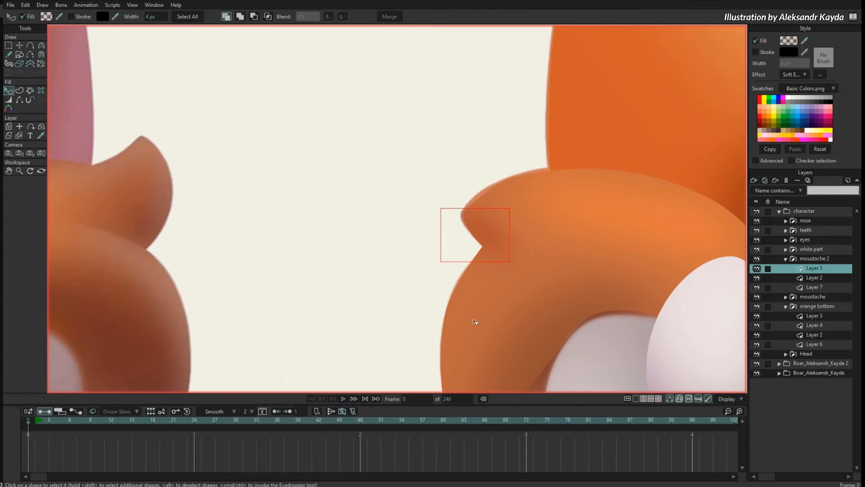
scroll(396, 288, "down", 4)
left_click_drag(396, 288, 485, 300)
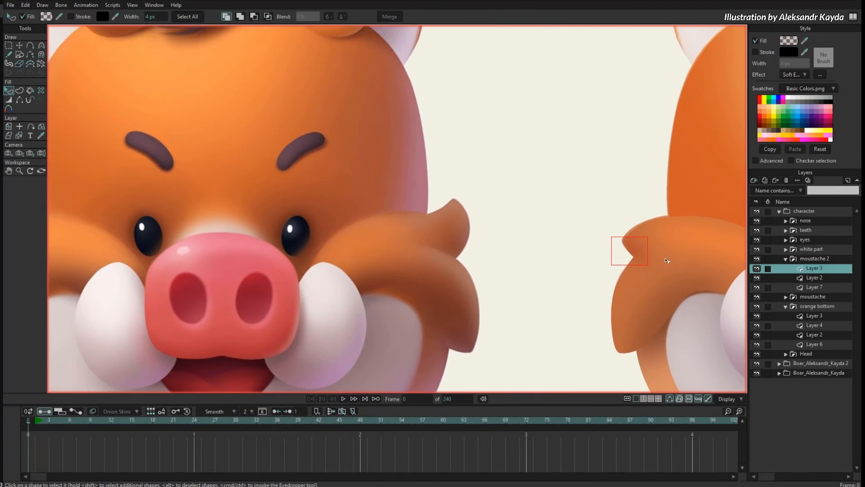
Separate a second crease shape from the pair beside the moustache and move it to the notch.
key("a")
left_click(576, 254)
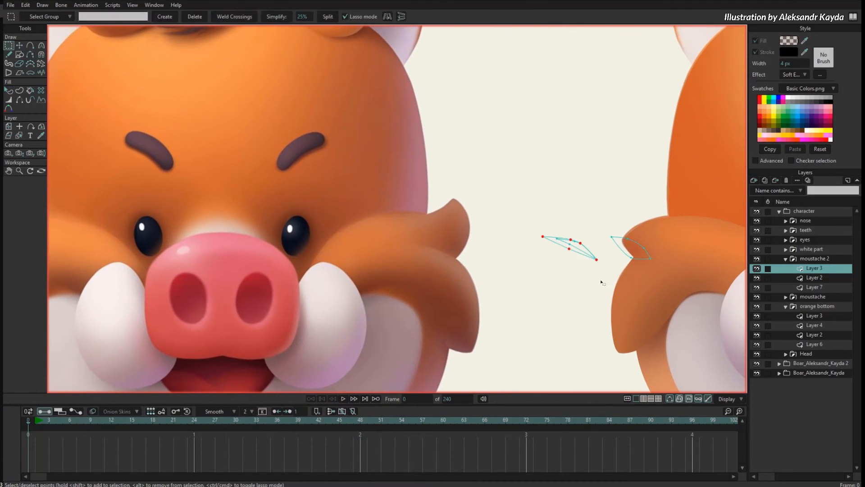
key("t")
left_click_drag(612, 290, 660, 296)
scroll(648, 270, "up", 3)
left_click_drag(614, 246, 647, 255)
Set the fill colour of the second crease shape to the dark brown 2A1510.
key("q")
left_click(626, 246)
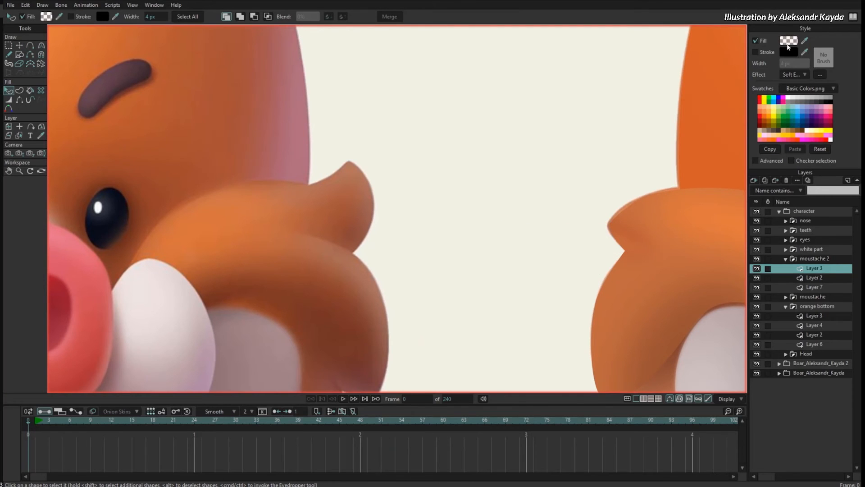
left_click(788, 43)
left_click(293, 426)
left_click_drag(296, 438, 296, 441)
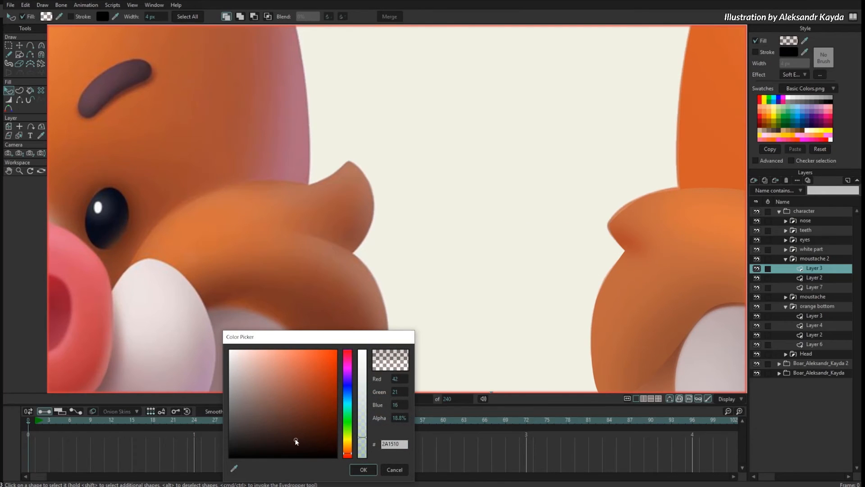
left_click(363, 469)
scroll(516, 273, "down", 5)
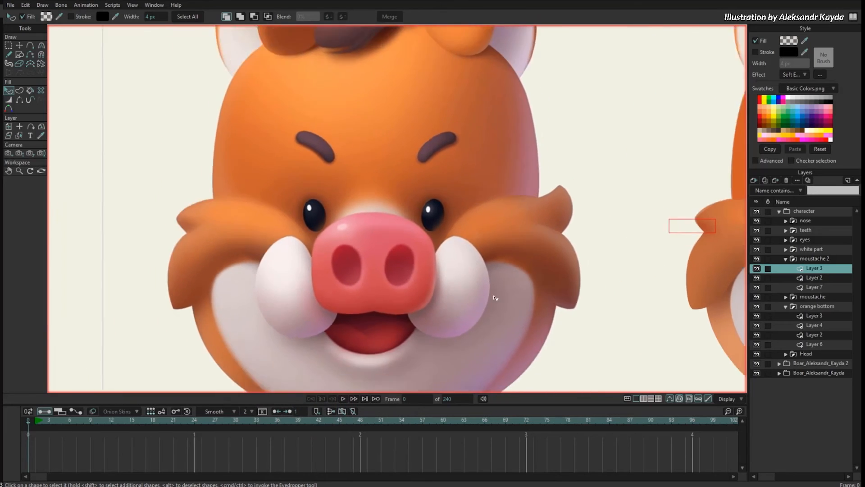
Move another crease shape to the notch and adjust its points to follow the fold between the tufts.
scroll(495, 298, "down", 1)
left_click_drag(588, 272, 509, 294)
key("g")
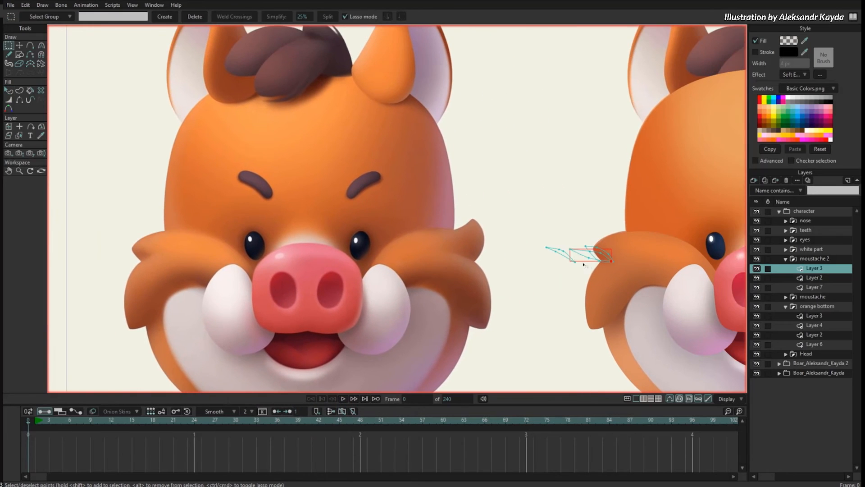
left_click(575, 261)
key("t")
left_click_drag(600, 283, 623, 283)
scroll(634, 267, "up", 3)
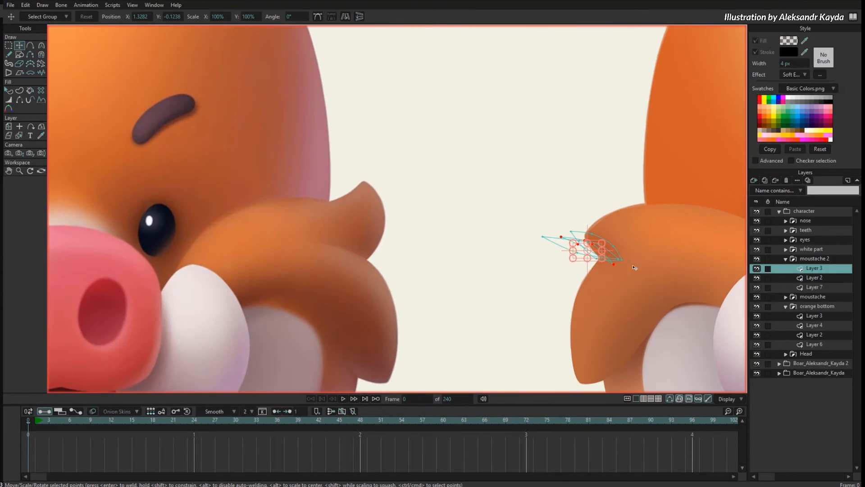
left_click_drag(581, 261, 622, 258)
scroll(598, 260, "up", 5)
left_click(623, 282)
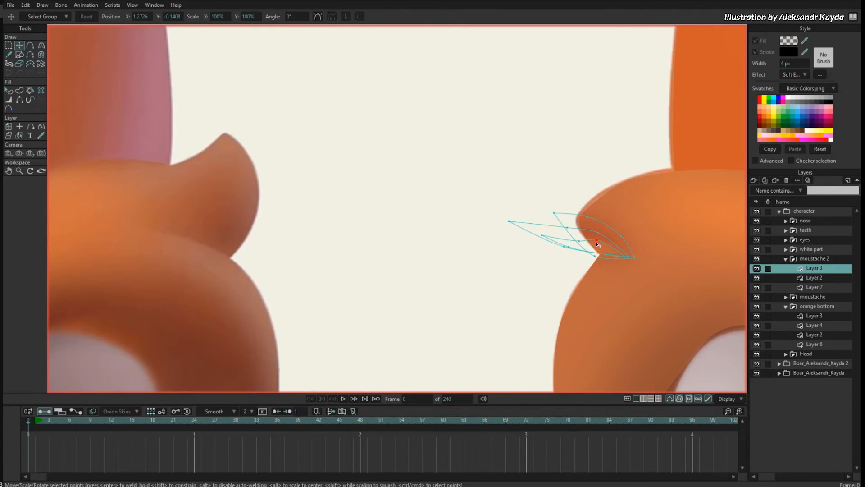
Set the fill colour of the pale crease shape at the notch to 451A0E.
key("q")
left_click(613, 240)
left_click(789, 41)
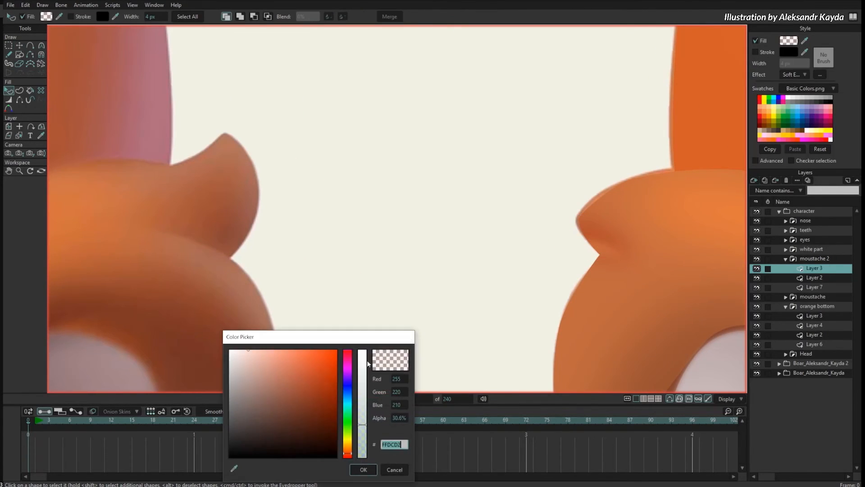
left_click_drag(310, 400, 315, 426)
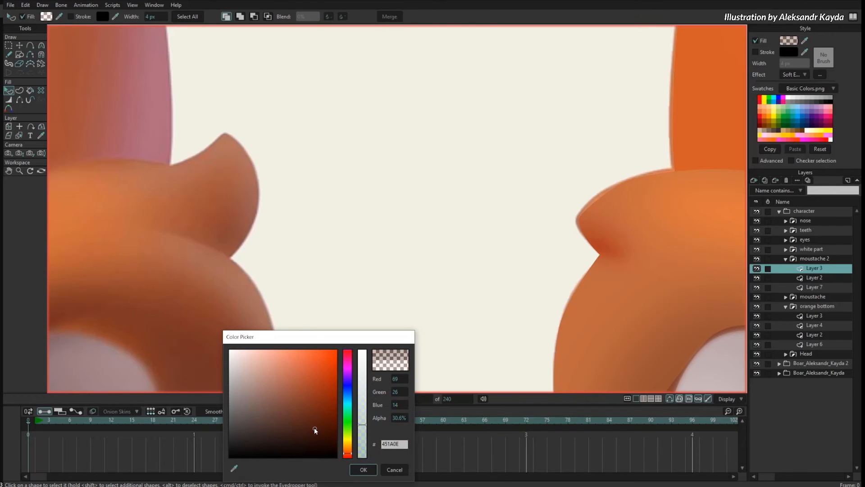
left_click(363, 470)
scroll(342, 340, "down", 3)
left_click_drag(342, 340, 640, 251)
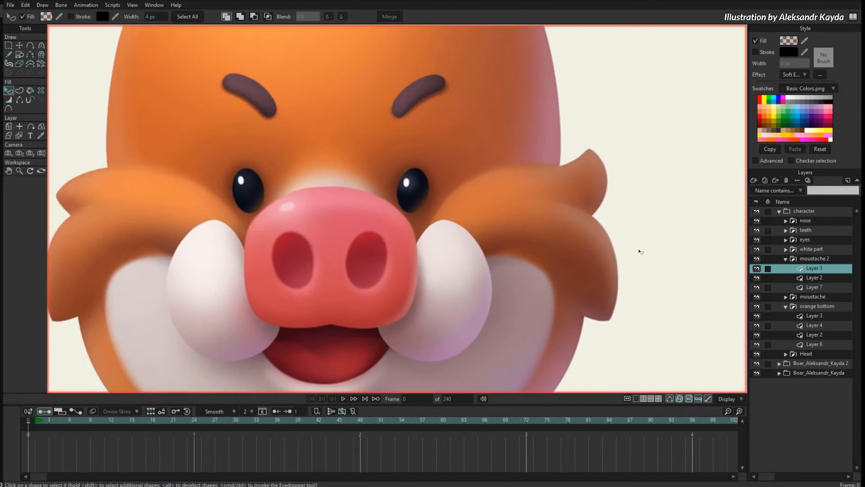
Adjust the crease shapes' points at the notch with the Magnet tool.
scroll(631, 251, "down", 3)
left_click_drag(450, 302, 429, 313)
left_click_drag(569, 285, 452, 316)
key("g")
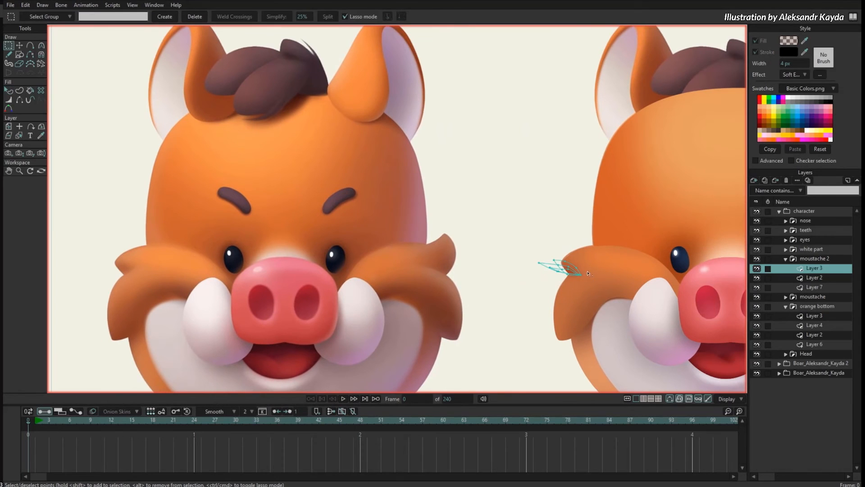
key("x")
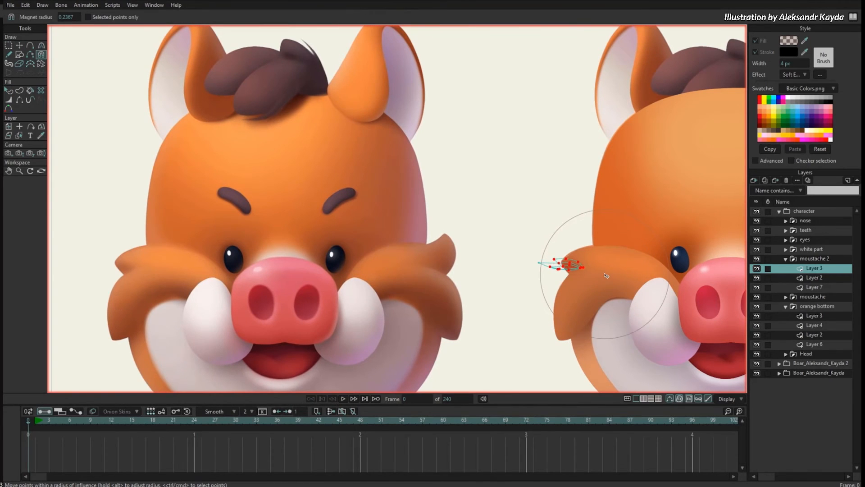
Hide the vector curves and the bottommost reference group to compare the rebuilt head with the original illustration.
key("ctrl+h")
scroll(606, 280, "down", 3)
left_click_drag(549, 291, 490, 272)
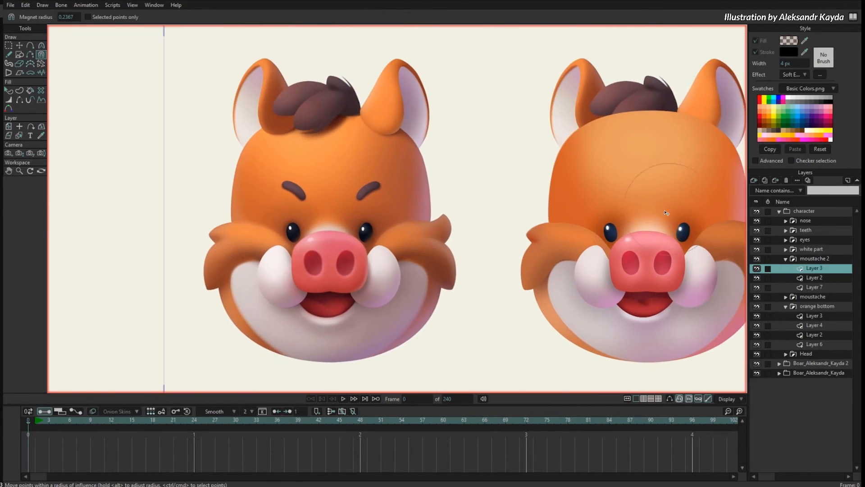
scroll(591, 254, "down", 1)
left_click_drag(591, 254, 521, 257)
left_click(757, 373)
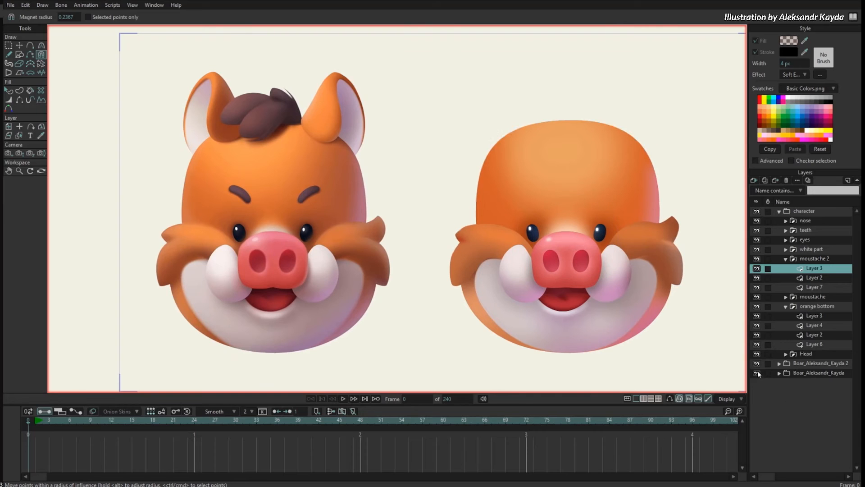
scroll(522, 303, "down", 2)
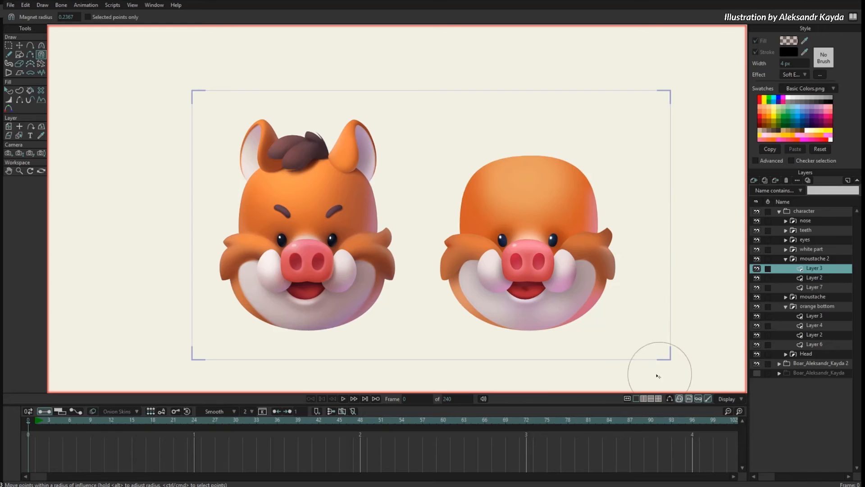
Collapse the moustache 2 and orange bottom groups and add a new vector layer above the eyes group.
left_click(786, 259)
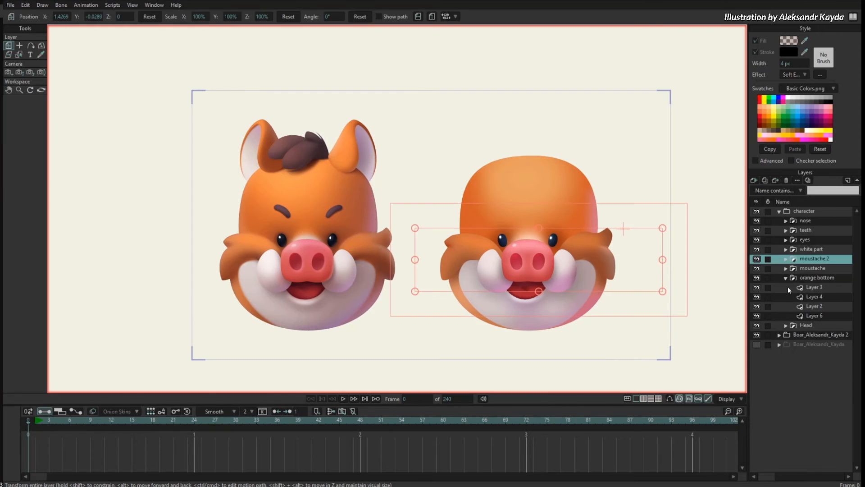
left_click(786, 278)
left_click(819, 250)
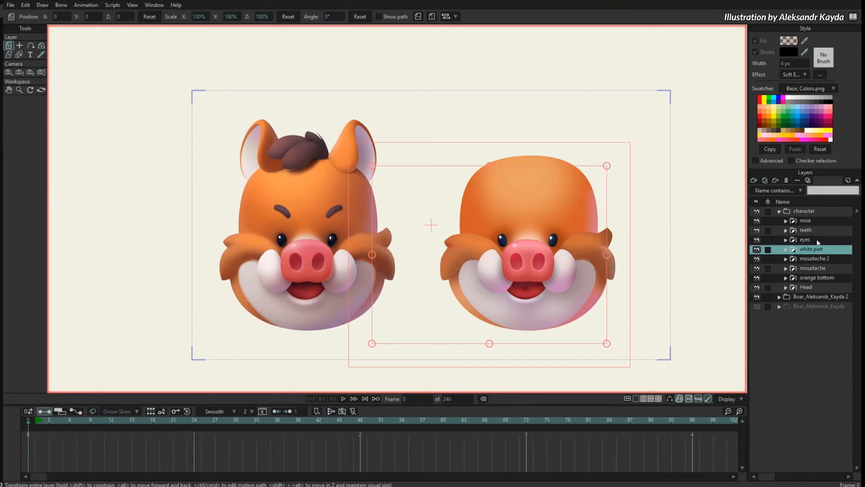
left_click(816, 240)
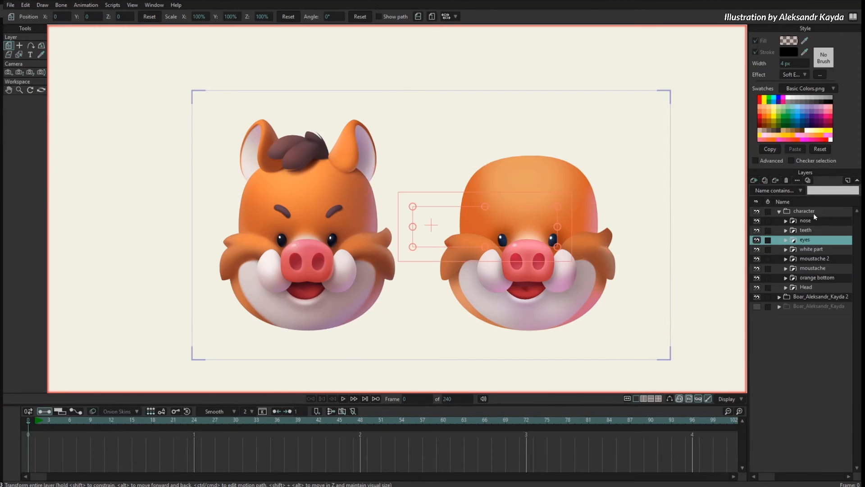
left_click(754, 180)
left_click(764, 190)
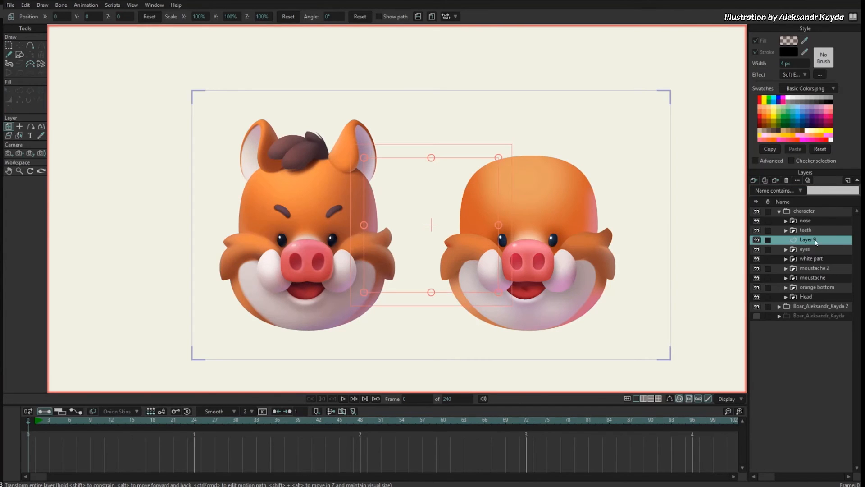
Wrap the new vector layer in a group and name the group eyebrows.
left_click(754, 180)
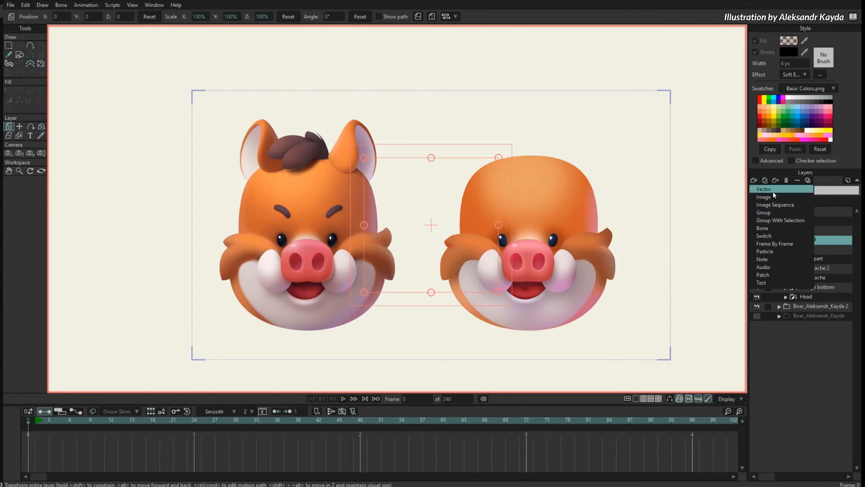
left_click(781, 220)
double_click(811, 240)
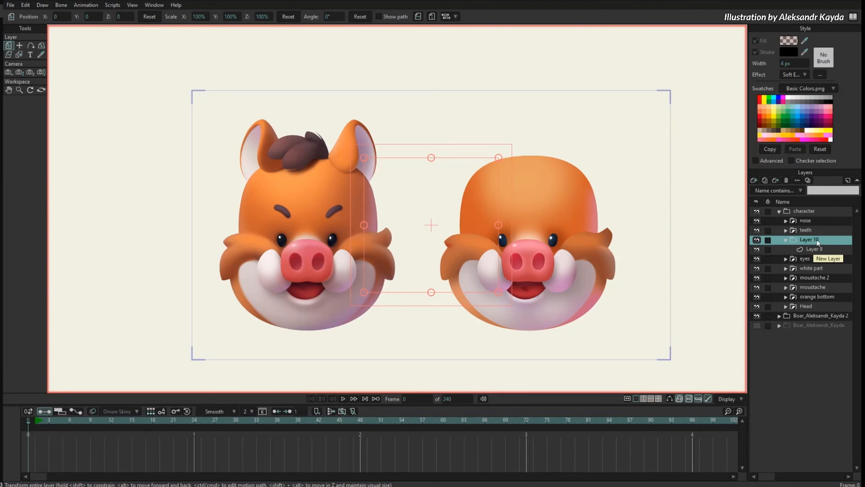
type("eyebros")
key("BackSpace")
type("ws")
key("Return")
Select Layer 9 in the eyebrows group, hide the character group and show the bottommost reference group again.
left_click(814, 248)
left_click(757, 211)
left_click(757, 325)
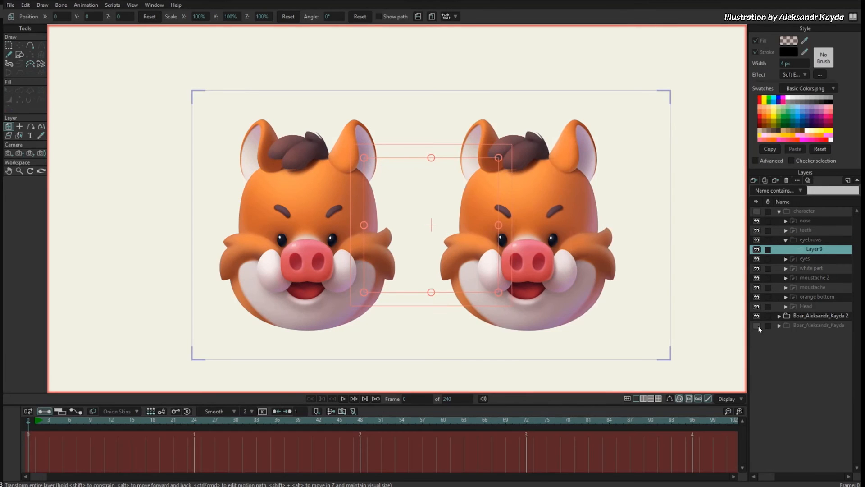
scroll(492, 282, "up", 5)
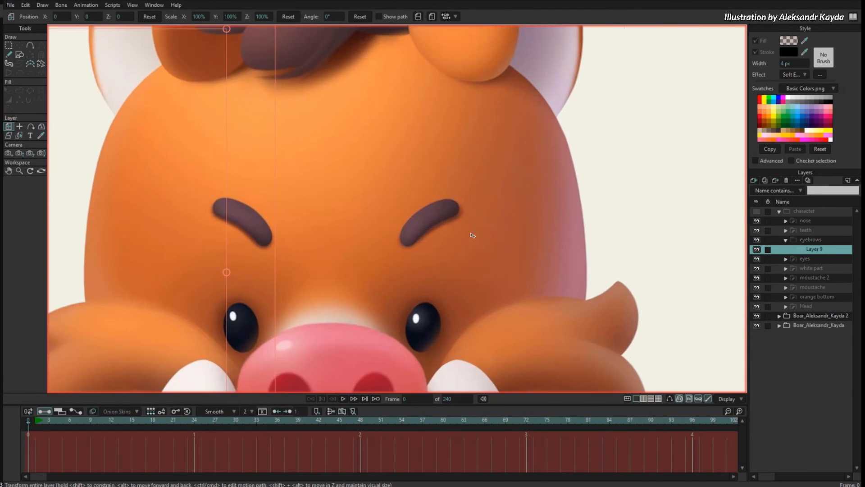
Reset the style and draw an oval over the reference head's right-hand eyebrow, roughly fitting its points to the outline.
key("e")
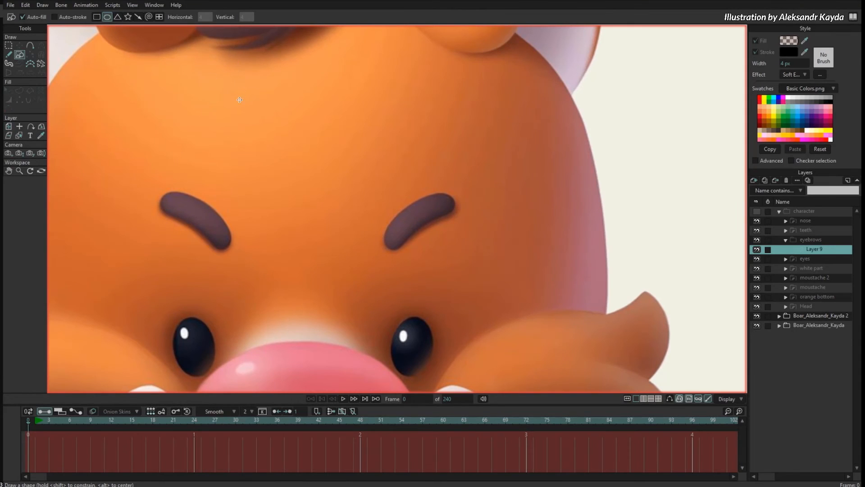
key("q")
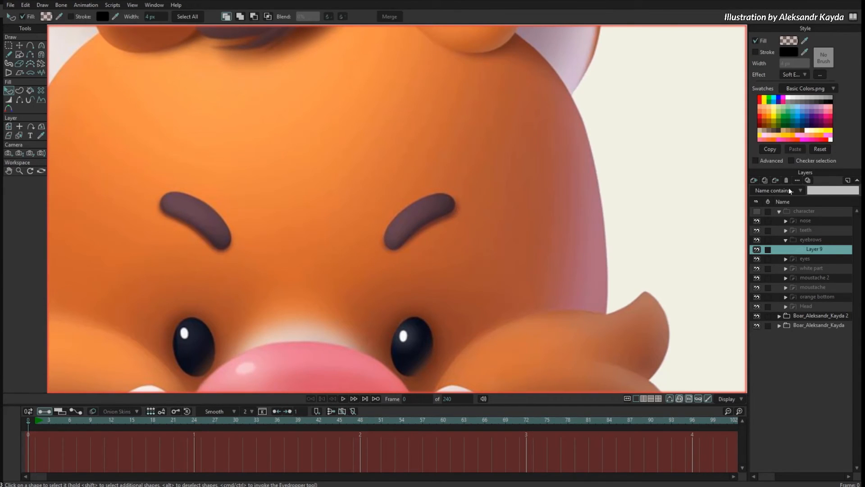
left_click(816, 147)
key("t")
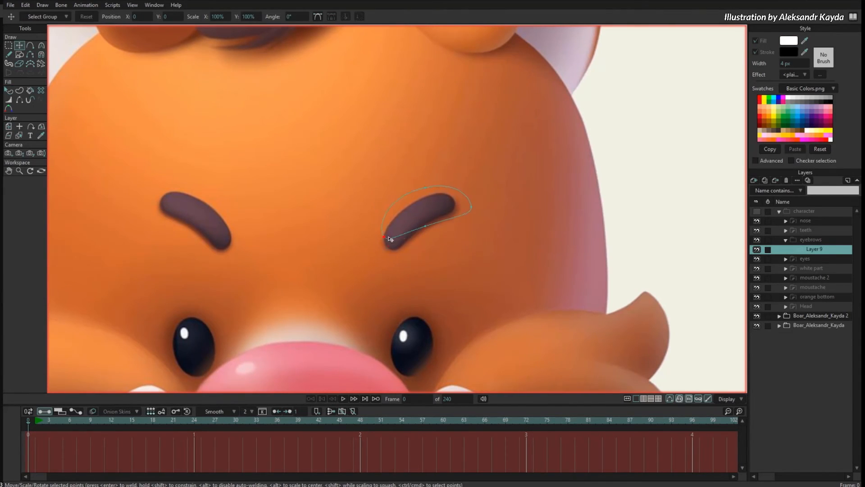
left_click_drag(429, 232, 426, 232)
left_click_drag(476, 213, 425, 229)
mouse_move(463, 213)
left_mouse_down()
mouse_move(453, 188)
mouse_move(446, 213)
left_mouse_up()
Refine the eyebrow shape's points and curvature so both rounded ends match the reference eyebrow.
scroll(471, 190, "up", 3)
key("c")
key("t")
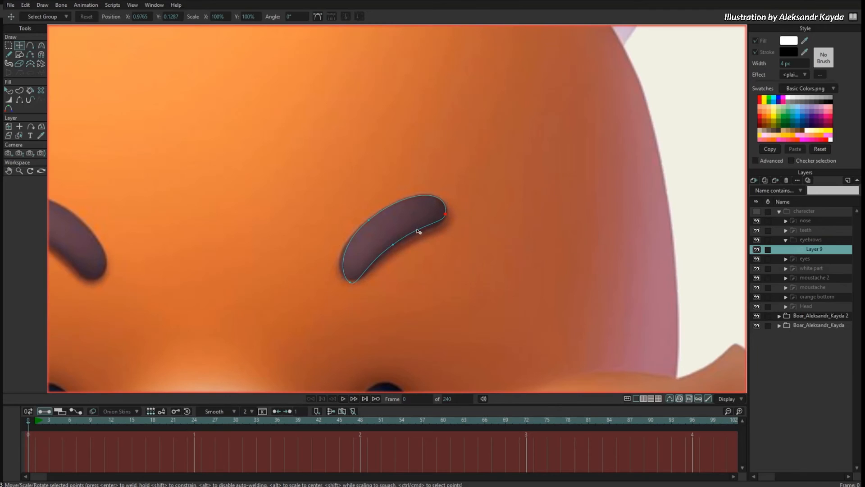
key("c")
key("t")
left_click_drag(350, 286, 369, 291)
key("c")
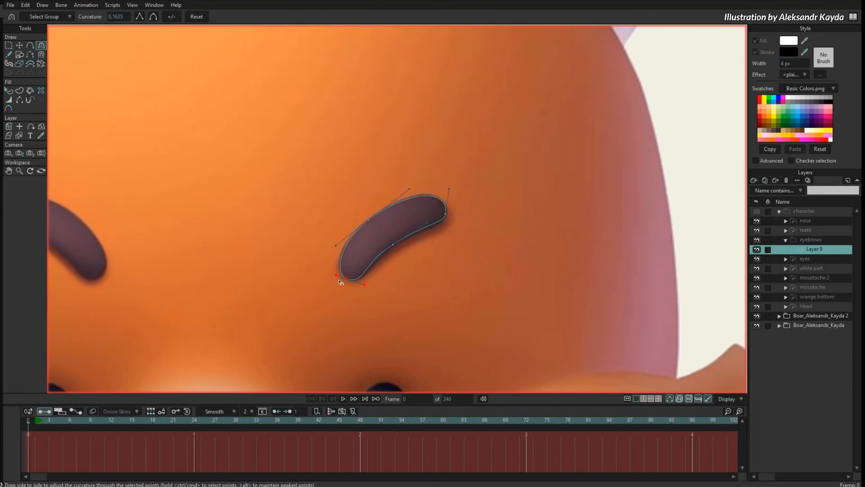
Fill the eyebrow shape with the dark brown colour sampled from the reference eyebrow.
key("q")
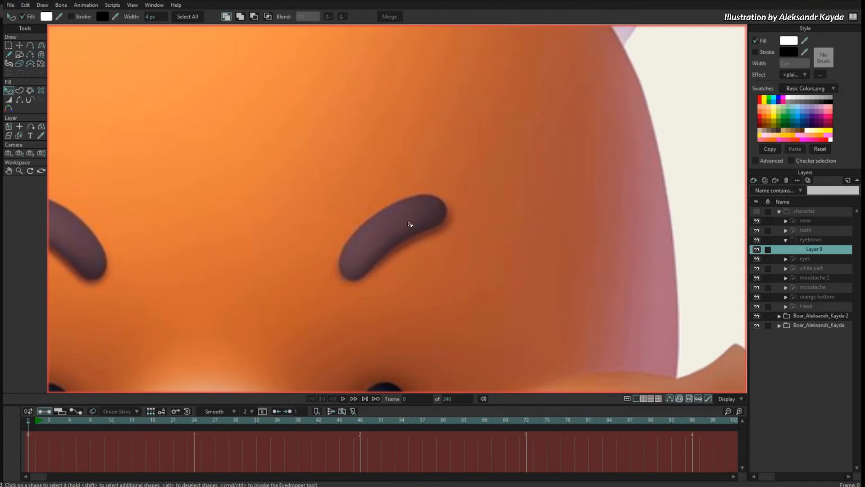
left_click_drag(805, 41, 439, 202)
scroll(478, 194, "down", 7)
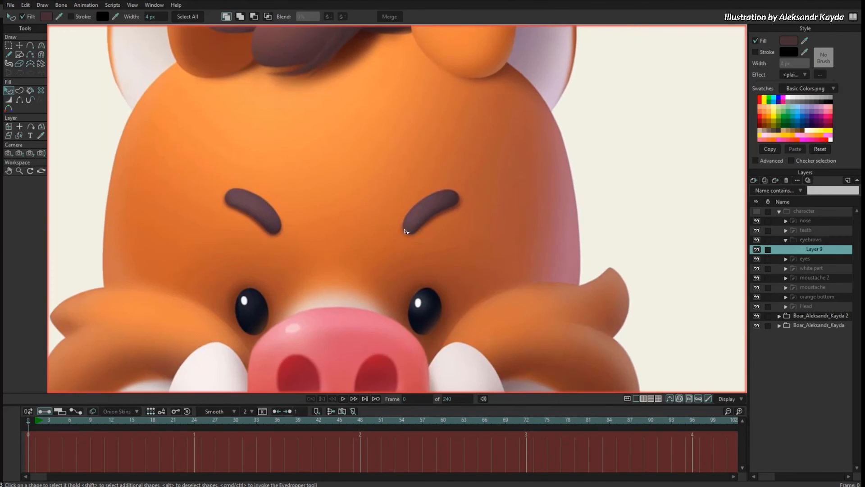
Change the eyebrow's fill to a darker brown sampled from the reference eyebrow and show the character group again.
scroll(465, 210, "up", 6)
left_click_drag(805, 41, 451, 196)
scroll(494, 184, "down", 3)
Duplicate the whole eyebrow shape, flip the copy horizontally and move it to the other side of the forehead.
key("g")
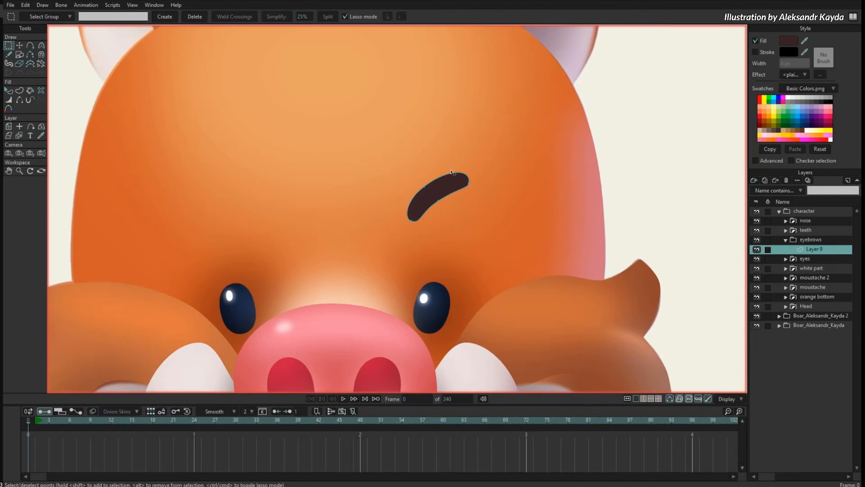
key("ctrl+a")
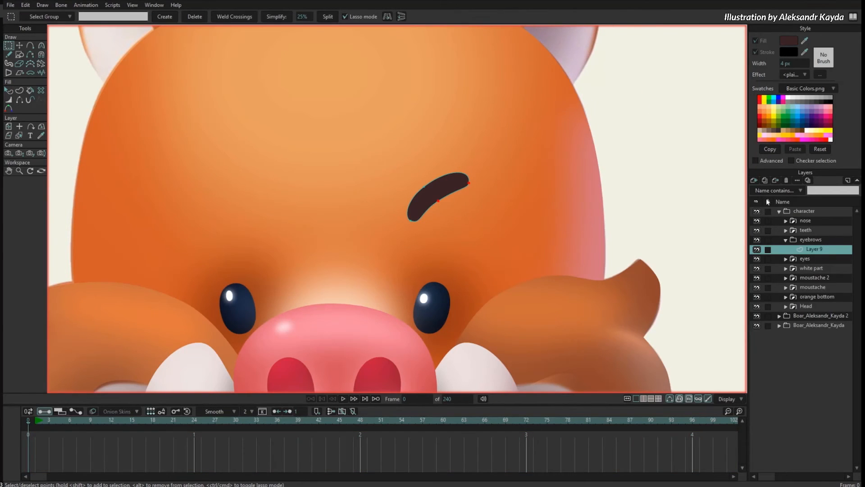
key("t")
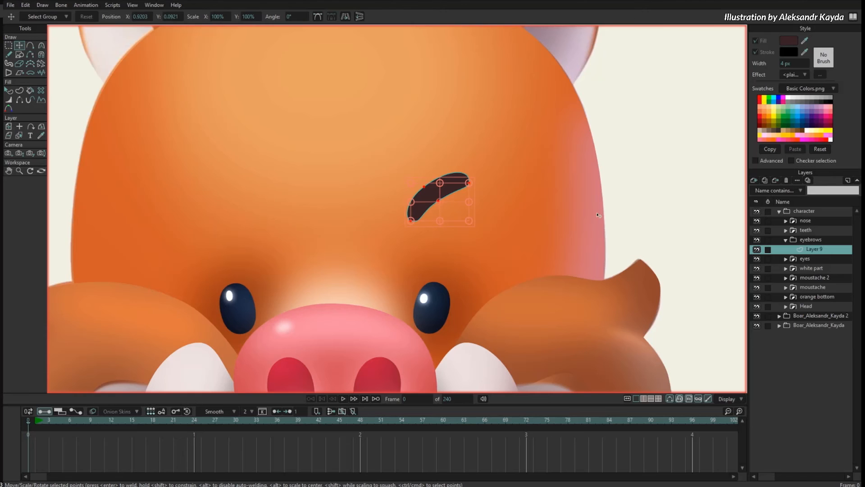
left_click(345, 16)
left_click_drag(584, 248, 361, 251)
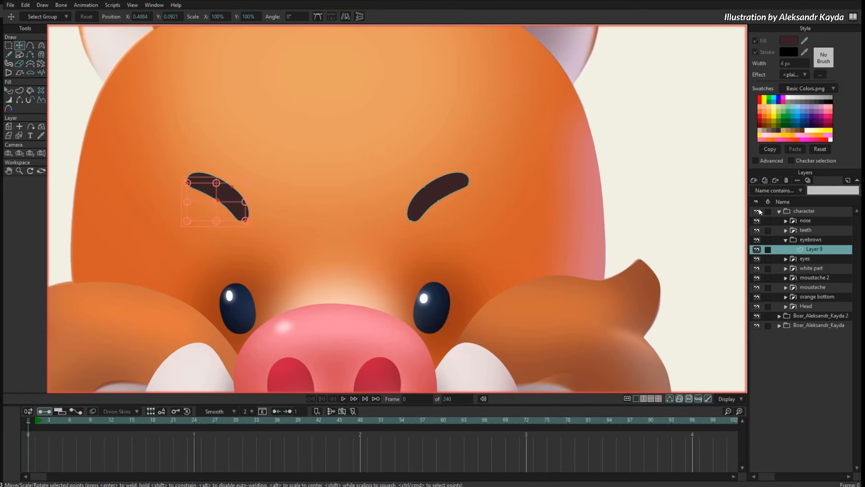
With the character group temporarily hidden, align the mirrored eyebrow and its points with the reference's left-hand eyebrow.
left_click(759, 211)
left_click_drag(421, 268, 441, 267)
key("Return")
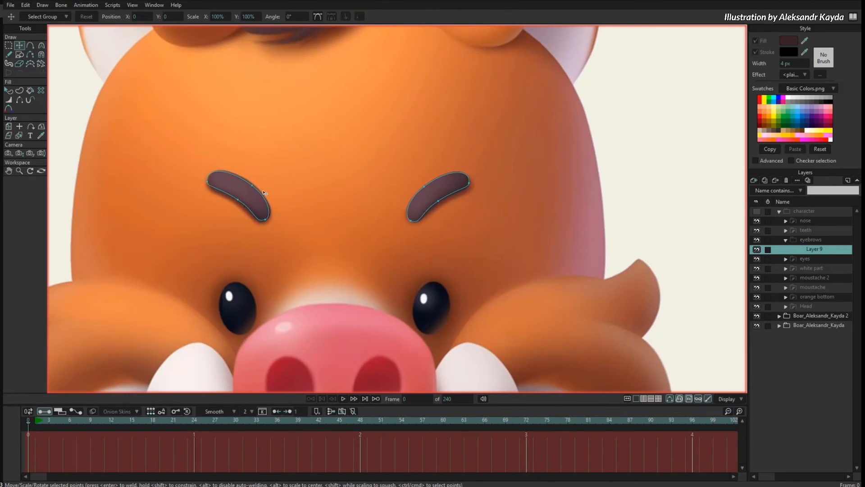
left_click_drag(252, 185, 253, 185)
left_click_drag(265, 219, 266, 219)
mouse_move(207, 182)
left_mouse_down()
mouse_move(238, 200)
mouse_move(213, 176)
left_mouse_up()
scroll(324, 282, "down", 2)
left_click(758, 213)
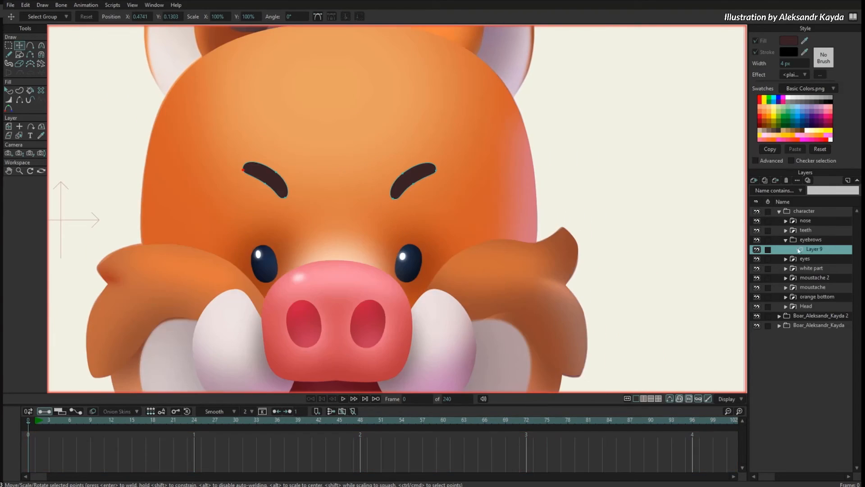
Add a vector layer above Layer 9 in the eyebrows group and paste a copy of the right-hand eyebrow into it.
left_click(754, 183)
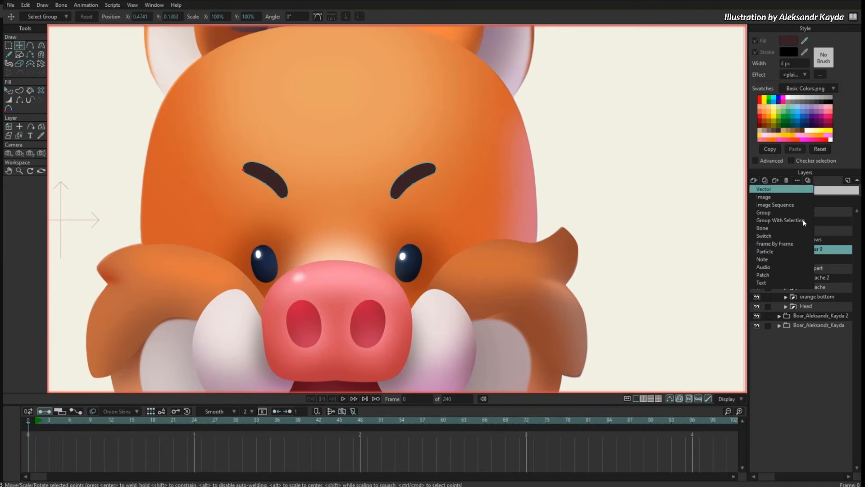
left_click(766, 190)
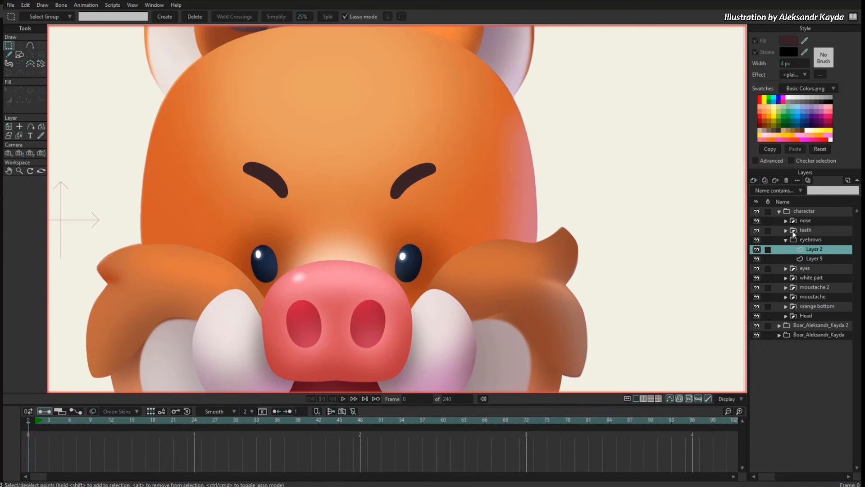
left_click(758, 212)
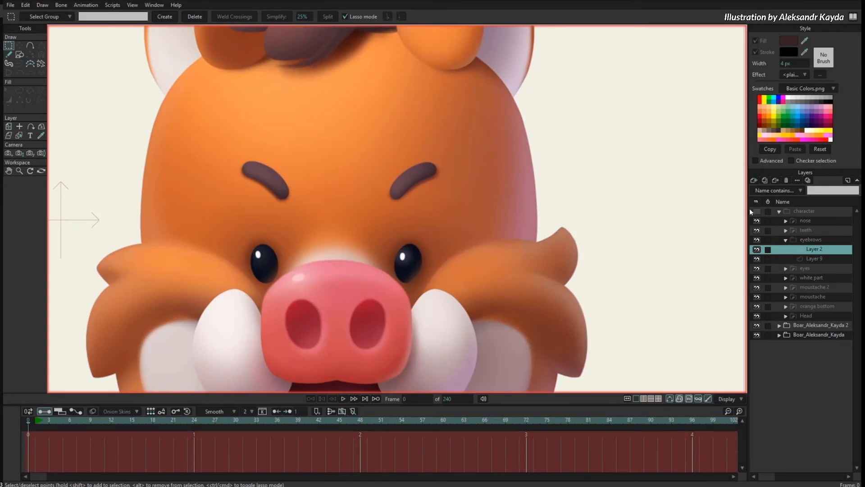
scroll(597, 137, "up", 3)
left_click(816, 258)
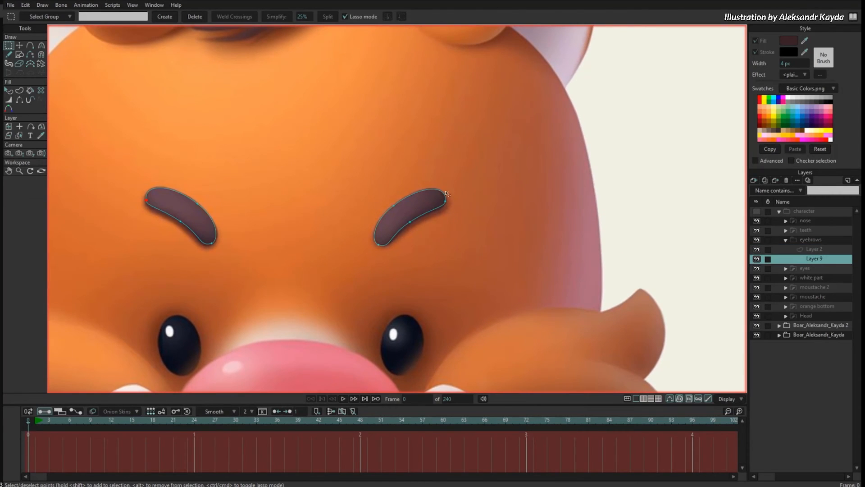
left_click(814, 249)
key("ctrl+v")
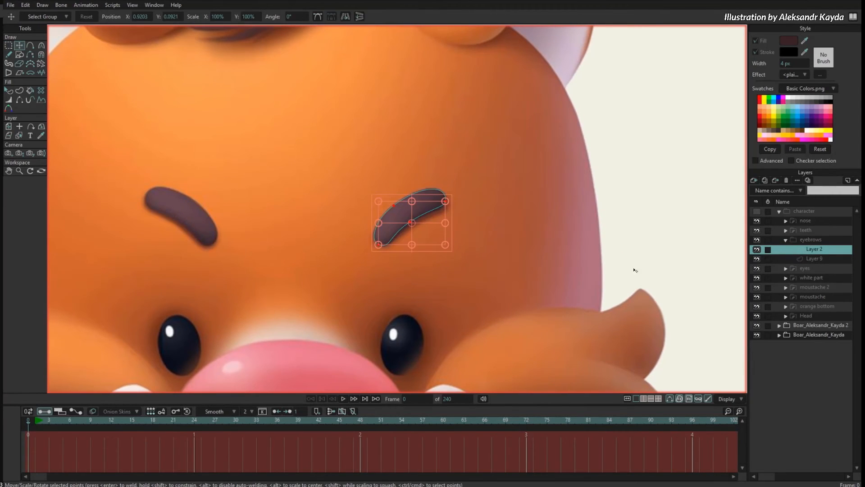
Fill the copied eyebrow with dusty pink 9B6469, offset it slightly up and inward, and show the character group.
key("ctrl+z")
key("q")
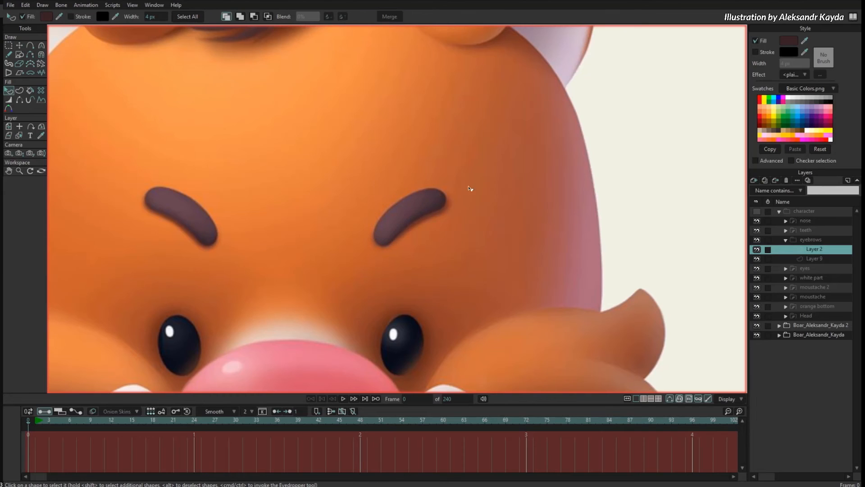
left_click(793, 41)
left_click(268, 393)
left_click(363, 470)
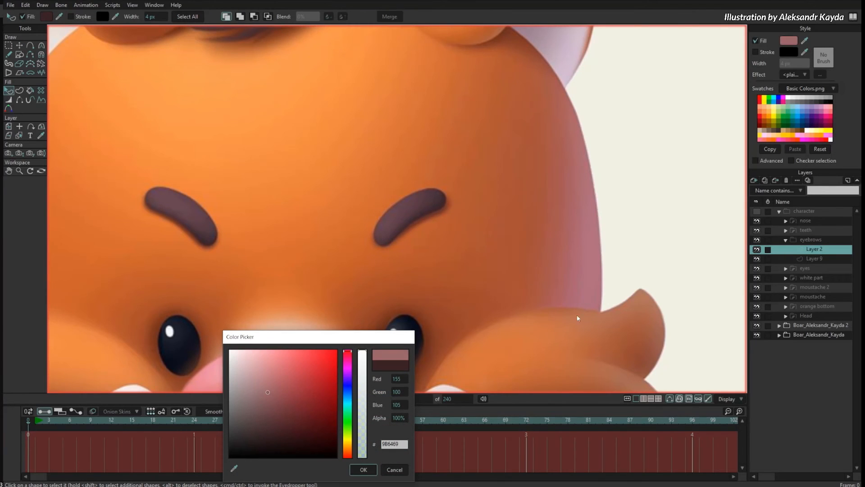
left_click(757, 212)
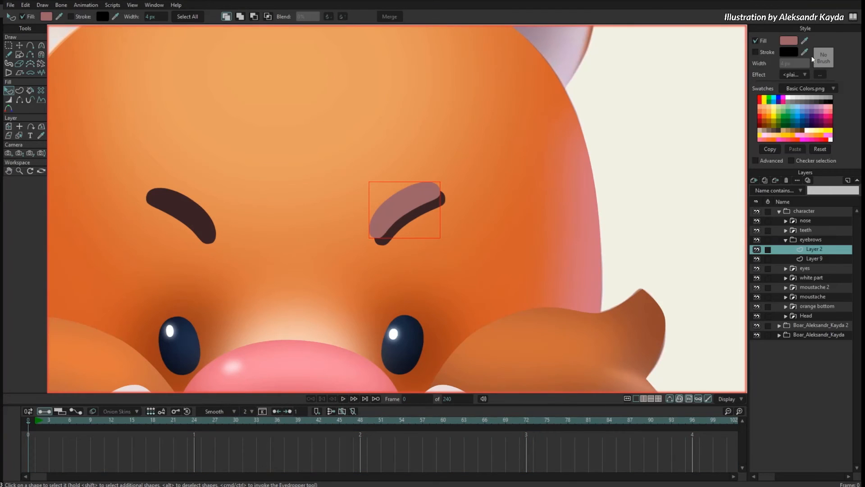
Apply a Soft Edge effect with a 4 px blur radius to the pink eyebrow highlight.
left_click(809, 75)
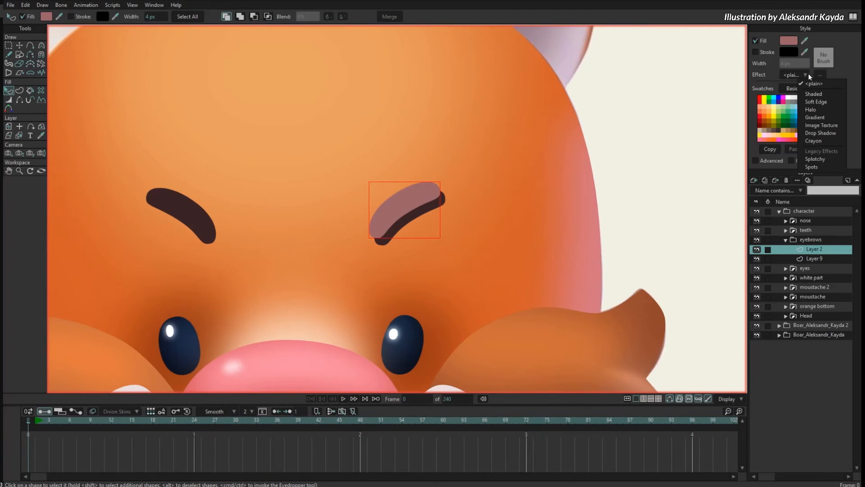
left_click(819, 101)
left_click_drag(486, 201, 585, 229)
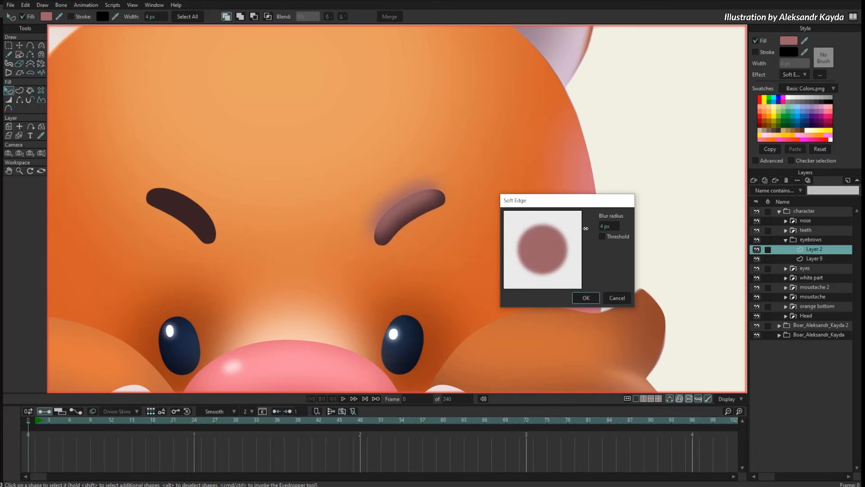
left_click(585, 299)
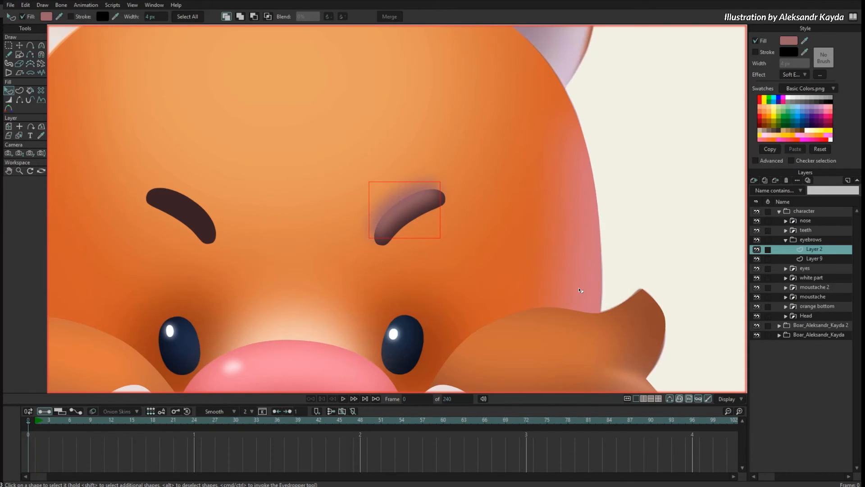
Enable masking on the eyebrows group so the soft highlight is clipped to the eyebrow shape.
right_click(810, 239)
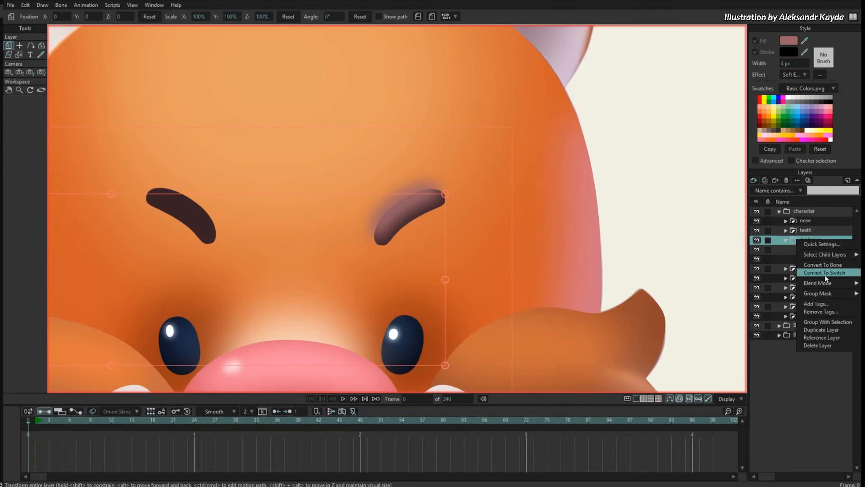
mouse_move(815, 294)
left_click(730, 303)
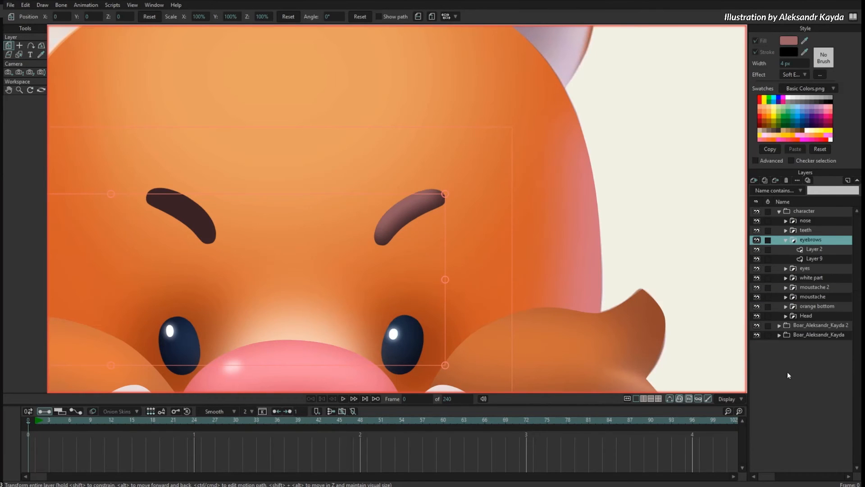
Try alternative blend modes for the eyebrow highlight in Layer 2 and settle on Normal.
scroll(622, 230, "down", 4)
left_click_drag(406, 255, 577, 268)
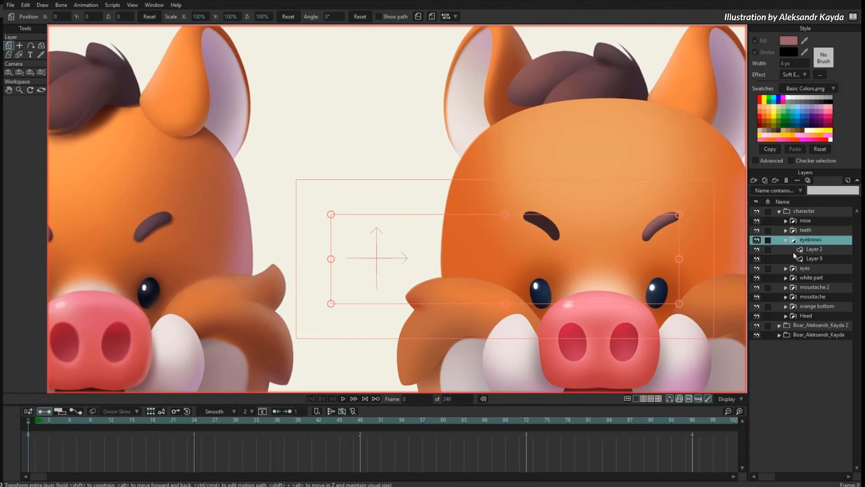
left_click(814, 251)
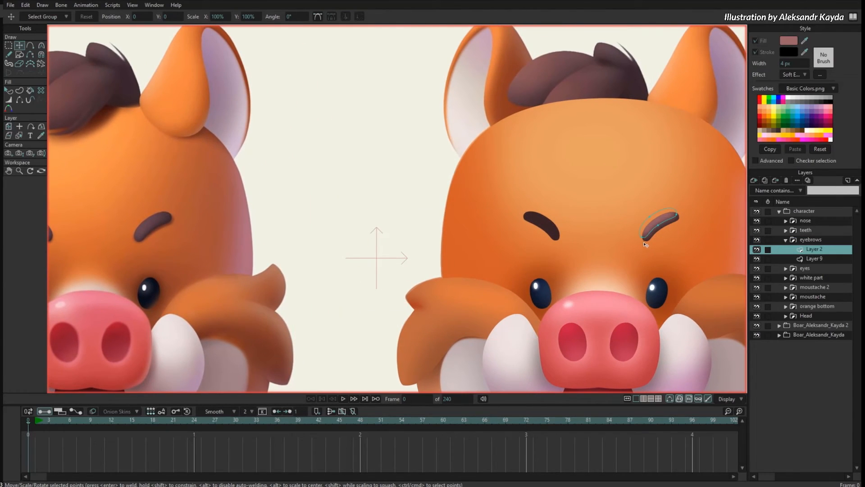
left_click(657, 229)
right_click(810, 251)
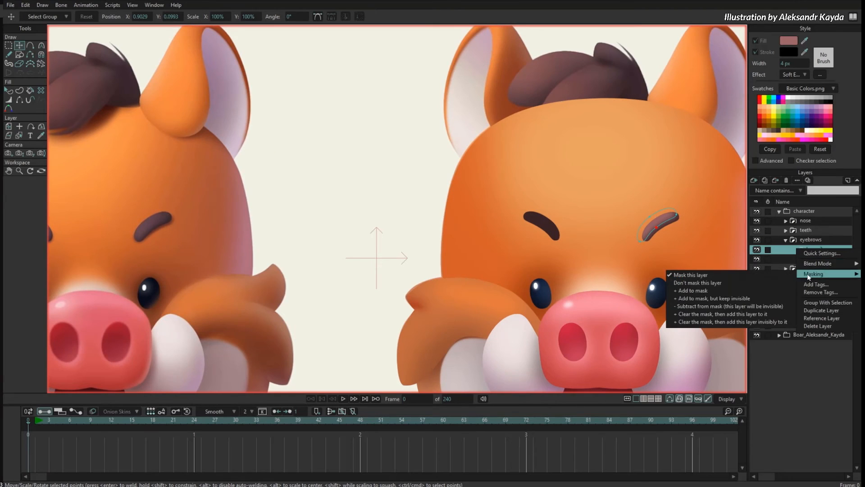
mouse_move(814, 263)
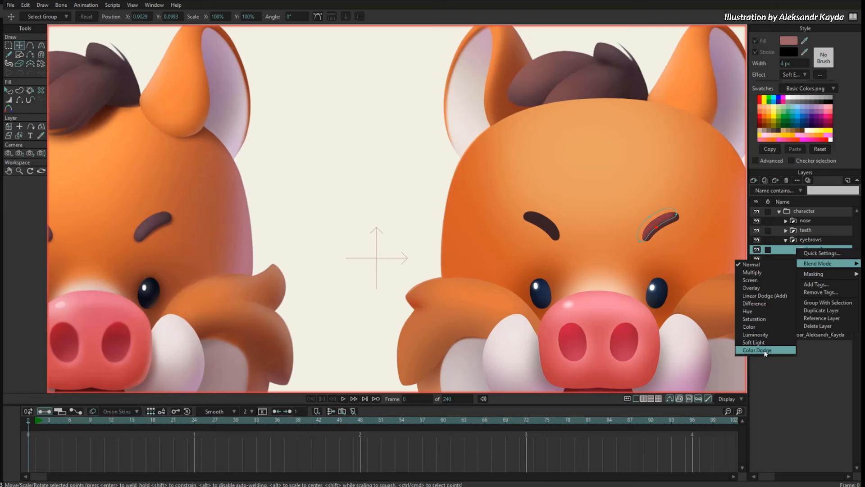
left_click(766, 265)
Copy and paste the highlight within Layer 2 and place the mirrored copy over the left-hand eyebrow.
key("g")
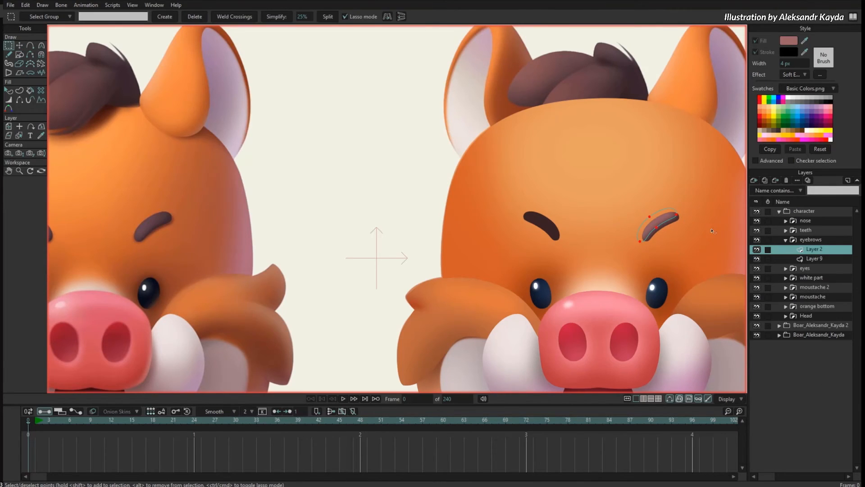
left_click_drag(604, 259, 662, 262)
key("ctrl+c")
key("ctrl+v")
key("t")
left_click_drag(745, 256, 566, 206)
scroll(621, 228, "up", 3)
key("Return")
Adjust the mirrored highlight's points to follow the left-hand eyebrow's upper edge, and hide the curve outlines.
left_click_drag(587, 234, 572, 188)
left_click_drag(660, 198, 658, 201)
left_click_drag(682, 213, 708, 227)
key("ctrl+h")
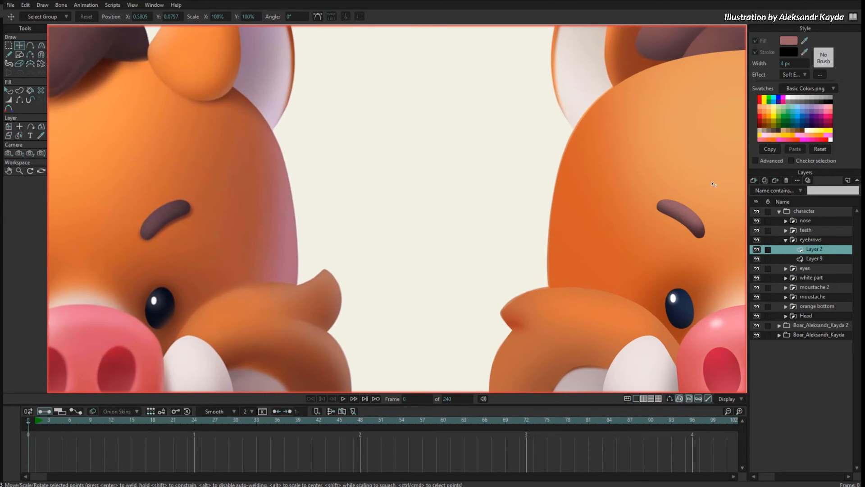
Make the left-hand eyebrow highlight's pink fill partly transparent to match the reference eyebrow.
scroll(631, 180, "down", 4)
left_click_drag(629, 280, 413, 302)
left_click_drag(600, 252, 698, 263)
key("q")
left_click(539, 213)
left_click(788, 41)
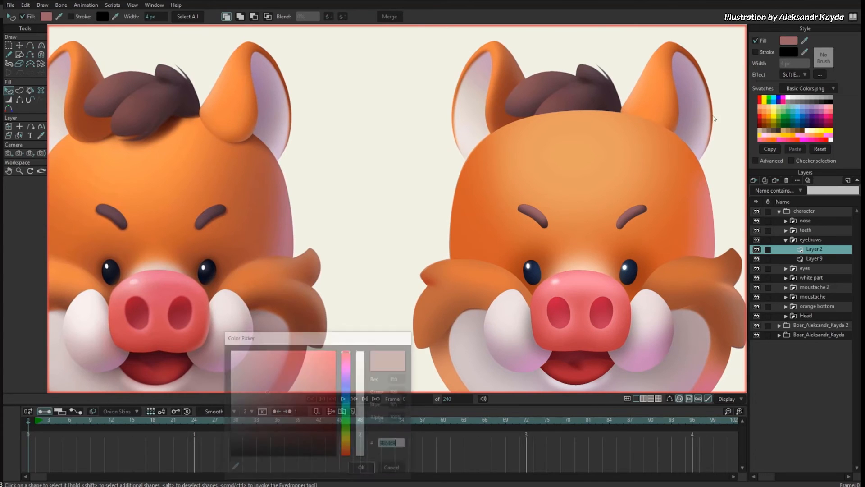
left_click(362, 376)
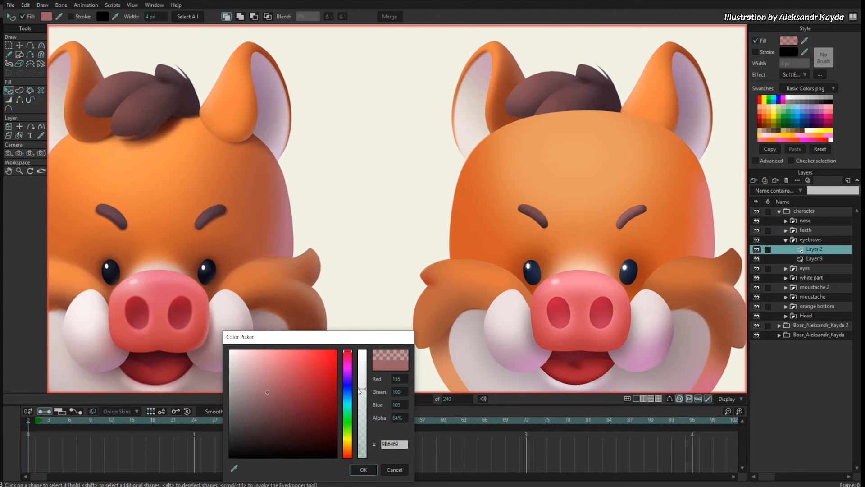
left_click_drag(359, 391, 360, 382)
left_click(363, 469)
Lower the alpha of the right-hand eyebrow highlight's pink fill to about 70%.
left_click(639, 208)
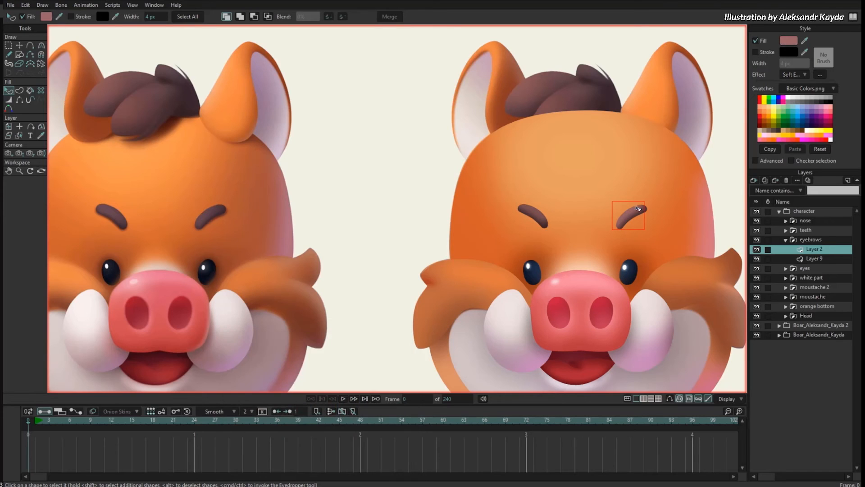
left_click(788, 41)
left_click_drag(362, 374, 360, 385)
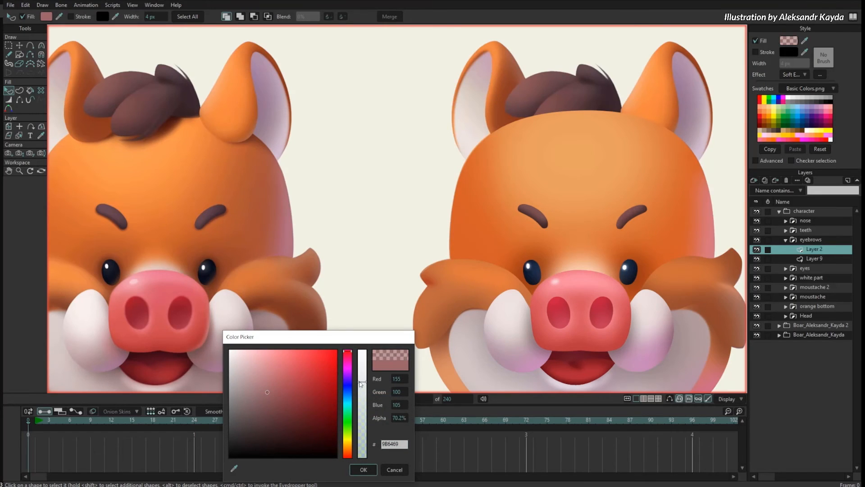
left_click(363, 468)
Add another vector layer to the eyebrows group and place it directly beneath Layer 9.
key("g")
left_click(814, 259)
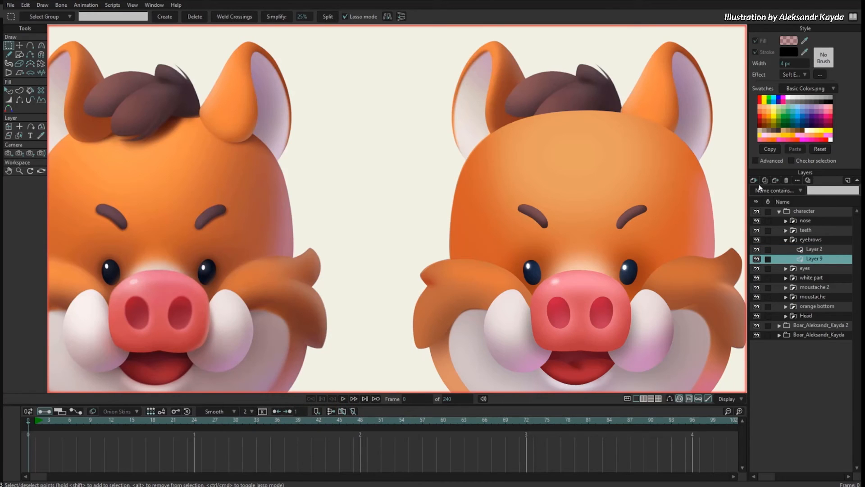
scroll(214, 224, "up", 3)
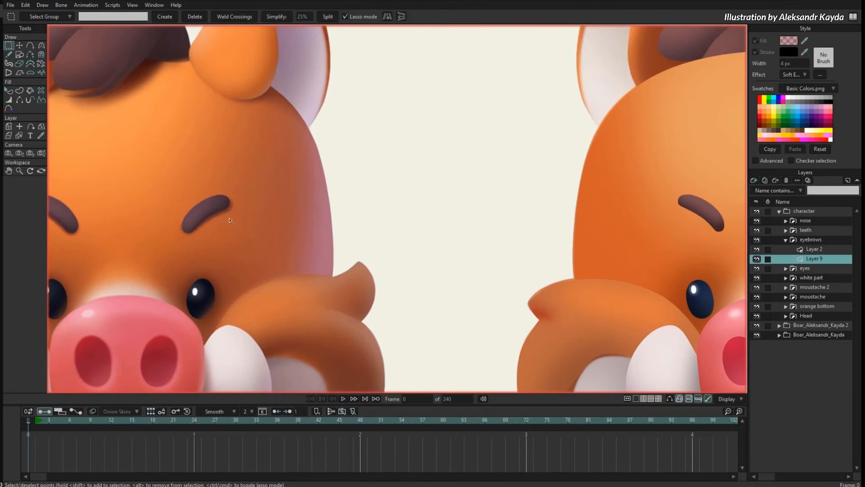
left_click_drag(440, 210, 276, 233)
left_click(754, 181)
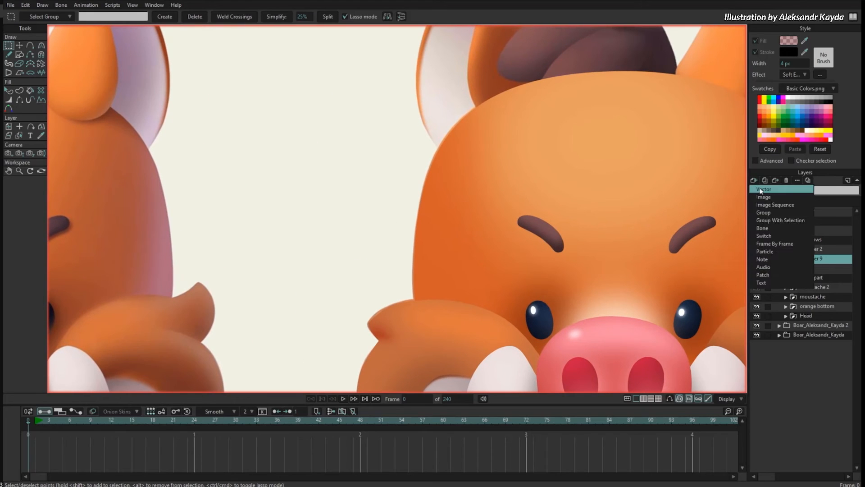
left_click(822, 267)
mouse_move(813, 266)
left_mouse_down()
mouse_move(823, 272)
mouse_move(816, 270)
left_mouse_up()
Place a copy of the right-hand highlight shape in Layer 3 and shift it below the eyebrow.
left_click_drag(658, 256, 548, 256)
scroll(548, 256, "up", 3)
left_click_drag(703, 273, 577, 258)
key("t")
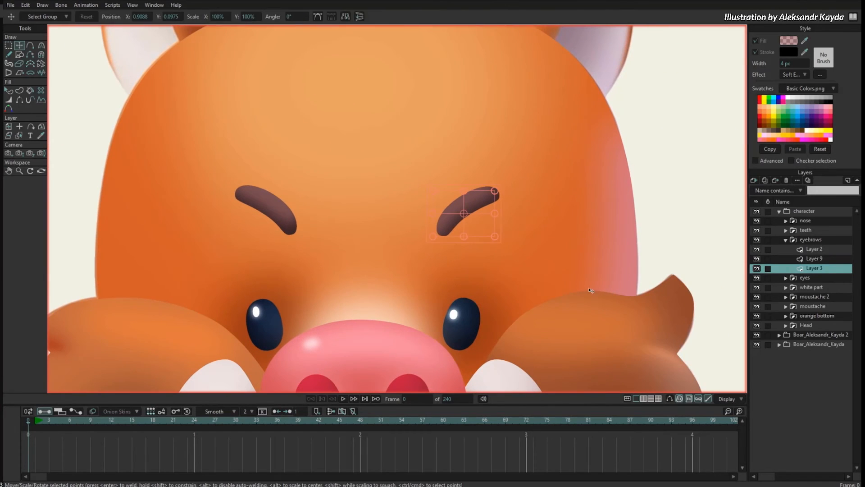
Exclude Layer 3 from the group's mask with the "Don't mask this layer" option.
right_click(811, 268)
mouse_move(811, 298)
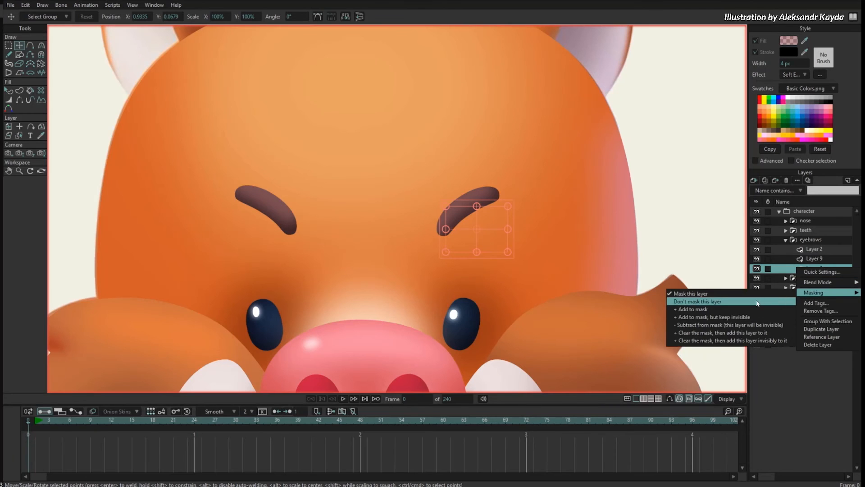
left_click(715, 301)
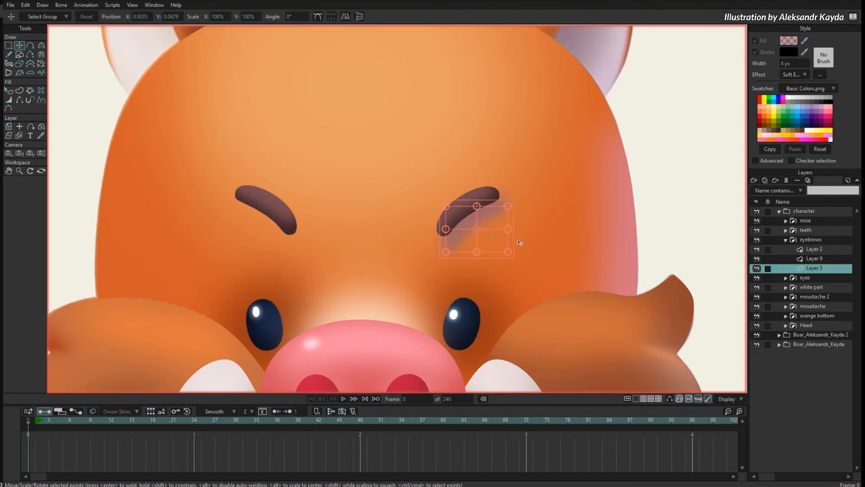
Nudge the shadow closer under the right-hand eyebrow and change Layer 3's blend mode to darken the skin beneath it.
mouse_move(484, 216)
left_mouse_down()
mouse_move(488, 223)
mouse_move(483, 211)
left_mouse_up()
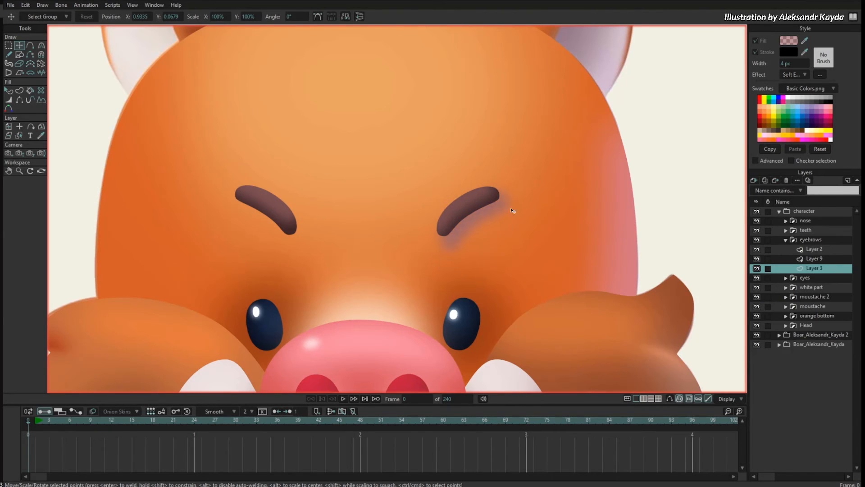
right_click(811, 270)
mouse_move(810, 292)
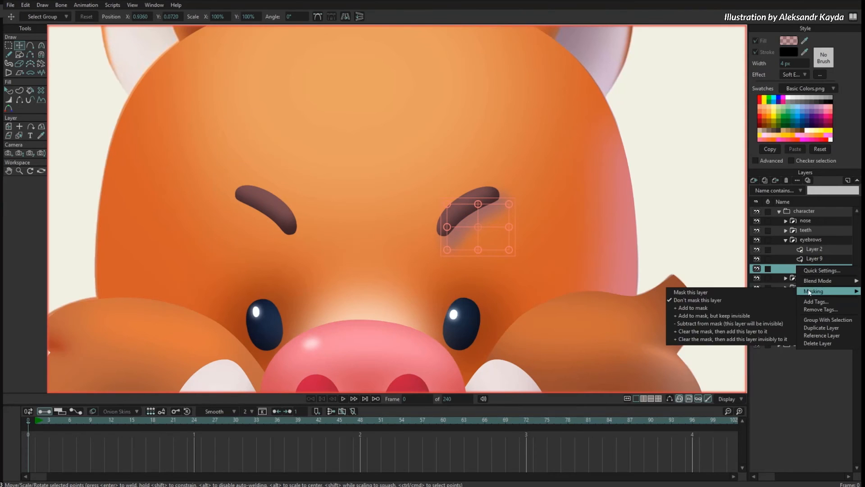
left_click(761, 292)
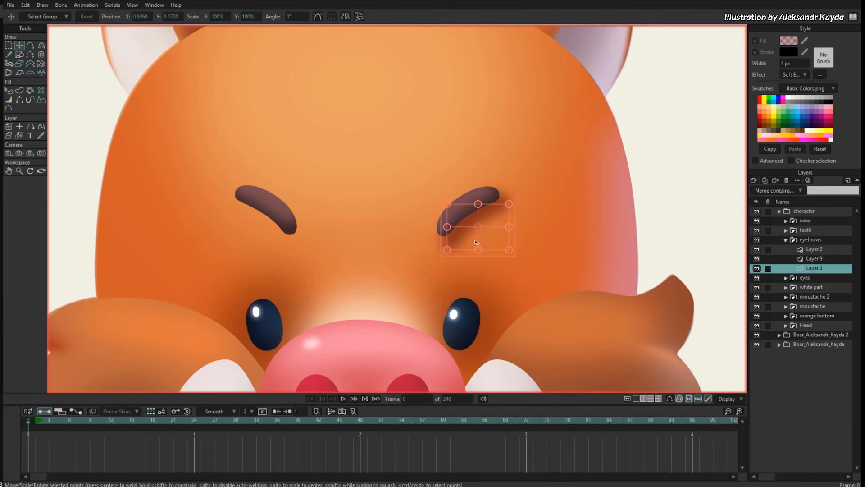
scroll(387, 284, "down", 4)
left_click_drag(388, 284, 673, 276)
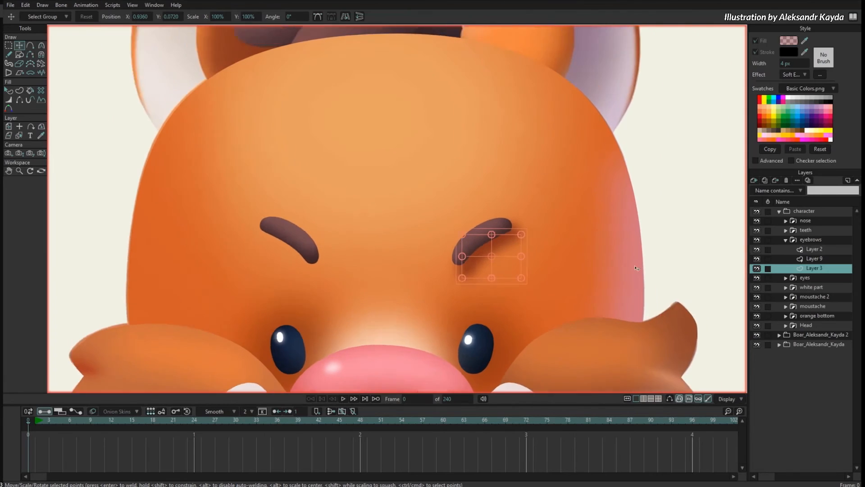
Reshape the right-hand eyebrow's shadow into a narrower strip that hugs the brow's lower edge.
left_click(462, 279)
left_click_drag(460, 278, 462, 256)
left_click_drag(482, 251, 486, 247)
left_click_drag(486, 238, 520, 227)
scroll(591, 211, "down", 6)
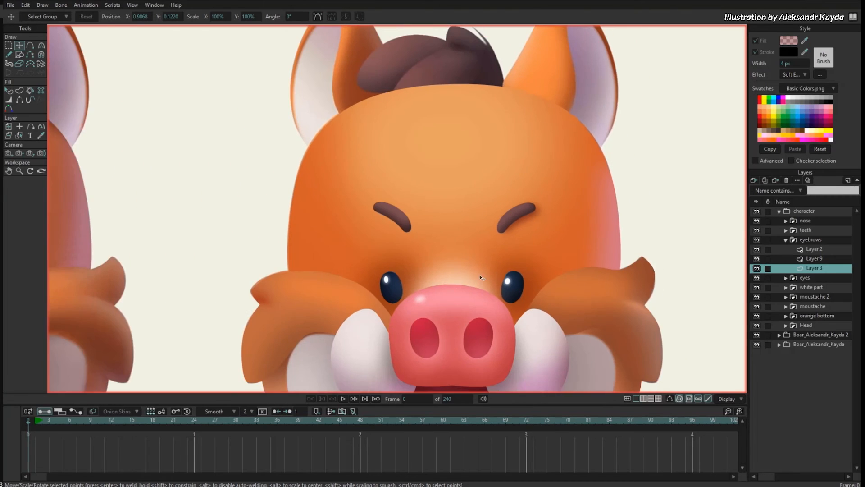
Set the eyebrow shadow's Soft Edge blur radius to 2 px.
key("q")
left_click(552, 215)
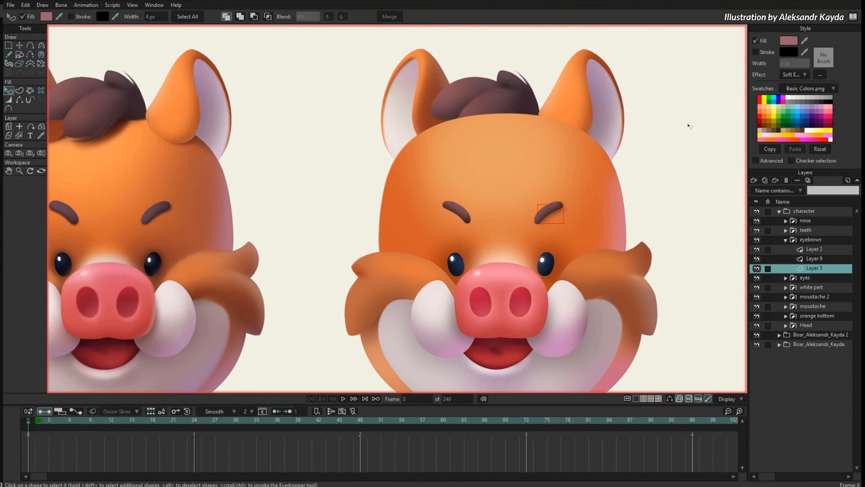
left_click(820, 75)
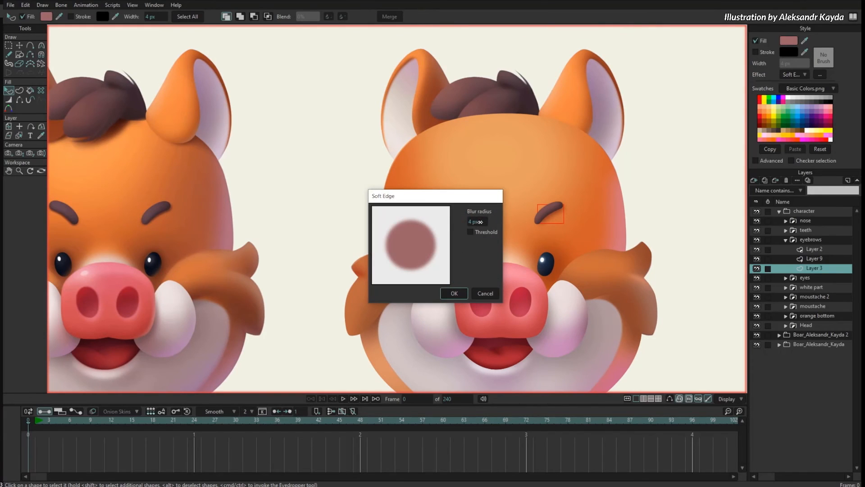
left_click_drag(480, 222, 476, 223)
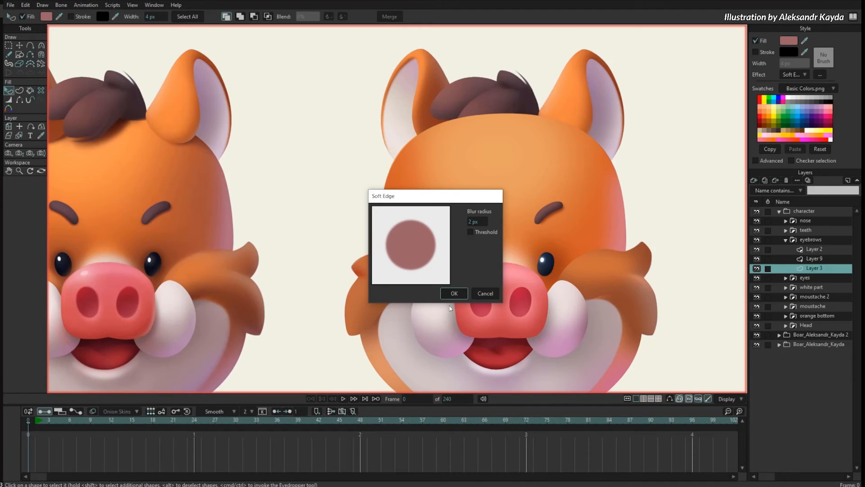
left_click(453, 294)
Place a copy of the eyebrow shadow in Layer 3, flip it horizontally and move it beneath the left-hand eyebrow.
key("t")
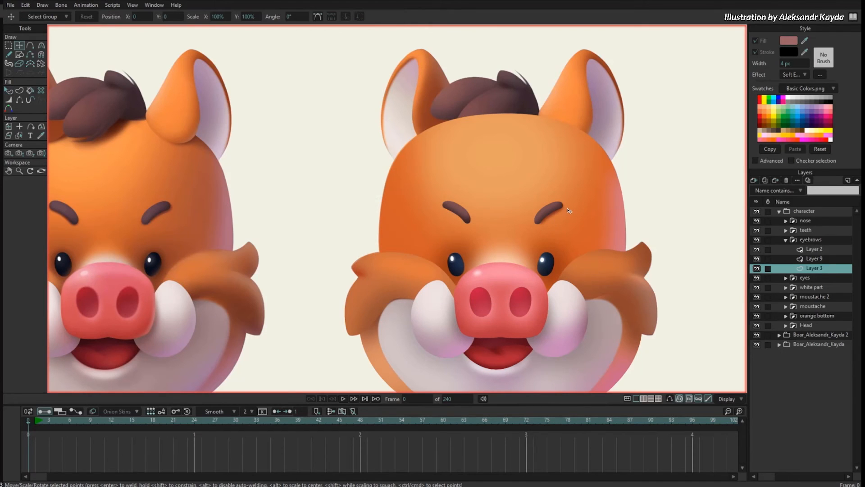
key("ctrl+a")
left_click_drag(585, 252, 494, 252)
left_click(349, 17)
left_click(537, 240)
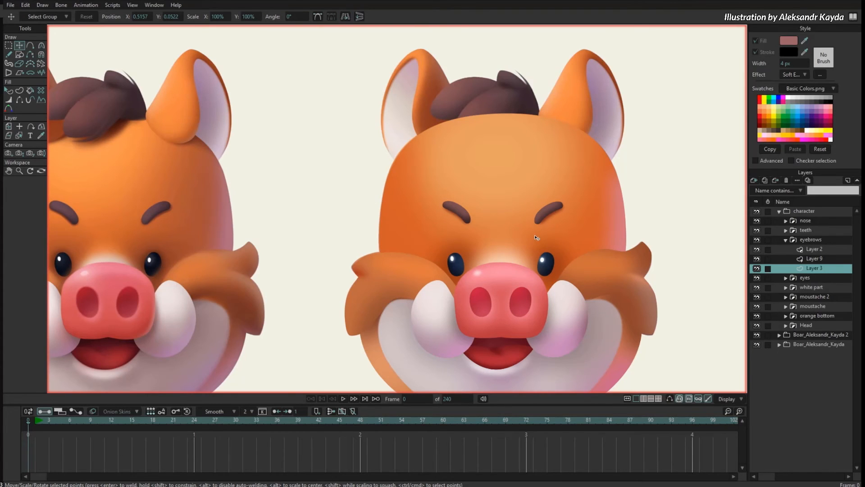
left_click_drag(536, 239, 567, 251)
left_click(641, 226)
Adjust the points of the left-hand shadow so it follows the lower edge of that eyebrow.
scroll(498, 204, "up", 3)
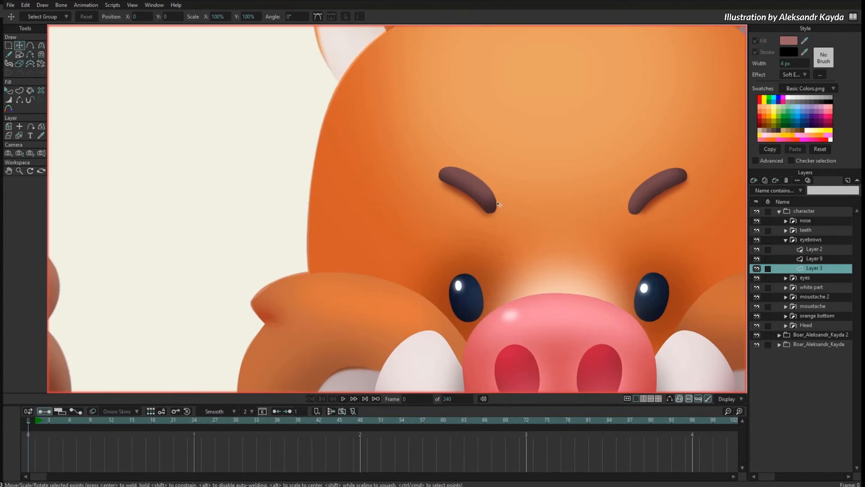
key("ctrl+h")
left_click(489, 193)
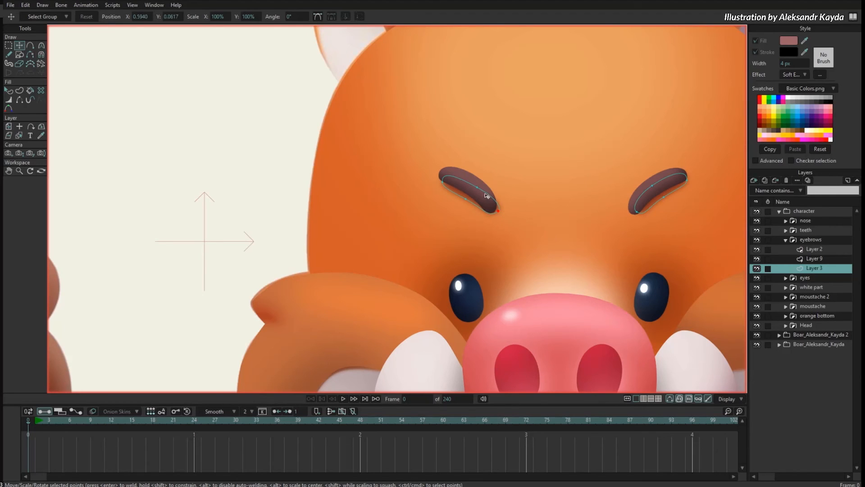
left_click_drag(448, 184, 499, 218)
key("ctrl+h")
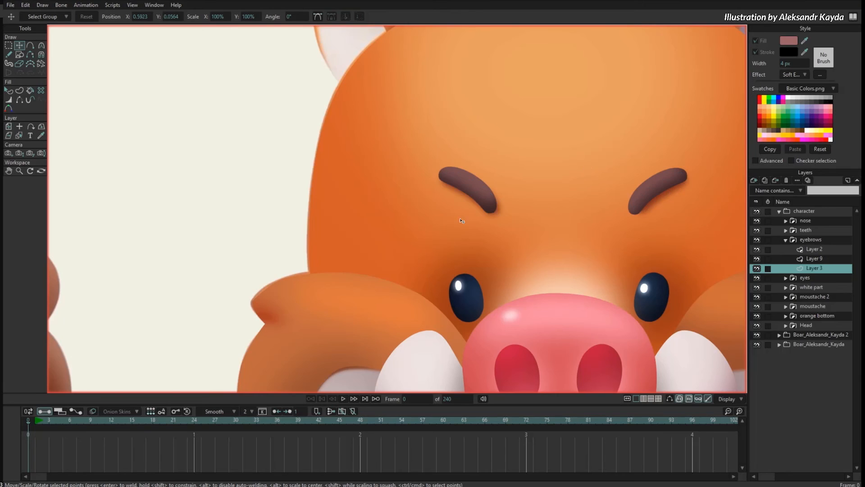
scroll(600, 198, "down", 3)
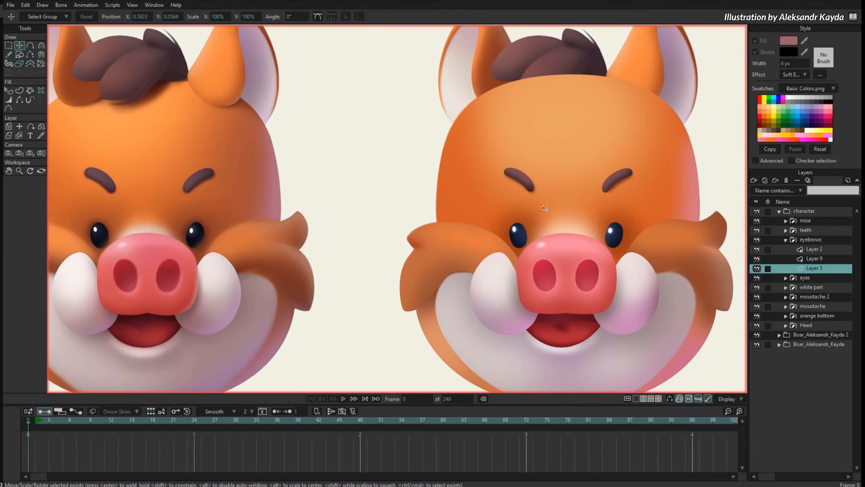
scroll(544, 208, "down", 3)
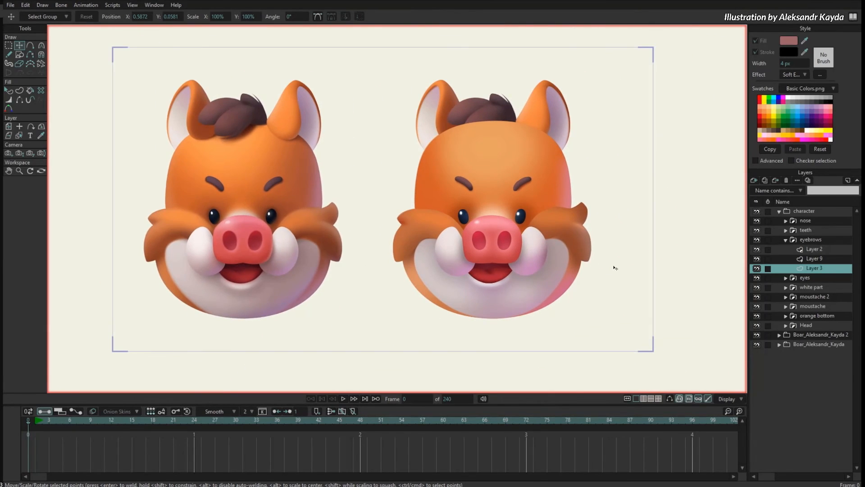
Hide the reference illustration behind the rebuilt head and collapse the eyebrows group.
left_click(756, 341)
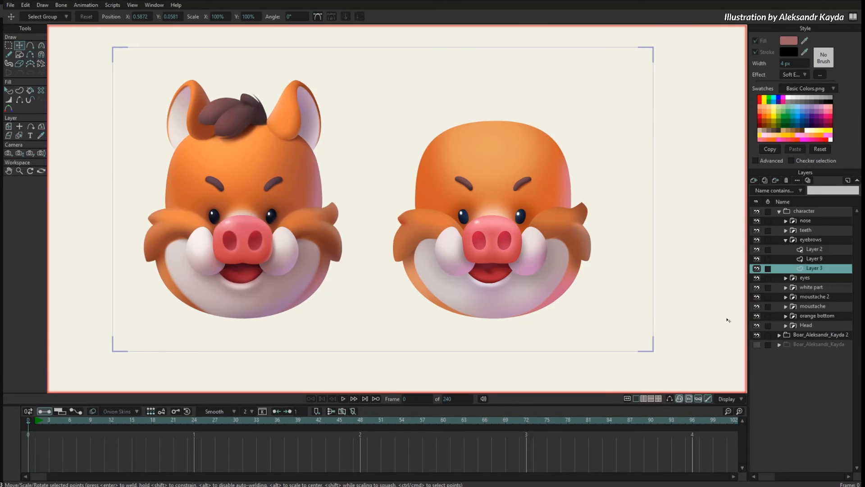
scroll(676, 316, "up", 2)
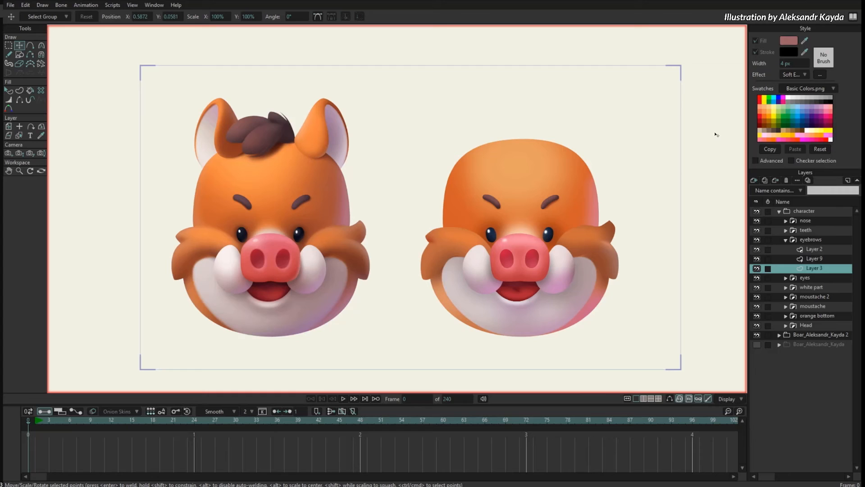
left_click(785, 240)
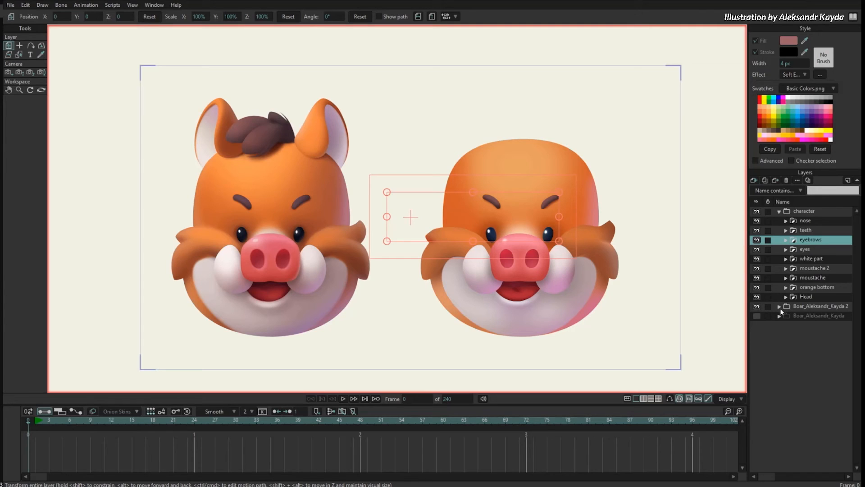
Add a vector layer directly above the Head group and enclose it in a new group.
left_click(805, 222)
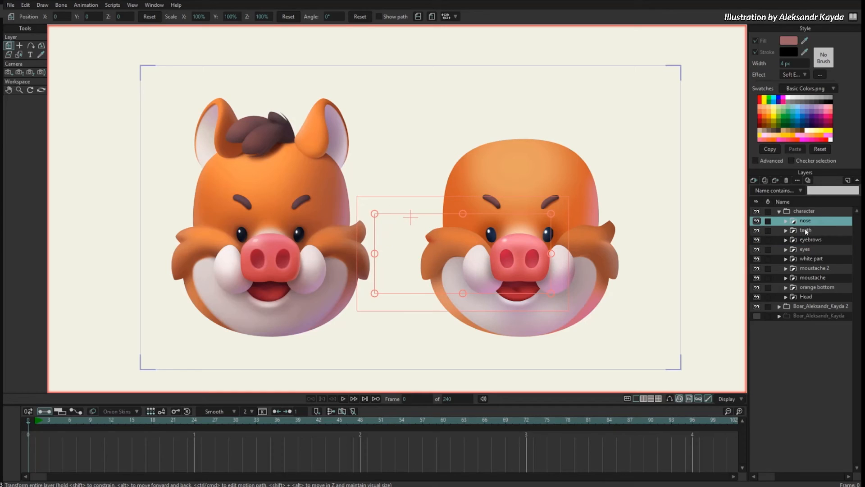
left_click(809, 297)
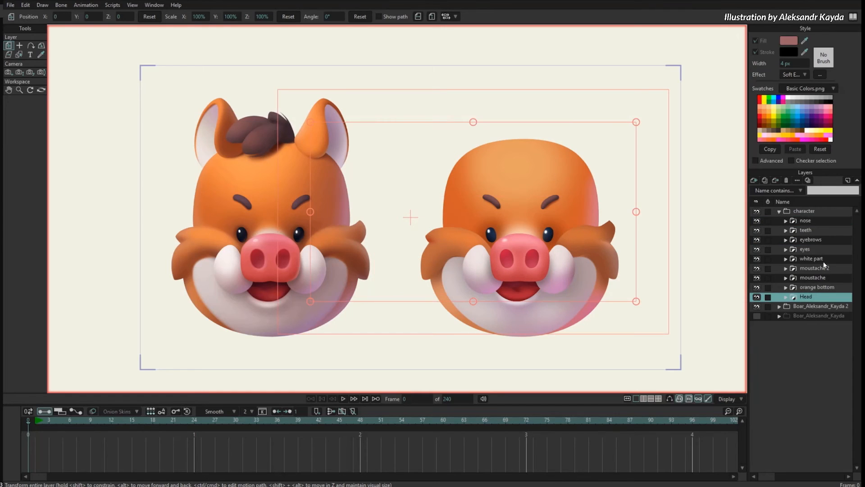
left_click(753, 180)
left_click(776, 190)
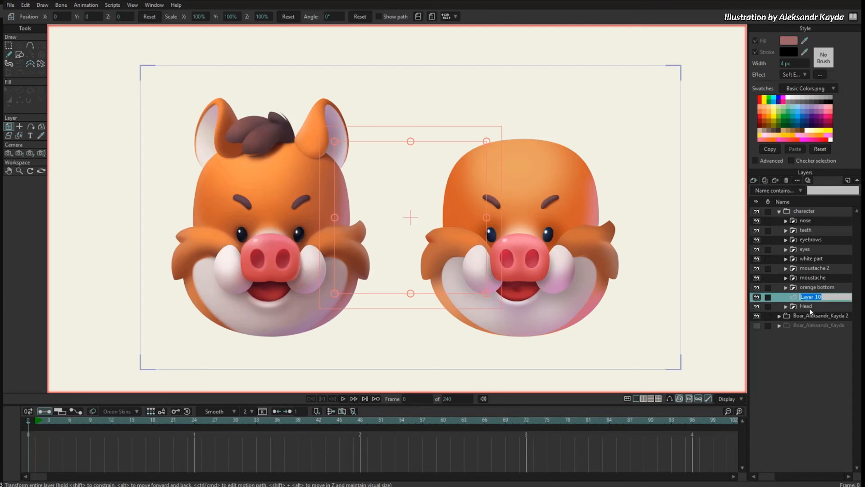
left_click(754, 180)
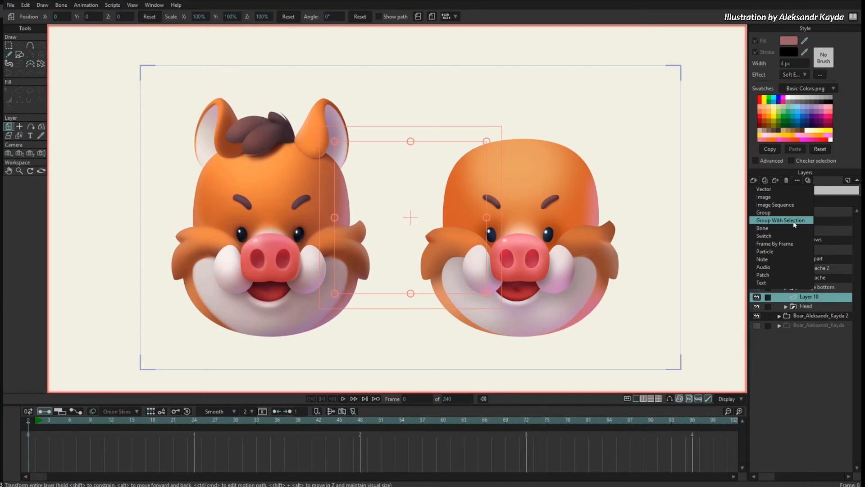
left_click(781, 220)
Rename the new group above Head as ear.
double_click(814, 297)
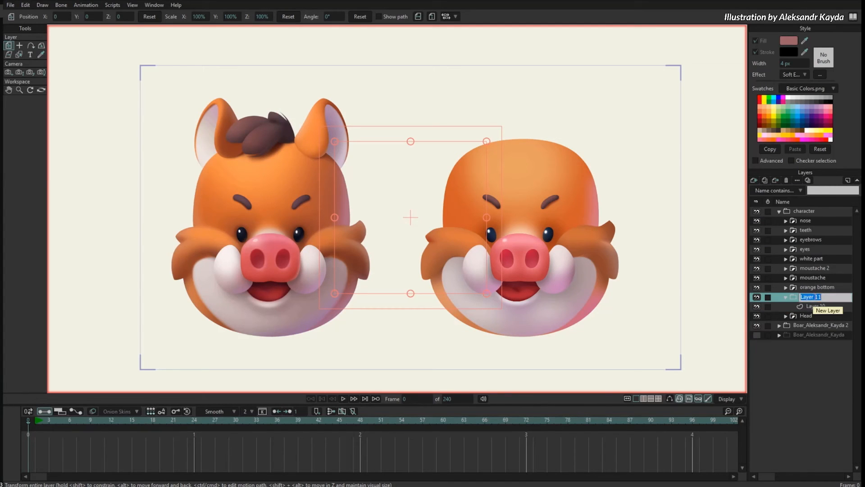
type("hea")
type("r")
key("Return")
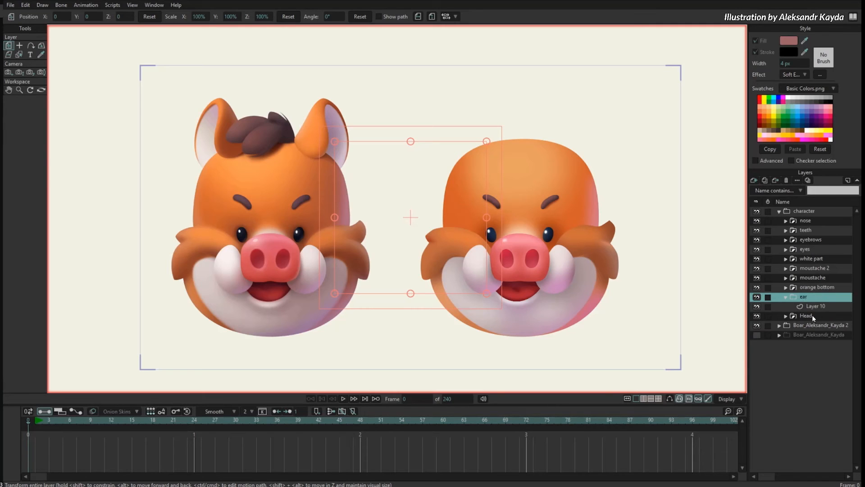
Make Layer 10 active for tracing, with the reference illustration shown and the character group hidden.
left_click(794, 306)
left_click(757, 335)
left_click(757, 211)
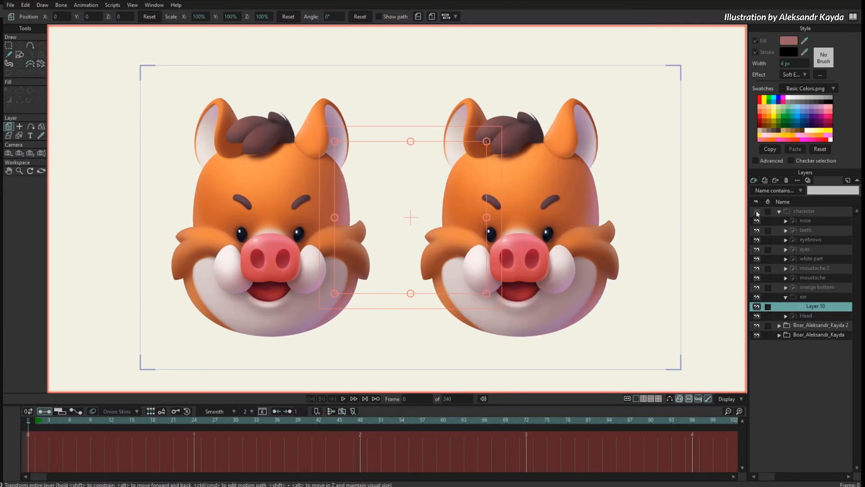
left_click_drag(743, 172, 676, 189)
scroll(676, 190, "up", 5)
scroll(522, 230, "up", 5)
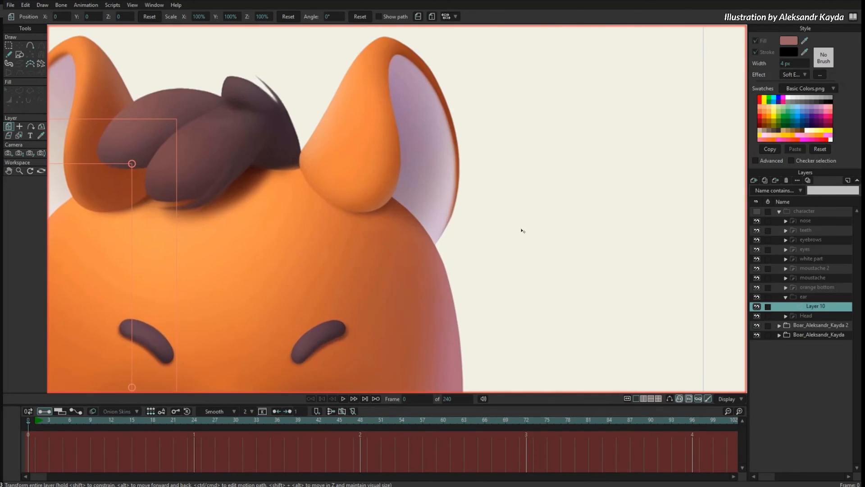
Trace a rough closed outline of the right-hand ear's orange front flap with straight segments in Layer 10.
key("a")
left_click_drag(331, 223, 439, 253)
key("t")
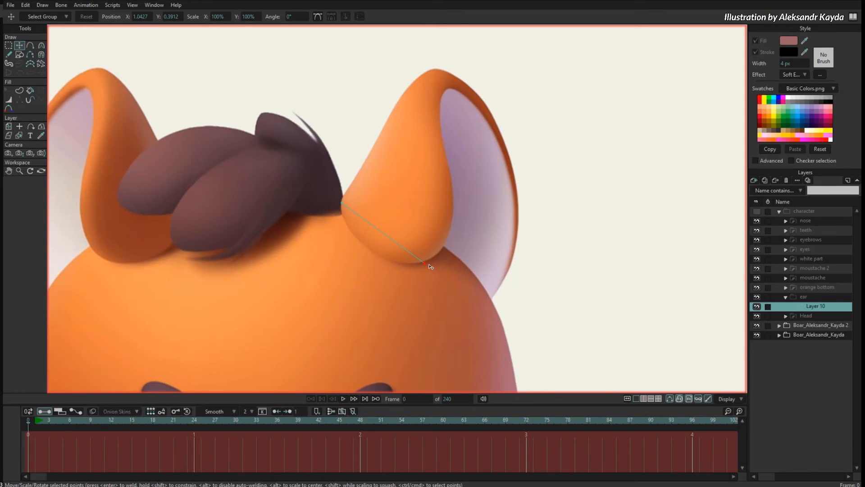
key("a")
left_click_drag(399, 262, 343, 198)
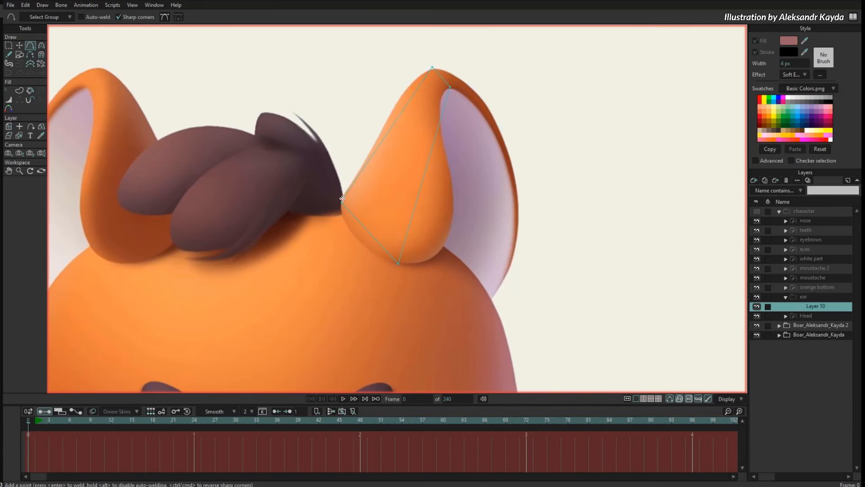
Add points along the flap outline's inner edge beside the lilac area and curve them to match the reference.
left_click_drag(411, 224, 447, 235)
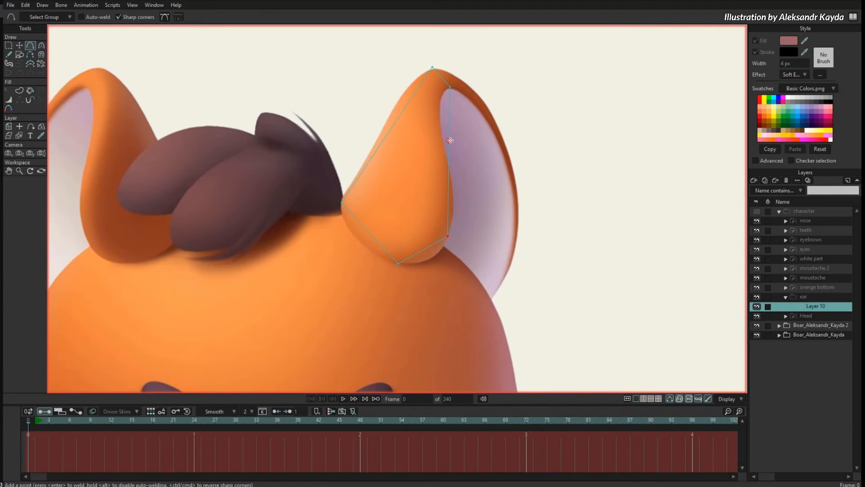
left_click_drag(450, 140, 557, 170)
key("c")
left_click_drag(471, 221, 619, 183)
key("t")
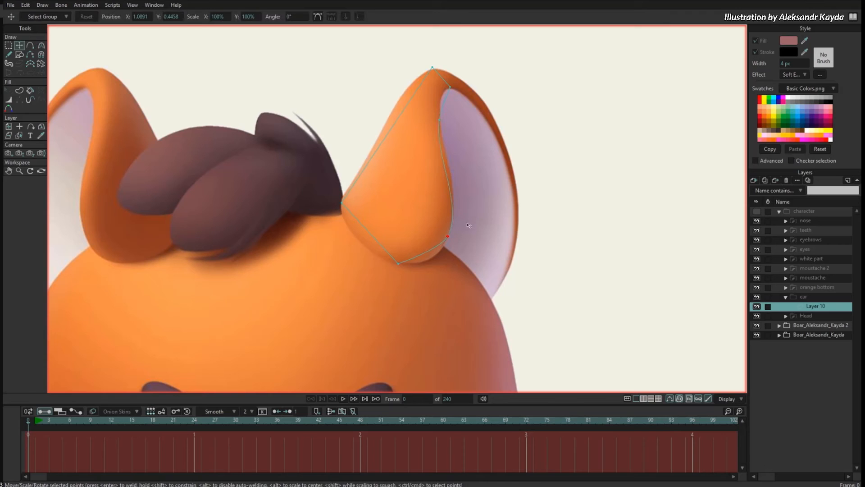
Reposition the flap's lower corner point and curve the bottom points to follow the ear's rounded base.
left_click_drag(447, 236, 443, 247)
key("c")
left_click_drag(400, 265, 618, 247)
key("t")
key("c")
left_click_drag(425, 271, 444, 274)
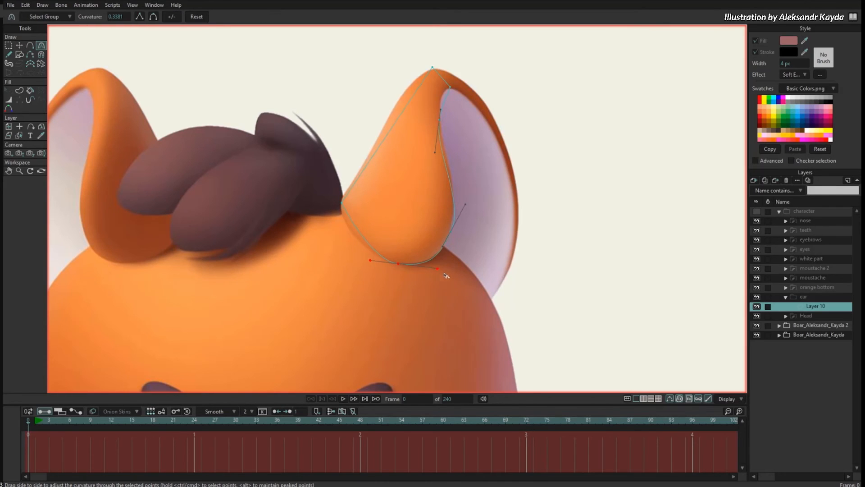
Add points along the flap's outer edge and near the ear tip, fitting the outline to the reference contour.
key("a")
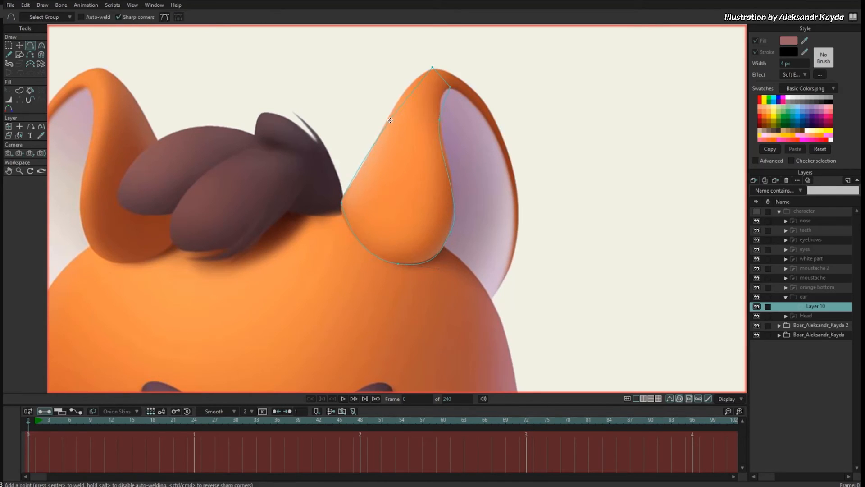
left_click(390, 120)
key("t")
left_click(435, 68)
key("a")
left_click_drag(423, 84, 610, 61)
key("c")
key("t")
Raise the upper inner-edge point of the flap and add another point beside the tip to round the outline's top.
left_click_drag(442, 121, 444, 102)
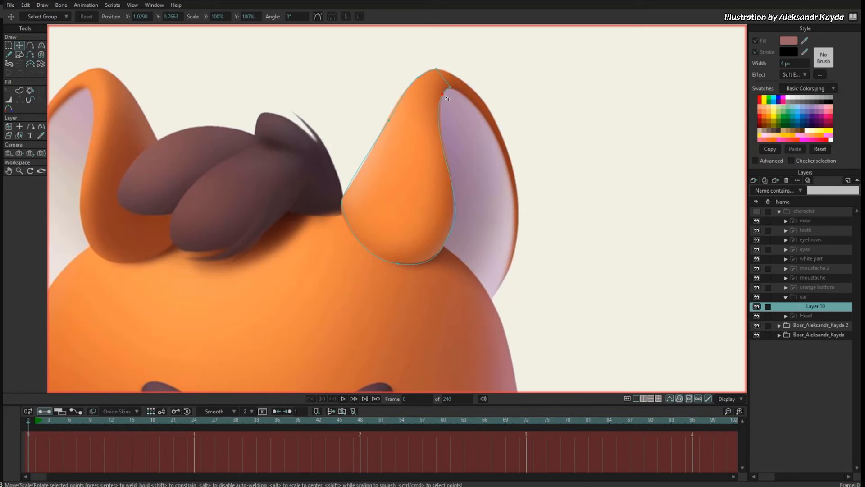
key("a")
left_click(448, 77)
key("t")
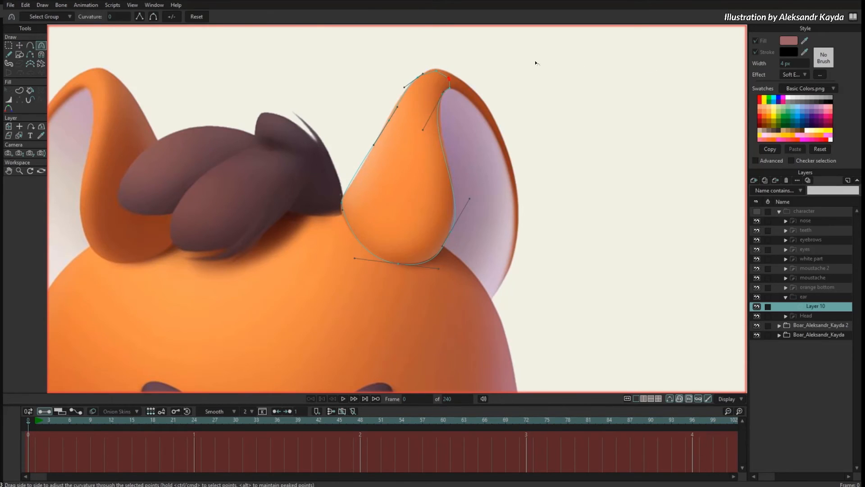
scroll(453, 67, "up", 2)
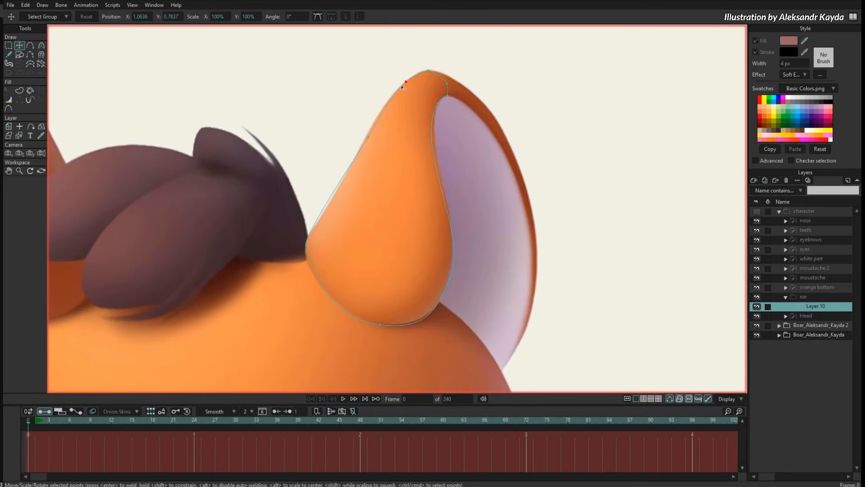
Reposition the flap's outer corner and side points, and refine the curve handles along its outer and inner edges to match the reference.
left_click(307, 248)
left_click_drag(307, 249, 306, 253)
left_click_drag(359, 166, 339, 198)
key("c")
scroll(451, 97, "down", 1)
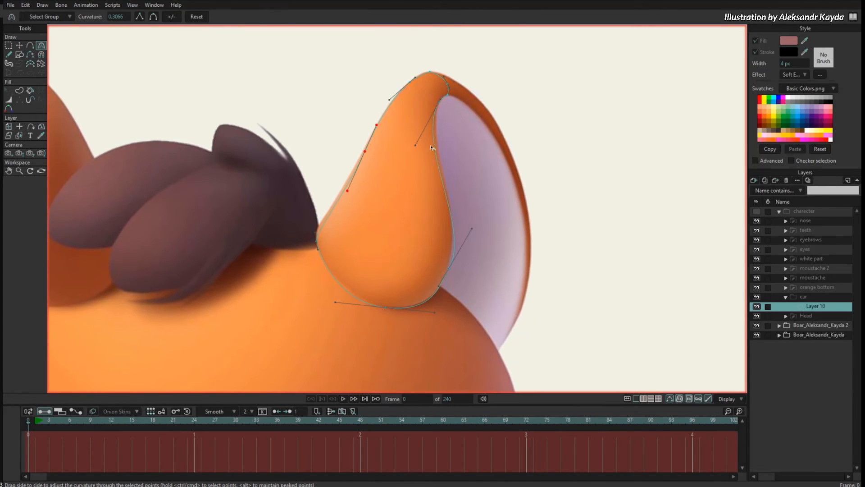
left_click_drag(415, 145, 422, 135)
left_click_drag(472, 228, 469, 228)
key("t")
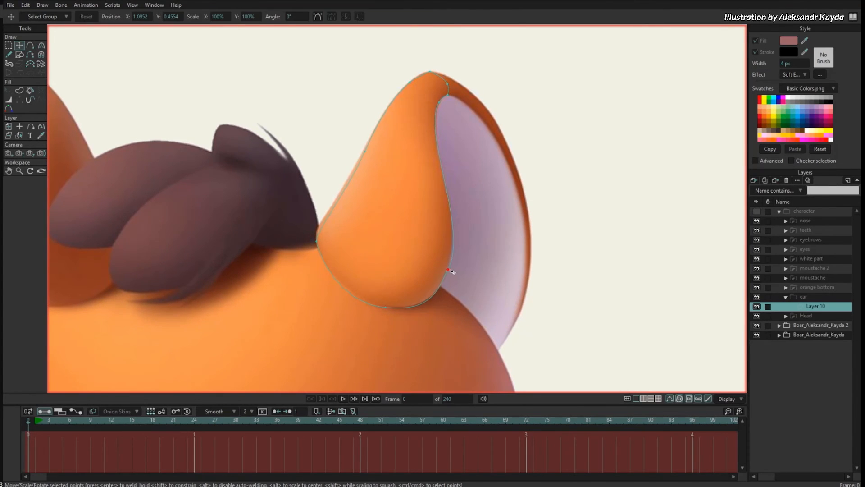
Select the whole flap outline and create a filled shape from it.
scroll(518, 266, "down", 3)
key("ctrl+a")
key("u")
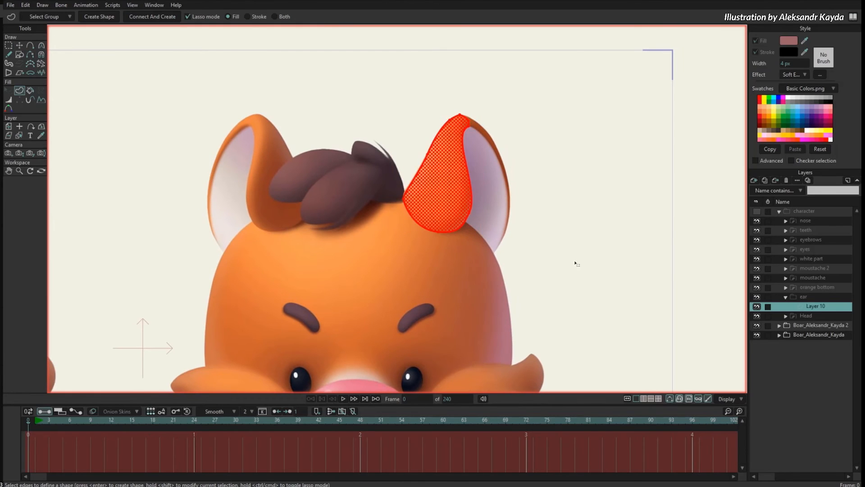
key("Return")
Show the character group, reset the flap's style and fill it with the light orange sampled from the reference ear.
left_click(756, 212)
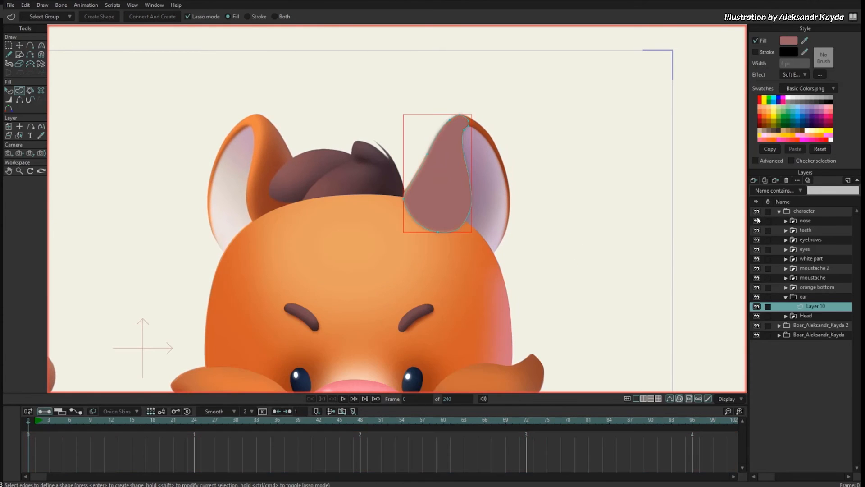
left_click(819, 149)
key("q")
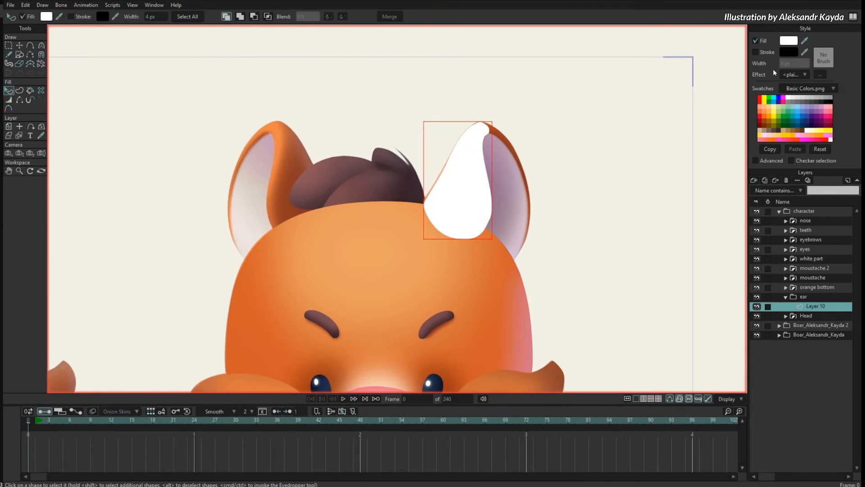
left_click(757, 306)
left_click(805, 40)
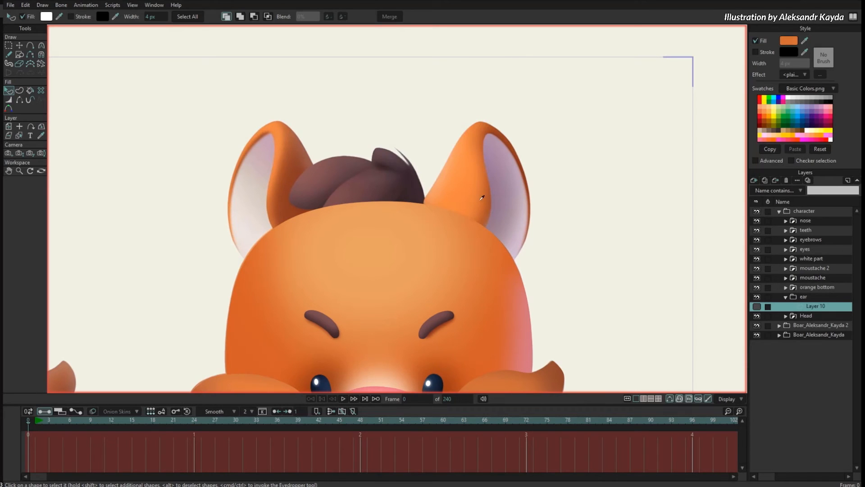
left_click(477, 196)
left_click(474, 193)
left_click(757, 307)
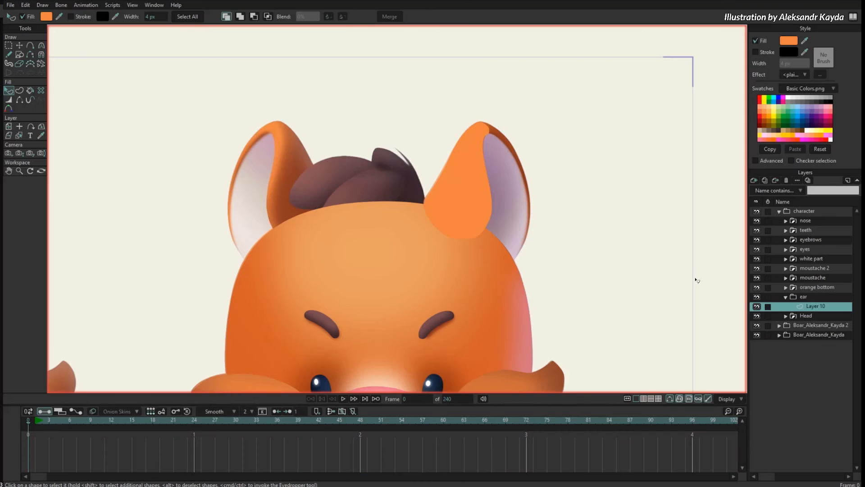
Rename the ear group as "ear top".
key("g")
scroll(529, 247, "down", 2)
scroll(586, 219, "up", 2)
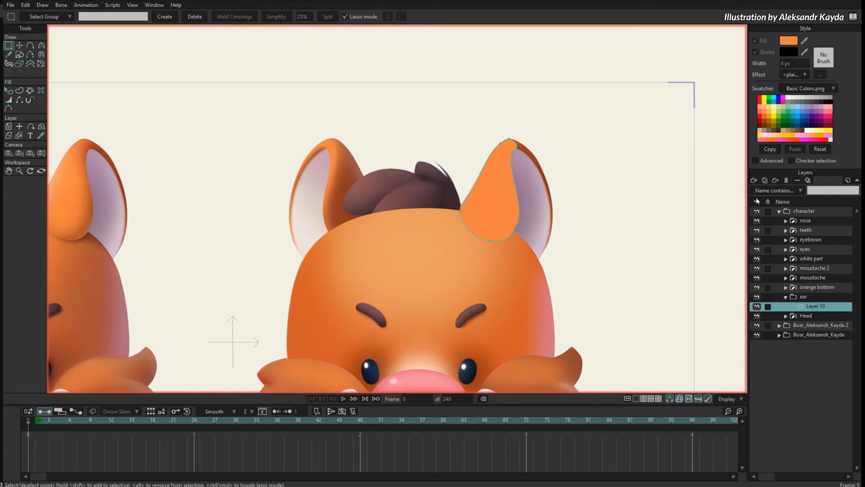
left_click(815, 298)
double_click(815, 298)
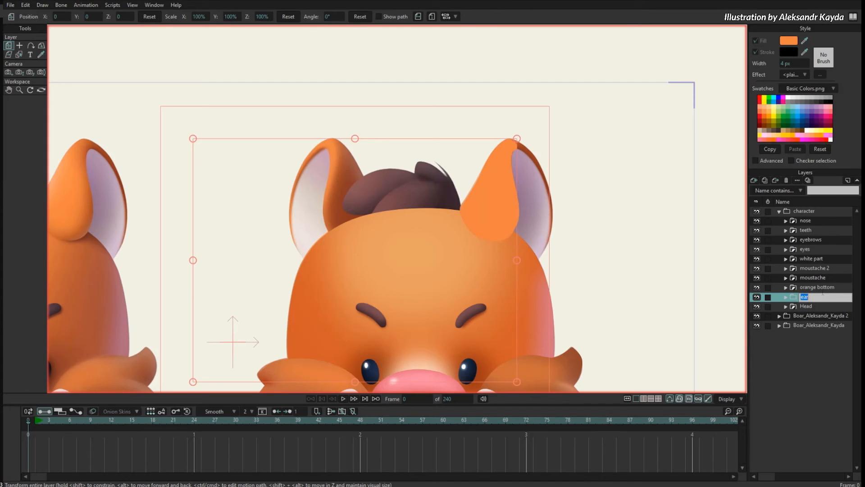
key("End")
type("top")
key("Return")
Hide the character artwork, duplicate the flap on Layer 10, flip the copy horizontally and place it over the opposite ear.
left_click(787, 297)
left_click(817, 306)
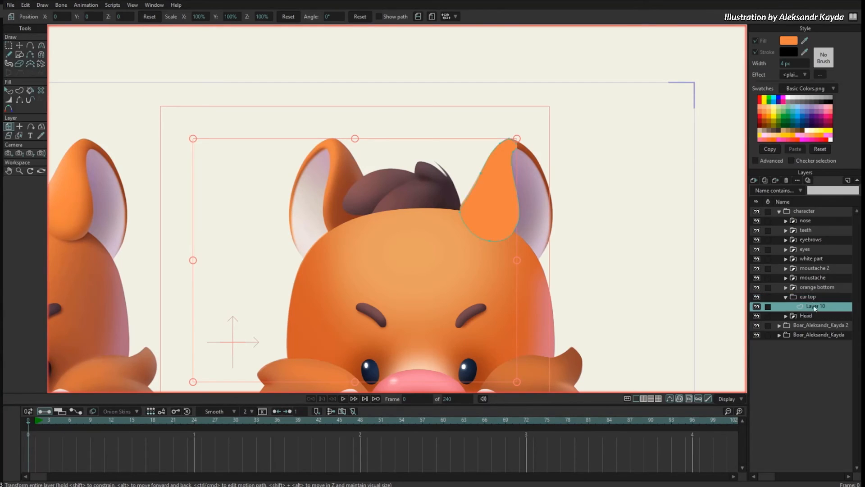
left_click_drag(529, 175, 540, 191)
left_click(757, 212)
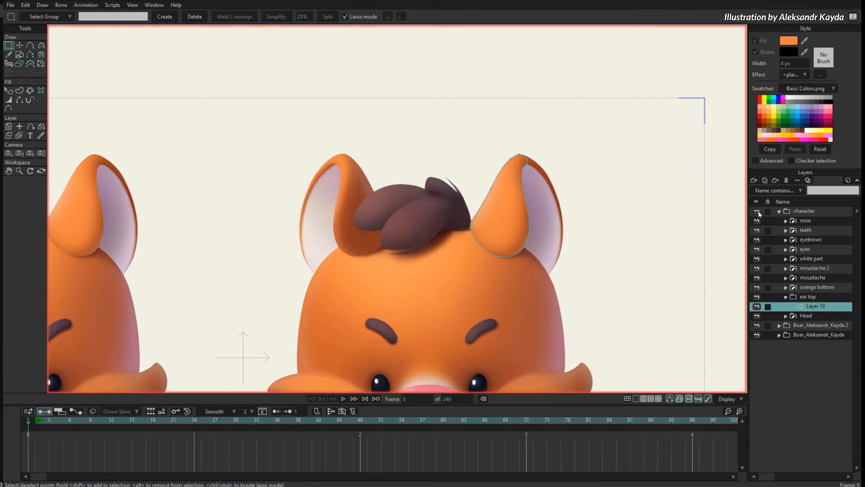
mouse_move(543, 150)
left_mouse_down()
mouse_move(482, 277)
mouse_move(544, 264)
left_mouse_up()
key("ctrl+c")
key("ctrl+v")
key("t")
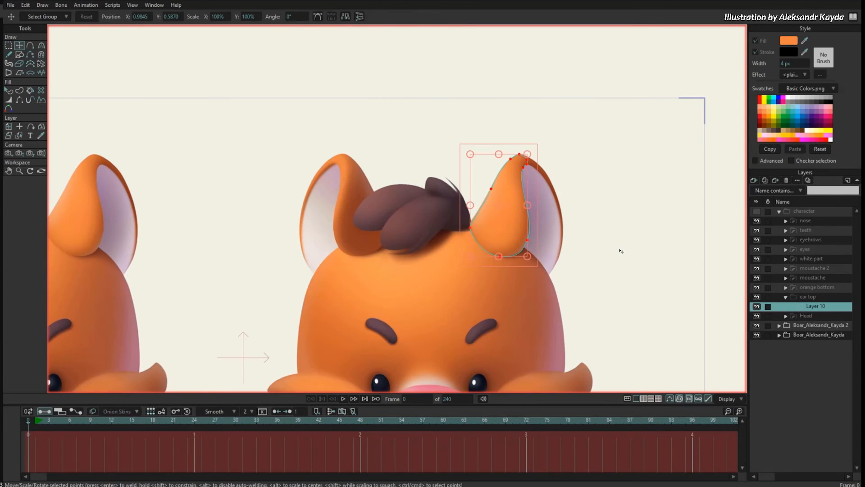
left_click_drag(619, 250, 509, 252)
left_click(347, 17)
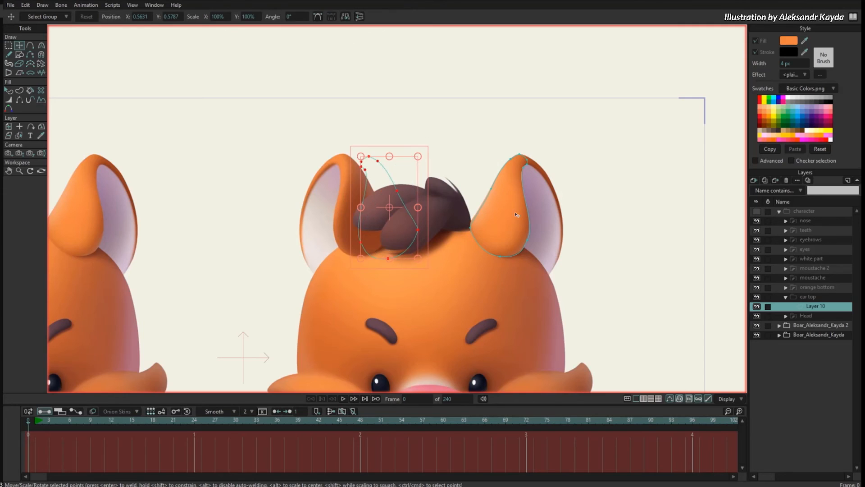
left_click_drag(509, 215, 483, 210)
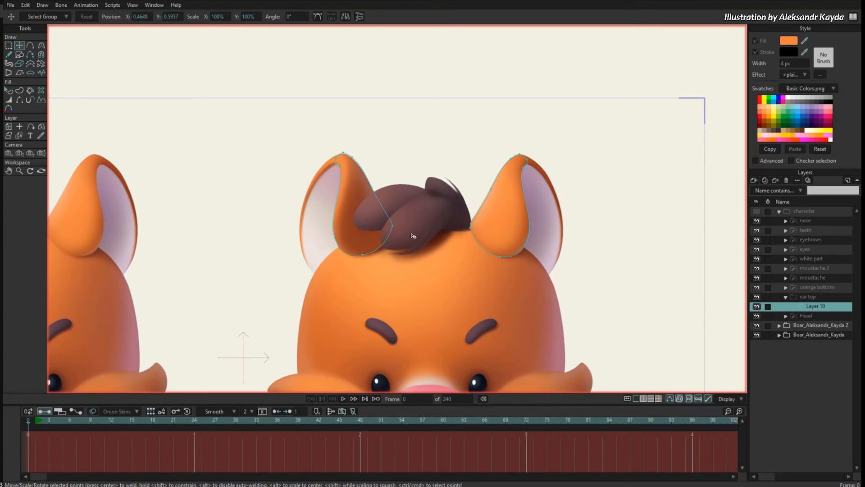
Adjust the mirrored flap's points to fit the contour of the reference ear.
left_click(362, 256)
left_click_drag(363, 259, 391, 218)
scroll(354, 148, "up", 3)
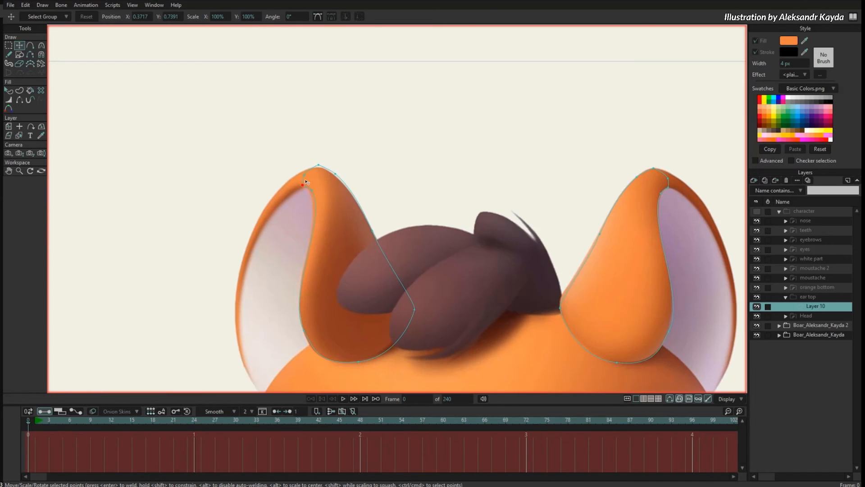
Fill the mirrored flap with the darker orange sampled from its reference ear and show the character group again.
key("q")
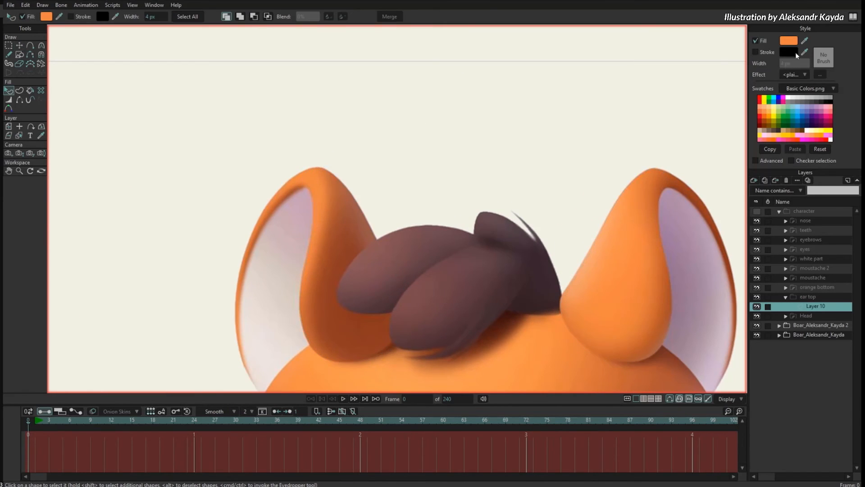
left_click_drag(805, 41, 310, 265)
left_click(757, 211)
scroll(696, 236, "down", 5)
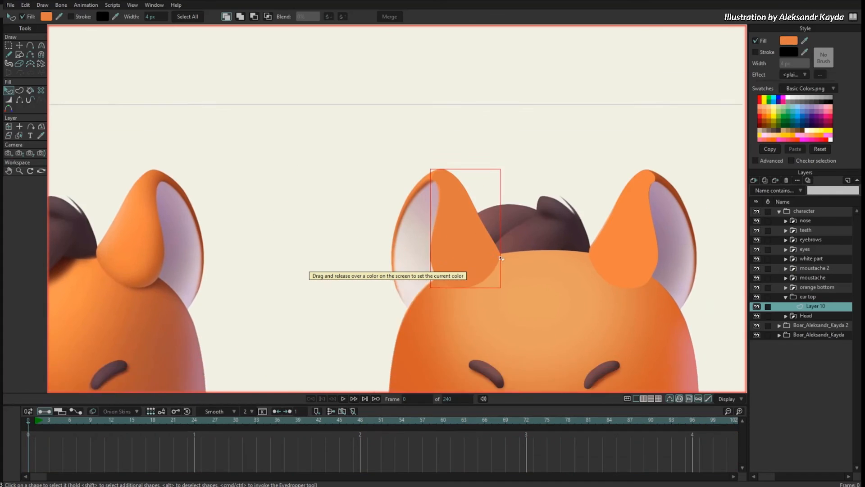
Hide the Boar_Aleksandr_Kayda reference group behind the character.
left_click_drag(372, 299, 330, 263)
left_click(757, 335)
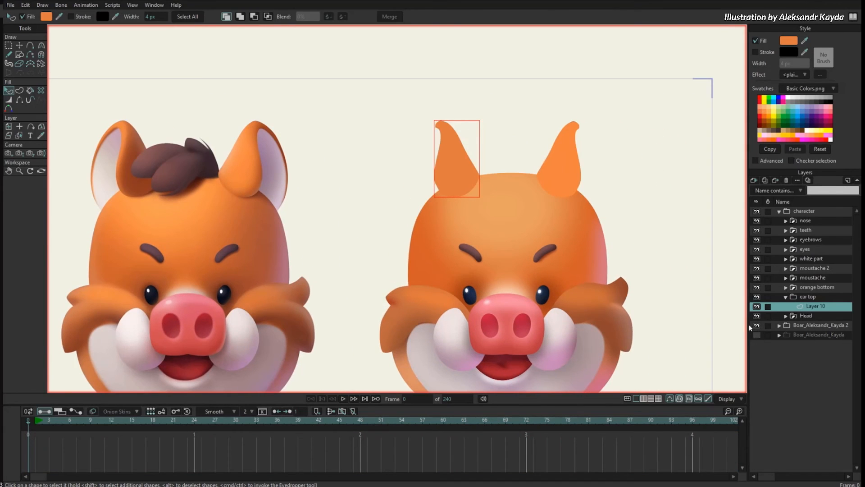
key("g")
left_click_drag(698, 307, 684, 317)
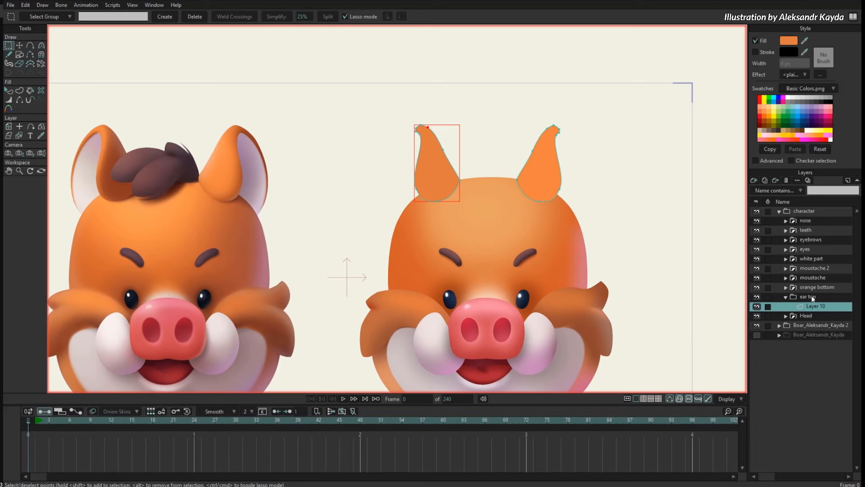
left_click_drag(633, 227, 625, 249)
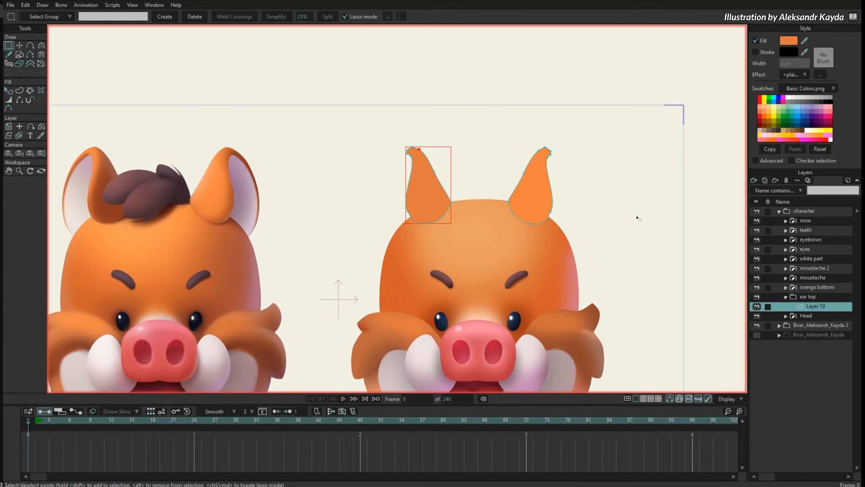
Add a new vector layer above Layer 10 in the ear top group and enable masking on the group.
left_click(757, 181)
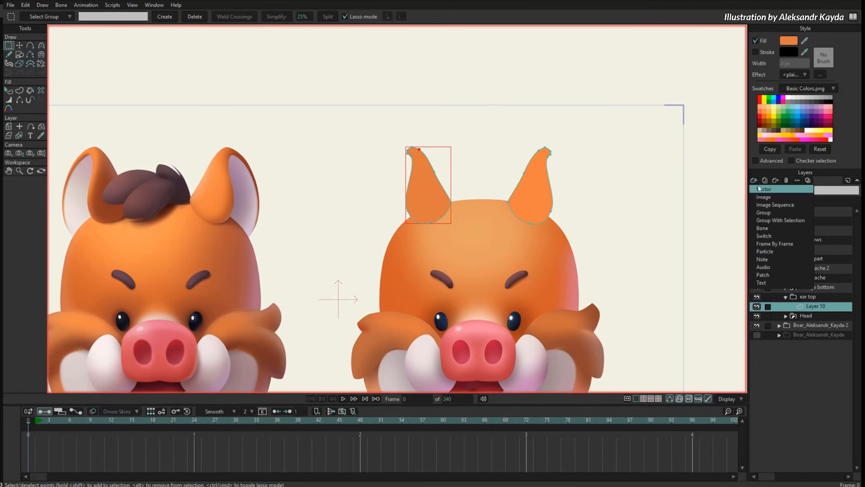
left_click(806, 271)
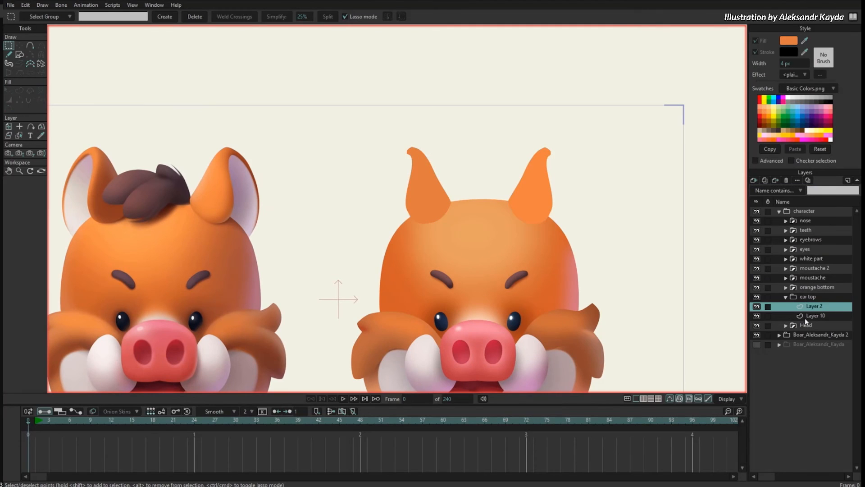
right_click(813, 296)
mouse_move(827, 343)
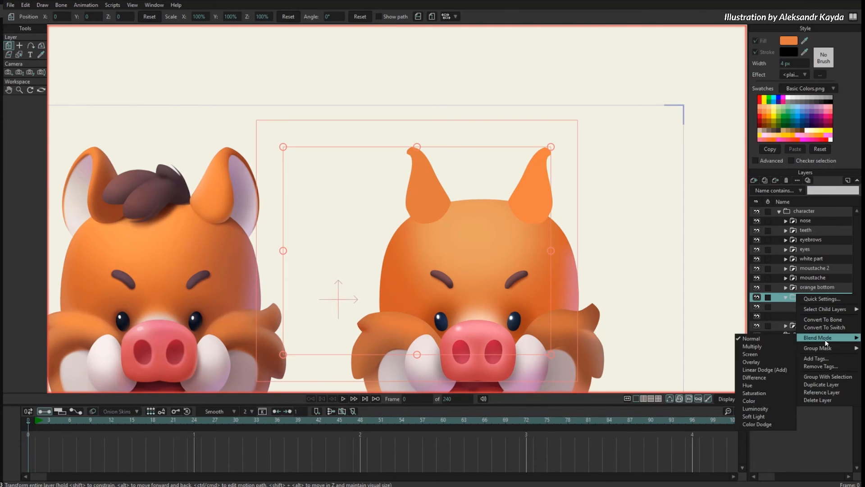
left_click(768, 357)
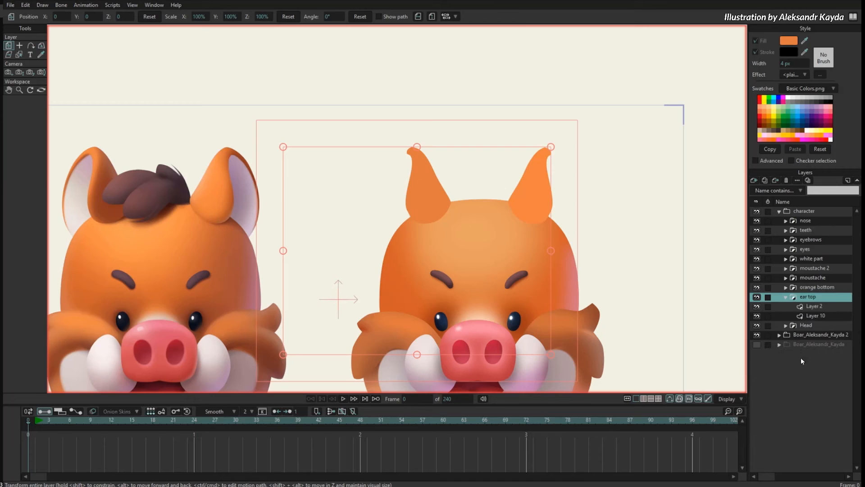
Draw an oval shape on Layer 2 over the right ear's inner side and shift its top and side points.
left_click(815, 306)
scroll(633, 237, "up", 2)
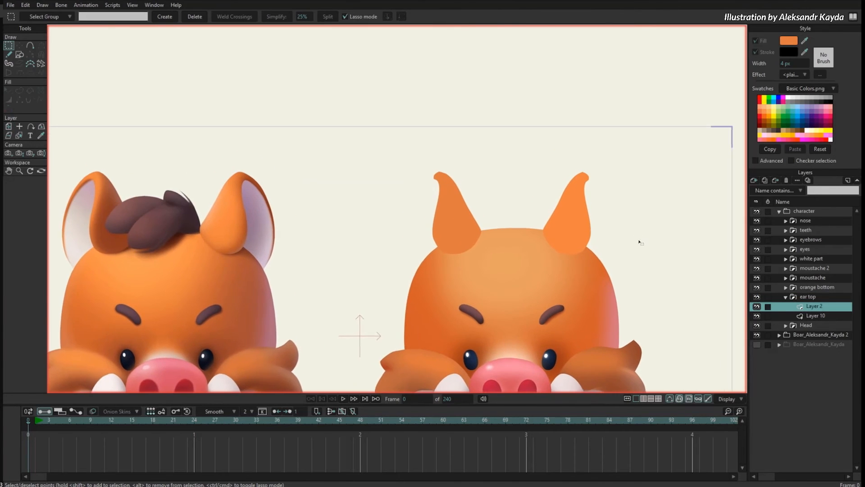
key("s")
left_click_drag(582, 172, 621, 275)
key("t")
left_click_drag(582, 225, 578, 217)
left_click_drag(601, 173, 593, 170)
left_click_drag(578, 217, 579, 213)
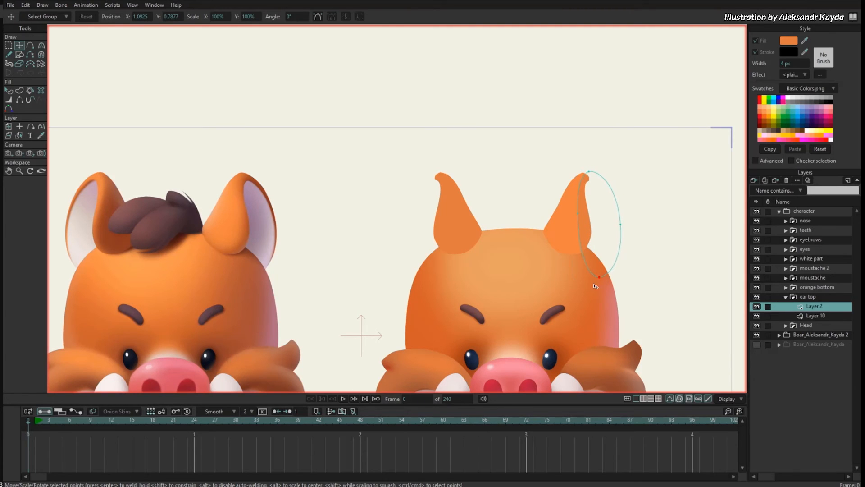
Reshape the oval with added and moved points so it wraps around the right flap's inner edge and rounded base.
left_click_drag(604, 275, 583, 245)
key("a")
key("t")
key("c")
key("t")
left_click_drag(538, 261, 537, 230)
left_click_drag(571, 239, 567, 233)
left_click_drag(620, 224, 597, 258)
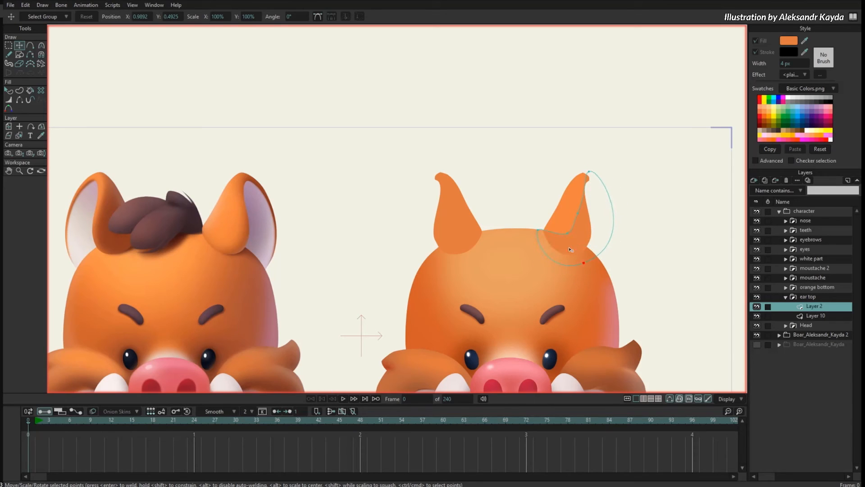
mouse_move(567, 233)
left_mouse_down()
mouse_move(575, 243)
mouse_move(632, 218)
mouse_move(601, 234)
mouse_move(581, 238)
mouse_move(578, 230)
left_mouse_up()
key("c")
key("t")
Apply a Soft Edge effect with a 5 px blur radius to the shading shape on the right ear.
key("q")
left_click(804, 75)
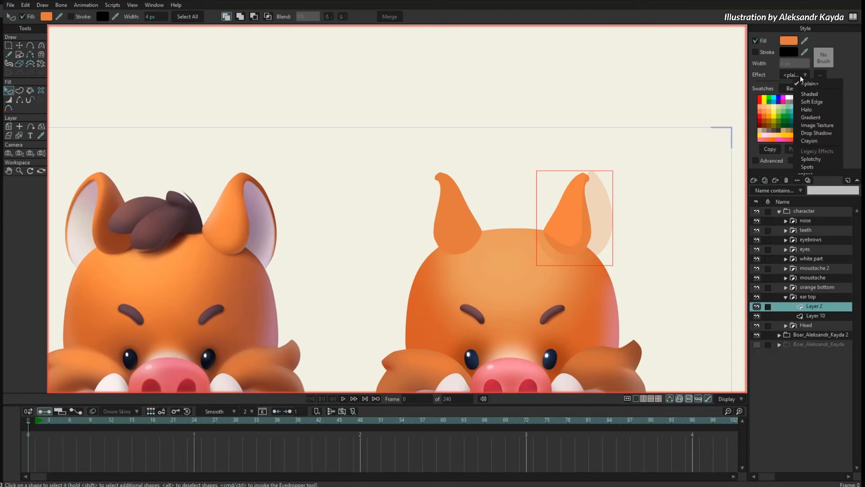
left_click(811, 100)
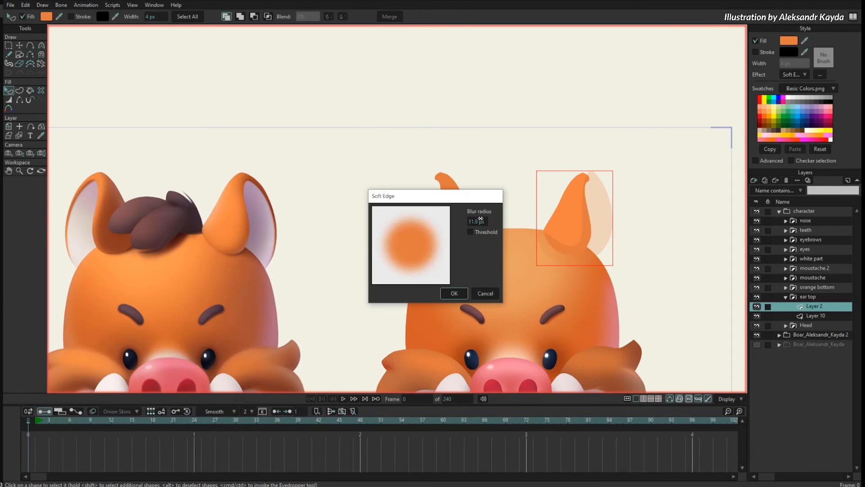
mouse_move(479, 221)
left_mouse_down()
mouse_move(498, 228)
mouse_move(469, 234)
left_mouse_up()
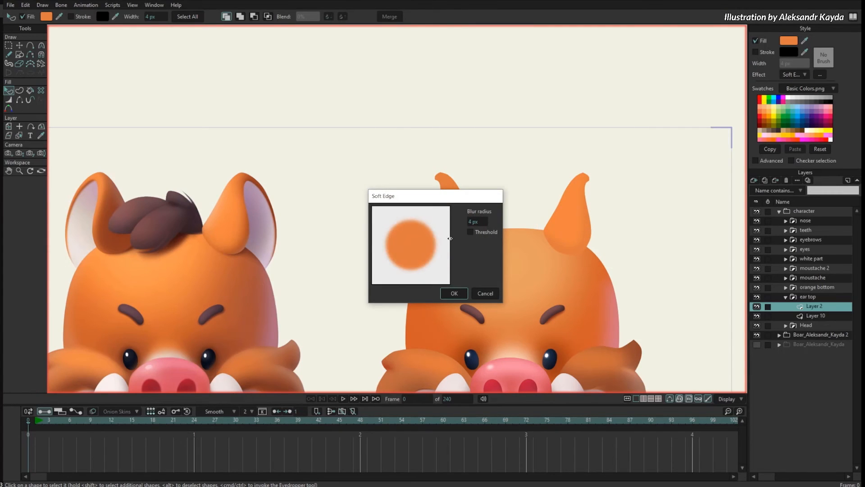
mouse_move(450, 238)
left_mouse_down()
mouse_move(434, 244)
mouse_move(451, 244)
left_mouse_up()
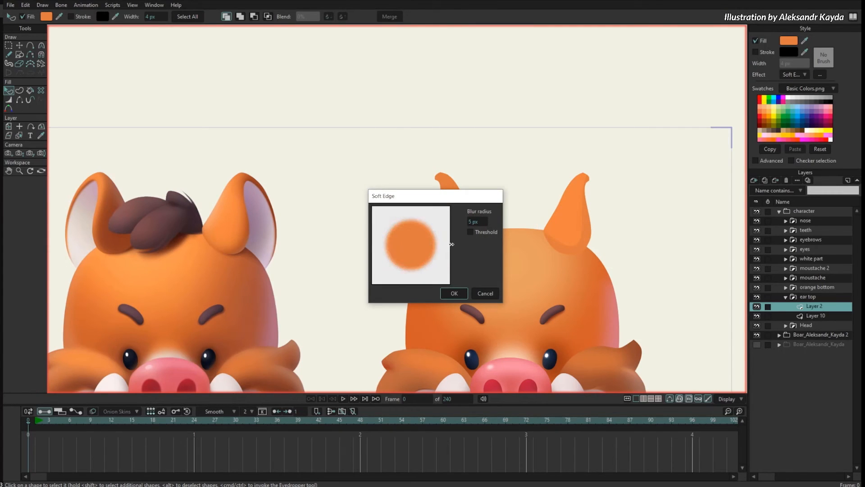
Apply a 5 px soft edge to the right ear's shading shape and recolour it with the darker orange sampled from the reference.
left_click(453, 293)
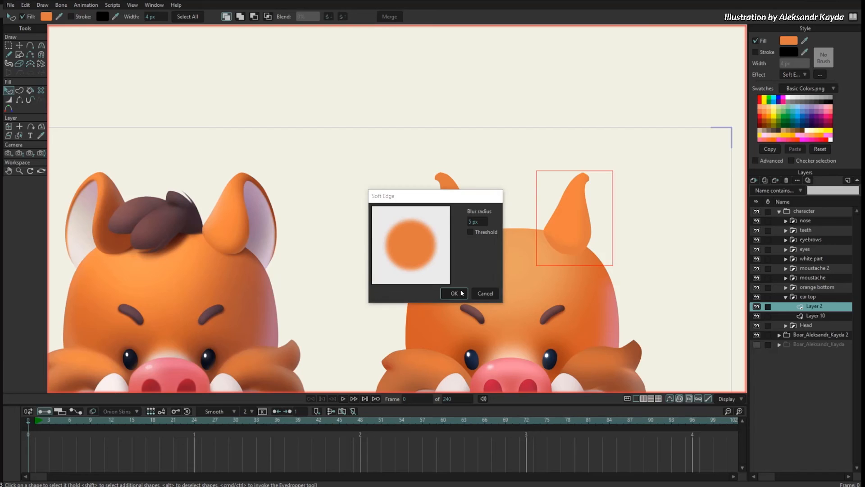
left_click(244, 247, "ctrl")
left_click(263, 282)
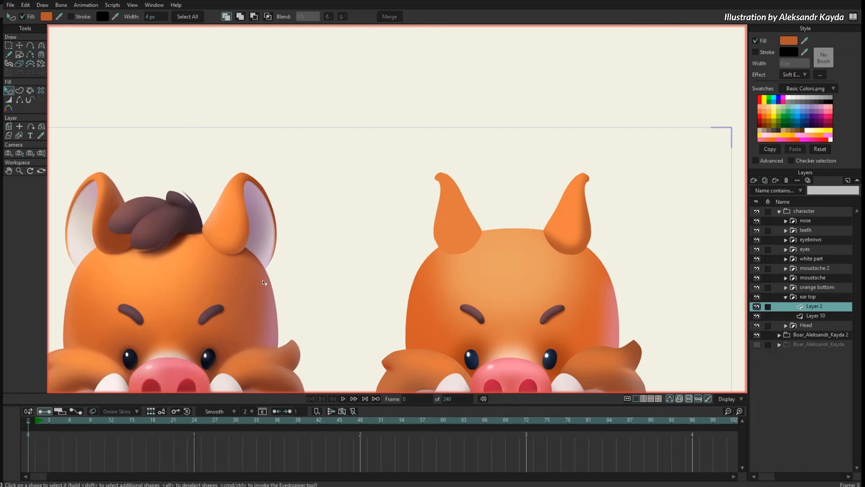
Set the blend mode of Layer 2 in the ear top group to Luminosity.
right_click(806, 307)
mouse_move(819, 322)
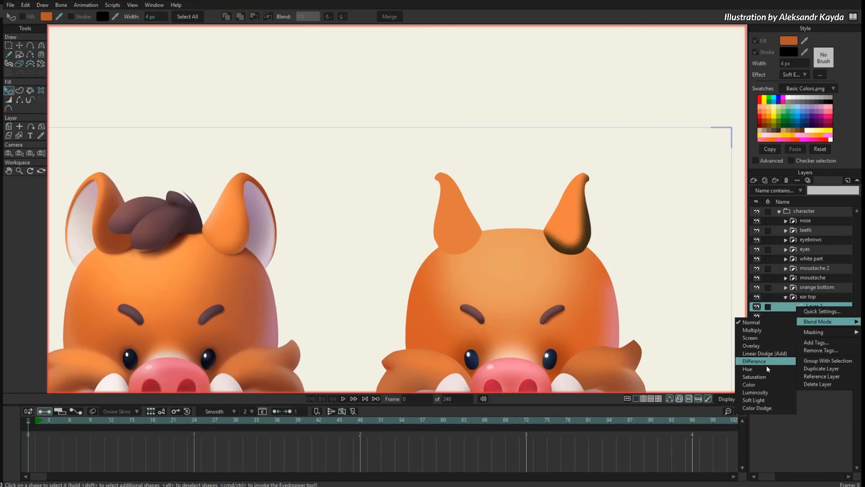
left_click(770, 393)
Set the ear shading shape's fill colour to AD572C with 53% alpha.
left_click(587, 243)
left_click(795, 42)
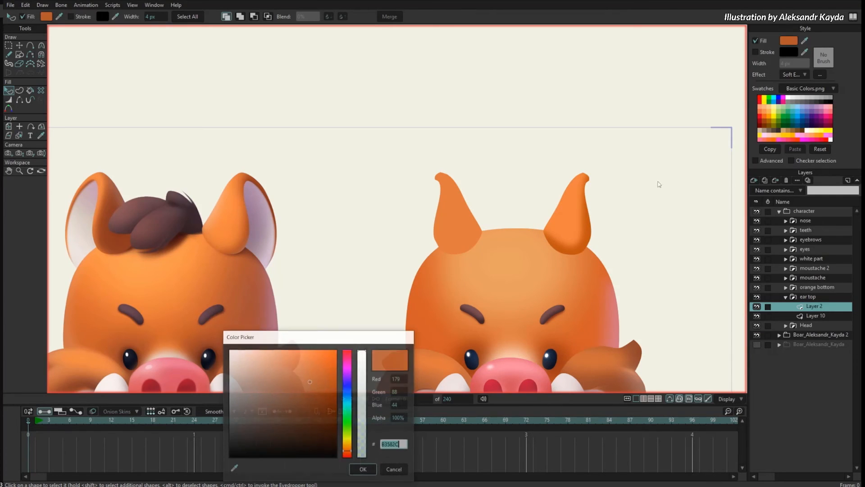
left_click_drag(363, 368, 357, 401)
mouse_move(309, 372)
left_mouse_down()
mouse_move(307, 358)
mouse_move(310, 385)
left_mouse_up()
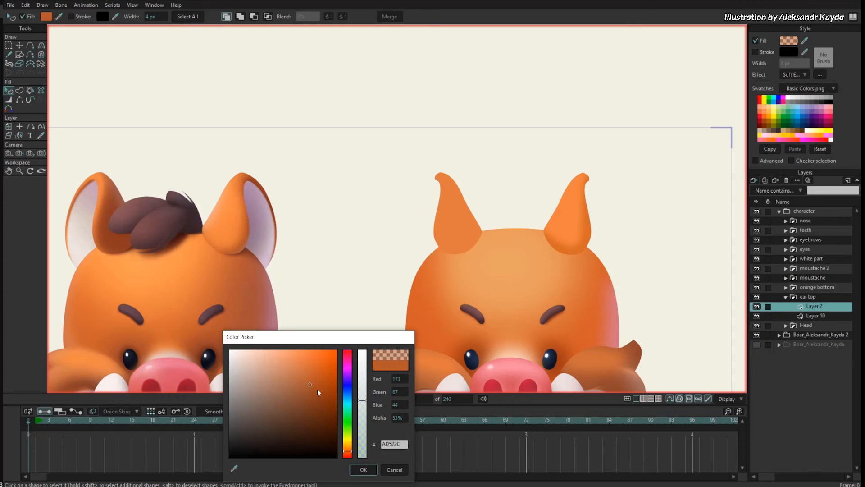
left_click(361, 469)
key("t")
key("q")
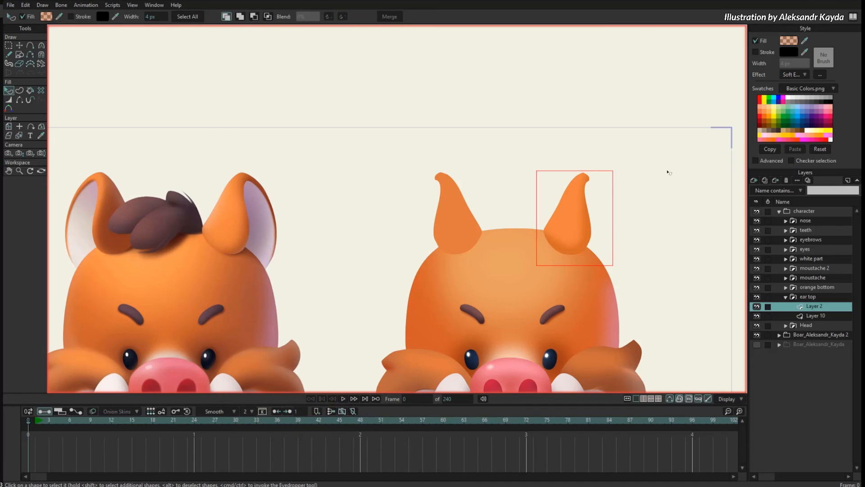
Set the shading shape's soft edge blur radius to 8 px.
left_click(820, 76)
mouse_move(477, 222)
left_mouse_down()
mouse_move(494, 226)
mouse_move(482, 228)
left_mouse_up()
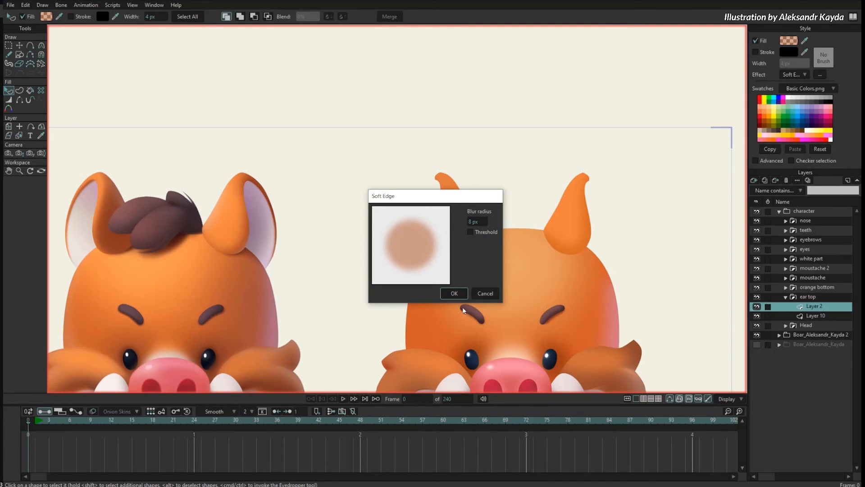
left_click(458, 294)
Duplicate the right ear's shading shape and offset the copy toward the ear's outer lower edge.
key("t")
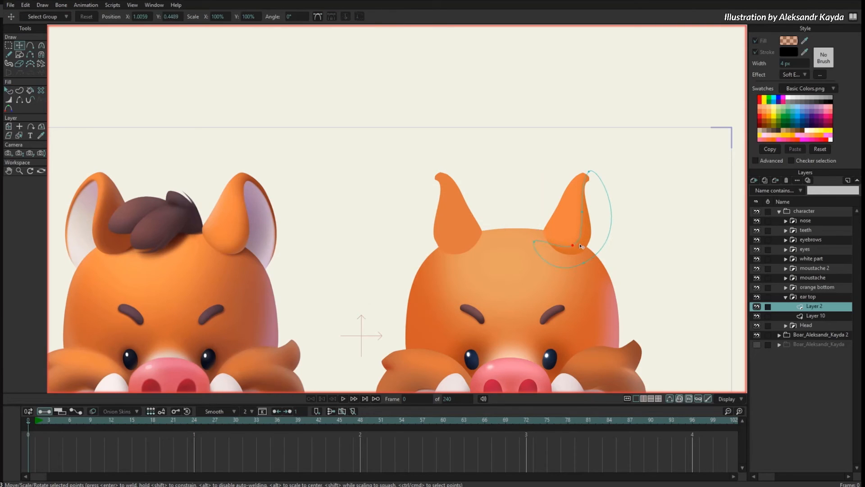
key("ctrl+a")
left_click(633, 245)
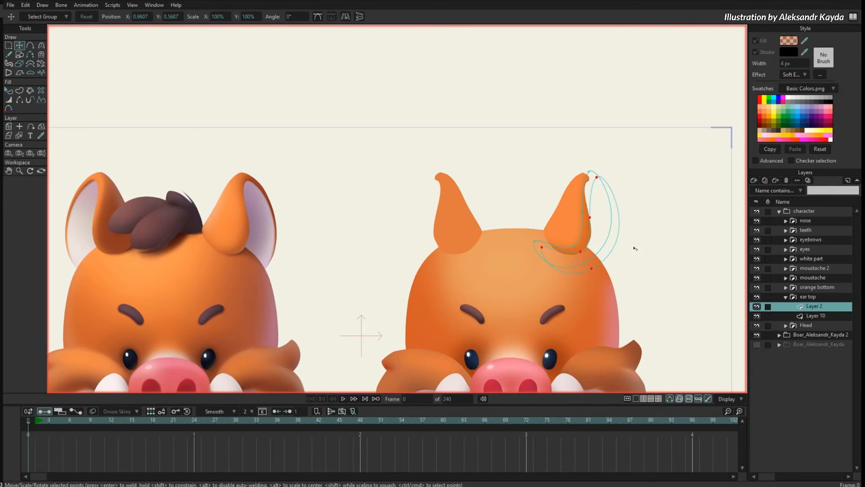
left_click(586, 218)
scroll(600, 219, "up", 3)
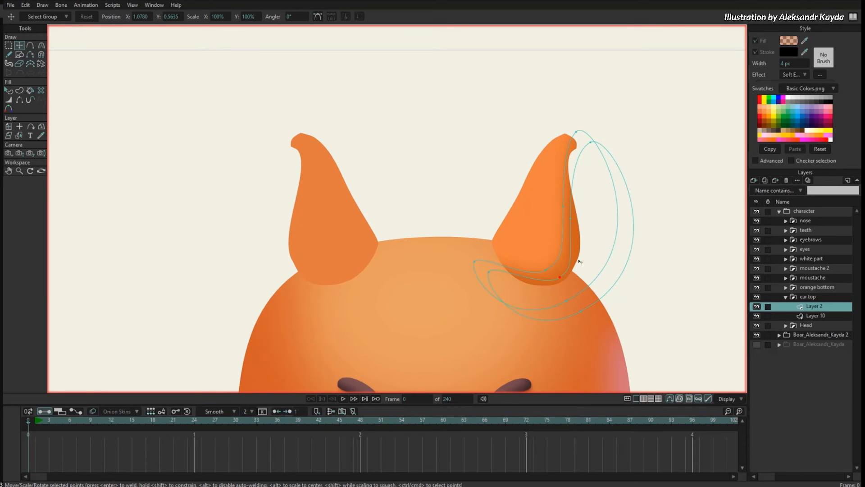
Raise the fill alpha of the duplicated shading shape to 81.2%.
key("q")
left_click(789, 41)
left_click_drag(362, 390, 362, 370)
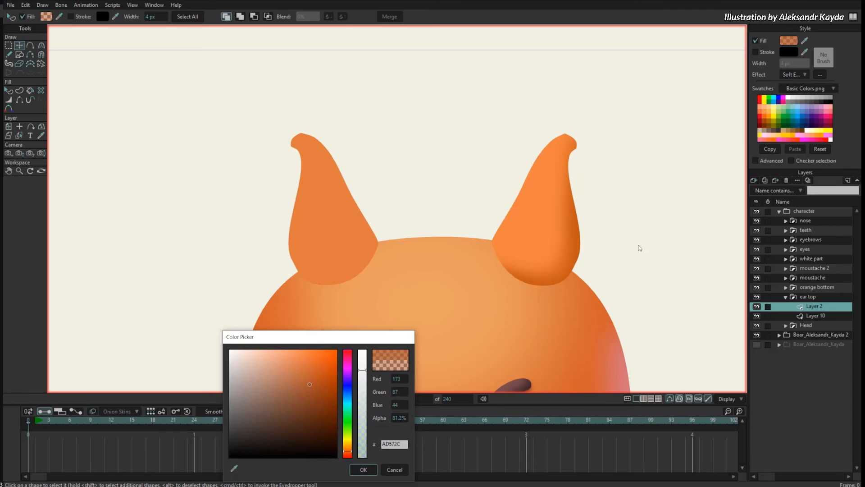
left_click(363, 469)
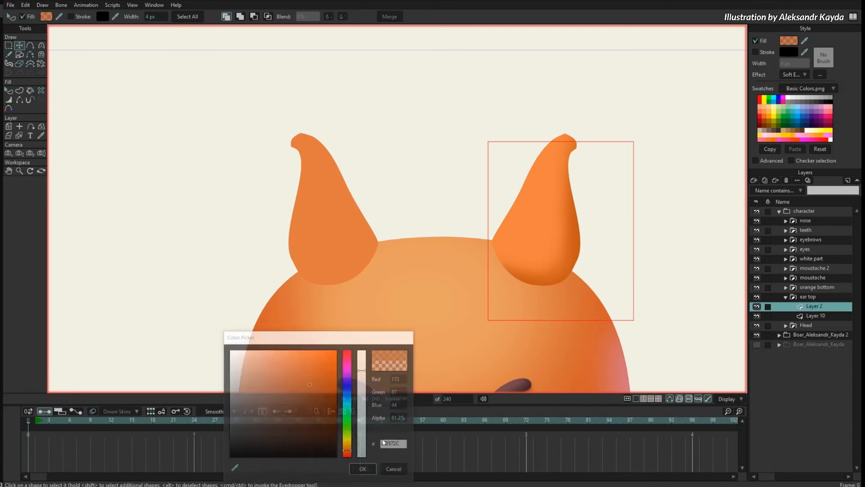
Adjust the soft edge blur radius of the duplicated shading shape.
left_click(820, 74)
mouse_move(482, 223)
left_mouse_down()
mouse_move(461, 233)
mouse_move(473, 234)
left_mouse_up()
left_click(454, 294)
Fine-tune the duplicated shape's inner edge along the right ear and compare the shading with the reference.
key("t")
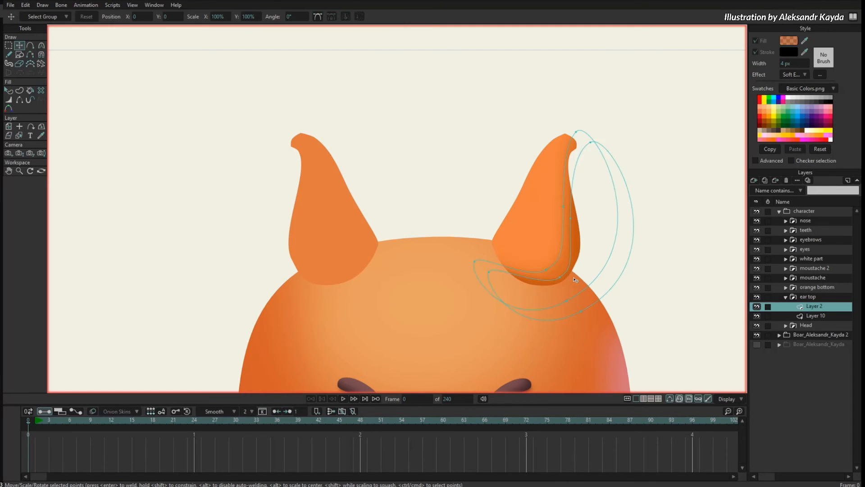
left_click_drag(582, 221, 594, 181)
key("ctrl+h")
scroll(596, 175, "down", 4)
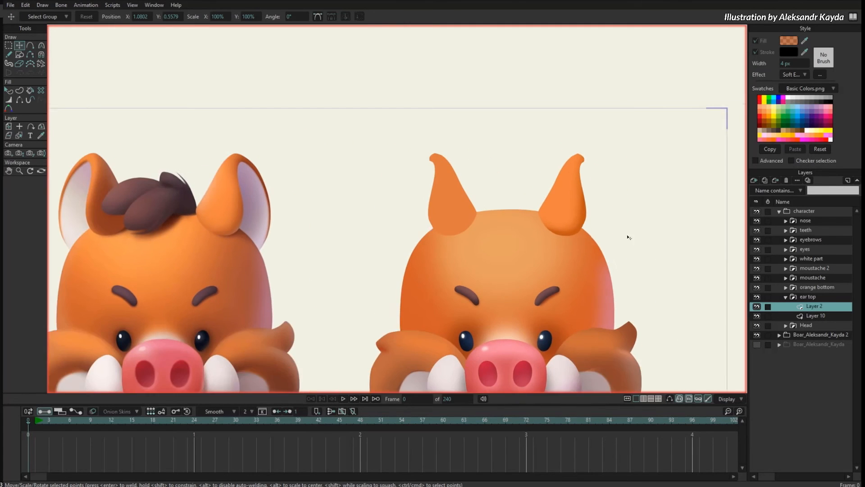
left_click_drag(571, 239, 625, 253)
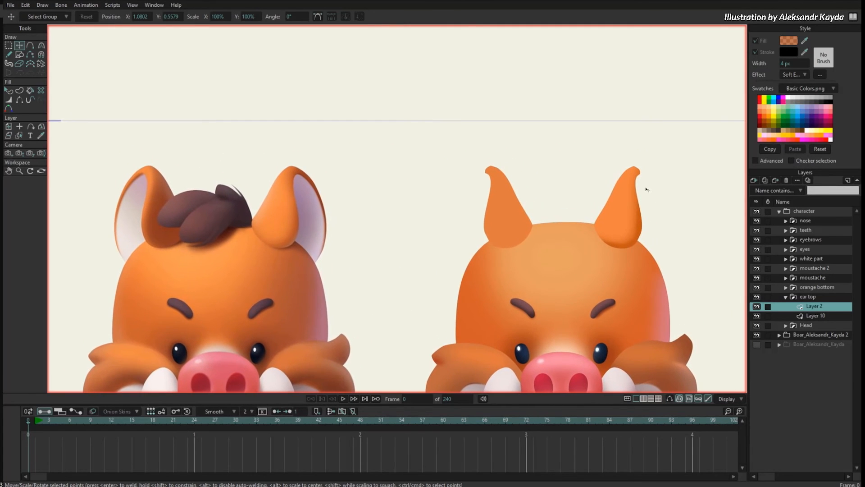
left_click_drag(647, 190, 642, 196)
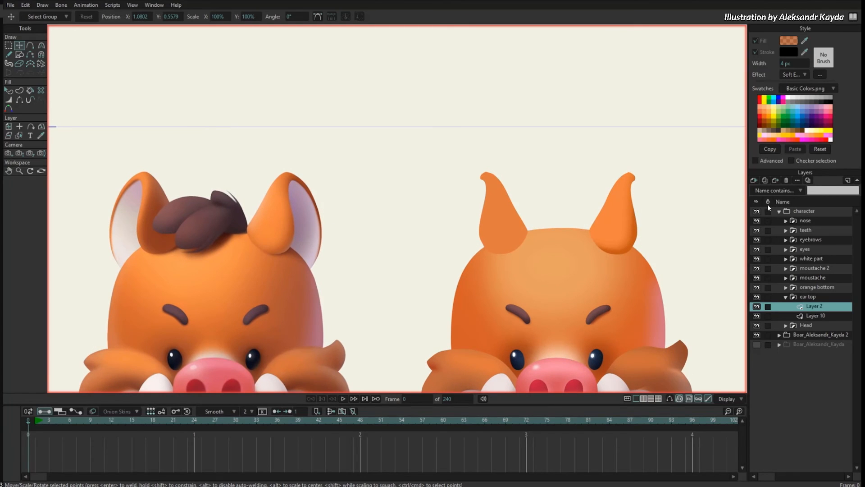
Rename Layer 2 in the ear top group to "shading".
double_click(814, 307)
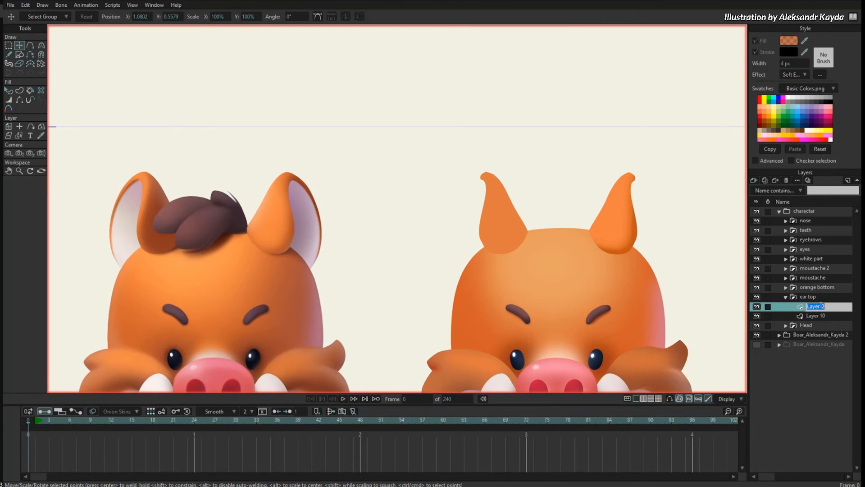
type("shadin")
key("Return")
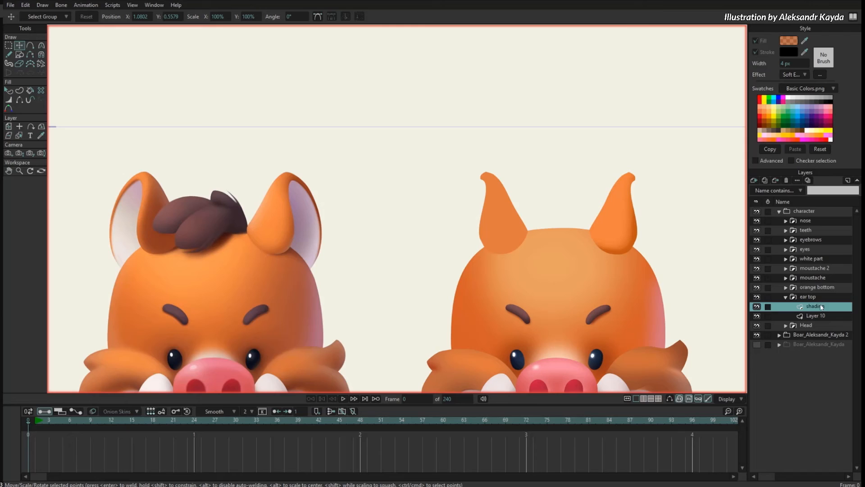
Add a new vector layer above the shading layer and name it "shine".
left_click(755, 180)
left_click(766, 193)
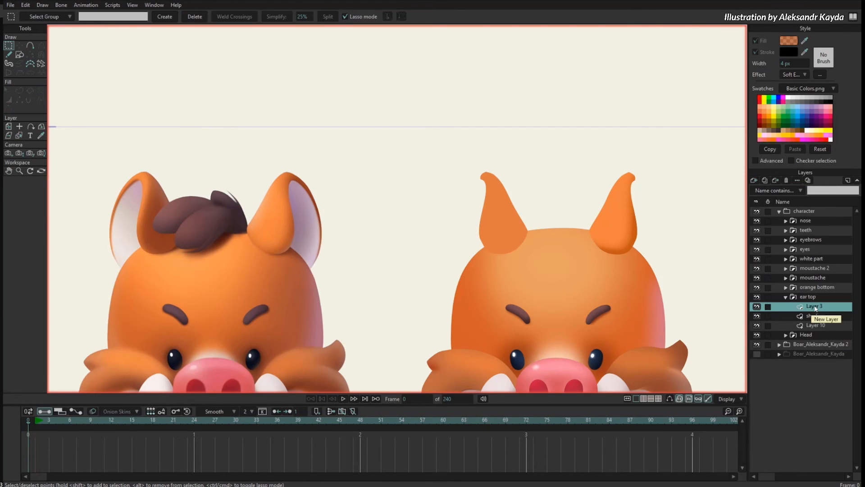
double_click(814, 307)
type("shine")
key("Return")
Draw a tall oval over the right ear's inner side and fill it with the light orange sampled from the reference ear.
left_click_drag(693, 251, 672, 266)
key("s")
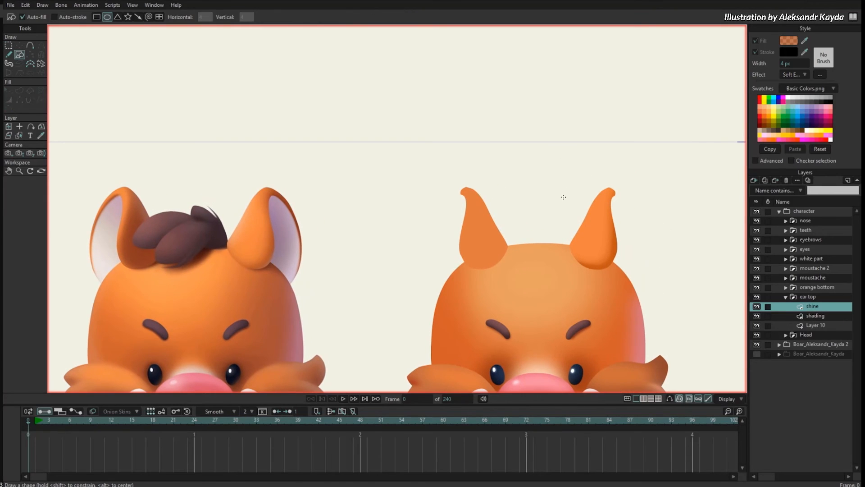
left_click_drag(563, 190, 599, 251)
key("q")
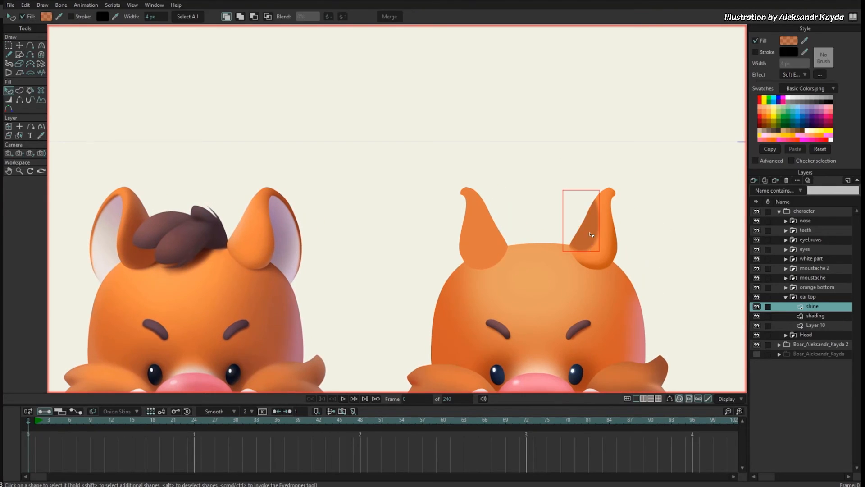
left_click_drag(773, 49, 244, 223)
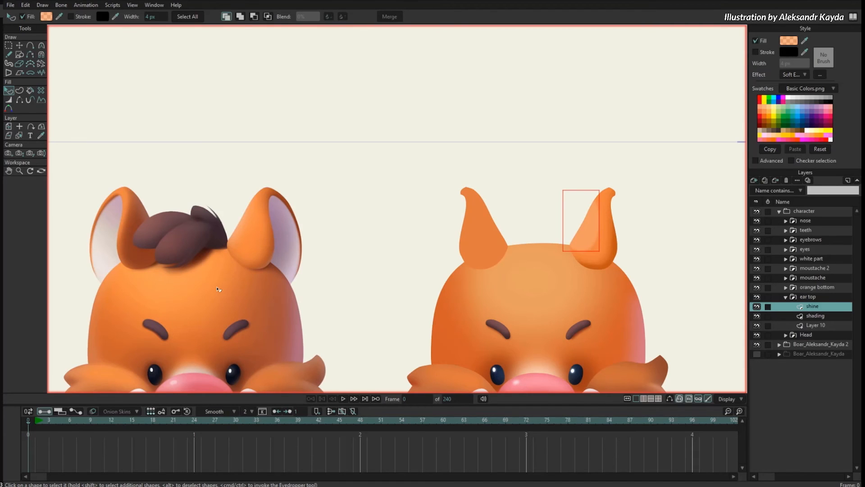
Set the shine oval's soft edge blur radius to 6 px.
left_click(820, 75)
left_click_drag(478, 223, 491, 227)
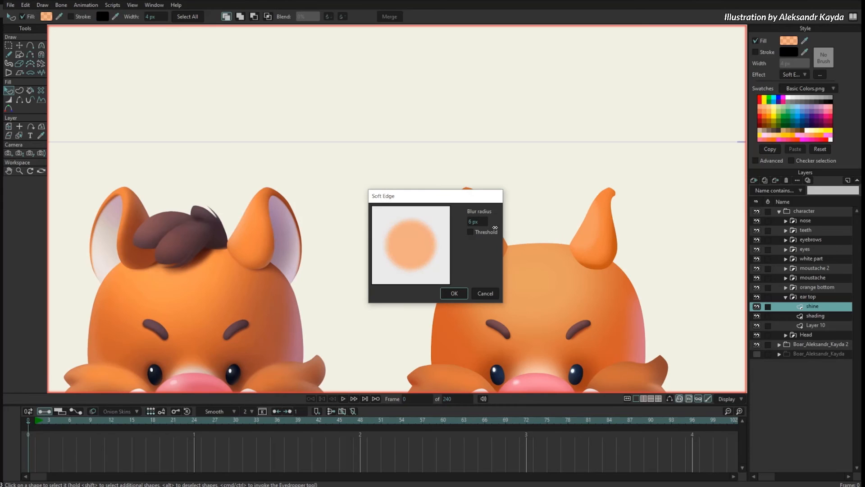
left_click(447, 293)
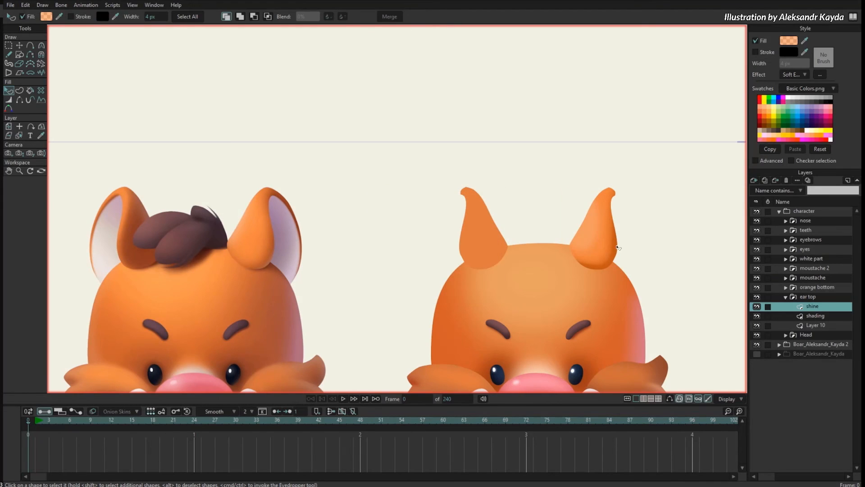
Reshape the shine oval by moving its points so it leans toward the tip of the right ear.
key("t")
key("ctrl+a")
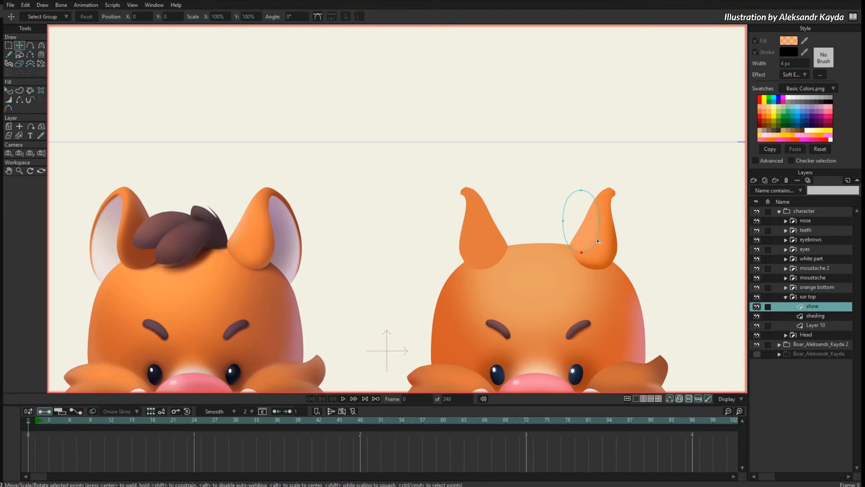
left_click_drag(601, 222, 594, 186)
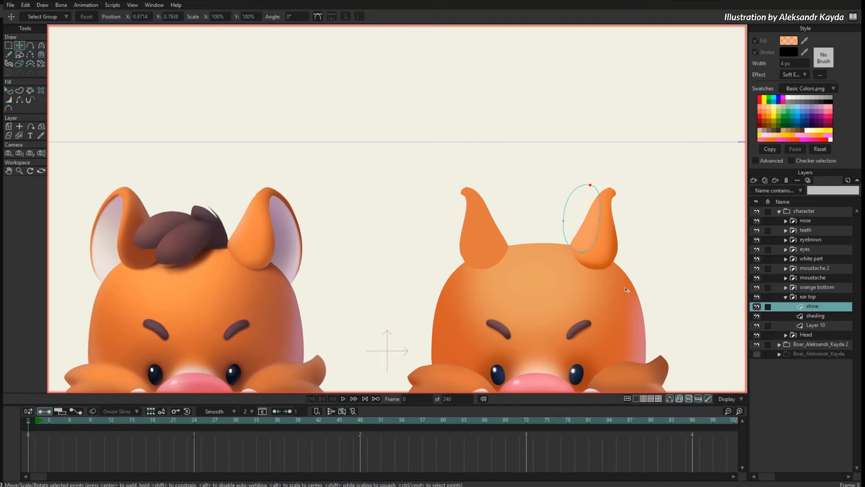
left_click_drag(626, 245, 624, 245)
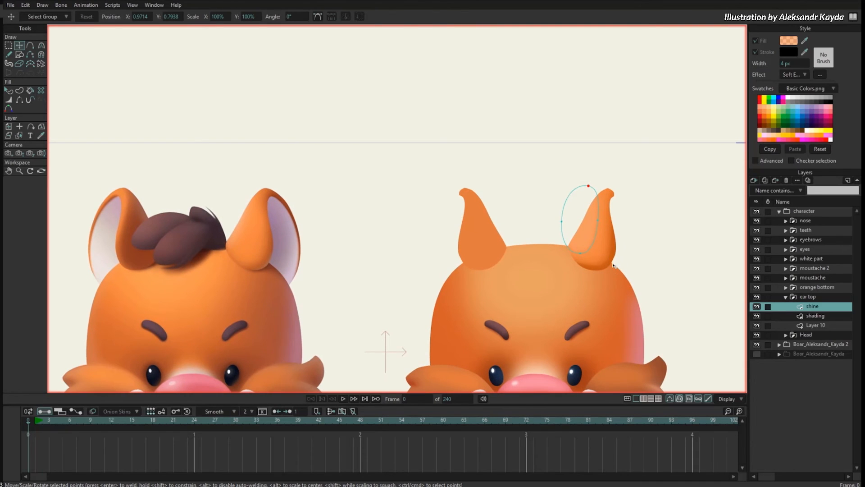
On the shading layer, duplicate the right ear's shading shape and move the copy onto the left ear.
left_click(819, 317)
key("g")
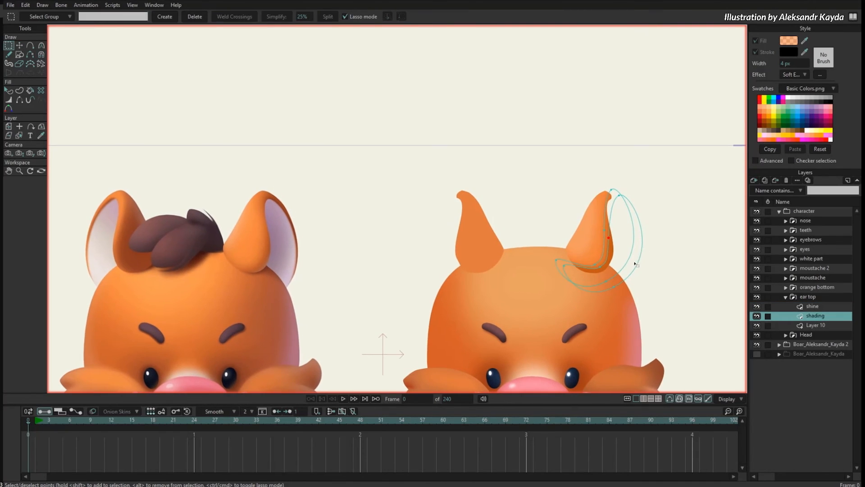
key("ctrl+a")
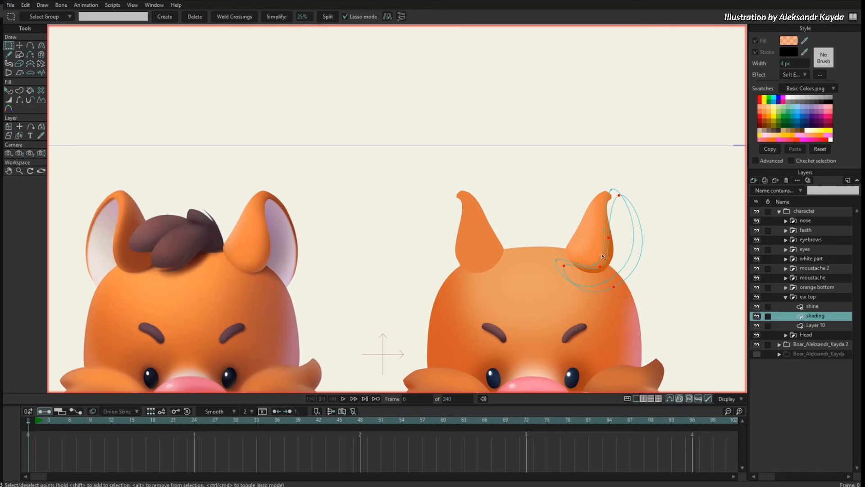
key("ctrl+v")
key("t")
mouse_move(604, 263)
left_mouse_down()
mouse_move(490, 265)
mouse_move(502, 239)
mouse_move(463, 240)
left_mouse_up()
key("Escape")
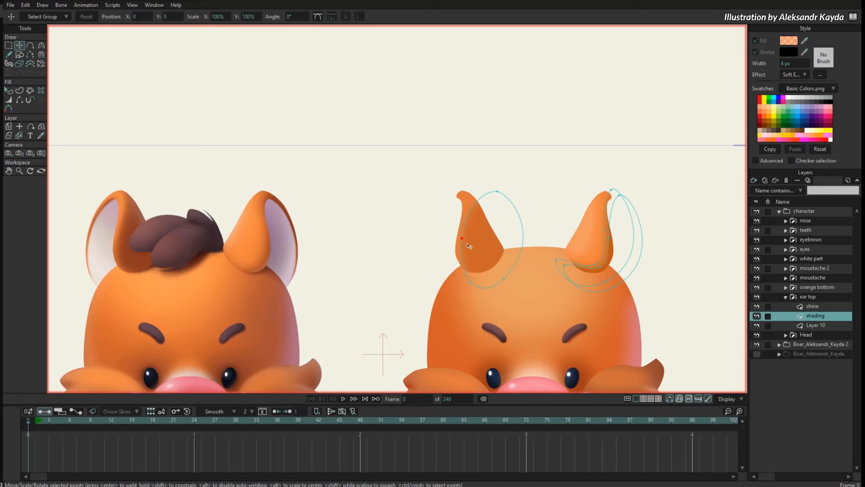
Reshape the copied shading by moving points and adjusting curvature so it covers the left ear's inner side up to the tip.
left_click_drag(471, 283, 478, 283)
left_click_drag(505, 279, 516, 270)
mouse_move(497, 192)
left_mouse_down()
mouse_move(471, 180)
mouse_move(473, 211)
left_mouse_up()
key("a")
key("c")
left_click_drag(561, 212, 575, 212)
key("t")
left_click_drag(462, 241, 468, 250)
left_click_drag(479, 283, 515, 267)
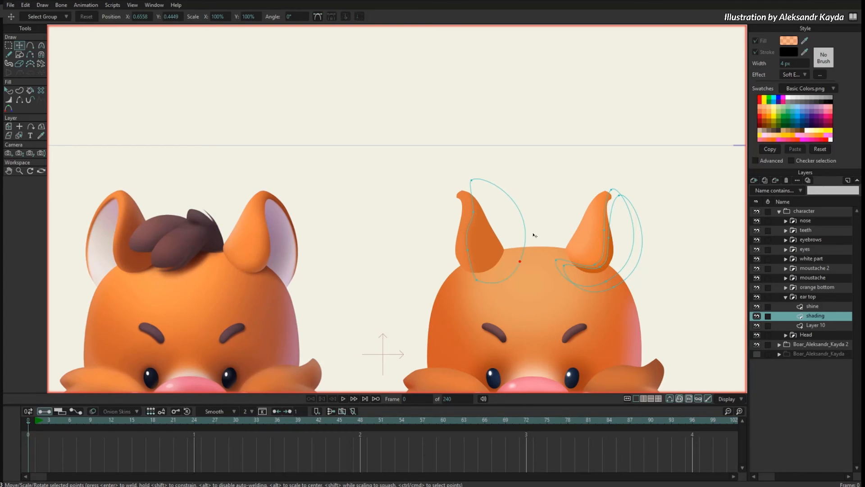
left_click_drag(471, 180, 460, 182)
left_click_drag(473, 212, 470, 208)
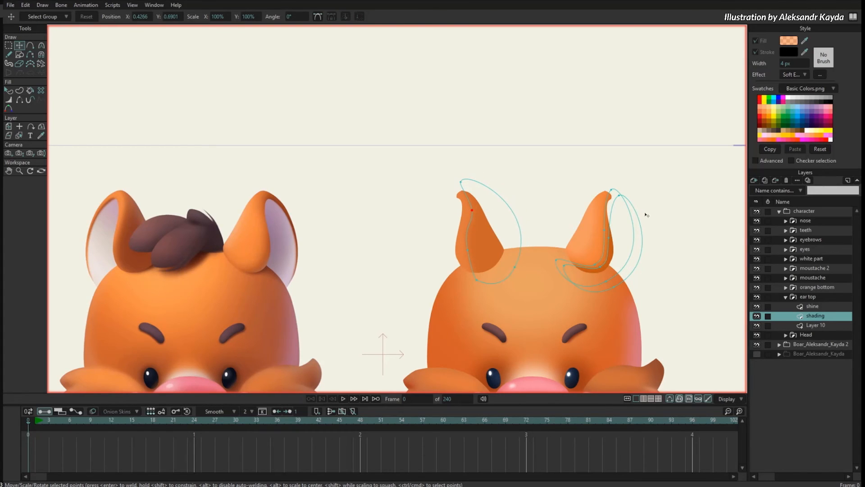
Paste a second copy of the shading shape and place it at the left ear's inner edge.
key("g")
left_click(620, 224)
key("ctrl+v")
key("t")
left_click_drag(676, 246, 582, 244)
key("Return")
Reshape the second shading copy by moving its points and adjusting curvature so it follows the left ear's inner edge.
left_click_drag(509, 266, 485, 232)
left_click_drag(526, 194, 495, 192)
mouse_move(504, 247)
left_mouse_down()
mouse_move(490, 242)
mouse_move(490, 270)
mouse_move(488, 249)
left_mouse_up()
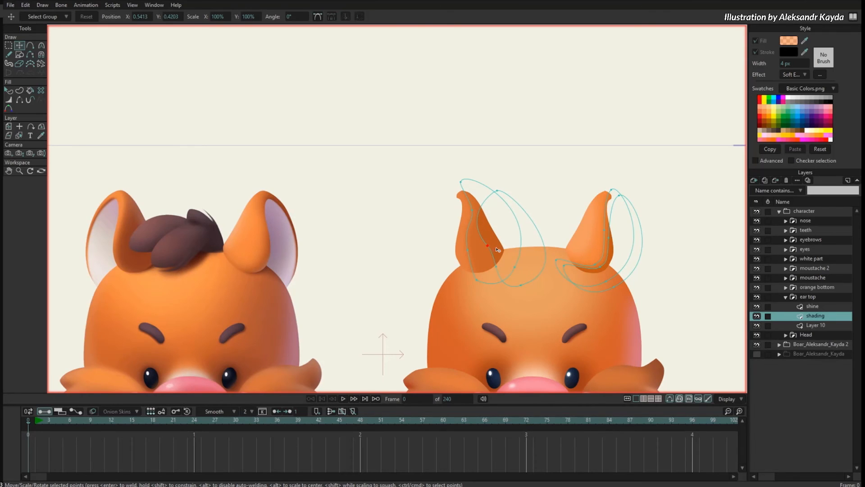
key("c")
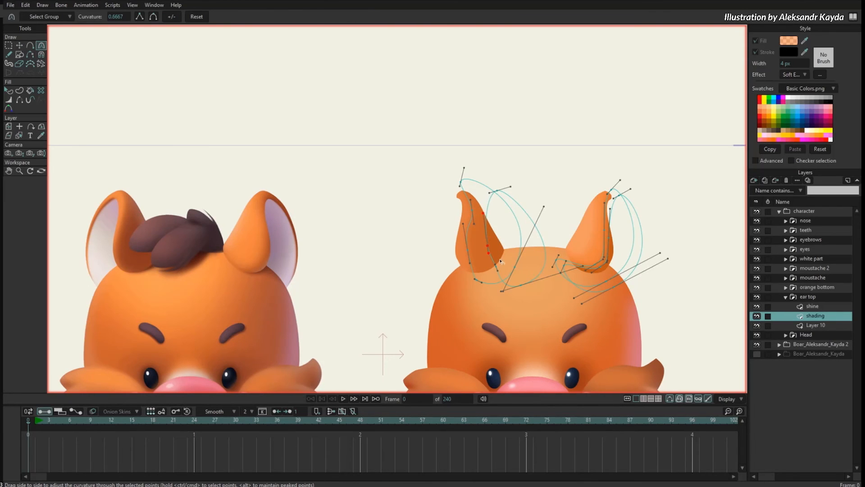
key("t")
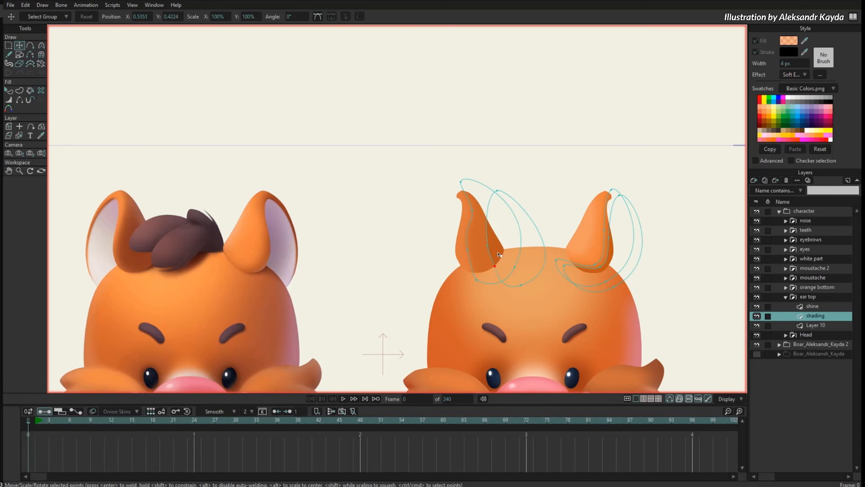
Set the soft-edge blur radius of the left ear's inner-edge shading shape to 8 px.
key("q")
left_click(820, 74)
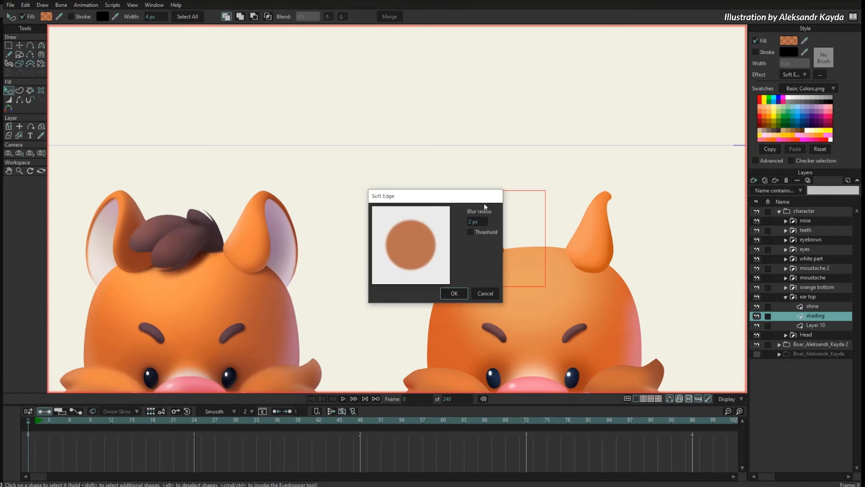
left_click_drag(494, 194, 395, 305)
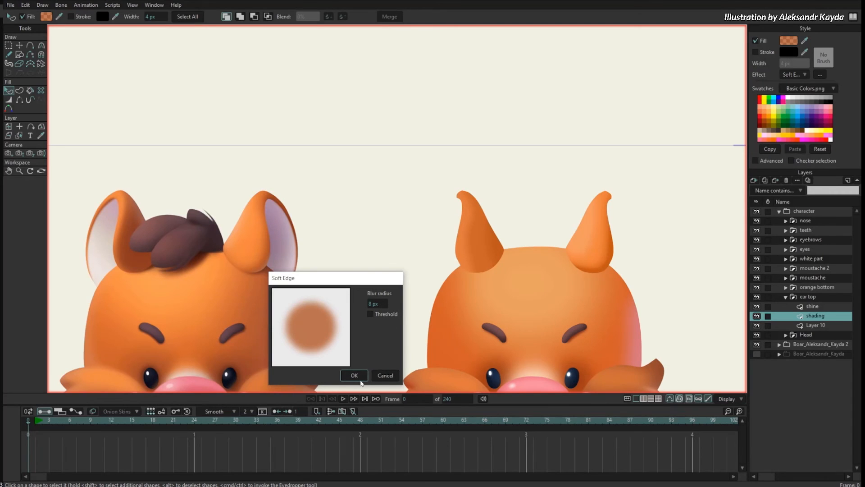
left_click(359, 378)
key("g")
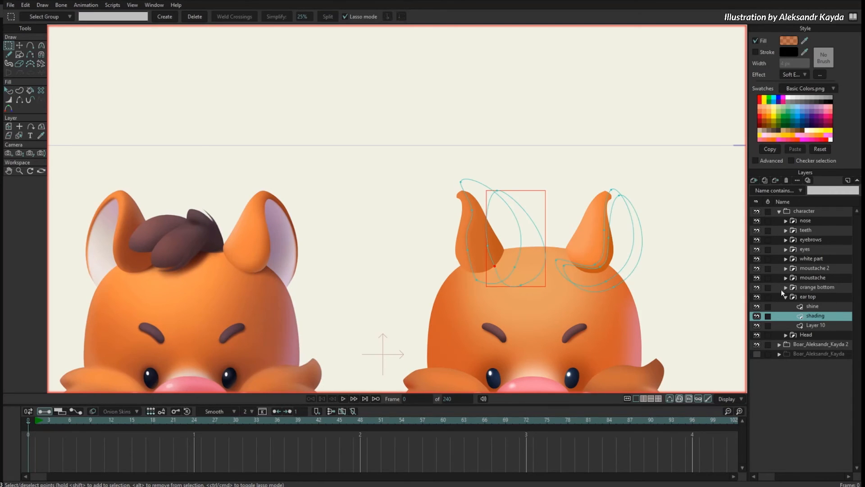
On the shine layer, duplicate the right ear's shine oval and move the copy onto the left ear's outer edge.
left_click(813, 306)
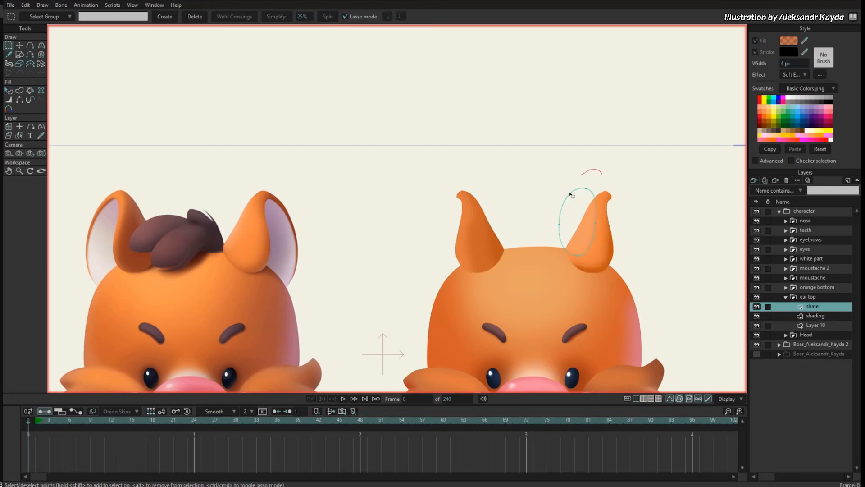
key("ctrl+a")
key("t")
key("ctrl+c")
key("ctrl+v")
left_click_drag(663, 235, 537, 238)
key("Return")
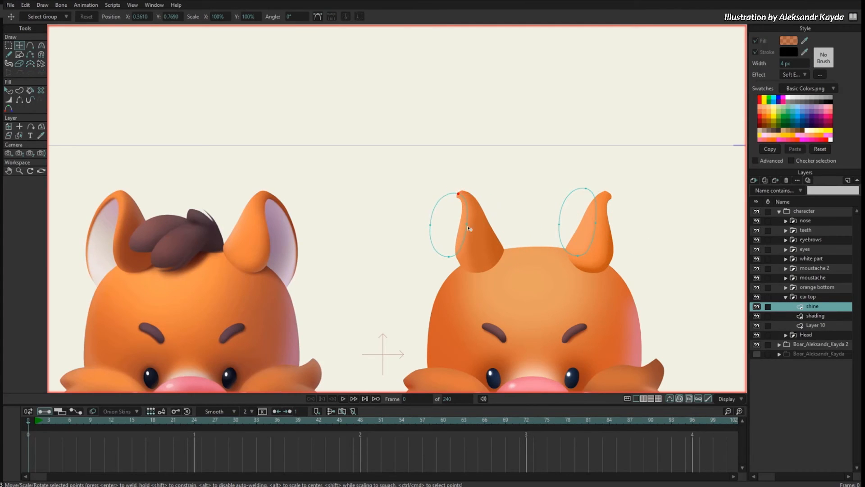
Recolor the left ear's shine oval to light peach FDD7AB with 89.4% alpha.
key("q")
left_click(461, 218)
left_click(790, 41)
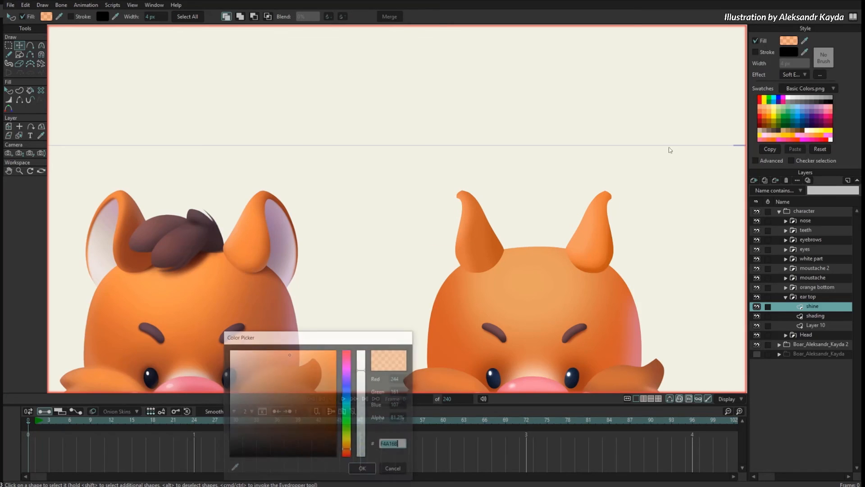
left_click(362, 359)
left_click_drag(362, 359, 266, 348)
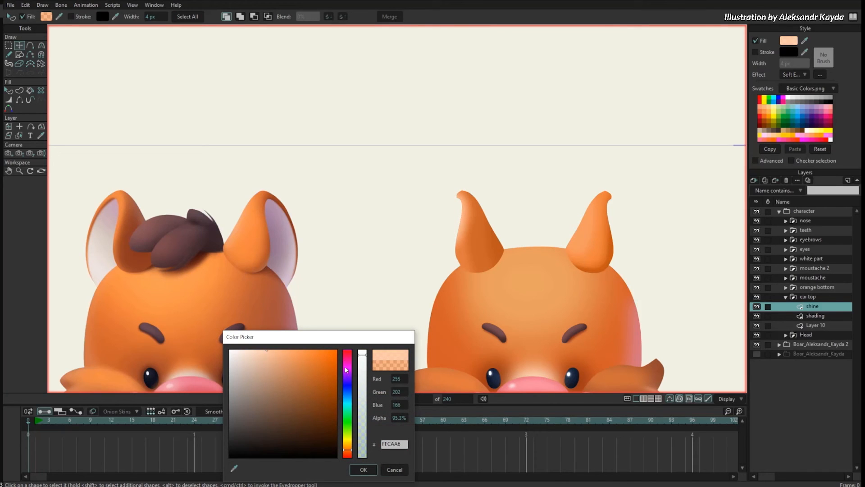
left_click(362, 361)
left_click(312, 376)
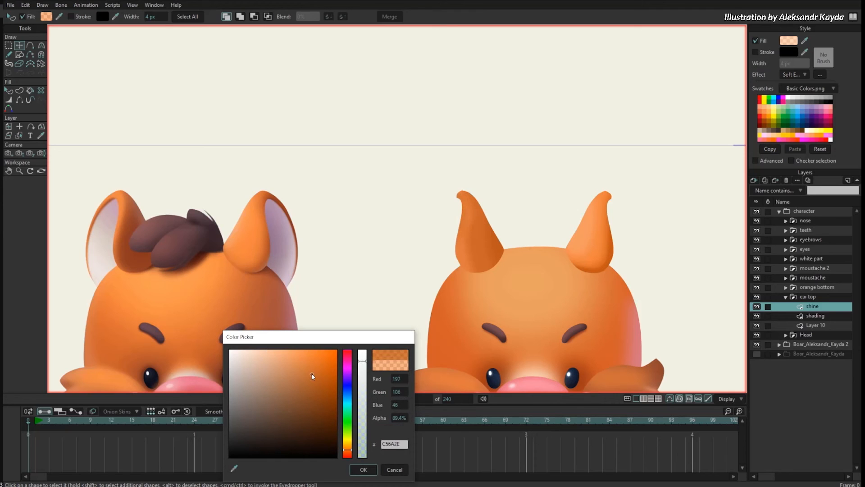
left_click_drag(339, 352, 271, 347)
left_click_drag(347, 450, 345, 443)
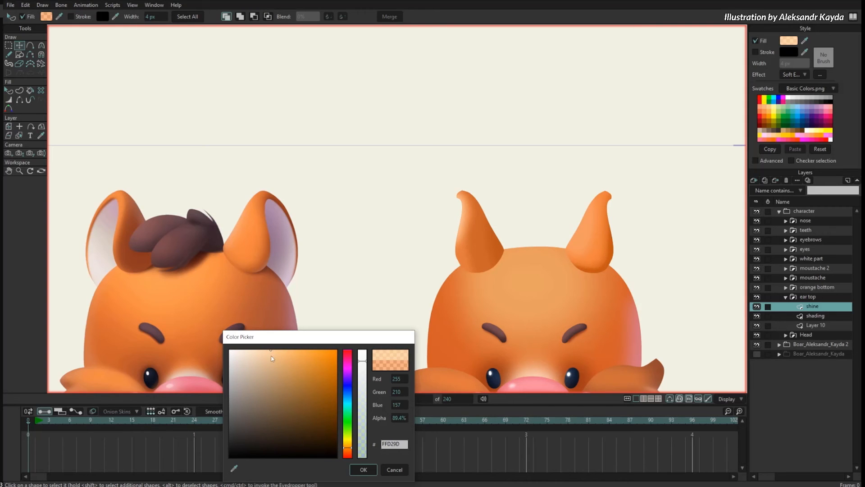
left_click_drag(272, 359, 270, 355)
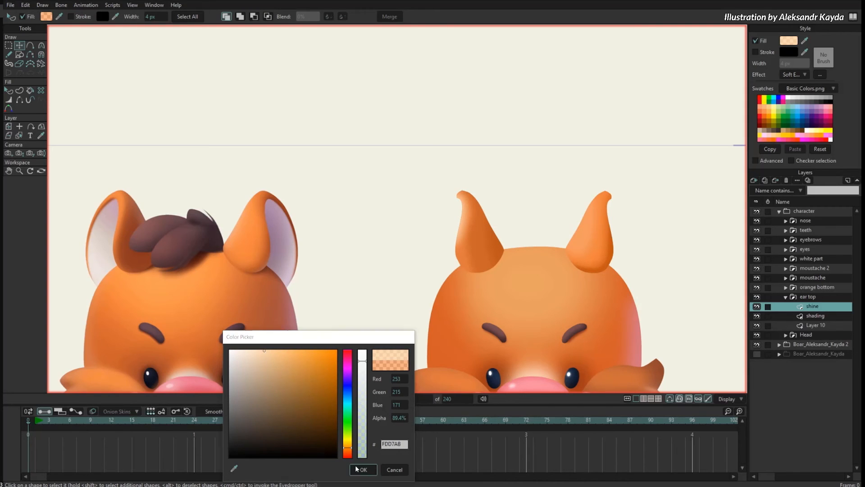
left_click(363, 469)
Reshape the left ear's shine oval by moving its points so it runs from the outer edge up to the tip.
key("g")
key("t")
left_click_drag(467, 238, 463, 240)
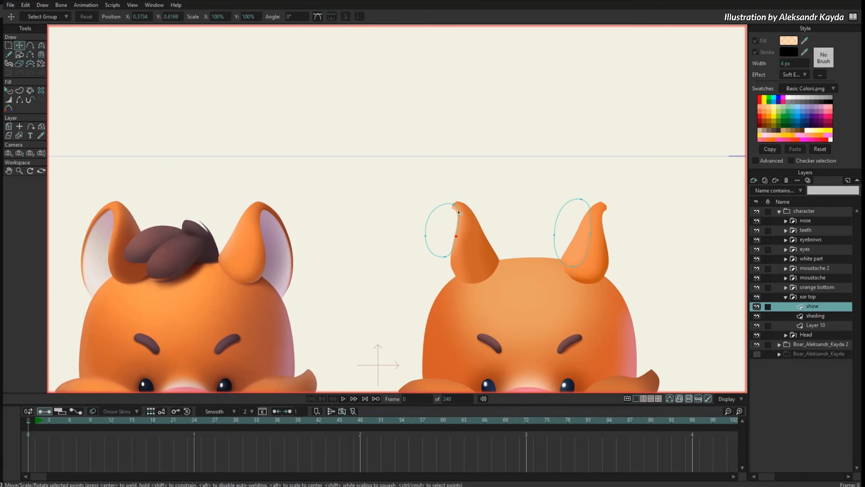
left_click_drag(466, 206, 467, 198)
left_click_drag(456, 236, 457, 239)
On the ear shading layer, rework the lower-left points and curvature of the left ear's large shading shape.
left_click(489, 287, "ctrl+alt")
left_click_drag(476, 278, 481, 276)
key("c")
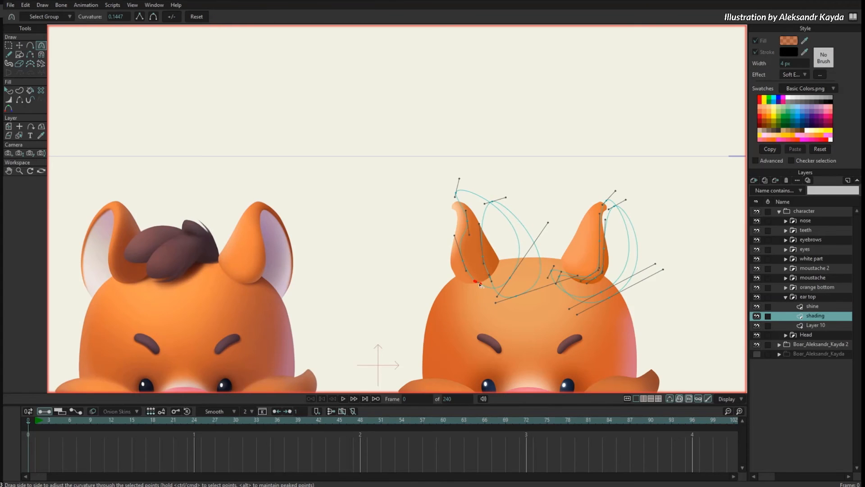
key("t")
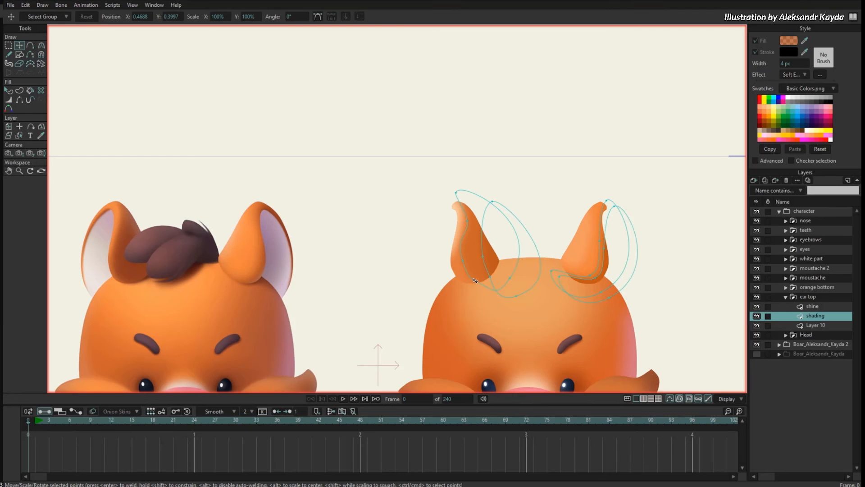
left_click_drag(464, 260, 461, 238)
key("c")
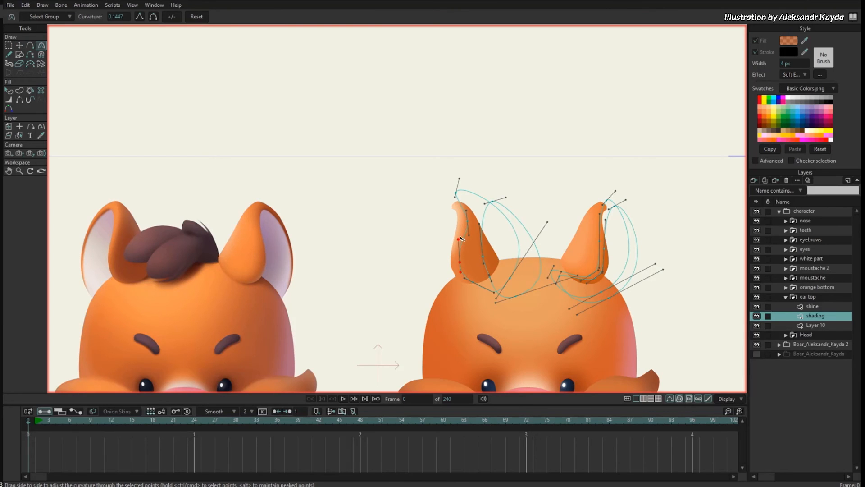
In the Head group's Layer 5, copy the shadow circle around the right eye and place it under the right ear.
key("ctrl+h")
scroll(570, 264, "down", 2)
left_click_drag(677, 272, 679, 233)
left_click_drag(636, 303, 637, 260)
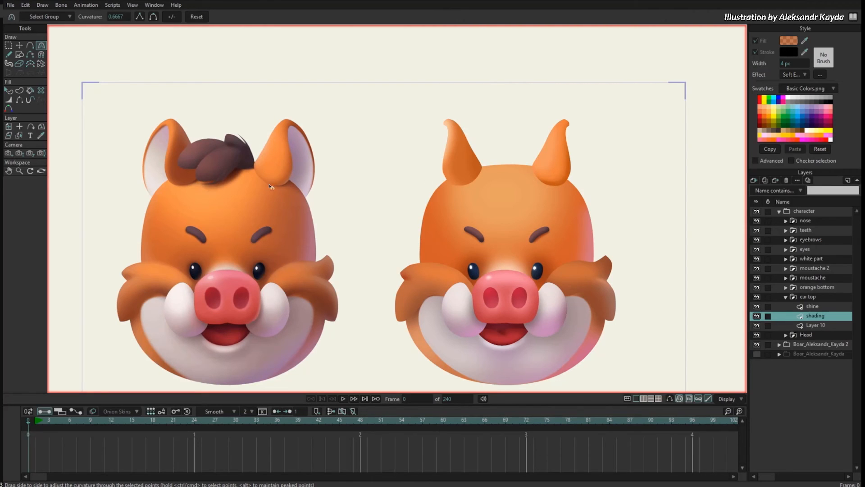
left_click(786, 335)
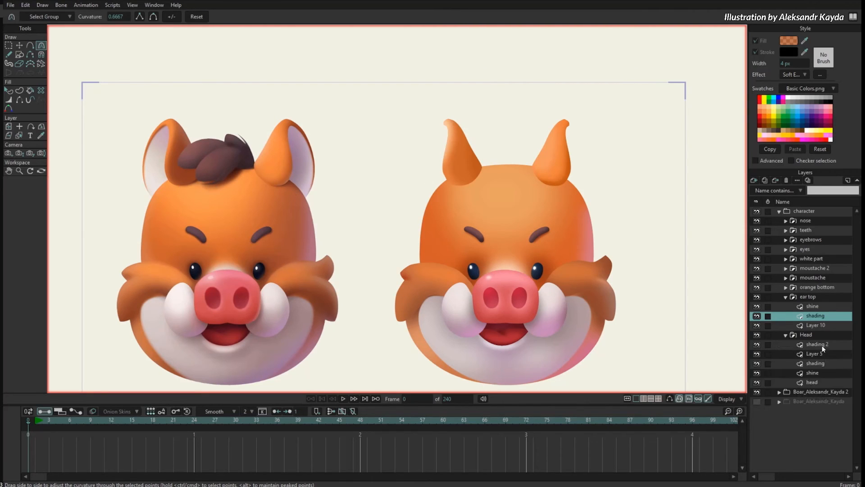
left_click(821, 346)
key("g")
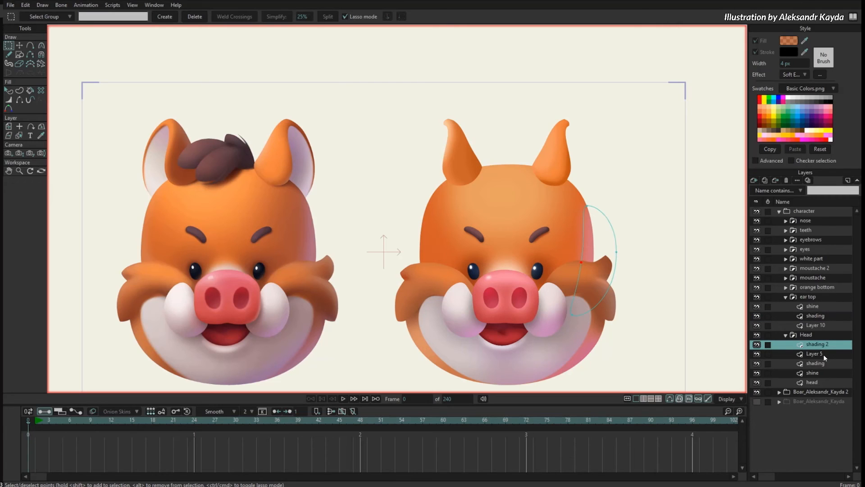
left_click(819, 354)
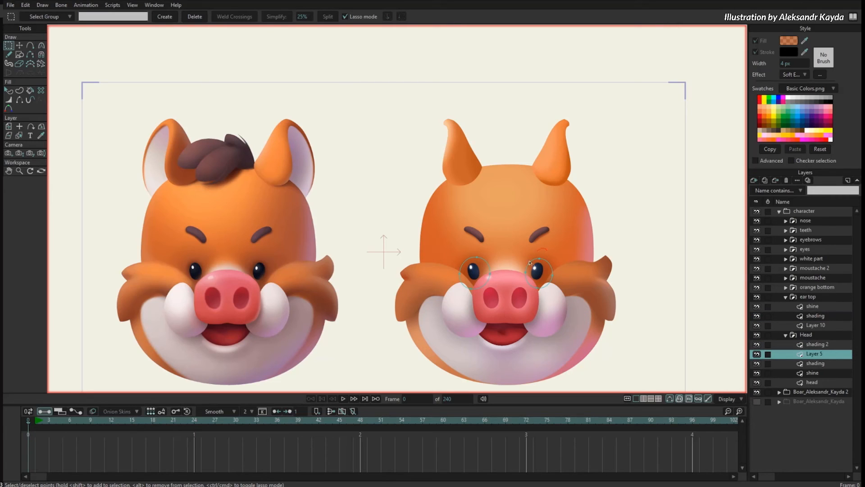
left_click_drag(531, 262, 571, 263)
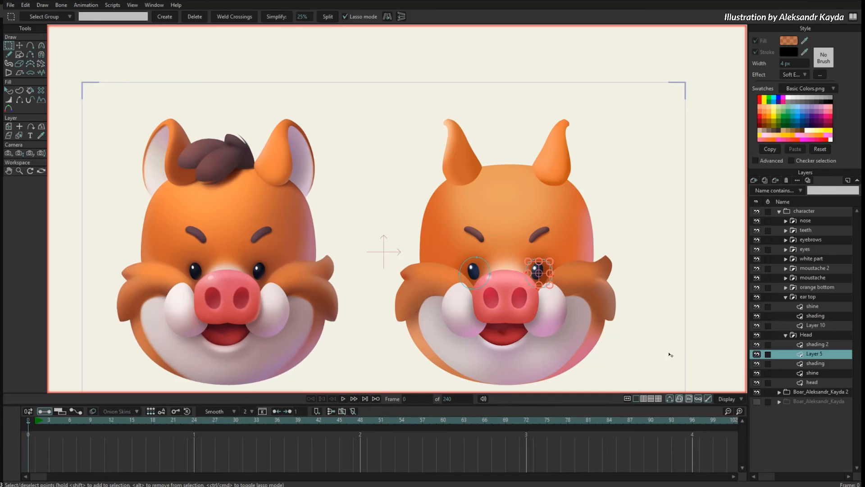
key("t")
left_click_drag(672, 352, 686, 251)
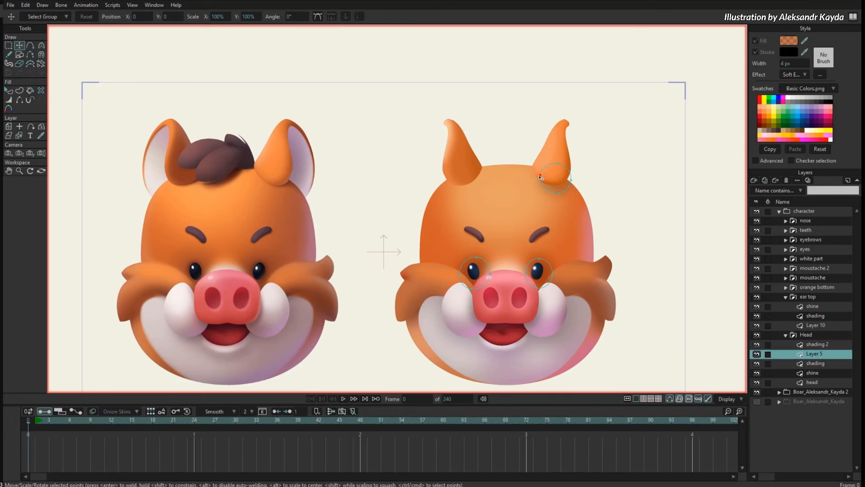
Move the points of the copied shadow oval so it follows the base of the right ear.
left_click_drag(540, 177, 569, 198)
mouse_move(580, 187)
left_mouse_down()
mouse_move(565, 201)
mouse_move(574, 185)
left_mouse_up()
scroll(577, 187, "up", 1)
scroll(577, 185, "up", 3)
Set the fill alpha of the smaller shadow under the right ear to 60.4% and its soft-edge blur radius to 5 px.
key("Tab")
key("q")
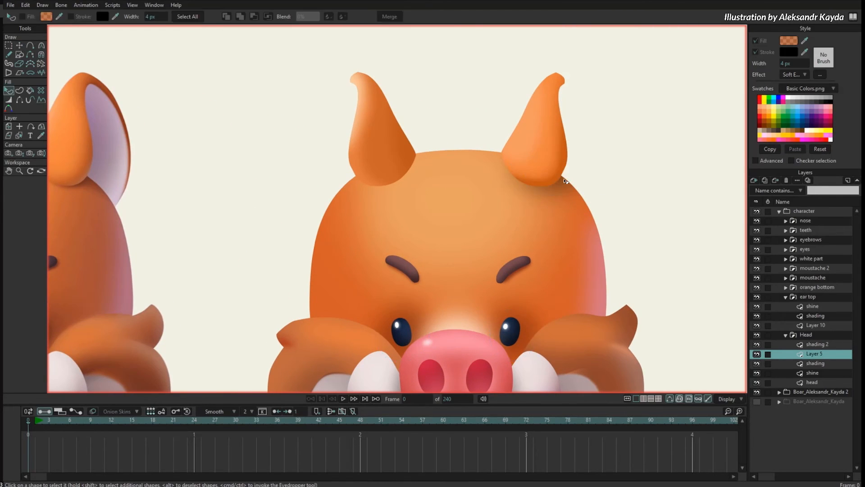
left_click(788, 41)
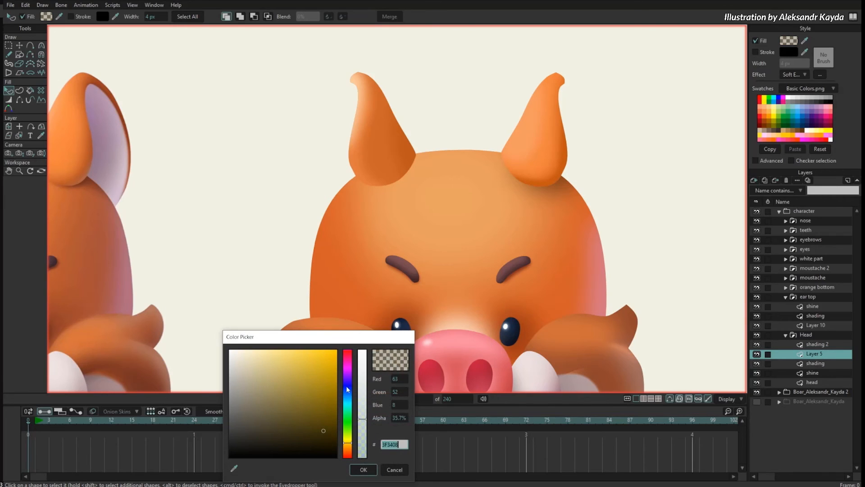
left_click_drag(362, 421, 356, 397)
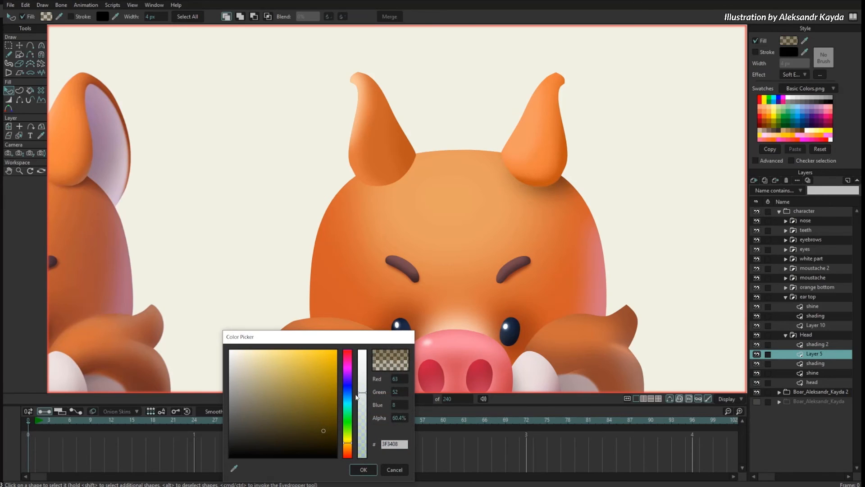
left_click(357, 473)
left_click(820, 75)
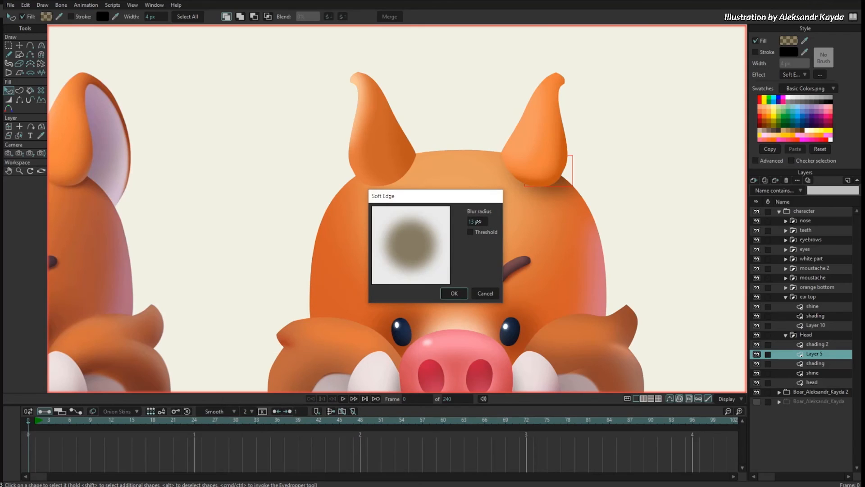
left_click_drag(478, 222, 449, 233)
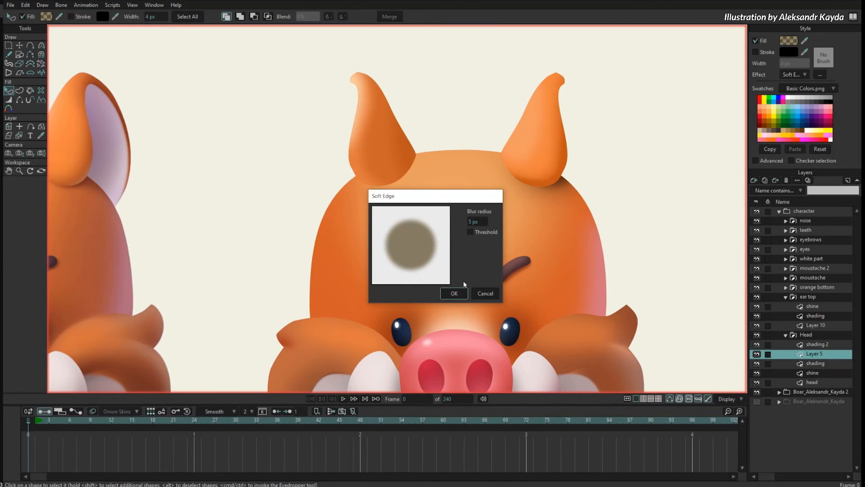
left_click(457, 293)
Stretch the outer shadow oval by moving its points so it slants down along the right ear's base.
left_click_drag(463, 261, 572, 269)
scroll(572, 268, "down", 1)
key("t")
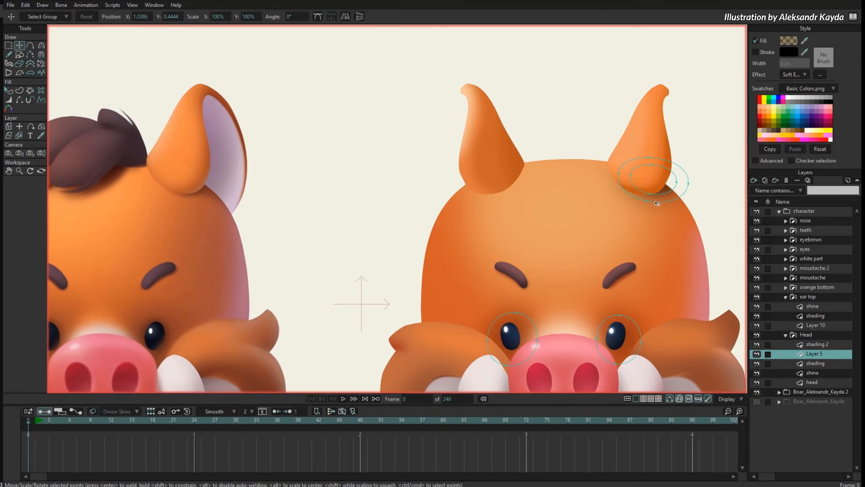
left_click_drag(650, 194, 673, 185)
mouse_move(689, 184)
left_mouse_down()
mouse_move(702, 207)
mouse_move(698, 197)
left_mouse_up()
key("ctrl+h")
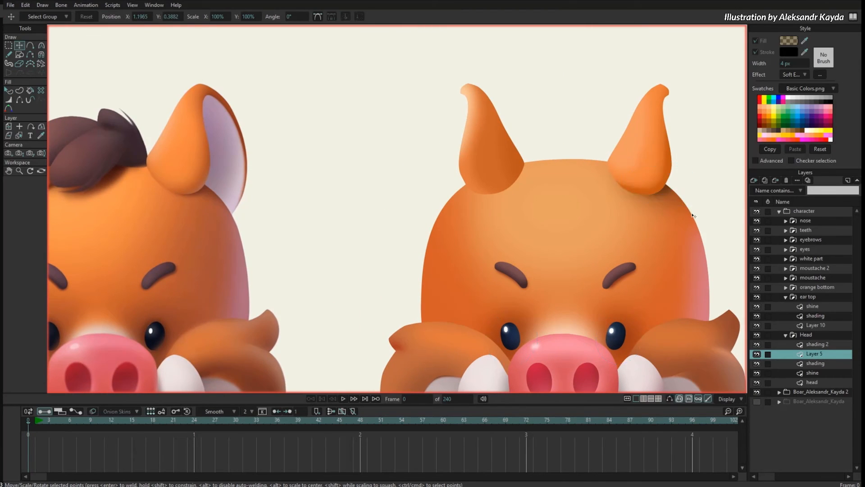
key("ctrl+h")
left_click_drag(621, 177, 610, 172)
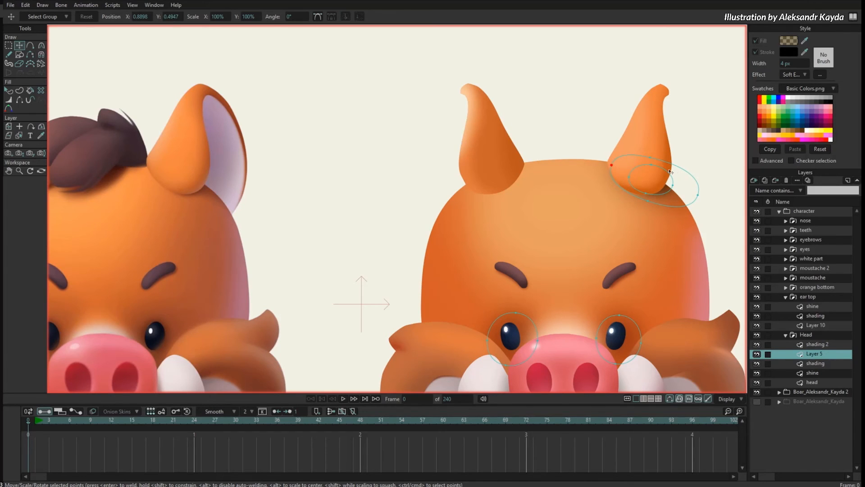
Duplicate both of the right ear's shadow ovals and place the copies at the base of the left ear.
key("ctrl+h")
scroll(701, 151, "down", 2)
left_click_drag(649, 190, 637, 204)
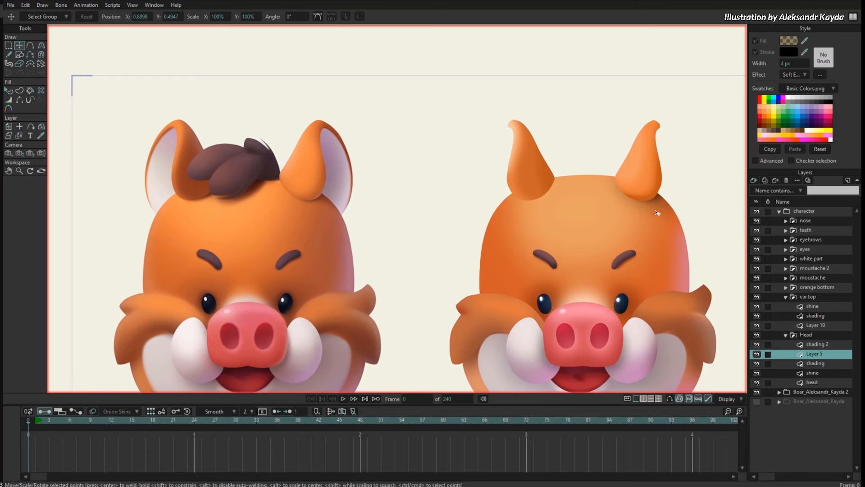
key("g")
key("ctrl+h")
mouse_move(690, 179)
left_mouse_down()
mouse_move(696, 216)
mouse_move(566, 239)
mouse_move(578, 224)
left_mouse_up()
key("ctrl+c")
key("ctrl+v")
key("t")
scroll(594, 217, "up", 2)
left_click(525, 188)
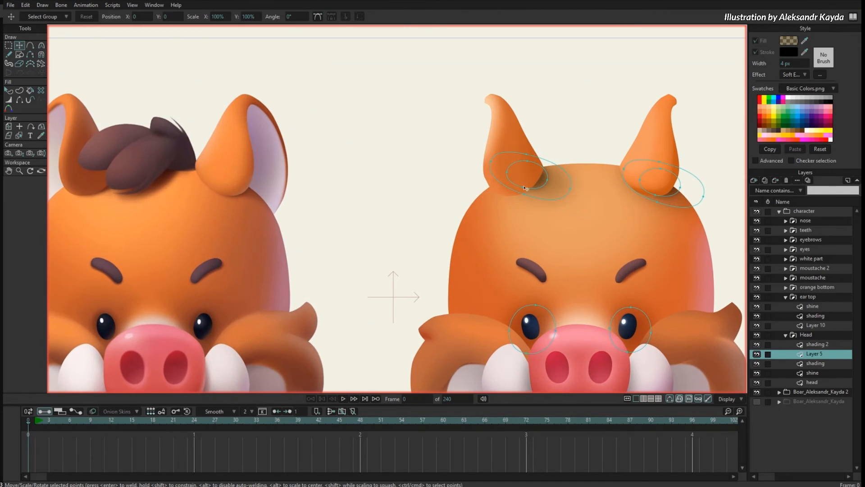
Reshape the left ear's outer shadow oval by moving its points so it slants up along the ear's inner base.
left_click_drag(491, 162, 496, 185)
left_click_drag(570, 188, 544, 173)
left_click(523, 195)
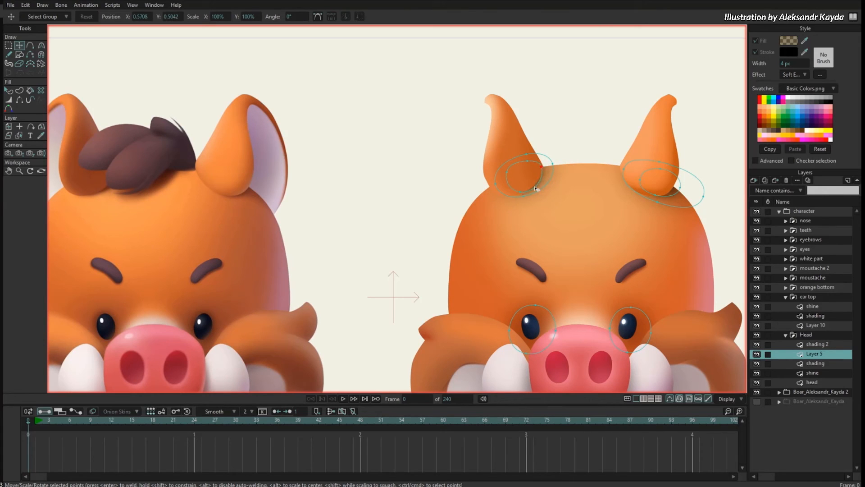
key("q")
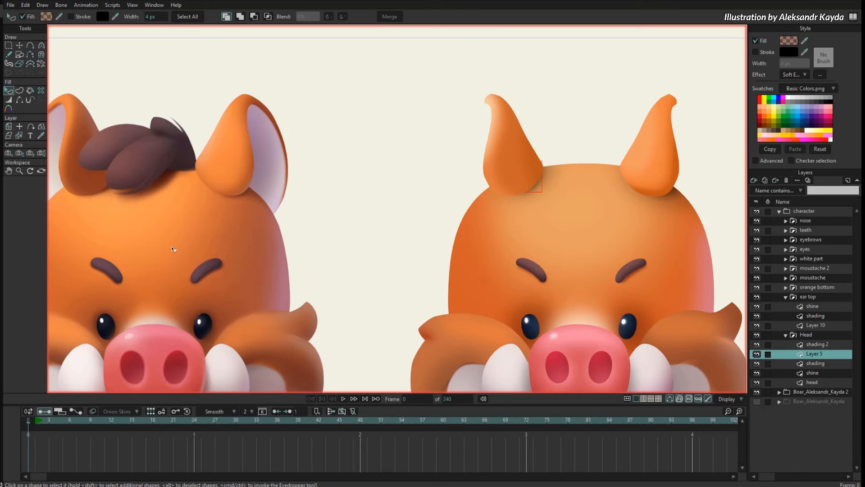
Collapse the Head and ear top groups, add a new vector layer, and place it beneath the Head group.
left_click(391, 214)
scroll(626, 214, "down", 3)
left_click_drag(664, 253, 615, 240)
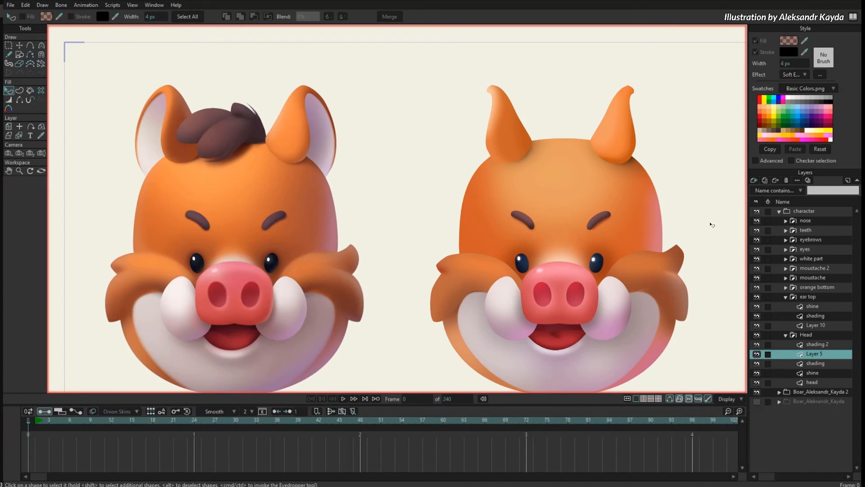
left_click_drag(649, 237, 642, 223)
left_click(787, 338)
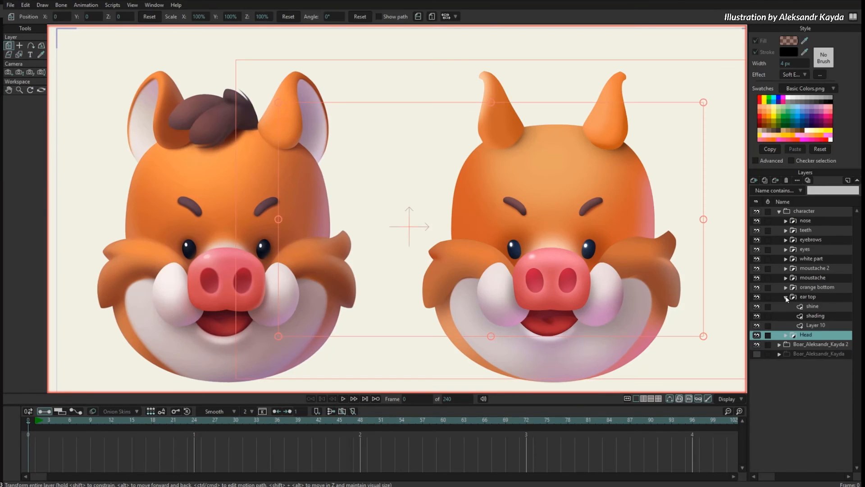
left_click(754, 181)
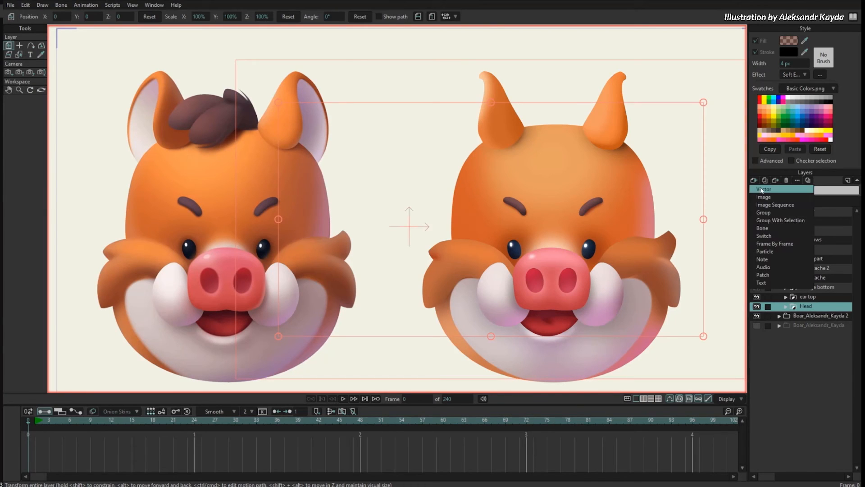
left_click(764, 189)
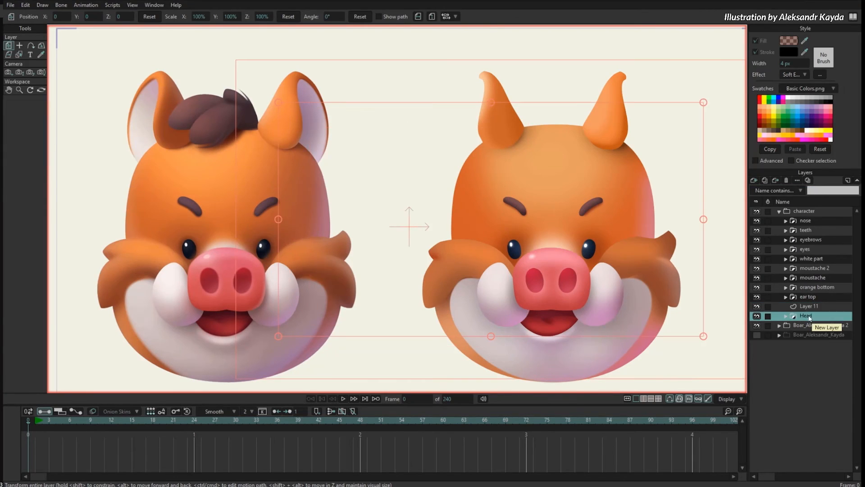
left_click_drag(820, 314, 819, 299)
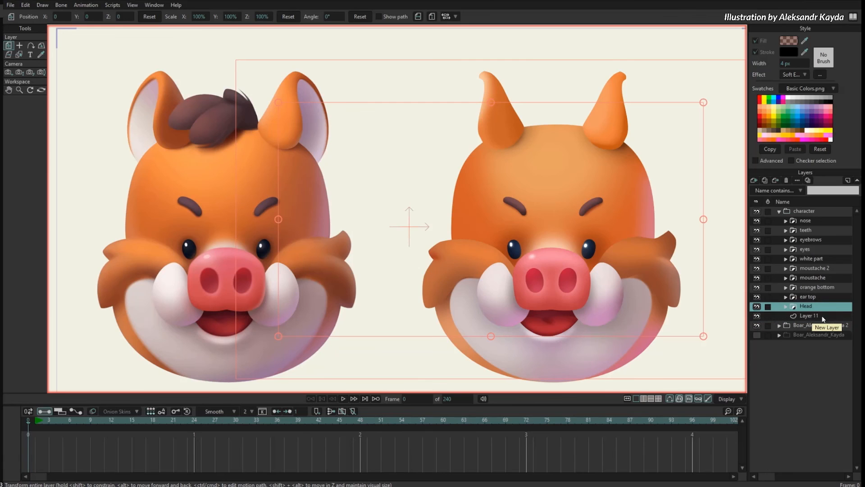
Wrap the new vector layer in a group named "ear bottom" and select the vector layer inside it.
left_click(755, 181)
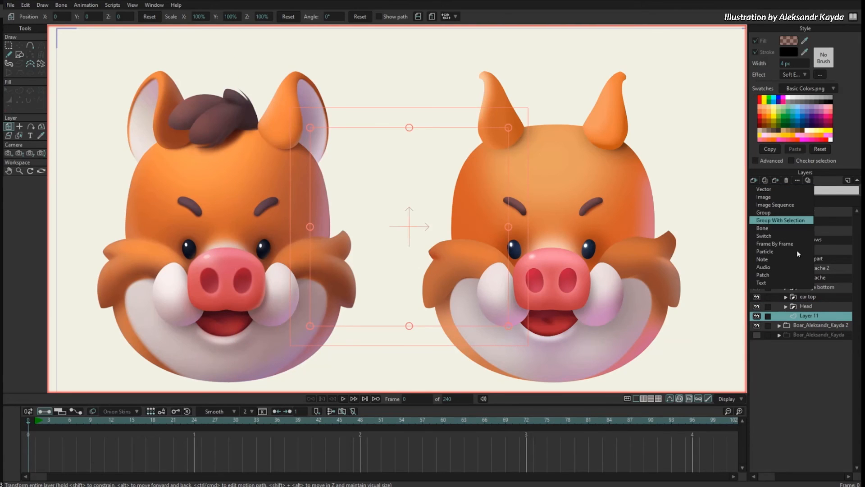
left_click(781, 220)
double_click(814, 318)
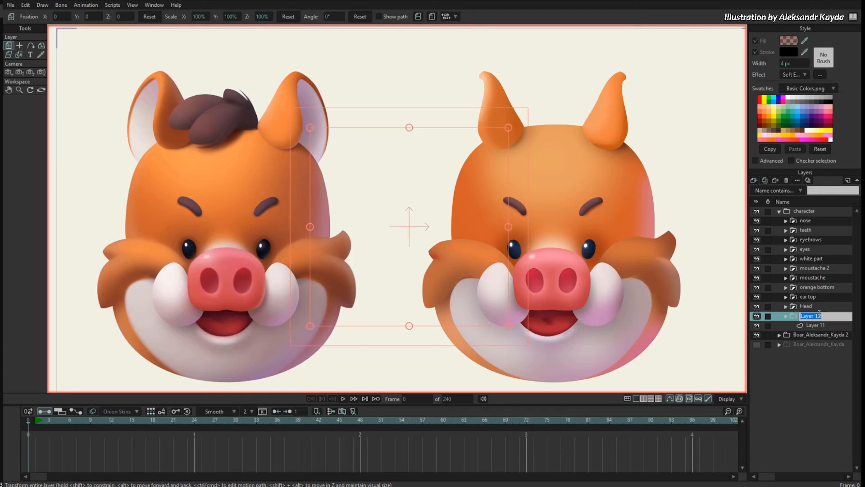
type("ear bottom")
key("Return")
left_click(822, 324)
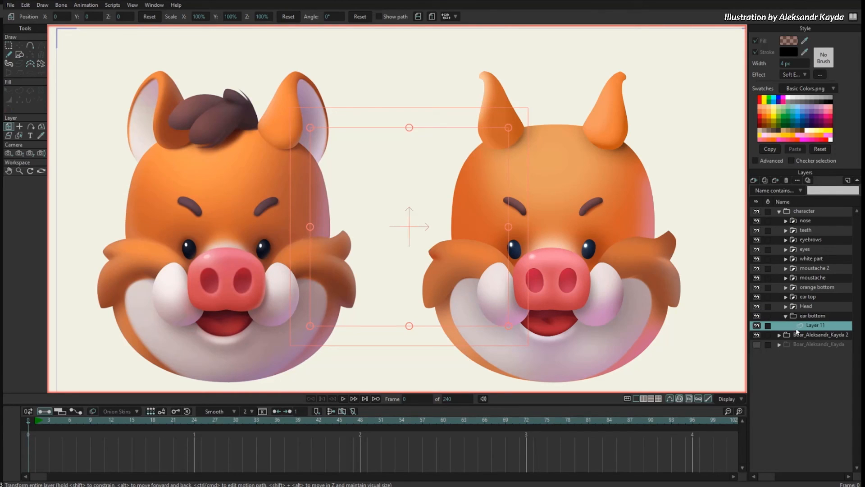
Show the Boar_Aleksandr_Kayda reference layer, hide the character group, and keep Layer 11 selected for tracing.
left_click(757, 344)
left_click(757, 219)
left_click_drag(653, 196, 578, 263)
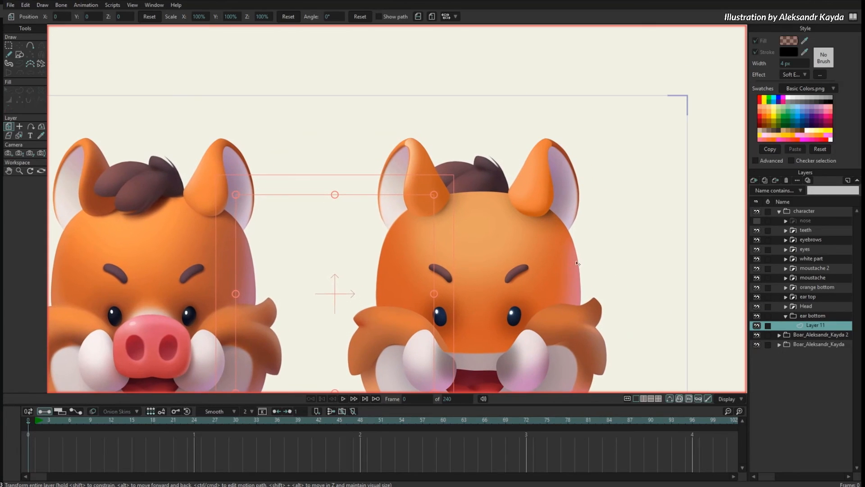
left_click(757, 220)
left_click(757, 211)
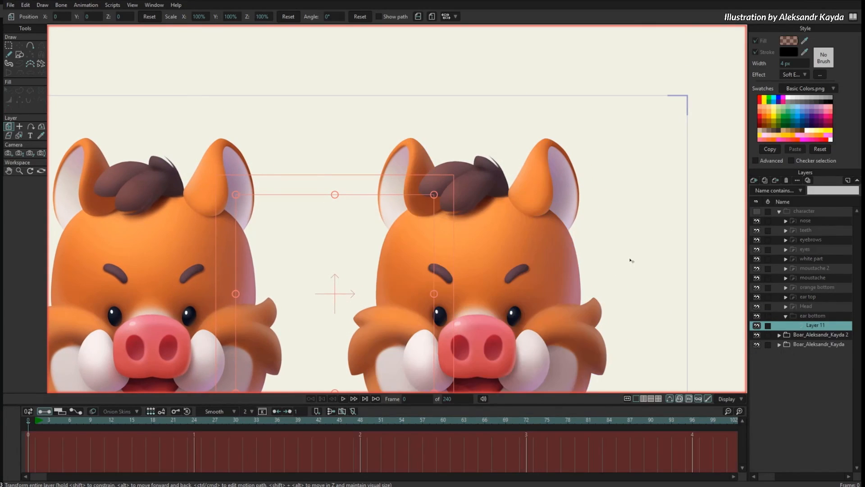
left_click_drag(640, 202, 617, 247)
left_click(797, 240, "shift")
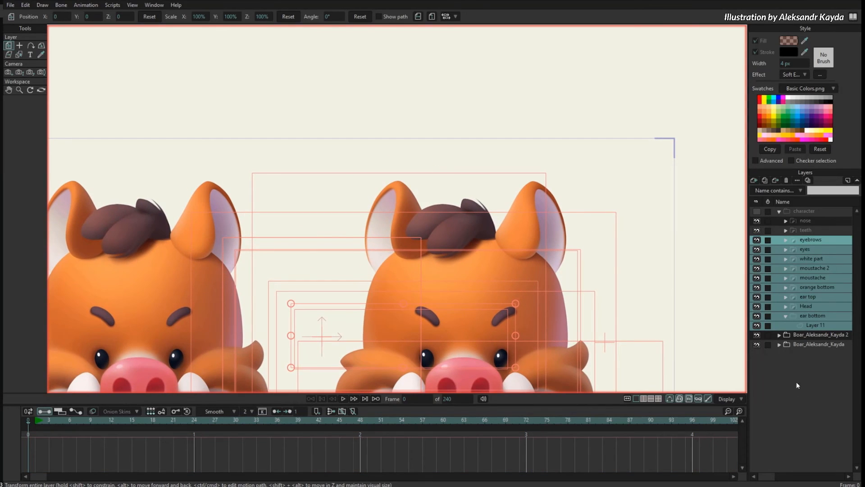
left_click(814, 327)
left_click_drag(676, 296, 686, 256)
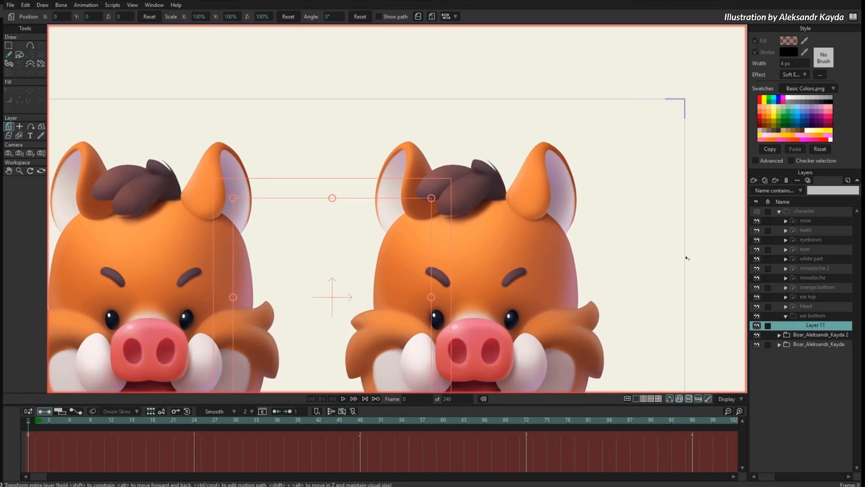
Draw a closed rough outline over the right ear with corners at its tip, outer base and inner base.
scroll(624, 231, "up", 2)
left_click_drag(623, 229, 556, 226)
key("a")
scroll(555, 226, "up", 3)
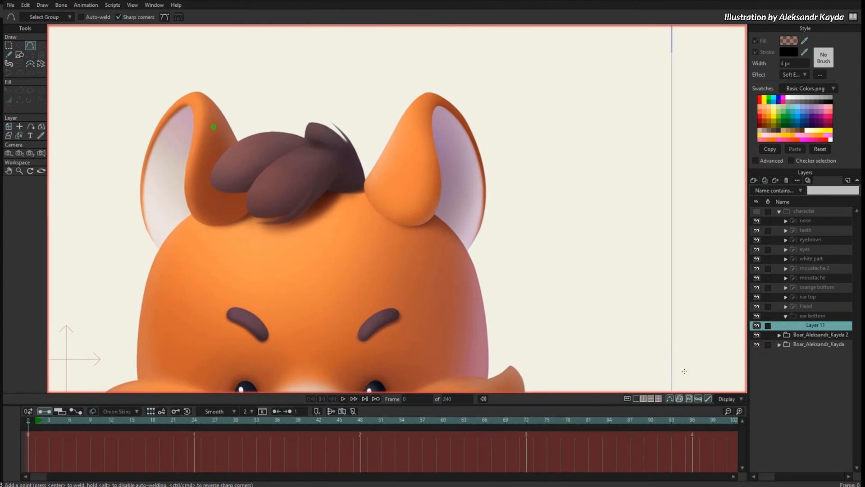
key("g")
scroll(478, 149, "up", 1)
key("a")
left_click_drag(428, 86, 463, 264)
left_click(384, 192)
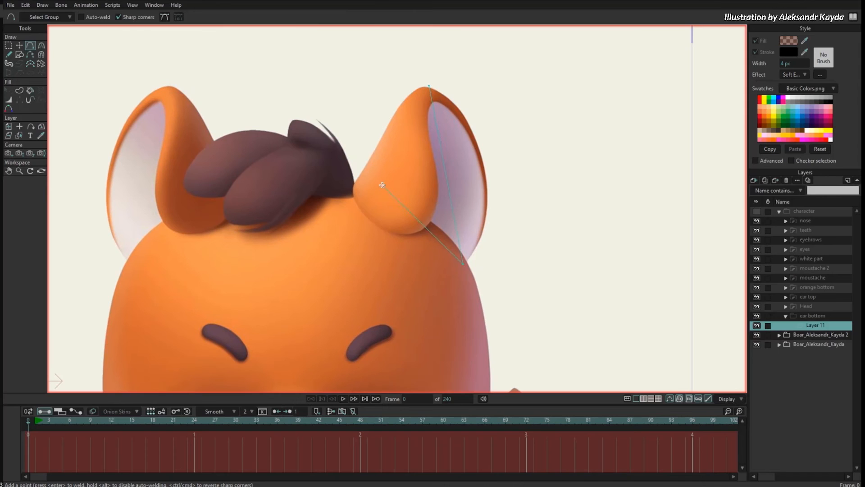
left_click(426, 88)
key("t")
left_click_drag(428, 86, 424, 86)
Add a point on the outline's outer side and curve it to follow the right ear's outer edge.
key("a")
left_click_drag(433, 125, 474, 140)
key("c")
left_click_drag(474, 139, 463, 96)
left_click_drag(491, 186, 505, 223)
key("t")
left_click_drag(479, 155, 486, 165)
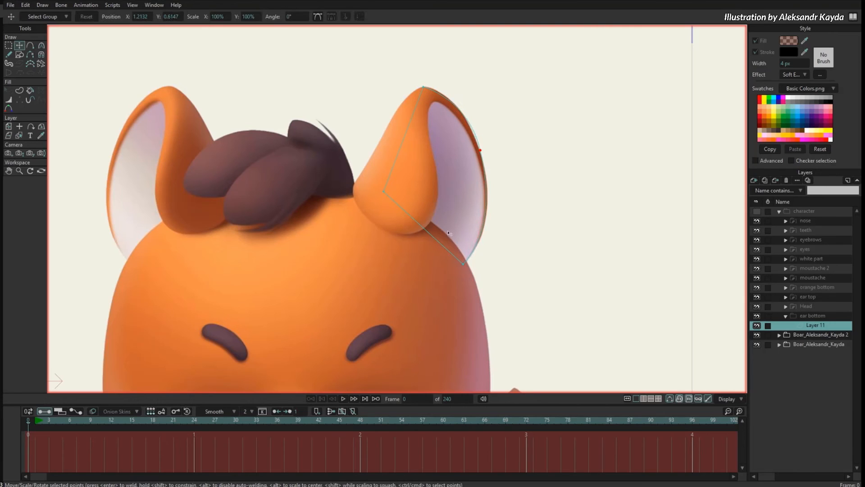
Add a curved point on the outline's lower side so it bulges below the ear's base, and refine the outer edge's curve handle.
key("a")
left_click_drag(426, 231, 636, 236)
key("c")
key("t")
key("c")
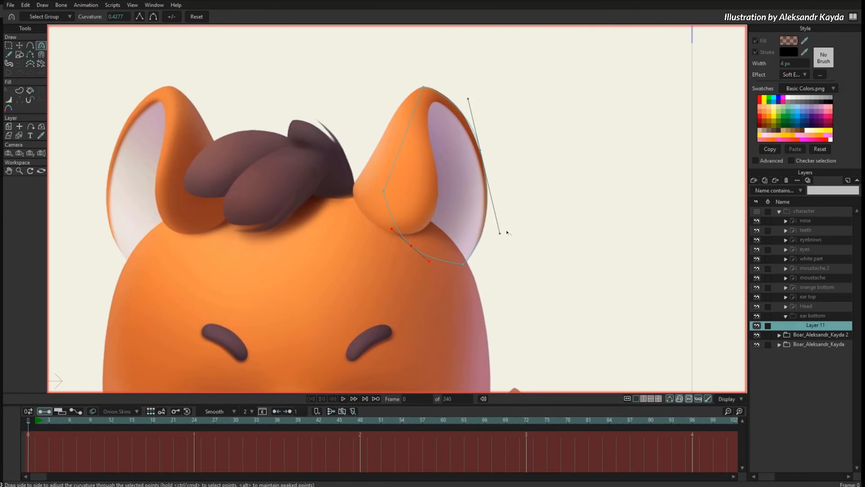
left_click_drag(500, 233, 502, 235)
Select all points of the ear outline and round them so the tip and base curve smoothly.
key("ctrl+a")
scroll(453, 84, "up", 3)
key("a")
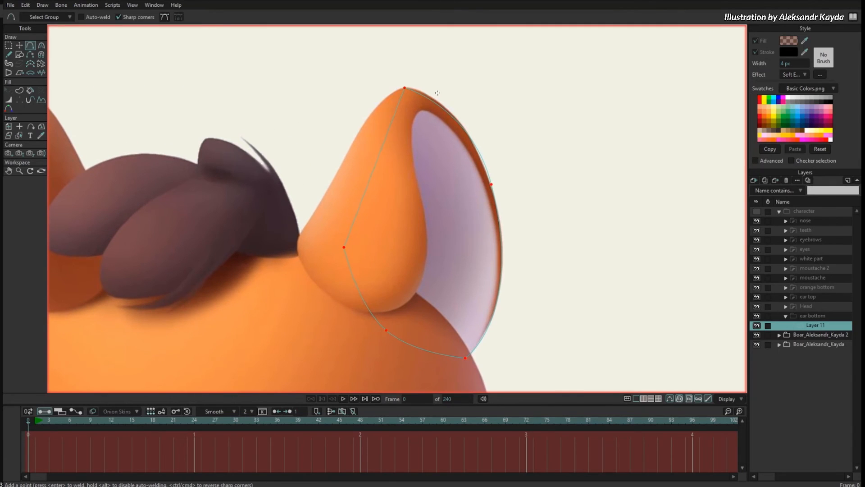
key("c")
left_click_drag(408, 88, 424, 82)
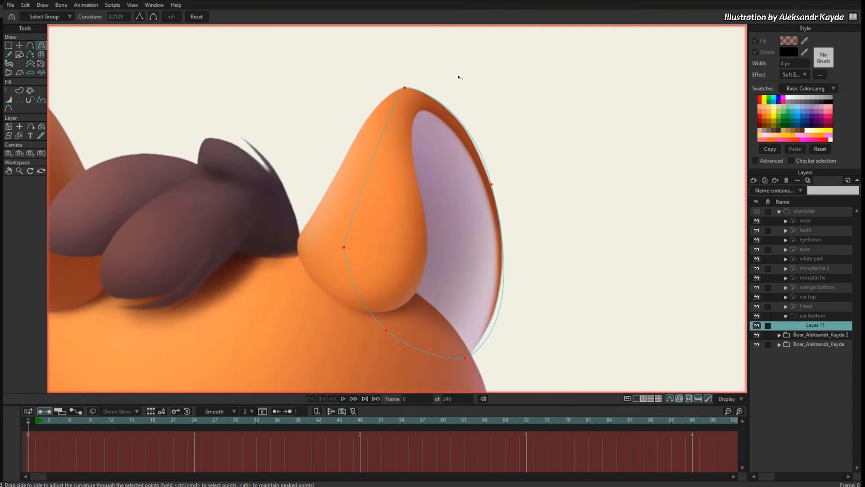
Duplicate the right ear outline and move the copy slightly down to start the inner ear contour.
scroll(545, 177, "down", 1)
key("t")
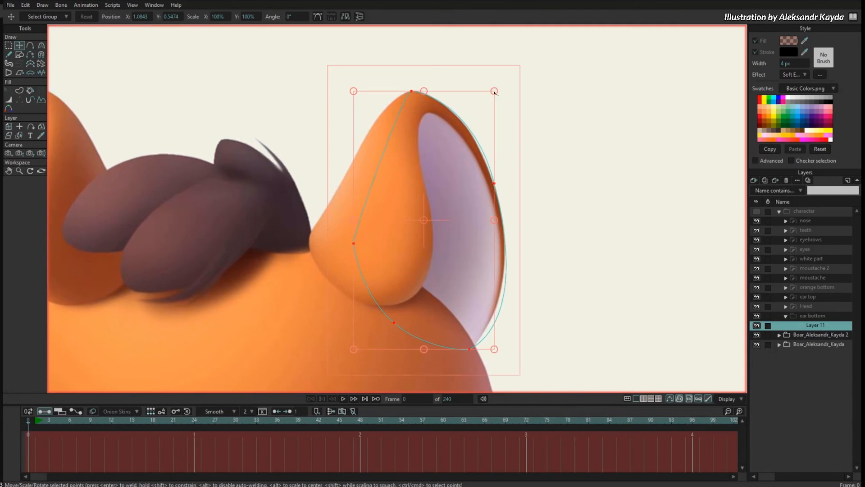
key("ctrl+c")
key("ctrl+v")
mouse_move(494, 92)
left_mouse_down()
mouse_move(487, 106)
mouse_move(496, 106)
left_mouse_up()
Reshape the duplicated outline's outer side and base with its points and curve handles to follow the reference's pale inner ear.
left_click(512, 184)
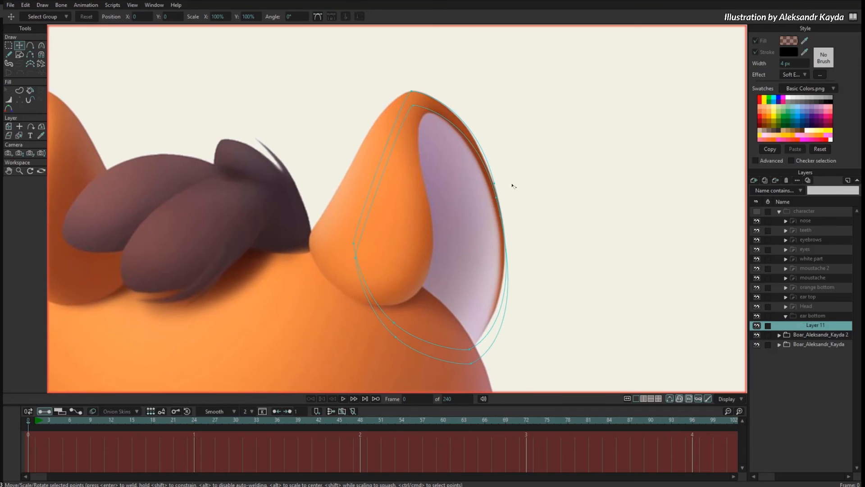
left_click(496, 203)
key("c")
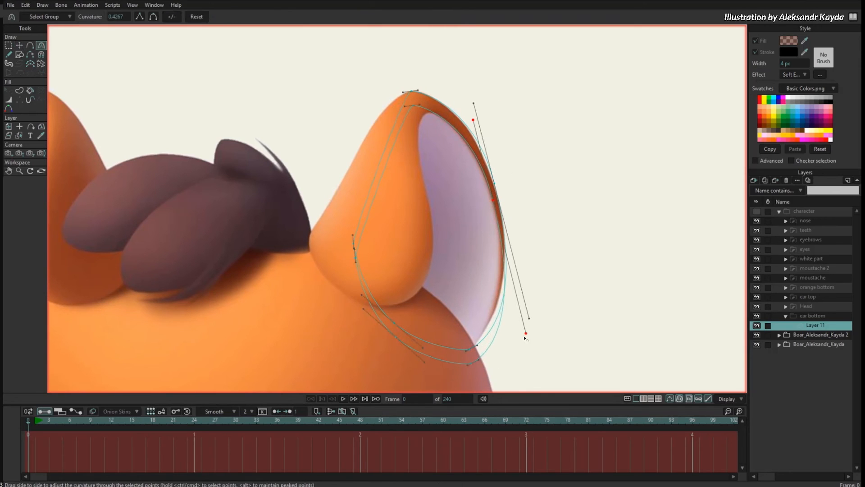
left_click_drag(525, 338, 512, 289)
key("t")
left_click_drag(471, 369, 473, 356)
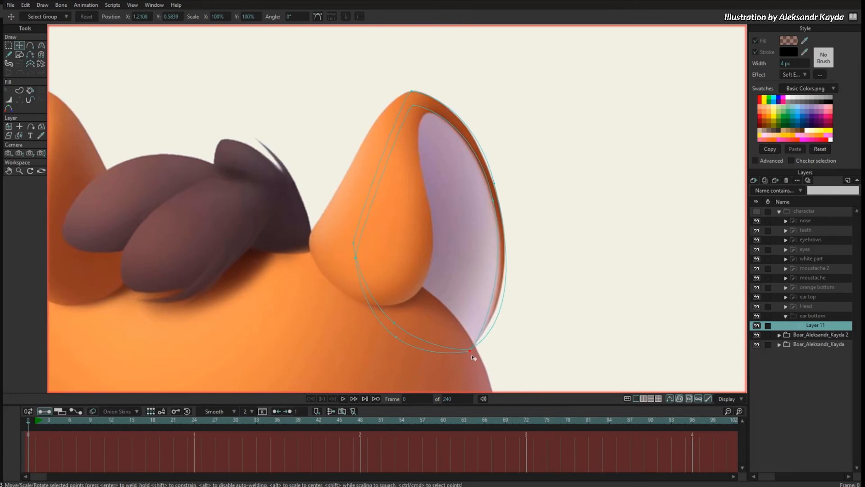
key("c")
left_click_drag(513, 283, 512, 268)
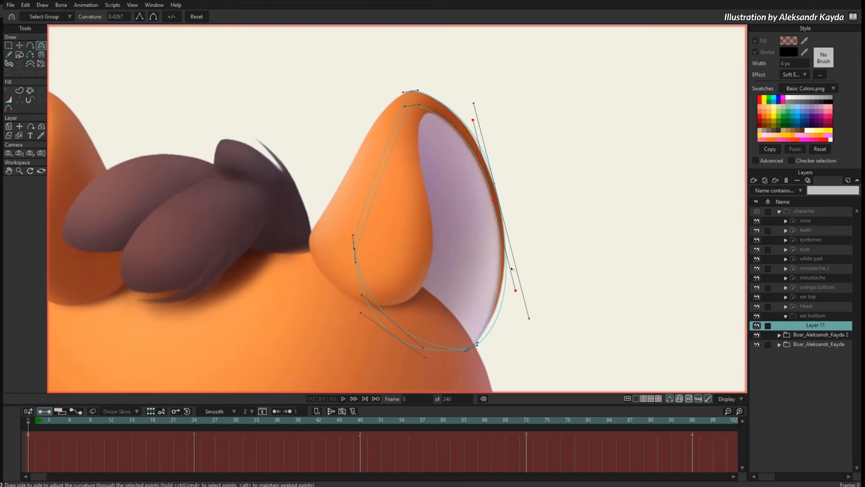
key("t")
left_click(415, 104)
Show the character group again and create a filled shape from the right ear's outer outline.
left_click(757, 211)
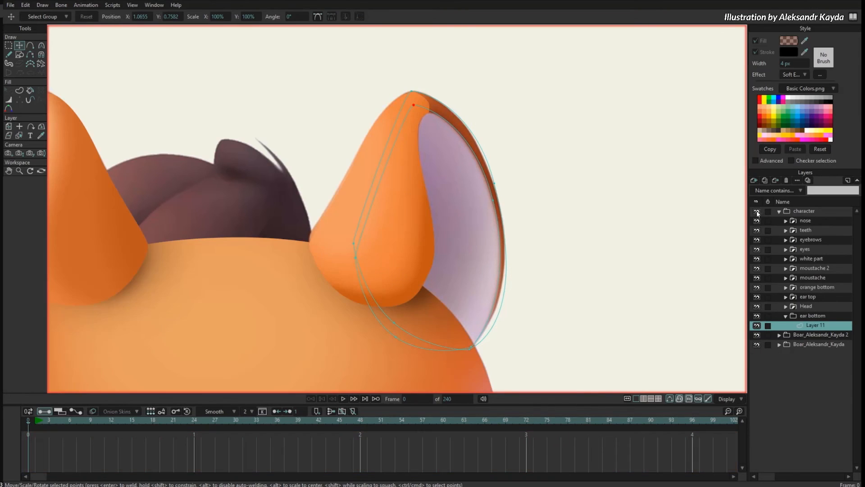
scroll(602, 203, "down", 3)
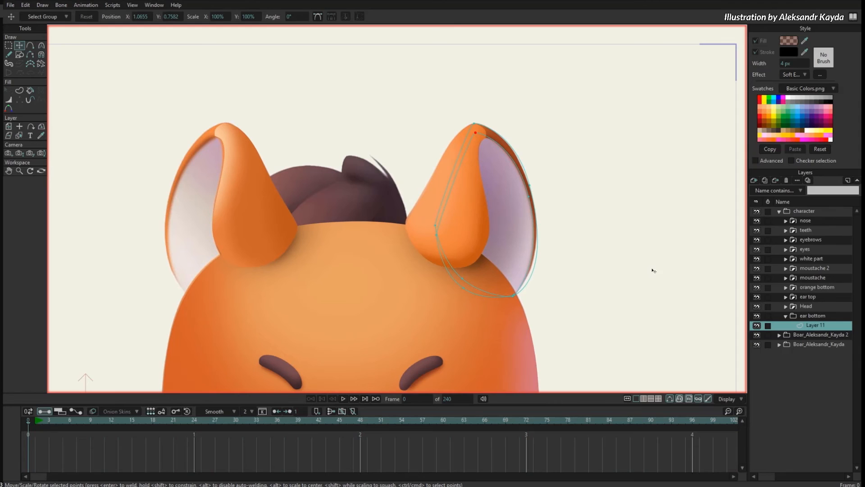
left_click(532, 203)
key("u")
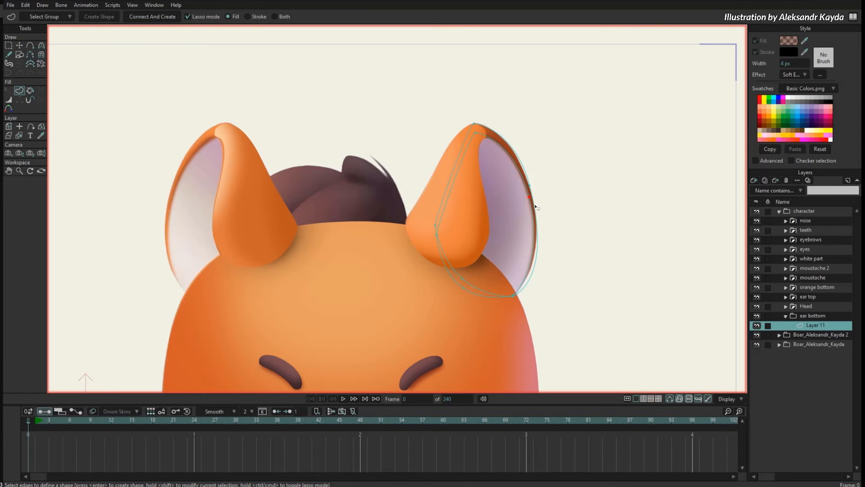
left_click(525, 169)
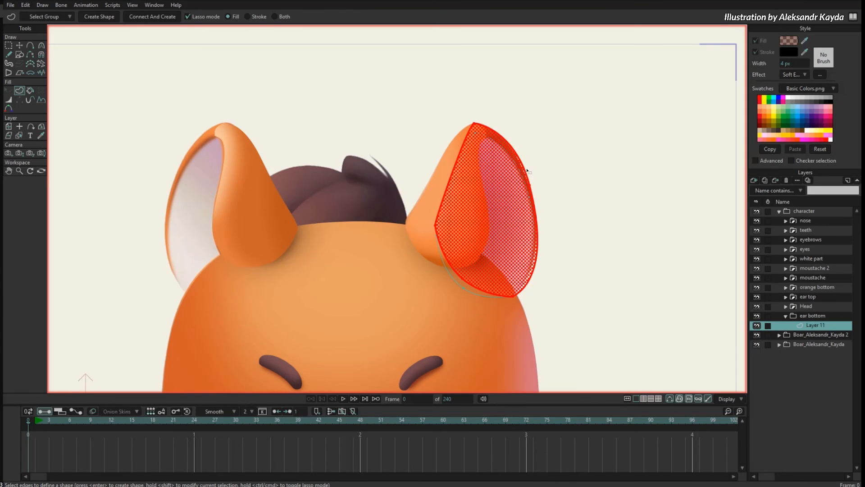
key("Return")
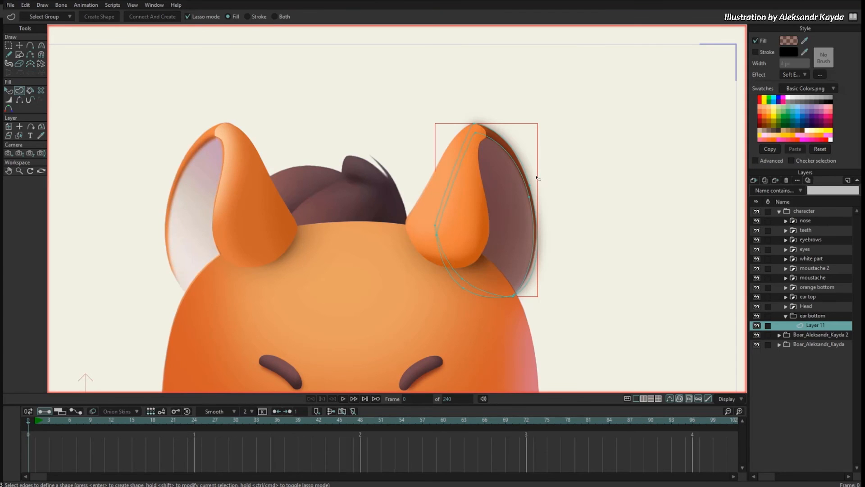
Reset the outer ear shape's style and fill it with the dark reddish-brown sampled from the reference ear.
left_click(819, 150)
scroll(572, 173, "down", 3)
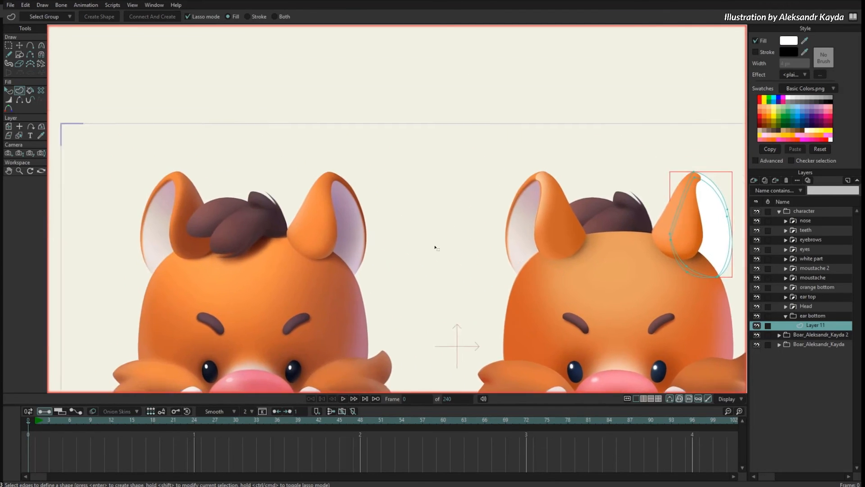
scroll(436, 247, "up", 3)
left_click_drag(805, 41, 327, 190)
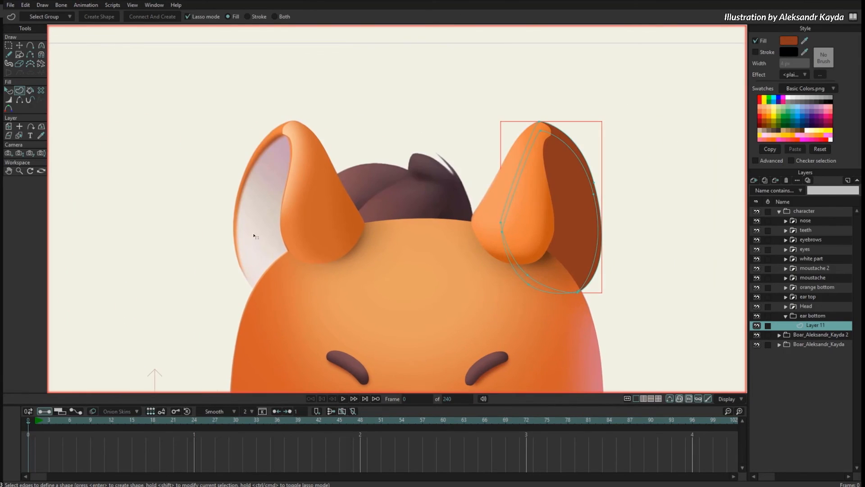
key("Return")
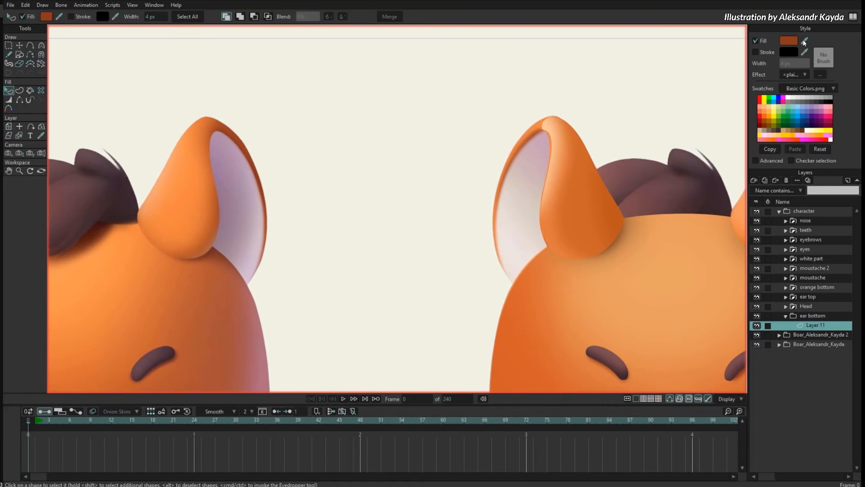
Try a pale pinkish-lavender fill sampled from the reference's inner ear on the right ear shape.
left_click(805, 40)
left_click(257, 206)
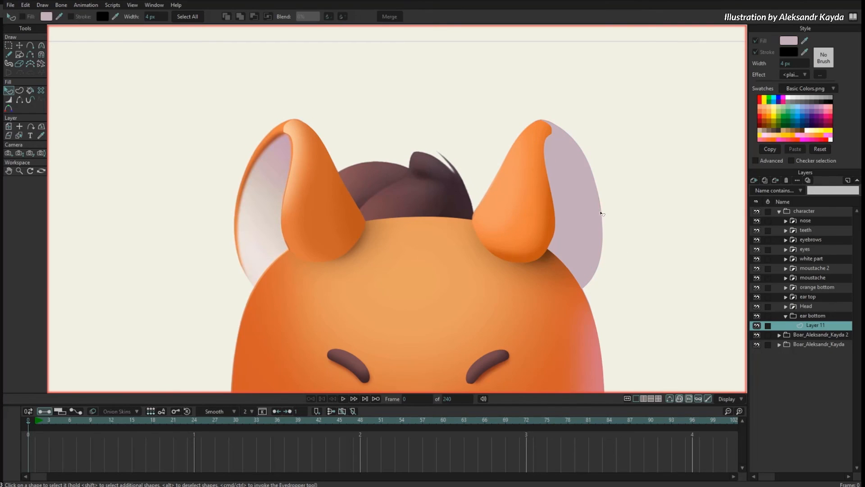
left_click(601, 215)
key("g")
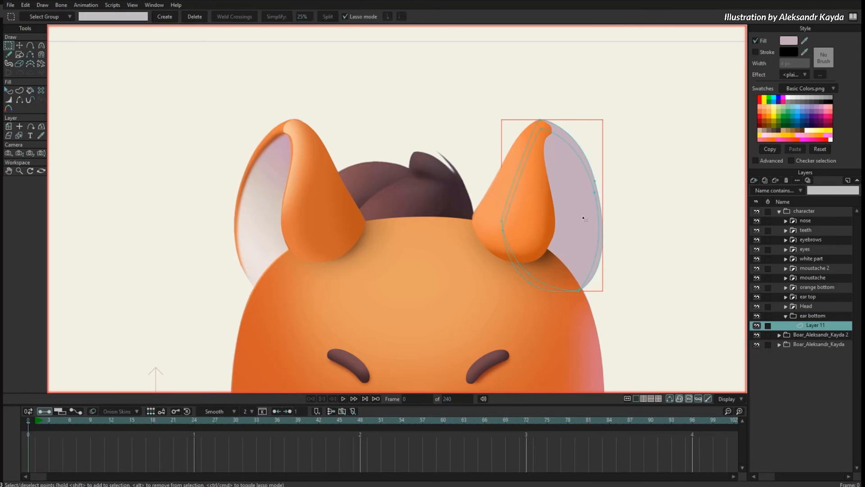
Undo the pinkish-lavender fill on the right ear's outer shape and return to shape creation.
left_click(592, 181)
key("t")
left_click_drag(596, 194, 616, 218)
key("Return")
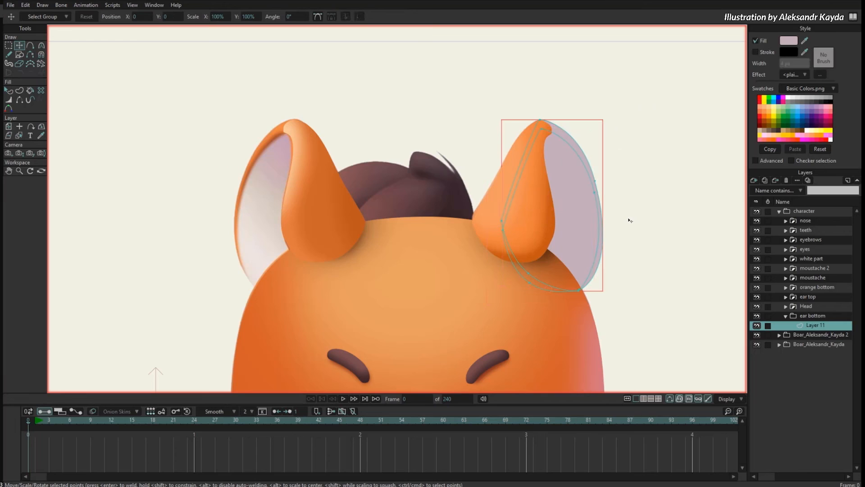
key("ctrl+z")
key("q")
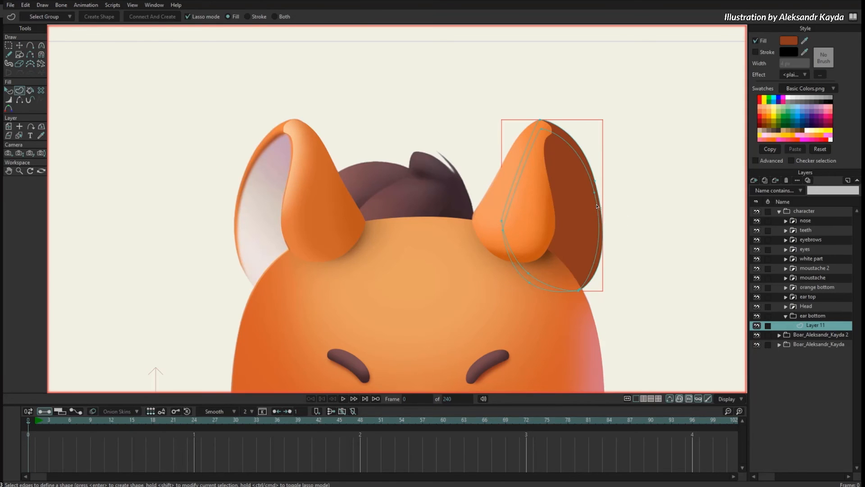
Create a separate filled shape from the right ear's inner outline and fill it with the muted mauve sampled from the reference.
left_click(598, 209)
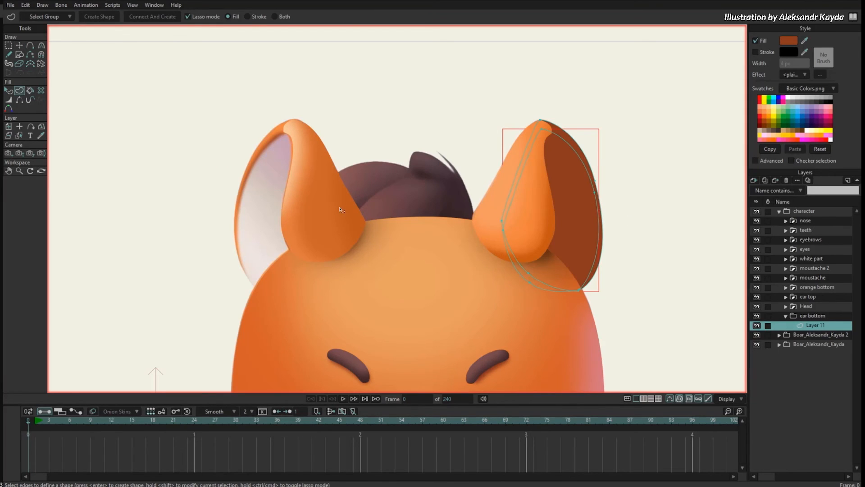
left_click_drag(282, 205, 502, 212)
left_click_drag(805, 42, 196, 220)
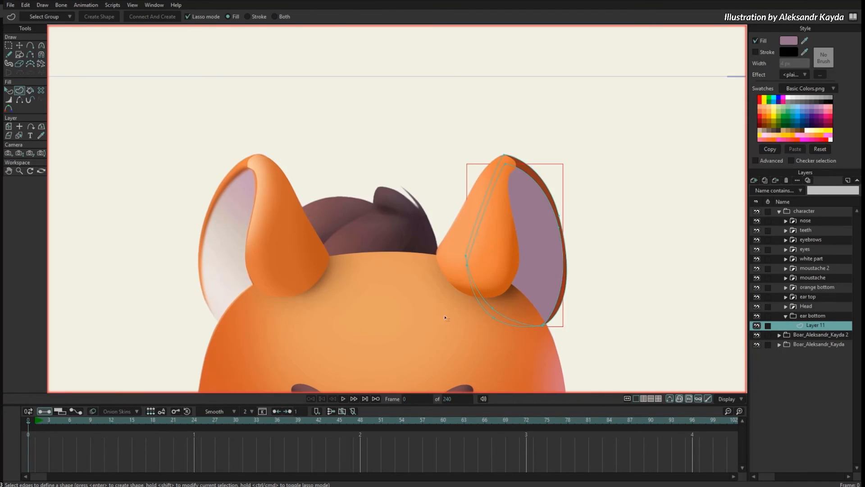
key("g")
scroll(628, 228, "down", 1)
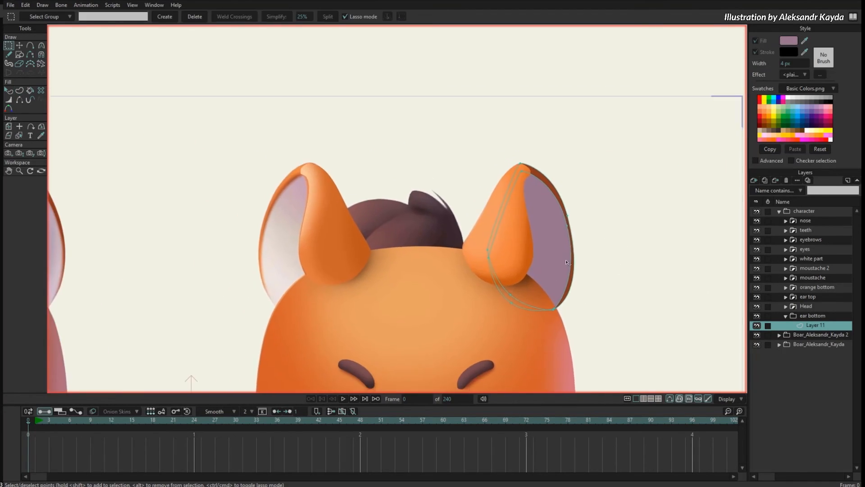
left_click_drag(572, 209, 652, 224)
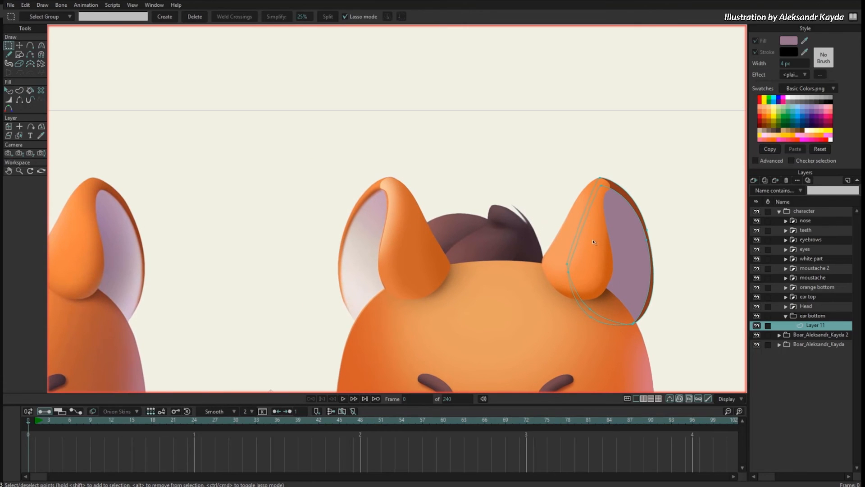
Try to apply the orange sampled from the front of the right ear to its outer back shape.
key("q")
left_click(634, 201)
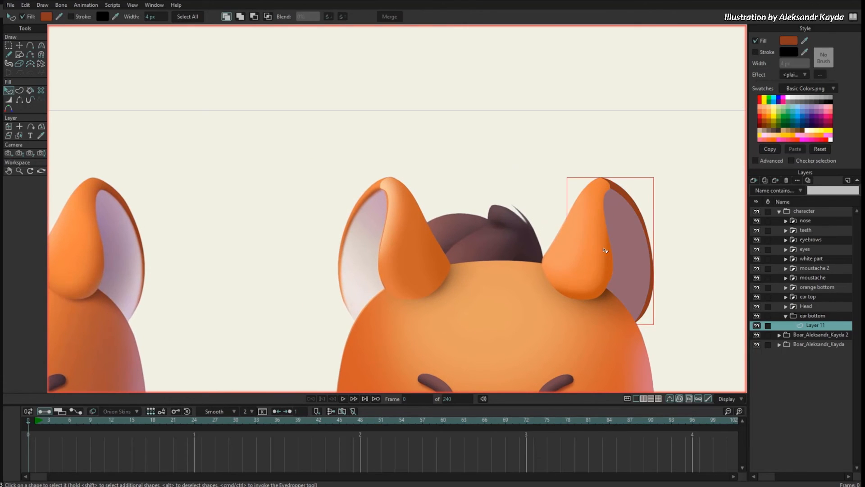
left_click(558, 252, "ctrl")
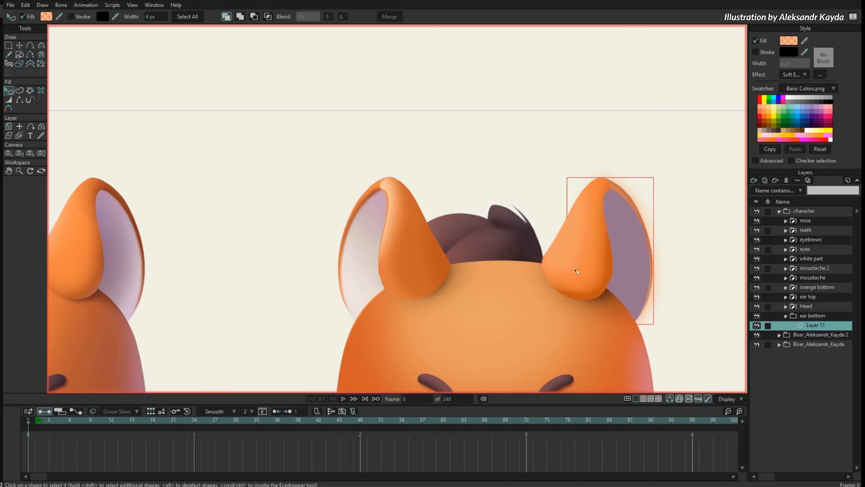
Copy the orange style from the right front ear's base shape on Layer 10 and paste it onto the outer ear shape on Layer 11.
left_click(582, 247, "ctrl+alt")
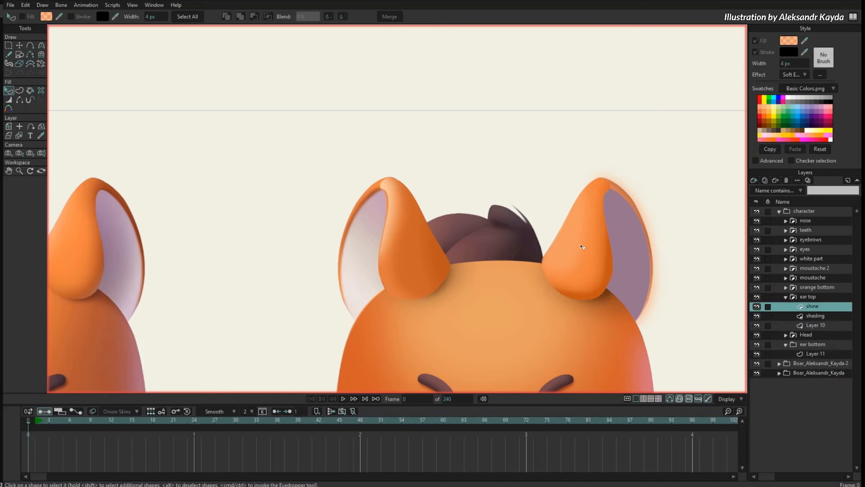
left_click(812, 334)
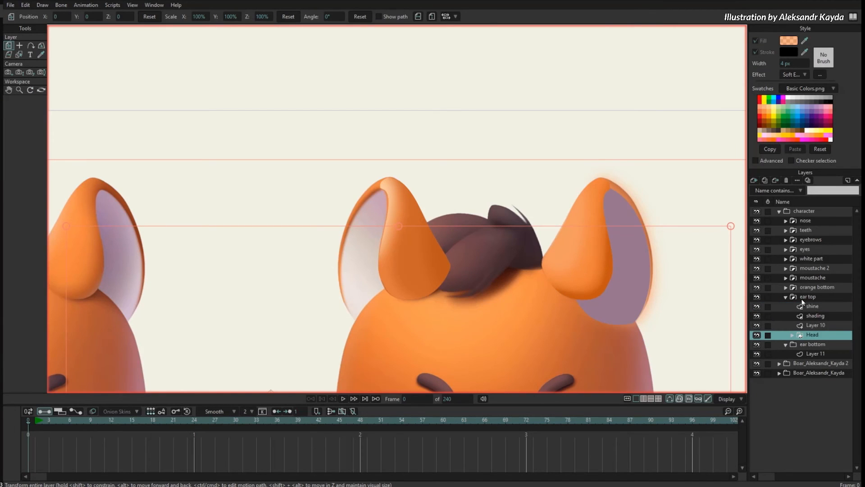
left_click(816, 326)
key("q")
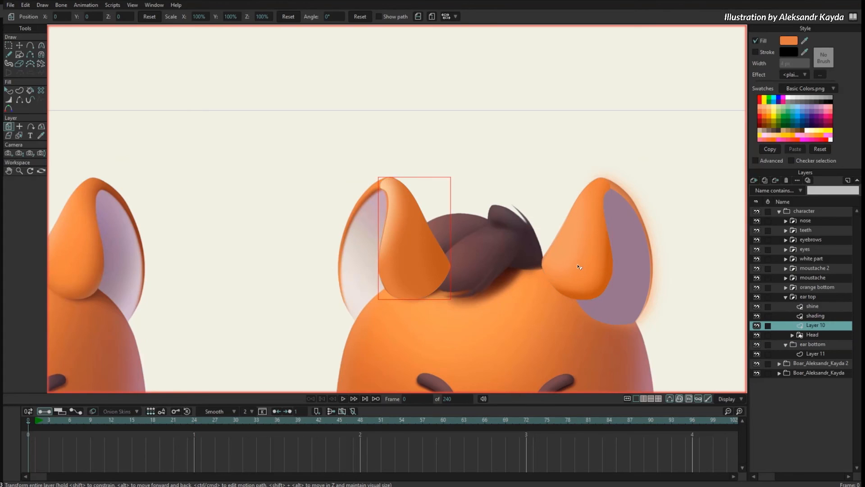
left_click(594, 264)
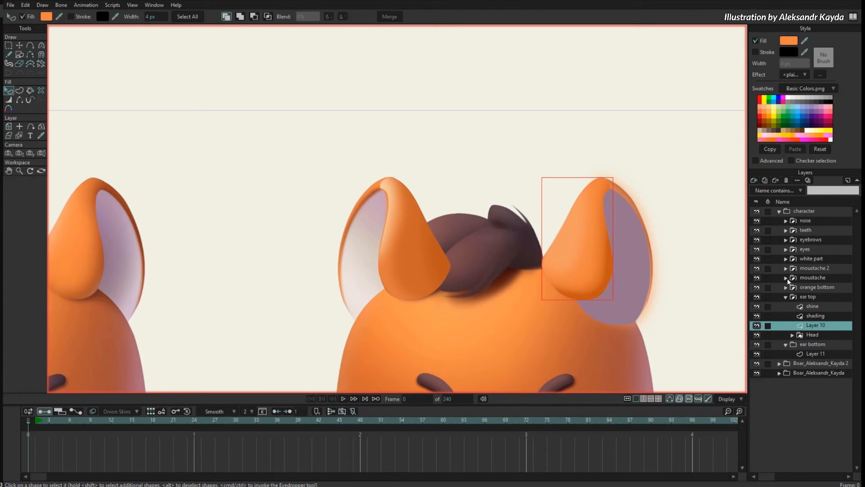
left_click(801, 356)
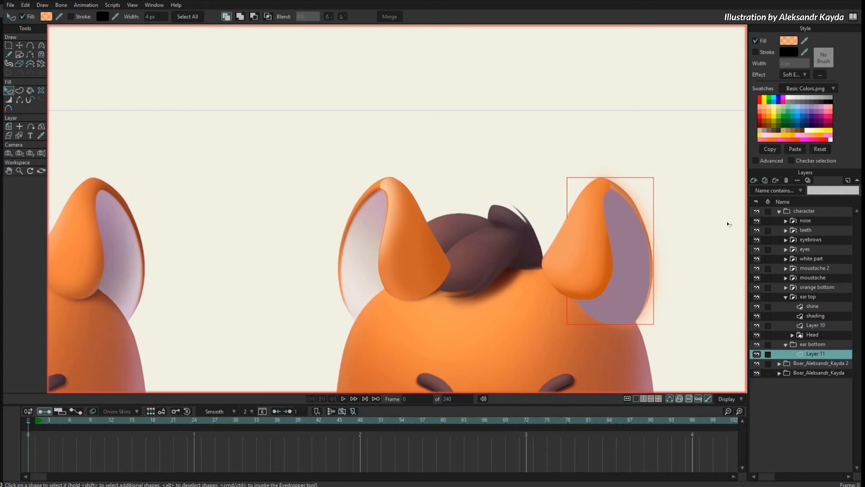
left_click(799, 150)
left_click(704, 211)
scroll(679, 184, "down", 2)
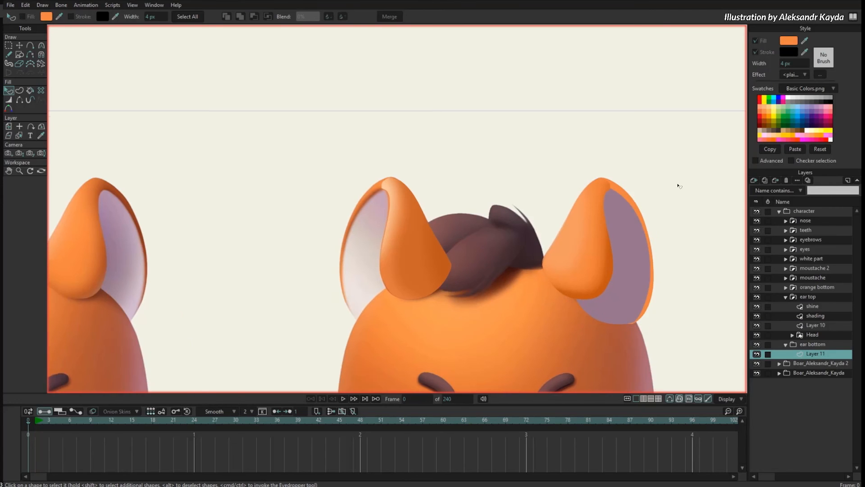
scroll(631, 270, "down", 1)
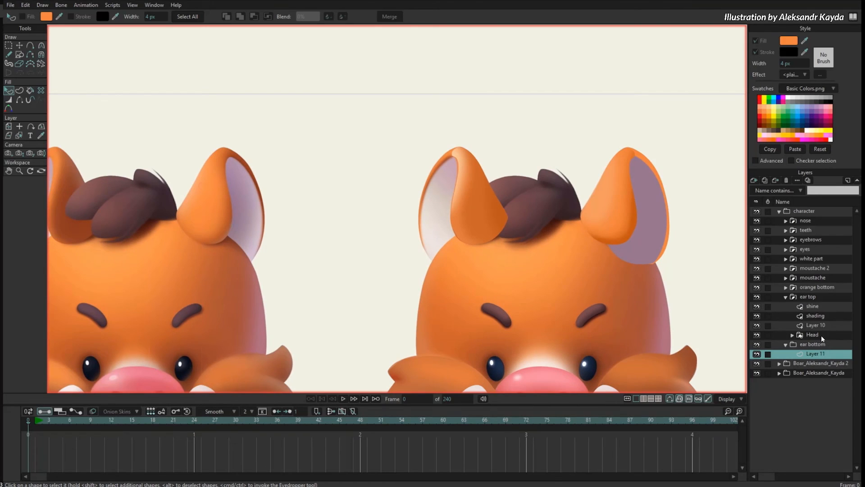
Move the Head group back out of the ear top group, placing it directly below, and collapse ear top.
left_click_drag(823, 339, 819, 297)
left_click(786, 306)
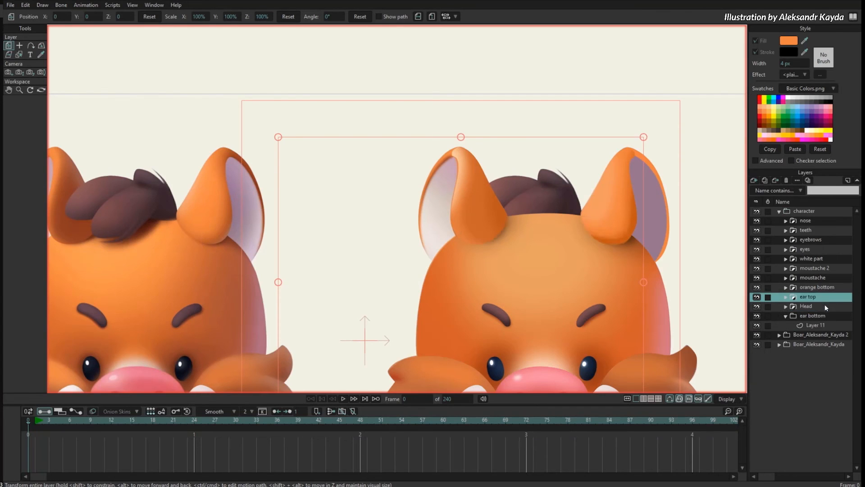
Recolour the right ear's inner shape on Layer 11 with the pale pinkish grey sampled from the reference ear's inner area.
left_click(818, 327)
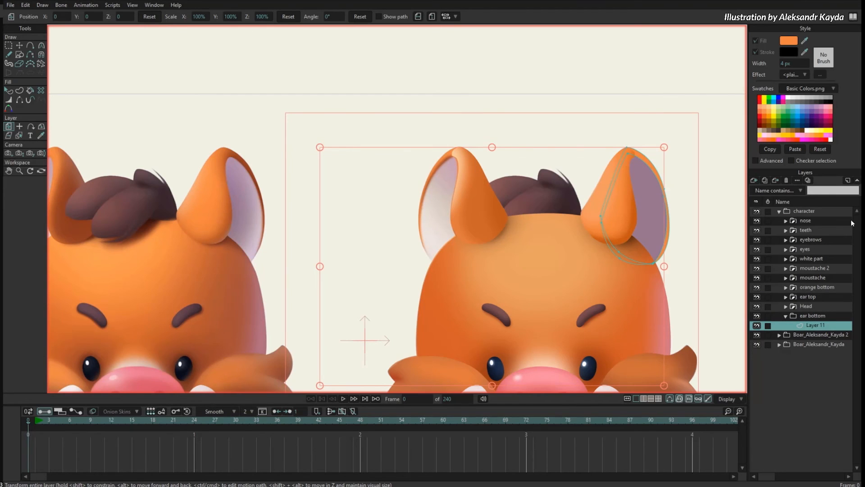
left_click_drag(627, 216, 549, 235)
key("g")
scroll(643, 207, "up", 5)
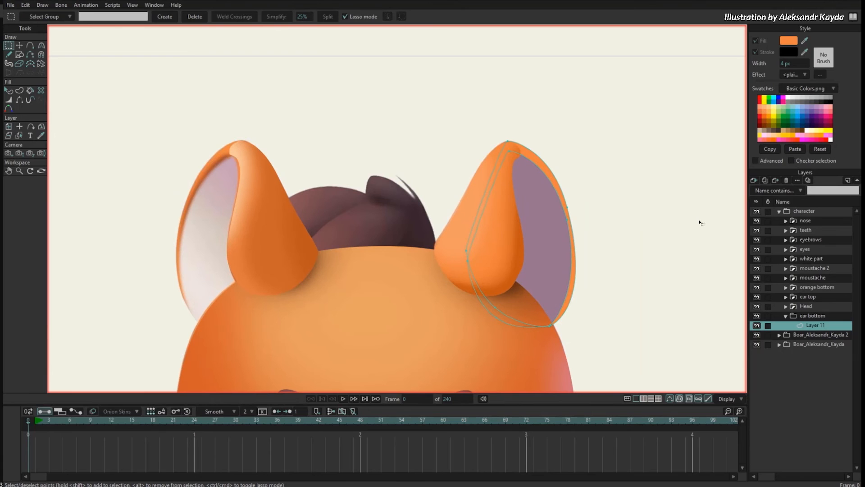
scroll(604, 251, "down", 5)
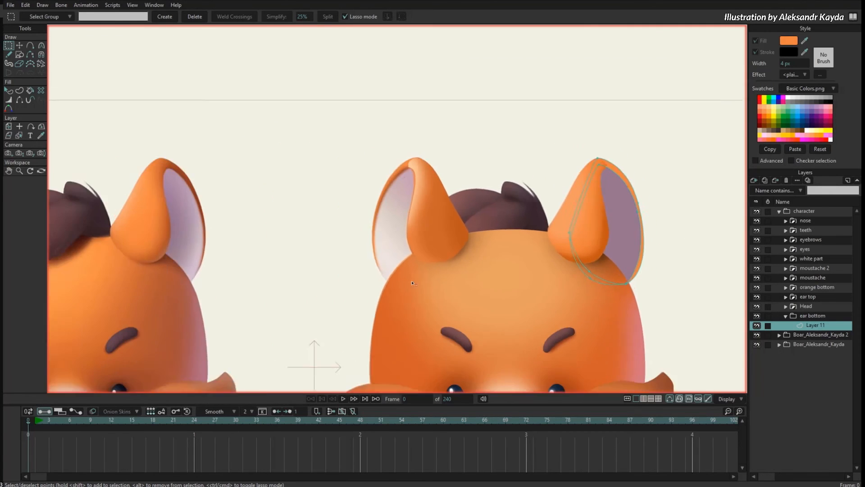
scroll(580, 284, "up", 3)
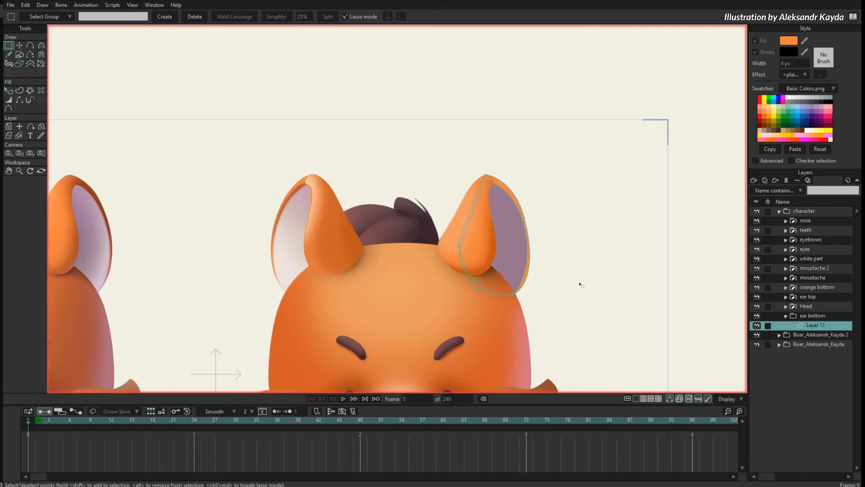
left_click_drag(595, 287, 594, 284)
scroll(583, 293, "up", 1)
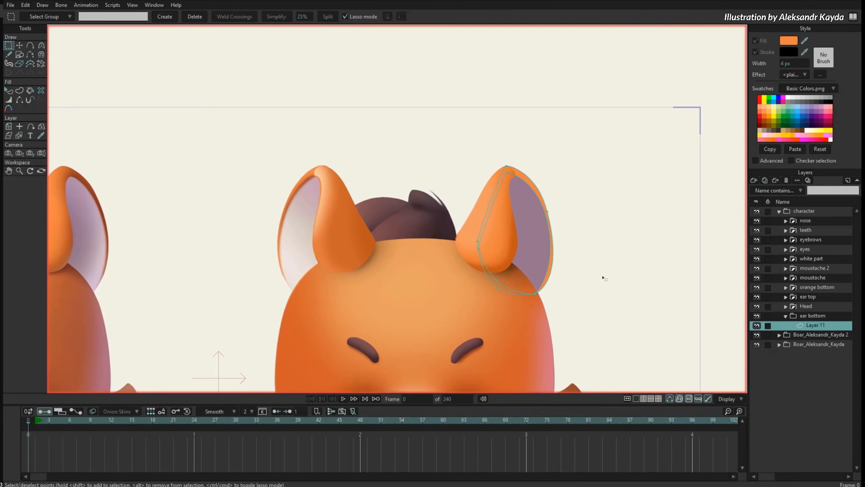
key("q")
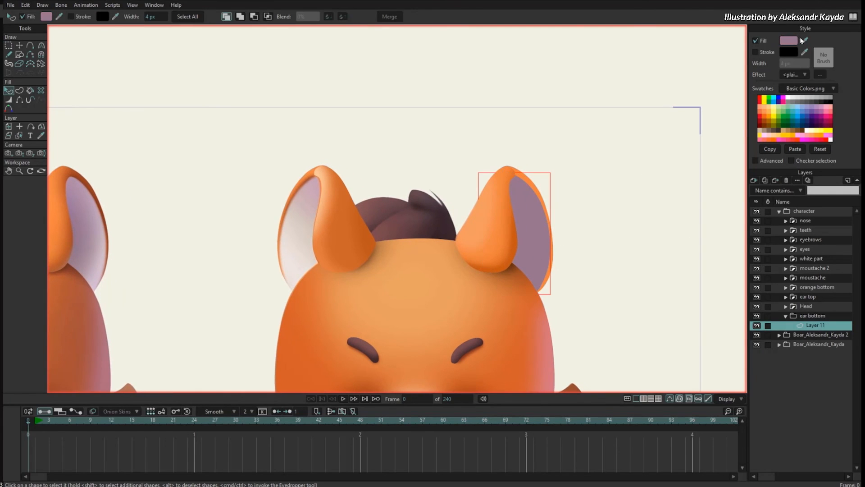
left_click(106, 232, "ctrl")
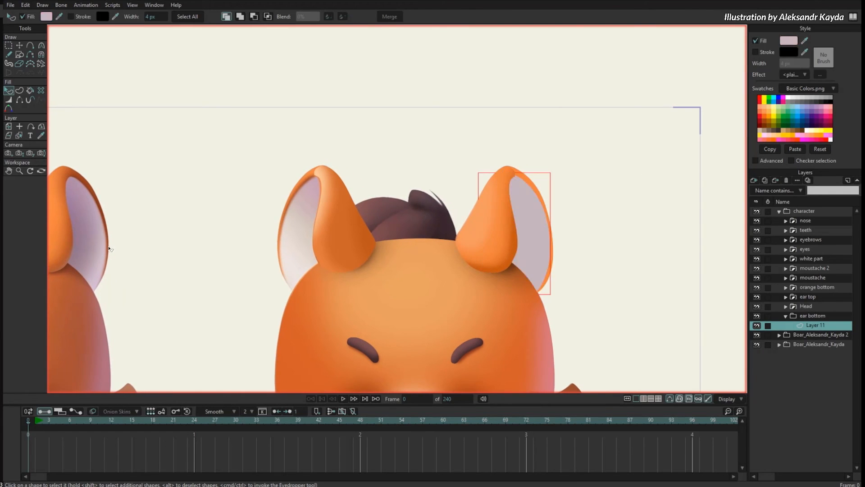
left_click(172, 293)
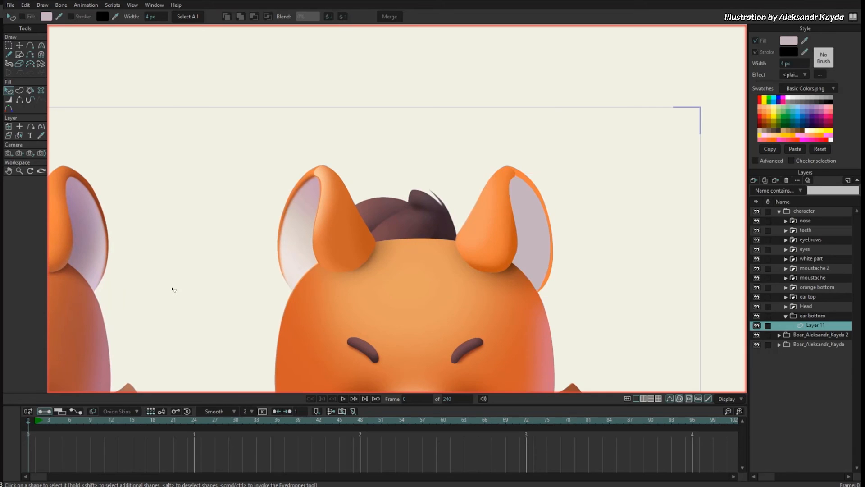
Add a vector layer above Layer 11, draw an oval over the right inner ear, and fill it with purple sampled from the reference.
left_click(754, 181)
left_click(759, 190)
left_click_drag(568, 314, 577, 316)
key("s")
left_click_drag(484, 183, 545, 306)
key("q")
left_click_drag(804, 41, 82, 231)
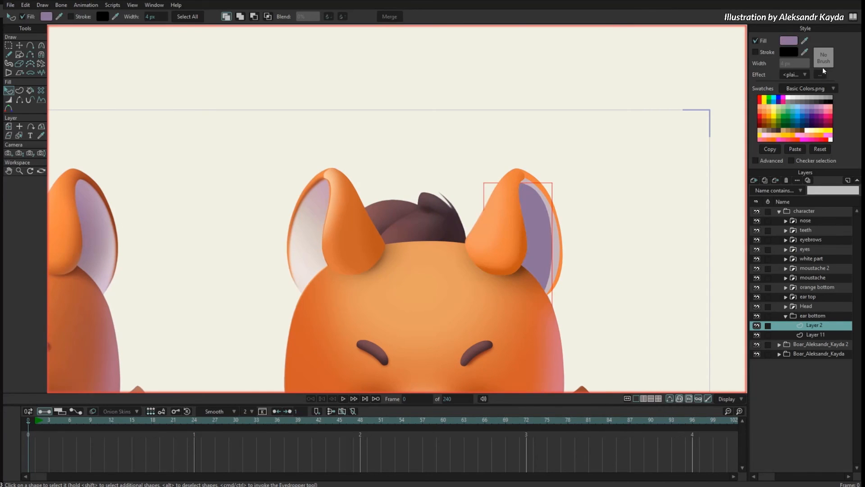
Apply a Soft Edge effect with a 10 px blur radius to the purple oval.
left_click(806, 75)
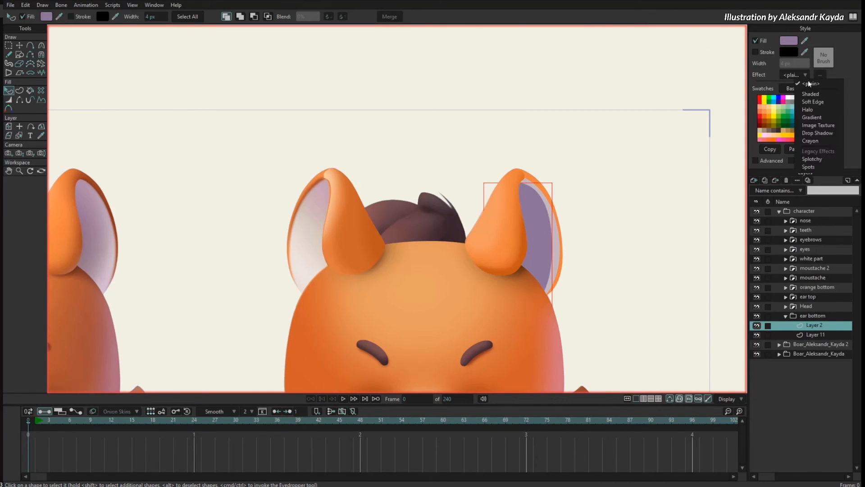
left_click(817, 103)
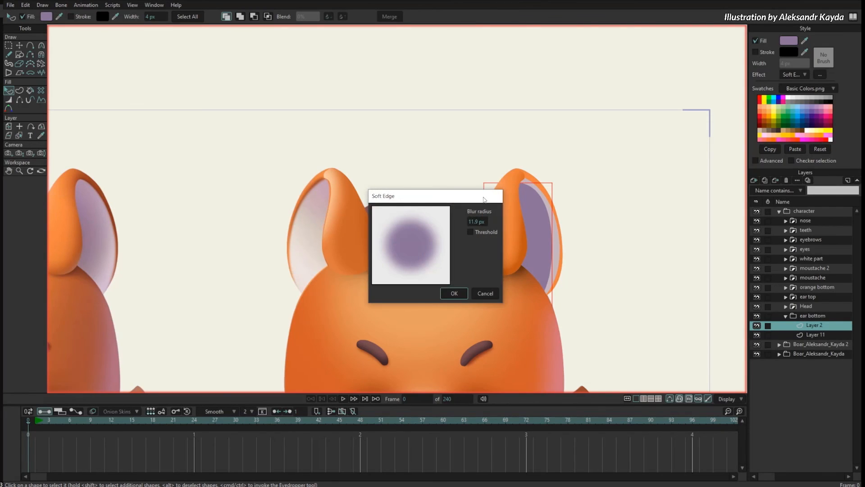
left_click_drag(484, 199, 423, 270)
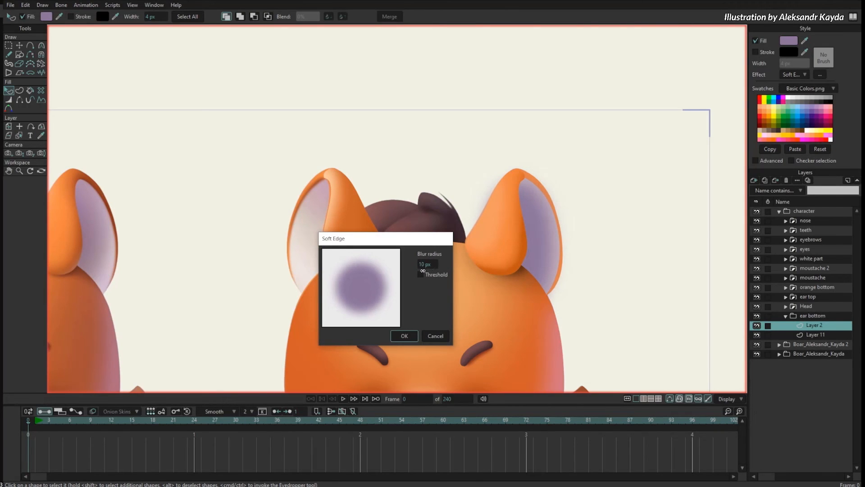
left_click(405, 335)
Reshape the soft purple oval by moving its bottom, outer and top points inward to follow the inner ear's shadow.
key("t")
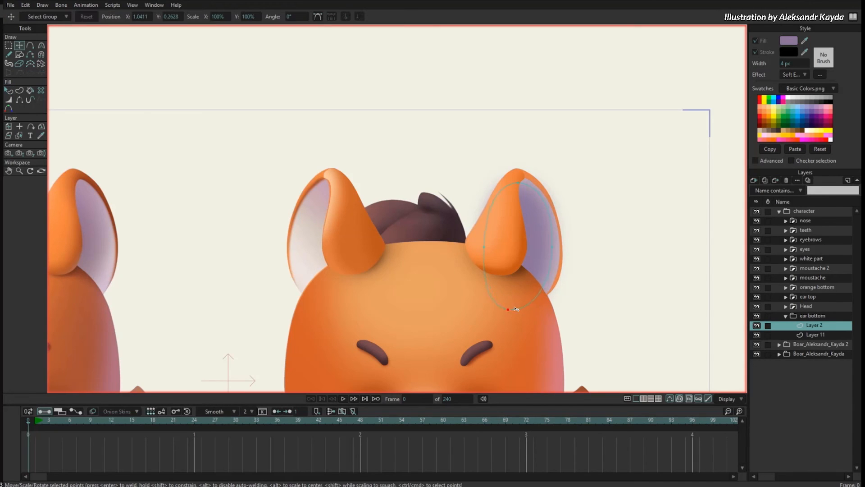
left_click_drag(517, 309, 488, 301)
left_click_drag(554, 248, 547, 252)
left_click_drag(517, 183, 511, 180)
mouse_move(548, 248)
left_mouse_down()
mouse_move(552, 240)
mouse_move(540, 258)
left_mouse_up()
Try the Soft Light and Multiply blend modes on the purple shading layer.
right_click(808, 329)
mouse_move(818, 341)
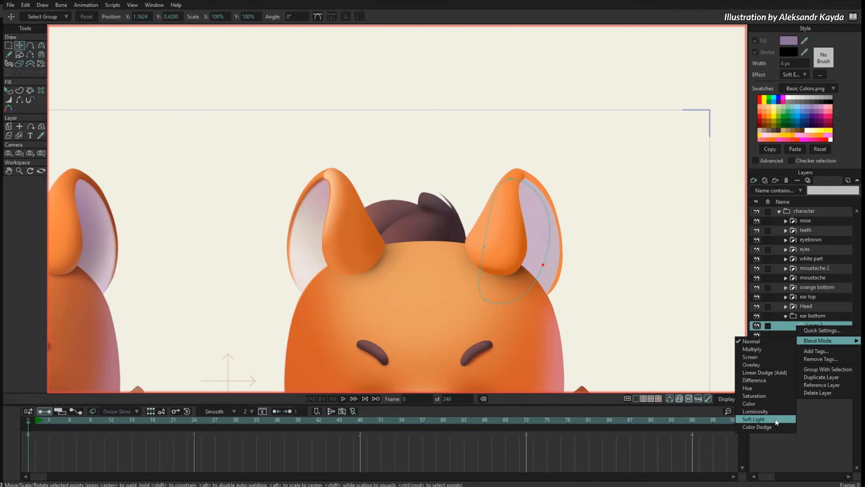
left_click(767, 350)
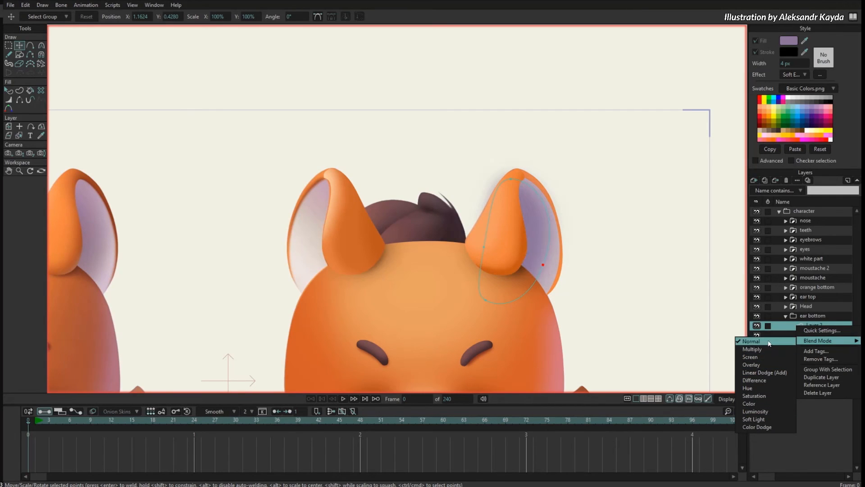
Refine the purple shading by moving its outer point slightly downward and inward and adjusting the outline's curvature.
left_click_drag(548, 267, 542, 275)
key("c")
left_click_drag(569, 216, 565, 215)
Set the ear bottom group's mask to Mask - Inside Bottom Layer.
right_click(812, 316)
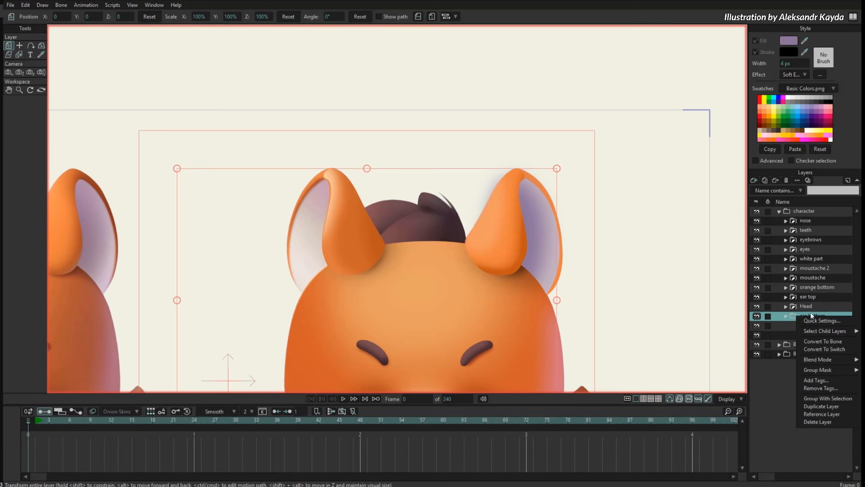
mouse_move(817, 370)
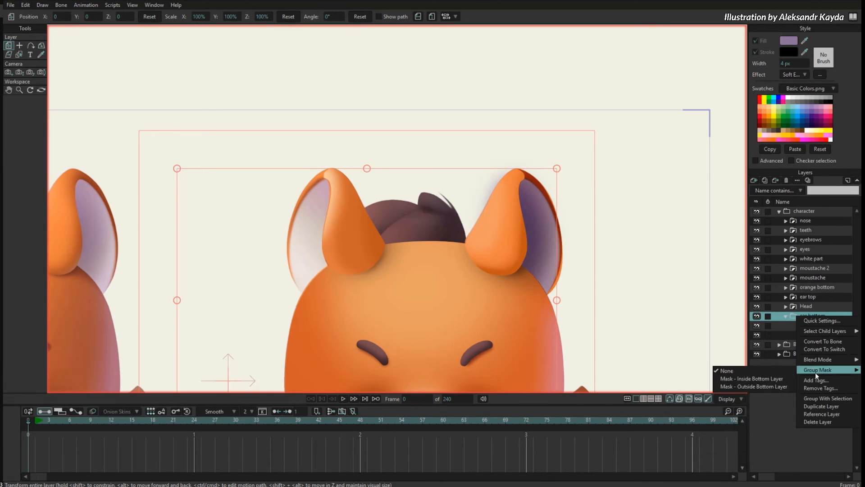
left_click(765, 379)
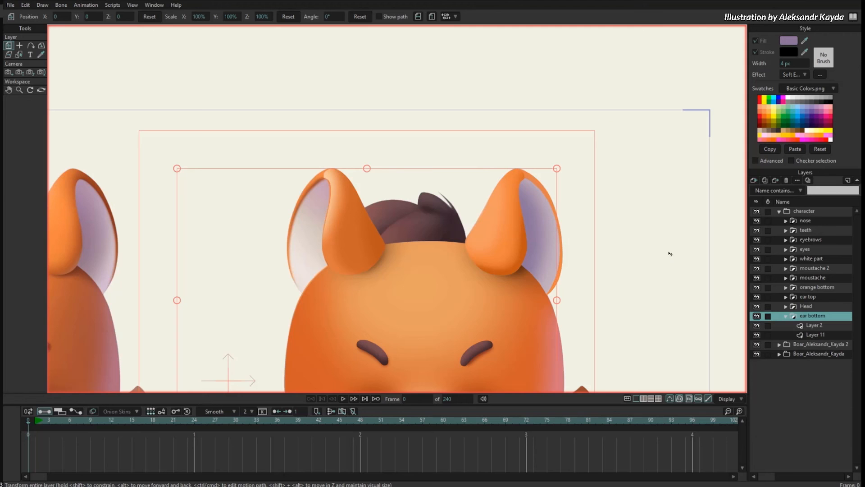
Select the purple shading layer and compare the right ear's inner shading with the reference boar's ear.
left_click(814, 325)
left_click_drag(539, 244, 632, 255)
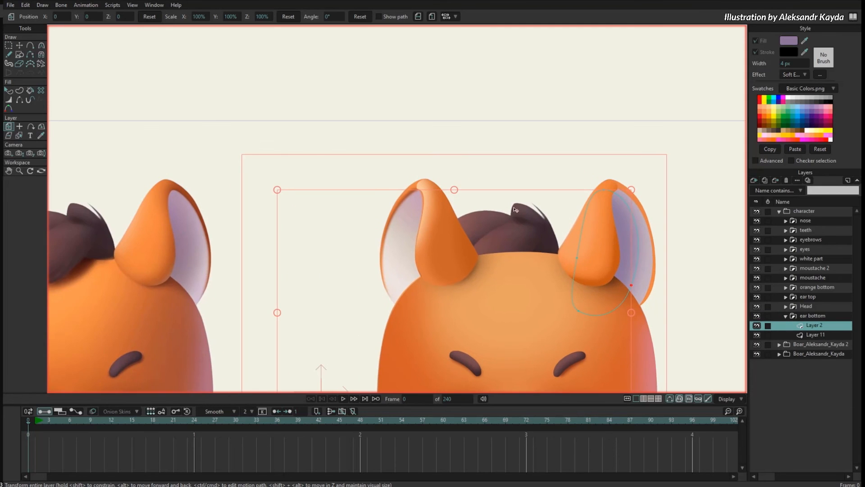
left_click_drag(186, 203, 226, 251)
scroll(226, 253, "up", 2)
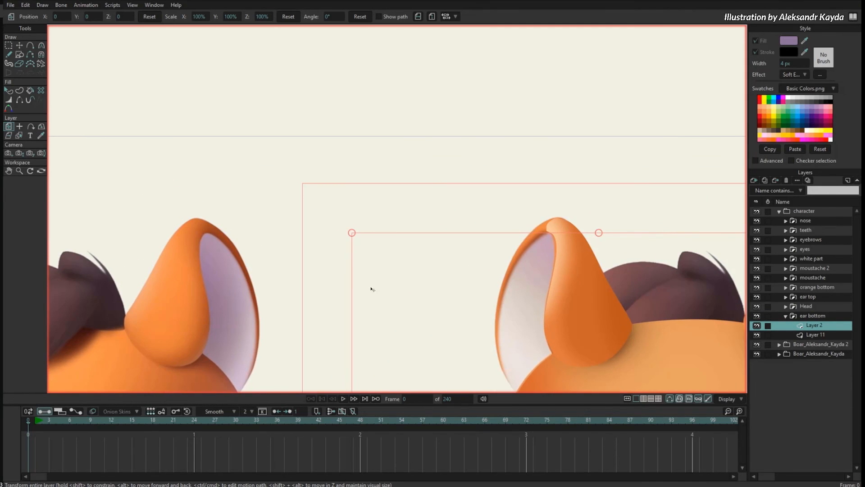
scroll(372, 289, "down", 4)
scroll(301, 343, "up", 1)
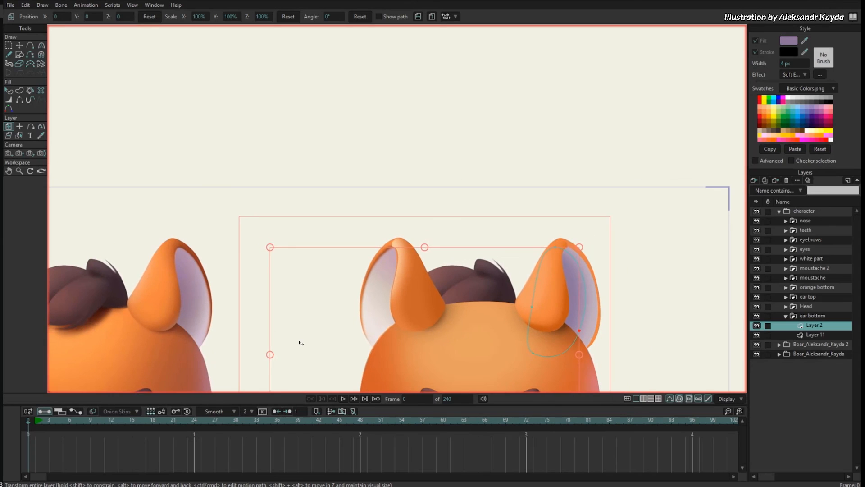
Copy the right ear's shading shape from the shading layer in the ear top group.
left_click(786, 297)
left_click(813, 306)
key("g")
left_click(816, 316)
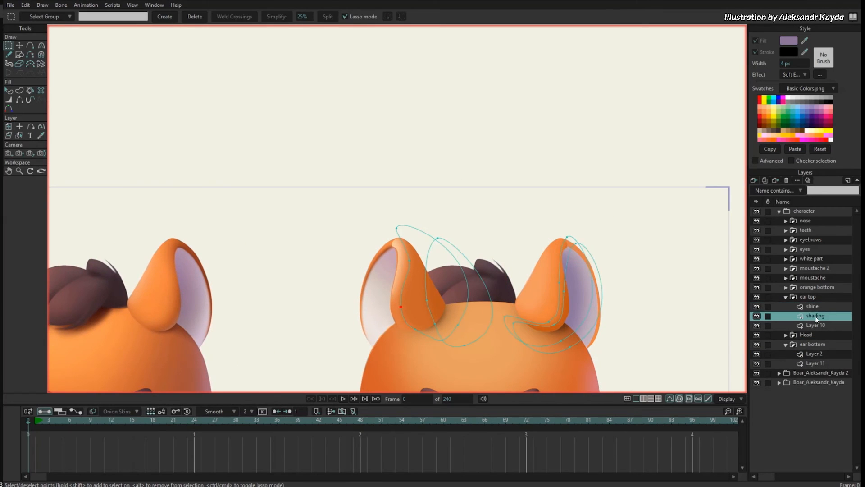
double_click(567, 237)
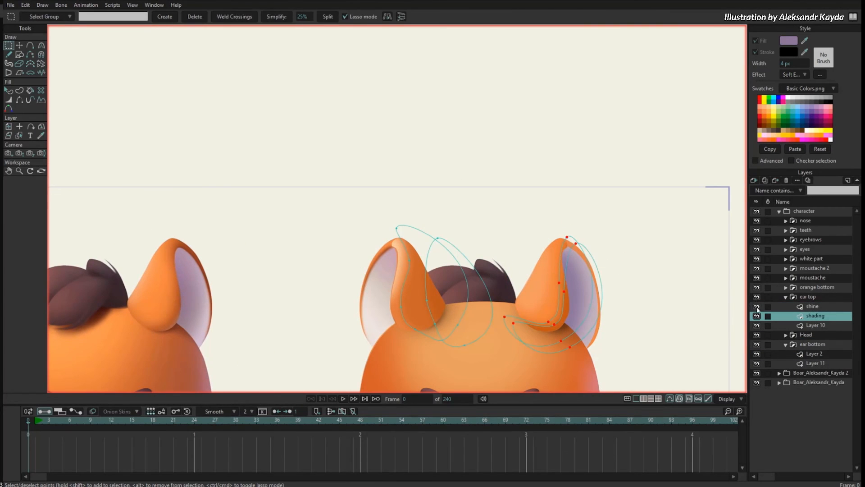
Try pasting the copied ear shading shape into the purple shading layer, Layer 2.
left_click(816, 354)
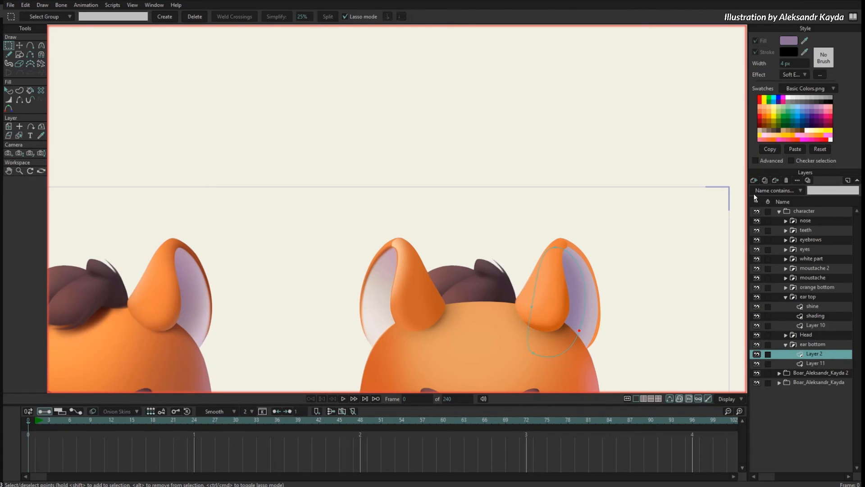
left_click(754, 182)
left_click_drag(664, 241, 652, 234)
key("ctrl+v")
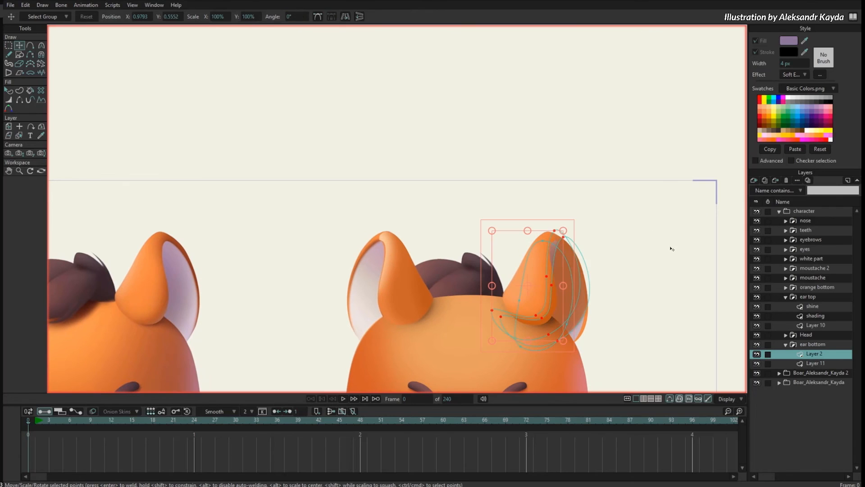
left_click_drag(675, 294, 676, 287)
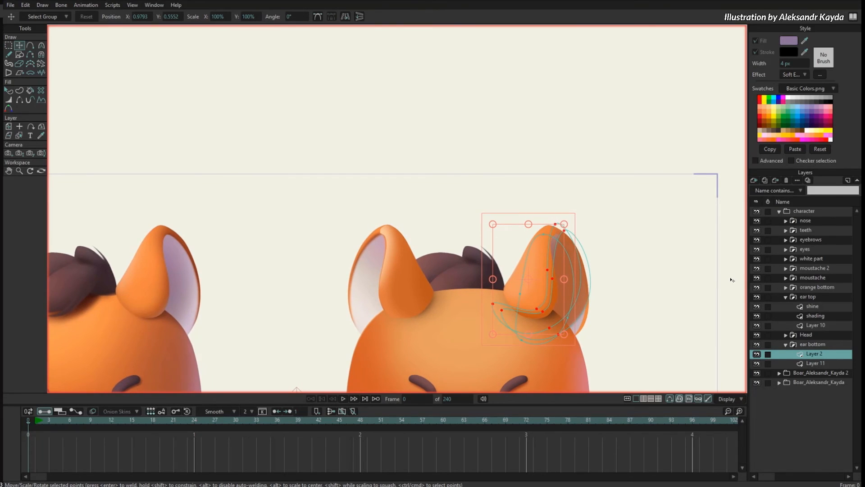
key("ctrl+z")
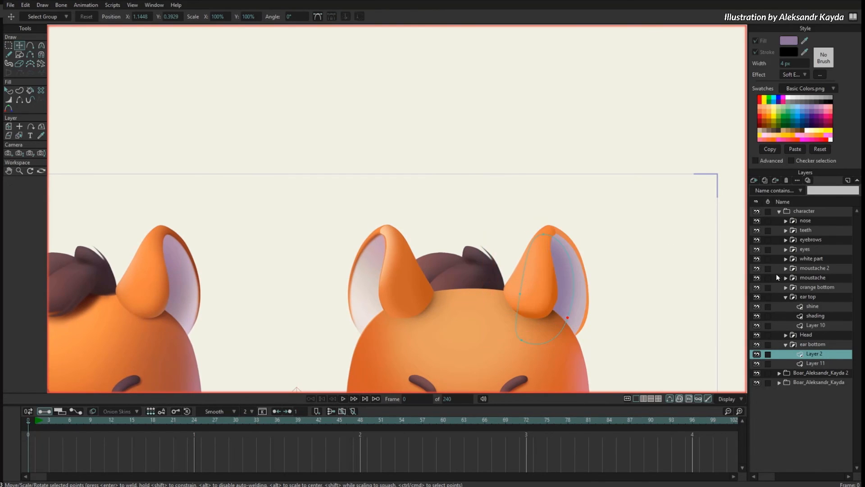
Add a new vector layer above the purple shading in the ear bottom group and paste the copied shading shape into it.
left_click(754, 182)
left_click(757, 191)
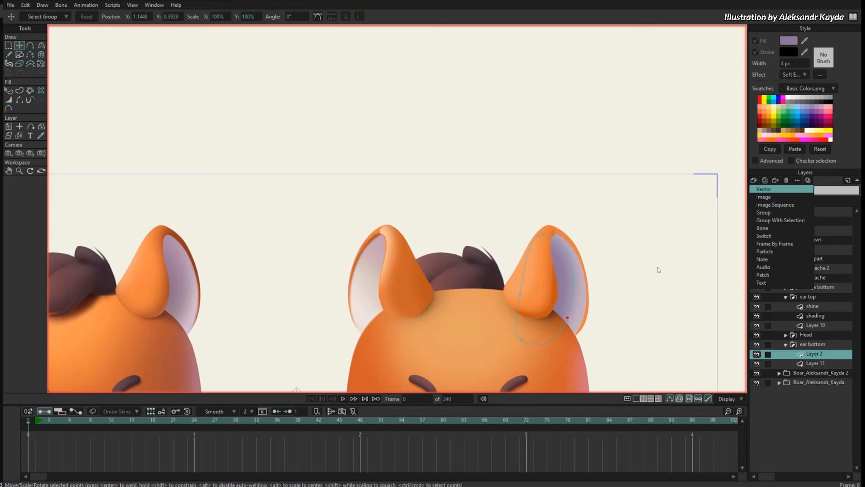
left_click_drag(661, 279, 657, 264)
key("ctrl+v")
scroll(684, 295, "up", 2)
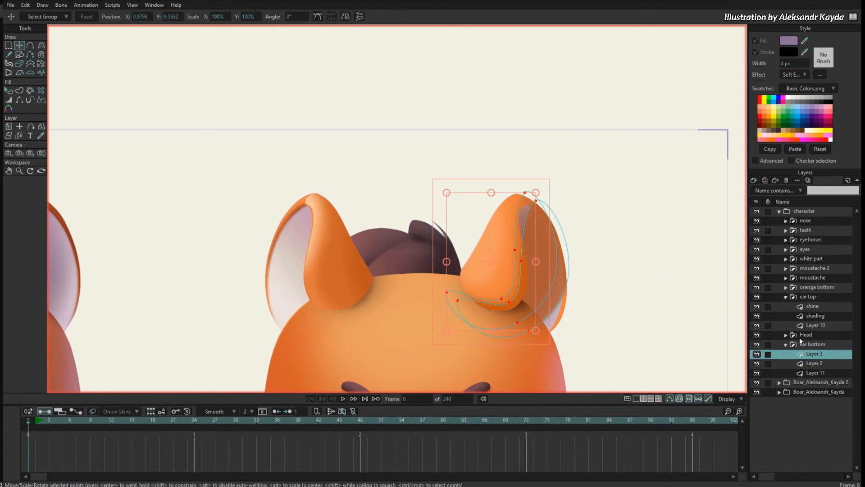
Check the layer options of the ear top's shine and shading layers, and set the pasted shading layer's blend mode to Luminosity.
right_click(808, 306)
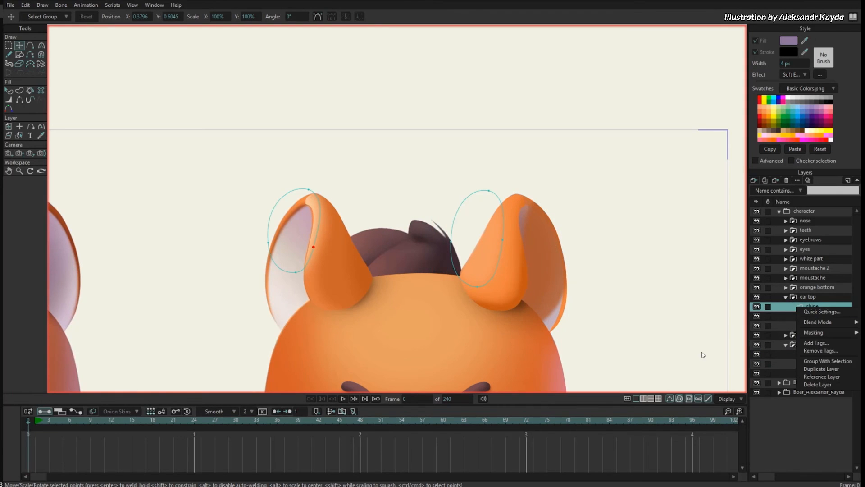
left_click(698, 425)
right_click(816, 316)
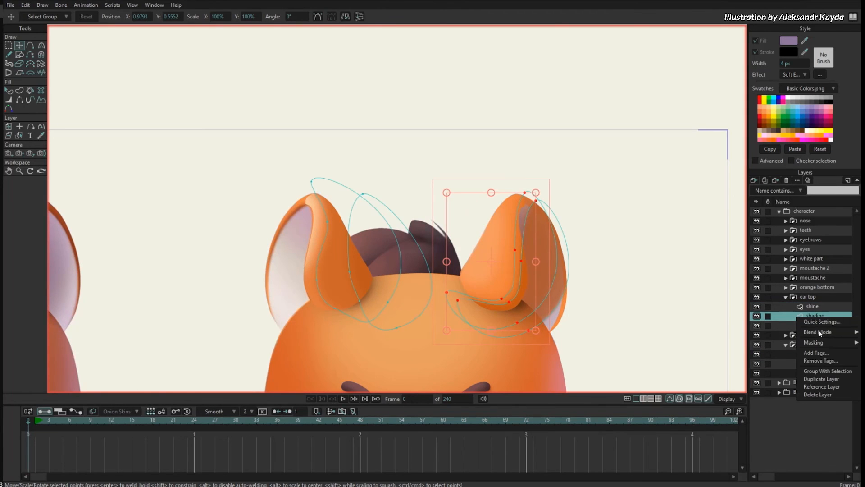
mouse_move(819, 331)
left_click(708, 400)
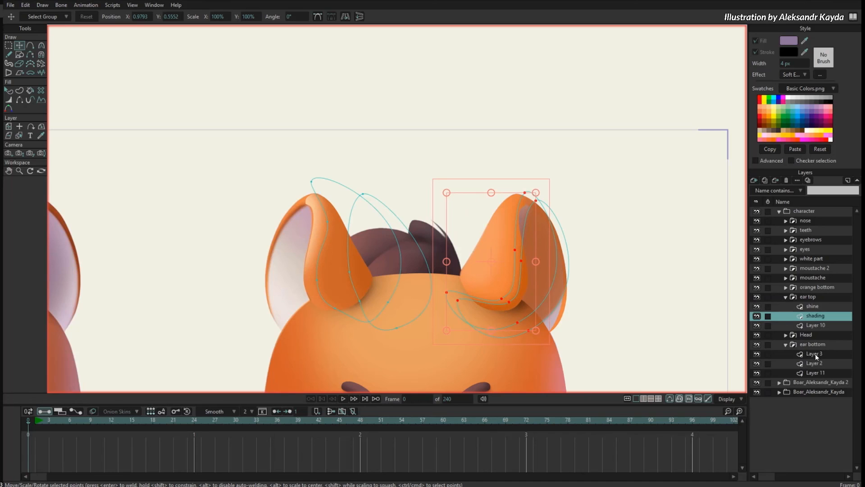
left_click(817, 357)
right_click(809, 357)
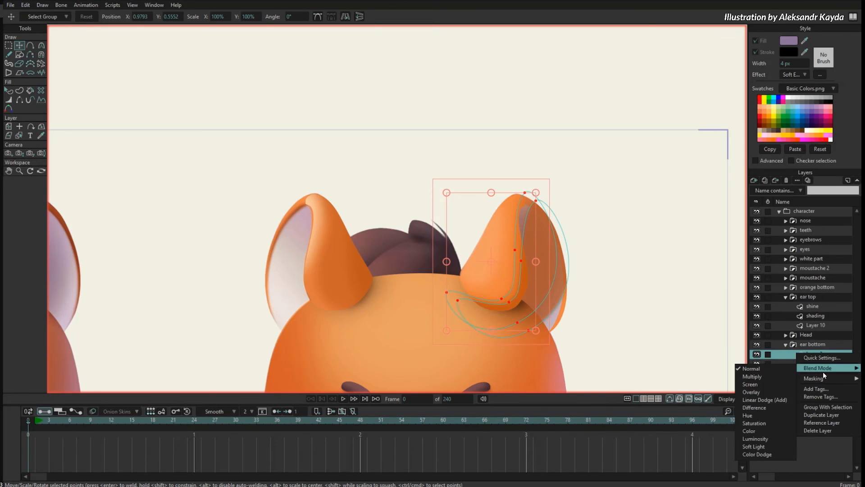
mouse_move(818, 368)
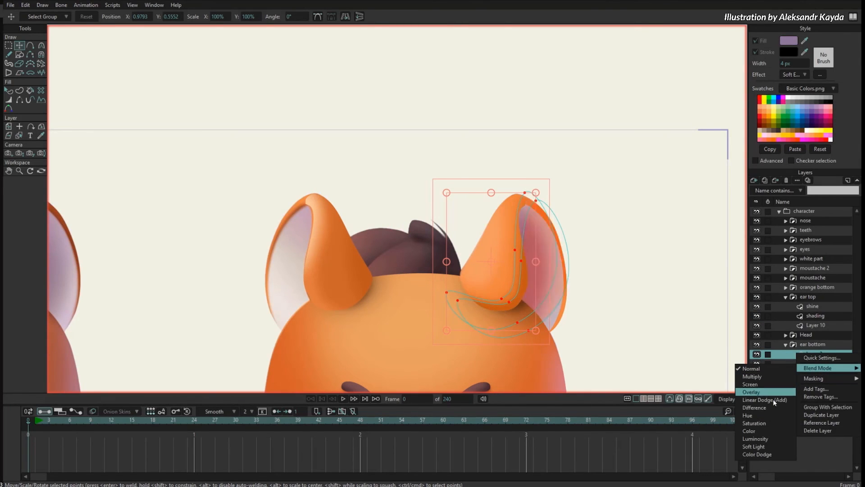
left_click(766, 439)
scroll(649, 274, "down", 2)
Reshape the pasted shading by pulling its lower point outward and nudging its upper point, and compare the ear with the reference boar.
left_click(604, 327)
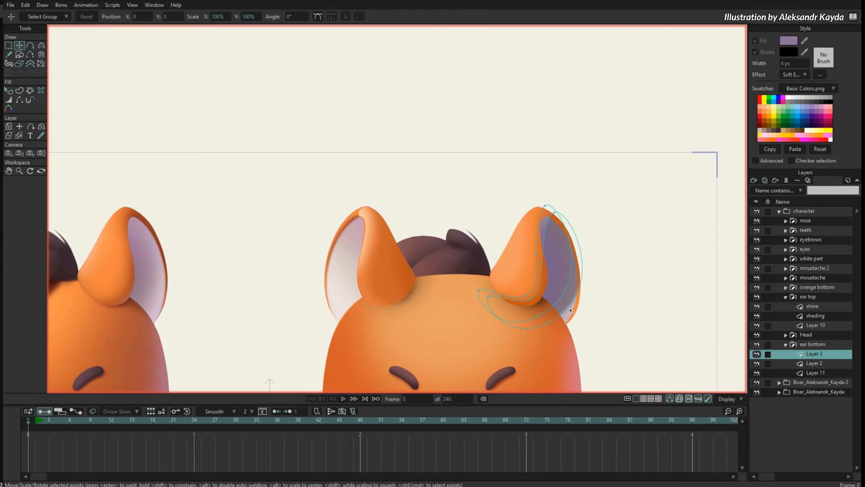
left_click_drag(548, 321, 578, 323)
left_click_drag(555, 212, 557, 216)
left_click(612, 265)
key("ctrl+h")
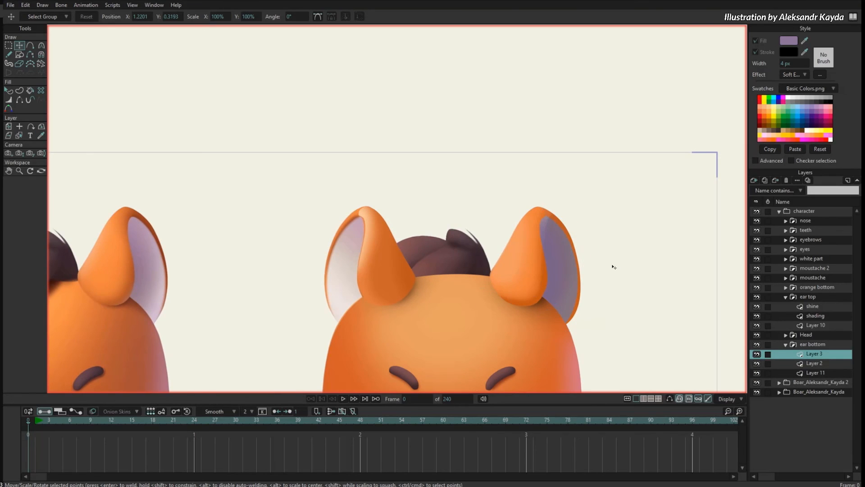
scroll(614, 266, "down", 2)
left_click_drag(580, 247, 594, 248)
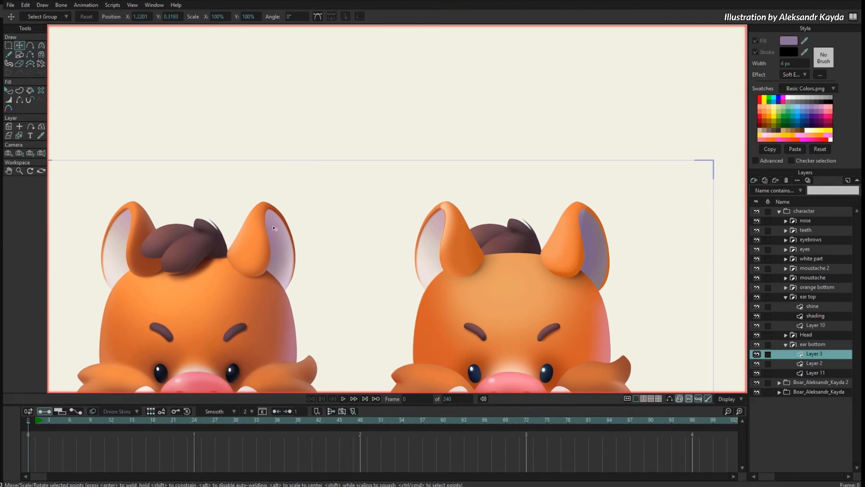
Cut the right ear's white inner shape out of Layer 11, leaving the orange outer ear shape.
left_click(824, 363)
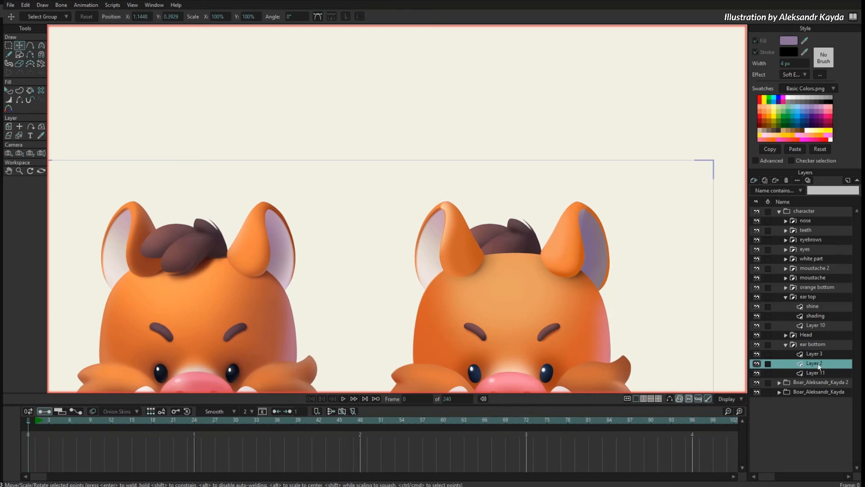
key("g")
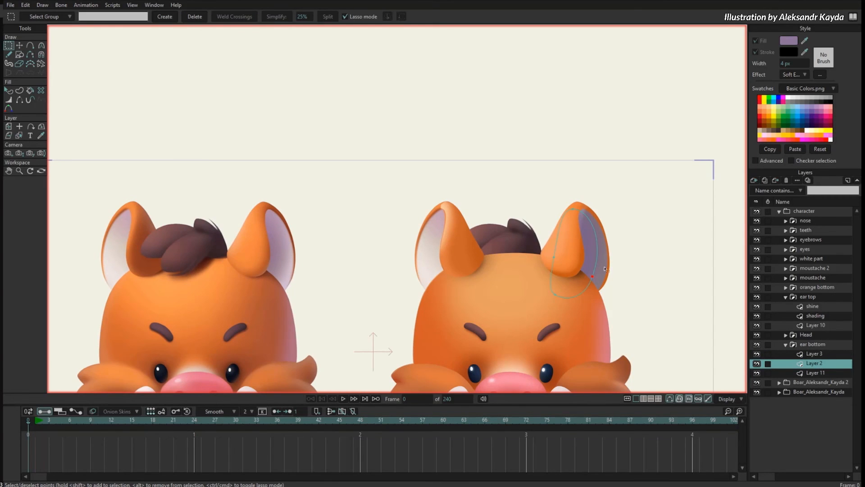
scroll(605, 269, "up", 2)
left_click(812, 370)
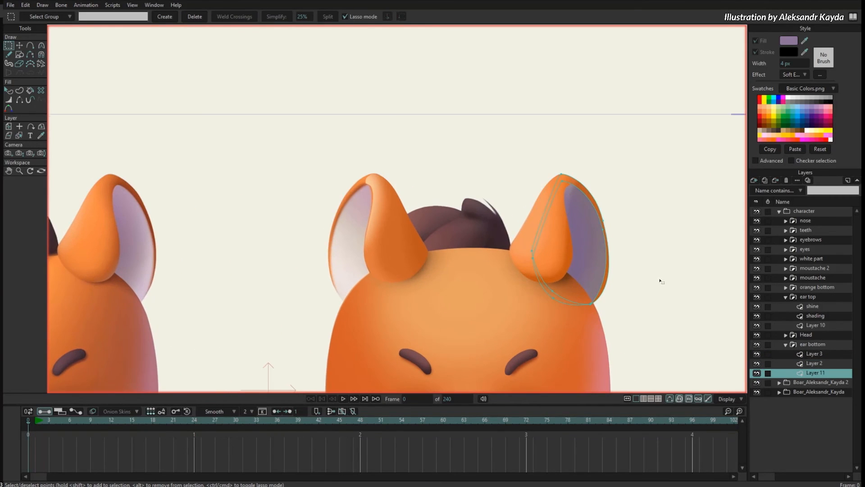
left_click(596, 292)
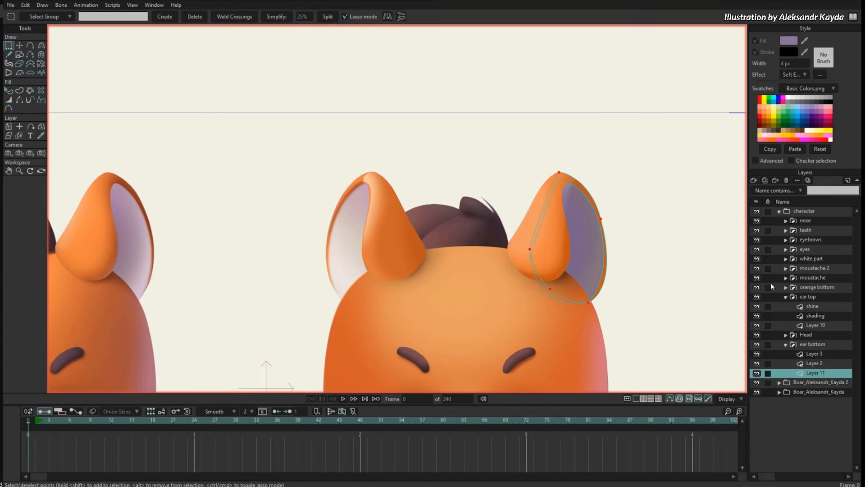
left_click(619, 188)
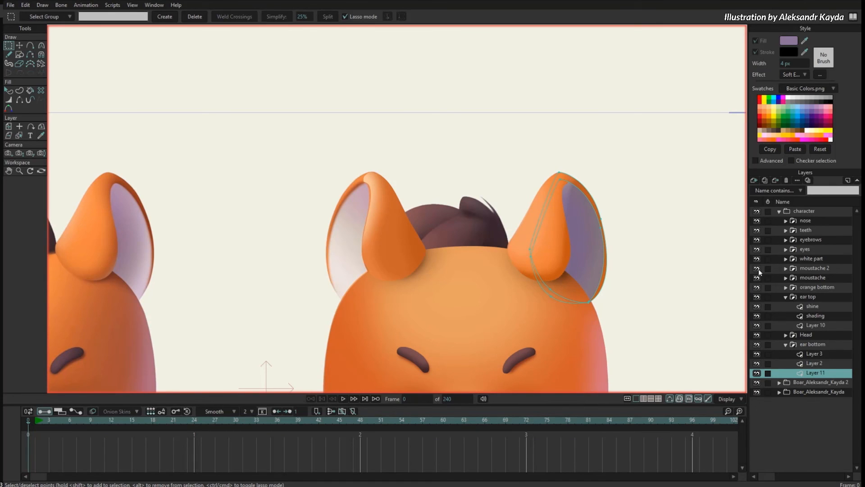
left_click(566, 182)
key("Delete")
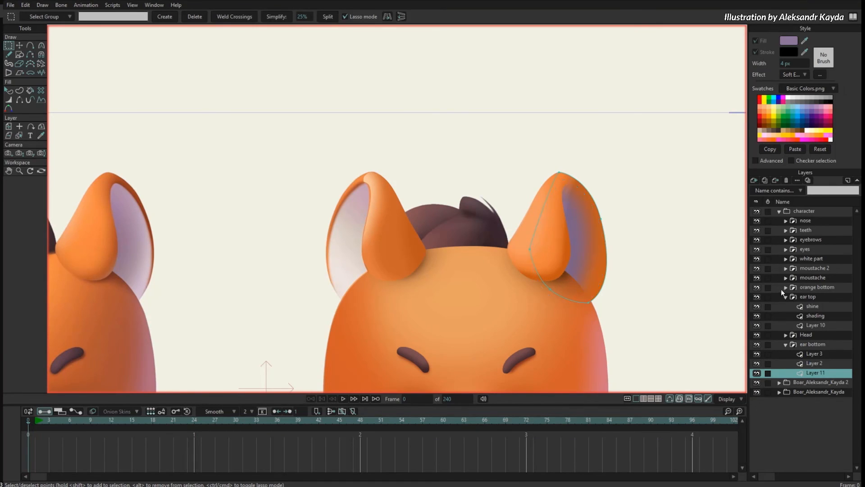
Add a new vector layer above Layer 3 in the ear bottom group and paste the white inner ear shape into it.
left_click(816, 354)
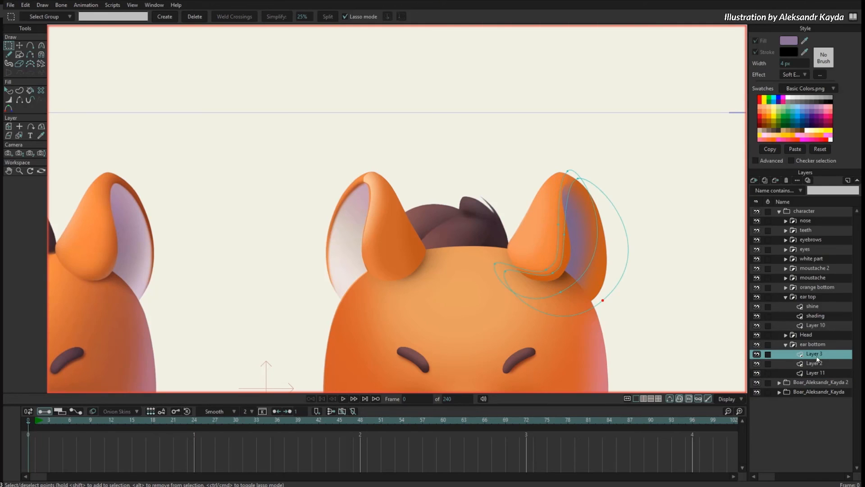
left_click(754, 180)
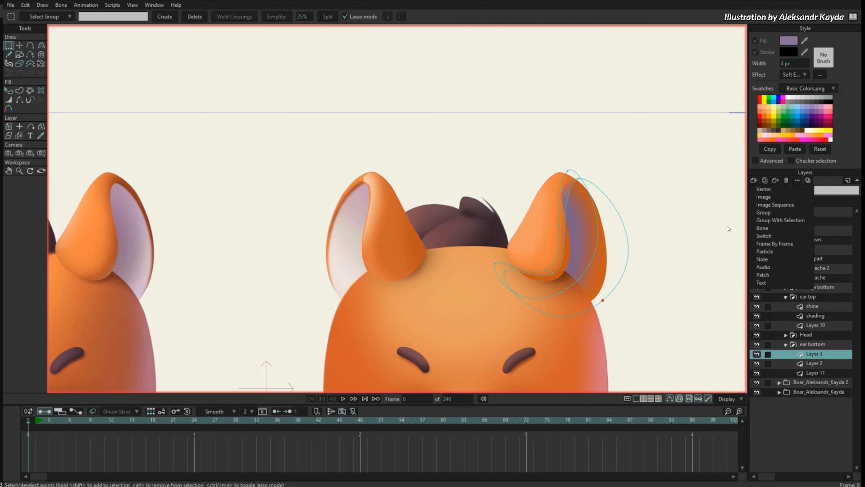
left_click(761, 190)
key("ctrl+v")
key("t")
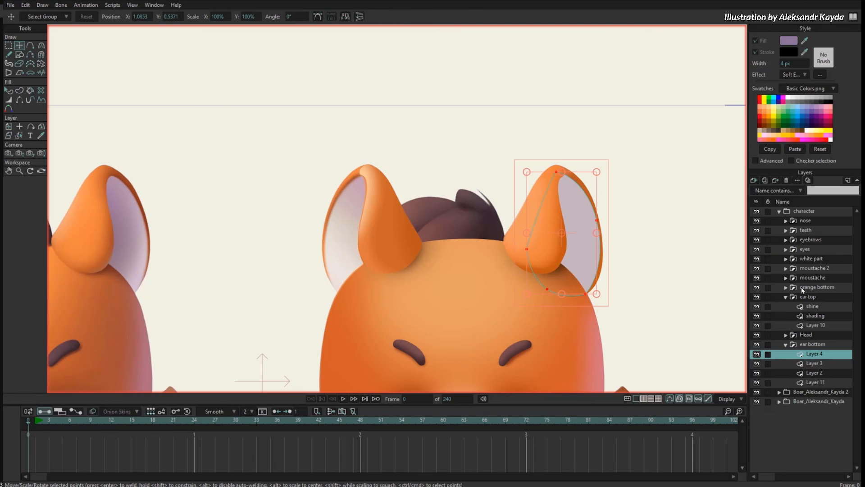
Group the new white inner ear layer and name the group "white part".
left_click(754, 180)
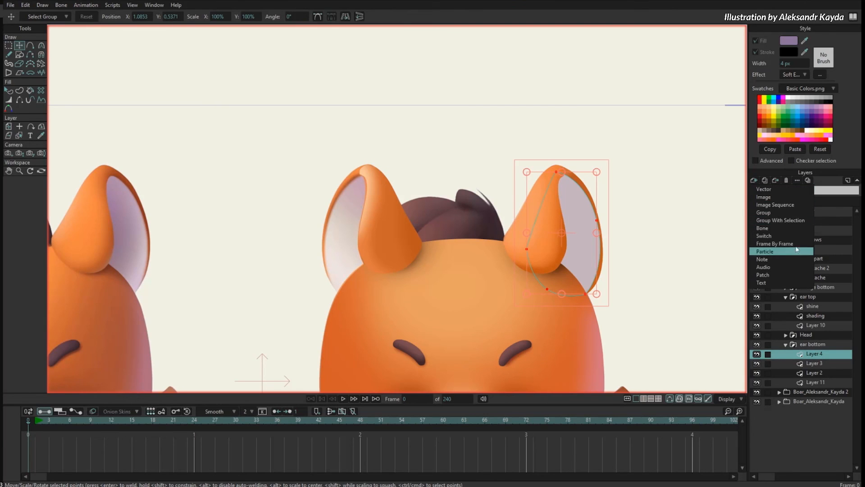
left_click(784, 221)
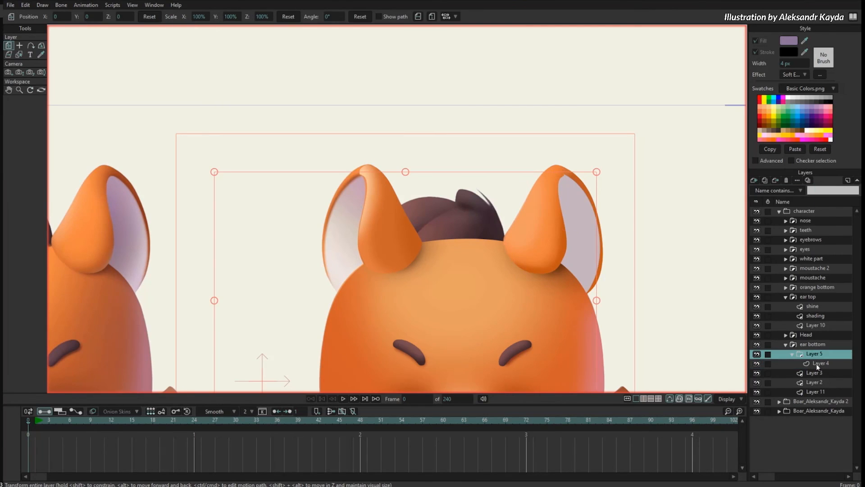
left_click(820, 363)
left_click(819, 354)
double_click(821, 356)
type("white part")
key("Return")
left_click(818, 364)
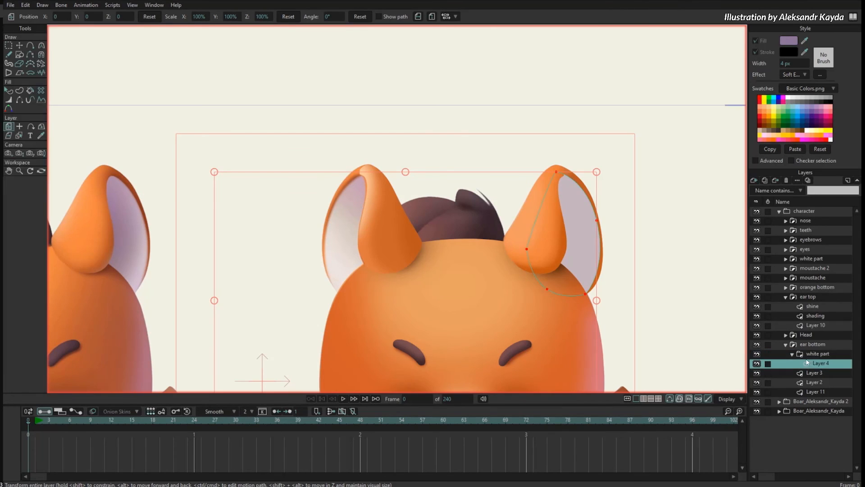
Move the purple shading layer into the white part group above the white shape, and set the group's mask to Mask - Inside Bottom Layer.
left_click(817, 376)
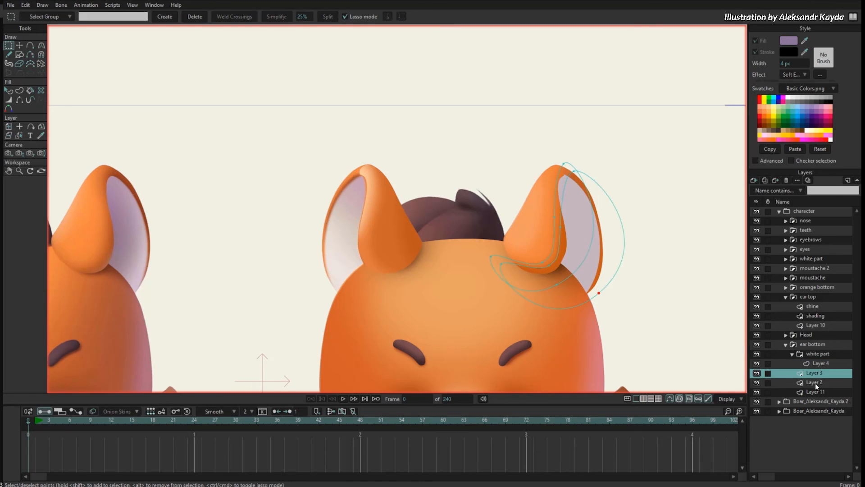
left_click(816, 383)
left_click_drag(816, 386, 818, 358)
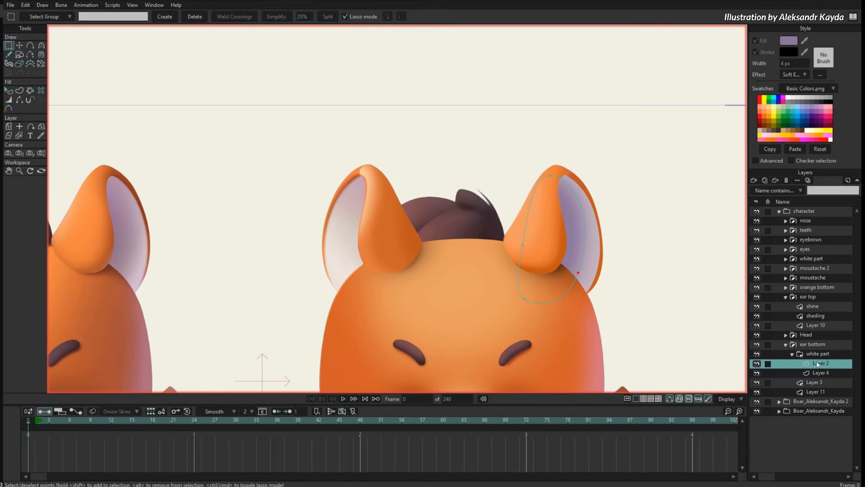
left_click(818, 355)
right_click(817, 355)
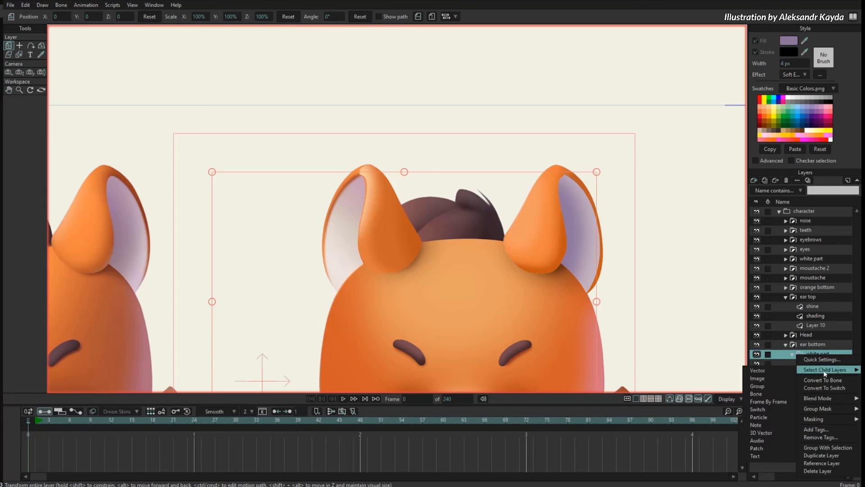
mouse_move(819, 402)
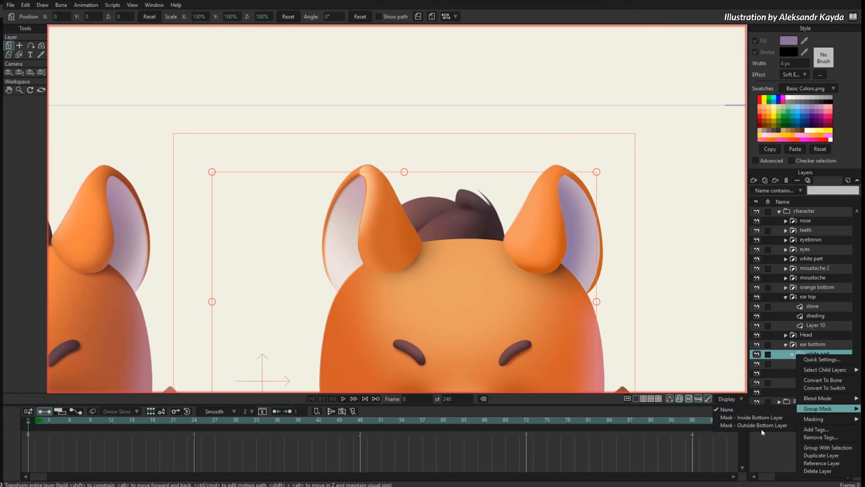
left_click(761, 428)
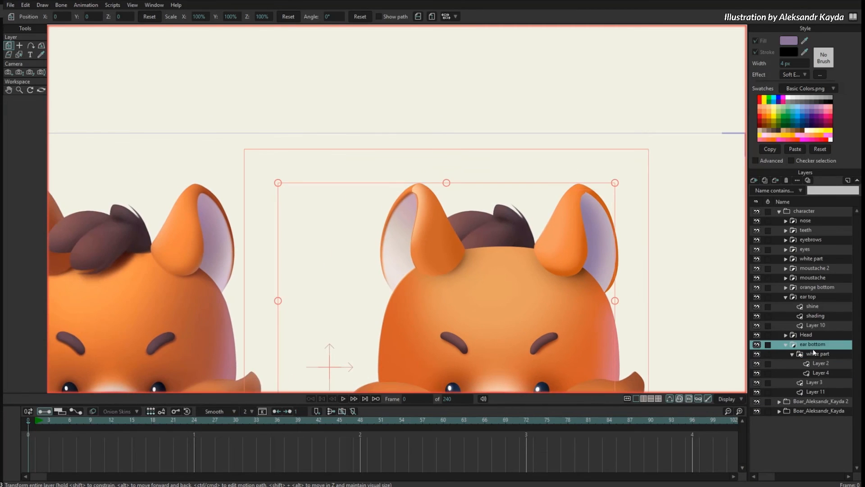
Collapse the white part and ear bottom groups and hide the reference boar group directly below the character.
left_click(790, 346)
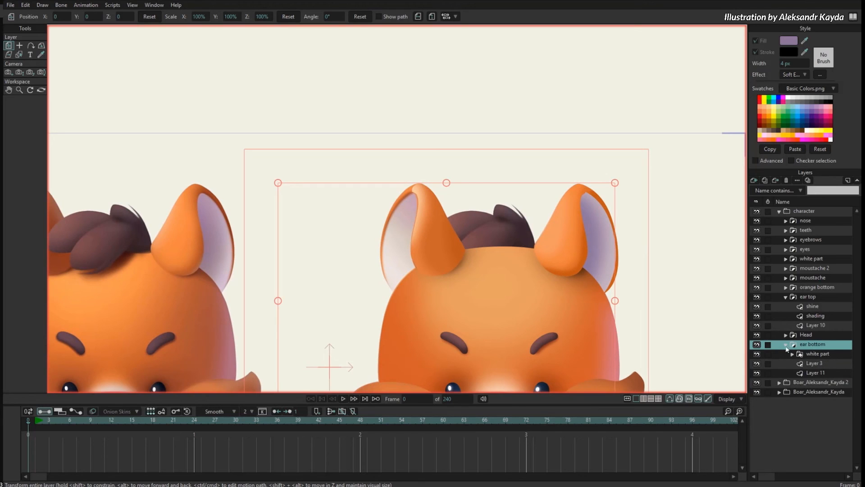
left_click(786, 345)
left_click(757, 354)
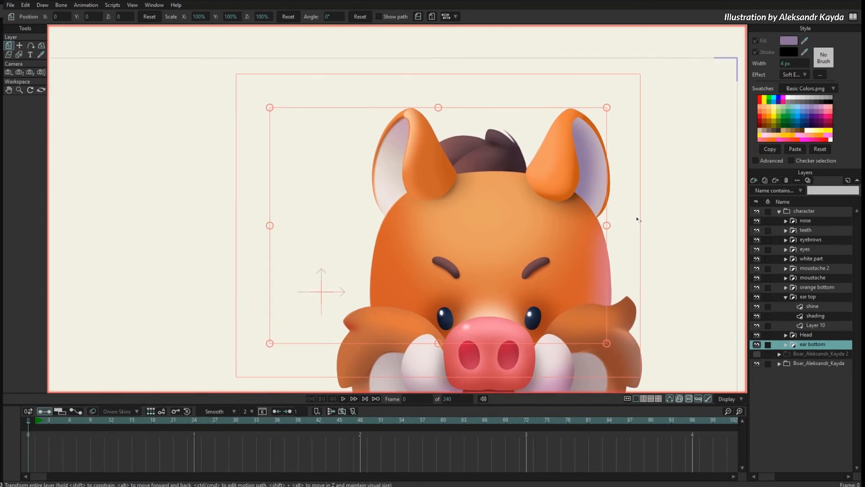
Hide the reference boar behind the character and show the second reference boar beside it for comparison.
left_click(759, 364)
left_click(756, 354)
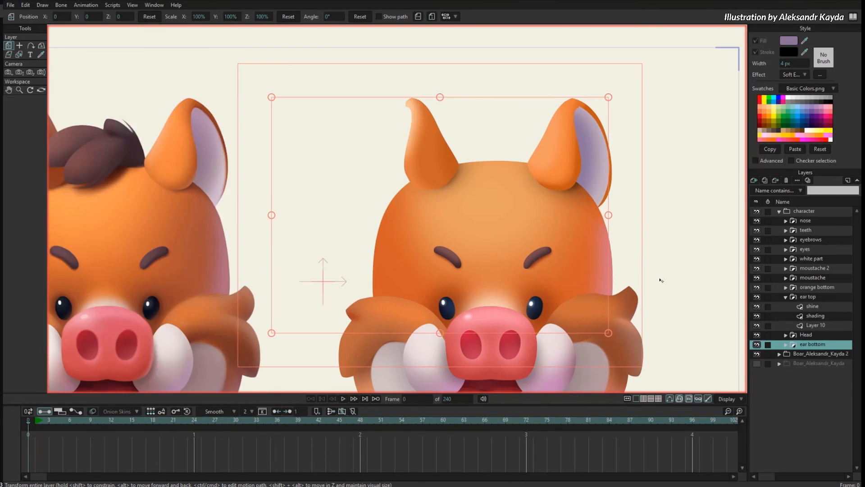
scroll(588, 254, "down", 2)
left_click_drag(589, 253, 588, 247)
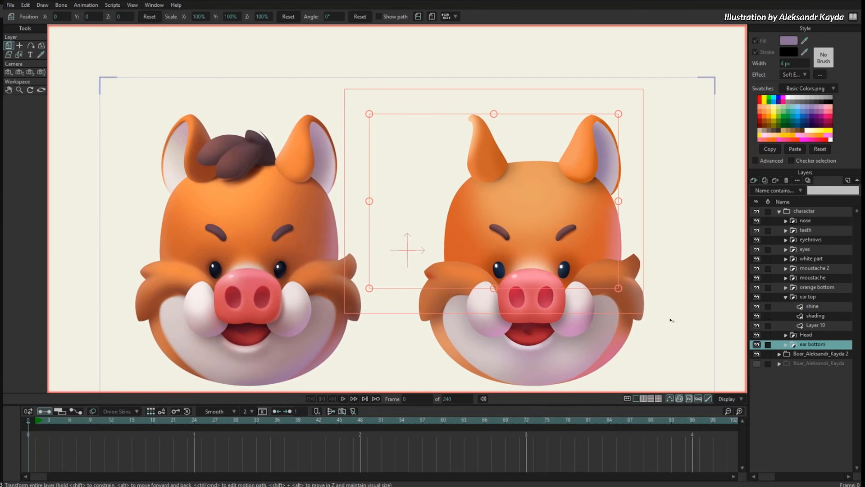
left_click_drag(672, 319, 663, 331)
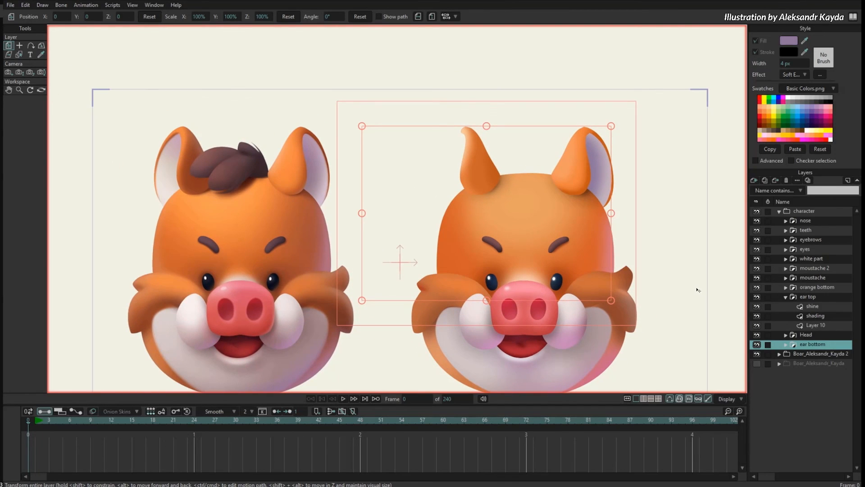
left_click_drag(694, 293, 681, 271)
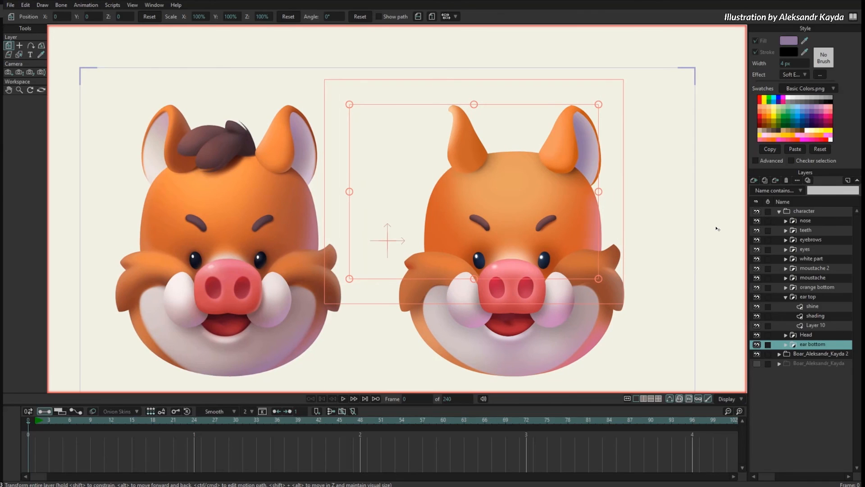
Duplicate the orange ear shape on Layer 11 in the ear bottom group, flip it horizontally and place it behind the opposite ear.
left_click(786, 344)
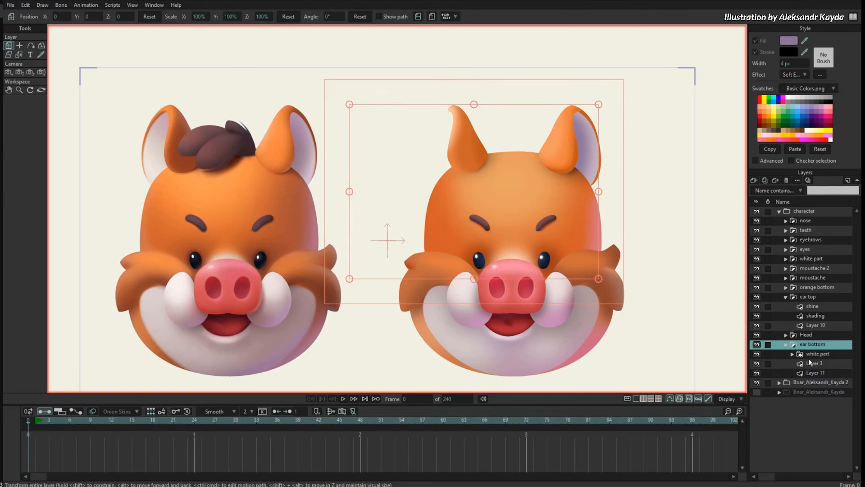
left_click(820, 374)
key("g")
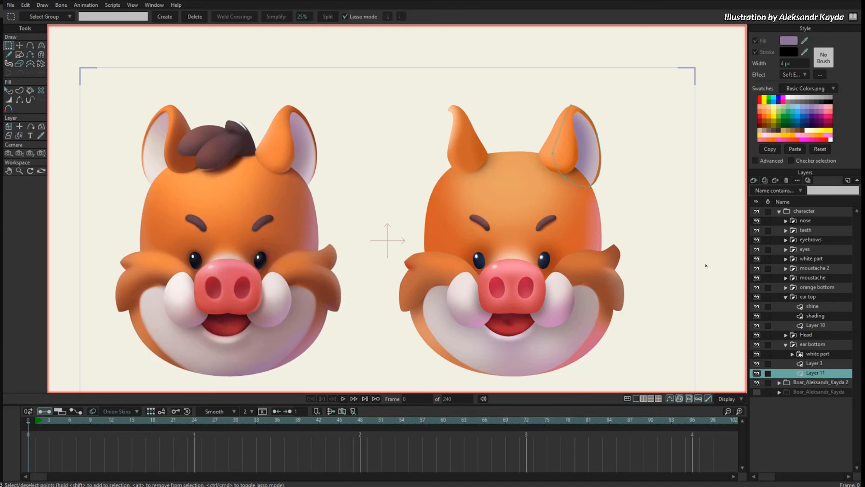
left_click_drag(641, 205, 616, 275)
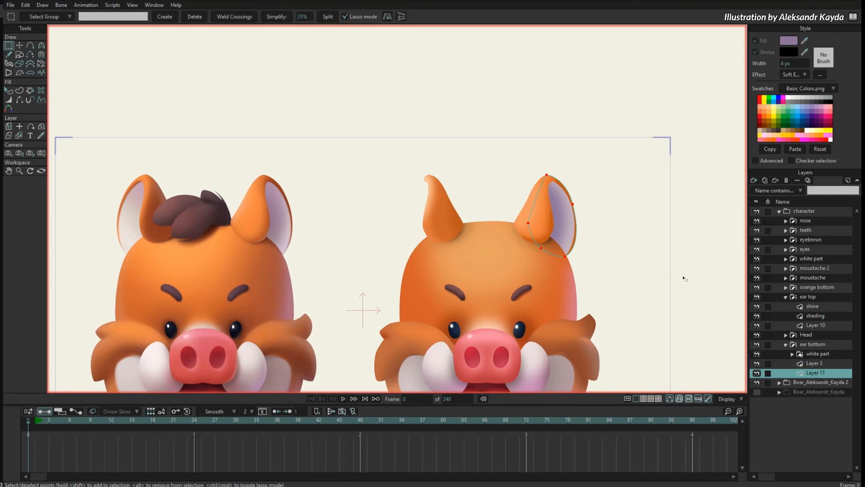
key("t")
left_click(346, 15)
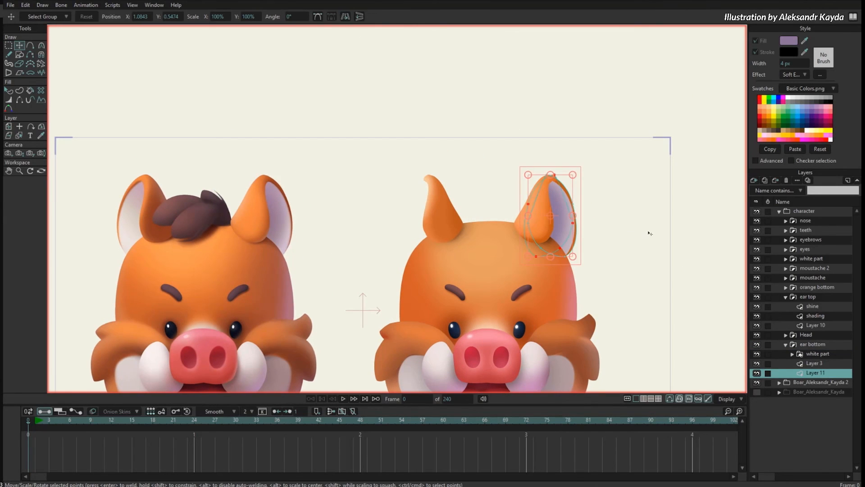
left_click_drag(650, 233, 525, 251)
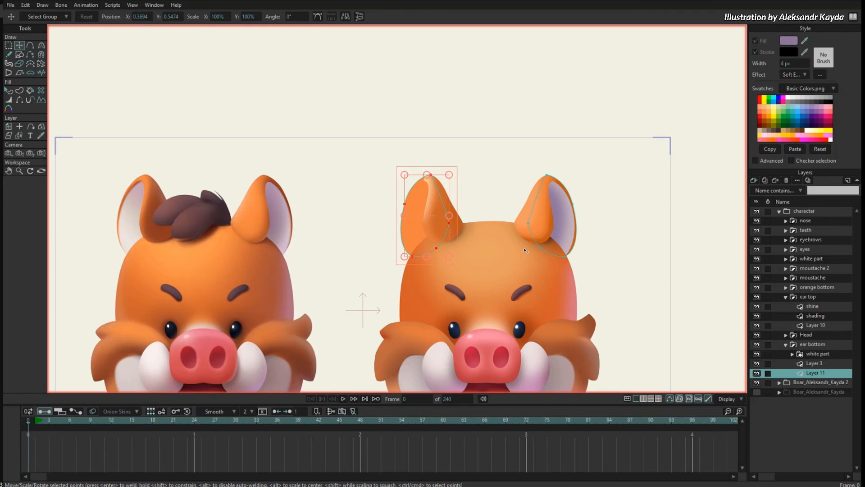
Show the reference and hide the character, then fit the copied ear's tip and outer edge to the reference by adjusting its points and curve handles.
left_click(757, 392)
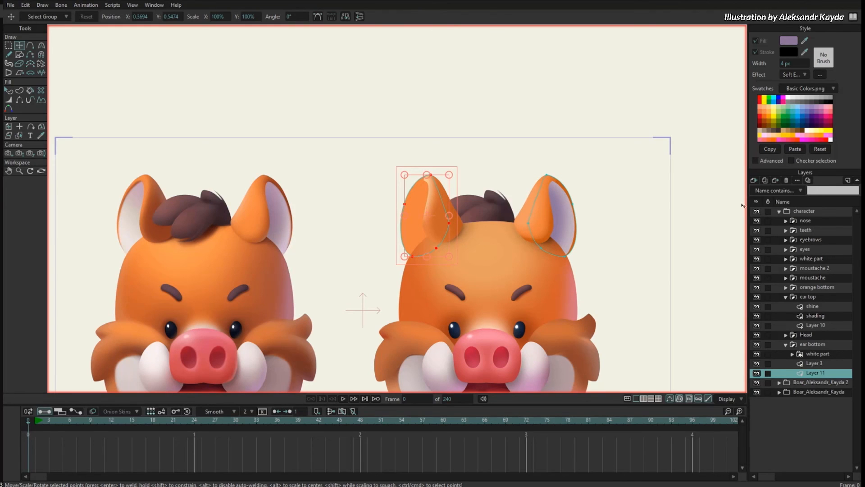
left_click(757, 211)
scroll(498, 211, "up", 4)
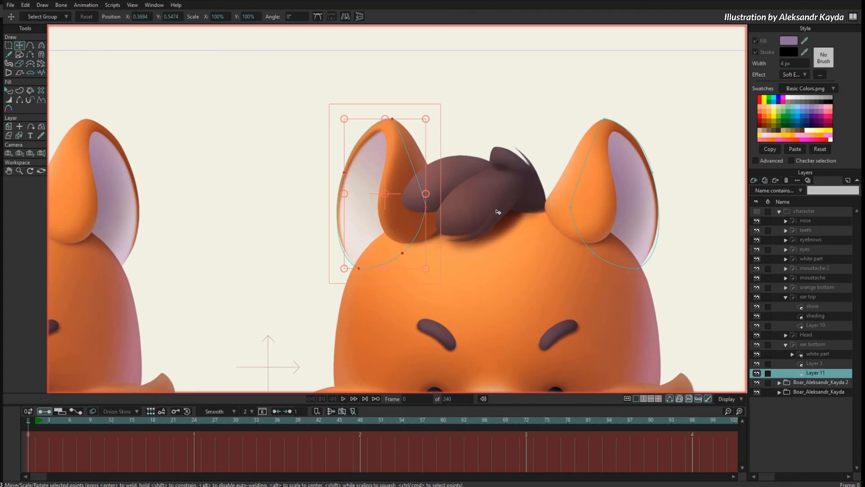
left_click_drag(497, 211, 498, 211)
left_click_drag(400, 121, 398, 122)
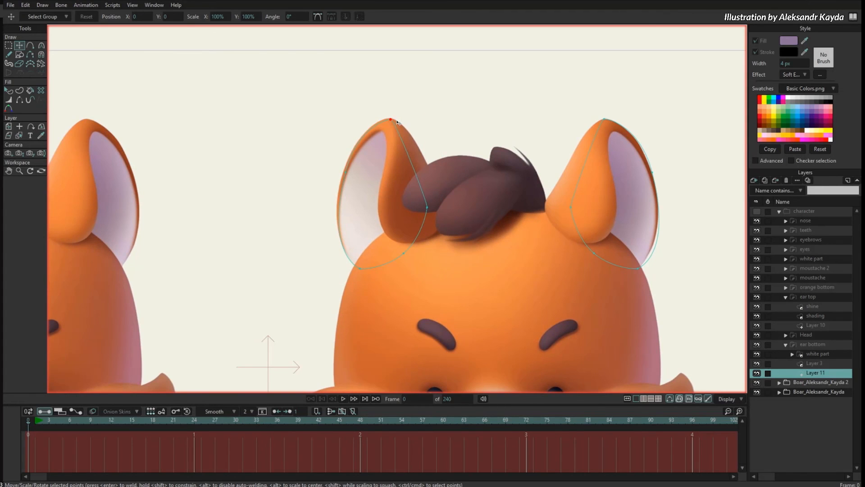
left_click(342, 179)
key("c")
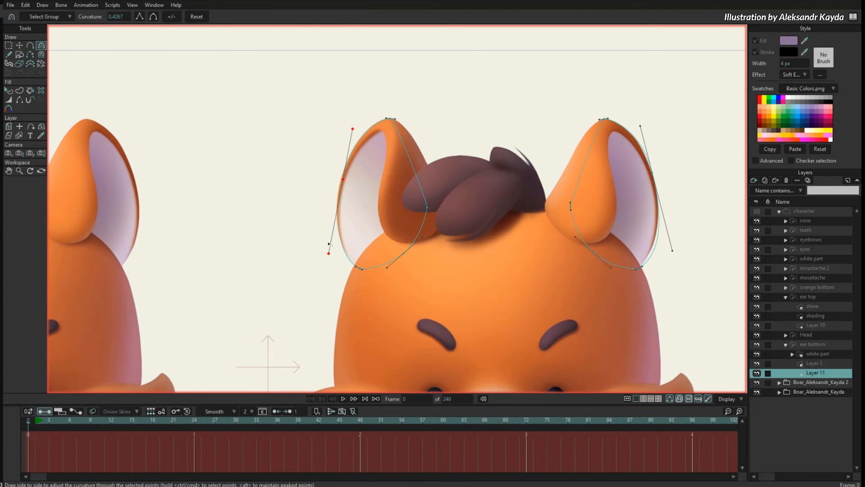
key("t")
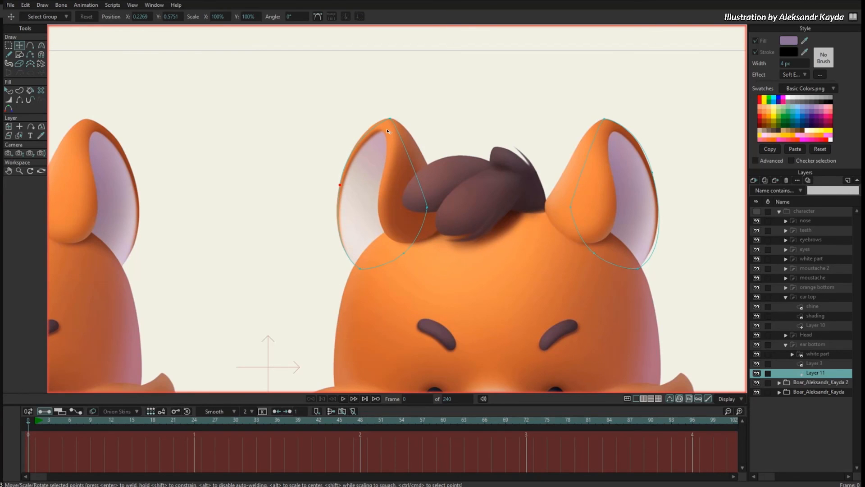
key("c")
left_click_drag(348, 140, 350, 131)
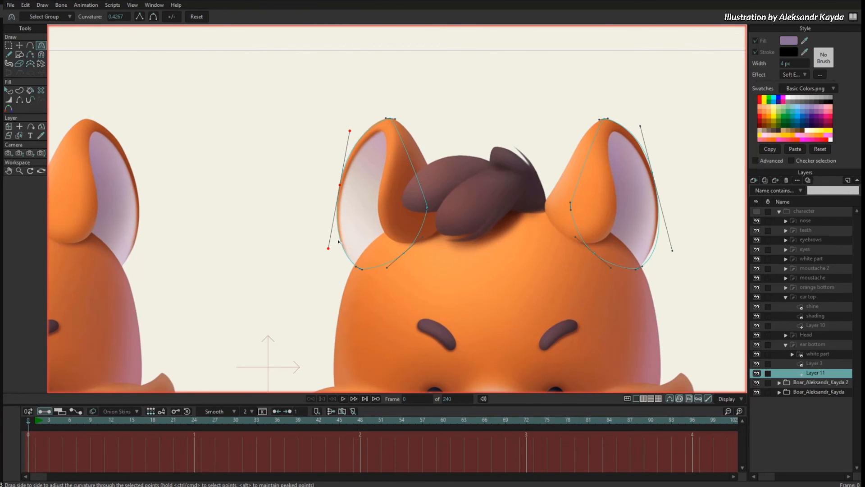
Delete the existing shading shape from Layer 3 in the ear bottom group and show the character again.
scroll(388, 225, "down", 1)
left_click(813, 363)
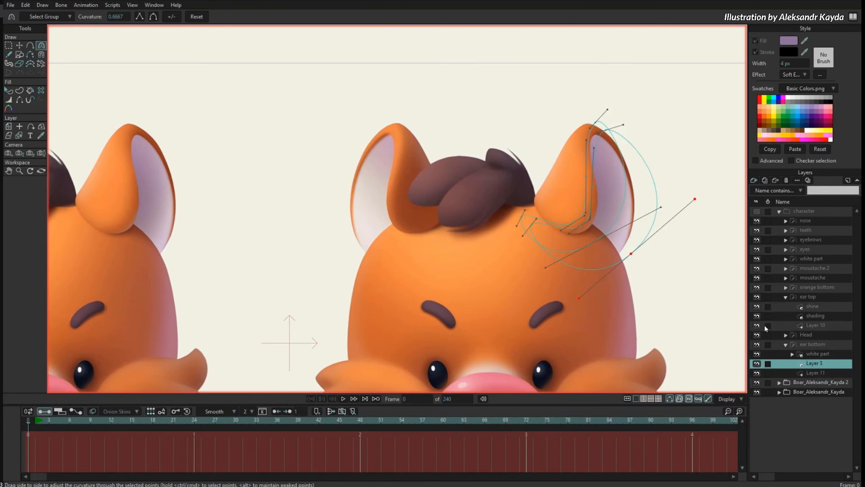
scroll(649, 128, "down", 1)
key("g")
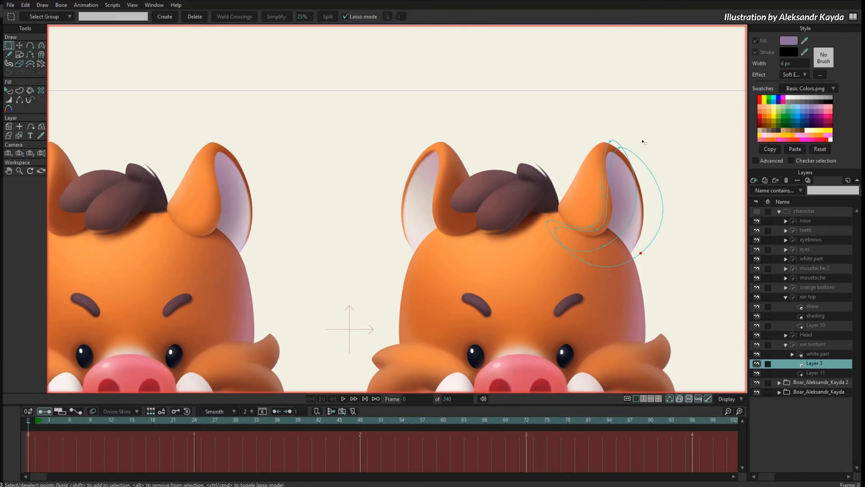
mouse_move(648, 121)
left_mouse_down()
mouse_move(637, 120)
mouse_move(634, 174)
left_mouse_up()
key("Tab")
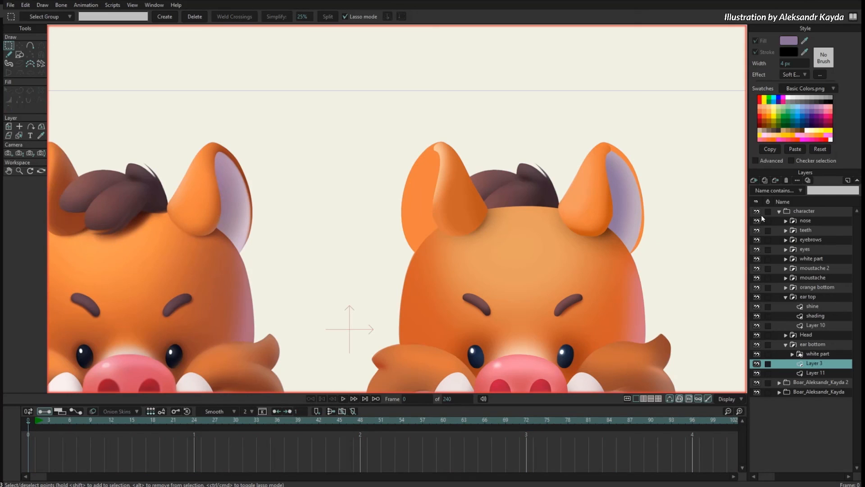
scroll(514, 231, "down", 1)
left_click_drag(516, 230, 542, 238)
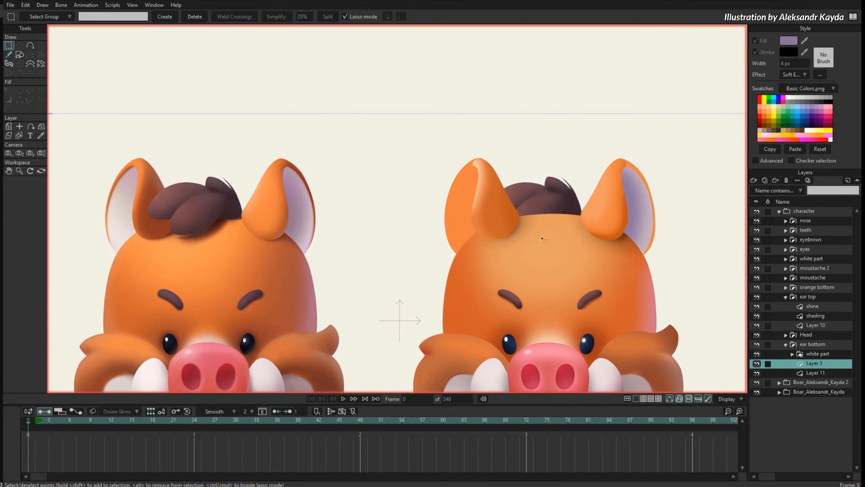
Inspect the layers inside the ear bottom group and compare the character's ears with the reference boar.
left_click(822, 372)
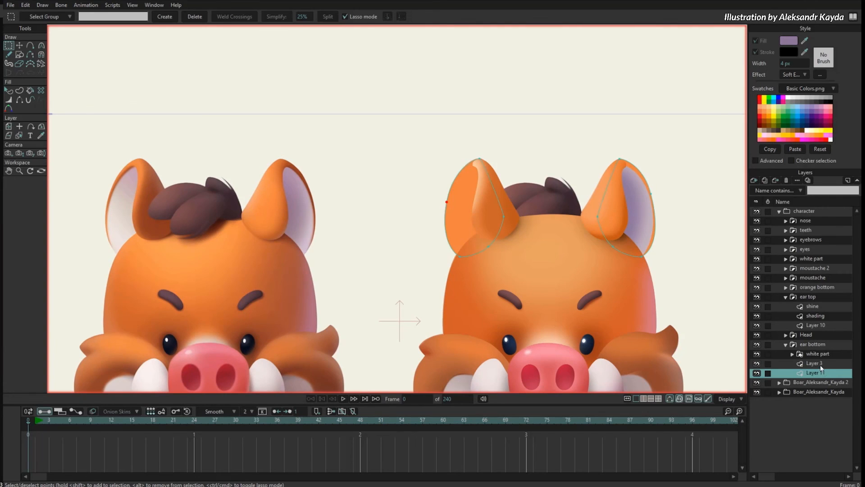
left_click(819, 354)
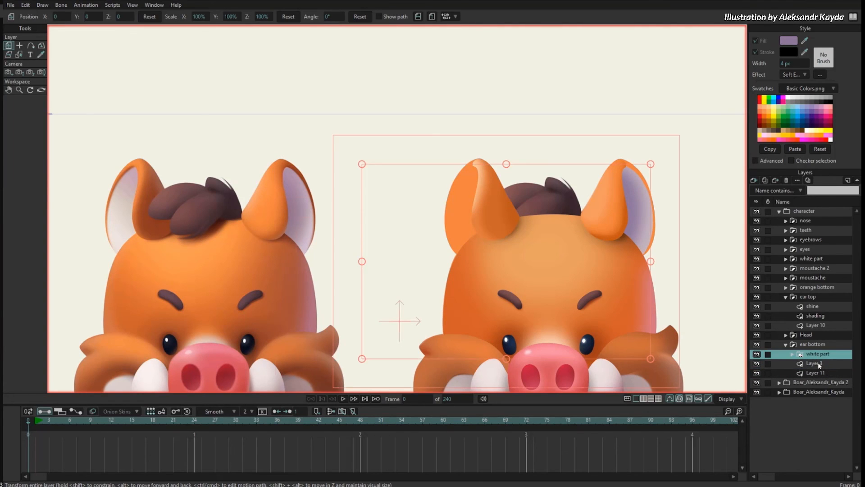
left_click(818, 363)
left_click(793, 354)
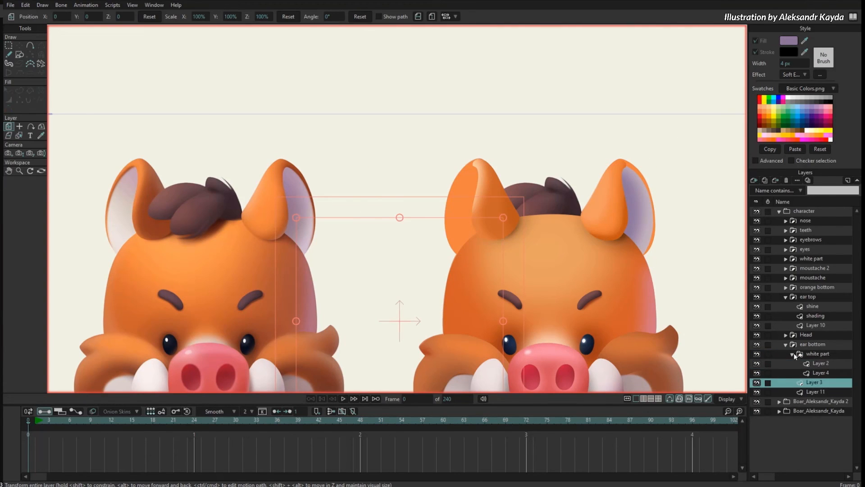
left_click(792, 354)
left_click(813, 372)
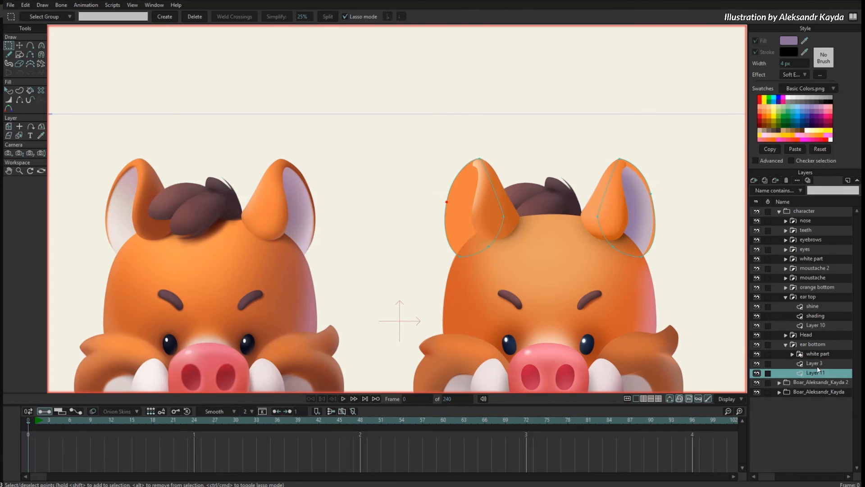
left_click(816, 364)
scroll(703, 312, "down", 1)
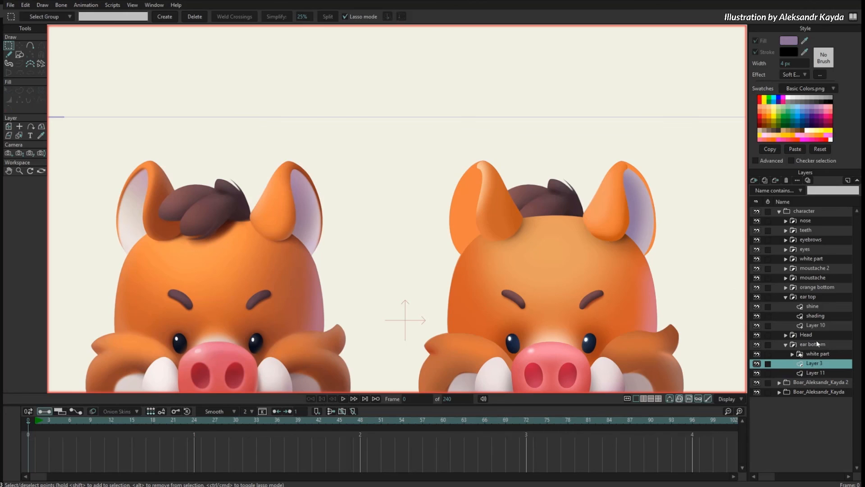
scroll(649, 255, "down", 8)
key("Home")
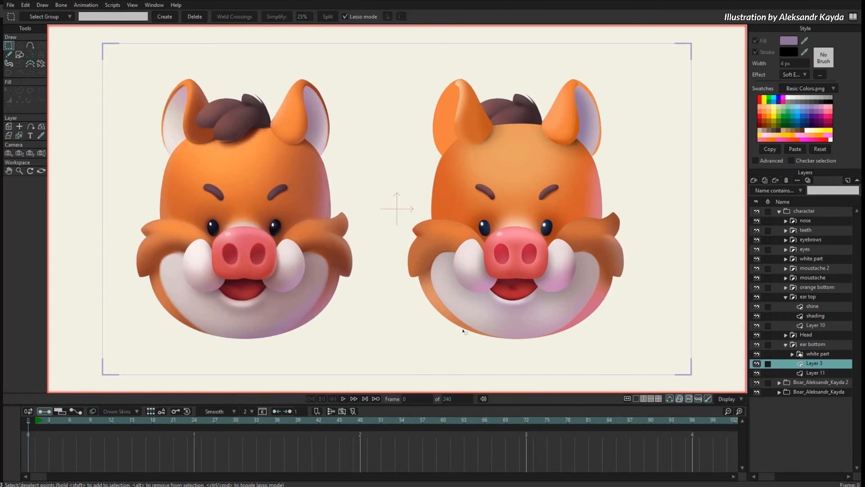
left_click_drag(621, 172, 539, 252)
scroll(539, 253, "up", 6)
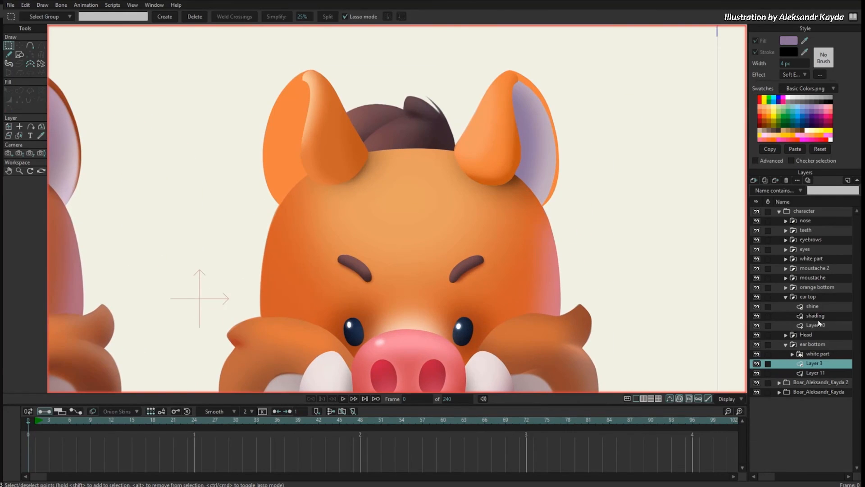
Copy both ears' shading shapes from the ear top group's shading layer into Layer 3, and toggle that layer's visibility to check them.
left_click(818, 317)
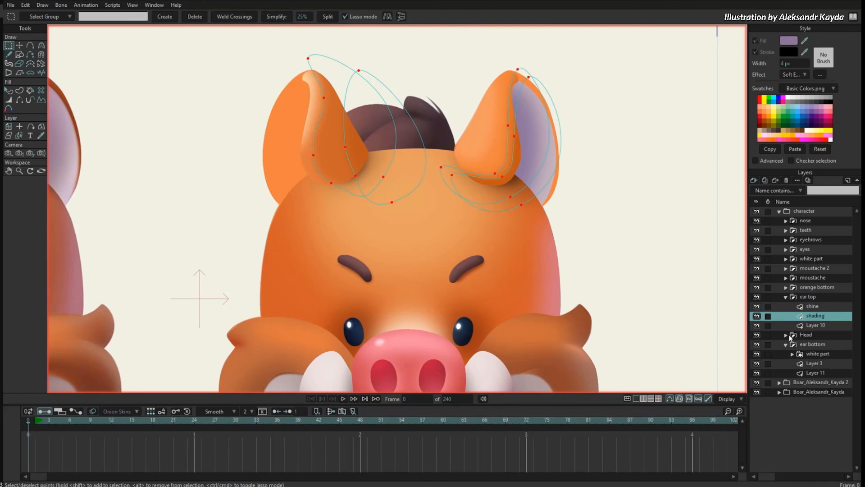
left_click(813, 364)
key("t")
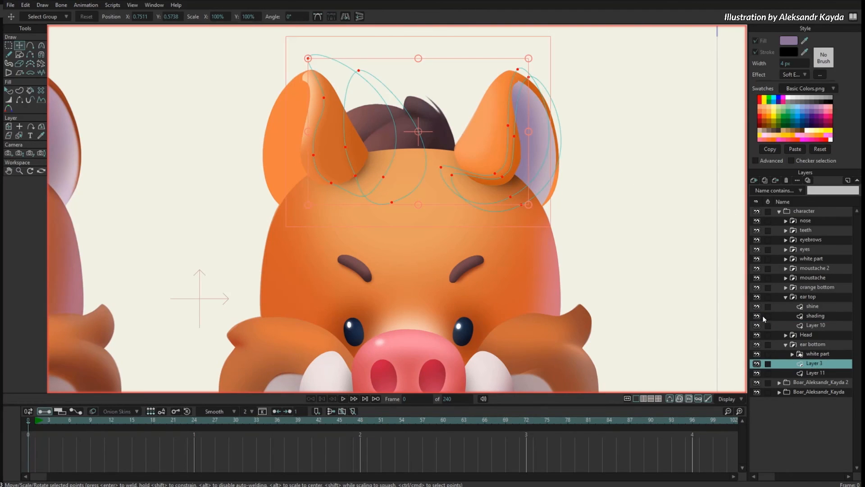
key("ctrl+h")
scroll(704, 266, "down", 1)
left_click_drag(680, 309, 680, 325)
key("g")
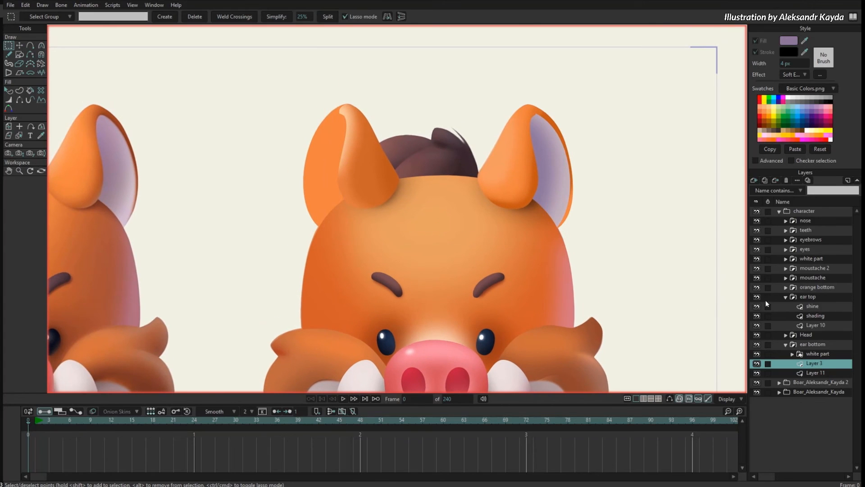
left_click(758, 364)
left_click(758, 364)
left_click_drag(687, 273, 723, 295)
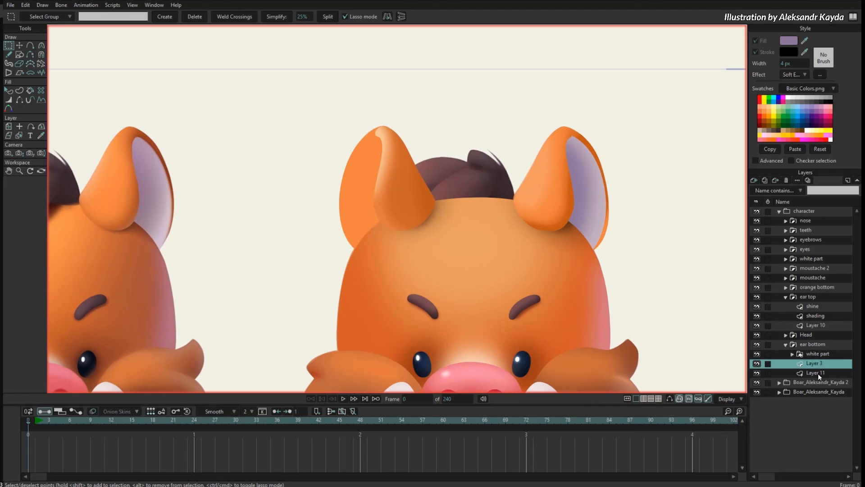
Duplicate the ear top group's shine layer and move the copy above Layer 3 in the ear bottom group.
left_click(811, 310)
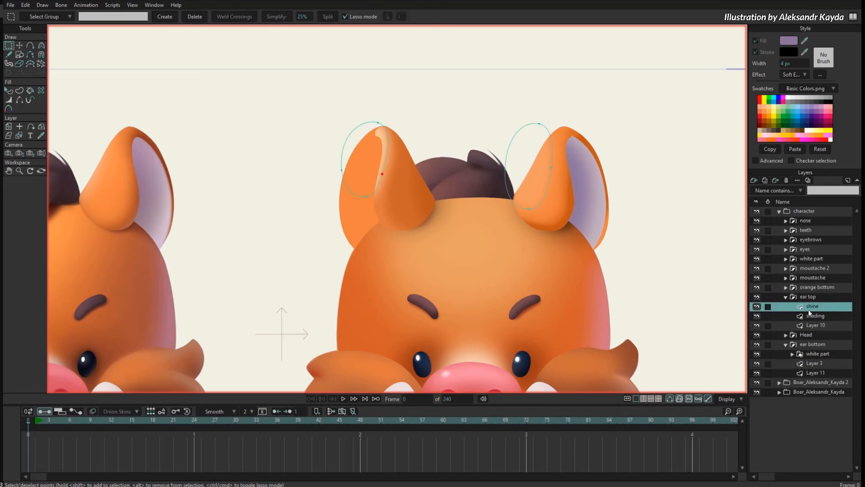
left_click(765, 181)
mouse_move(809, 308)
left_mouse_down()
mouse_move(821, 387)
mouse_move(816, 372)
left_mouse_up()
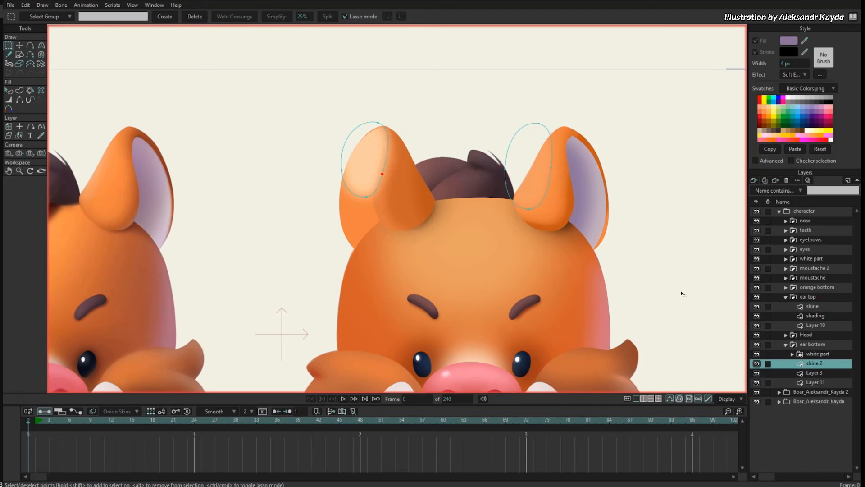
scroll(471, 293, "down", 1)
left_click_drag(470, 293, 609, 302)
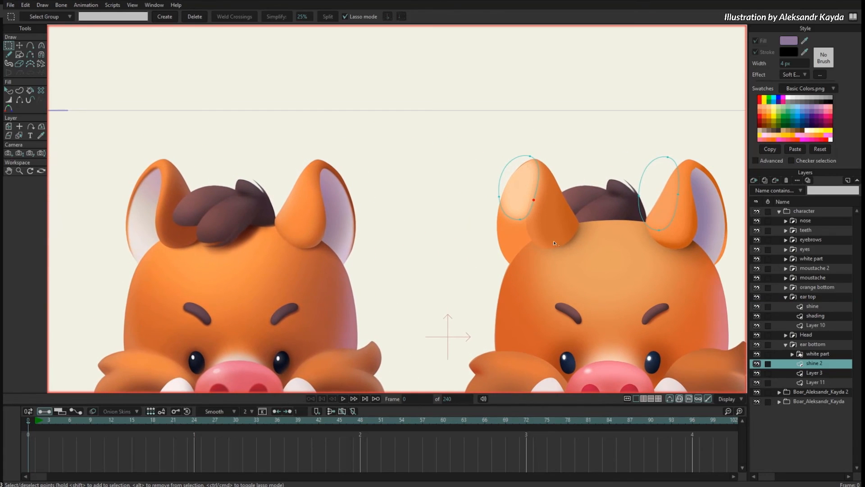
Duplicate a shading shape in Layer 3 of the ear bottom group and fit the copy over the left ear's back part.
key("t")
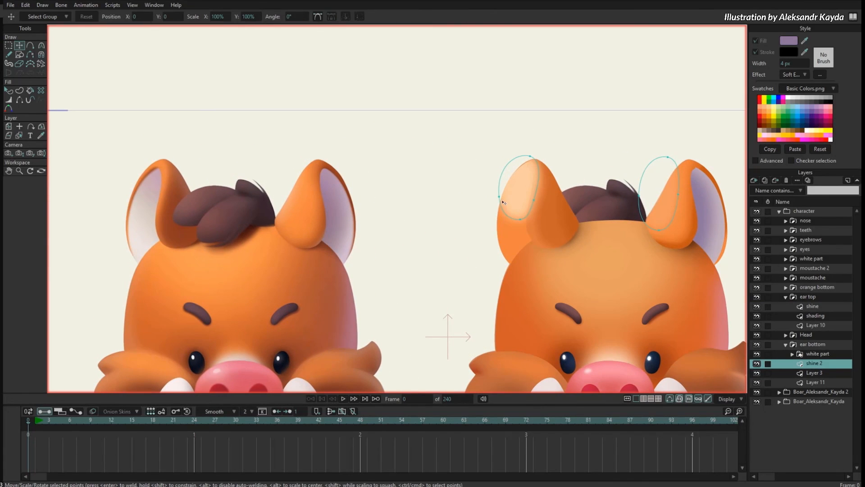
left_click(810, 373)
key("g")
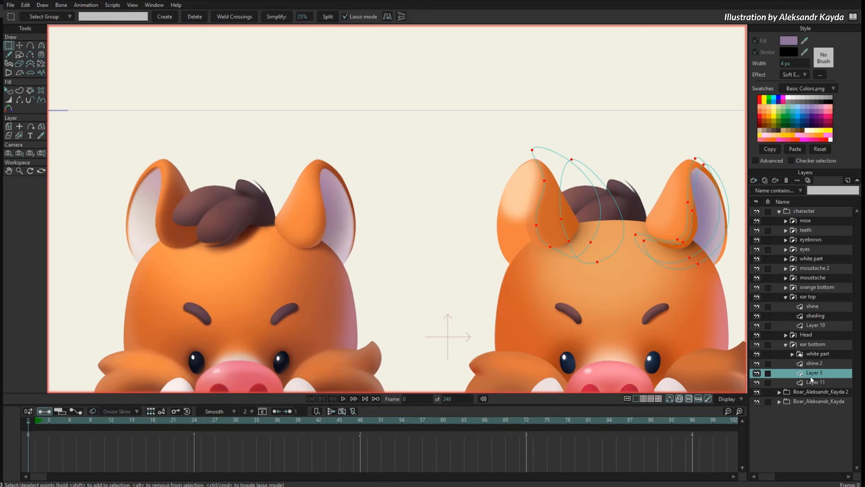
mouse_move(597, 258)
left_mouse_down()
mouse_move(607, 271)
mouse_move(605, 258)
mouse_move(597, 291)
mouse_move(592, 286)
left_mouse_up()
key("Tab")
key("ctrl+c")
key("ctrl+v")
left_click_drag(519, 177, 525, 173)
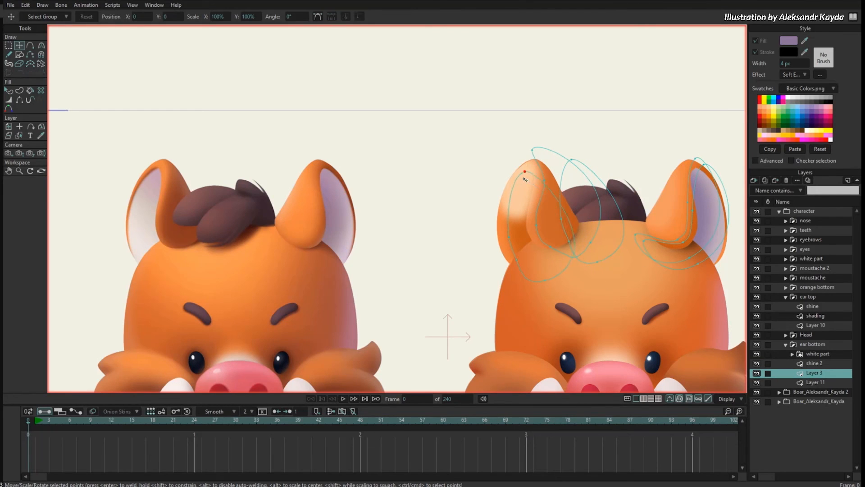
left_click_drag(509, 237, 504, 226)
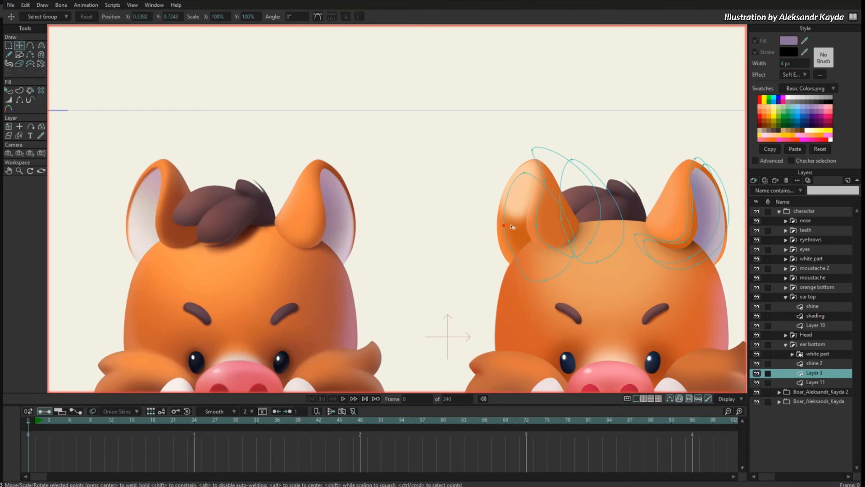
left_click(525, 172)
Place Layer 3 above the shine 2 layer and adjust the new shading shape's points on the left ear.
left_click_drag(814, 373, 811, 366)
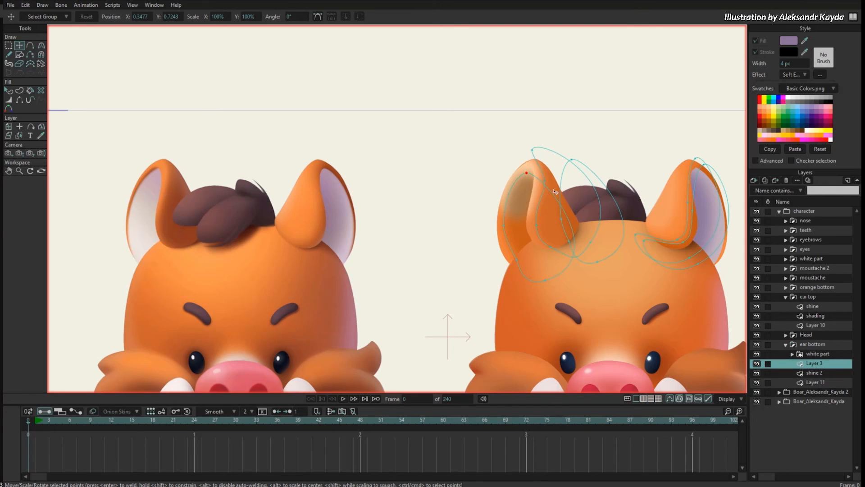
left_click(507, 255)
left_click_drag(523, 267, 569, 242)
Set the new left ear shading shape's fill to blue 0F2FCF with 84.3% alpha.
key("q")
left_click(789, 42)
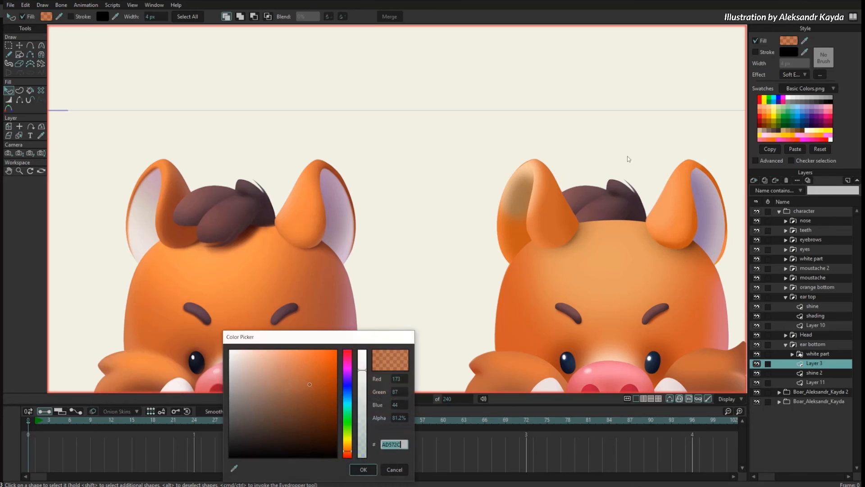
left_click(349, 387)
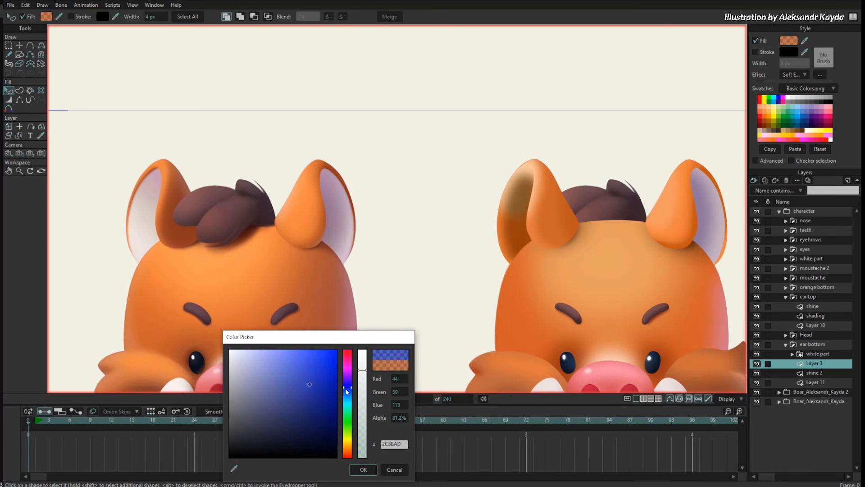
mouse_move(316, 406)
left_mouse_down()
mouse_move(319, 416)
mouse_move(328, 384)
mouse_move(362, 383)
mouse_move(360, 392)
mouse_move(362, 366)
mouse_move(328, 361)
mouse_move(328, 369)
left_mouse_up()
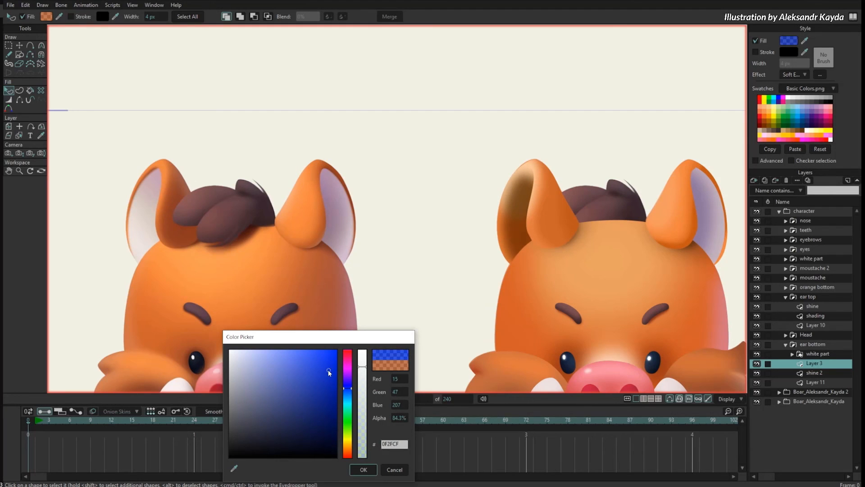
left_click(363, 469)
key("g")
key("t")
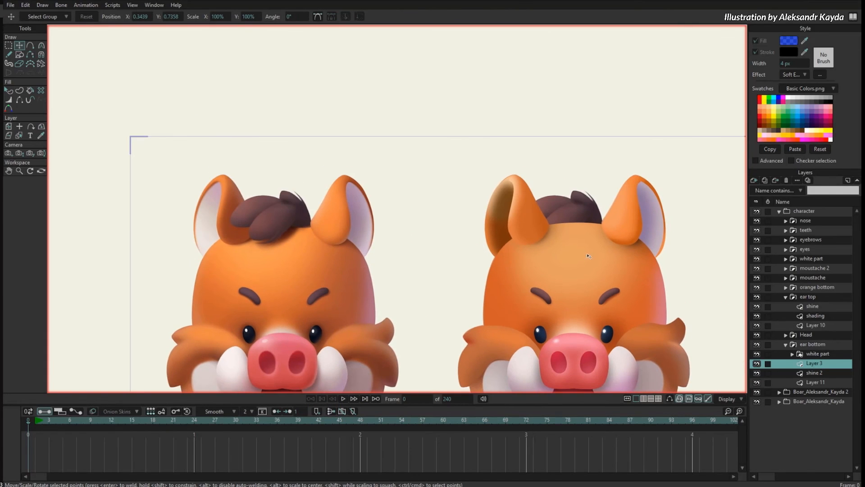
Copy the right ear's inner white shape in Layer 4, flip the copy horizontally and fit it inside the left ear.
key("g")
left_click(793, 354)
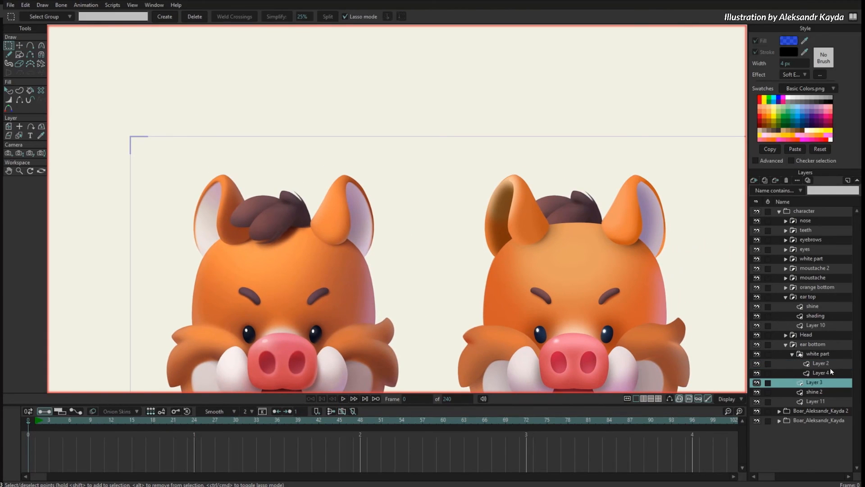
left_click(827, 371)
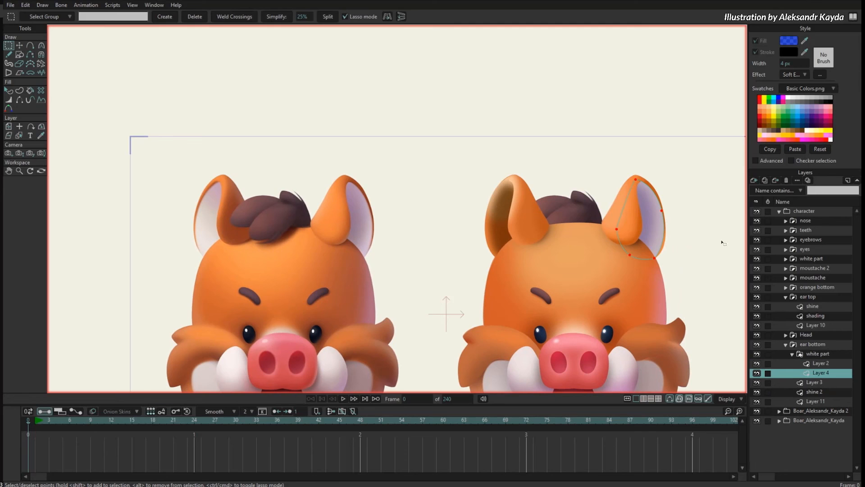
key("ctrl+c")
key("ctrl+v")
key("t")
left_click_drag(698, 278, 586, 286)
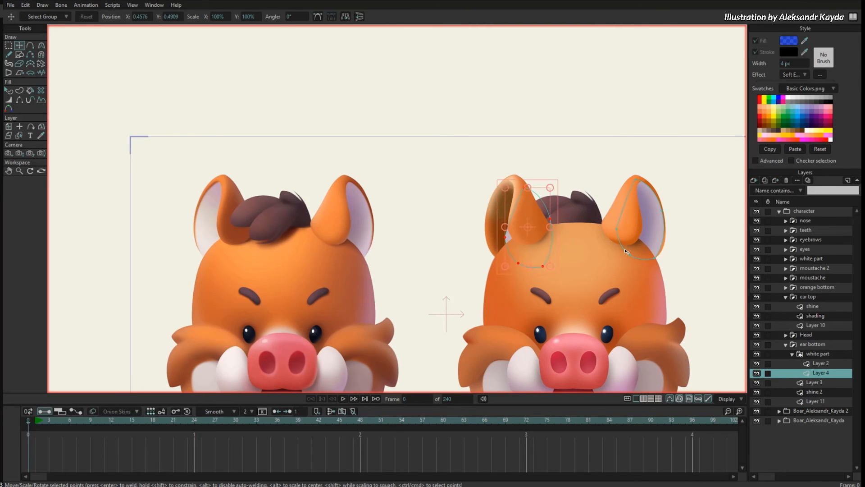
left_click(346, 16)
left_click_drag(554, 252, 533, 236)
key("ctrl+h")
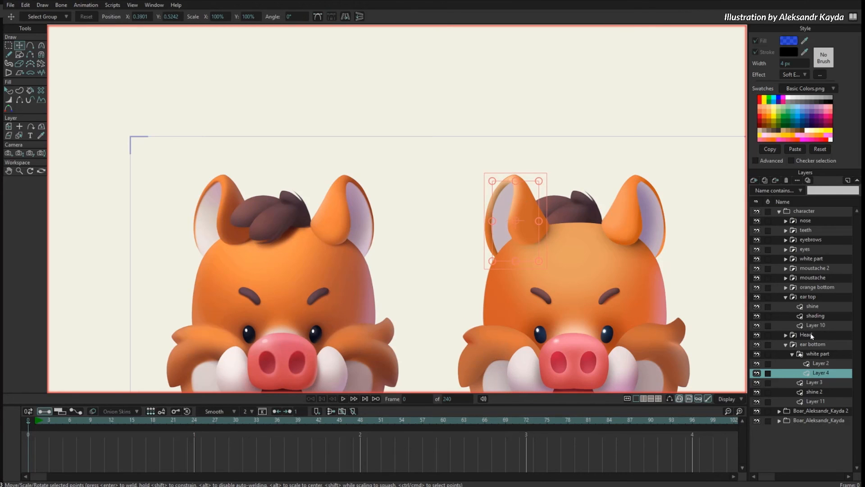
Copy the right ear's inner shading shape in Layer 2 and position the copy inside the left ear.
left_click(820, 363)
key("g")
mouse_move(659, 216)
left_mouse_down()
mouse_move(631, 258)
mouse_move(679, 265)
left_mouse_up()
key("Tab")
key("ctrl+c")
key("ctrl+v")
key("t")
left_click_drag(615, 228, 497, 188)
mouse_move(506, 222)
left_mouse_down()
mouse_move(513, 227)
mouse_move(547, 206)
mouse_move(513, 216)
left_mouse_up()
key("ctrl+h")
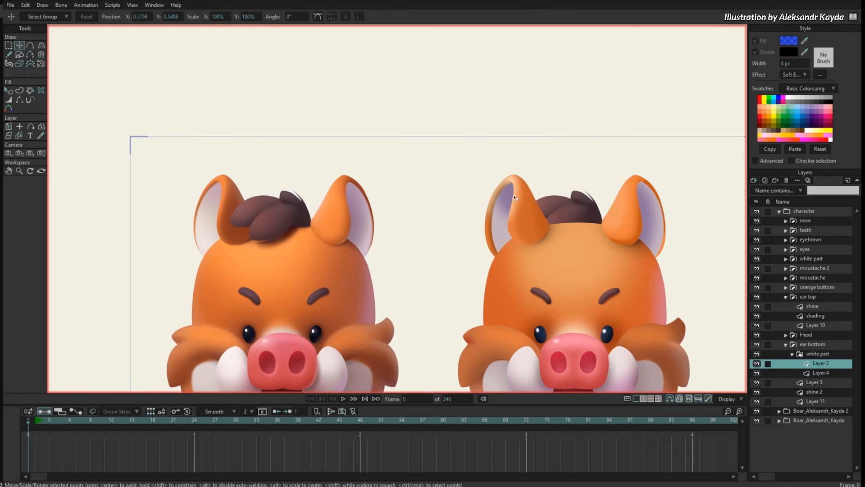
Set the left ear's inner shading fill to purple 9860BC with 23.5% alpha.
key("q")
left_click(790, 42)
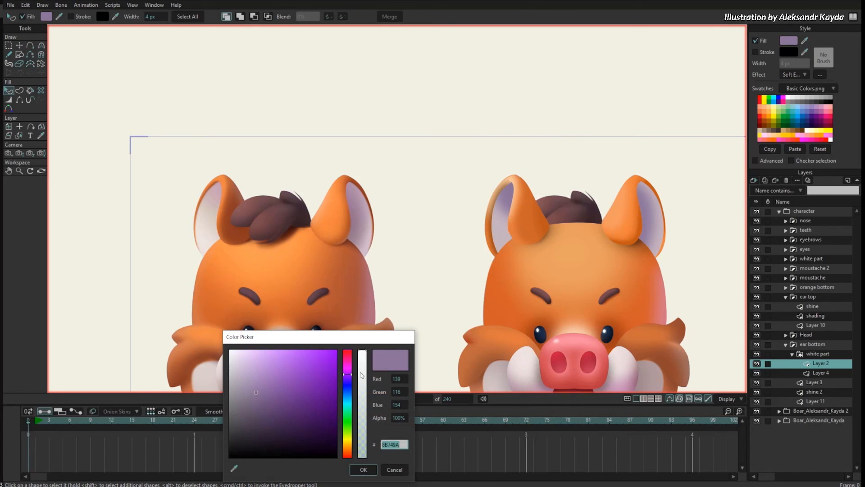
left_click_drag(361, 375, 359, 403)
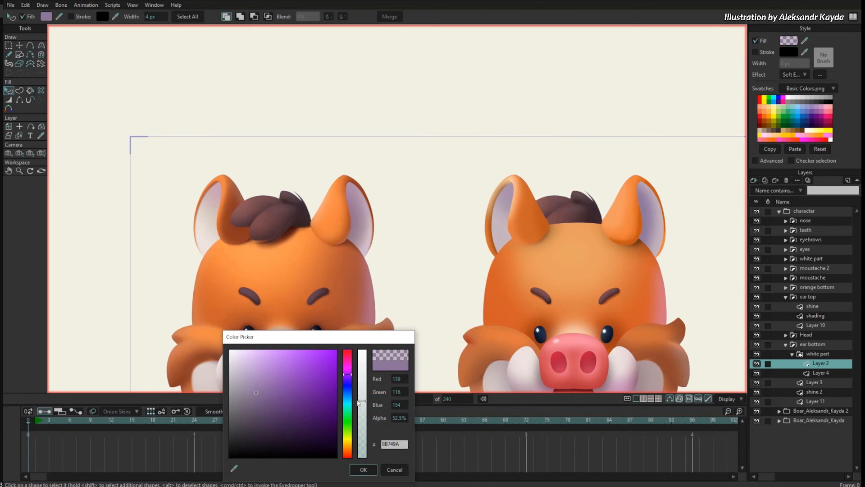
left_click_drag(261, 393, 283, 377)
left_click_drag(361, 418, 359, 435)
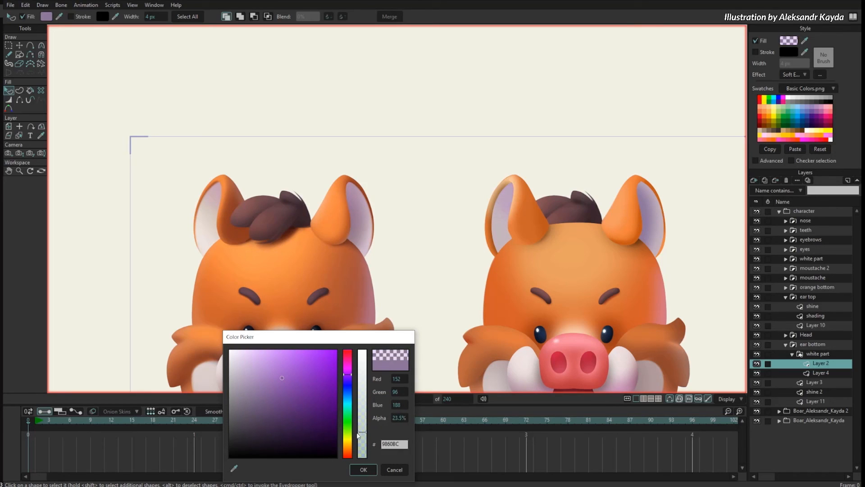
left_click(363, 470)
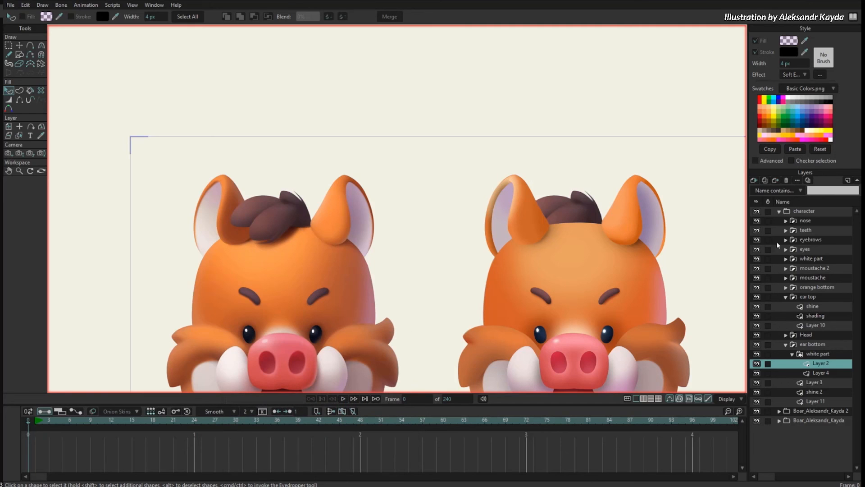
Collapse the ear top and ear bottom groups and hide the lowest reference boar group in the layer stack.
left_click(786, 297)
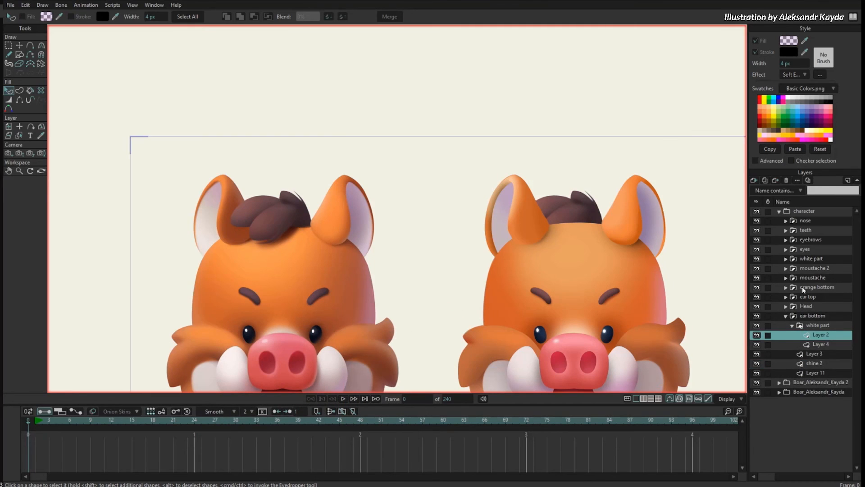
left_click(786, 316)
left_click(806, 212)
scroll(614, 252, "down", 2)
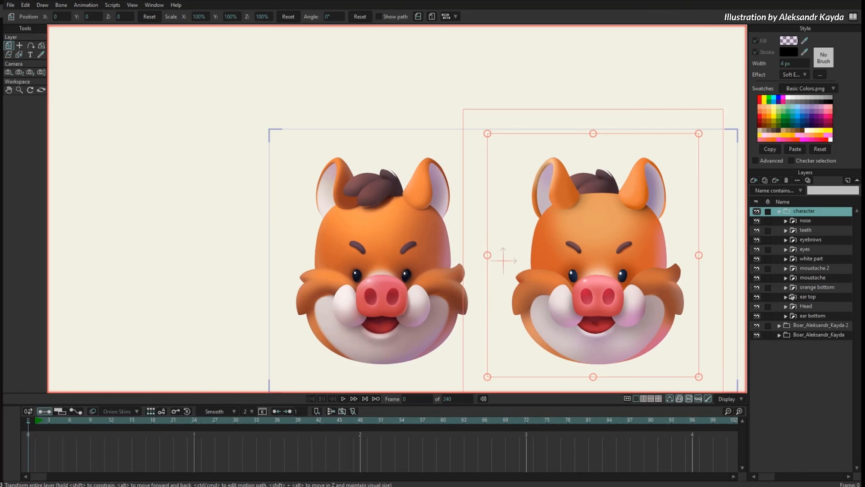
left_click(757, 334)
left_click_drag(683, 265, 622, 257)
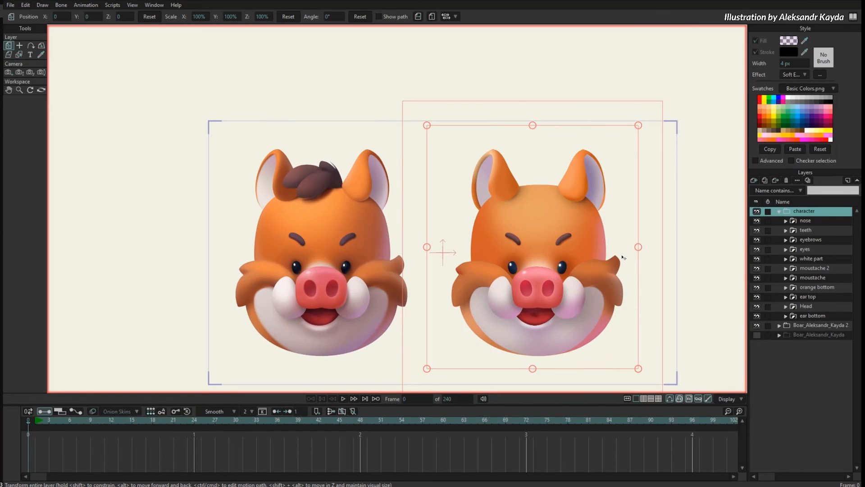
left_click_drag(560, 237, 527, 258)
Darken the left ear's shading shape in the ear top group's shading layer to brown 6E3418.
right_click(484, 211, "alt")
key("ctrl+h")
scroll(492, 212, "up", 3)
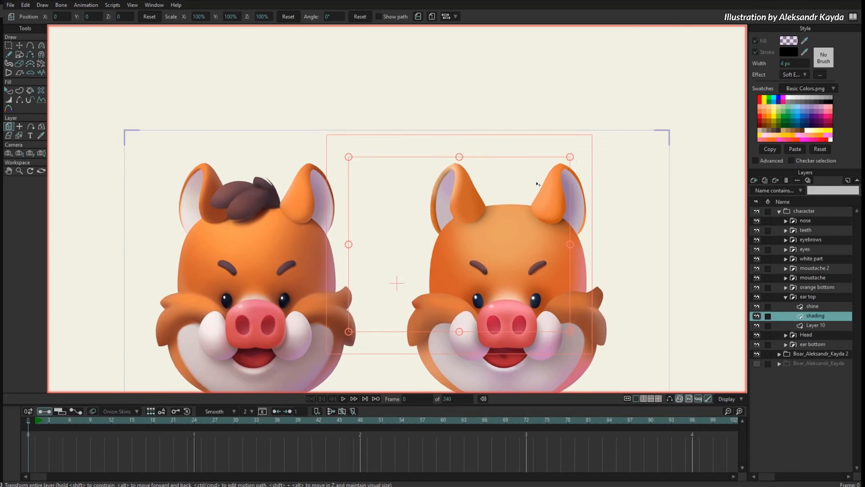
key("q")
left_click(476, 214)
left_click(790, 43)
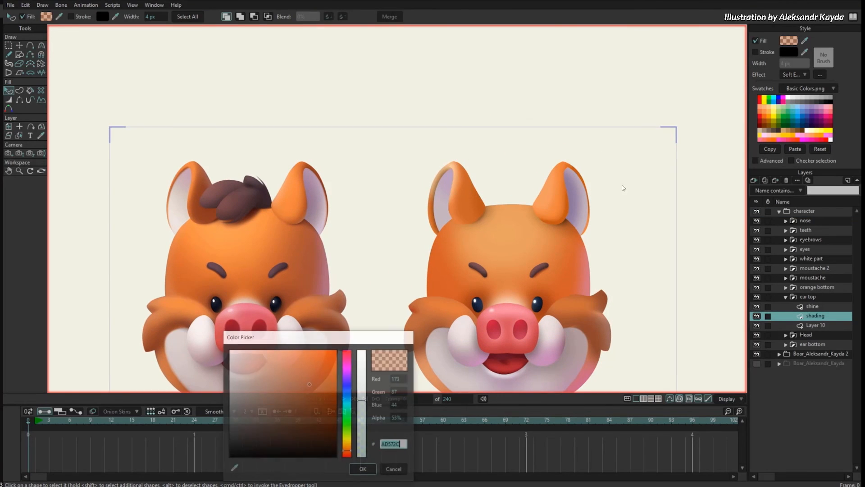
left_click_drag(308, 386, 313, 411)
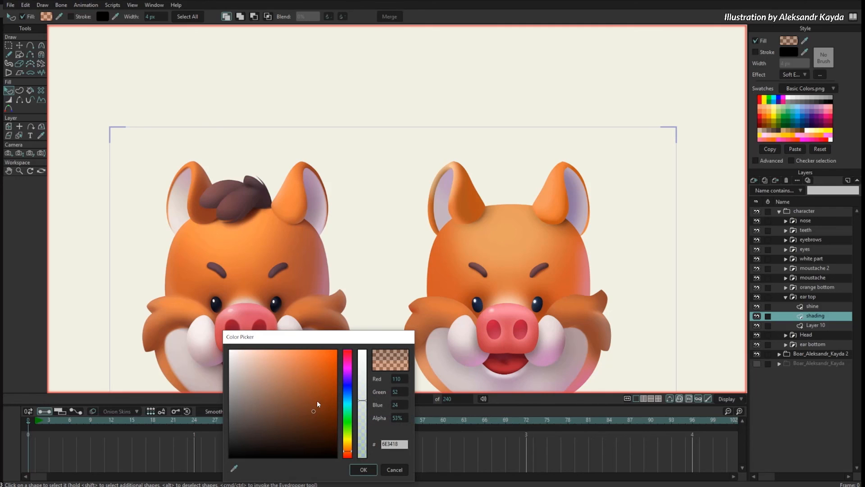
left_click(364, 469)
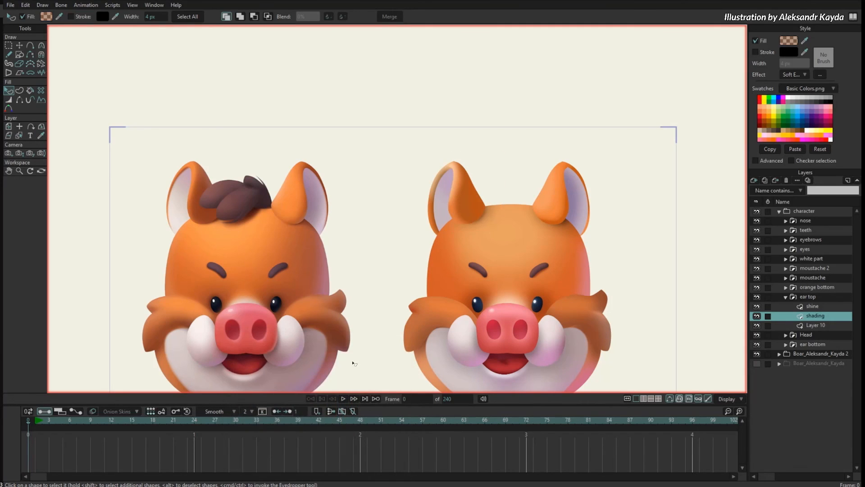
key("g")
left_click_drag(625, 261, 619, 249)
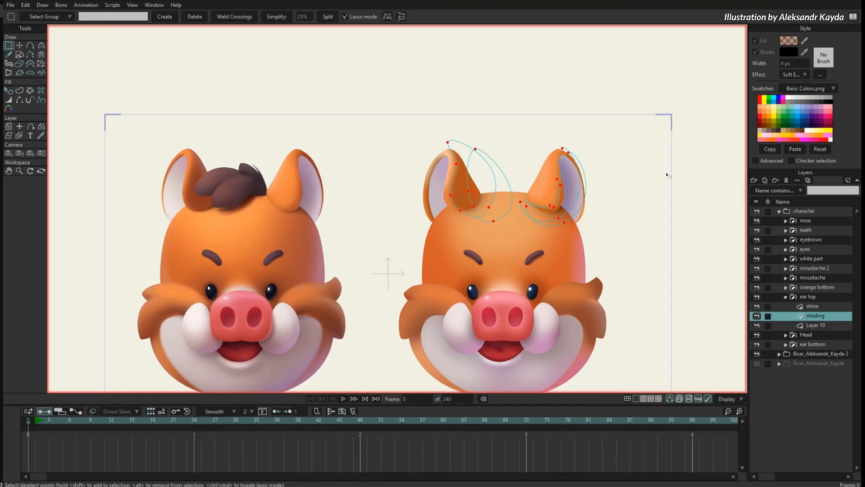
left_click_drag(615, 230, 616, 203)
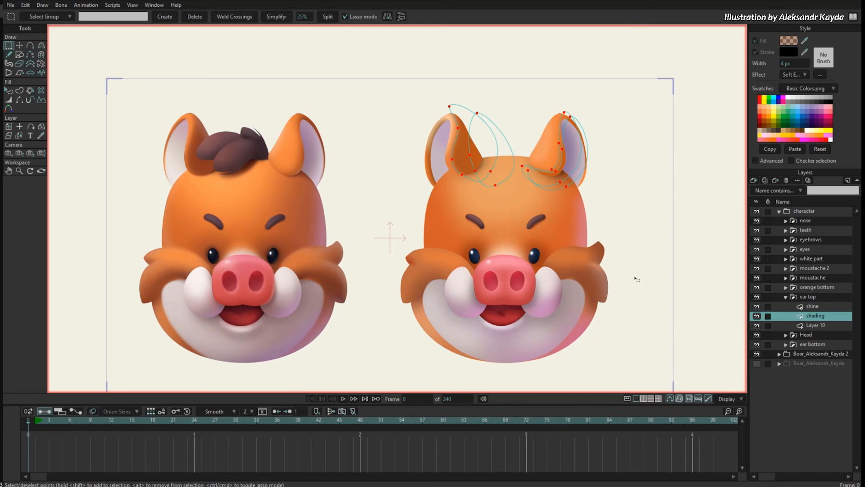
left_click_drag(619, 280, 599, 262)
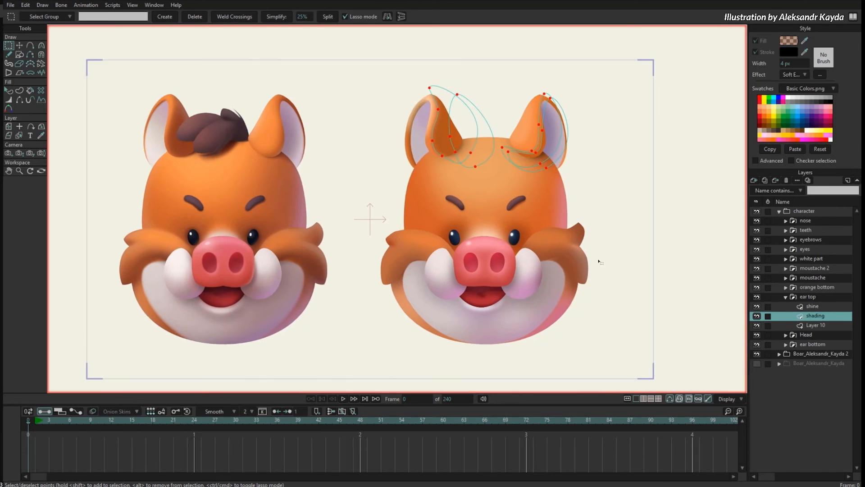
Add a new vector layer above the ear top group and wrap it in a new group.
key("m")
left_click(805, 221)
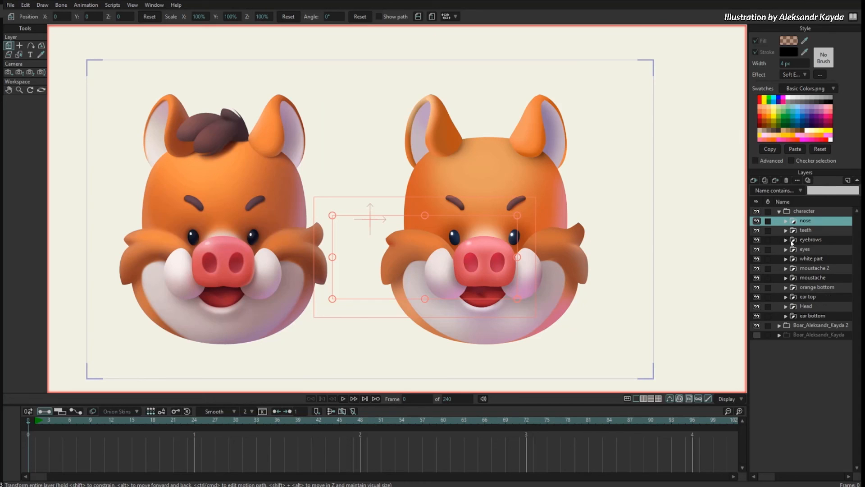
left_click(817, 297)
left_click(754, 181)
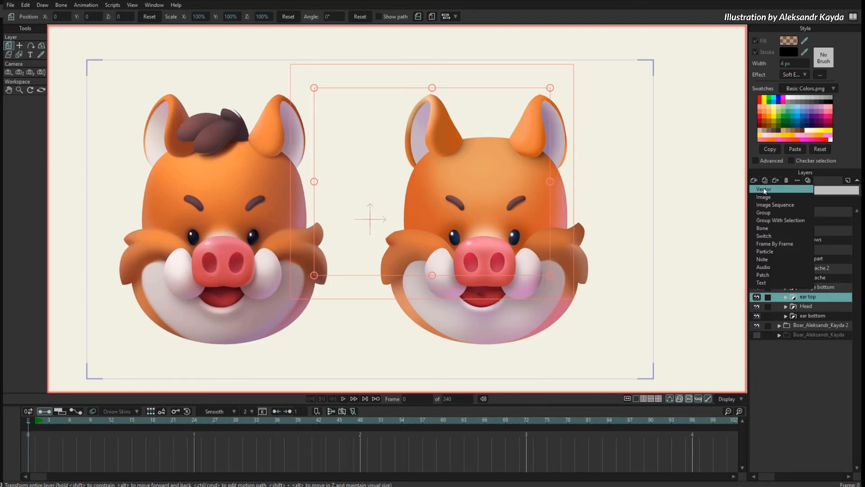
left_click(764, 190)
left_click(754, 180)
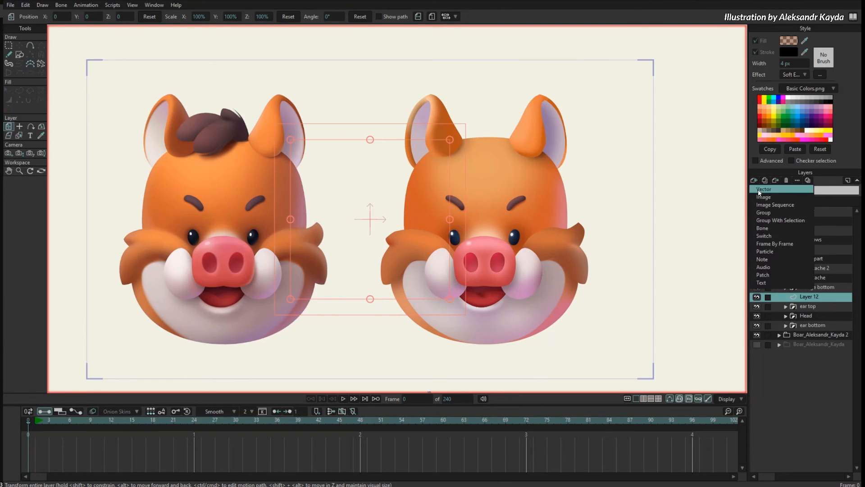
left_click(791, 220)
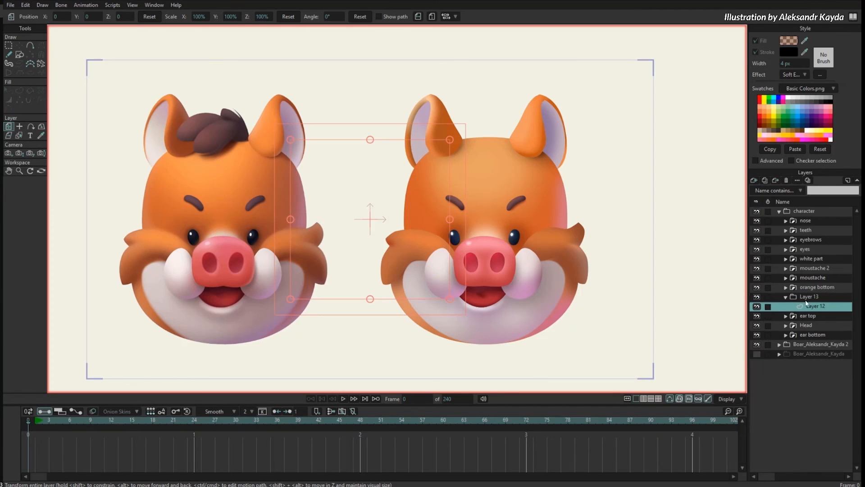
Rename the new group as hair, and hide the character group with Layer 12 selected.
double_click(813, 298)
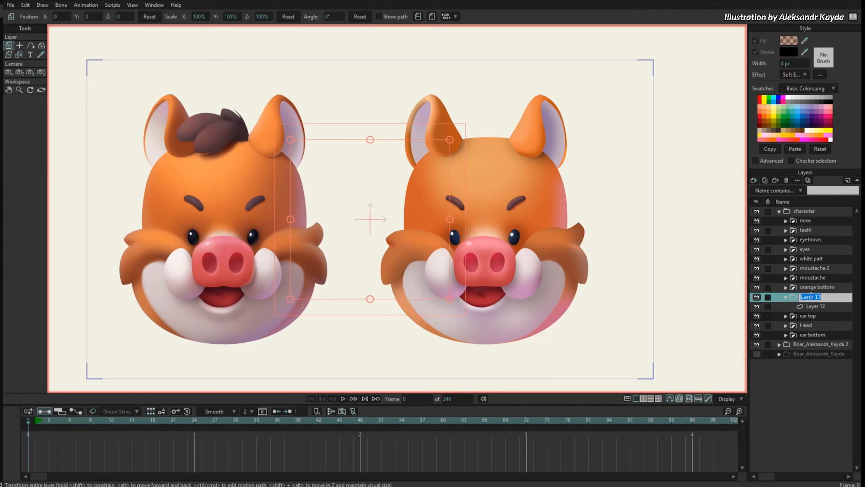
type("hair")
key("Return")
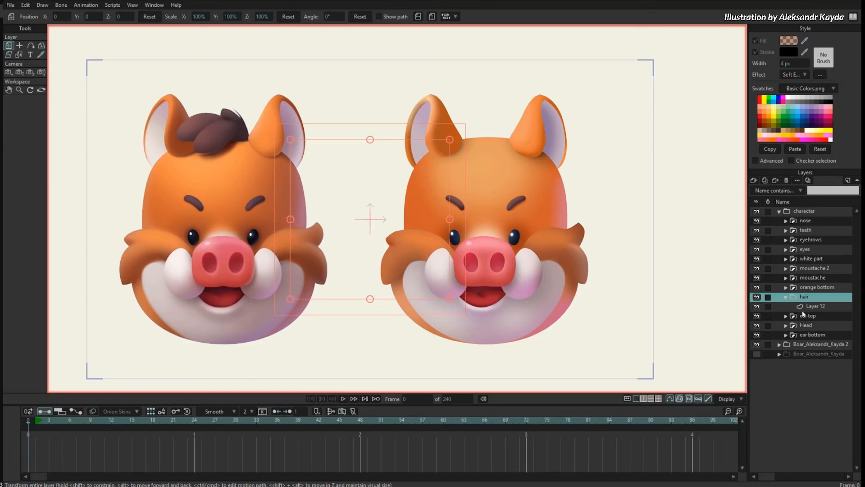
left_click(809, 307)
left_click(756, 211)
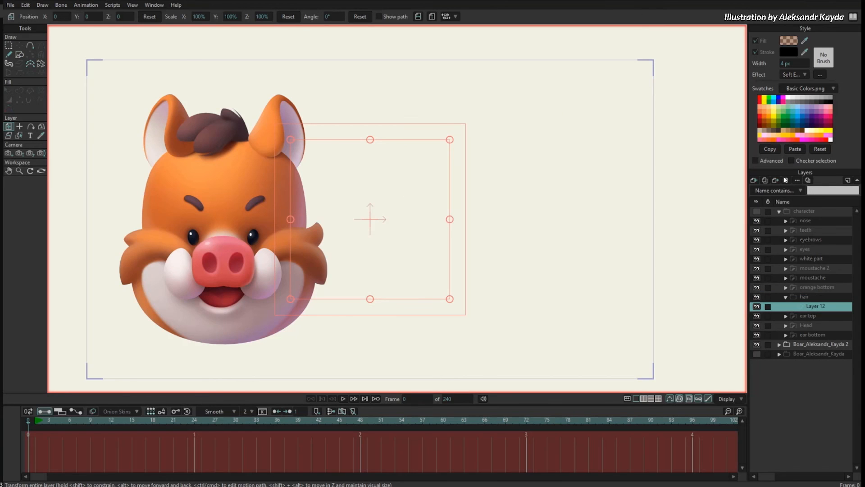
Show the lower reference boar group, reset the style, and draw an oval over the front hair tuft on Layer 12.
left_click(757, 354)
scroll(536, 246, "up", 8)
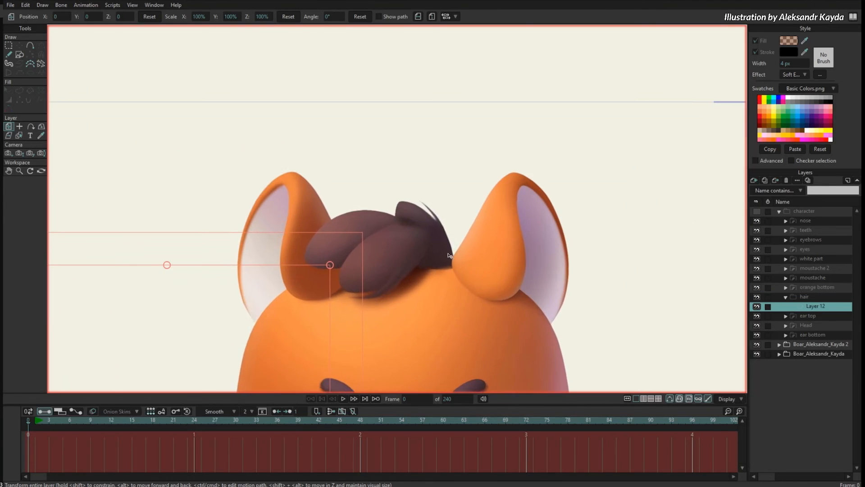
left_click_drag(536, 243, 553, 249)
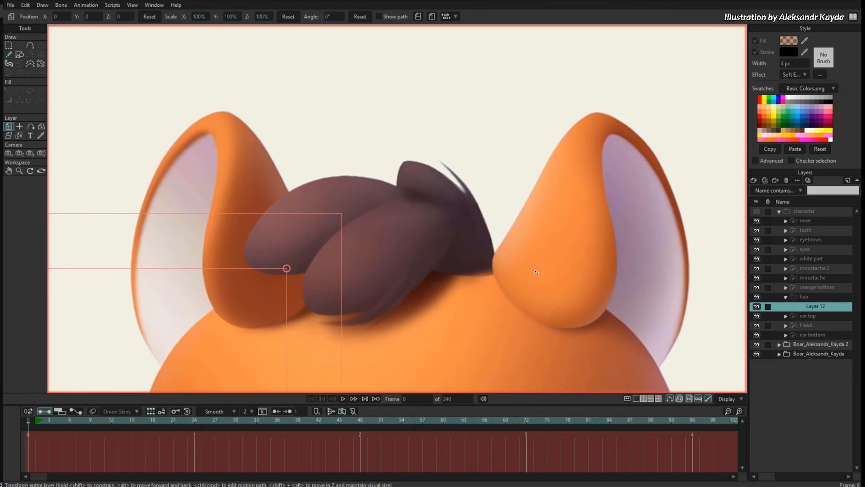
key("e")
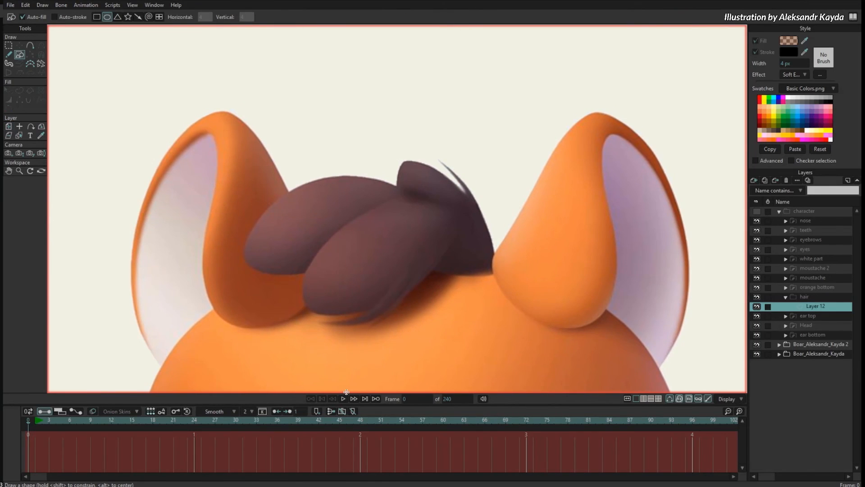
left_click(817, 149)
left_click_drag(311, 230, 457, 314)
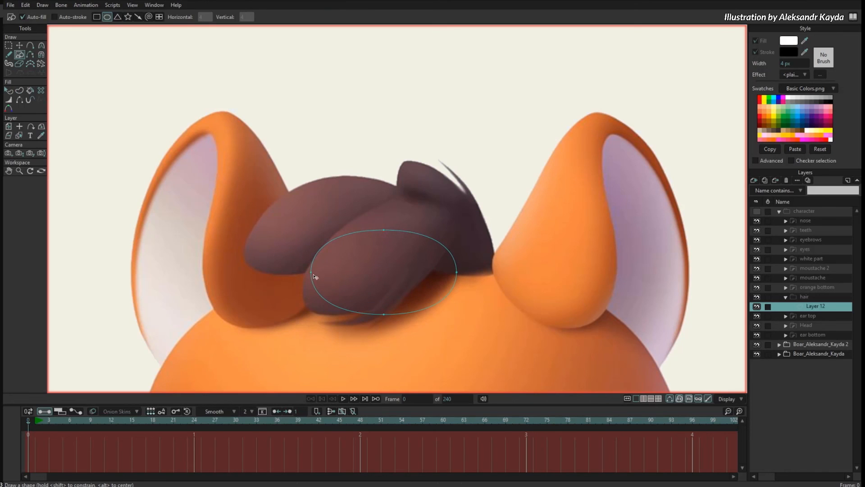
Move the oval's four points to tilt it diagonally along the front hair tuft.
key("t")
left_click_drag(312, 274, 303, 311)
left_click_drag(384, 232, 367, 209)
left_click_drag(458, 274, 454, 222)
left_click_drag(386, 318, 397, 302)
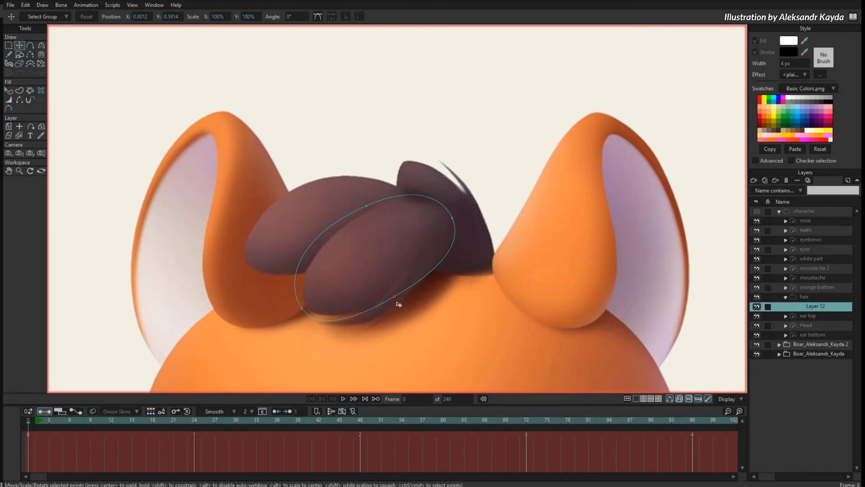
Fit the oval's curvature and points to the front tuft's outline and fill it with brown sampled from the reference.
left_click_drag(306, 311, 296, 265)
key("c")
key("t")
left_click_drag(377, 220, 377, 227)
left_click_drag(453, 220, 398, 255)
key("c")
key("t")
left_click_drag(313, 310, 312, 308)
key("c")
left_click_drag(395, 301, 399, 301)
key("t")
left_click_drag(399, 301, 397, 300)
left_click_drag(446, 224, 446, 226)
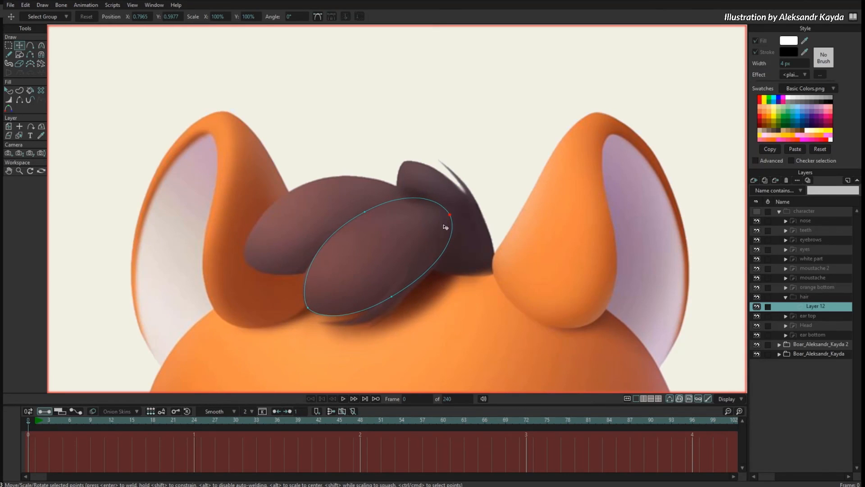
key("q")
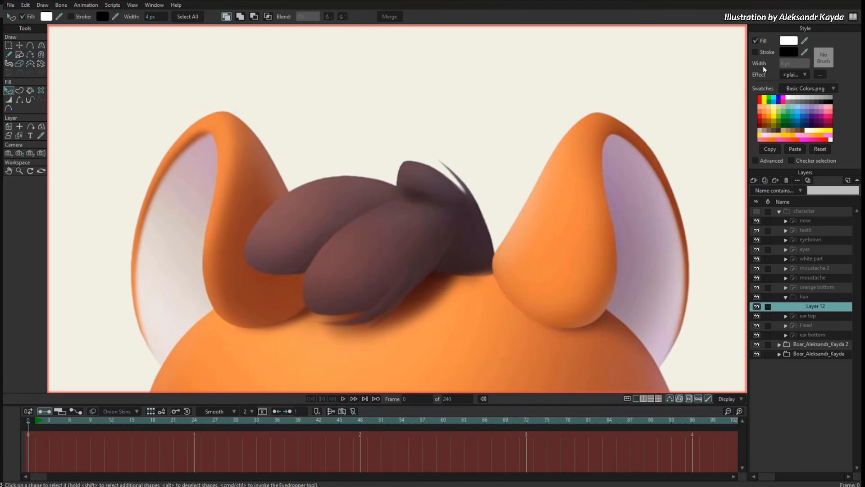
left_click(369, 264)
Wrap Layer 12 in a new group inside hair and add a vector layer above it in that group.
left_click(756, 180)
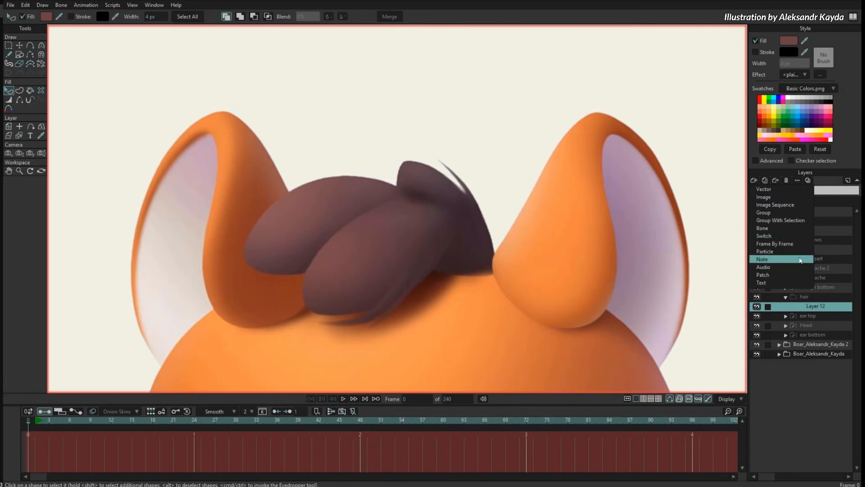
left_click(792, 221)
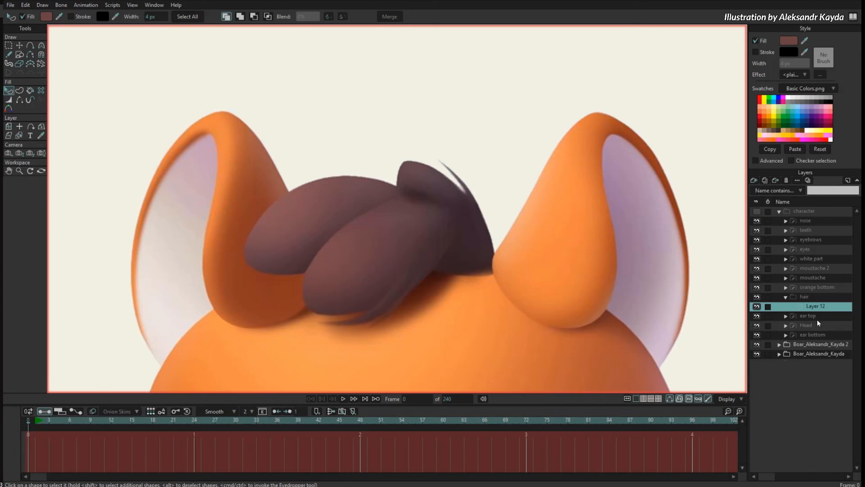
left_click(815, 313)
left_click(755, 180)
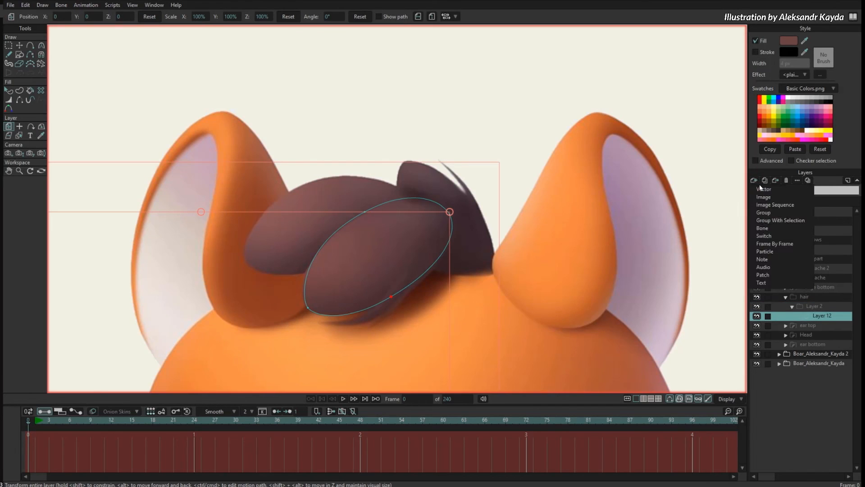
left_click(766, 189)
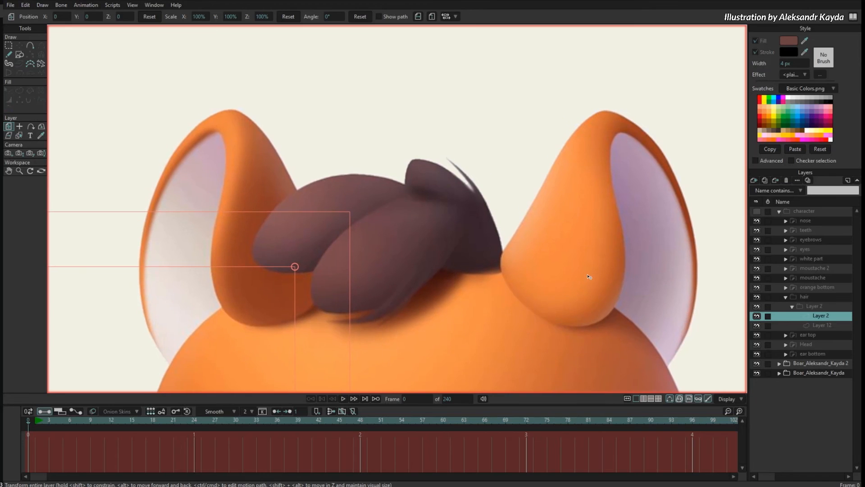
Copy the tuft oval from Layer 12 into the new vector layer and fill the copy with a reference hair colour.
left_click(807, 324)
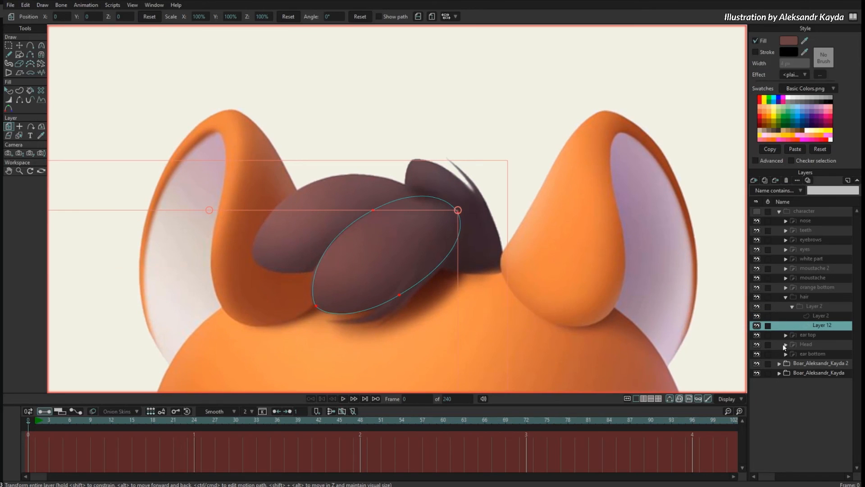
key("t")
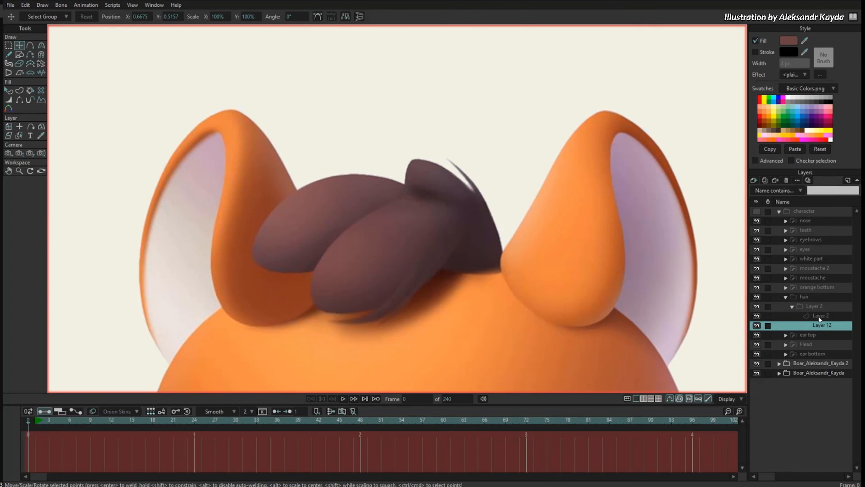
left_click(821, 316)
key("q")
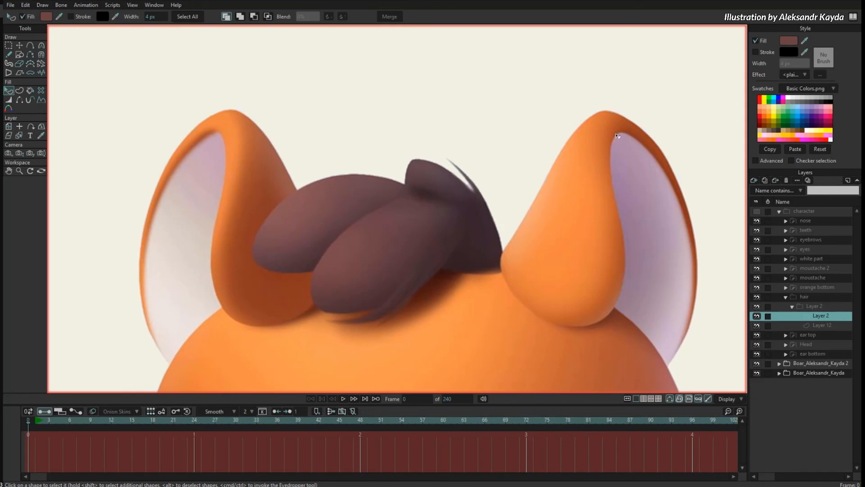
left_click(395, 215)
Show the character group and lighten the copied oval's fill to 8D5C62.
left_click(757, 212)
scroll(596, 243, "down", 2)
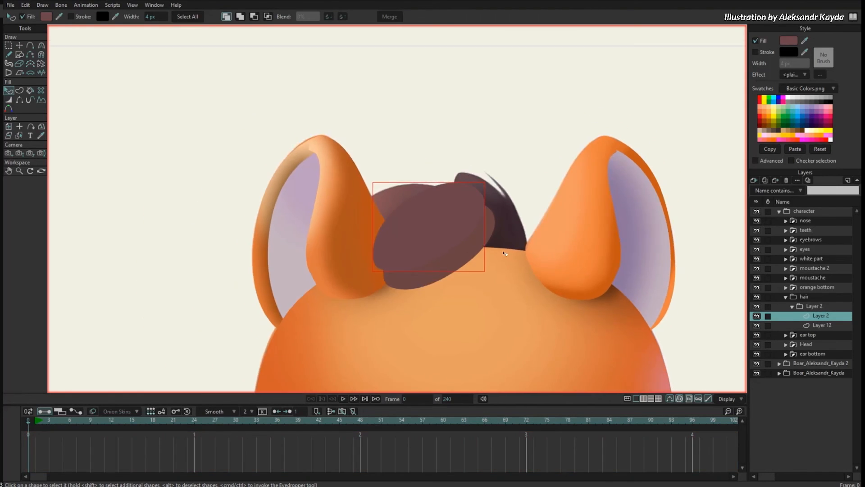
scroll(426, 270, "up", 2)
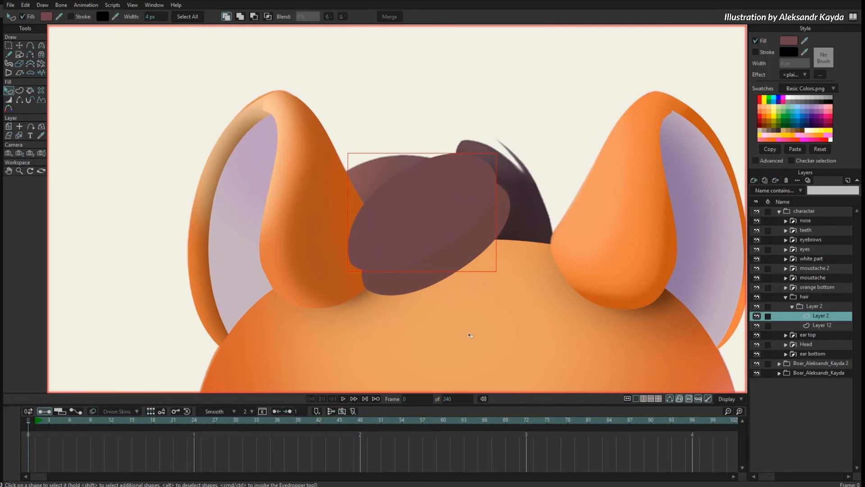
left_click(793, 42)
left_click_drag(268, 409, 266, 395)
left_click(364, 469)
Apply a Soft Edge effect with a 9 px blur radius to the copied oval.
left_click(794, 74)
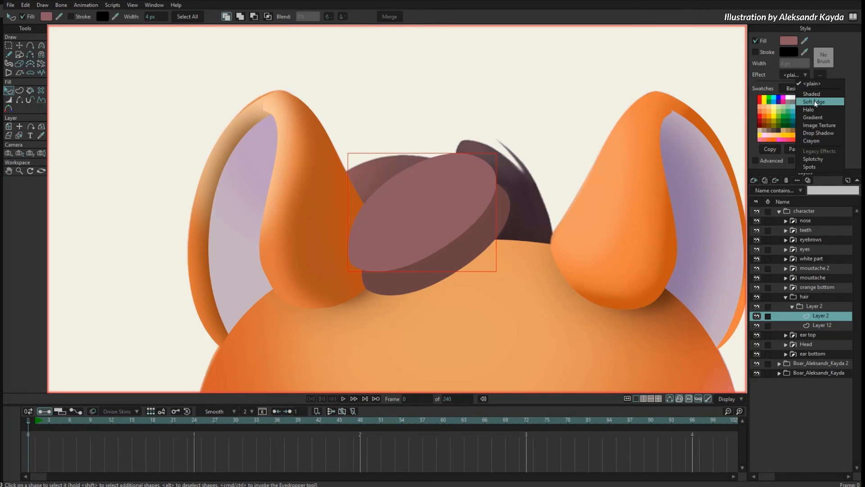
left_click(814, 102)
left_click_drag(480, 200, 564, 278)
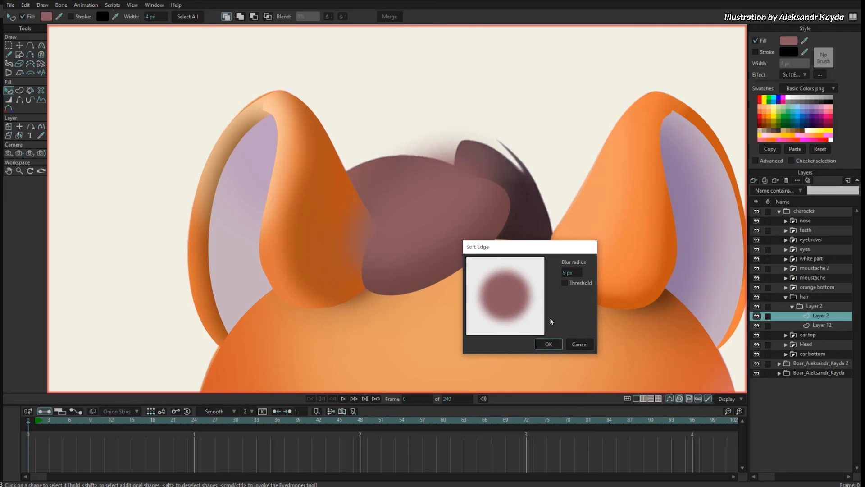
left_click(548, 344)
Set the tuft group's mask to Inside Bottom Layer so the soft oval is clipped by the base shape.
left_click(825, 306)
right_click(825, 306)
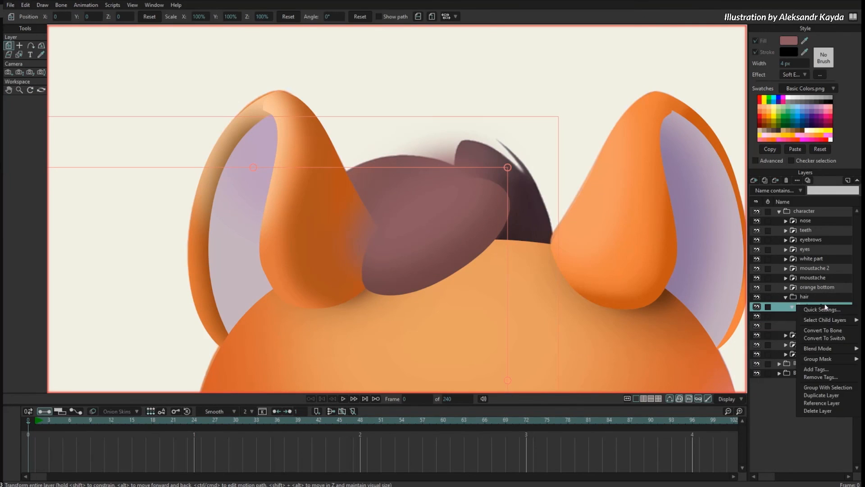
mouse_move(829, 352)
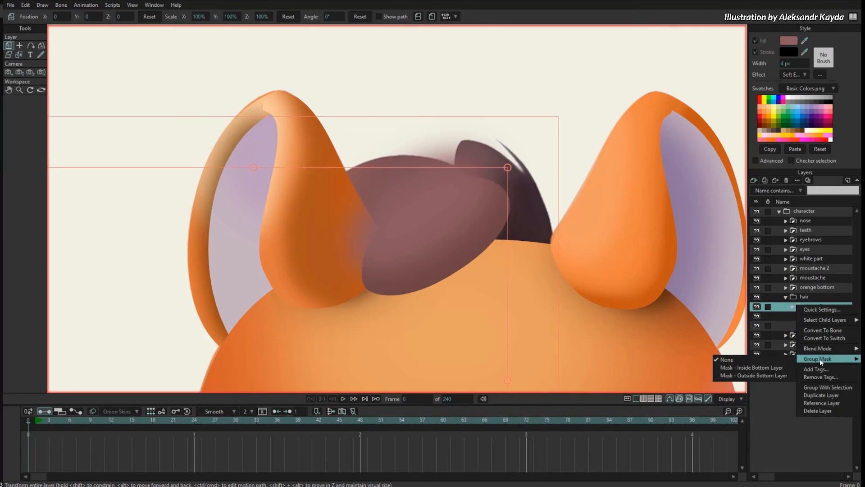
left_click(769, 376)
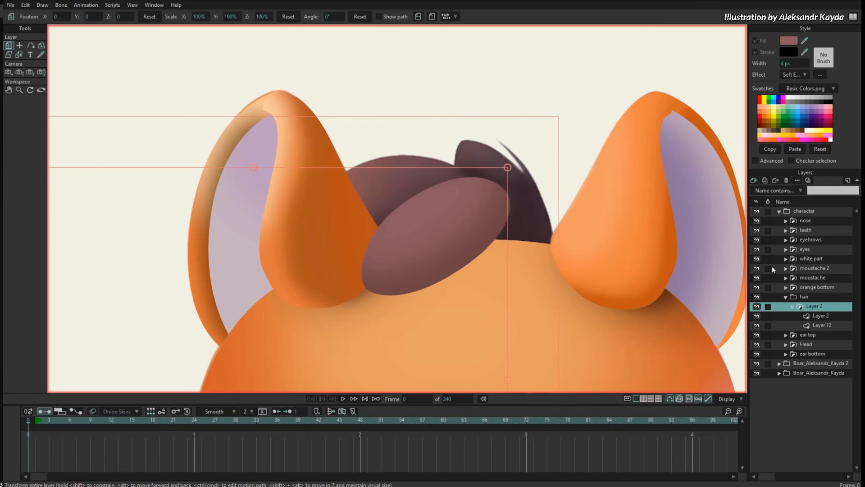
Set the blend mode of the tuft's soft highlight layer to Linear Dodge (Add).
scroll(621, 248, "down", 5)
left_click_drag(447, 279, 621, 278)
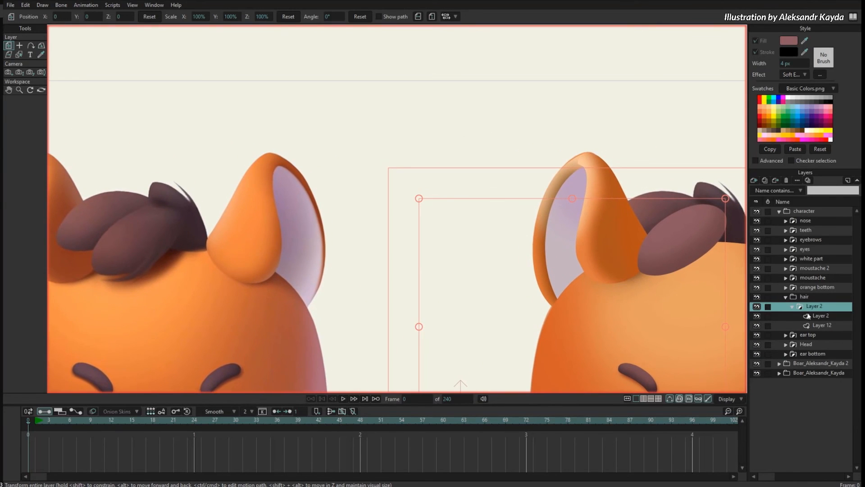
left_click(820, 324)
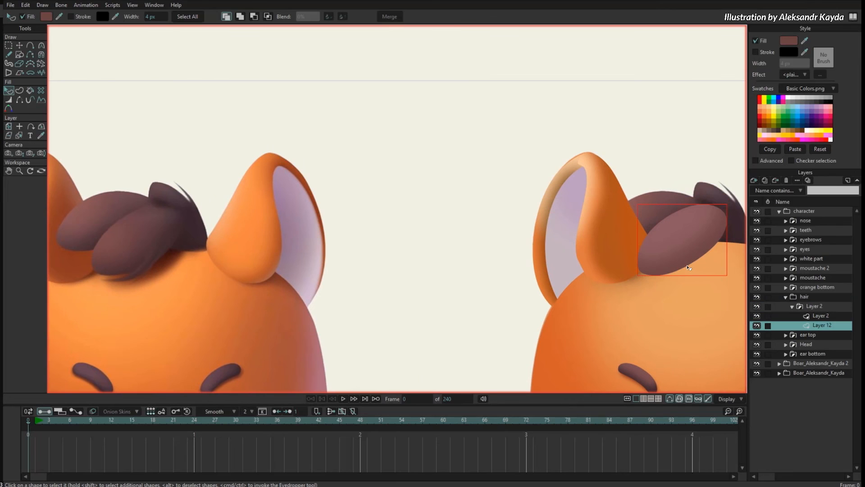
left_click_drag(690, 239, 665, 231)
left_click(820, 317)
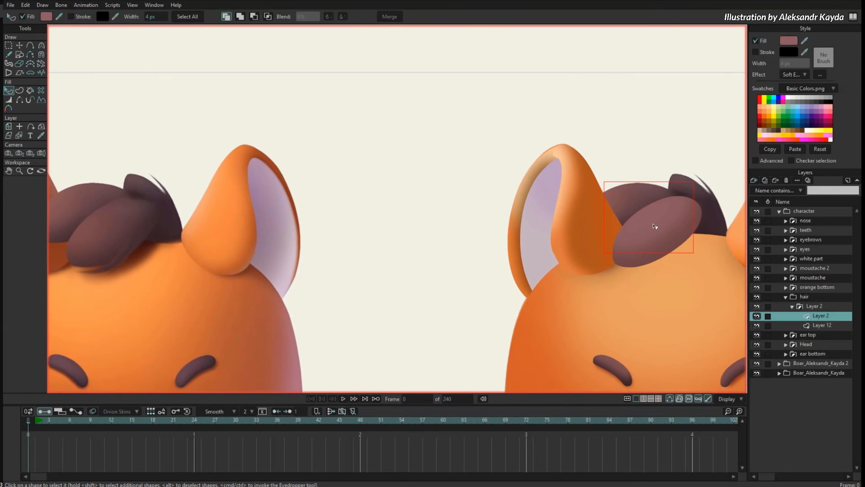
right_click(817, 316)
mouse_move(818, 333)
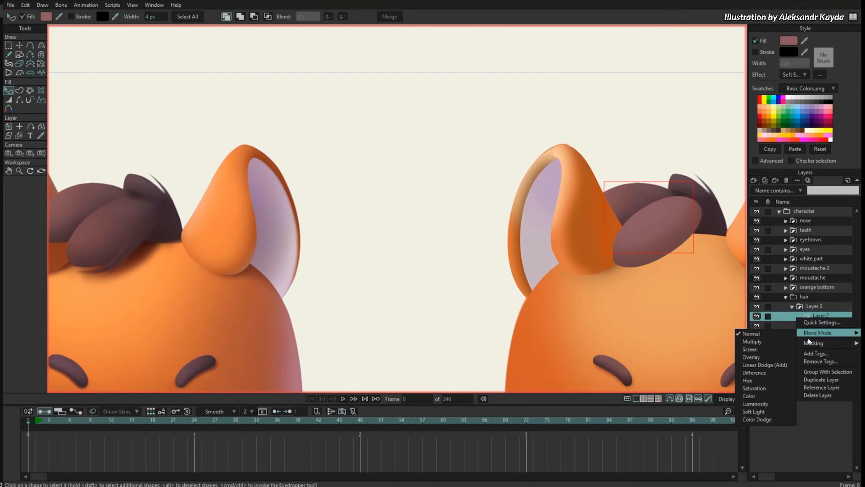
left_click(777, 366)
Set the highlight oval's fill to purple 573259 with 42% alpha and nudge its upper-right point inward.
left_click(789, 41)
left_click_drag(359, 368, 359, 414)
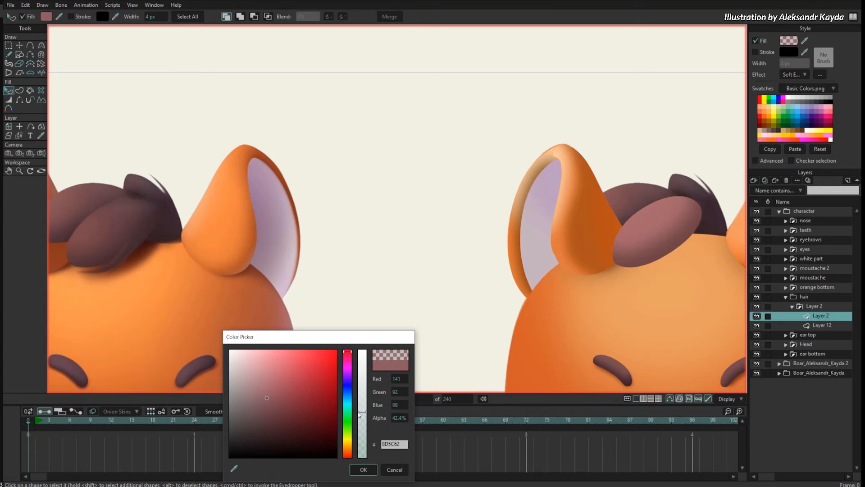
mouse_move(305, 396)
left_mouse_down()
mouse_move(289, 406)
mouse_move(288, 398)
left_mouse_up()
left_click_drag(346, 360, 348, 369)
mouse_move(267, 403)
left_mouse_down()
mouse_move(266, 391)
mouse_move(284, 418)
mouse_move(272, 415)
mouse_move(276, 420)
left_mouse_up()
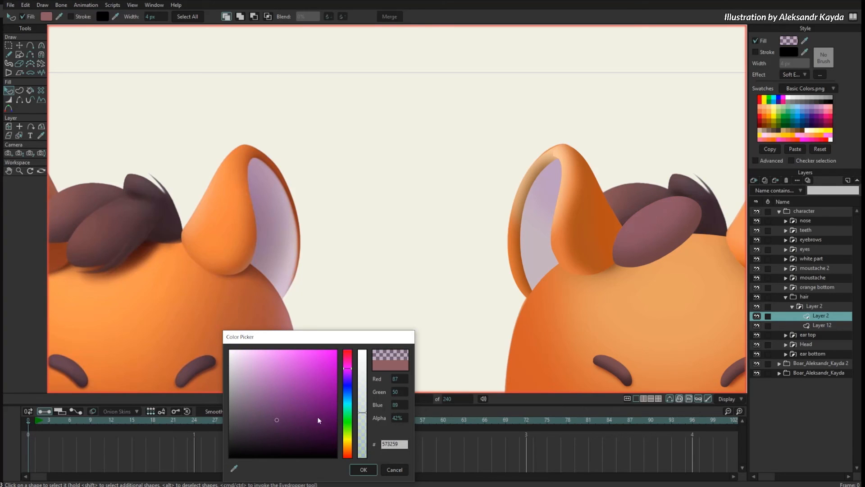
left_click(363, 469)
key("t")
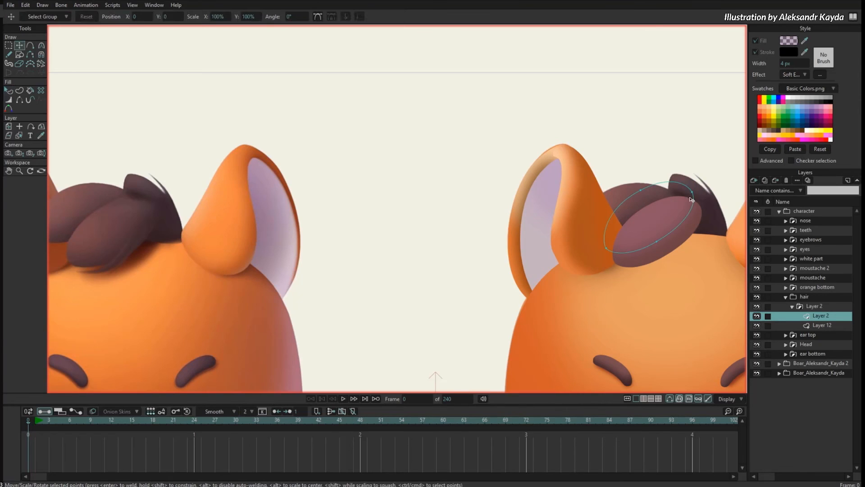
left_click_drag(691, 200, 689, 204)
Add a vector layer above the highlight layer and draw an upright oval over the tuft's right end.
left_click(755, 180)
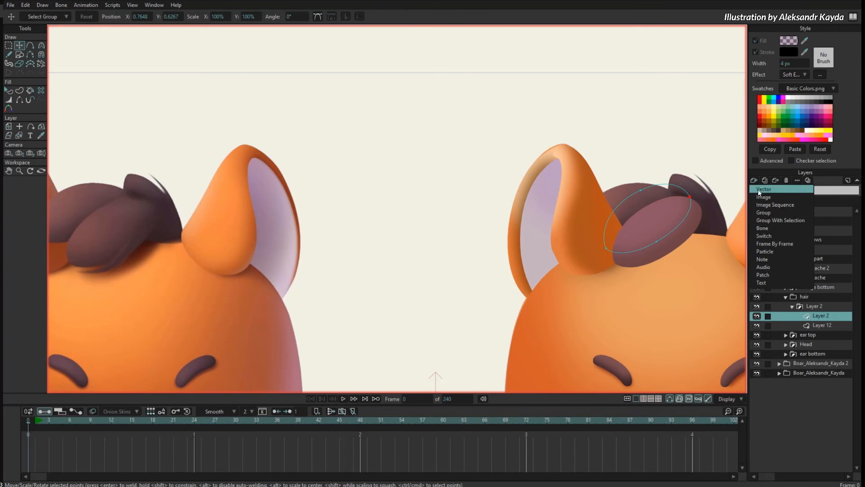
left_click(760, 192)
left_click_drag(651, 248, 624, 260)
key("s")
left_click_drag(654, 202, 699, 279)
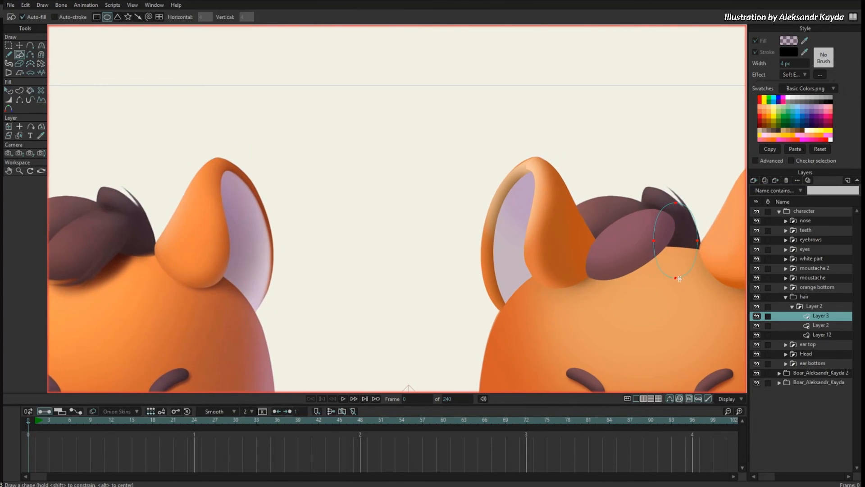
Reshape the new oval by moving its left and bottom points so it slants across the tuft's lower-right edge.
key("t")
left_click_drag(653, 240, 649, 231)
left_click_drag(675, 278, 645, 286)
left_click_drag(659, 244, 660, 243)
Change the slanted oval's fill to a darker purple with 77.6% alpha and adjust its left point over the tuft.
key("q")
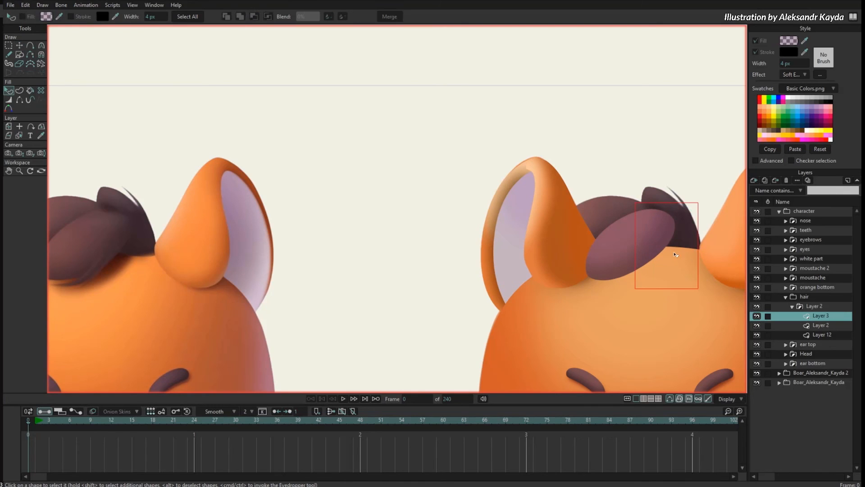
left_click(788, 40)
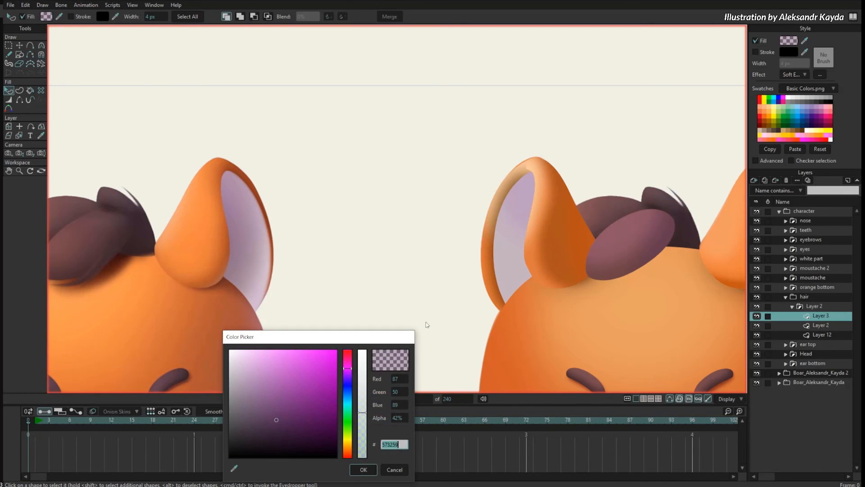
left_click(359, 374)
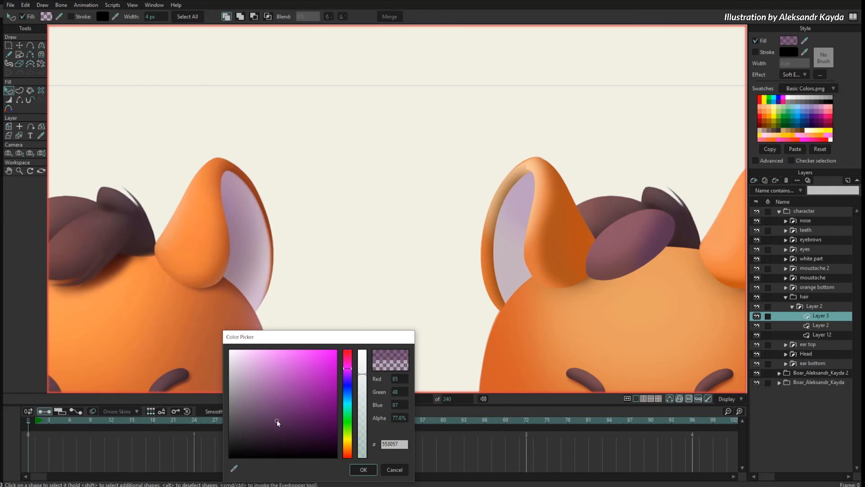
left_click_drag(276, 421, 283, 426)
left_click(363, 469)
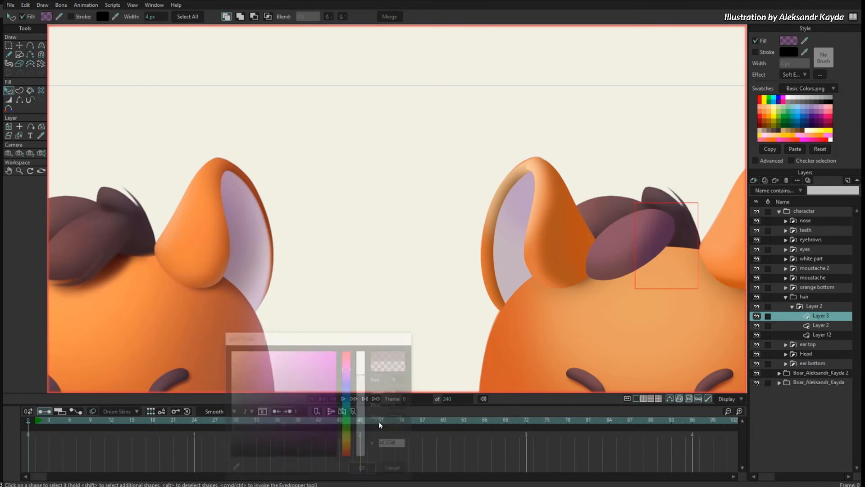
key("t")
left_click_drag(653, 249, 648, 248)
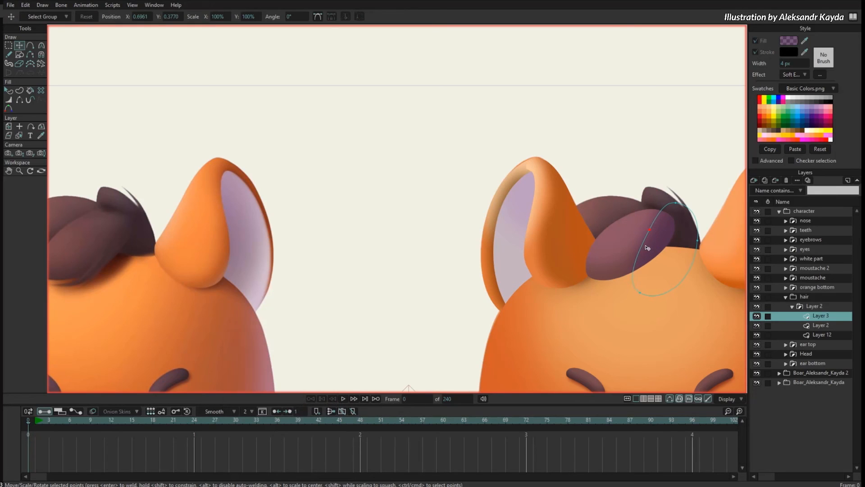
Nudge the slanted shading oval's upper point inward and set the tuft base shape's fill to dark brown 5B3536.
left_click_drag(682, 208, 676, 206)
scroll(679, 216, "down", 1)
left_click(823, 338)
key("q")
left_click(613, 265)
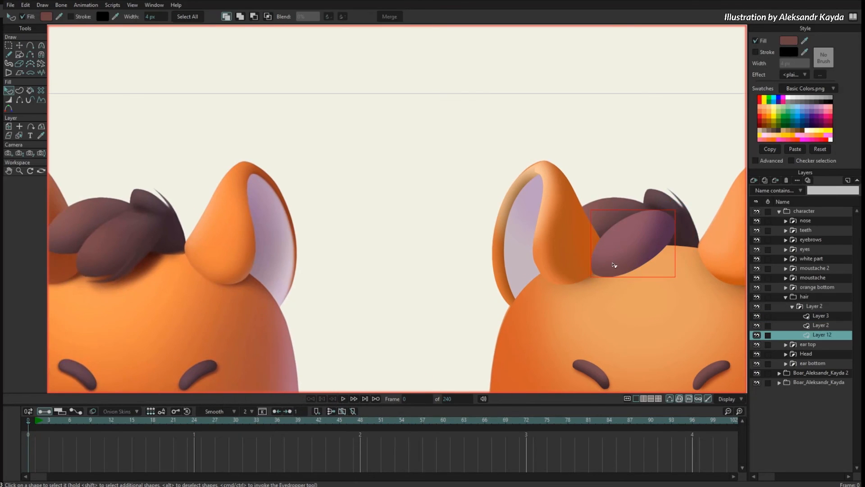
left_click(789, 41)
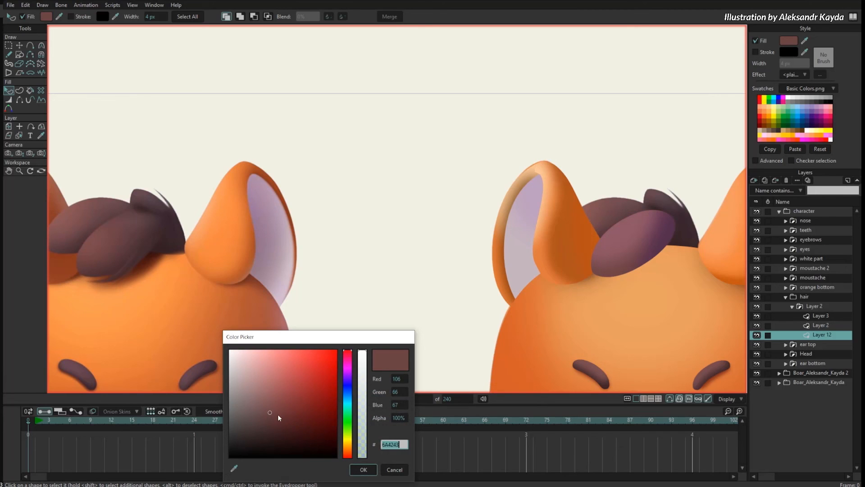
left_click_drag(272, 416, 275, 420)
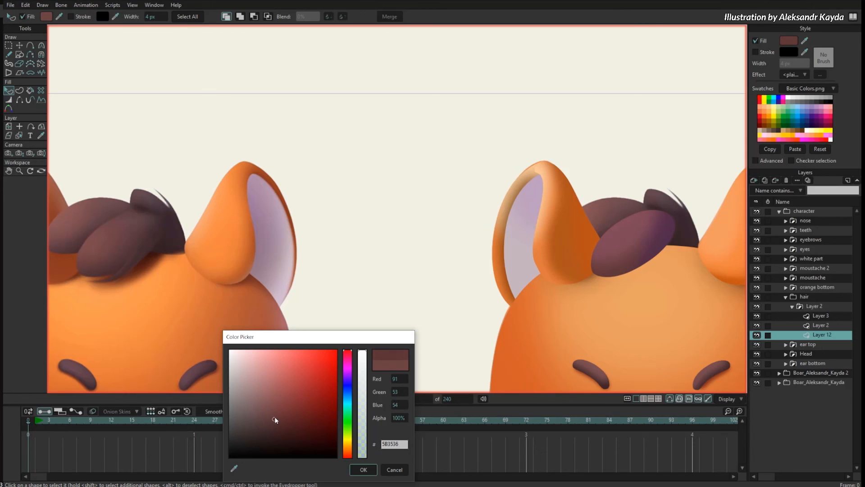
left_click(363, 470)
Shift the slanted shading oval's fill on Layer 3 to a redder hue, 4E2737.
left_click(665, 235)
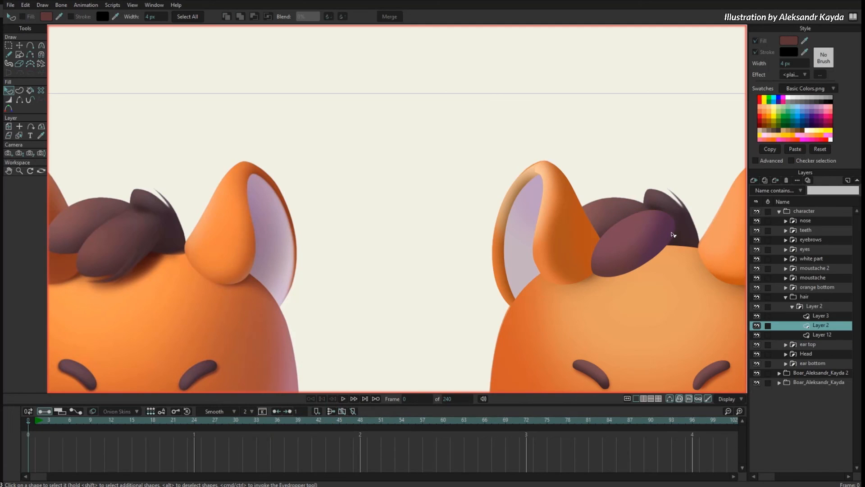
left_click(823, 315)
left_click(663, 242)
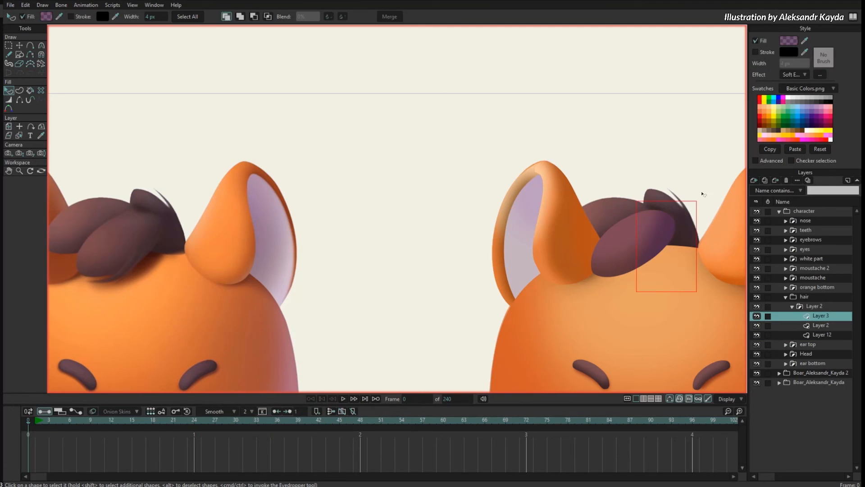
left_click(789, 40)
left_click_drag(347, 378, 347, 362)
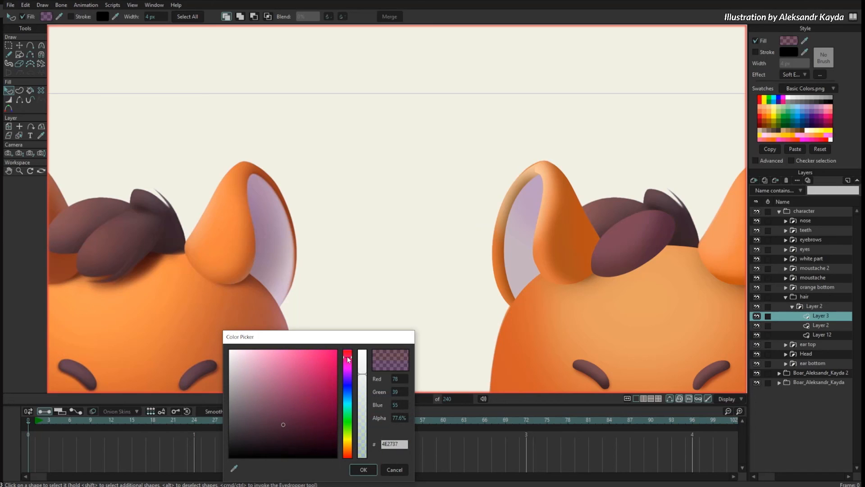
left_click(363, 469)
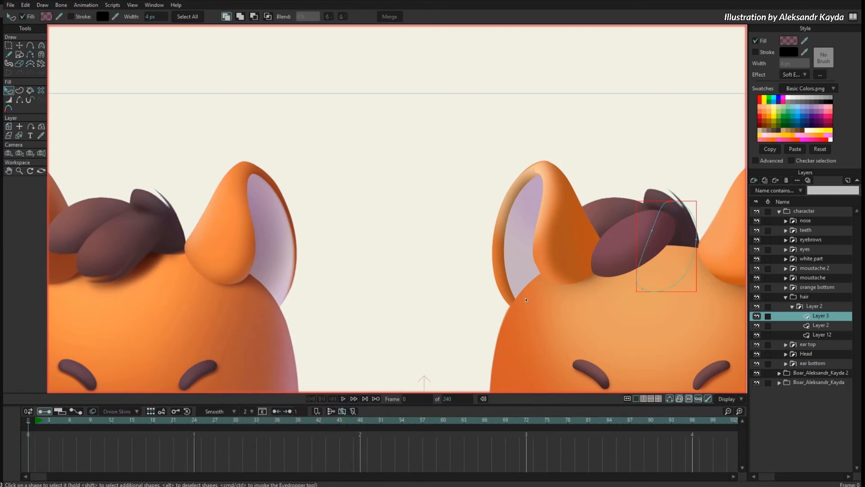
Duplicate the finished tuft group Layer 2 inside hair and set the copy's origin at the tuft's right end.
key("g")
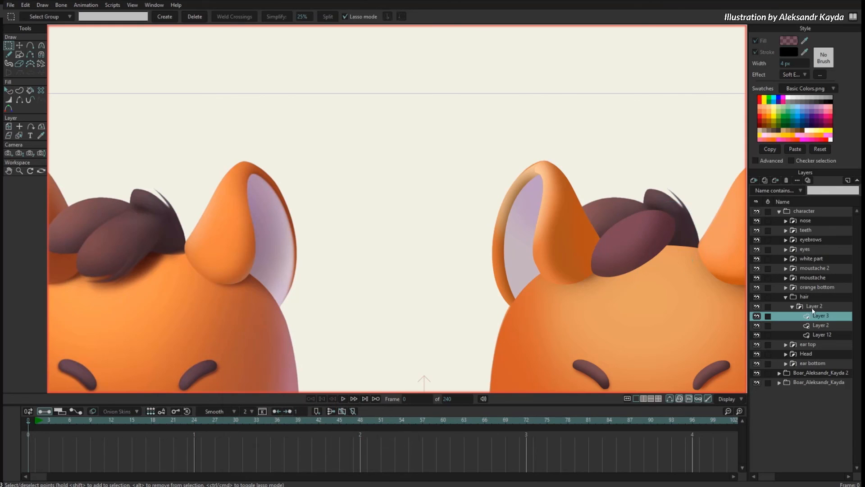
left_click(811, 307)
left_click(792, 306)
scroll(334, 242, "down", 1)
scroll(726, 243, "up", 1)
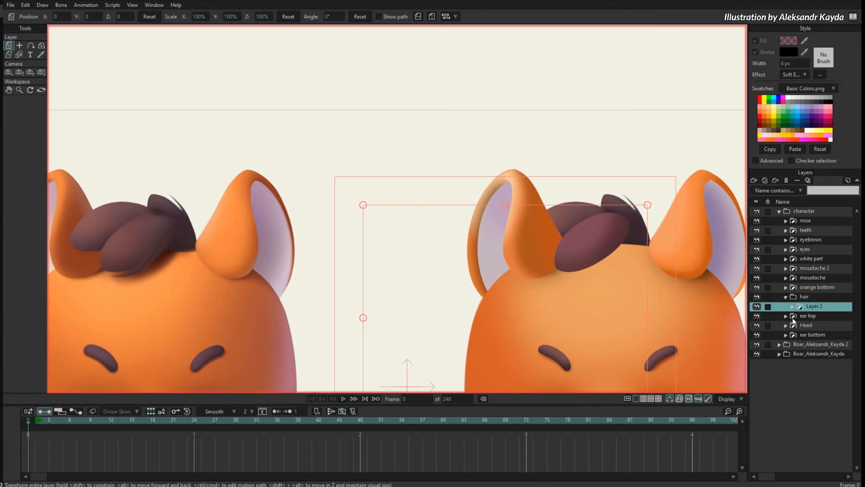
left_click(765, 181)
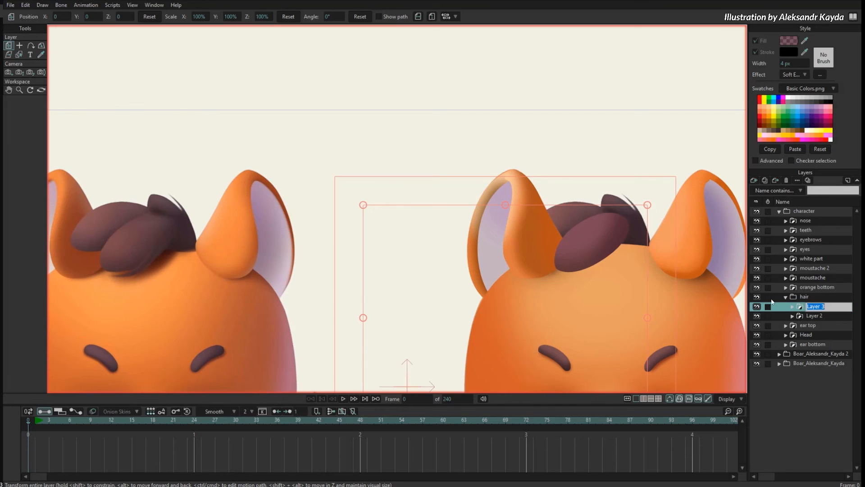
left_click(20, 45)
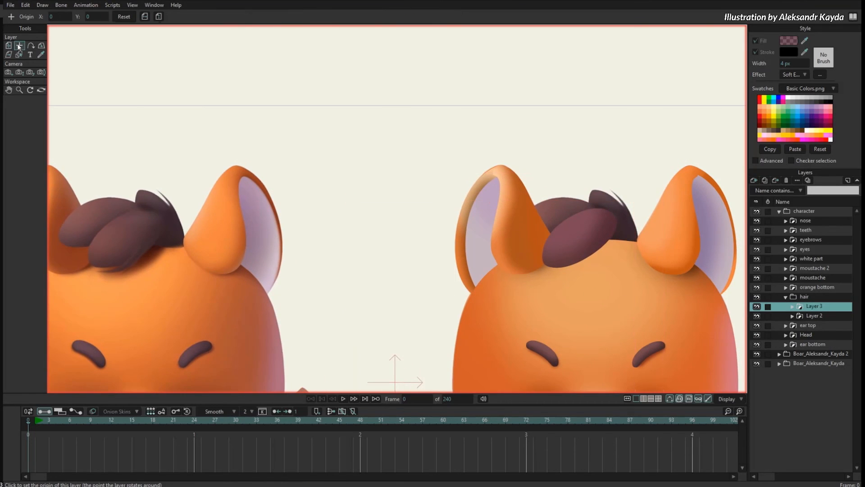
left_click(608, 218)
Rotate the copied tuft to about -27.1°, position it over the reference's rear tuft, and place its group below Layer 2.
key("m")
mouse_move(621, 265)
left_mouse_down()
mouse_move(599, 251)
mouse_move(615, 278)
left_mouse_up()
left_click_drag(582, 221, 612, 257)
left_click_drag(809, 308, 823, 324)
left_click_drag(619, 257, 613, 249)
mouse_move(579, 232)
left_mouse_down()
mouse_move(583, 239)
mouse_move(581, 226)
left_mouse_up()
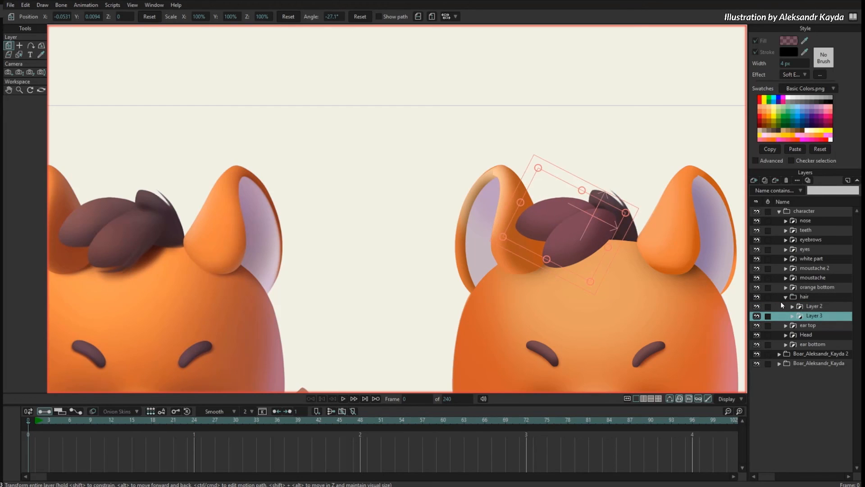
Hide the character group and move the copied tuft's base points on Layer 12 to match the reference's left tuft.
left_click(757, 212)
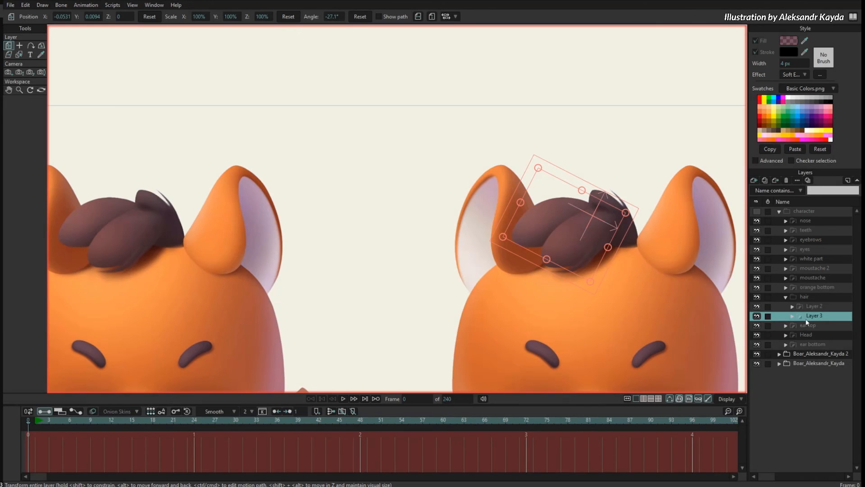
left_click(792, 317)
left_click(822, 345)
scroll(589, 252, "up", 3)
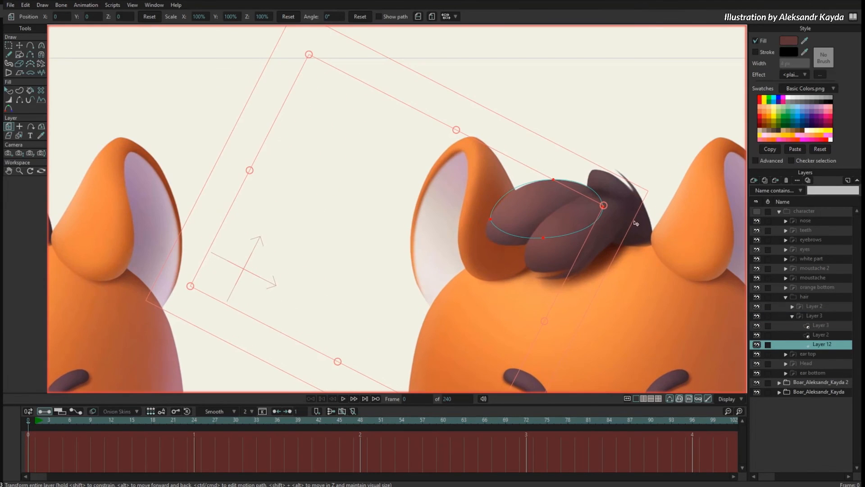
left_click_drag(495, 221, 489, 237)
key("t")
left_click_drag(546, 242, 545, 244)
left_click_drag(551, 189, 538, 167)
Reshape the copied tuft's highlight oval on Layer 2 by moving its right and bottom points upward.
left_click(821, 335)
left_click_drag(605, 192, 597, 174)
left_click_drag(545, 213, 547, 208)
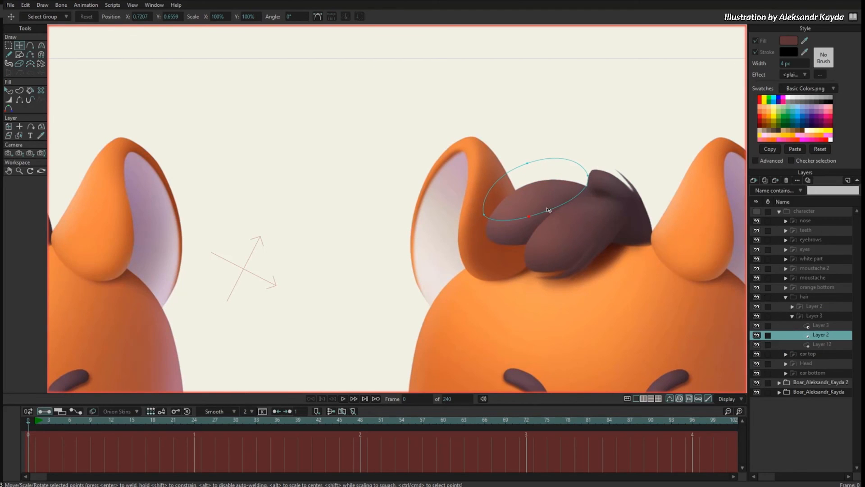
Reshape the copied tuft's shading oval on Layer 3 along the lower edge and show the character group again.
left_click(820, 325)
left_click_drag(533, 257, 490, 251)
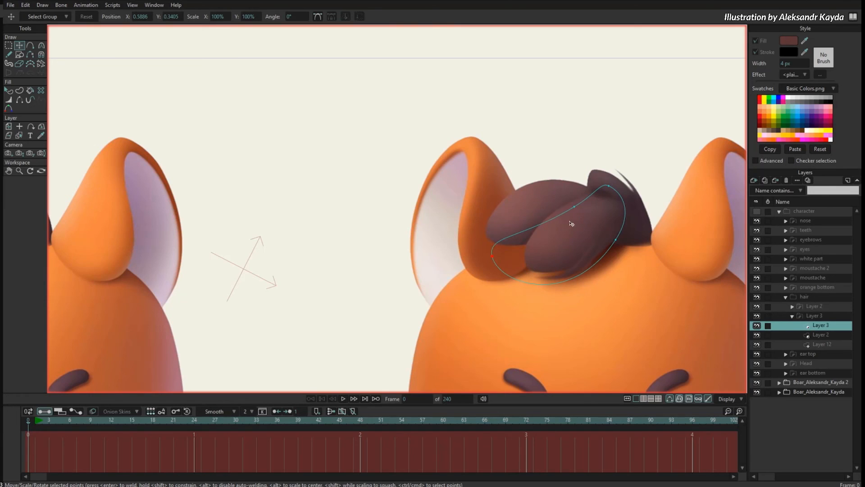
left_click_drag(570, 221, 547, 225)
left_click_drag(627, 190, 626, 196)
left_click_drag(490, 256, 472, 241)
left_click_drag(550, 211, 469, 238)
left_click_drag(518, 230, 520, 226)
left_click(757, 211)
left_click(789, 219)
scroll(607, 206, "down", 5)
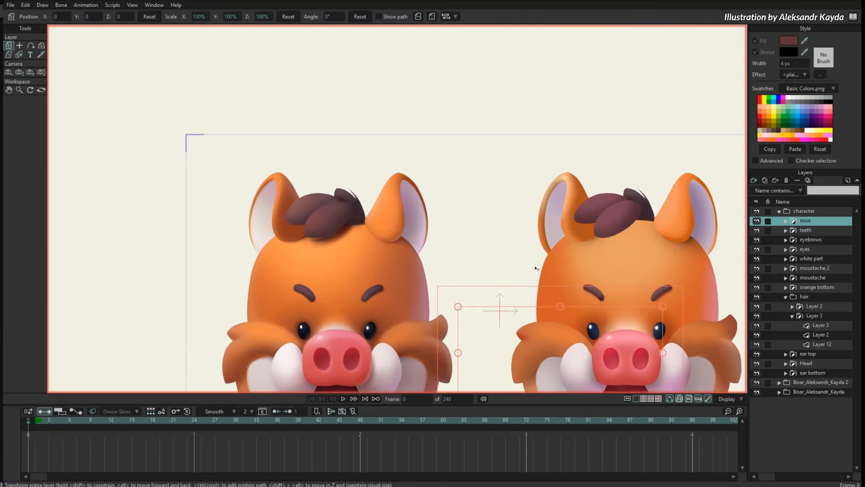
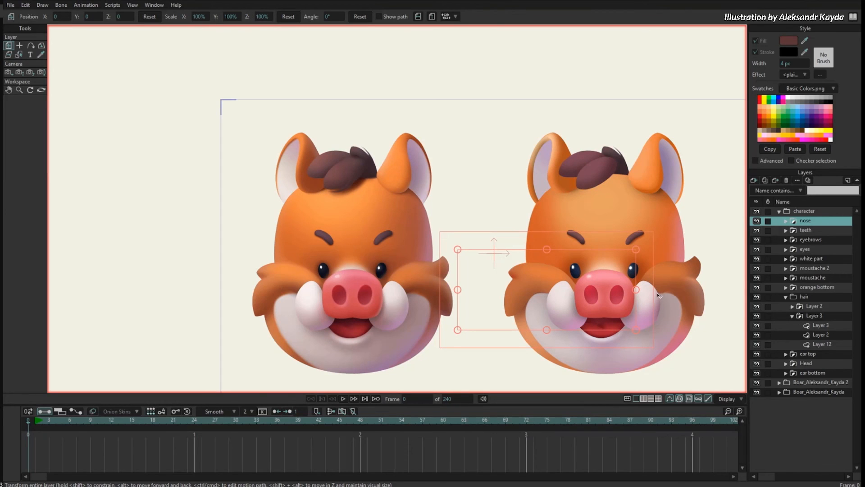
Duplicate the rear tuft group Layer 3 and name the copy "hair bottom".
left_click_drag(663, 247, 640, 258)
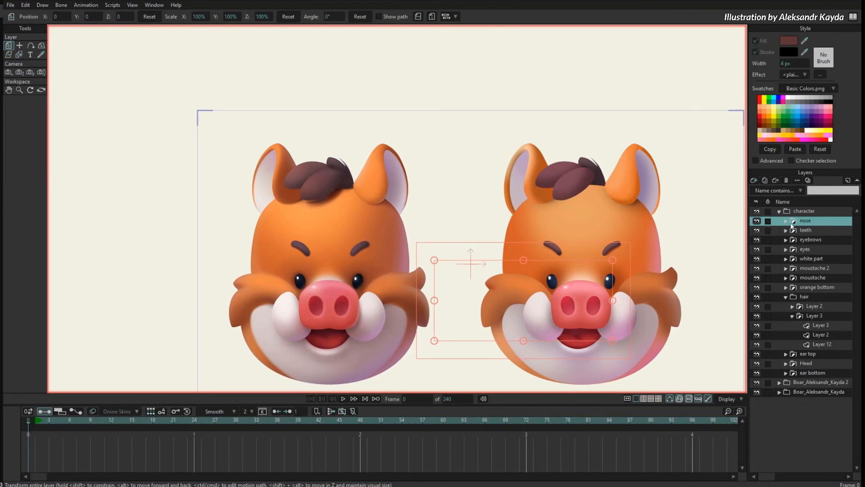
left_click(811, 317)
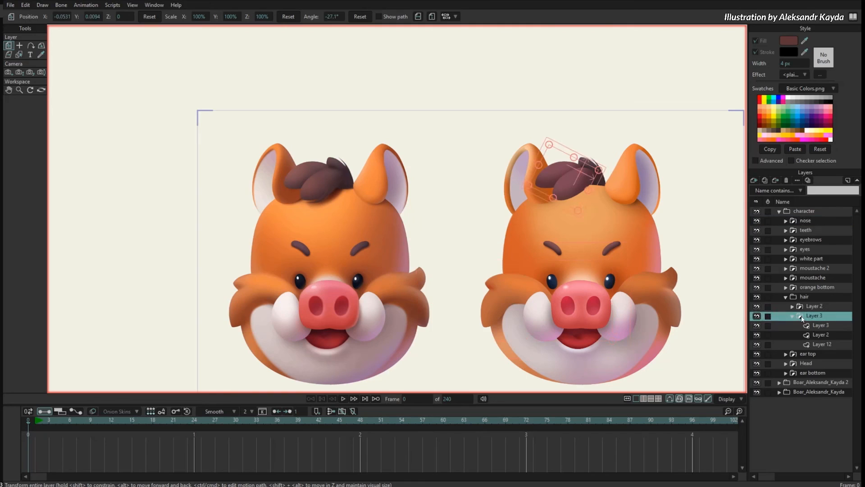
left_click(793, 316)
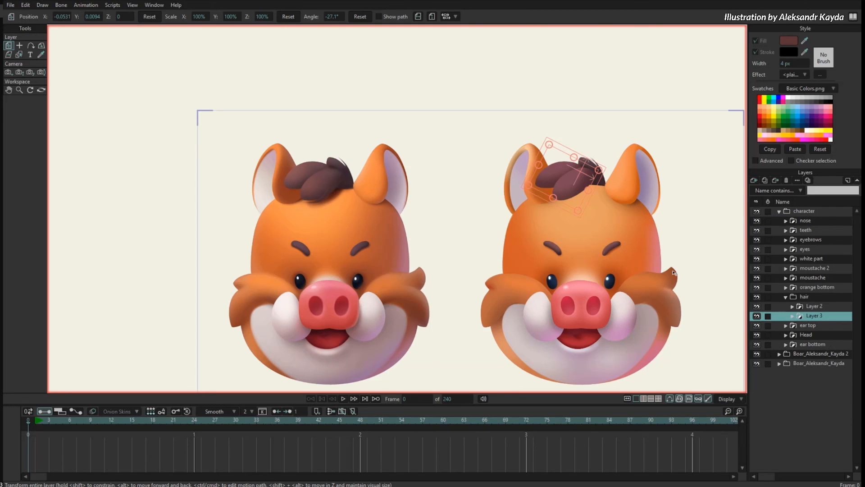
left_click_drag(673, 271, 668, 268)
left_click(766, 181)
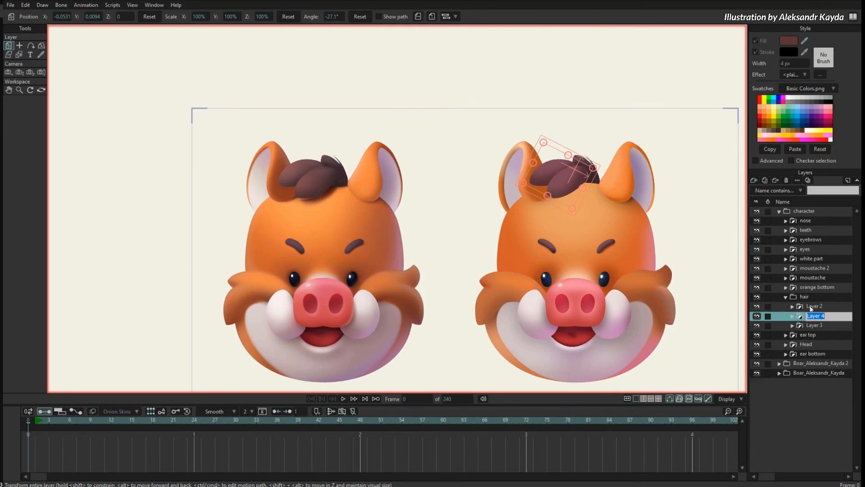
type("hair bottom")
key("Return")
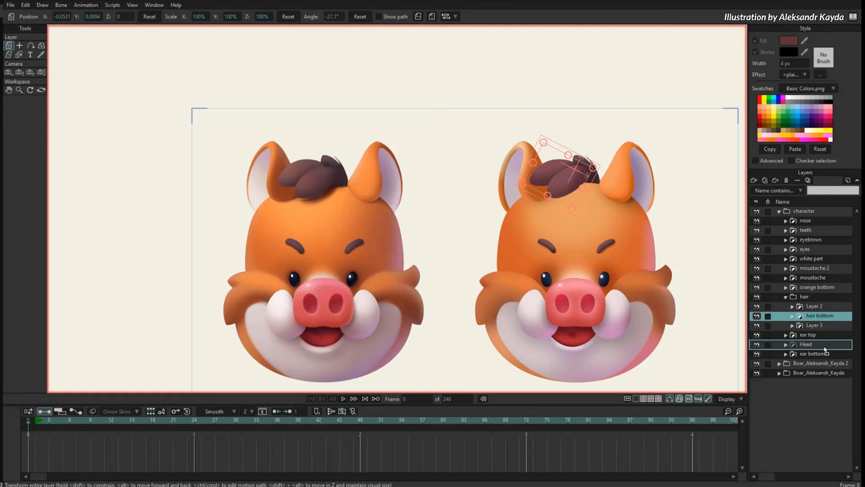
Place the hair bottom group below ear bottom and rotate it to about -111.8° at the hair's right end.
mouse_move(826, 349)
left_mouse_down()
mouse_move(837, 361)
mouse_move(822, 355)
left_mouse_up()
scroll(676, 201, "up", 3)
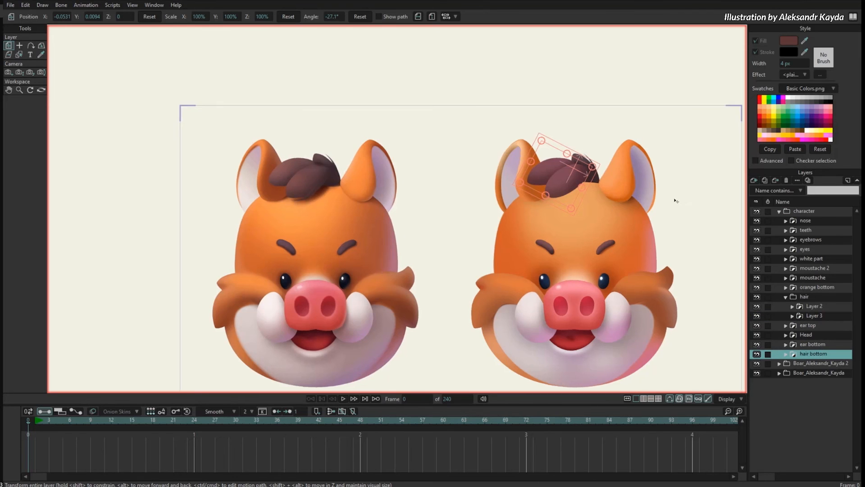
left_click_drag(586, 172, 539, 225)
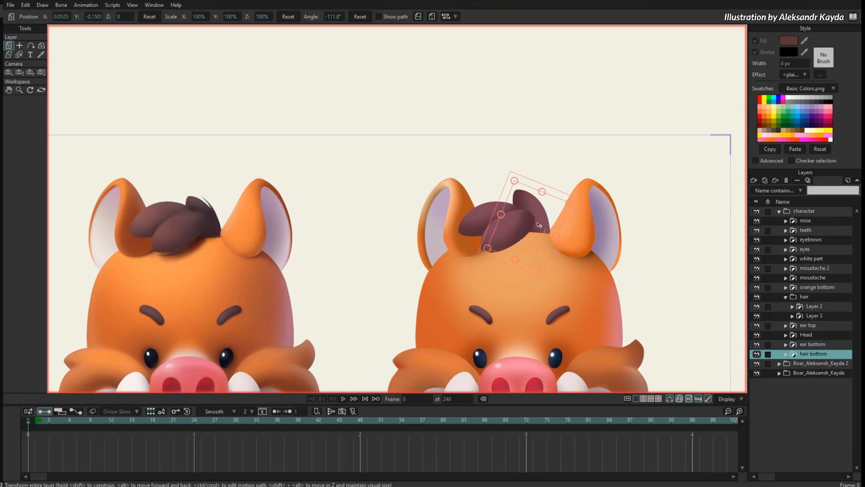
Hide the character group and fit the hair bottom base oval on Layer 12 to the reference's upright right-hand tuft.
left_click(786, 354)
left_click(807, 381)
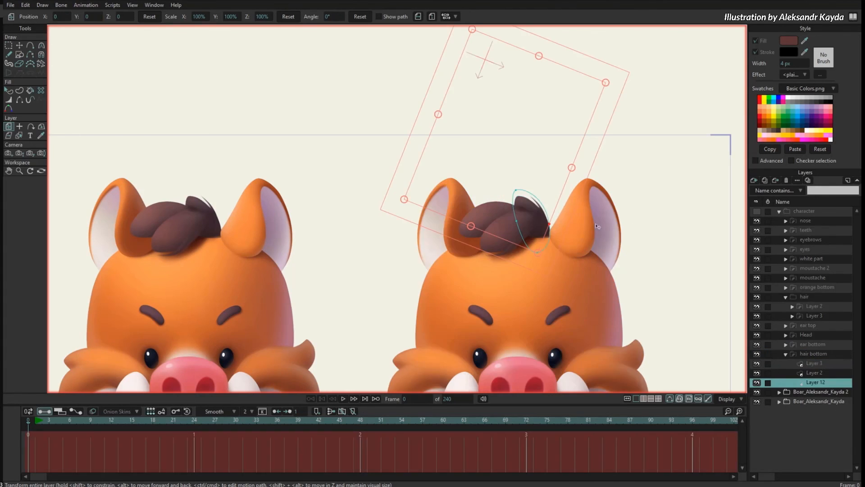
scroll(488, 176, "up", 3)
key("t")
left_click_drag(482, 168, 485, 179)
left_click_drag(545, 231, 541, 236)
left_click_drag(483, 226, 484, 220)
mouse_move(524, 279)
left_mouse_down()
mouse_move(536, 270)
mouse_move(530, 246)
left_mouse_up()
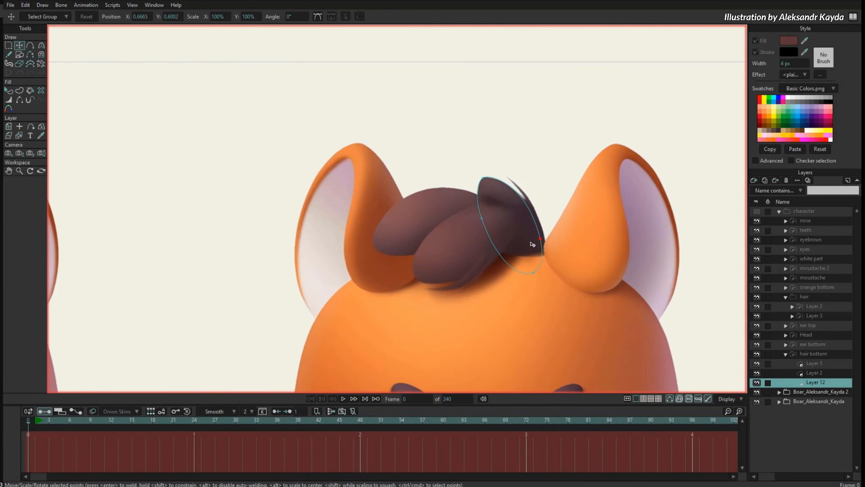
Fill the hair bottom base shape with the dark brown sampled from the reference's right-hand tuft.
key("q")
left_click(804, 41)
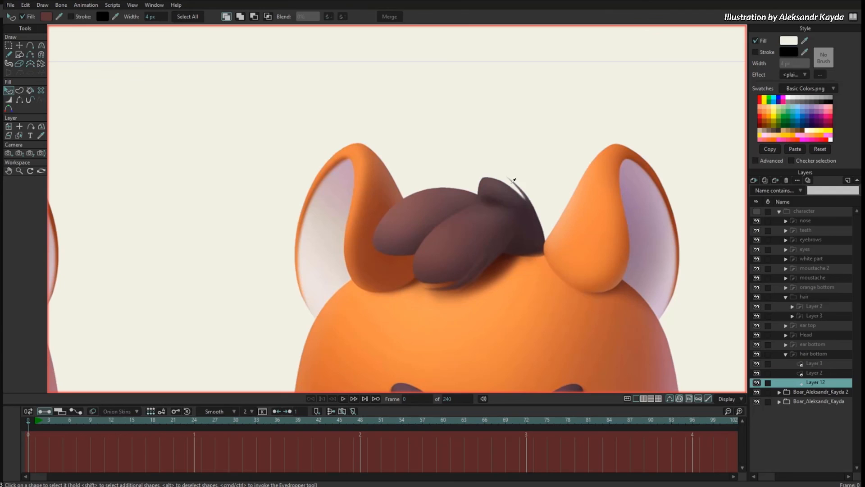
left_click(524, 204)
Move the bottom and left points of the hair bottom oval on Layer 2, and show the character group again.
left_click(814, 373)
key("g")
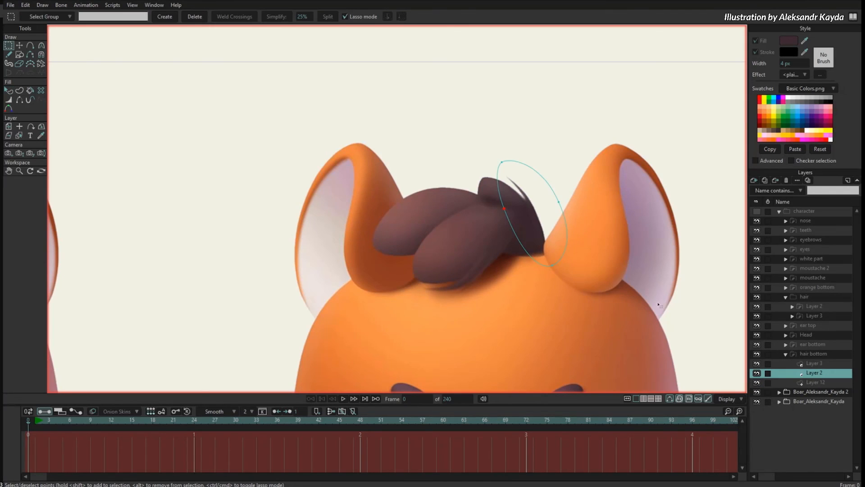
key("t")
left_click_drag(551, 265, 531, 281)
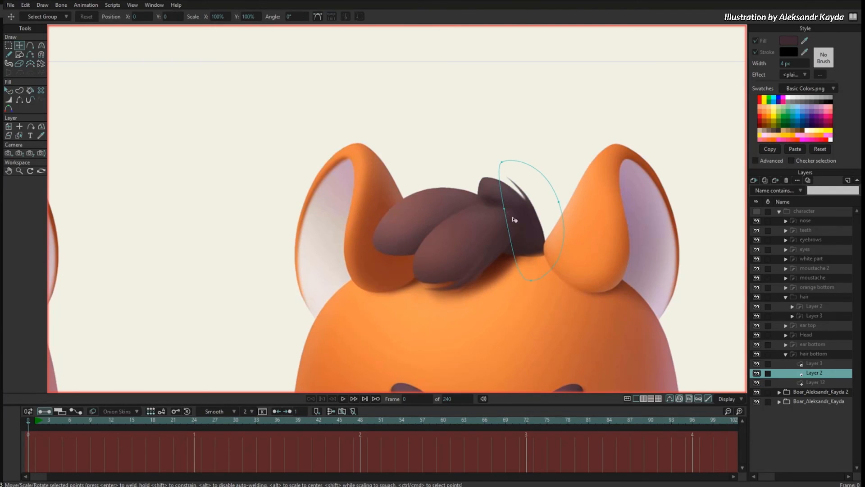
left_click_drag(510, 215, 525, 228)
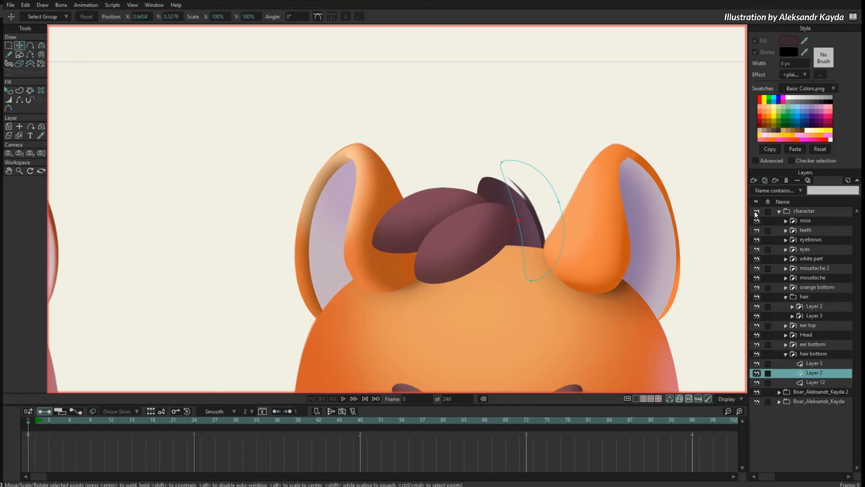
Move the hair bottom oval on Layer 2 up over the tuft's tip and adjust its four points into a rounder shape.
key("q")
key("g")
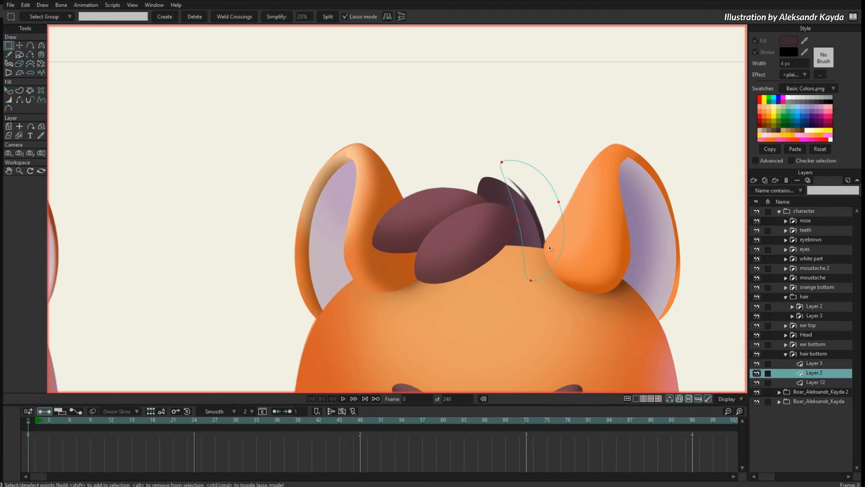
key("t")
left_click_drag(587, 257, 538, 203)
key("Return")
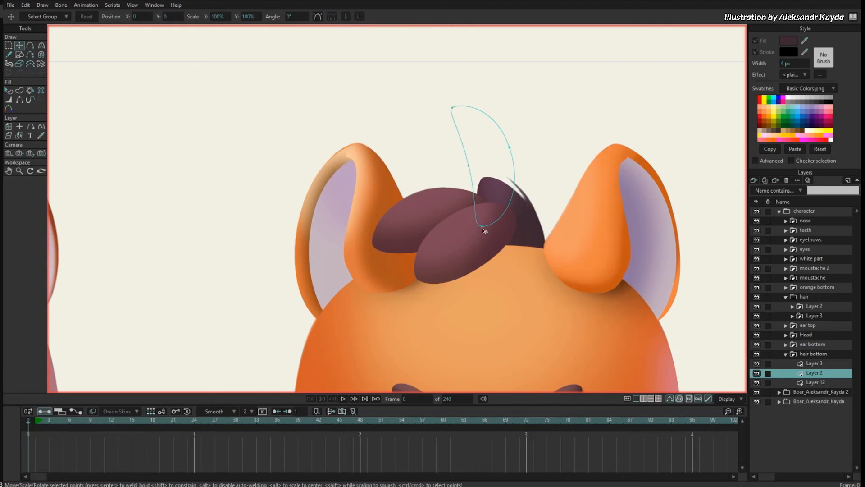
left_click_drag(469, 166, 455, 181)
left_click_drag(482, 225, 501, 201)
left_click_drag(455, 182, 461, 178)
left_click_drag(453, 107, 456, 123)
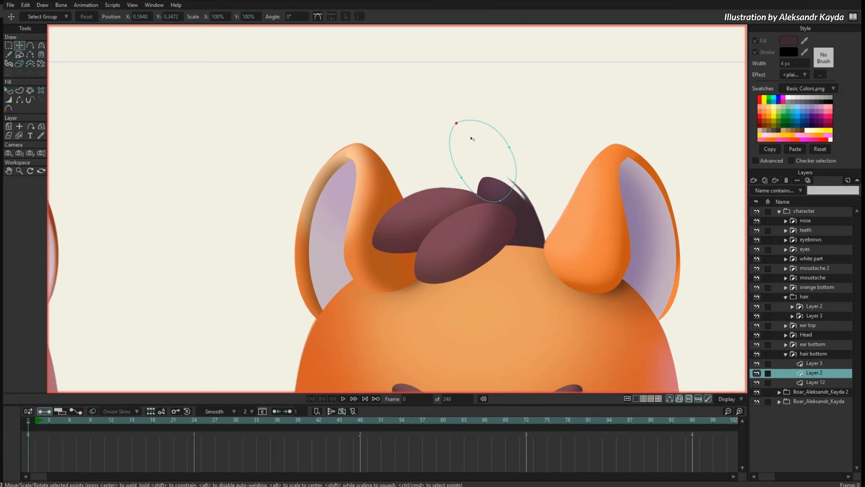
left_click_drag(509, 147, 505, 157)
Move the hair bottom oval on Layer 3 to the rear tuft's outer edge and adjust its four points into a compact rounded shape.
left_click(818, 362)
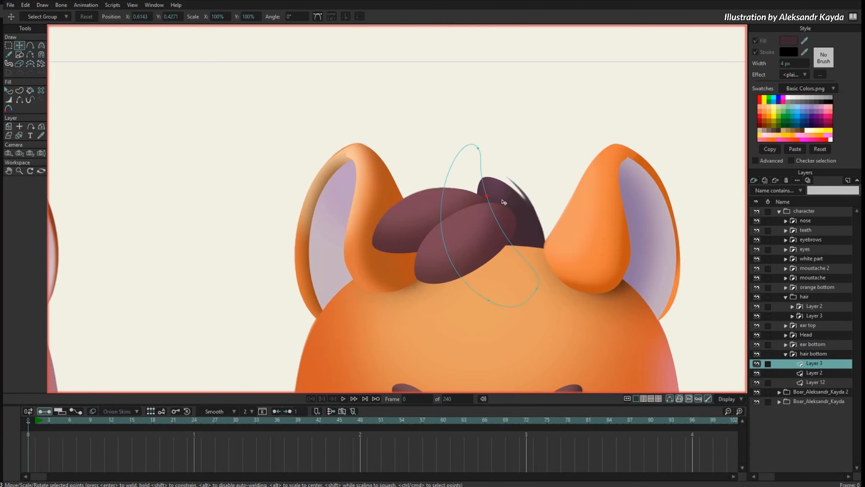
left_click_drag(503, 201, 568, 228)
left_click_drag(469, 147, 522, 178)
left_click_drag(483, 225, 511, 177)
left_click_drag(526, 241, 520, 237)
left_click_drag(537, 287, 489, 291)
left_click_drag(527, 240, 515, 243)
left_click_drag(490, 291, 507, 270)
left_click_drag(567, 229, 558, 250)
left_click_drag(521, 153, 534, 165)
Adjust the fill colour of the soft-edged shading shape on hair bottom Layer 3.
key("q")
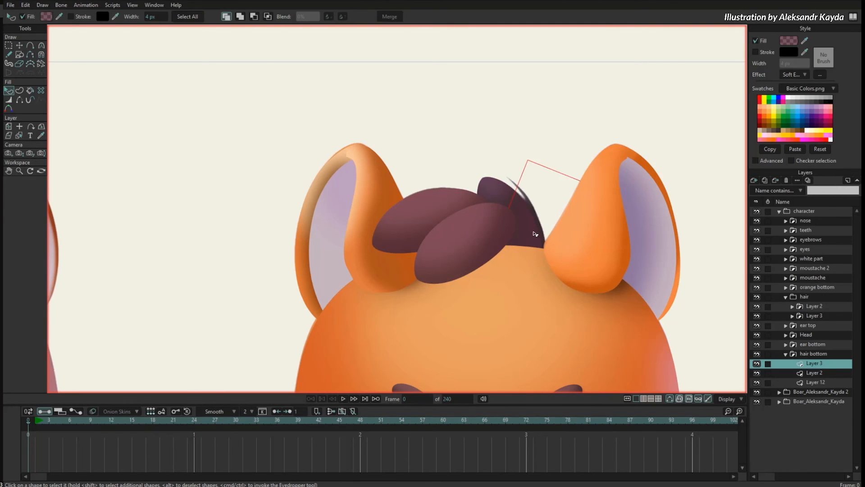
left_click(789, 41)
left_click_drag(284, 424, 294, 433)
left_click(363, 470)
scroll(480, 293, "down", 3)
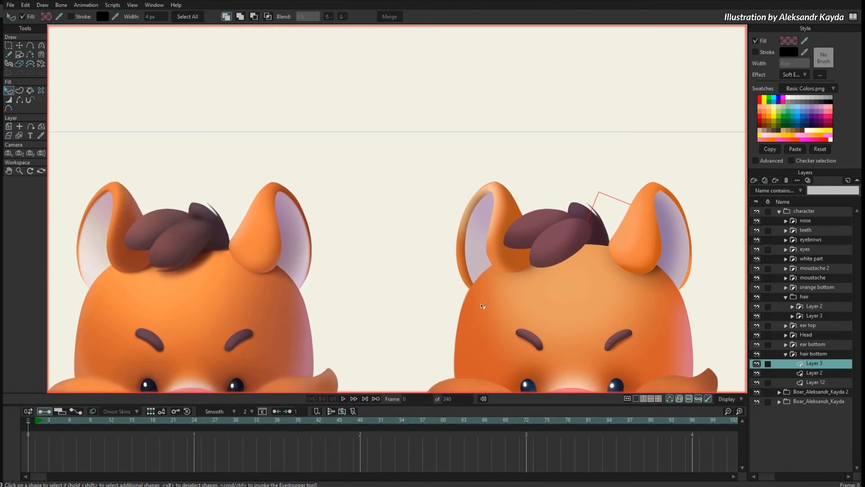
left_click_drag(634, 244, 587, 264)
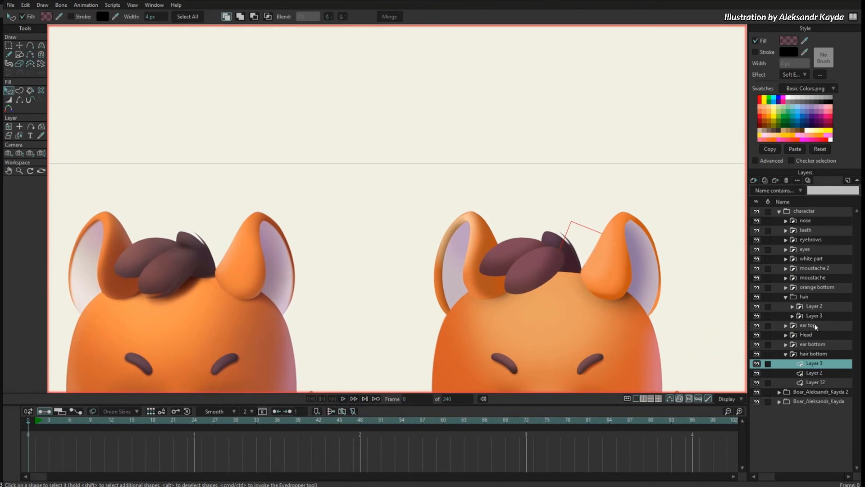
Copy the shading shape from hair bottom Layer 3 and paste it into Layer 3 of the front tuft.
key("g")
key("ctrl+a")
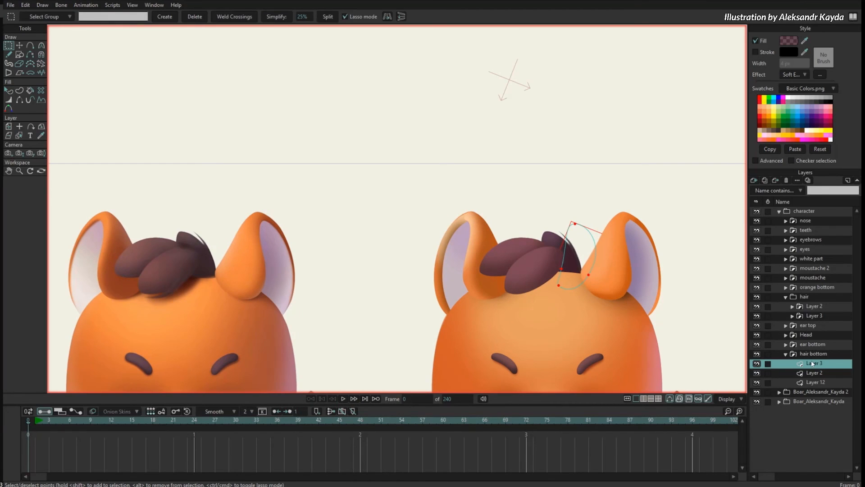
left_click(793, 355)
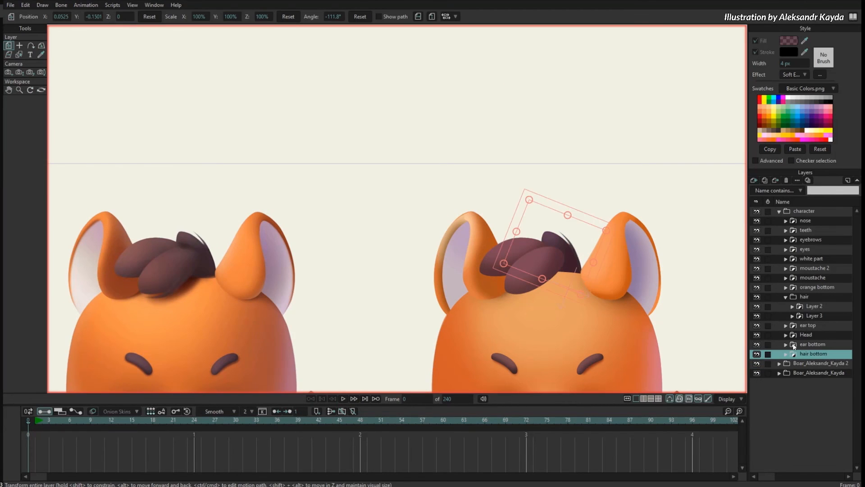
left_click(792, 316)
left_click(793, 306)
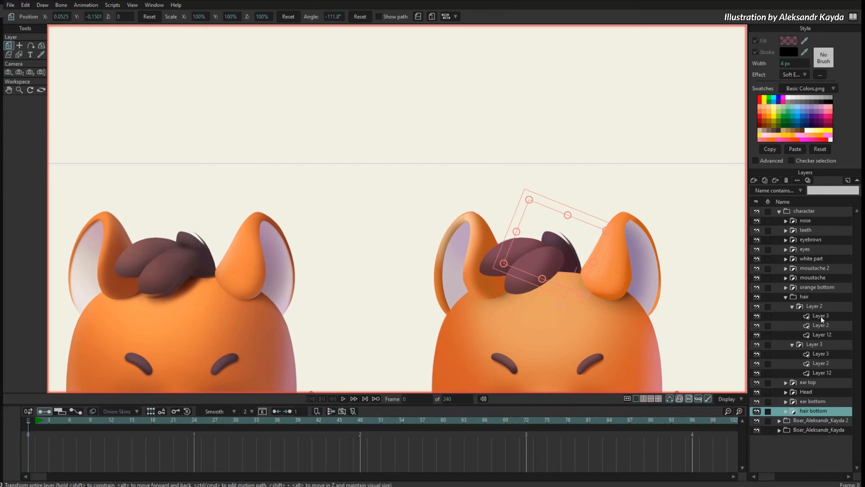
left_click(821, 316)
key("ctrl+v")
Move and rotate the pasted shading shape over the front tuft's upper right end and refine its points.
left_click_drag(595, 311, 615, 297)
key("Return")
left_click_drag(513, 259, 570, 268)
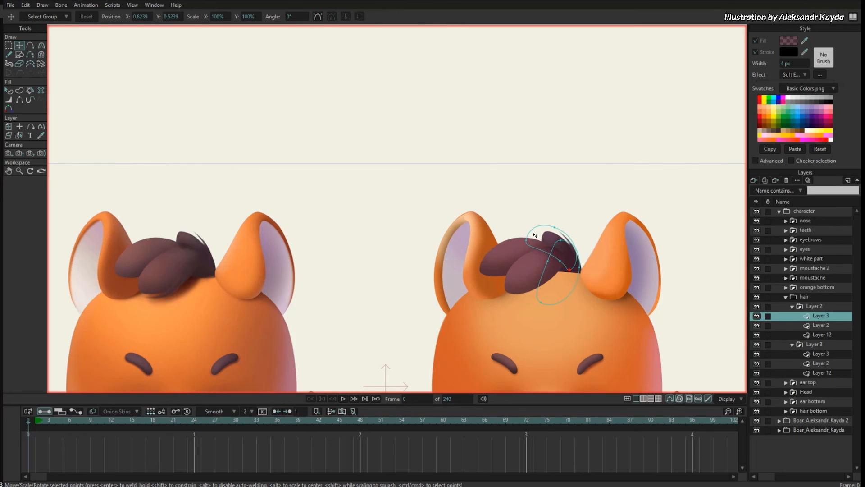
left_click_drag(526, 241, 532, 232)
left_click_drag(554, 228, 562, 228)
left_click_drag(570, 269, 569, 272)
key("ctrl+h")
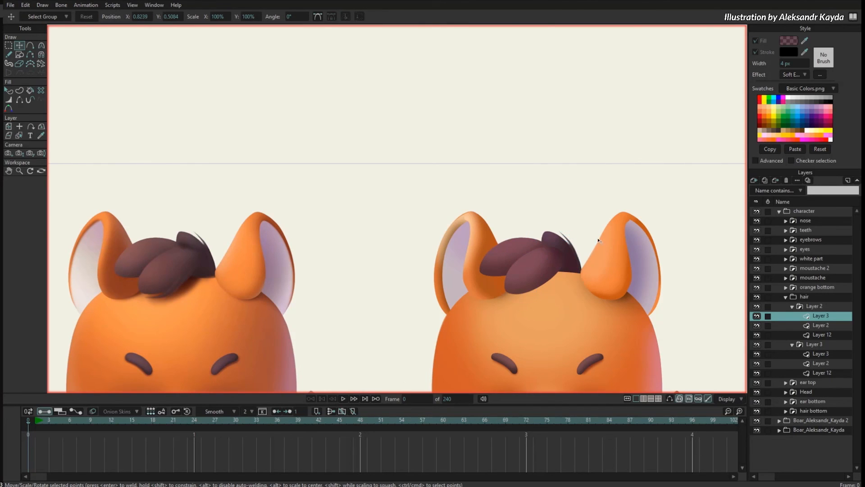
scroll(616, 218, "down", 3)
left_click_drag(567, 204, 568, 123)
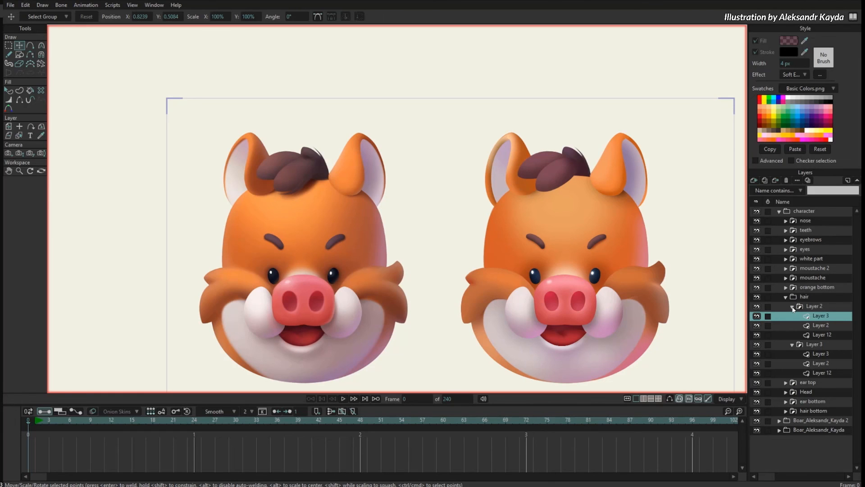
left_click_drag(638, 244, 579, 287)
Select the front tuft's base shape on Layer 12 and hide the character group, keeping both reference groups visible.
left_click(823, 374)
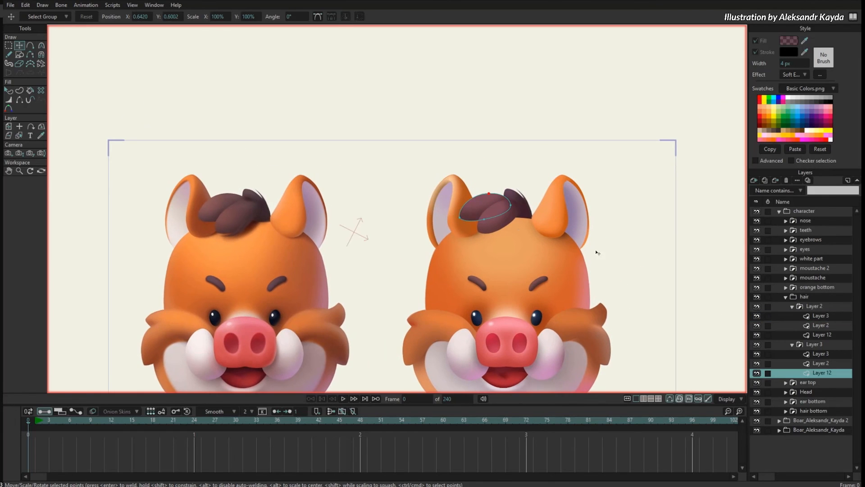
key("g")
scroll(515, 242, "up", 4)
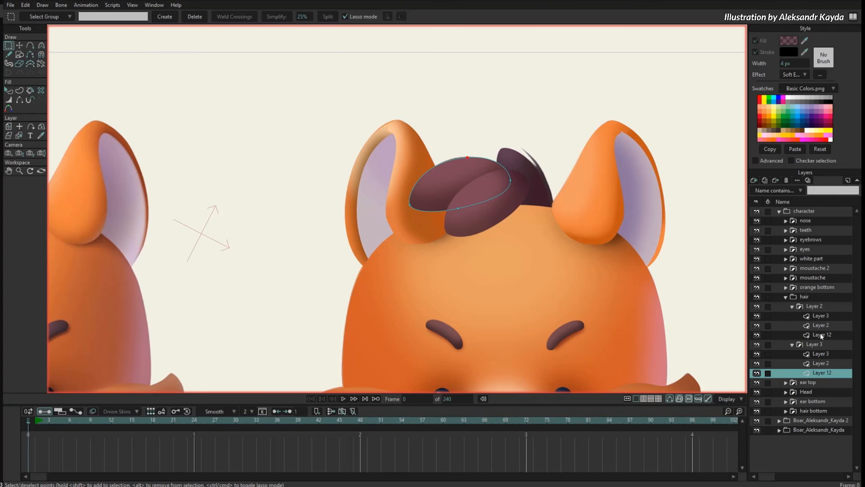
left_click(820, 336)
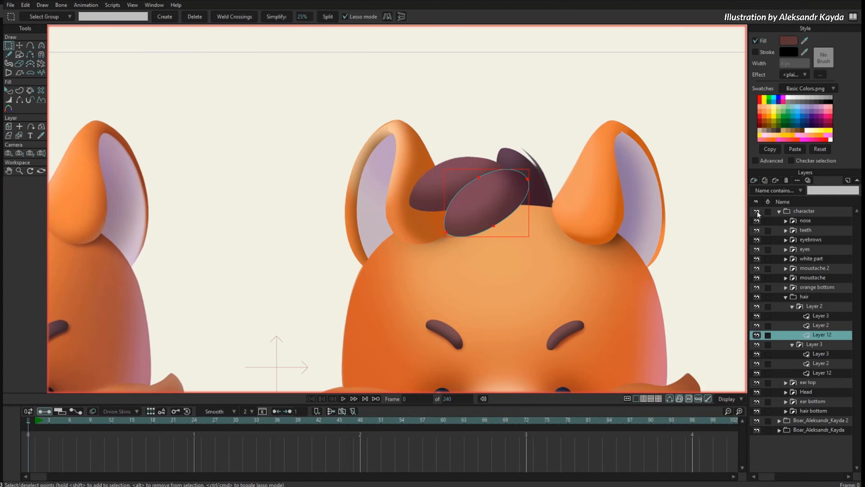
left_click(758, 430)
left_click(758, 430)
left_click(758, 420)
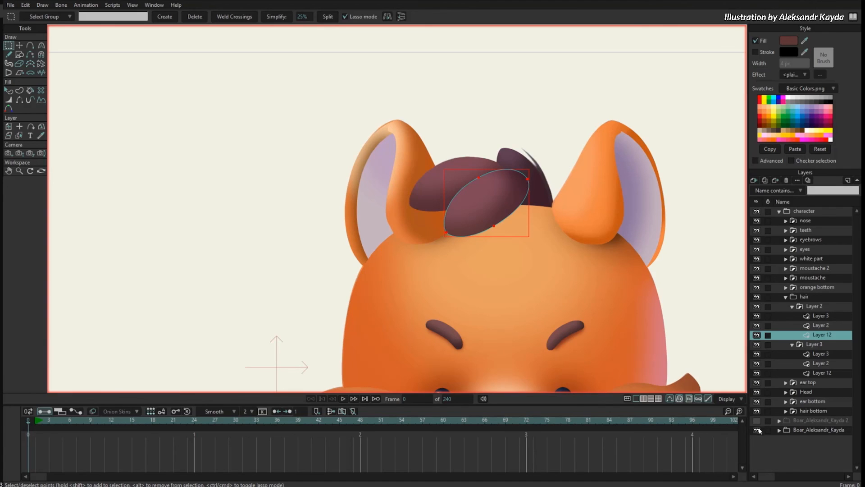
left_click(759, 421)
left_click(757, 431)
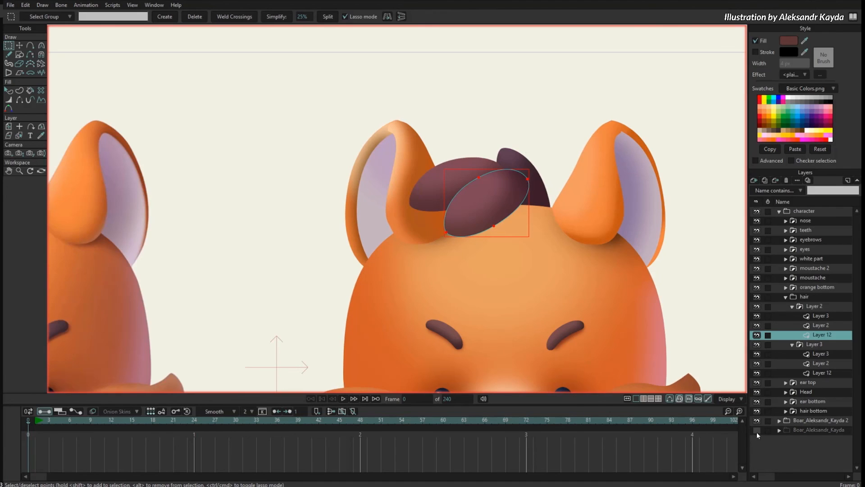
left_click(757, 211)
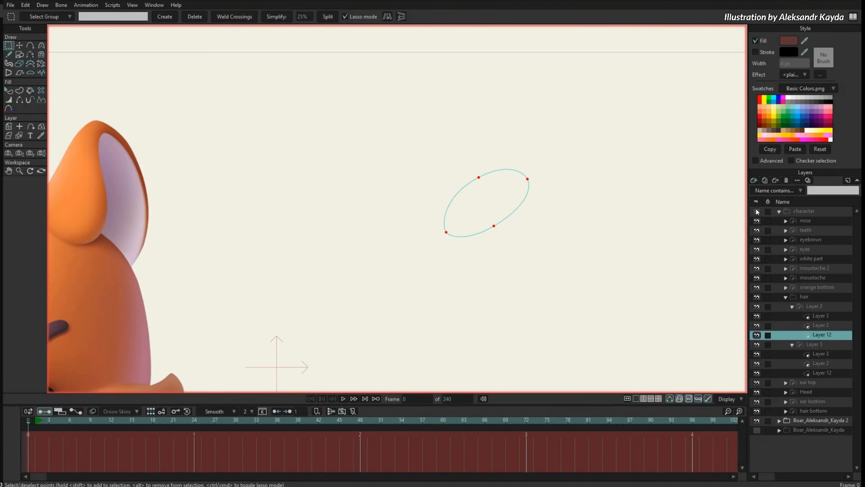
left_click(758, 432)
Draw a thin, curved, pointed hair strand along the lower right edge of the front tuft on Layer 12, following the reference.
scroll(519, 270, "up", 3)
left_click(512, 224)
scroll(514, 225, "up", 2)
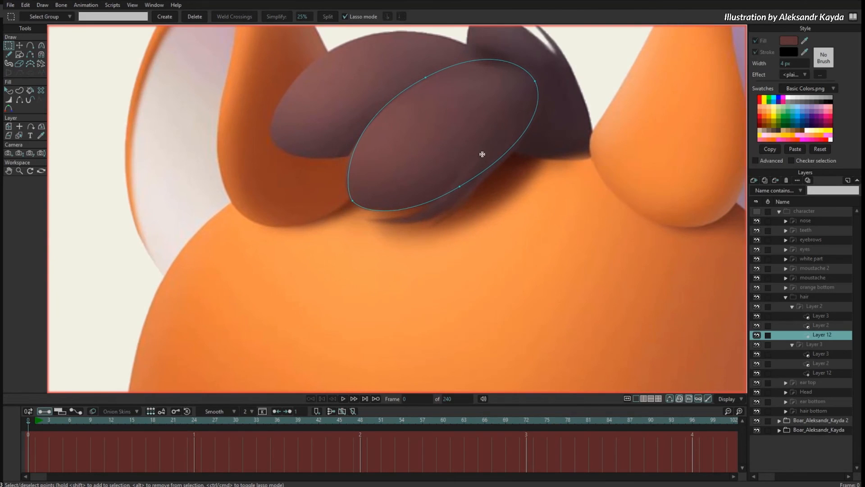
key("a")
left_click_drag(482, 154, 487, 190)
left_click_drag(487, 189, 483, 151)
key("t")
left_click_drag(487, 189, 448, 211)
key("a")
key("c")
left_click_drag(448, 211, 559, 194)
key("a")
left_click_drag(424, 189, 432, 203)
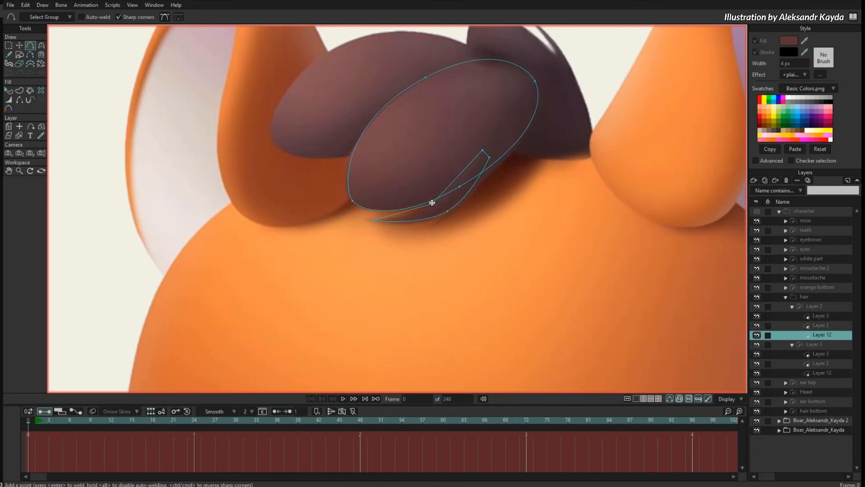
Duplicate the strand beside the original and reshape the copy's points into a shorter, steeper strand.
key("t")
key("ctrl+a")
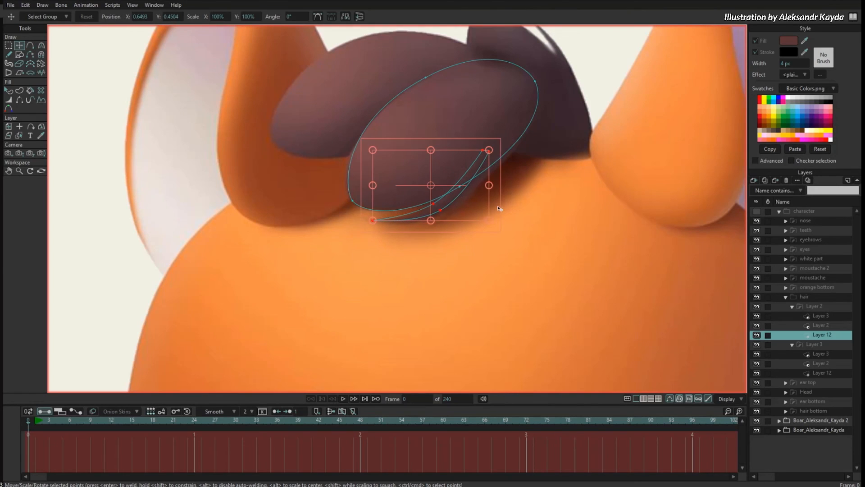
key("ctrl+v")
key("ctrl+z")
left_click_drag(470, 202, 494, 207)
left_click(460, 212)
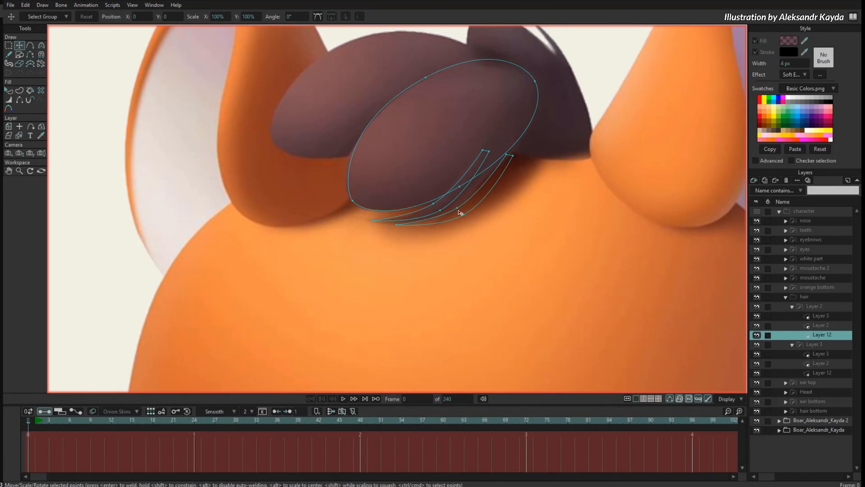
left_click_drag(397, 225, 434, 225)
left_click_drag(463, 214, 463, 207)
left_click_drag(507, 154, 483, 193)
scroll(484, 194, "down", 1)
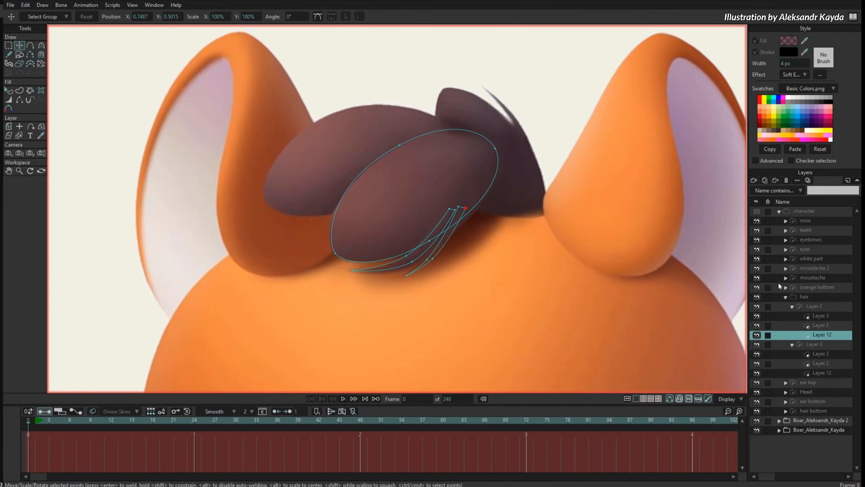
Show the character group again and create filled shapes from both strand outlines.
left_click(758, 213)
left_click_drag(465, 247, 484, 256)
key("u")
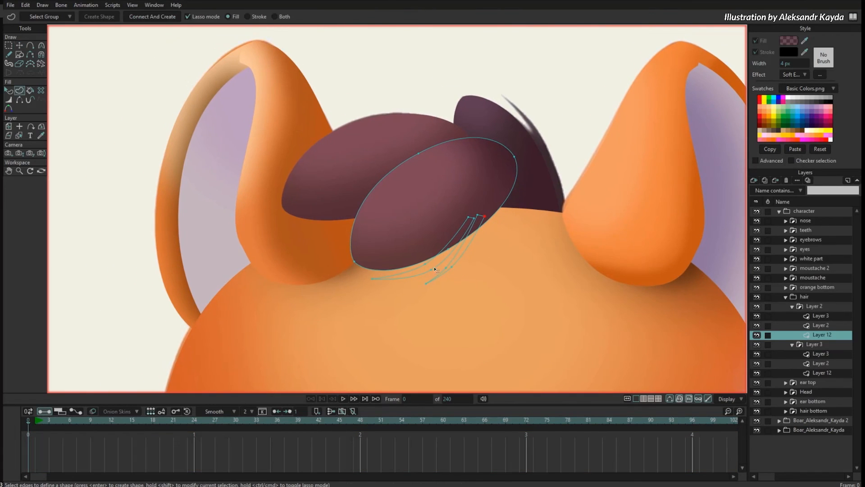
left_click(438, 267)
key("Return")
left_click(455, 257)
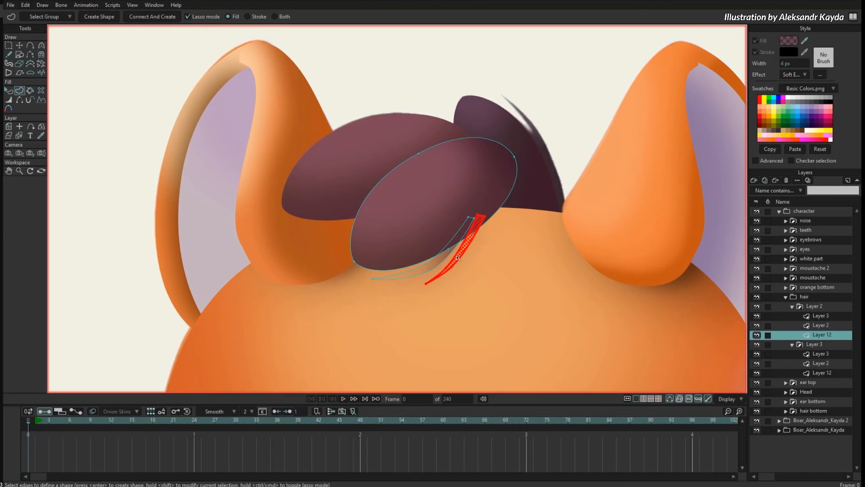
key("Return")
Give both strands the plain brown fill of the front tuft's base shape.
key("q")
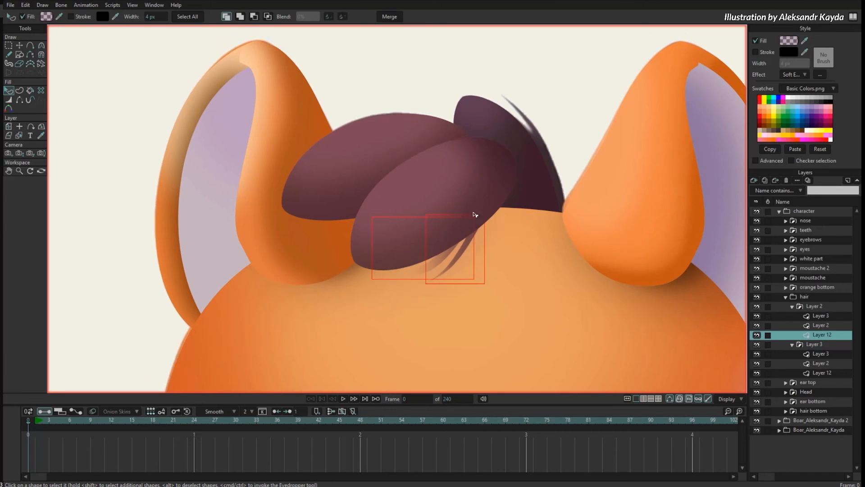
left_click(411, 247)
key("g")
scroll(473, 261, "down", 3)
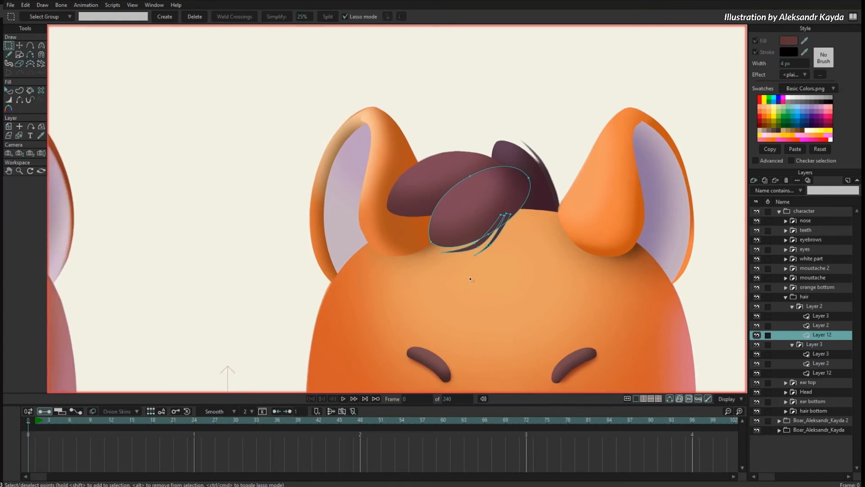
Copy the lower strand to hair bottom Layer 12, flip it horizontally and place it at the rear tuft's outer edge.
double_click(441, 261)
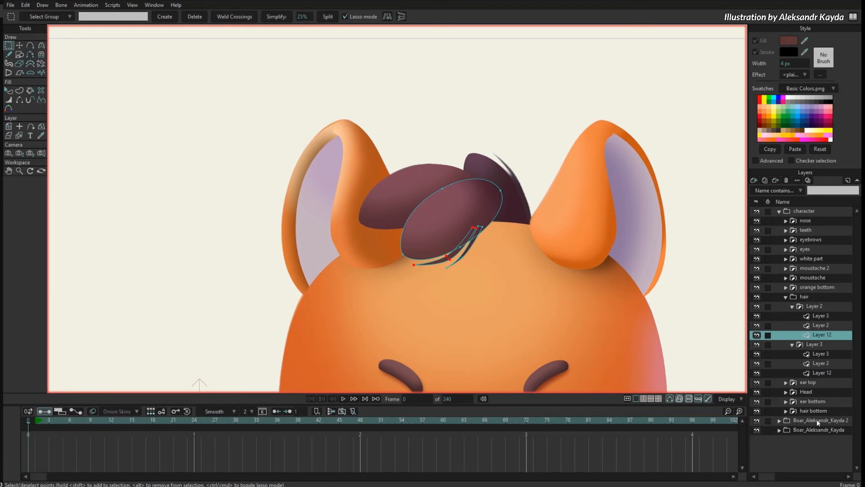
left_click(790, 411)
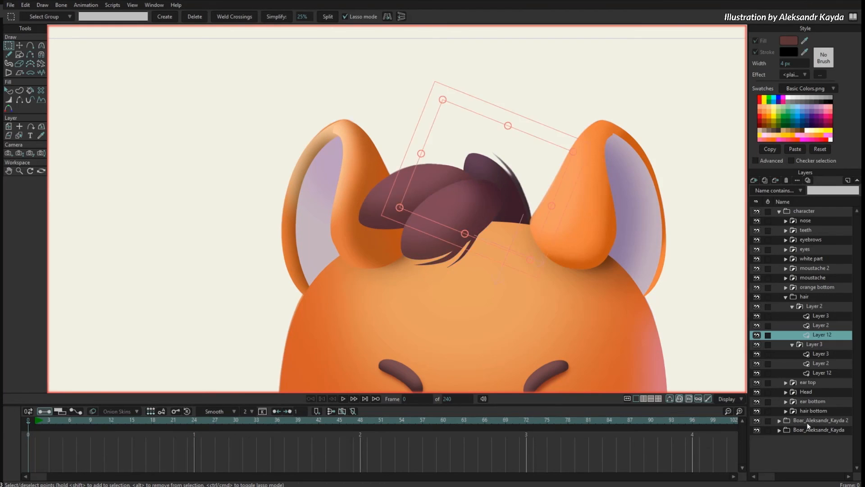
left_click(786, 411)
left_click(821, 439)
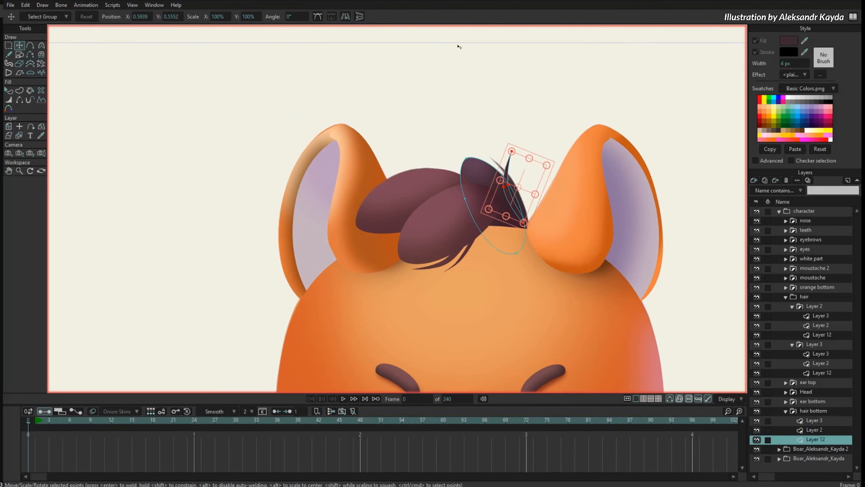
left_click(345, 17)
left_click_drag(546, 181, 503, 191)
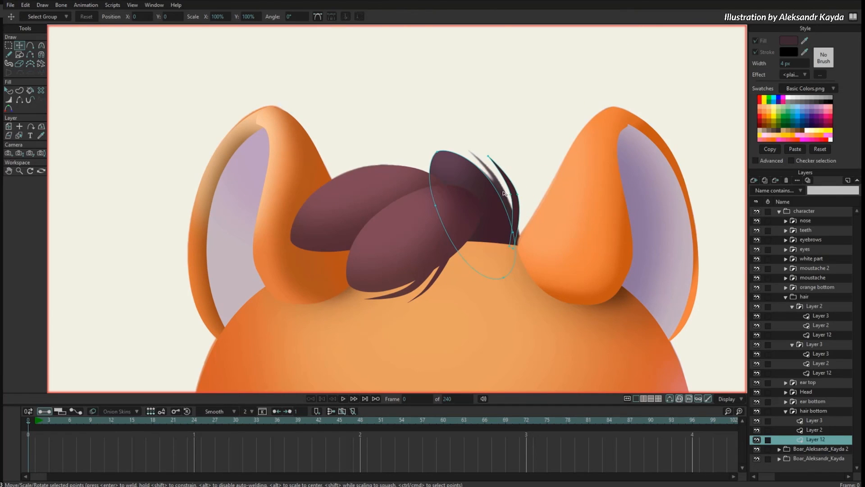
Adjust the rear strand's tip, middle and base points to follow the curve of the tuft's outer edge.
left_click_drag(488, 157, 473, 150)
left_click_drag(504, 191, 500, 190)
left_click_drag(510, 246, 518, 248)
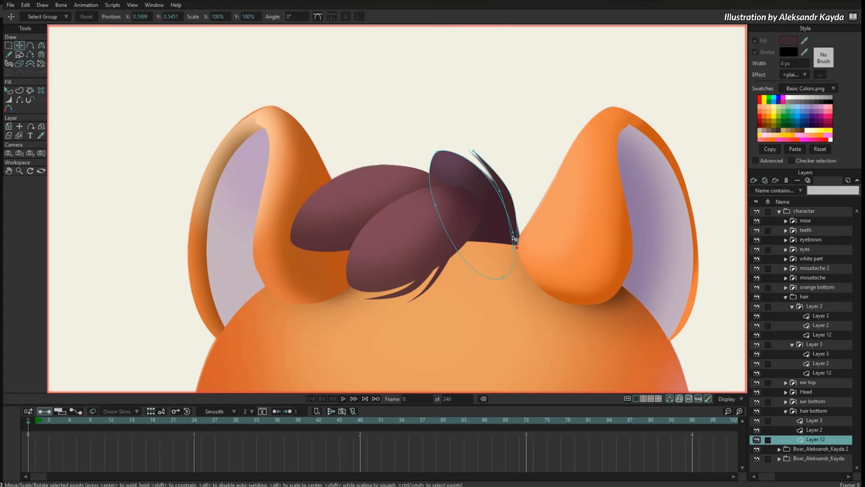
left_click_drag(510, 194, 509, 195)
Apply a Soft Edge effect with a 1 px blur radius to the rear strand and collapse the hair group.
scroll(517, 164, "up", 4)
scroll(508, 175, "up", 2)
key("q")
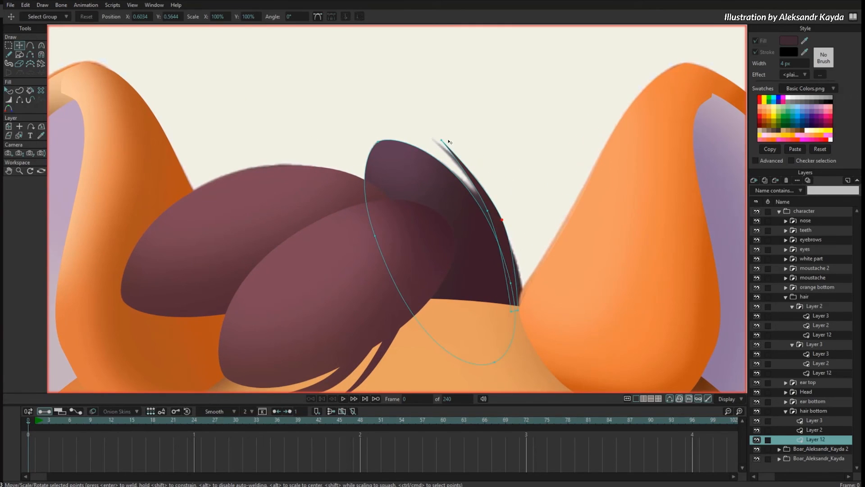
left_click(490, 206)
left_click(797, 76)
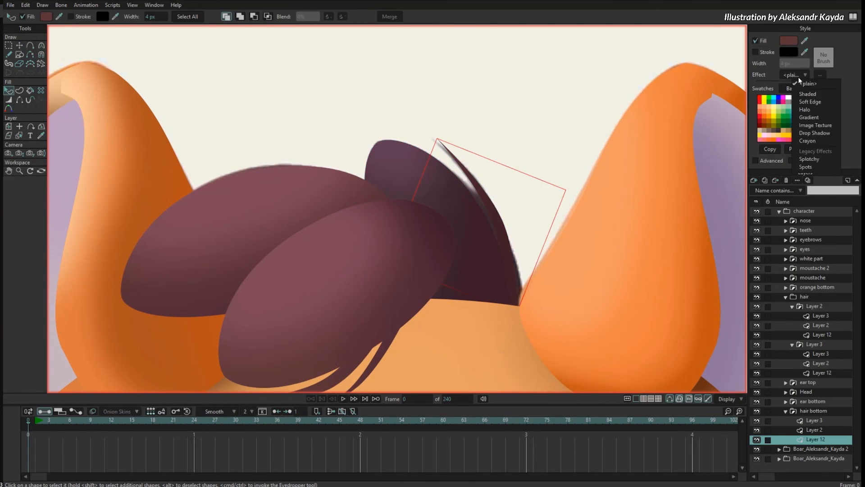
left_click(787, 120)
left_click_drag(484, 193, 460, 290)
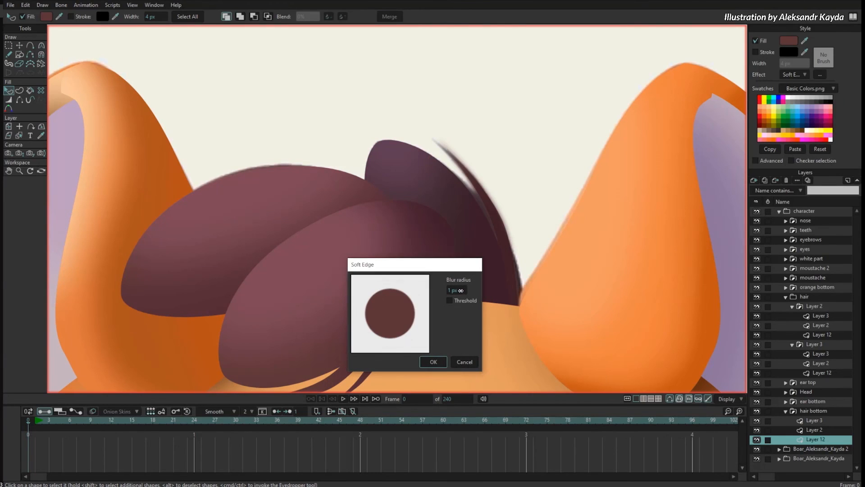
left_click(431, 362)
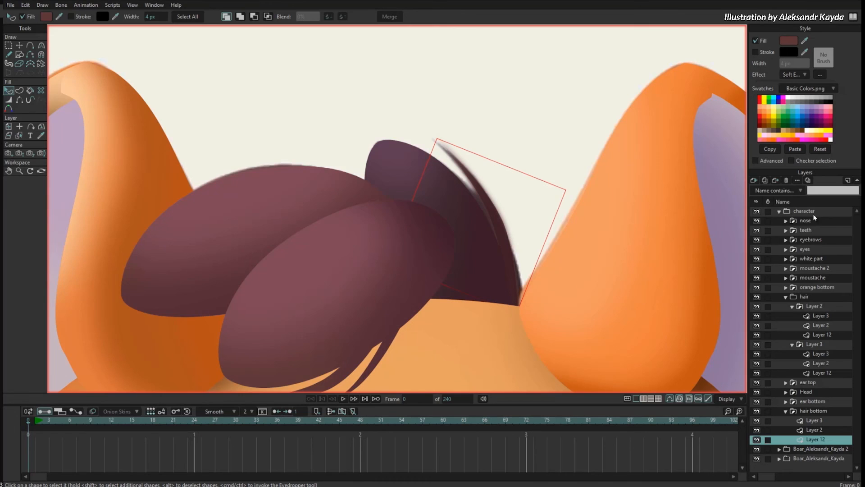
left_click(798, 297)
left_click(786, 297)
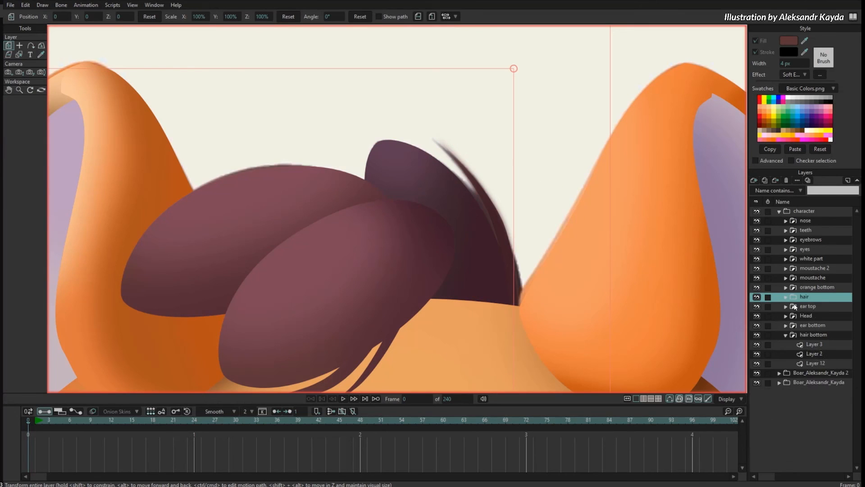
left_click(786, 335)
left_click(757, 345)
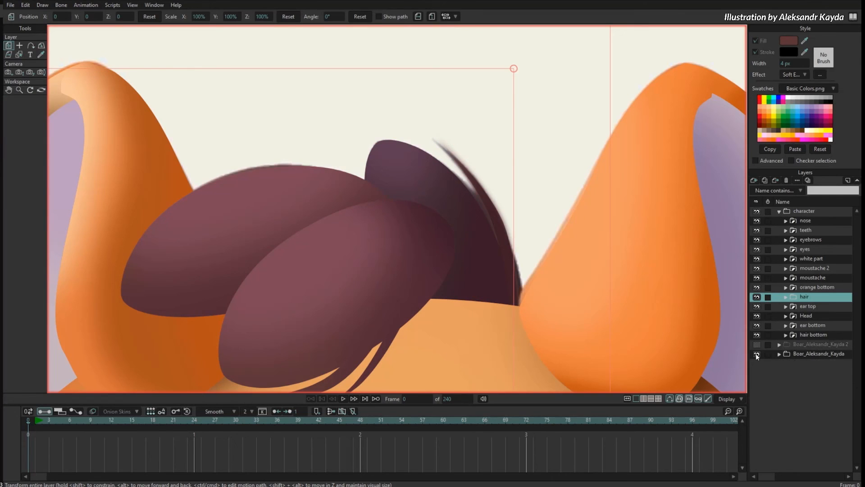
left_click(757, 354)
scroll(602, 236, "down", 3)
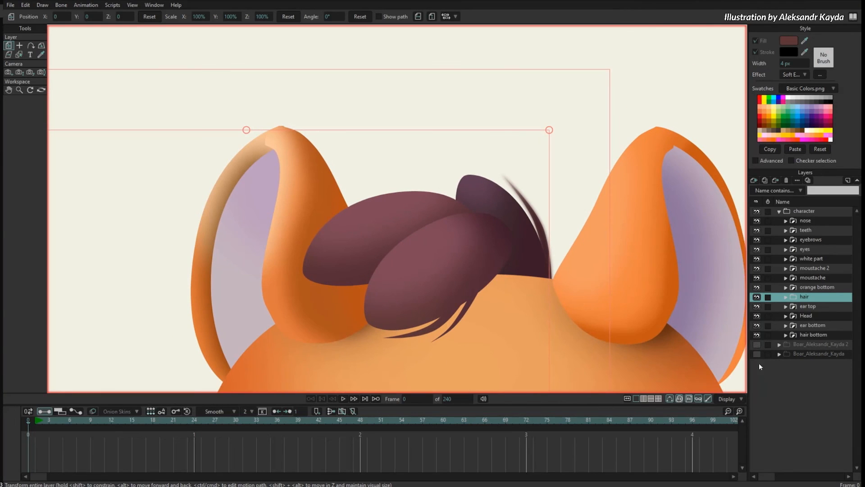
scroll(416, 337, "down", 6)
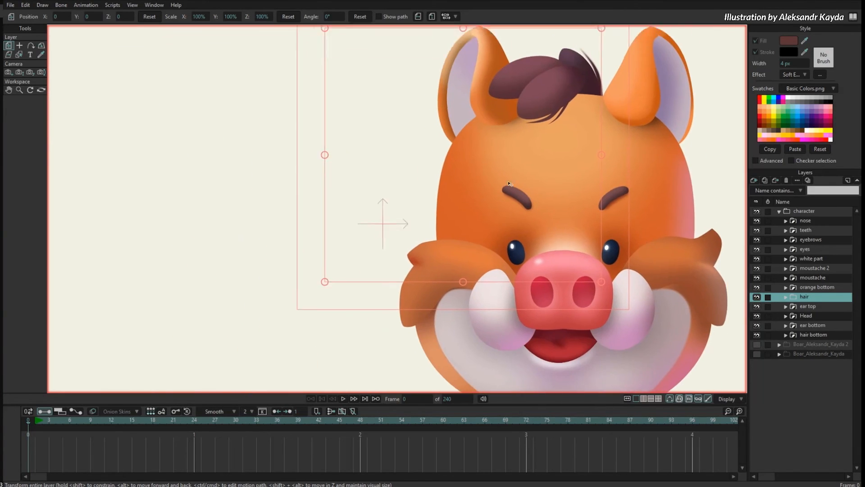
scroll(415, 338, "down", 1)
Try the GPU caching display option and switch it back off.
left_click(727, 399)
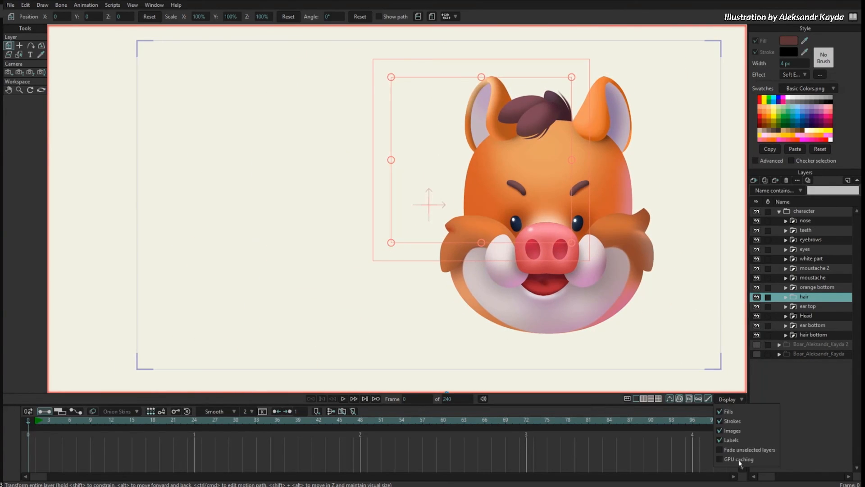
left_click(739, 458)
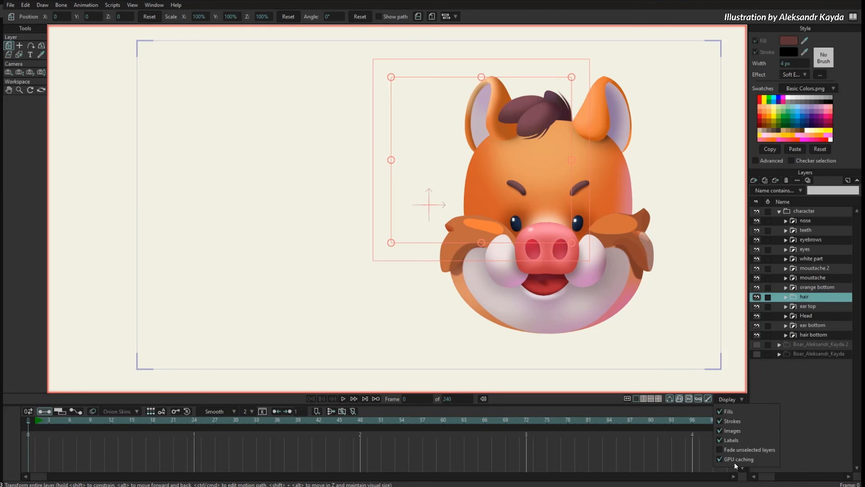
left_click(737, 458)
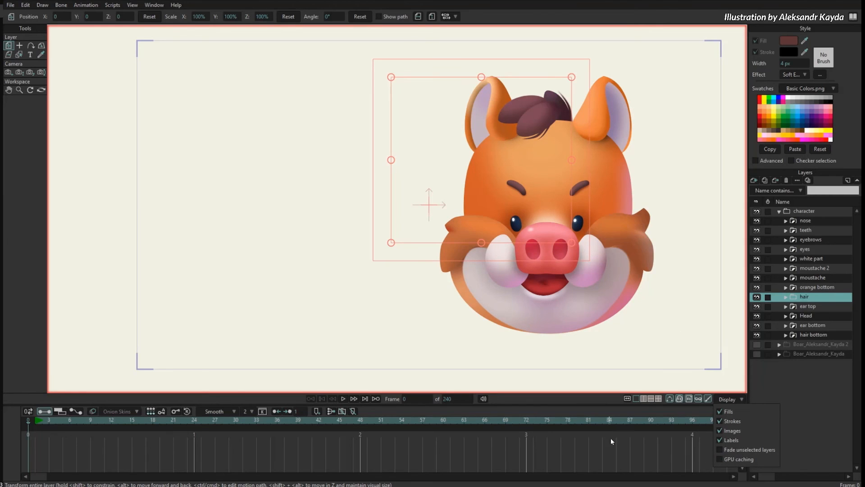
Select the character group and show the Boar_Aleksandr_Kayda 2 reference beside it.
left_click_drag(563, 315, 546, 309)
left_click(806, 213)
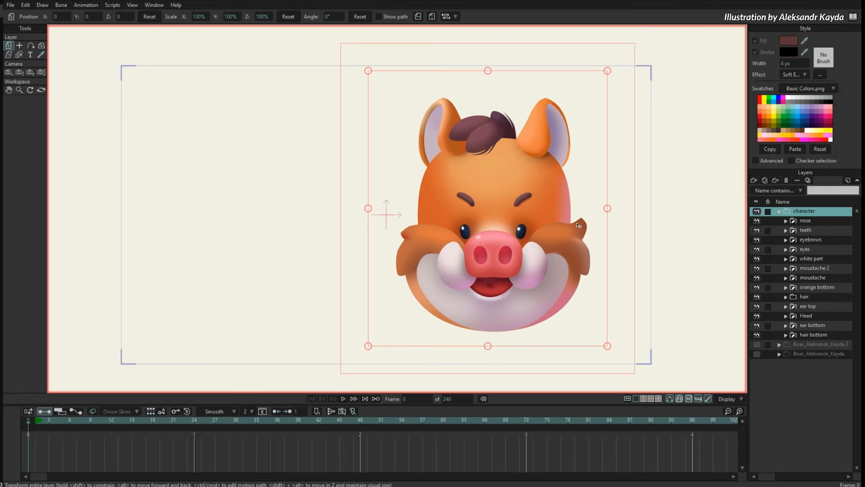
left_click(757, 344)
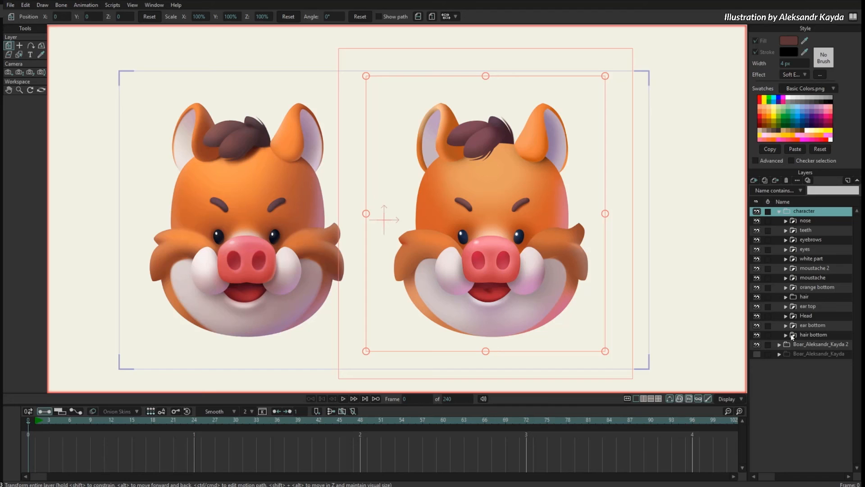
In the Head group, place a soft shadow shape on Layer 5 beneath the front hair tuft and select it.
left_click(786, 316)
left_click(819, 325)
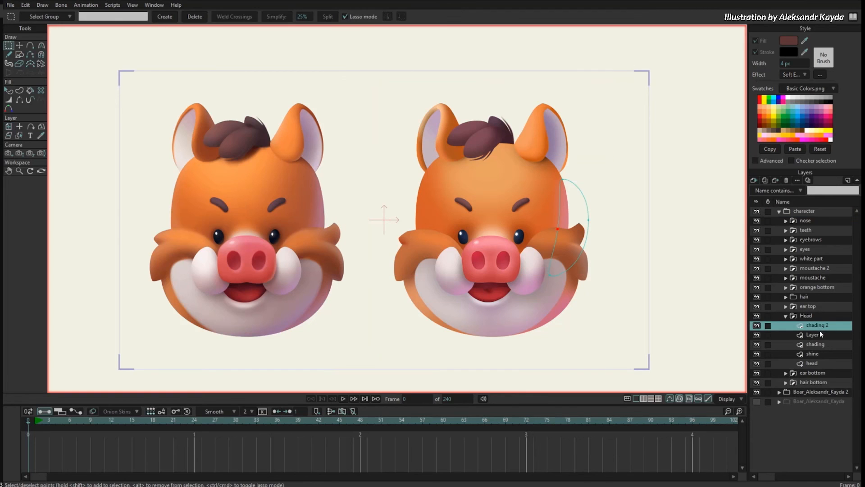
left_click(820, 335)
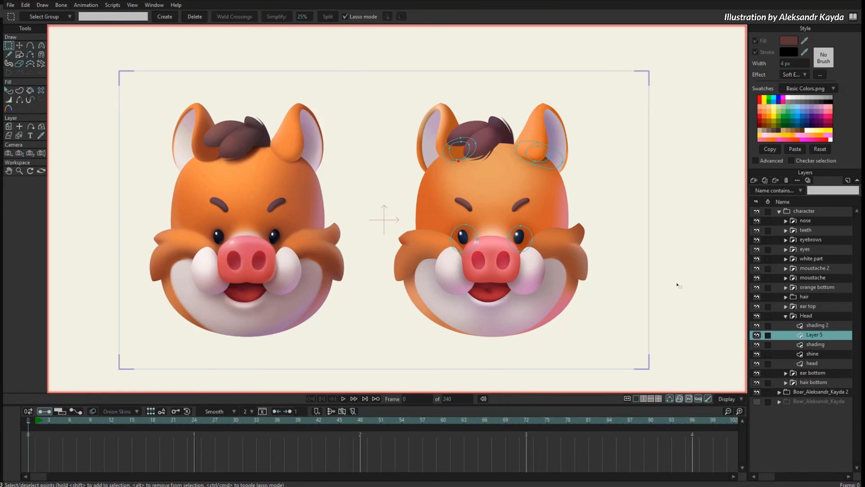
scroll(576, 203, "up", 2)
mouse_move(553, 109)
left_mouse_down()
mouse_move(570, 149)
mouse_move(504, 139)
mouse_move(498, 118)
left_mouse_up()
key("t")
scroll(502, 119, "up", 4)
key("q")
left_click(467, 135)
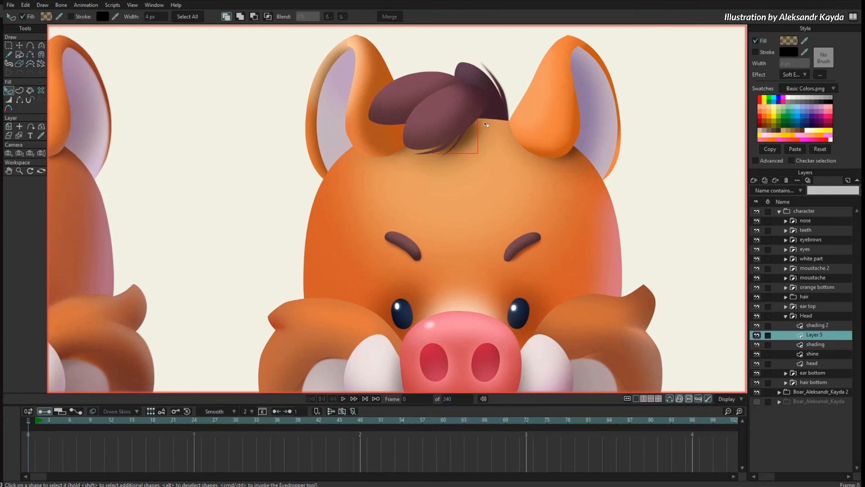
Darken the fill colour of the shadow under the front tuft and raise its alpha to 78%.
left_click(788, 41)
left_click_drag(362, 385, 363, 374)
mouse_move(314, 412)
left_mouse_down()
mouse_move(297, 430)
mouse_move(301, 440)
left_mouse_up()
left_click(350, 468)
scroll(578, 228, "up", 5)
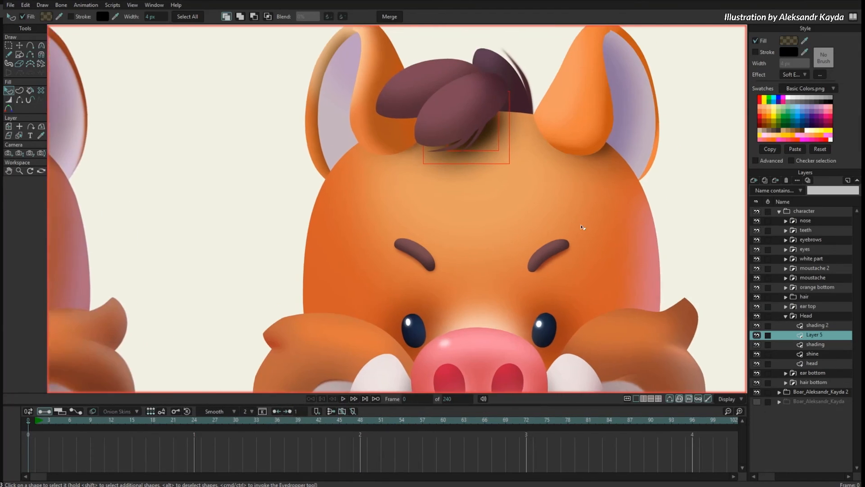
Change the tuft shadow's fill to a dark reddish brown.
left_click_drag(607, 254, 573, 277)
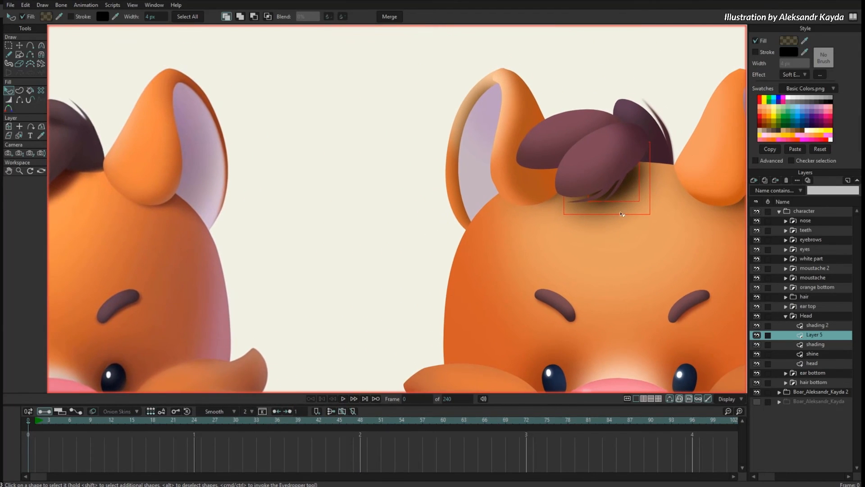
left_click(790, 44)
left_click_drag(346, 455, 323, 423)
left_click(316, 432)
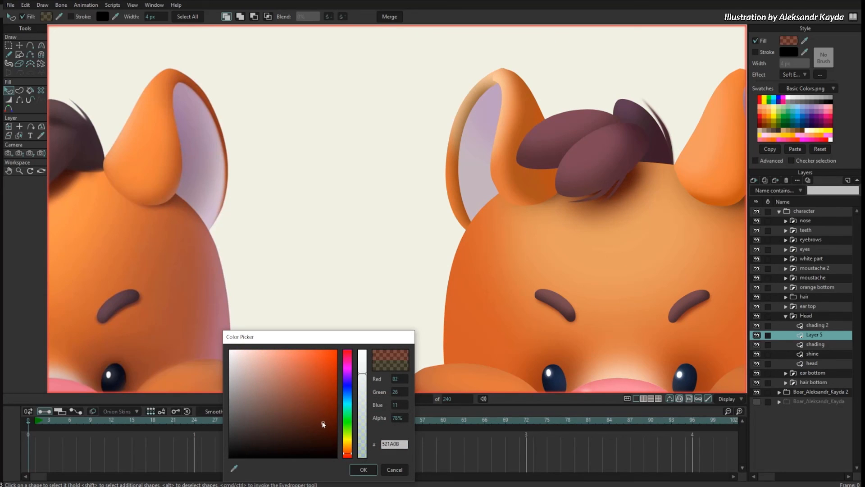
left_click(351, 470)
Hide the path curves and reshape the tuft shadow by moving its upper end point toward the base of the rear tuft.
key("t")
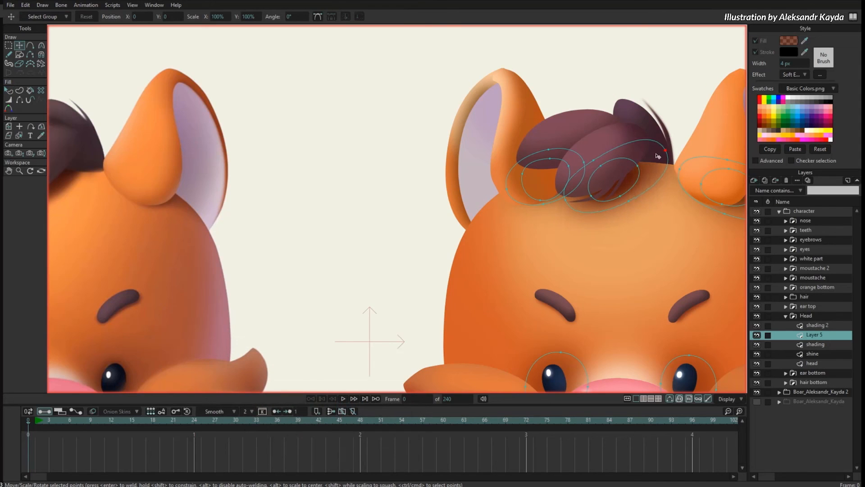
left_click_drag(638, 166, 674, 146)
key("ctrl+h")
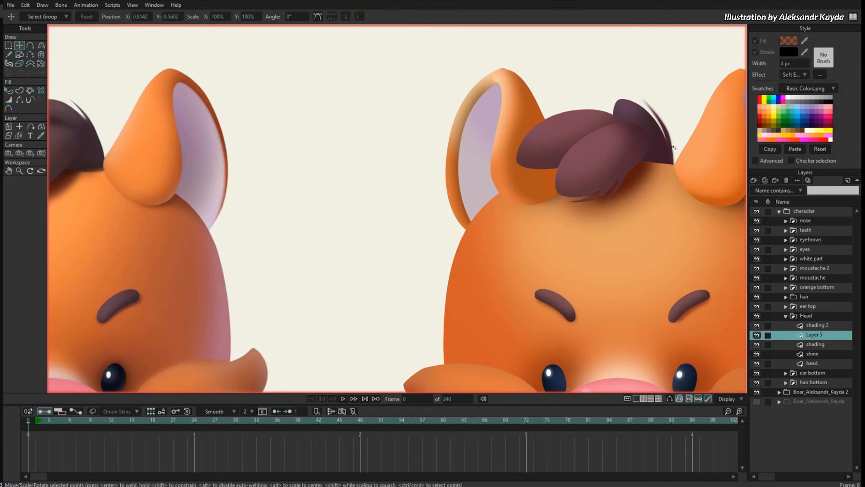
scroll(674, 148, "down", 3)
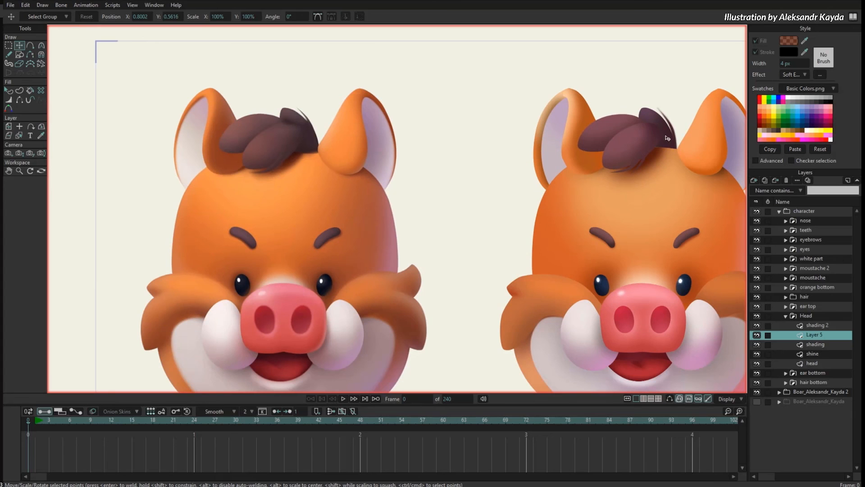
left_click_drag(667, 138, 661, 132)
key("g")
scroll(636, 176, "down", 3)
left_click_drag(562, 222, 427, 227)
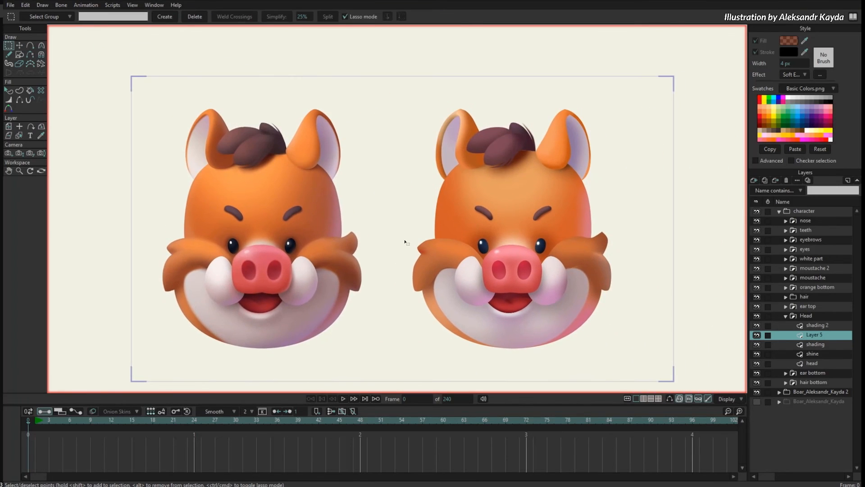
Collapse the character group and compare it with the Boar_Aleksandr_Kayda 2 reference by selecting each in turn.
left_click(805, 212)
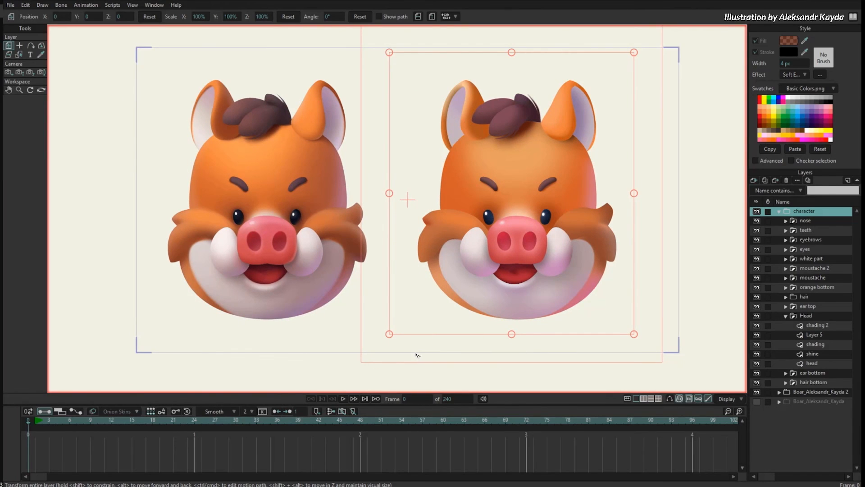
left_click_drag(400, 305, 407, 304)
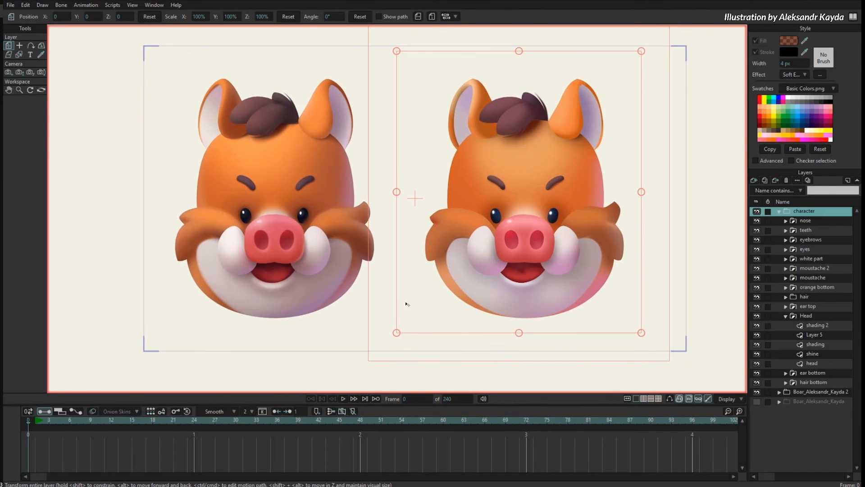
left_click(779, 211)
left_click(790, 220)
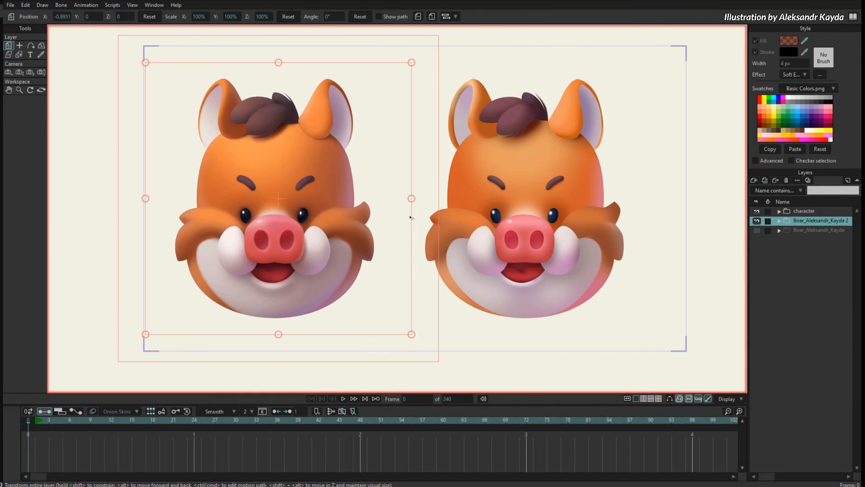
left_click(791, 211)
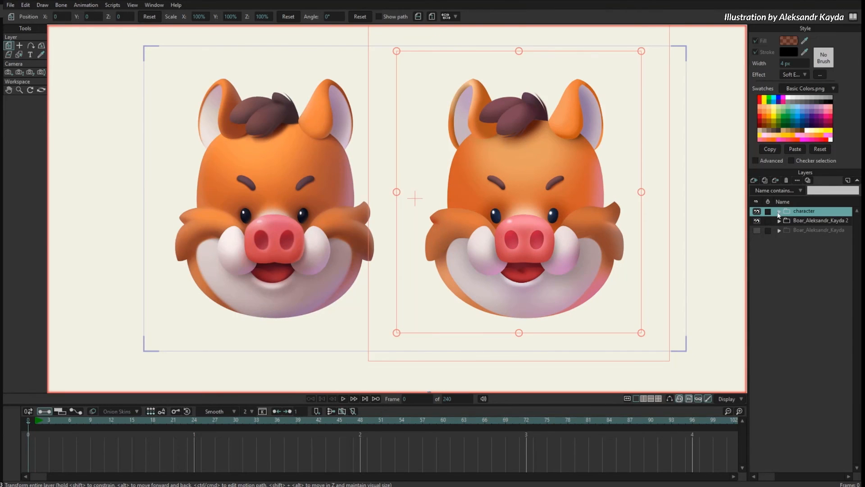
Show the path curves and examine Layer 3, shine, Layer 4 and mouth in the white part group, then collapse it and select the character.
left_click(780, 212)
left_click(578, 288, "ctrl+alt")
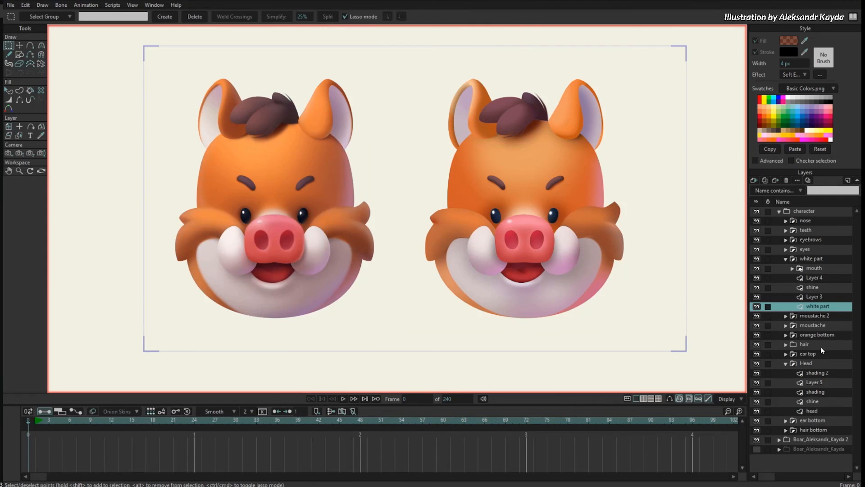
key("ctrl+h")
left_click(801, 297)
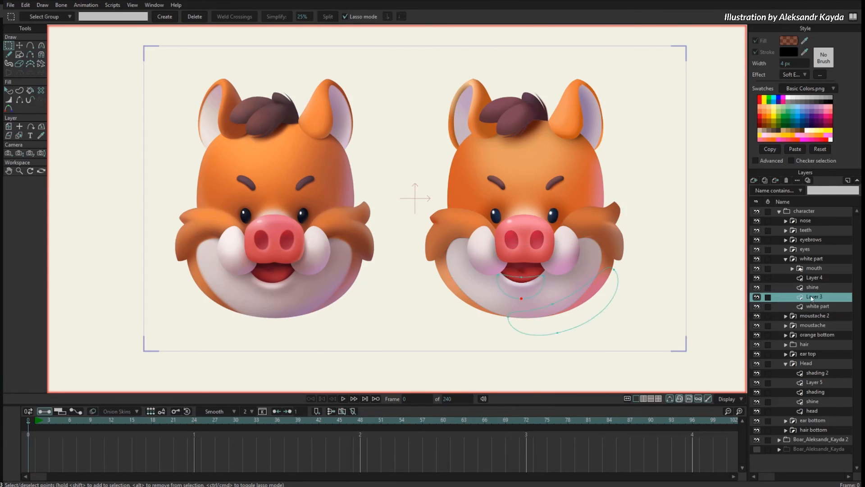
left_click(814, 288)
left_click(814, 277)
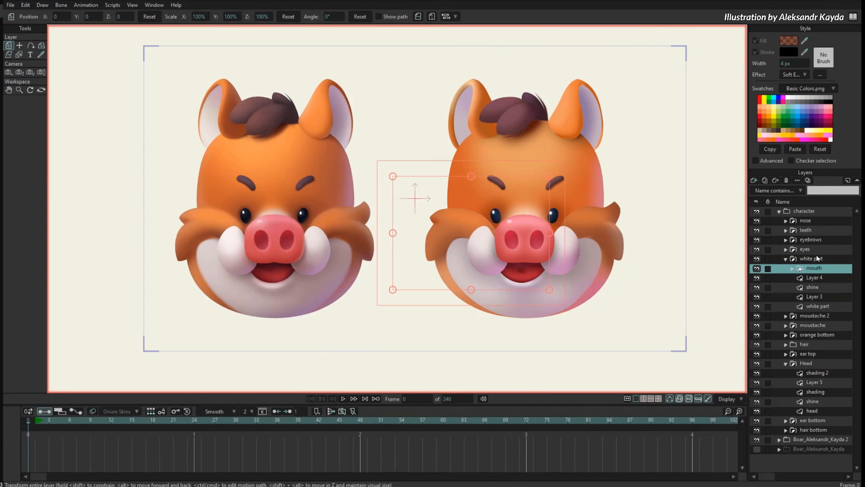
left_click(811, 259)
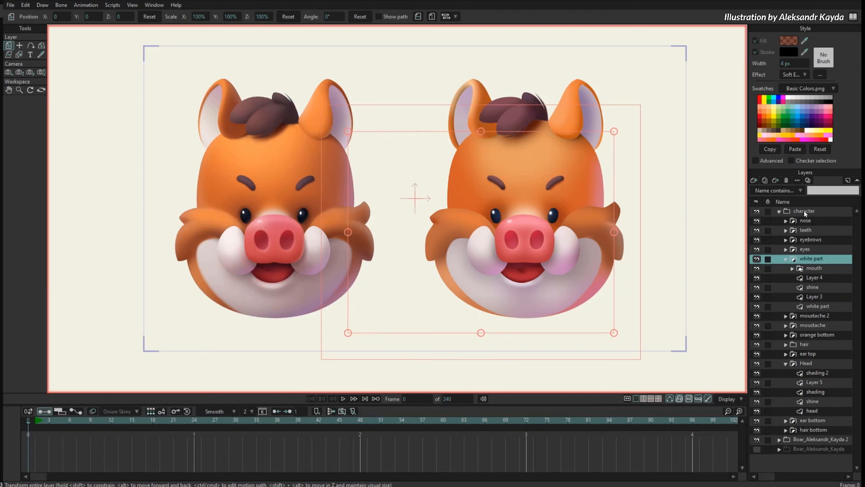
left_click(786, 259)
left_click(804, 211)
left_click_drag(604, 240, 593, 253)
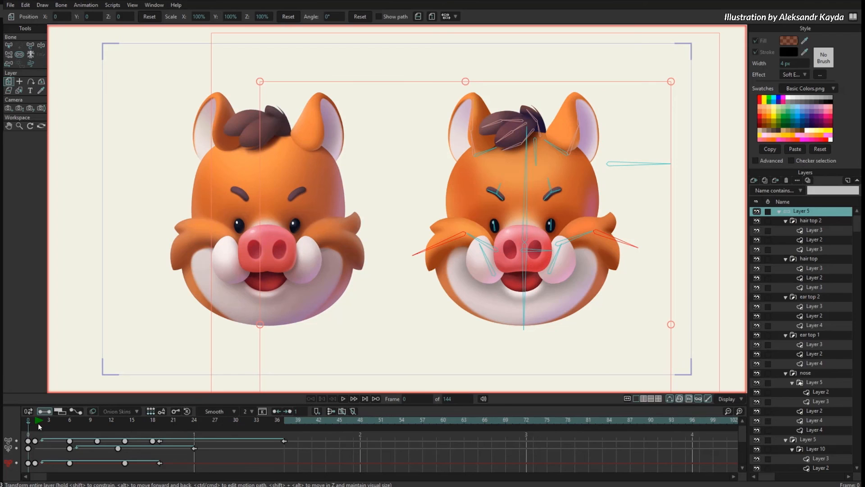
At frame 31 of the rigged boar, try moving the side controller bone and the head bone, then delete the test keyframes.
left_click_drag(46, 419, 242, 418)
key("z")
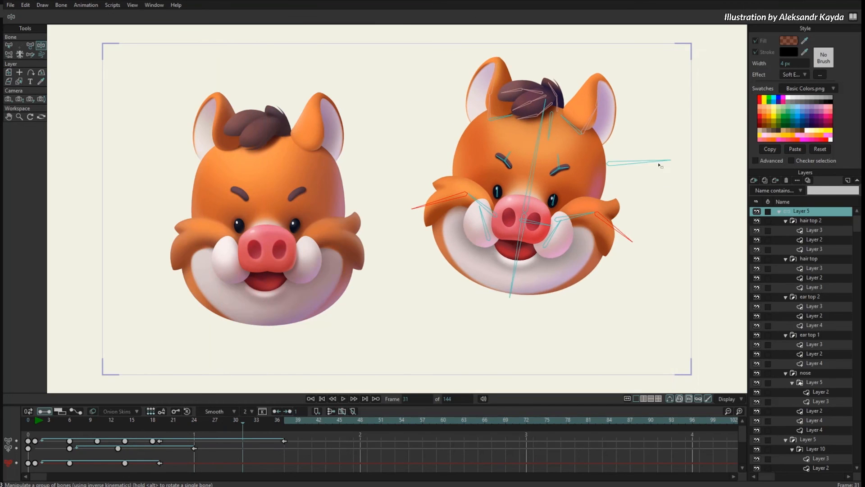
mouse_move(657, 164)
left_mouse_down()
mouse_move(657, 149)
mouse_move(636, 242)
mouse_move(667, 128)
mouse_move(658, 166)
left_mouse_up()
left_click_drag(557, 161, 520, 153)
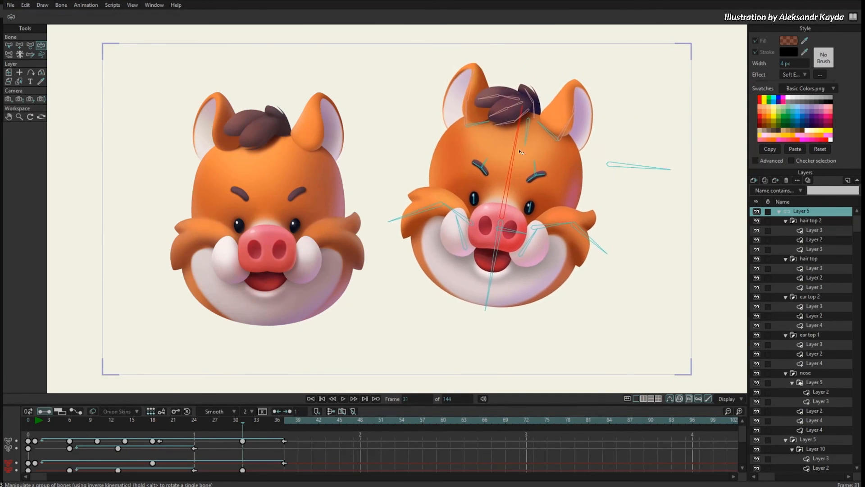
left_click_drag(252, 436, 239, 456)
key("Delete")
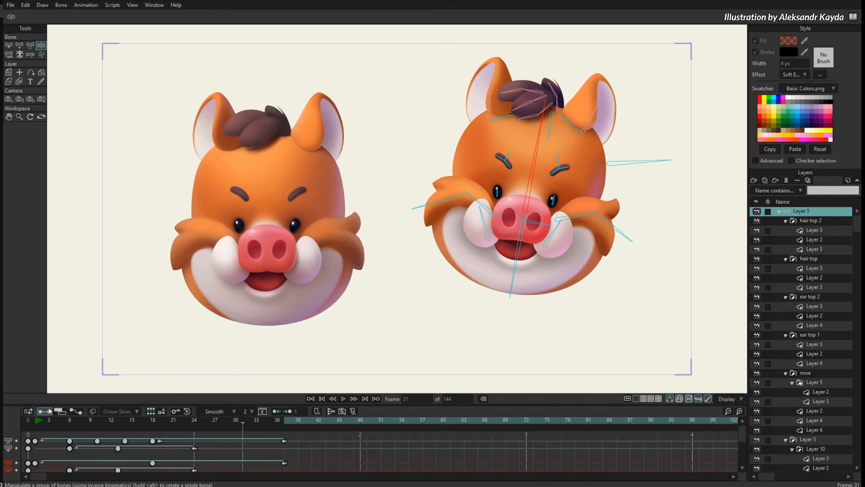
Play the rigged boar's animation.
key("space")
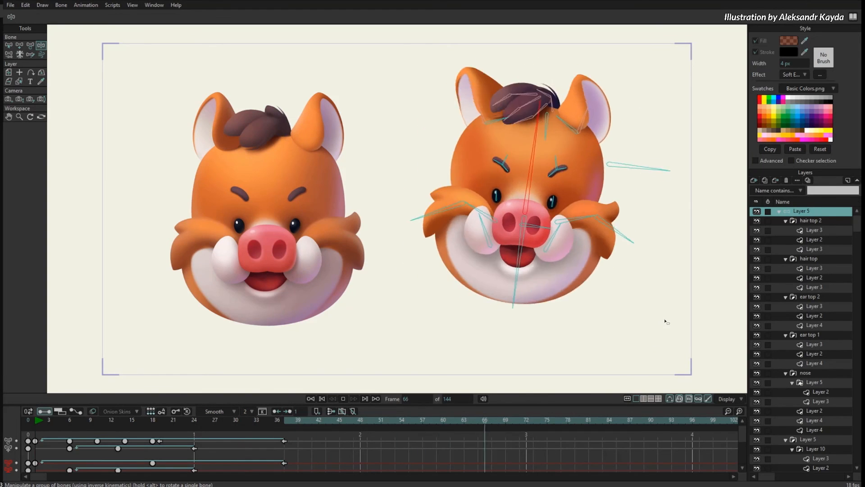